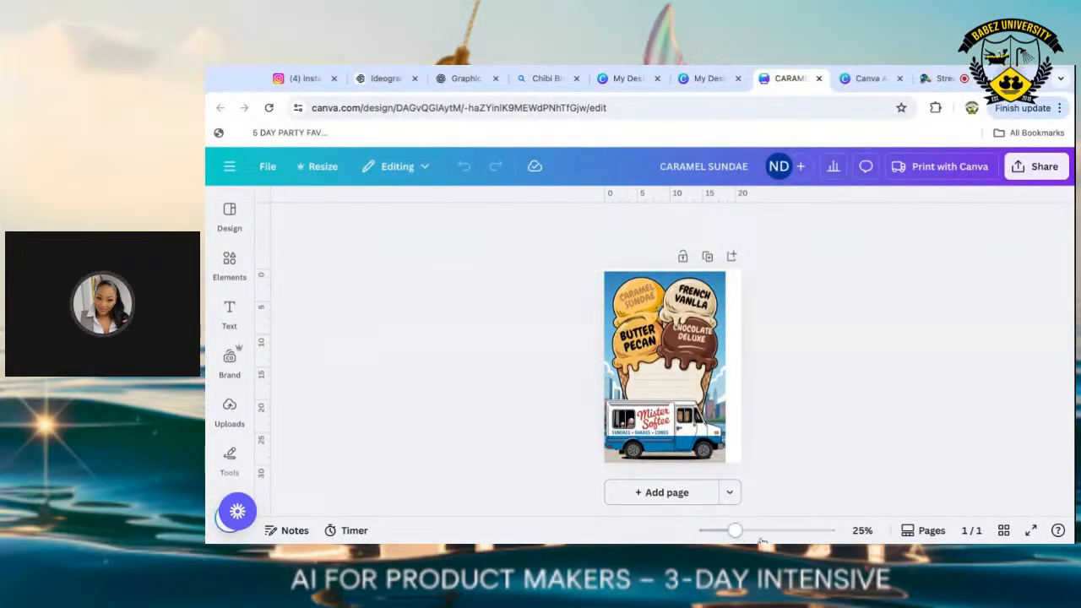
Switch to the StreamYard studio and set the stage layout to show only the shared screen.
left_click_drag(734, 532, 747, 532)
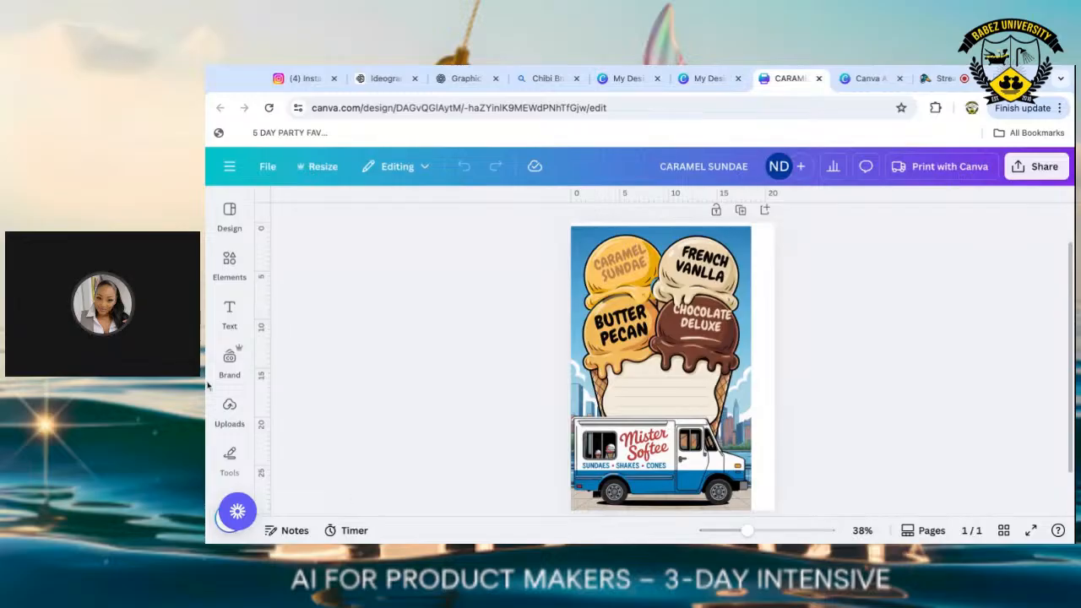
left_click(947, 79)
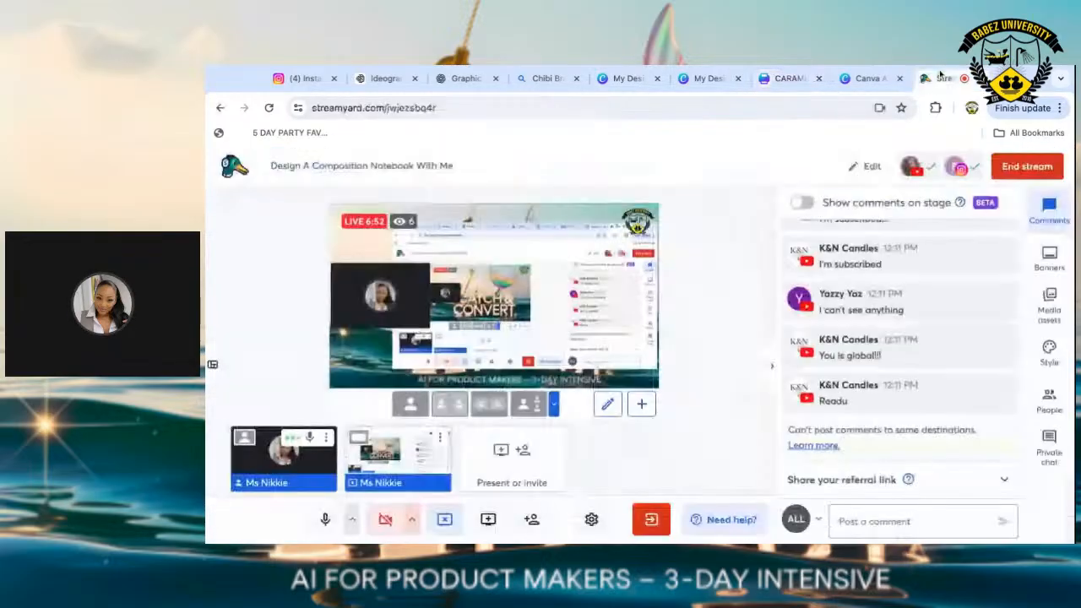
left_click(554, 406)
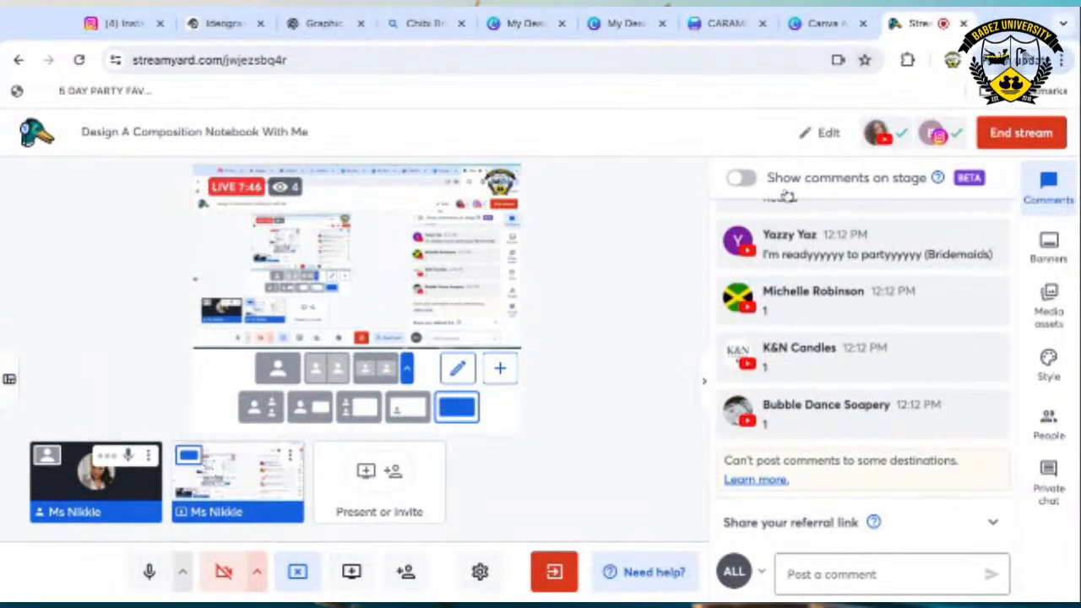
Switch to Canva's Dream Lab and examine the generated 1980s NYC brick wall graffiti images under Your images.
left_click(806, 25)
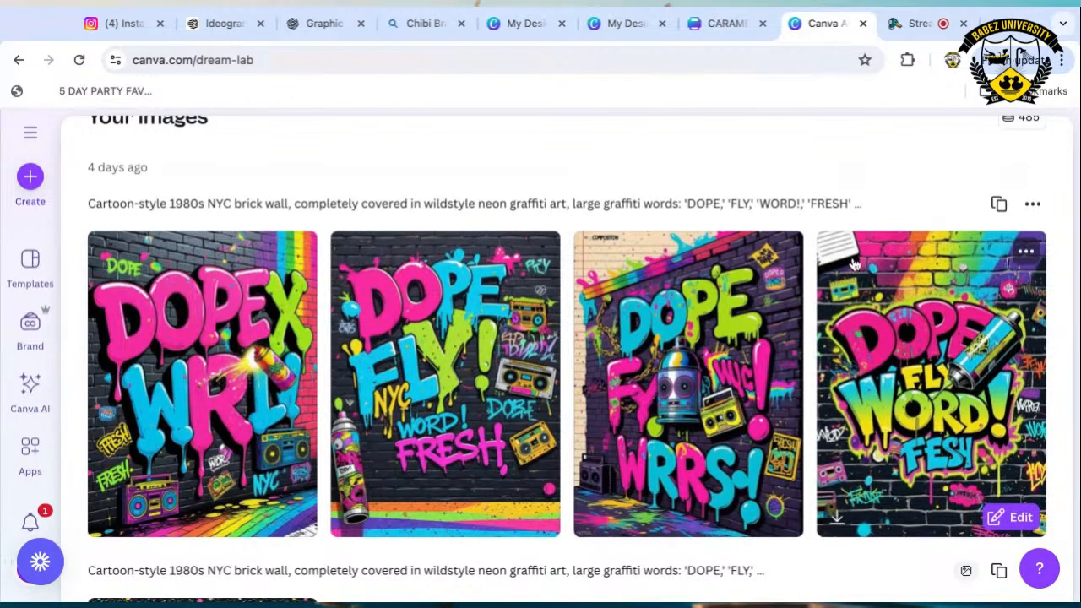
scroll(854, 261, "down", 2)
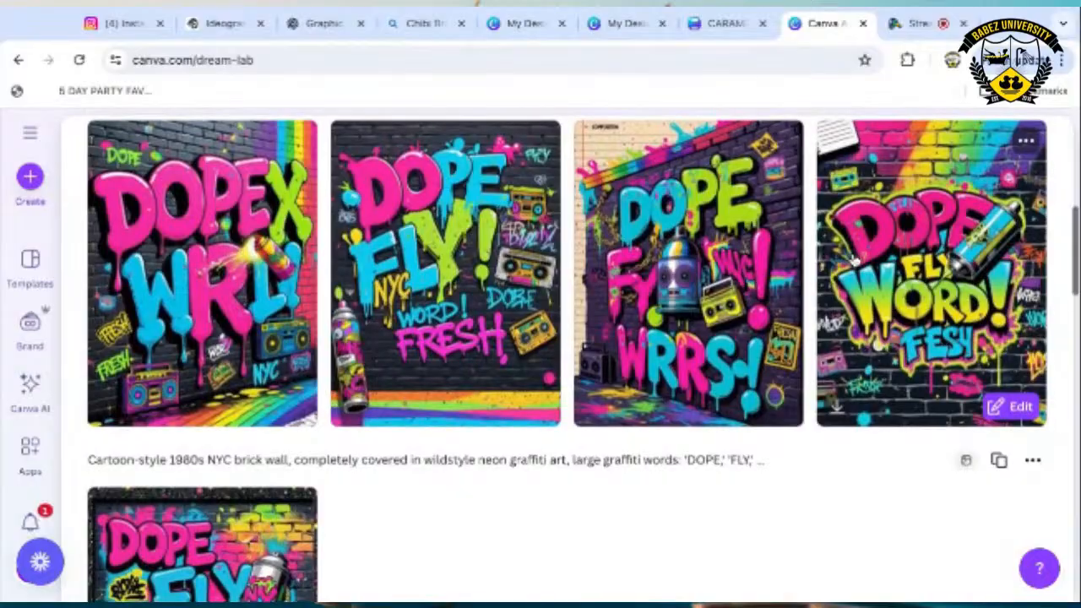
scroll(854, 262, "down", 3)
scroll(855, 261, "down", 2)
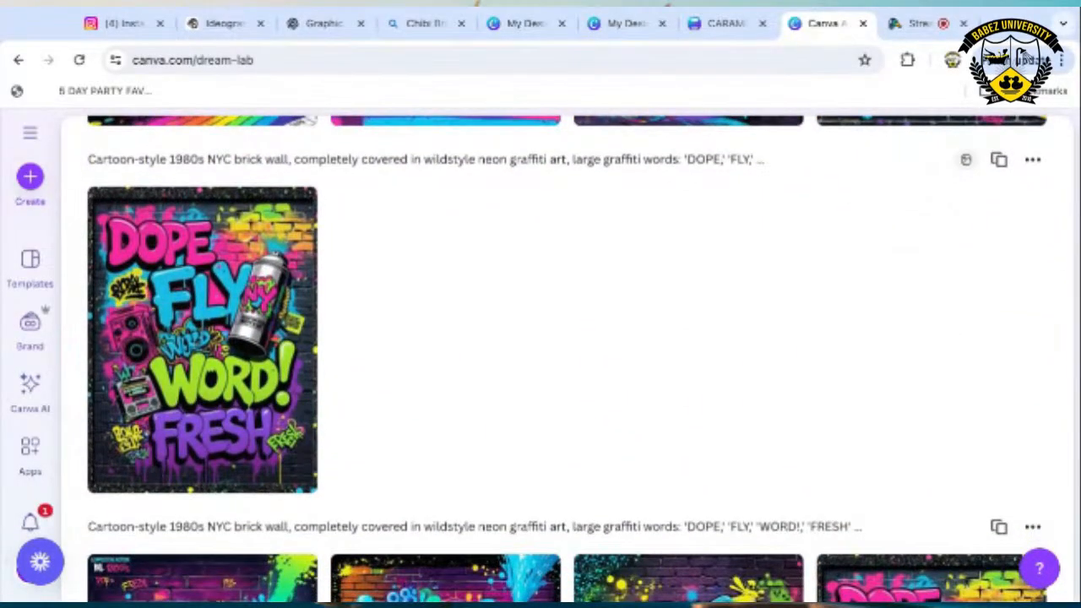
scroll(583, 359, "down", 2)
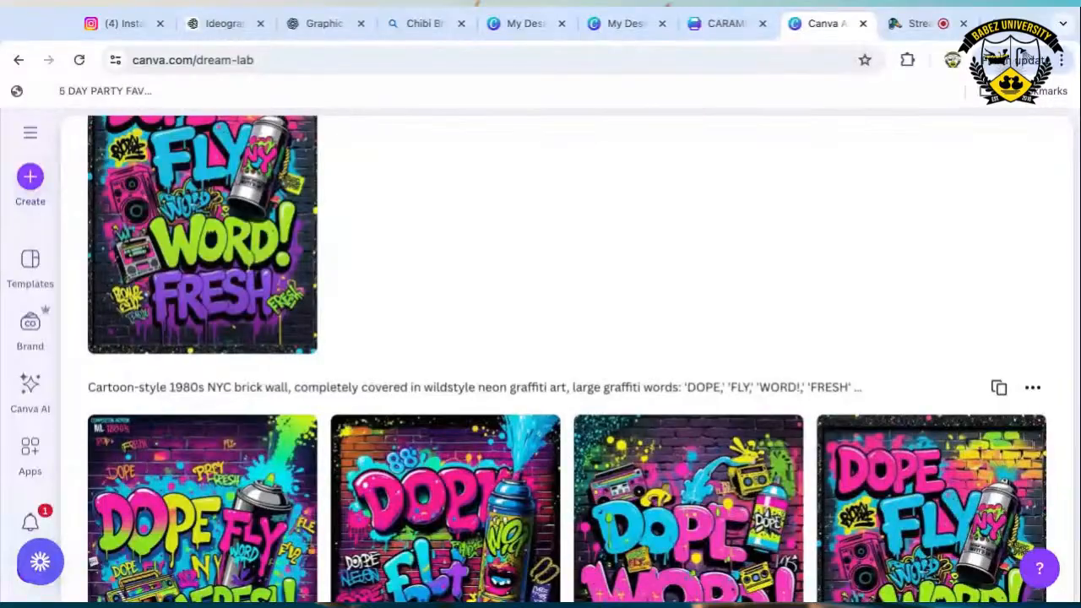
scroll(583, 360, "down", 2)
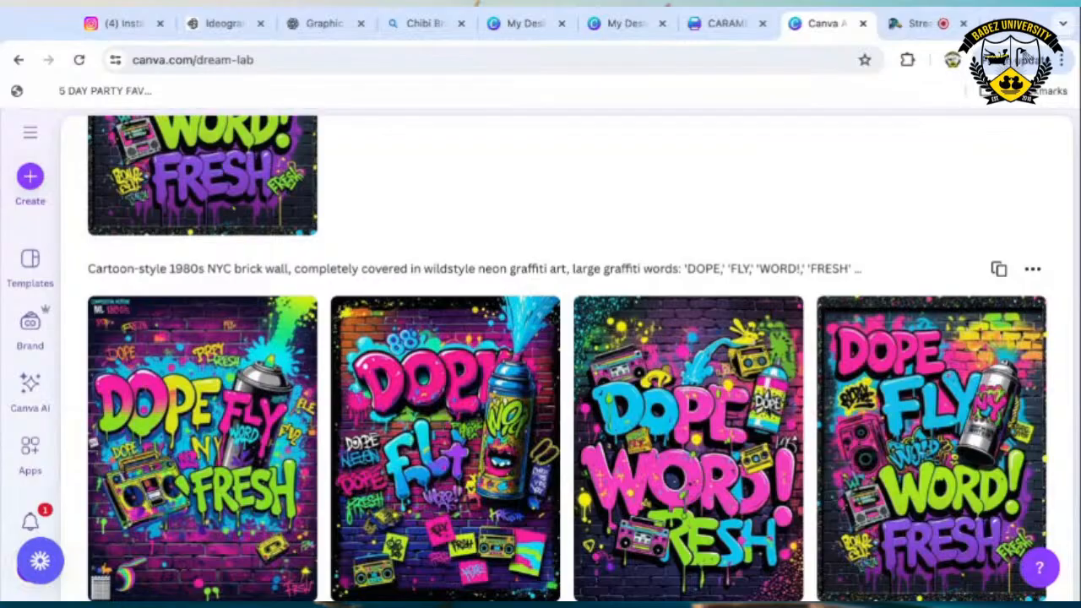
scroll(566, 354, "down", 1)
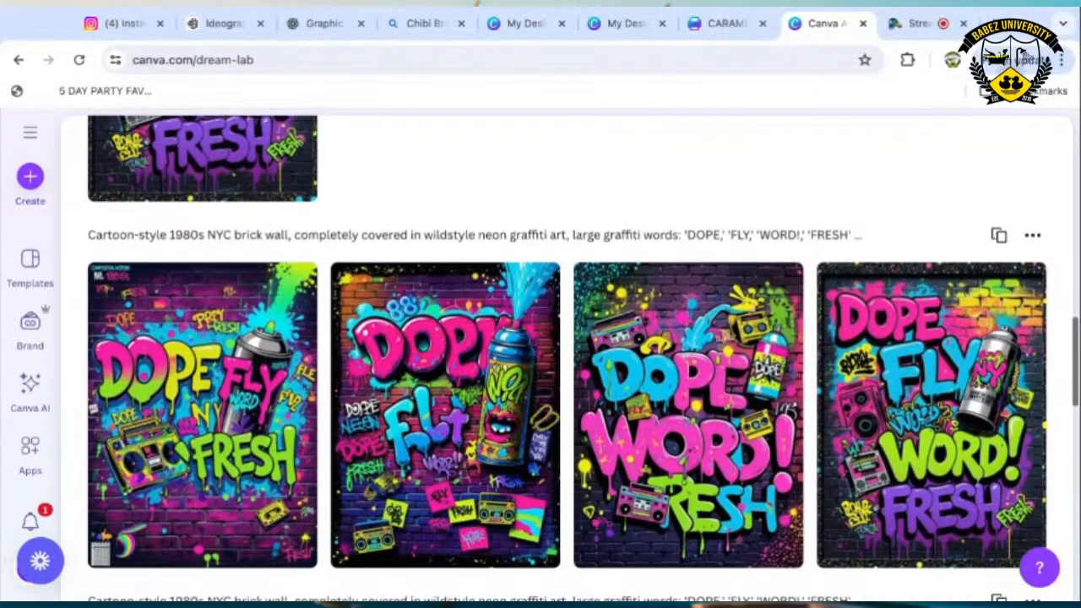
scroll(928, 380, "down", 2)
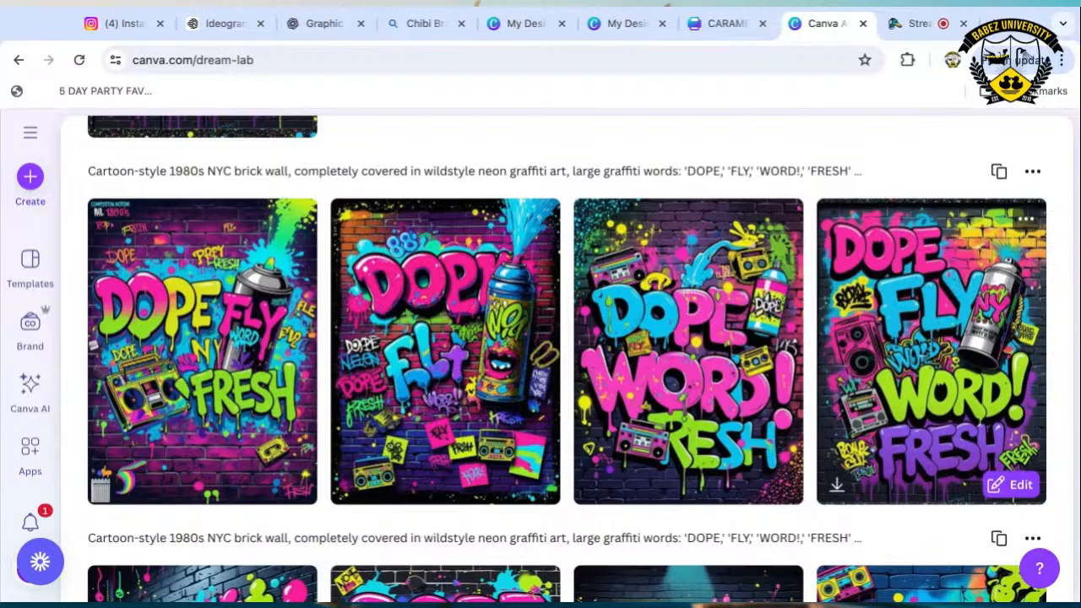
scroll(565, 361, "down", 3)
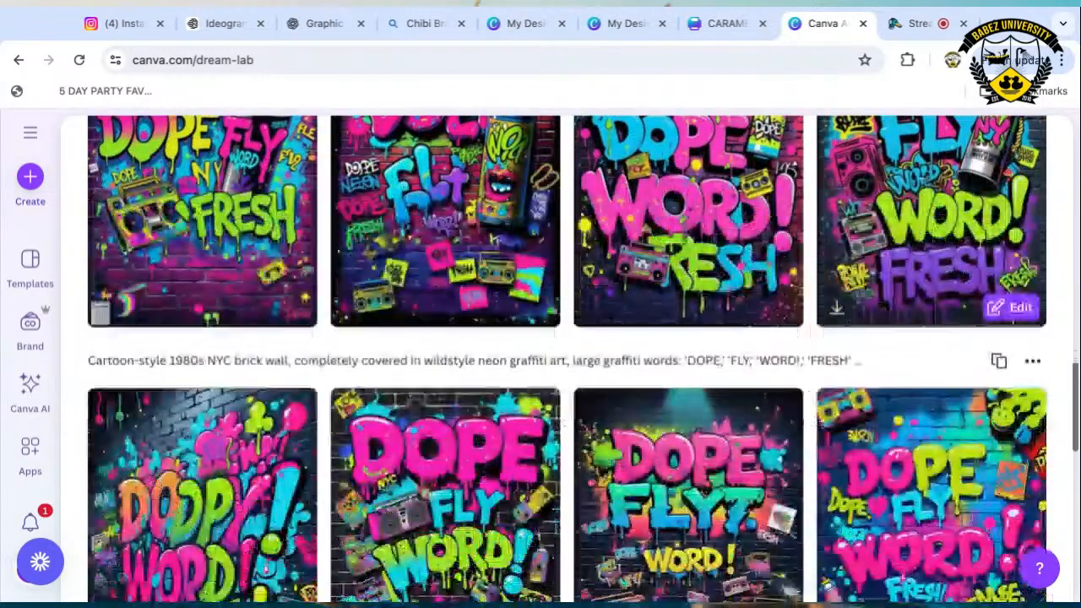
scroll(565, 361, "down", 1)
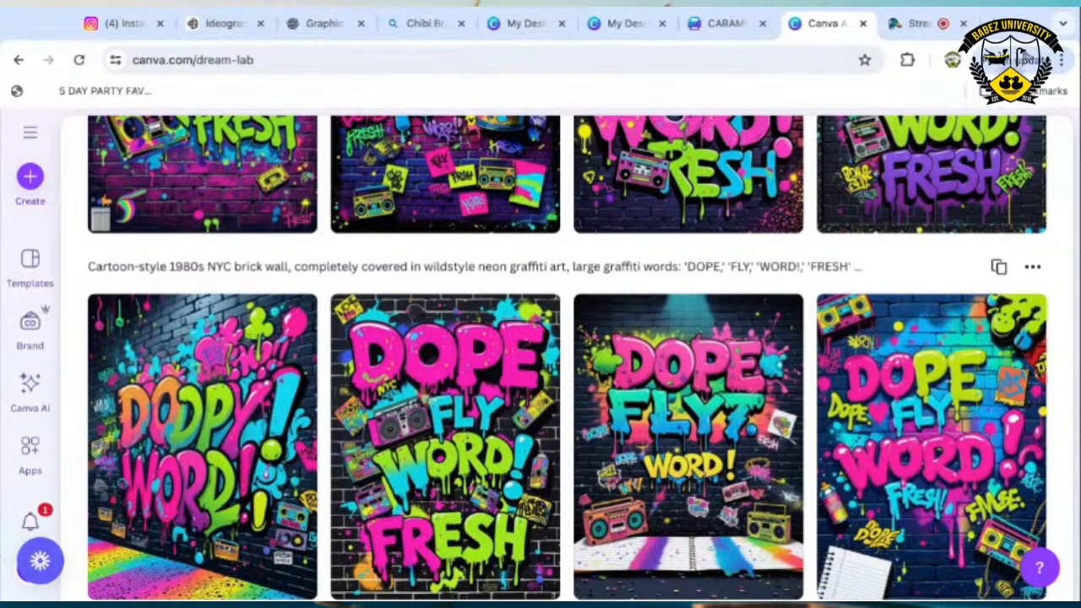
scroll(565, 361, "down", 2)
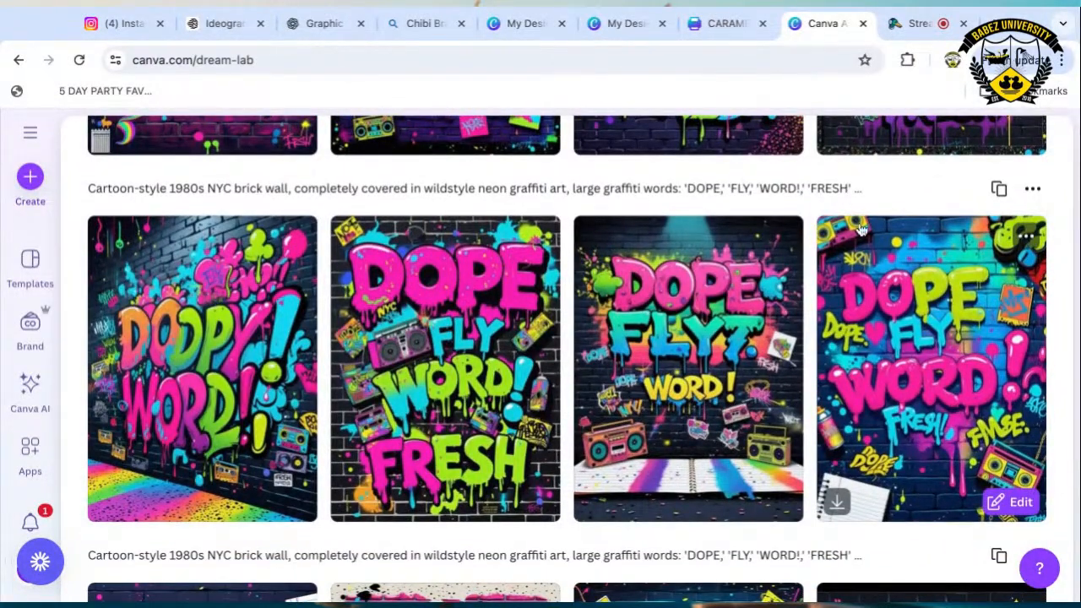
scroll(860, 229, "down", 1)
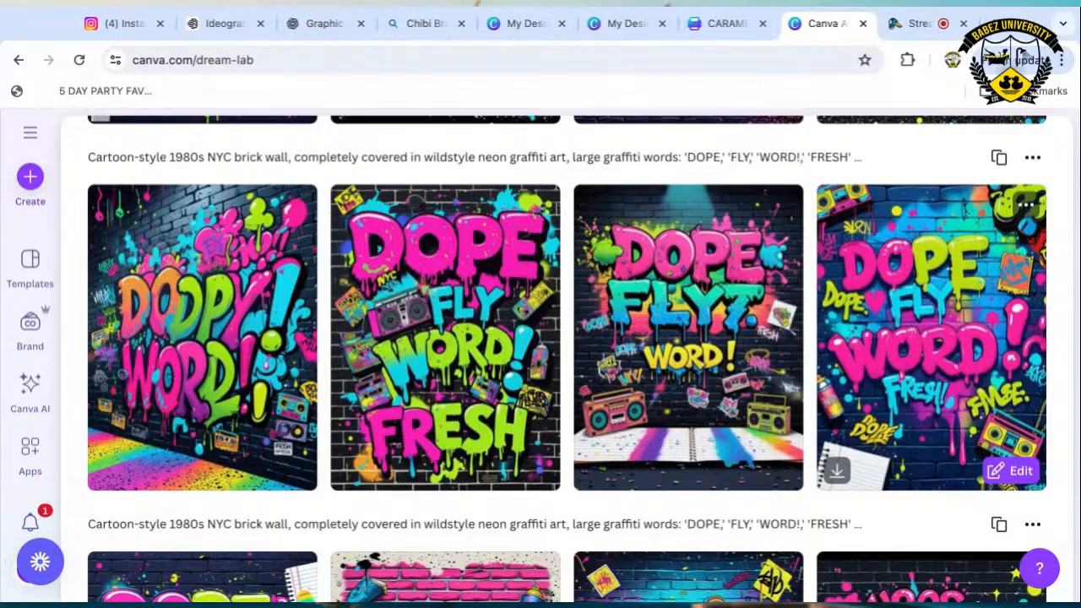
scroll(540, 360, "down", 1)
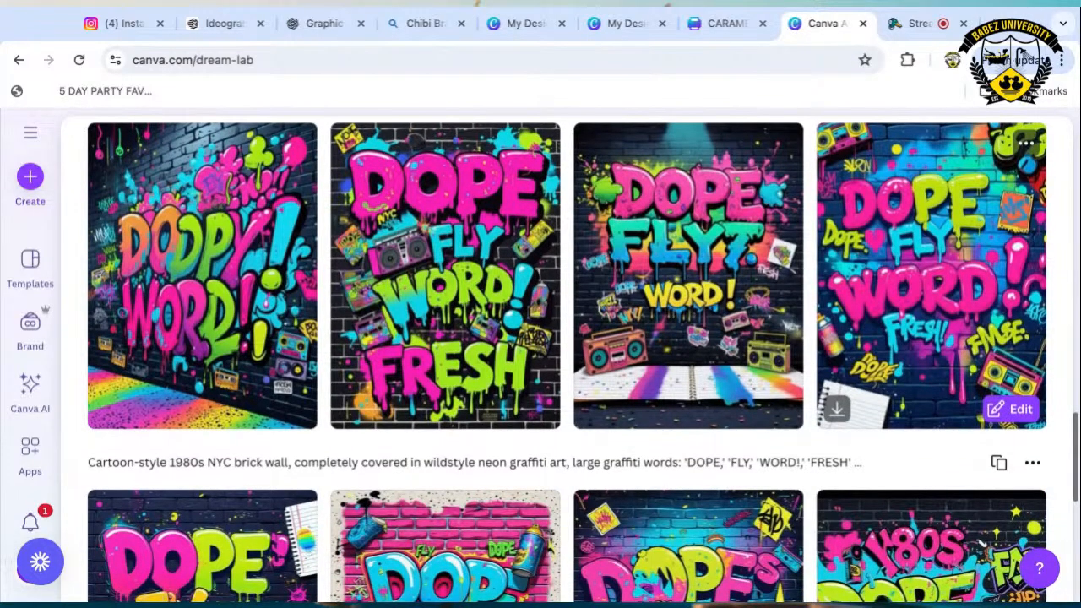
scroll(540, 359, "down", 1)
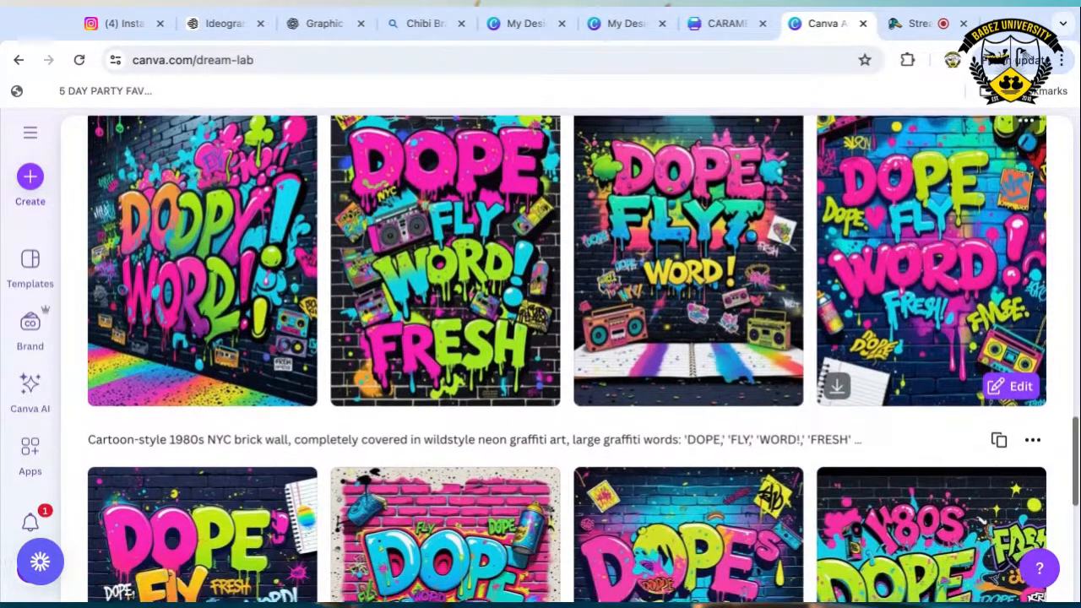
scroll(541, 360, "down", 1)
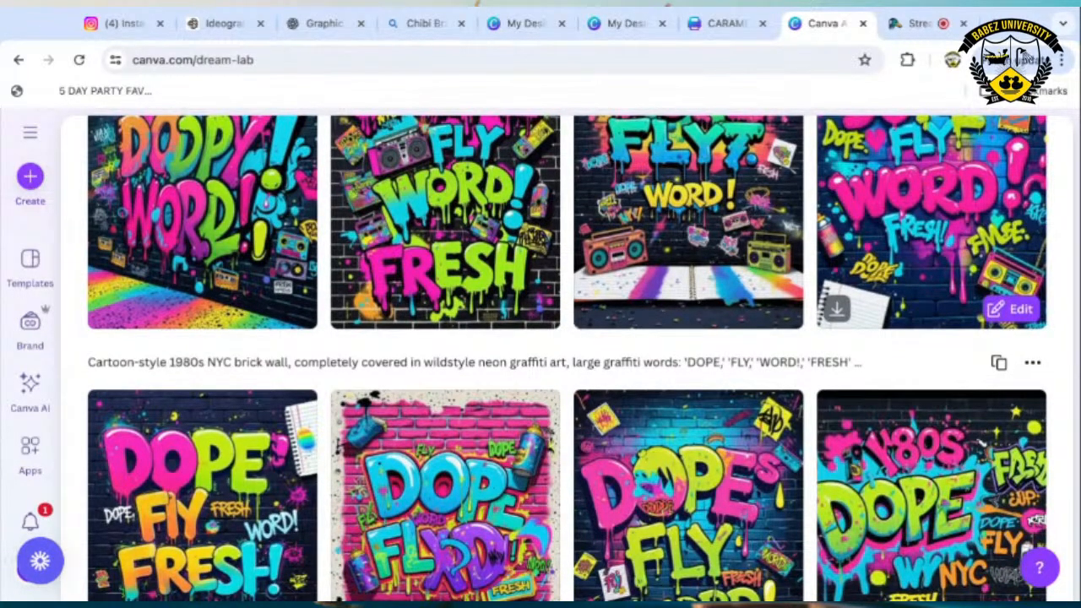
scroll(540, 360, "down", 2)
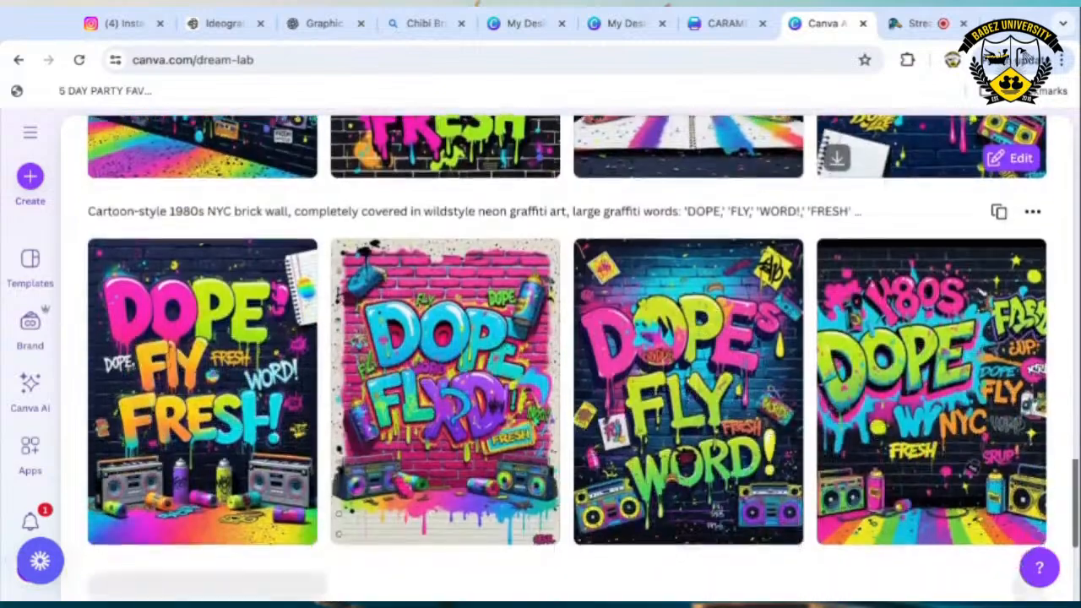
scroll(929, 337, "down", 1)
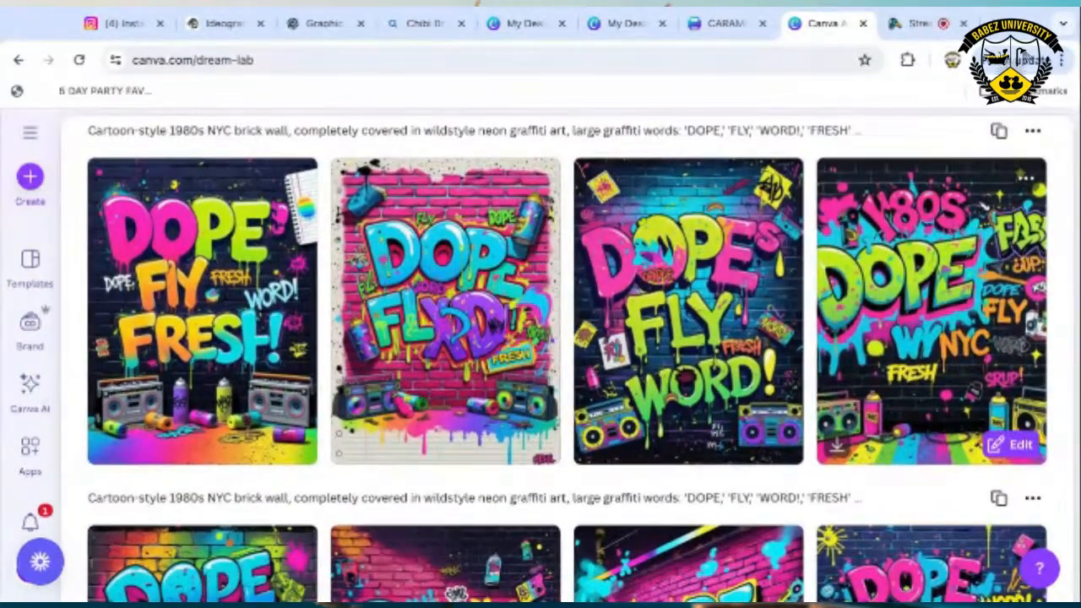
scroll(928, 338, "down", 3)
scroll(929, 380, "down", 1)
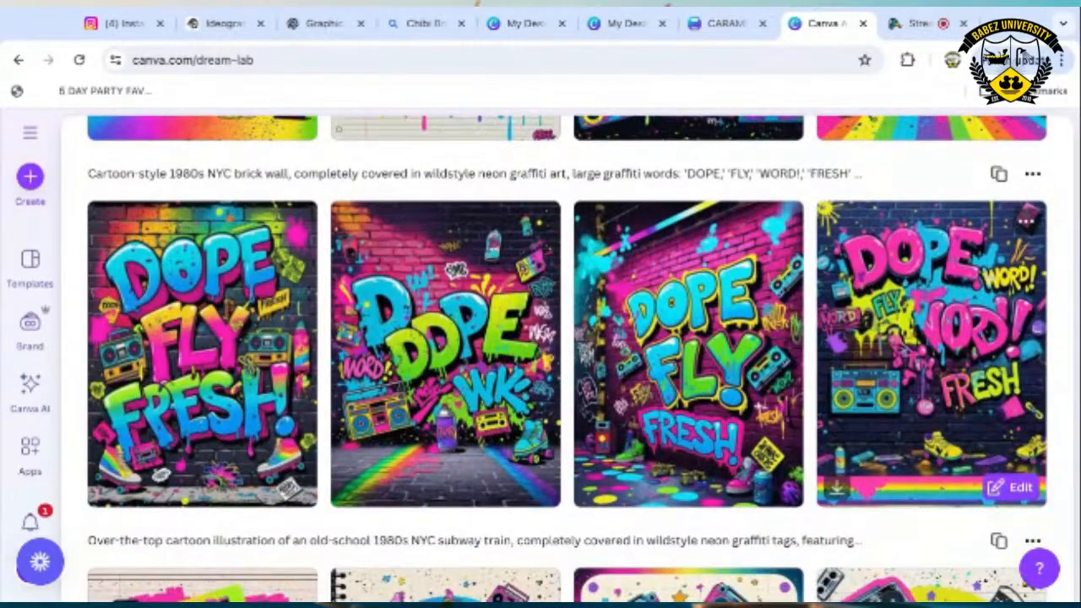
scroll(929, 355, "down", 1)
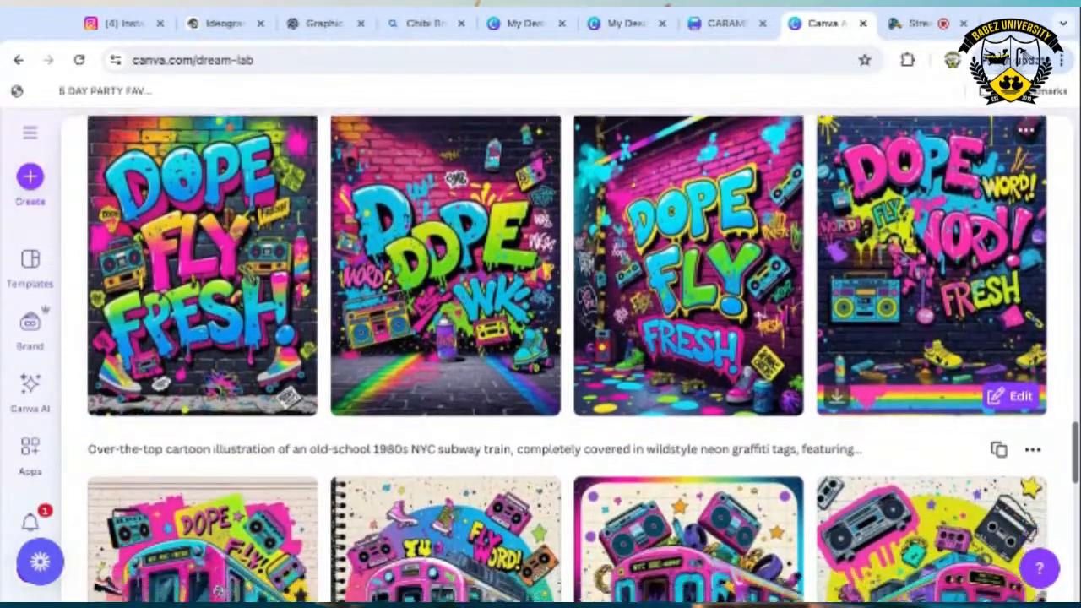
Examine the old-school 1980s NYC subway train images and expand the full prompt of the second over-the-top cartoon set.
scroll(583, 359, "down", 3)
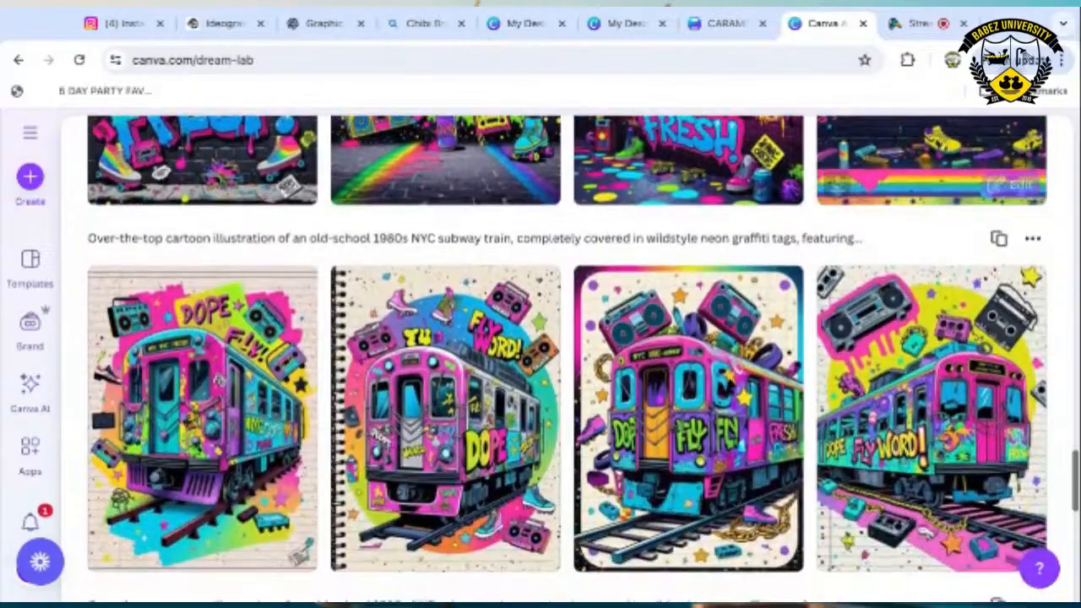
scroll(920, 156, "down", 1)
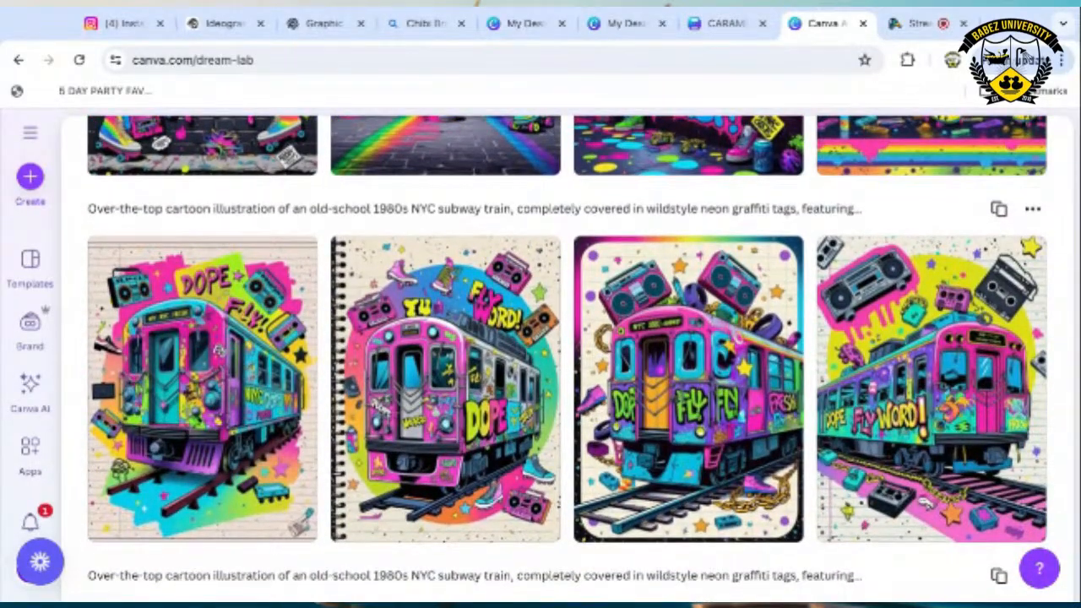
scroll(553, 357, "down", 1)
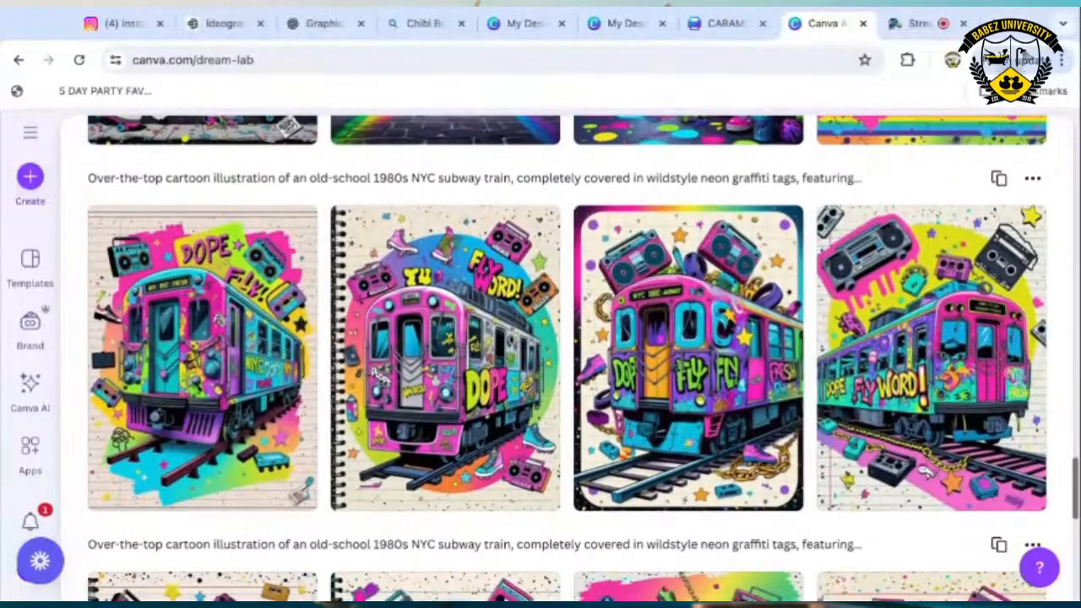
scroll(929, 338, "down", 1)
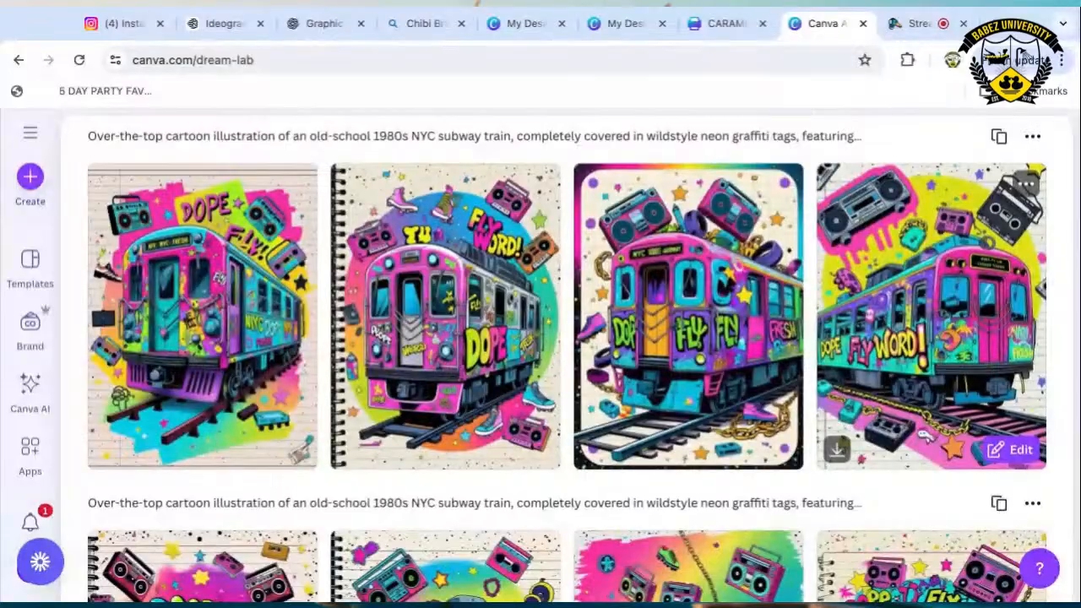
scroll(928, 338, "down", 1)
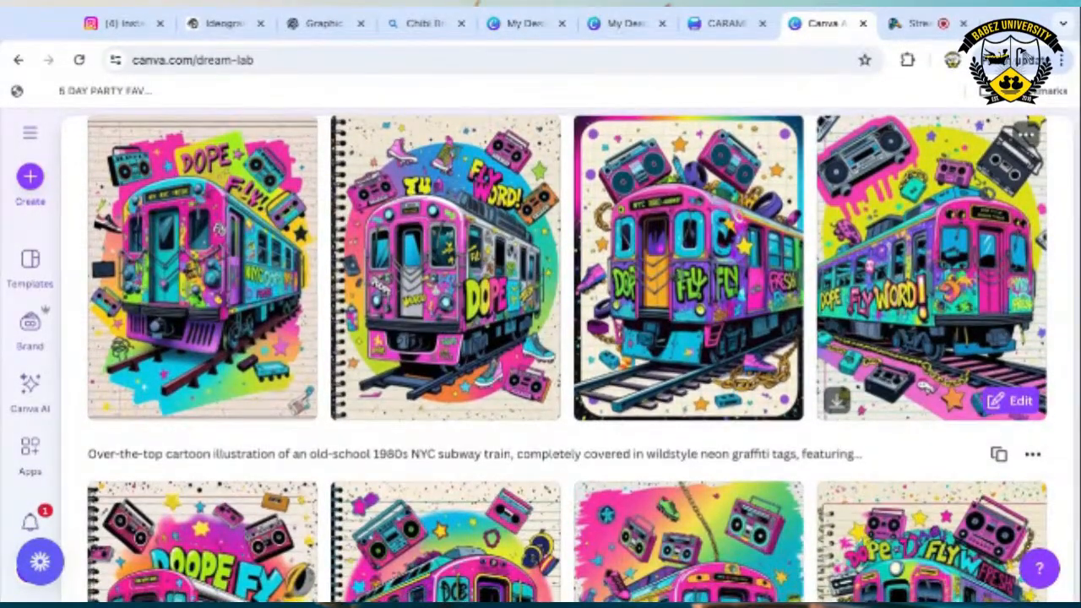
scroll(928, 338, "down", 1)
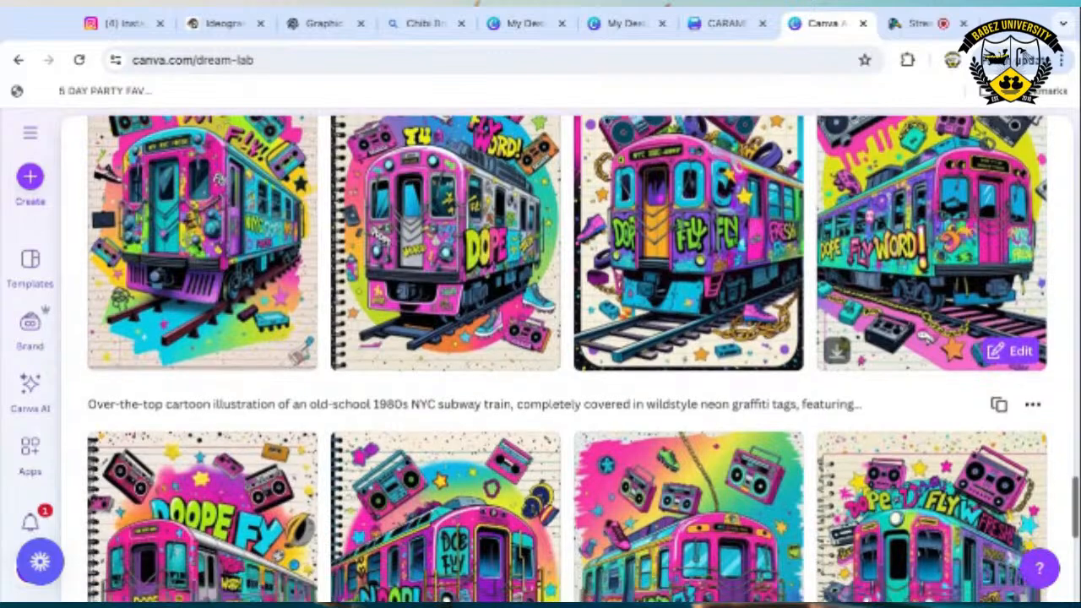
scroll(582, 359, "down", 2)
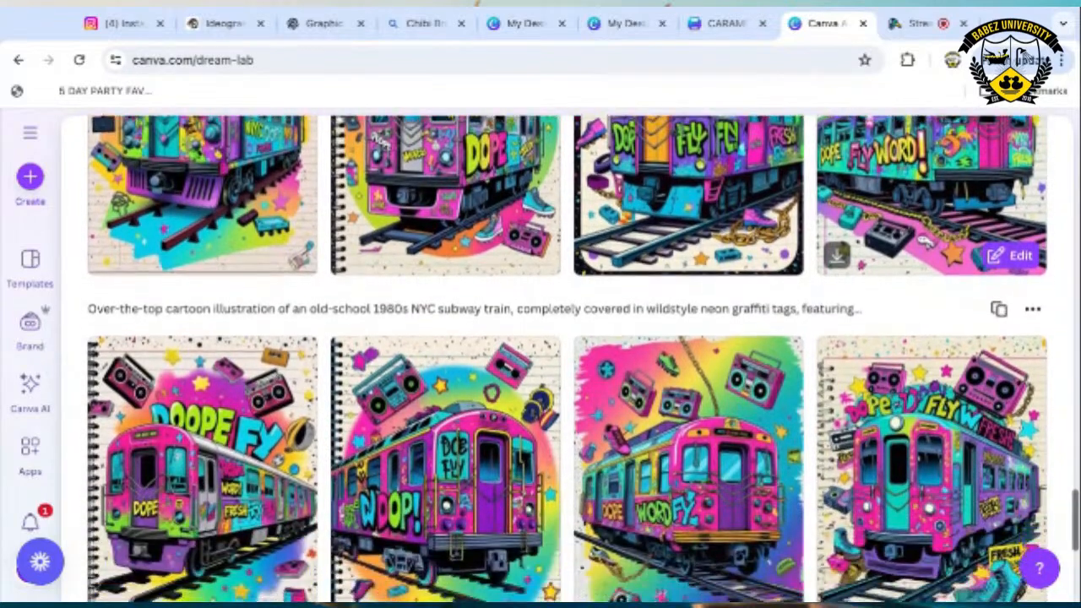
scroll(582, 358, "down", 2)
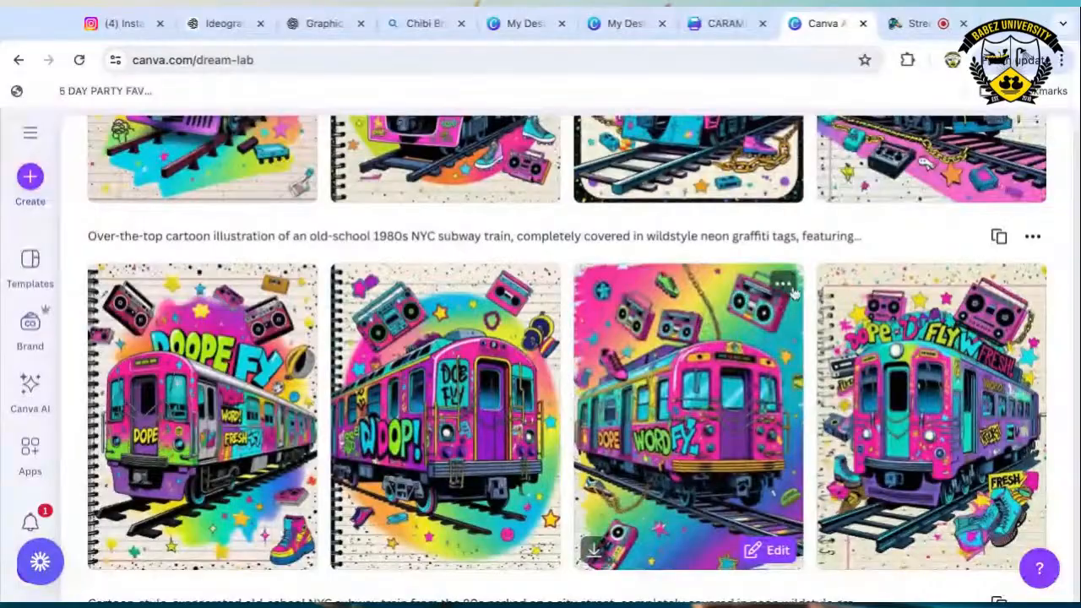
left_click(853, 239)
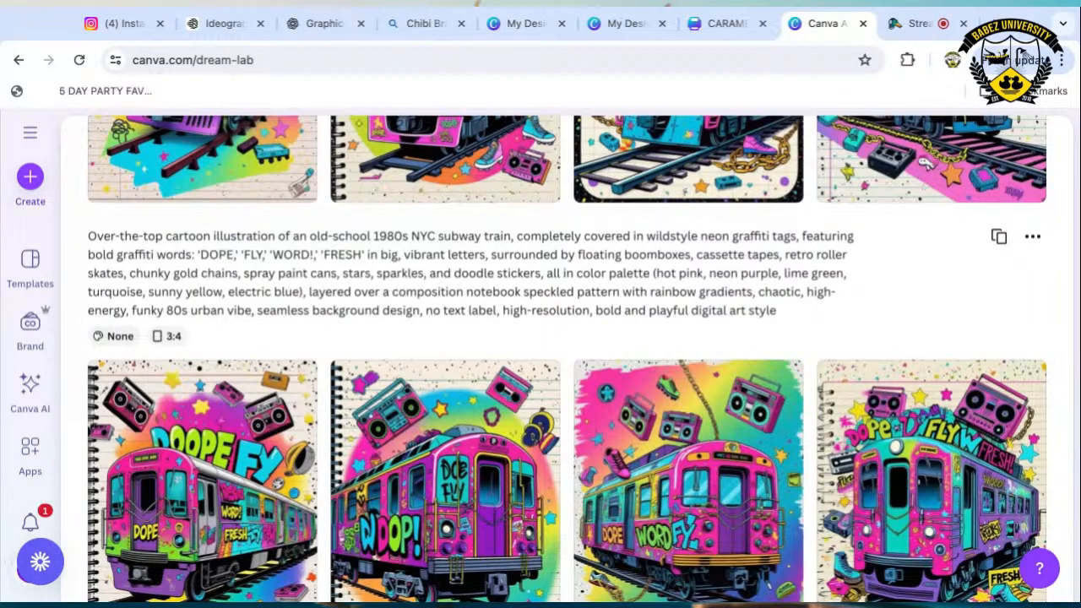
Review the older subway train generations, from the cartoon-style city street set to the stylized cartoon illustration set.
scroll(984, 287, "down", 3)
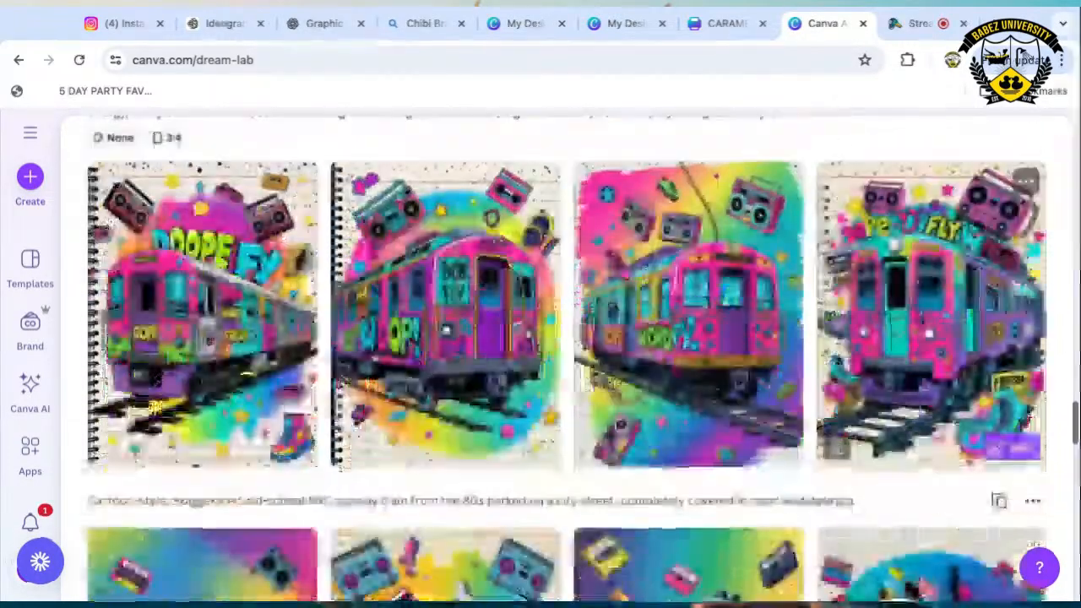
scroll(984, 287, "down", 2)
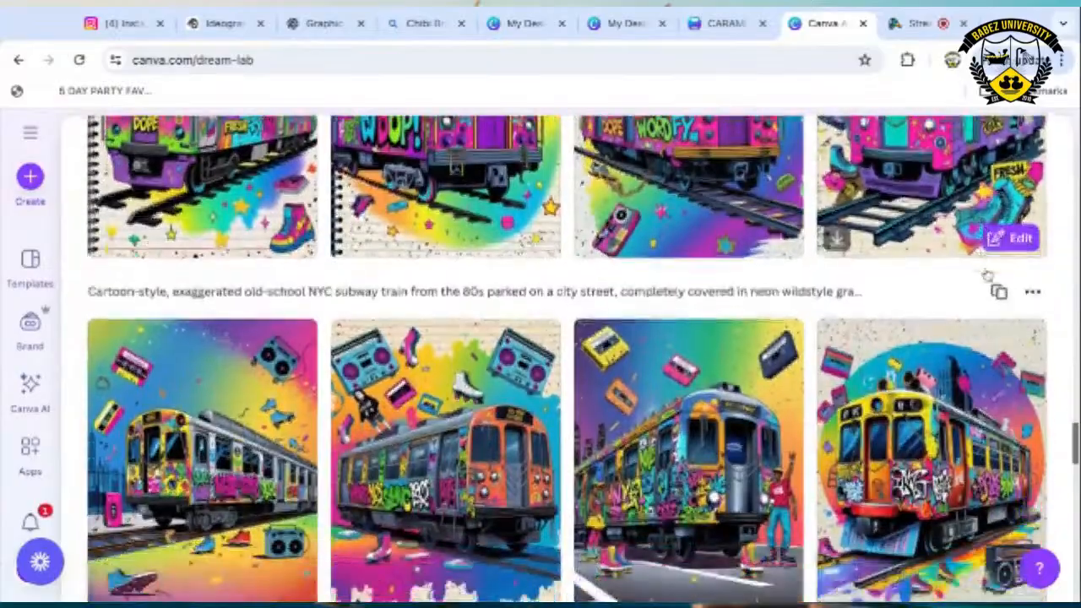
scroll(988, 263, "down", 1)
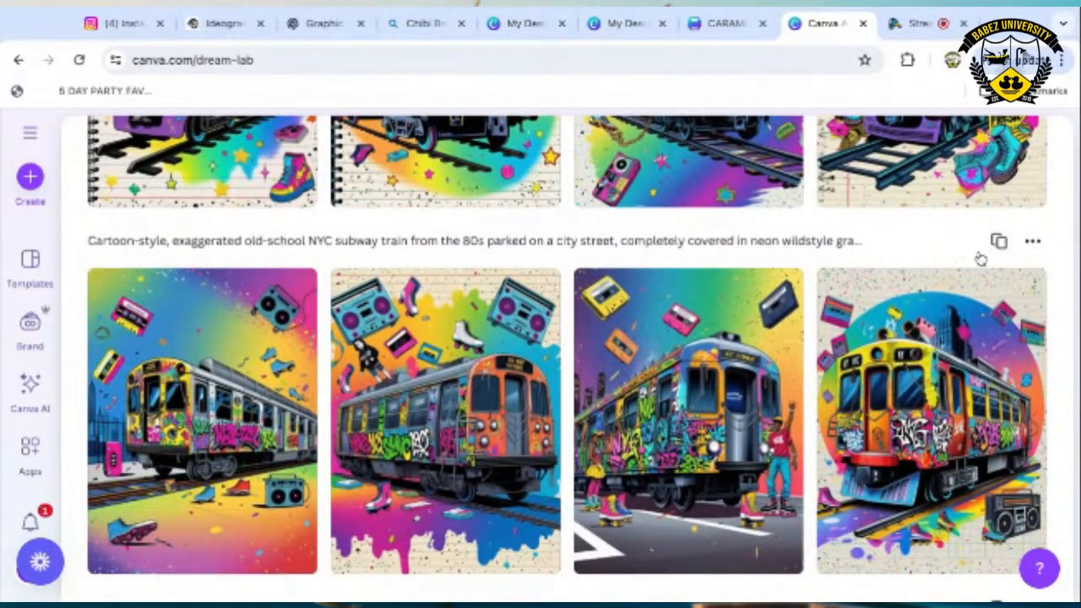
scroll(920, 380, "down", 7)
scroll(926, 400, "down", 1)
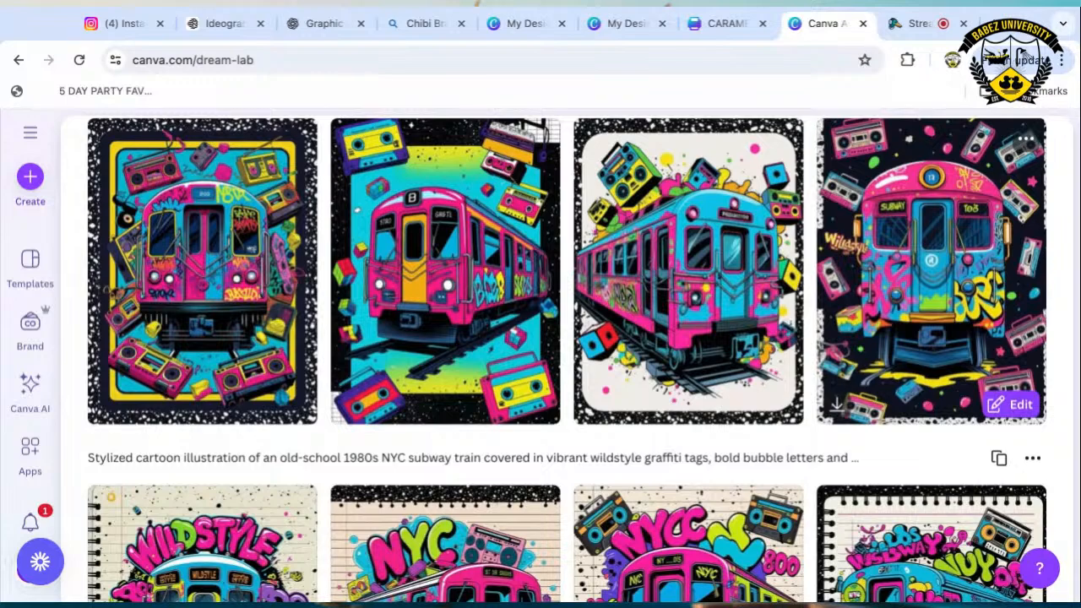
scroll(928, 354, "down", 3)
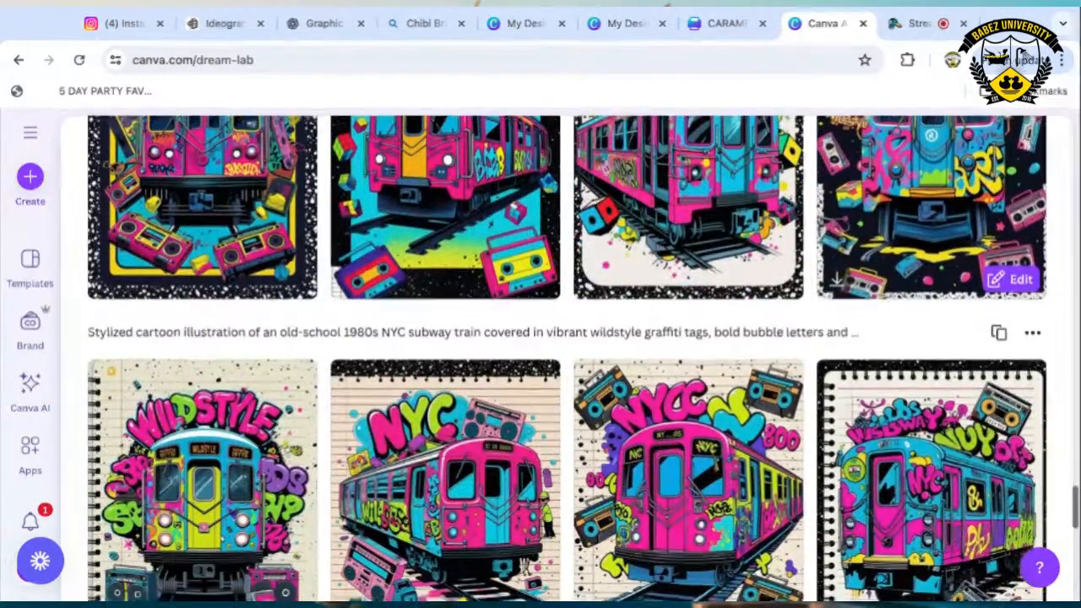
Examine the stylized cartoon 1980s NYC subway train sets with wildstyle graffiti tags and notebook-paper or speckled backgrounds.
scroll(928, 380, "down", 2)
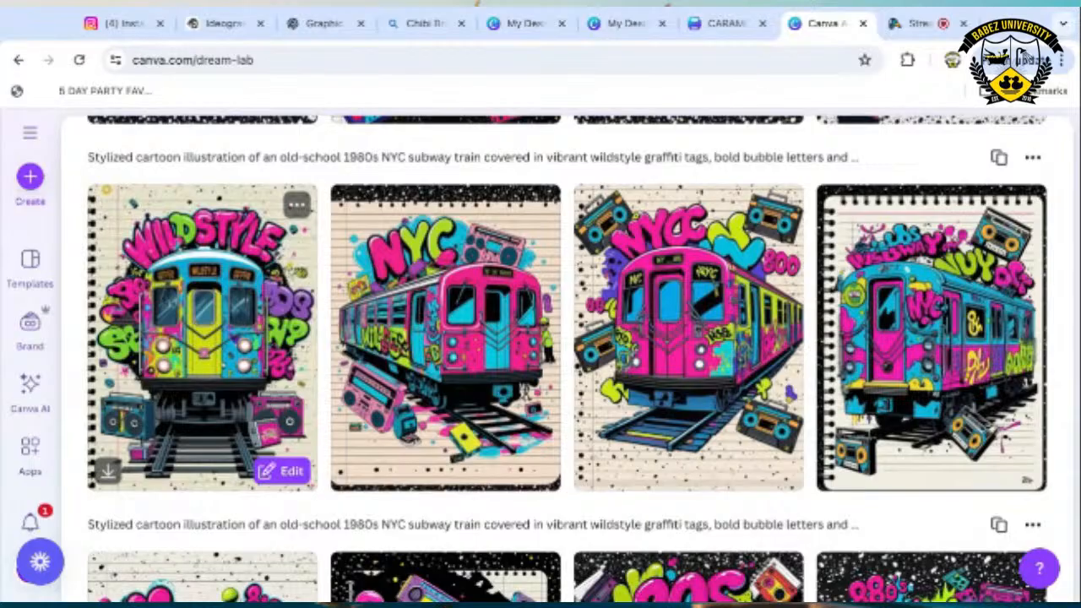
scroll(203, 253, "down", 3)
scroll(493, 217, "down", 1)
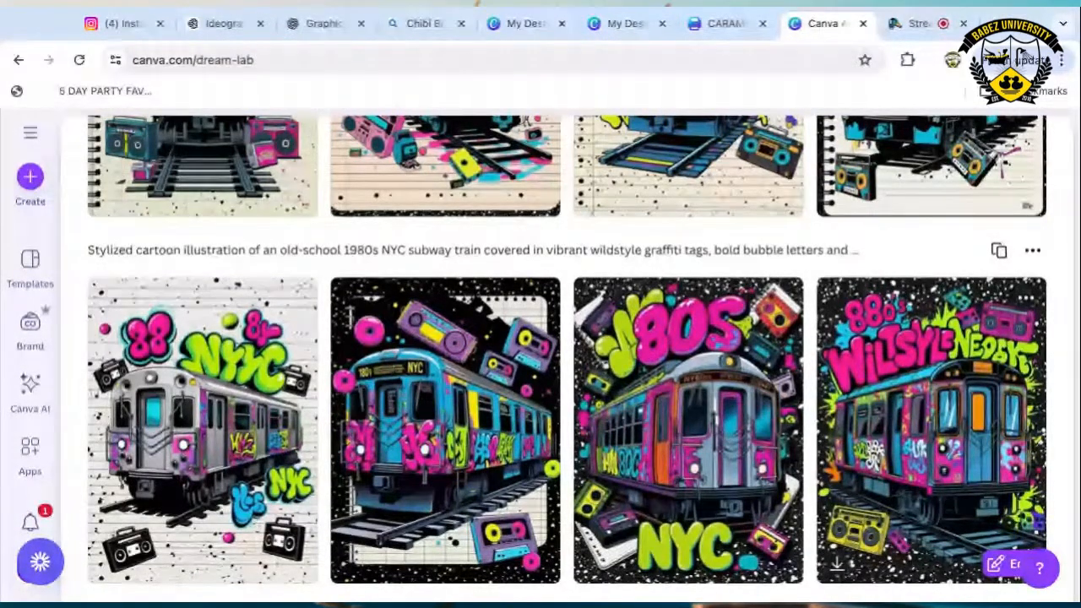
scroll(566, 354, "down", 1)
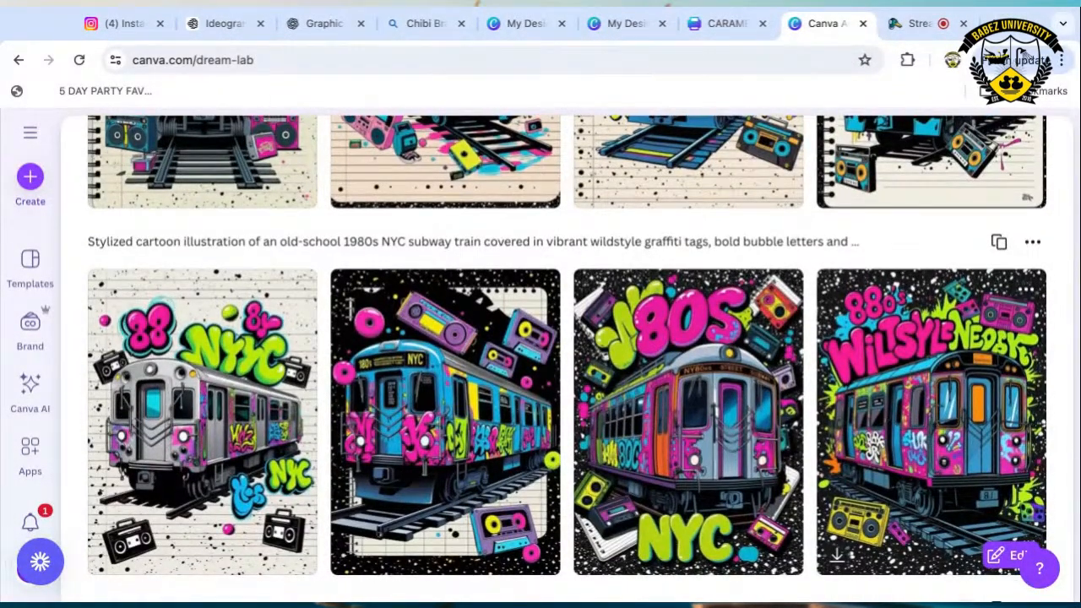
scroll(913, 303, "down", 1)
scroll(913, 303, "down", 2)
Examine the bright neon composition notebook backgrounds with rainbow gradient splashes in the older generations.
scroll(913, 302, "down", 5)
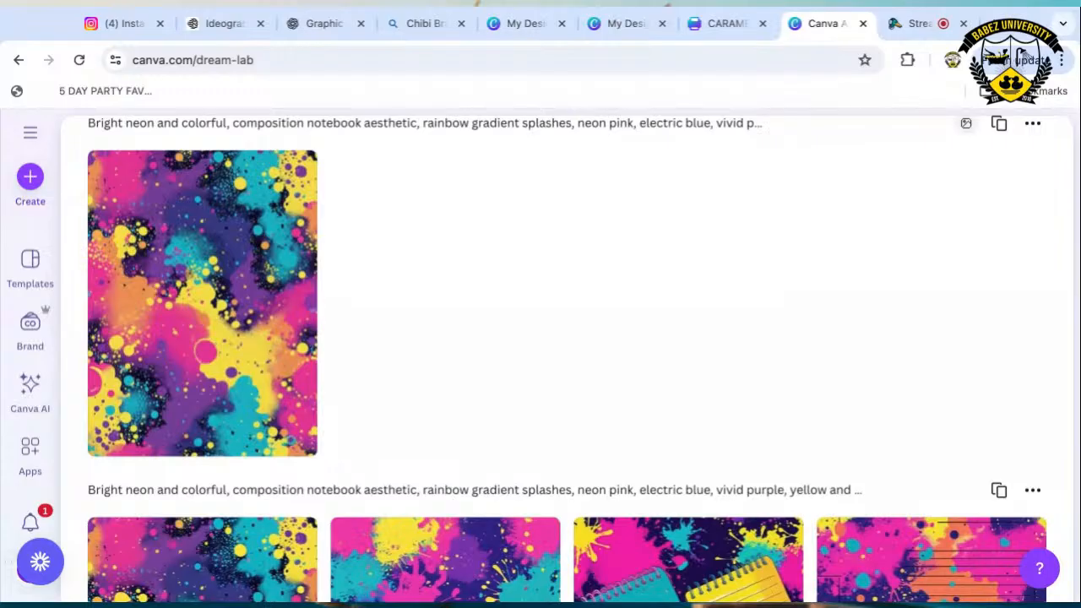
scroll(929, 422, "down", 3)
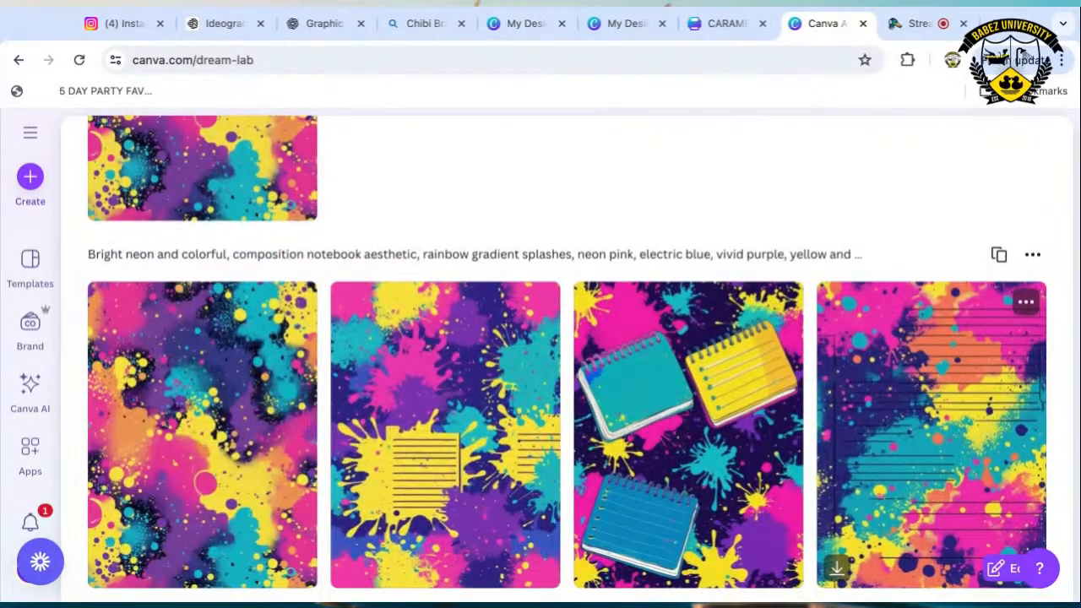
scroll(929, 422, "down", 1)
scroll(929, 422, "down", 1)
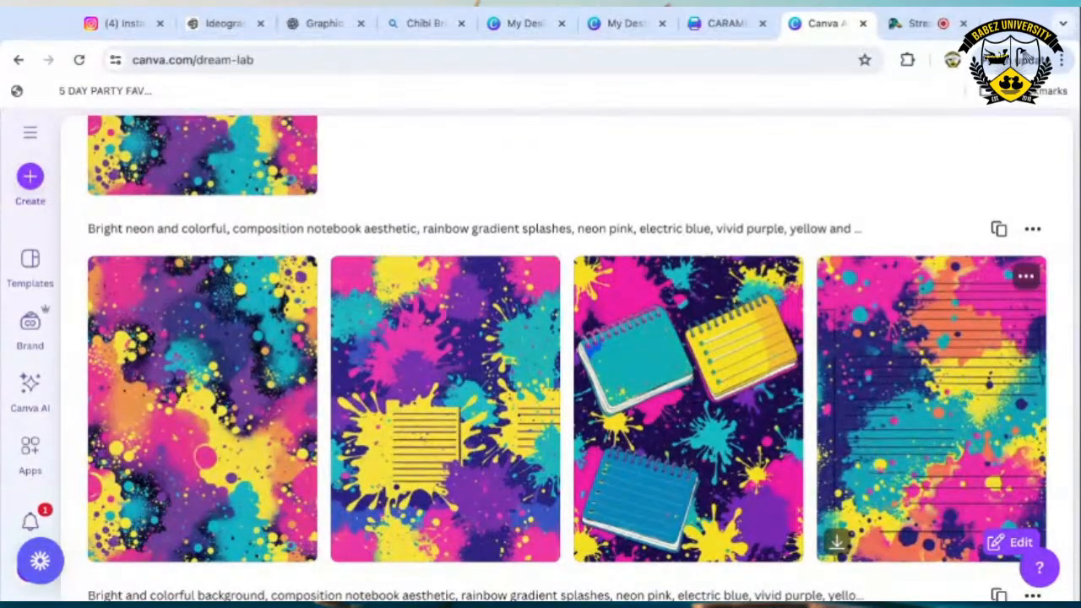
scroll(928, 422, "down", 3)
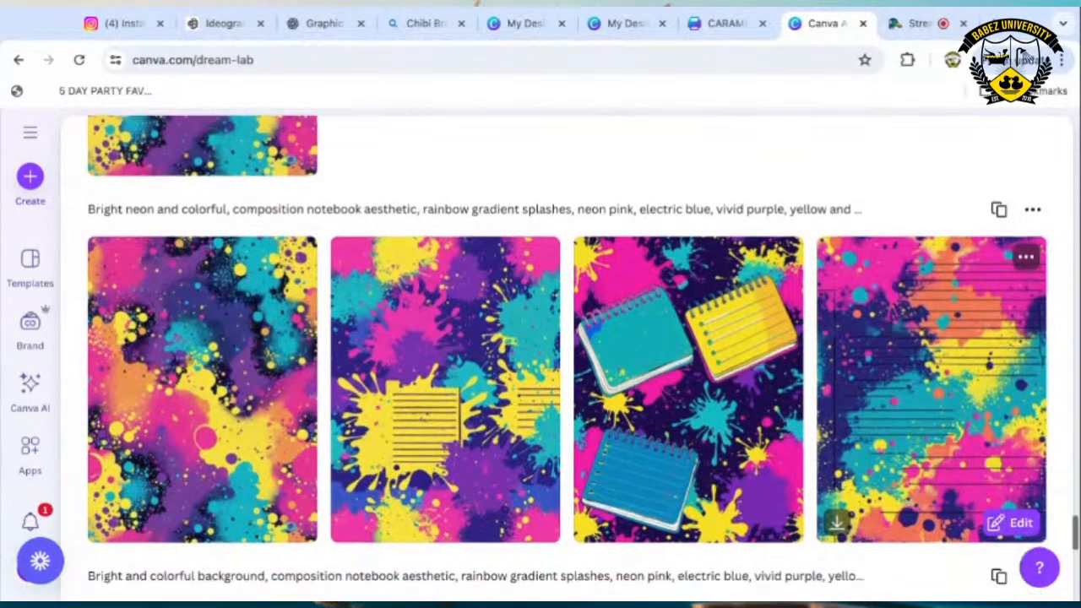
scroll(929, 422, "down", 3)
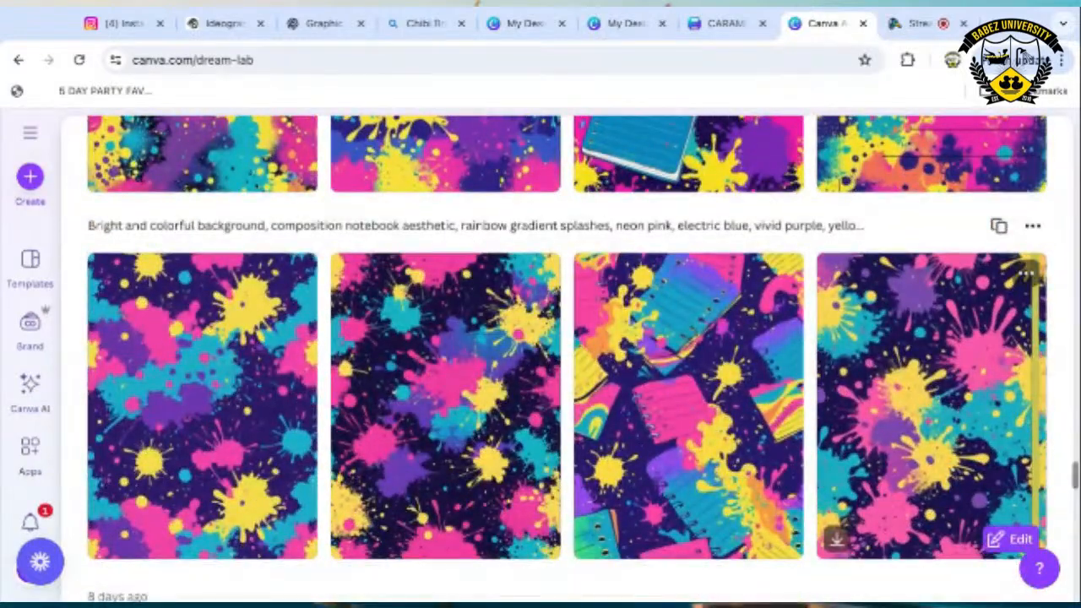
scroll(929, 422, "down", 1)
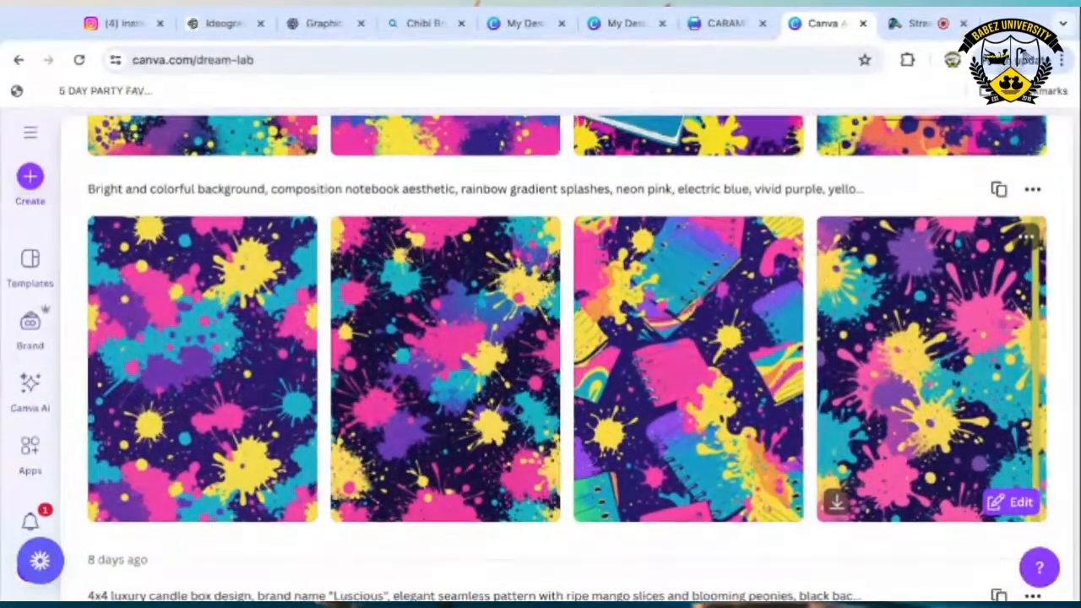
scroll(566, 379, "down", 15)
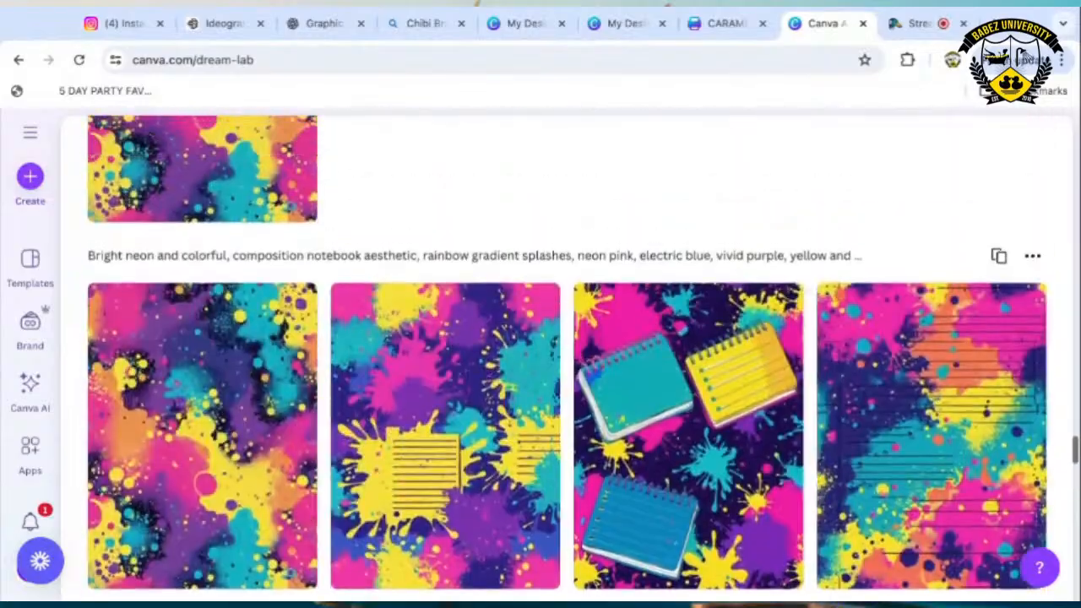
Go back through the stylized subway train sets to the cartoon-style train parked on a city street and compare them.
scroll(901, 321, "up", 5)
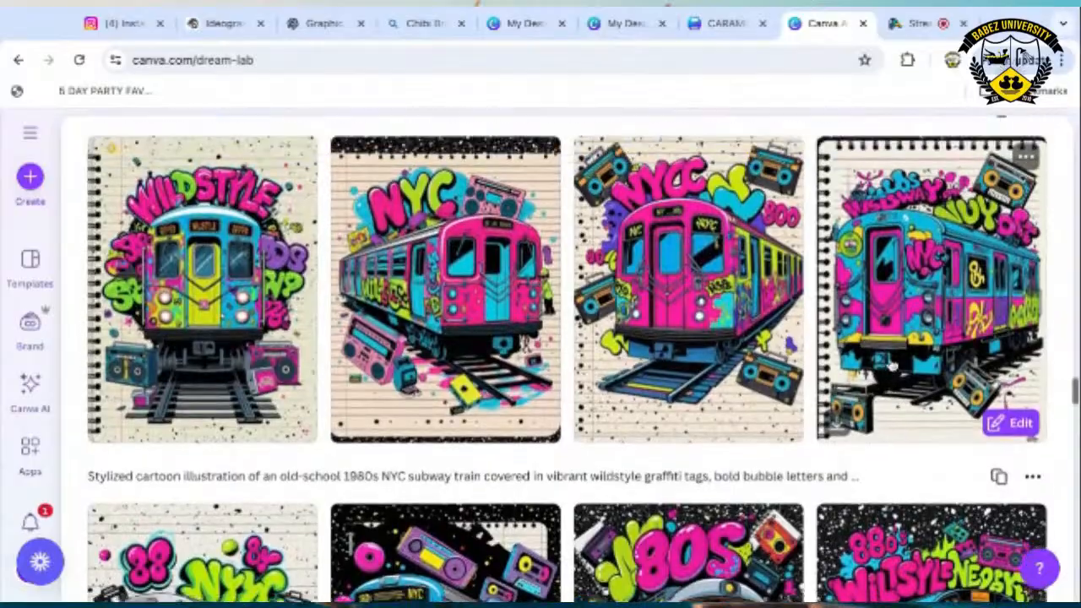
scroll(899, 370, "up", 1)
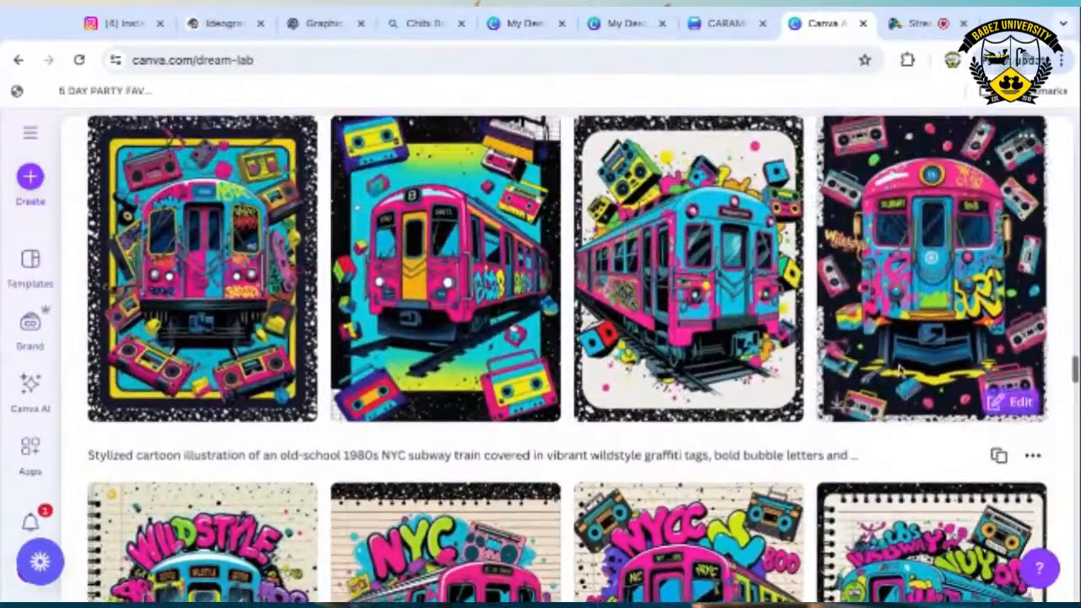
scroll(903, 370, "up", 1)
scroll(912, 372, "up", 2)
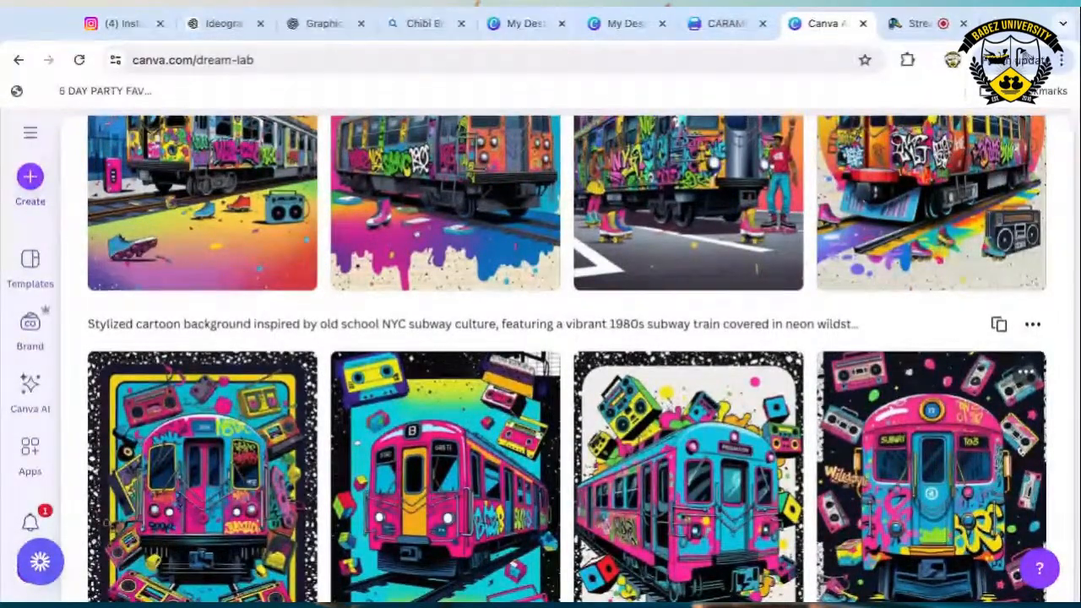
scroll(910, 390, "up", 1)
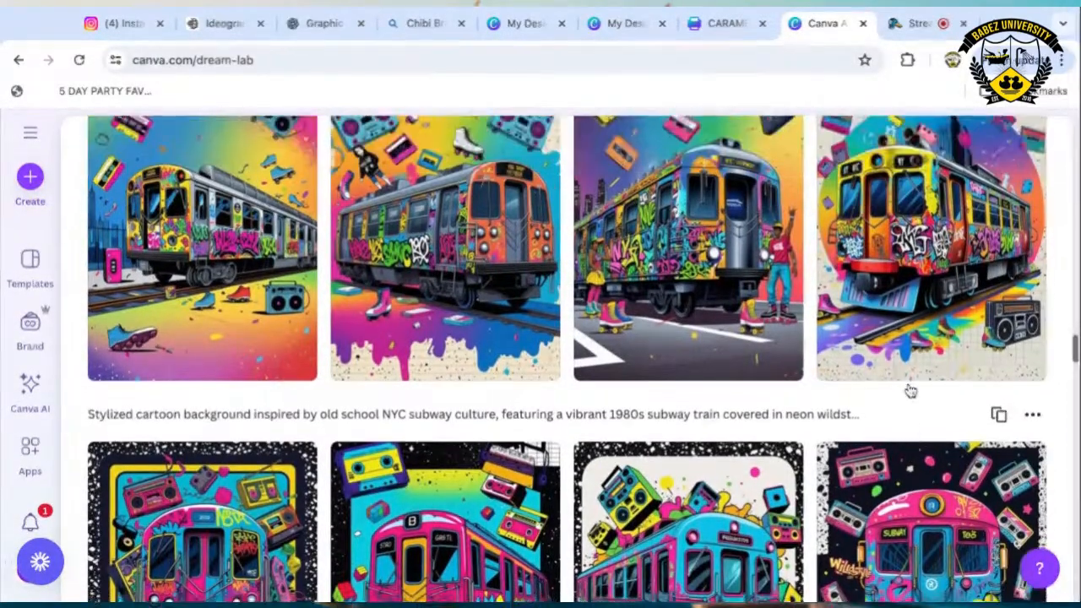
scroll(910, 391, "up", 2)
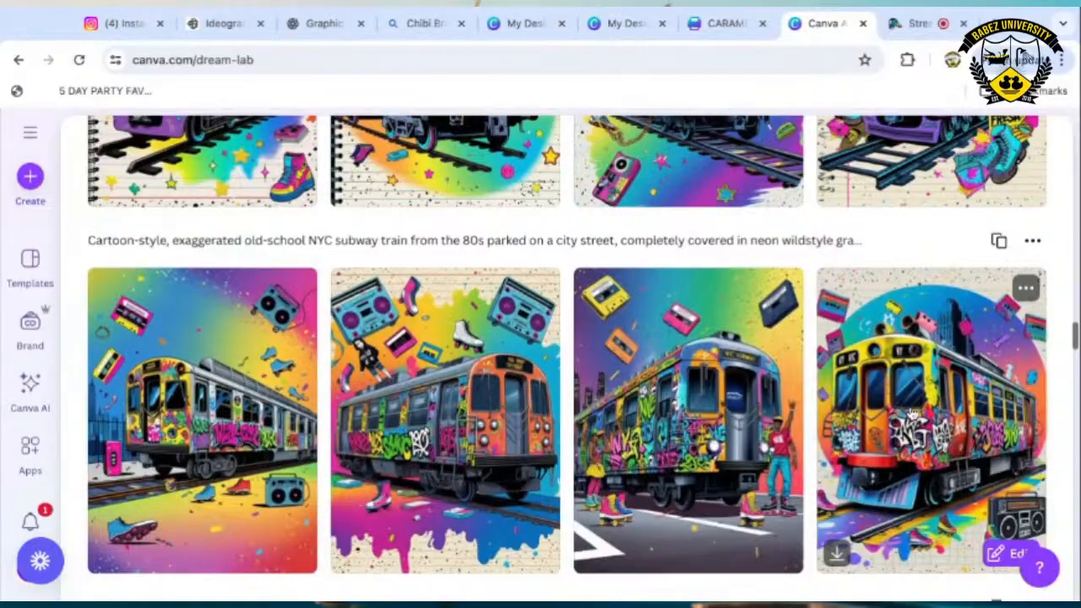
scroll(912, 414, "up", 1)
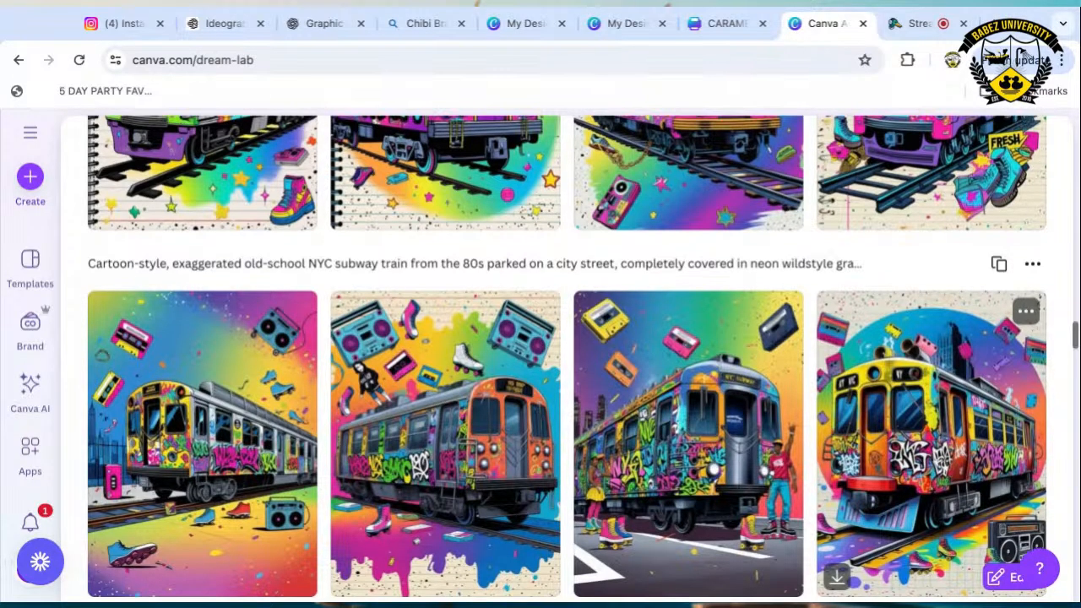
scroll(928, 439, "up", 1)
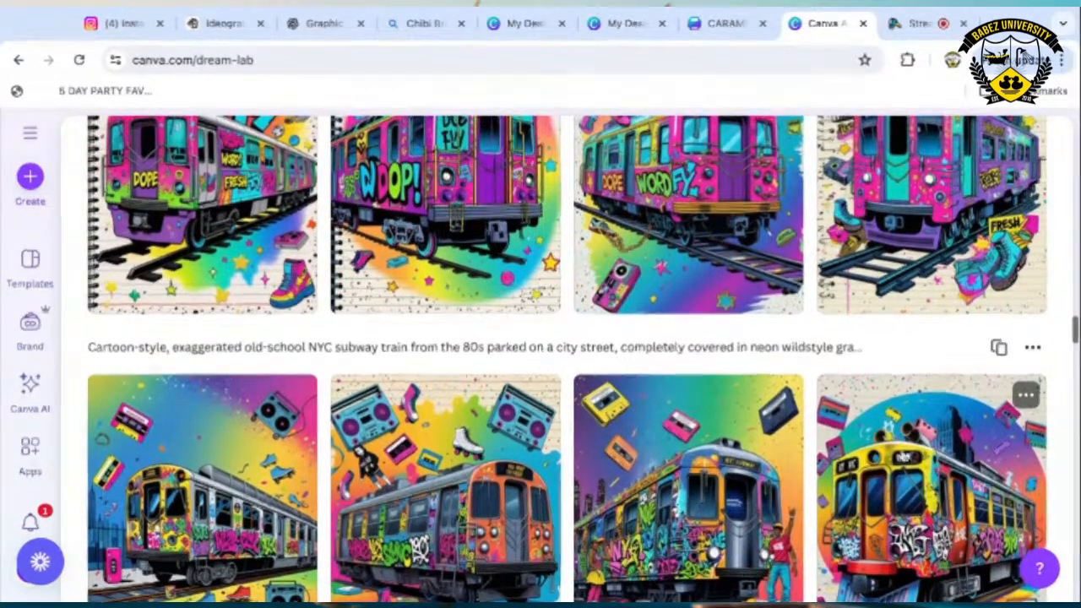
Revisit the over-the-top cartoon train sets and return to the 1980s NYC brick wall graffiti images with spray cans.
scroll(903, 457, "up", 1)
scroll(903, 456, "up", 1)
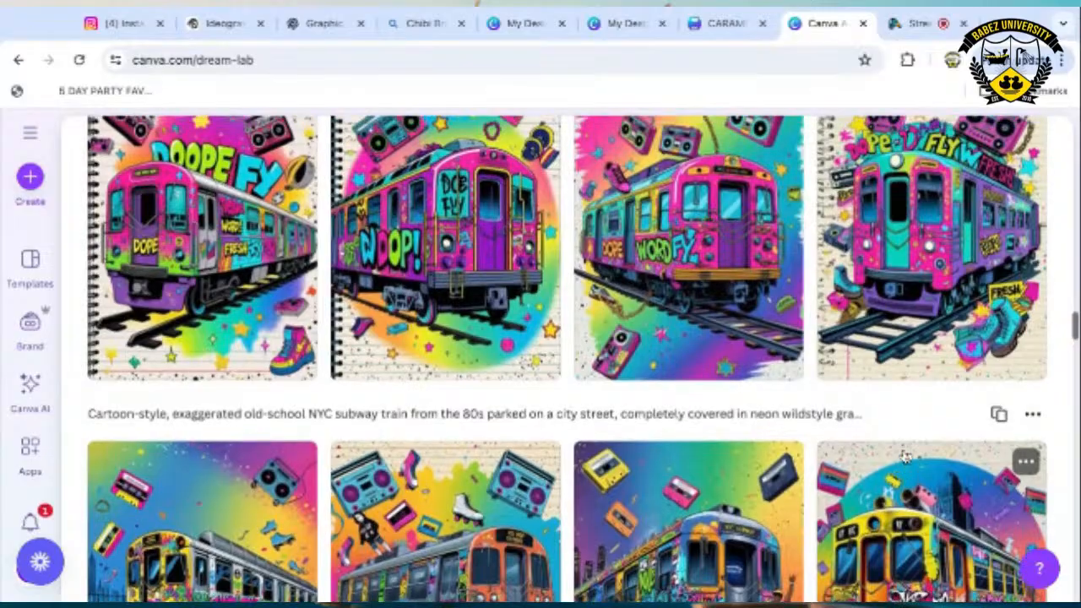
scroll(885, 488, "up", 2)
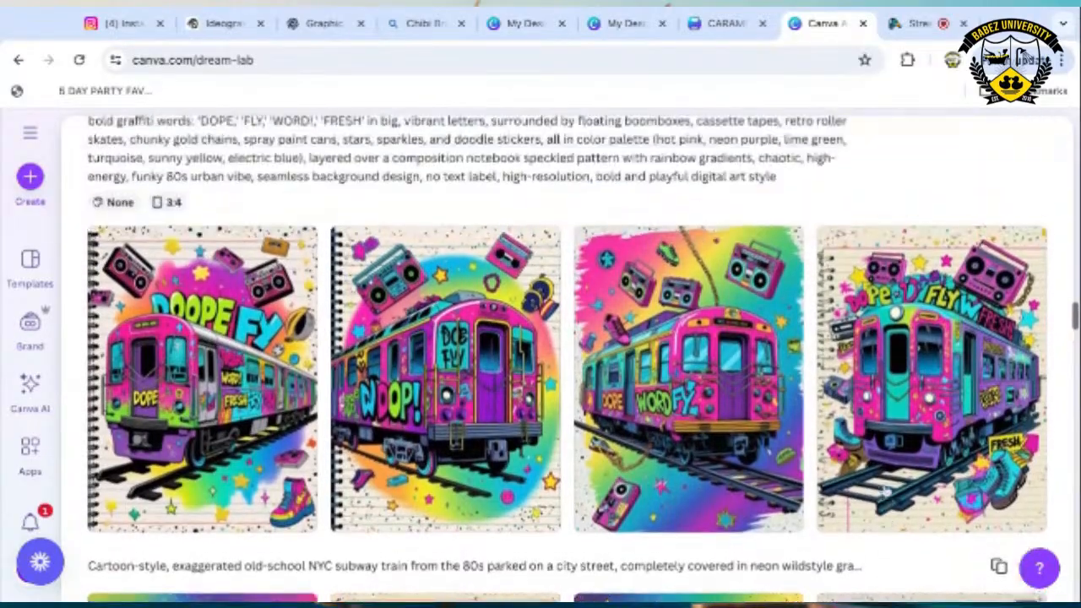
scroll(885, 490, "up", 10)
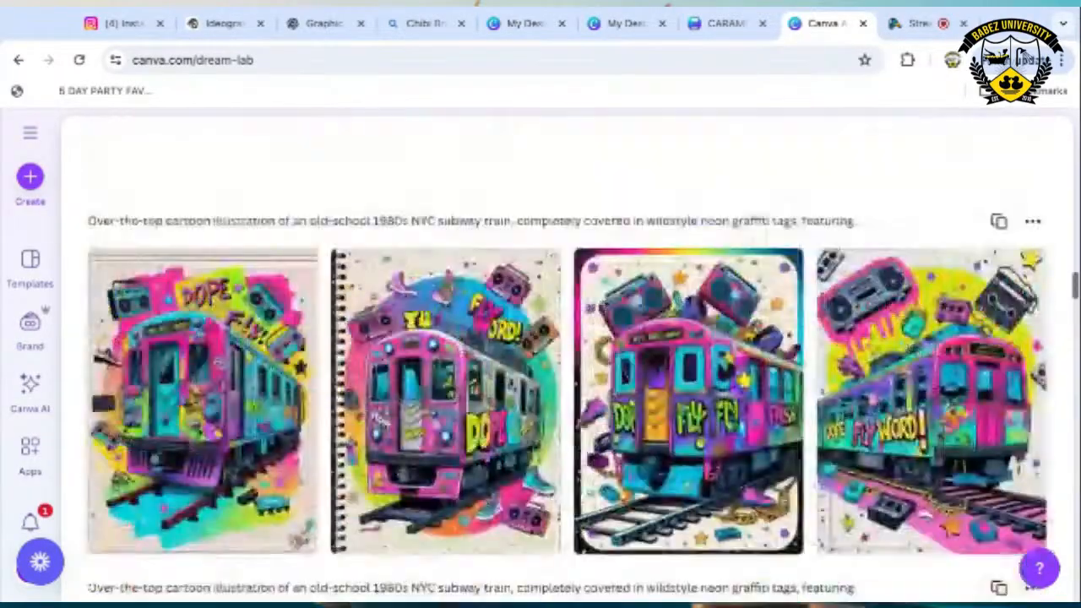
scroll(885, 489, "down", 1)
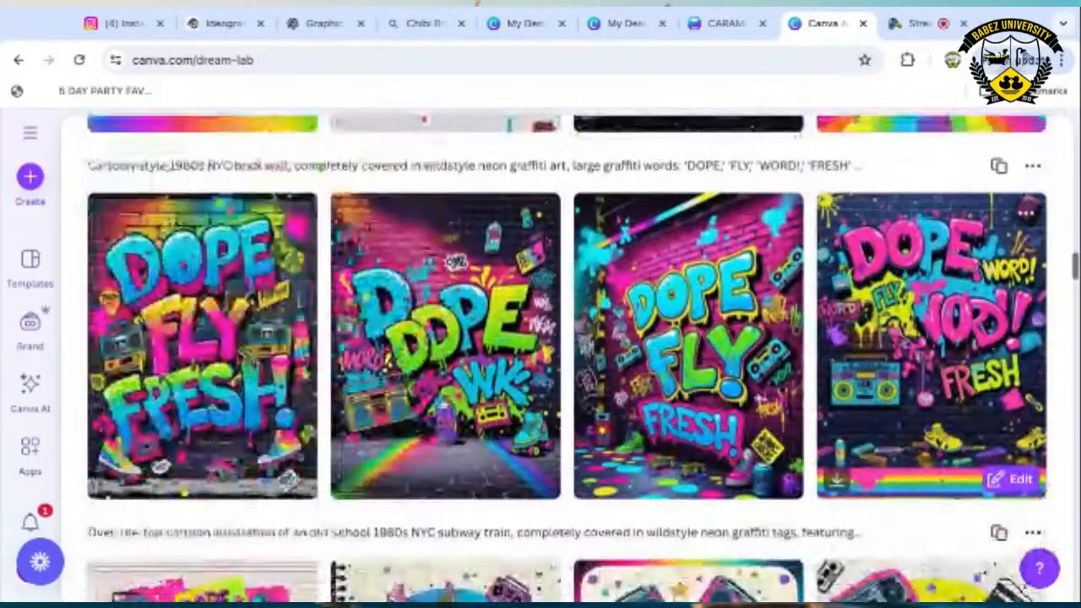
scroll(916, 595, "up", 7)
scroll(916, 595, "up", 8)
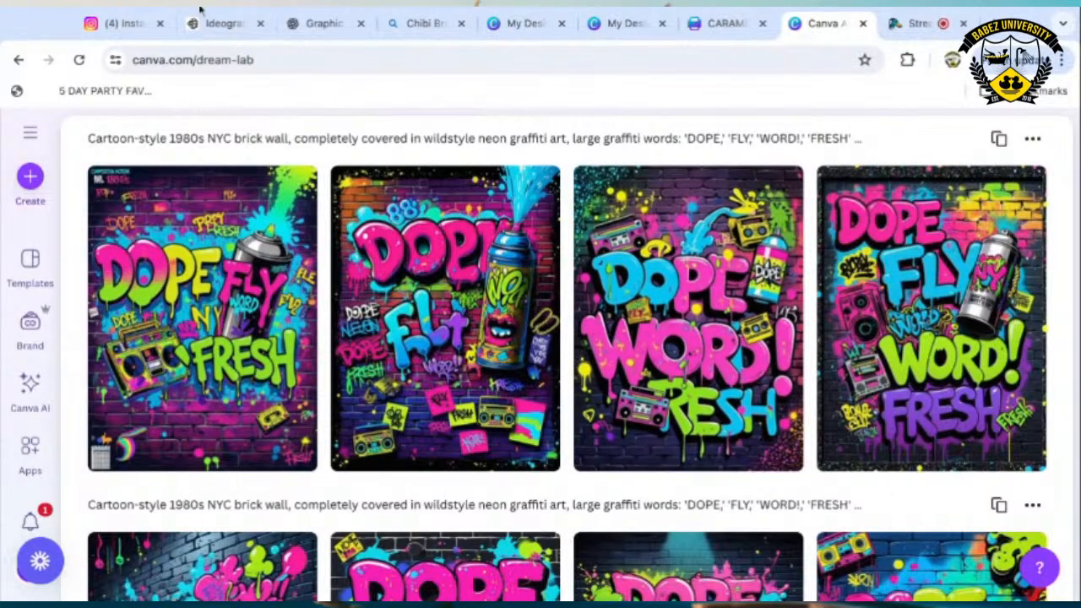
Switch to Ideogram, open the personal creations gallery and look over the yellow "Design With Me at Noon" graphics.
left_click(228, 30)
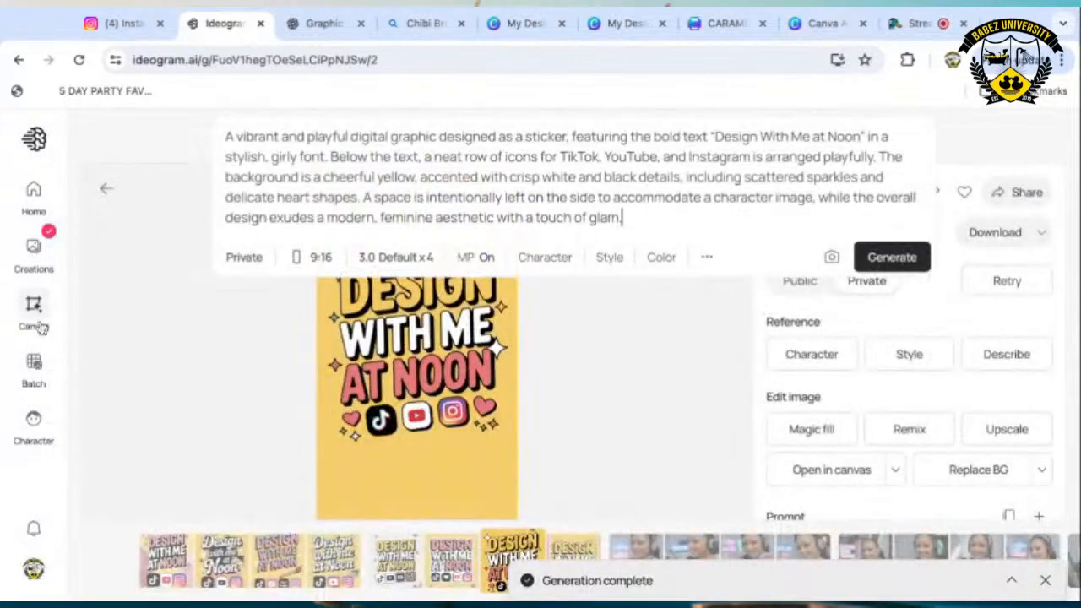
left_click(32, 244)
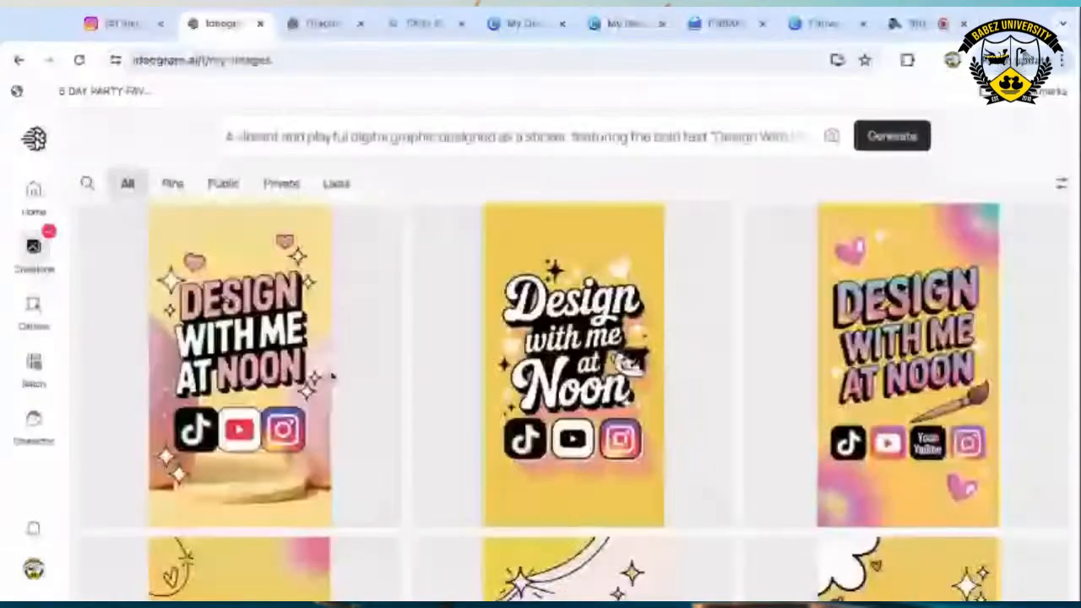
scroll(397, 492, "down", 5)
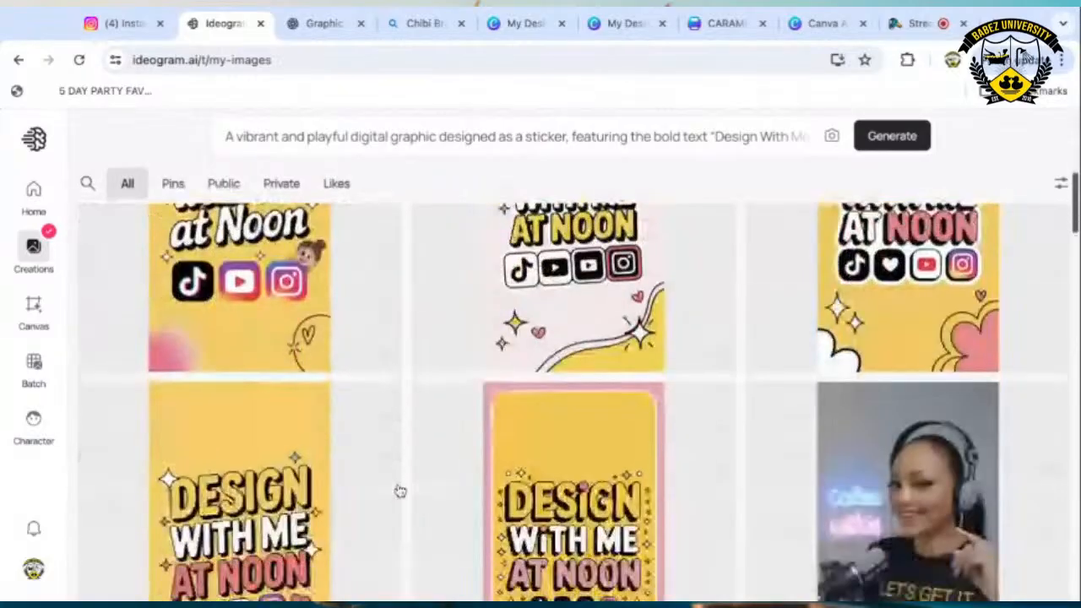
scroll(399, 491, "down", 2)
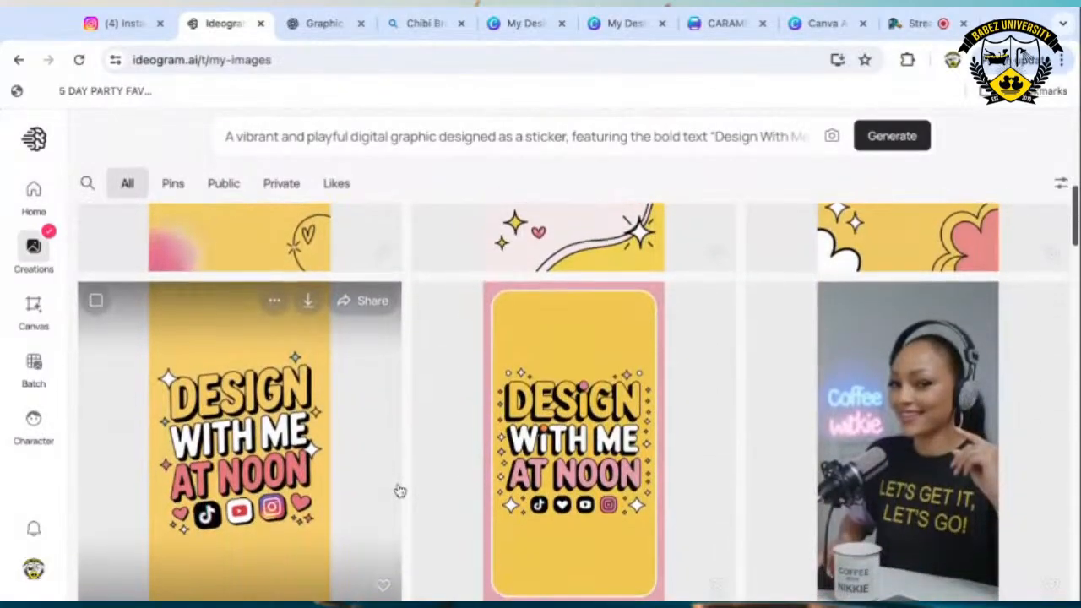
scroll(393, 481, "down", 1)
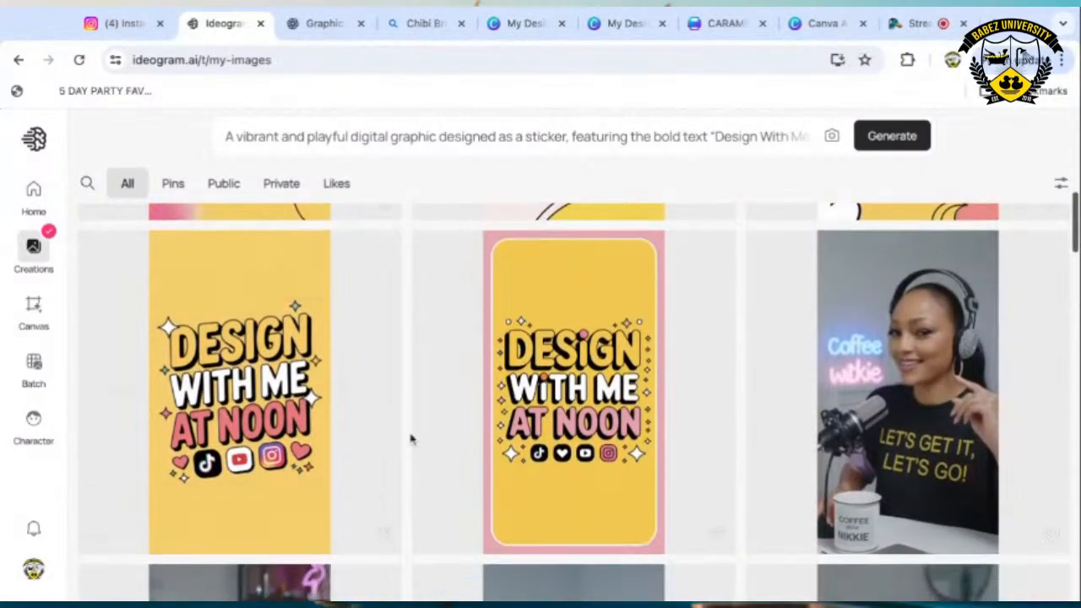
scroll(407, 436, "down", 1)
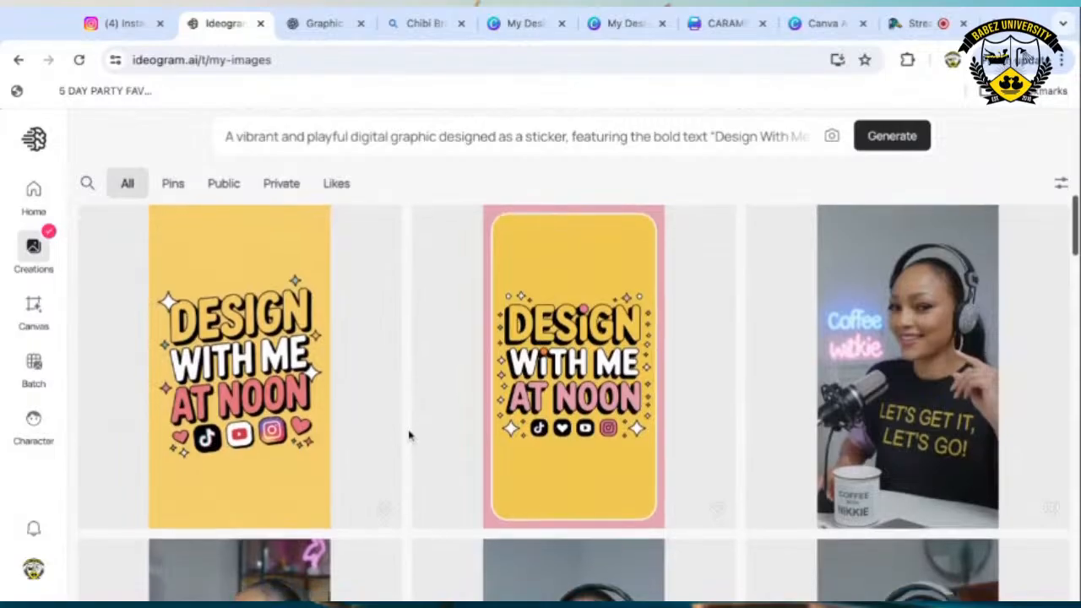
scroll(408, 436, "down", 1)
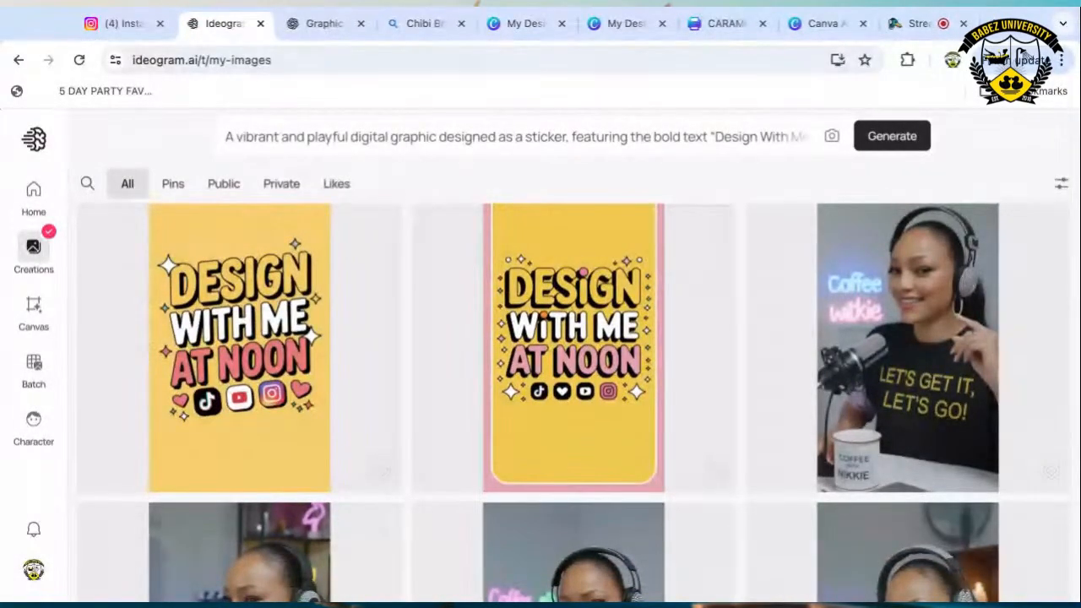
scroll(430, 448, "down", 3)
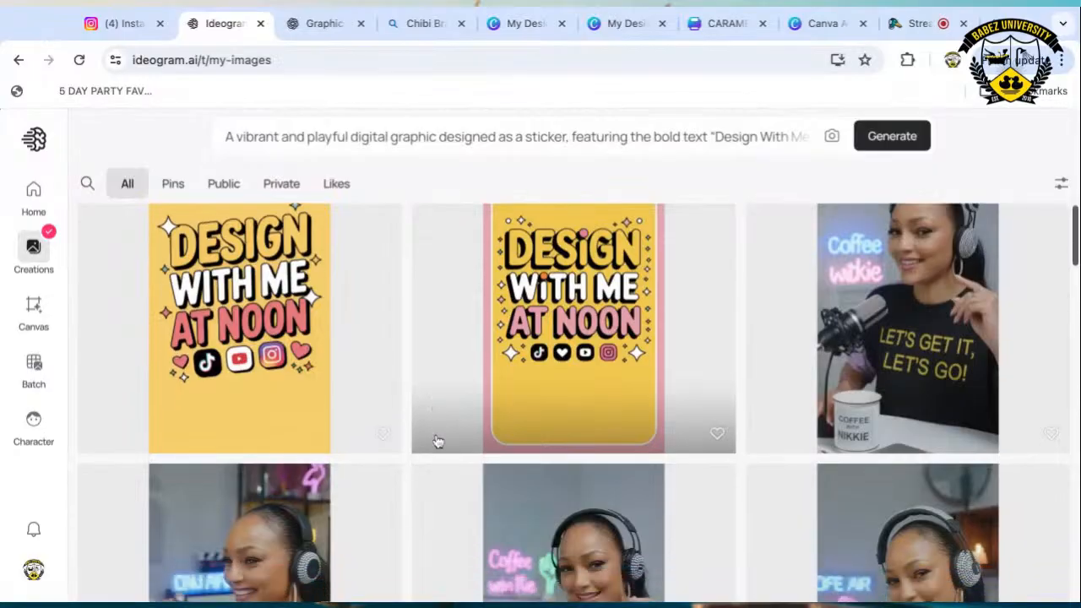
Look through the older creations, past the podcast and subscriber-goal portraits, down to the brown monogram Composition Notebook covers.
scroll(437, 441, "down", 3)
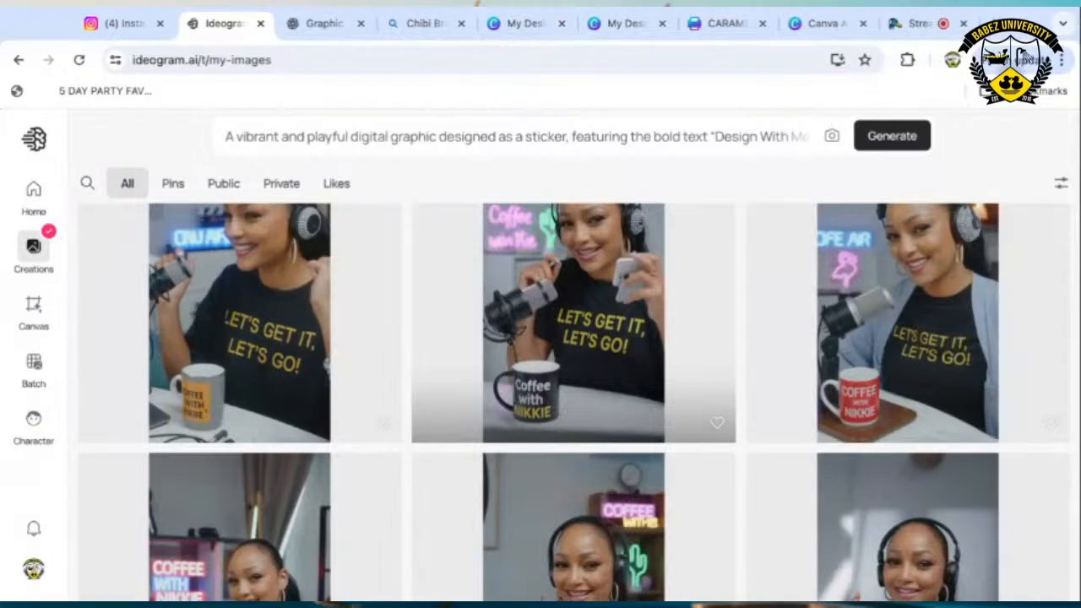
scroll(446, 374, "down", 3)
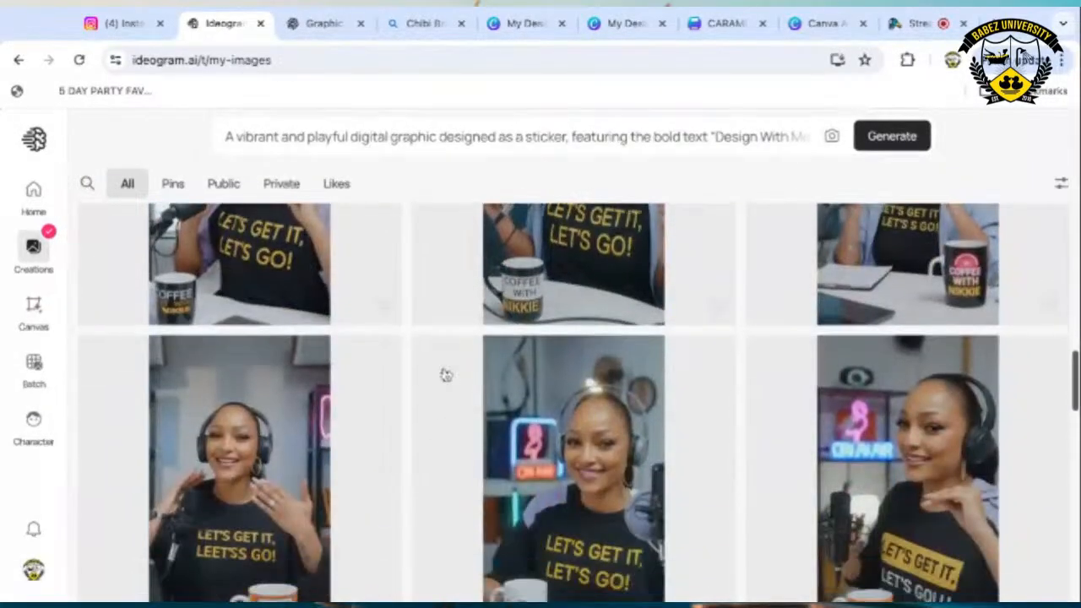
scroll(446, 374, "down", 10)
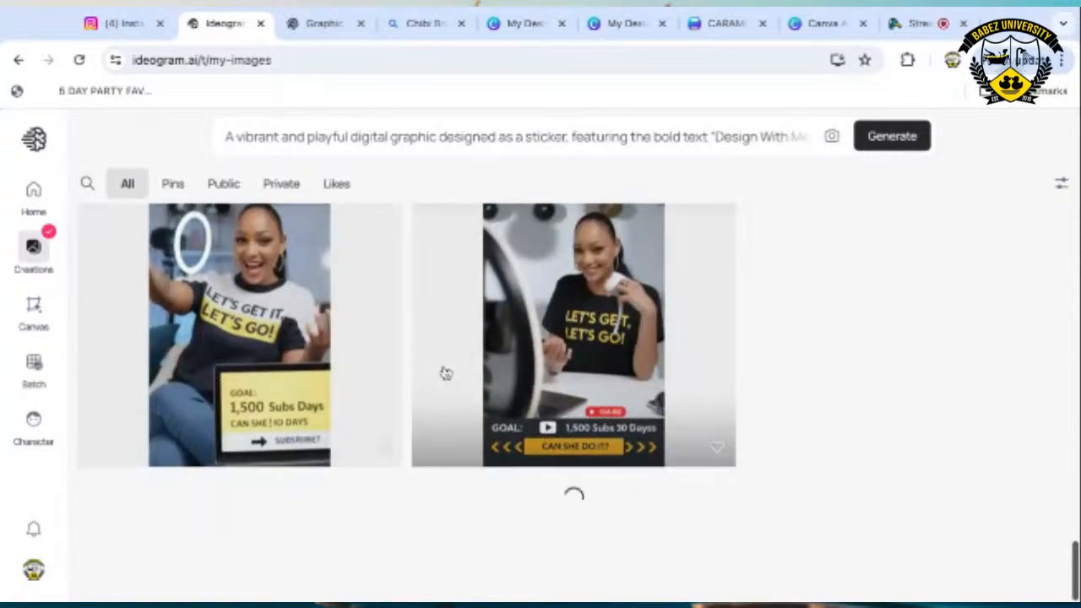
scroll(443, 372, "down", 3)
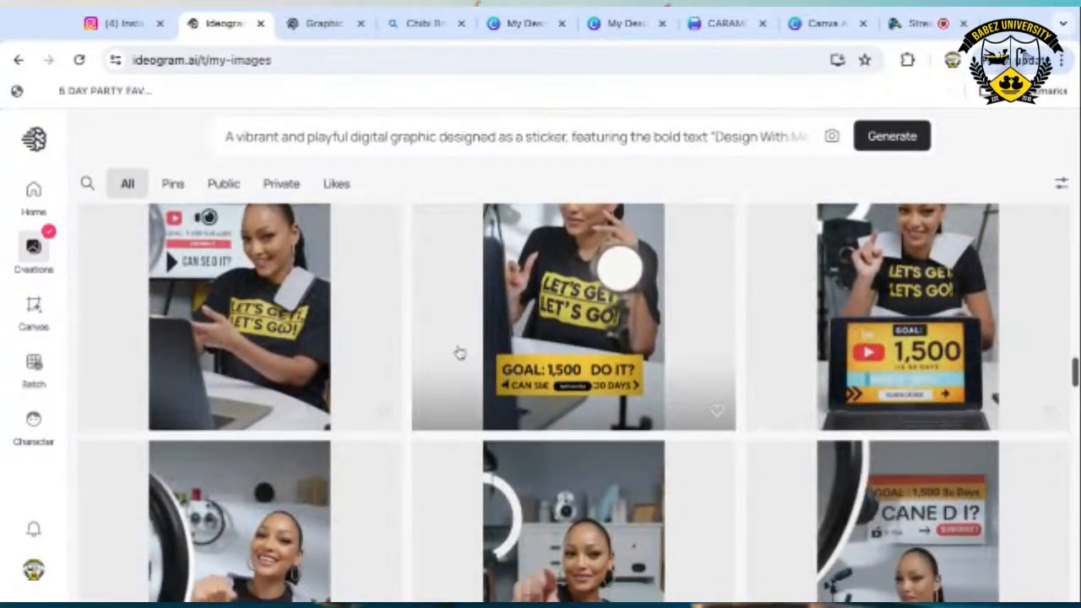
scroll(458, 353, "down", 3)
scroll(458, 353, "down", 2)
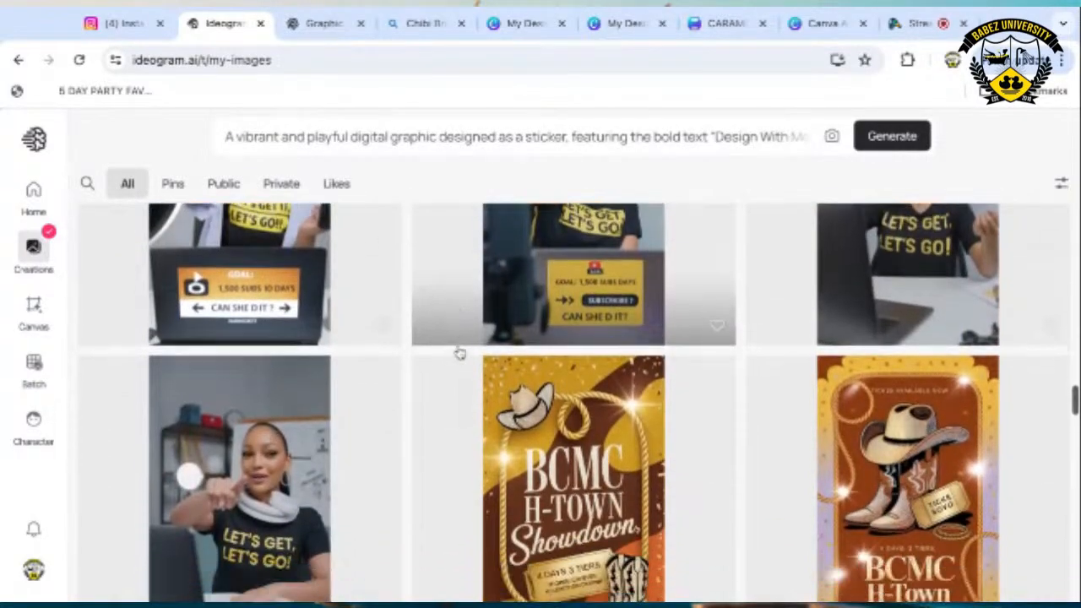
scroll(574, 401, "down", 6)
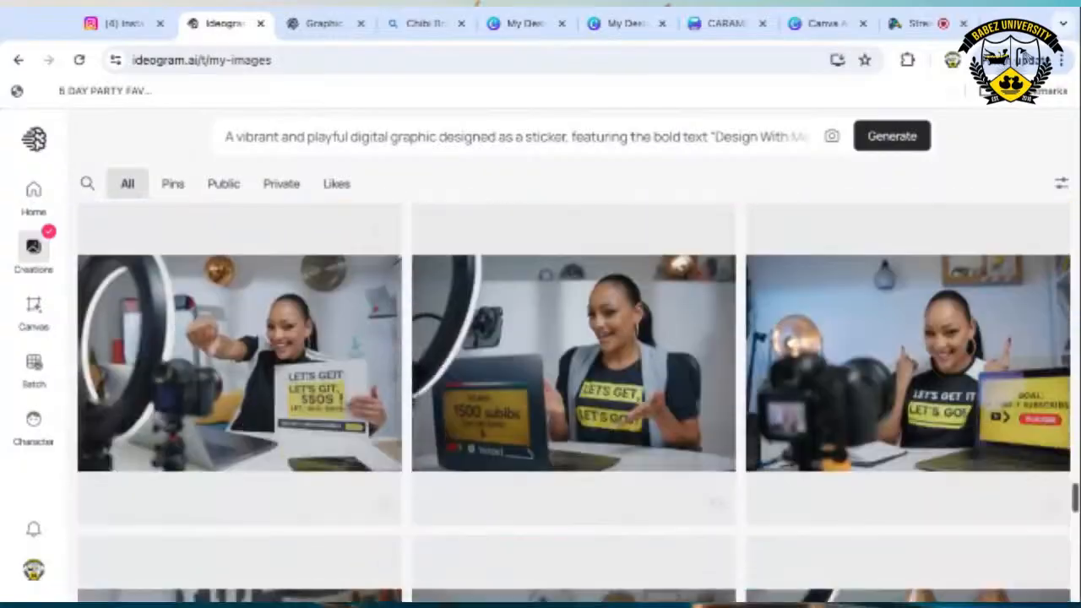
scroll(485, 282, "down", 5)
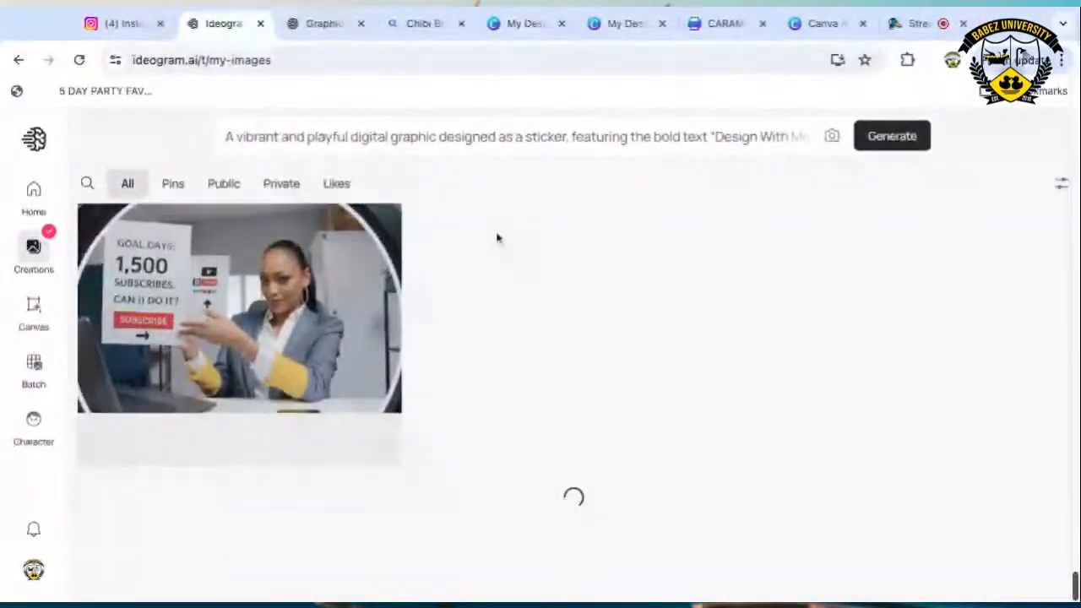
scroll(497, 238, "down", 5)
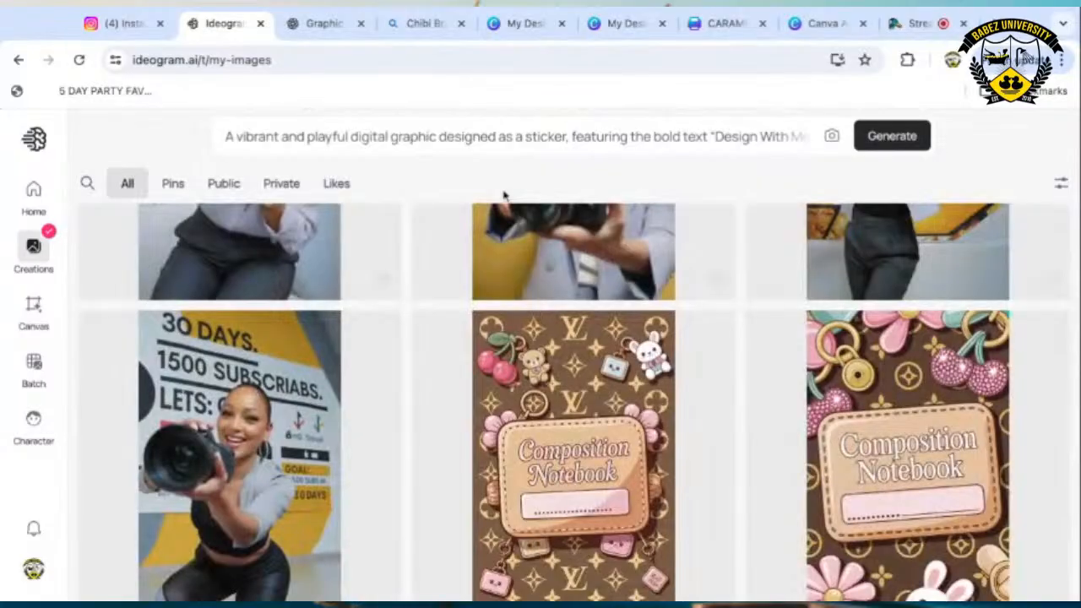
scroll(504, 194, "down", 2)
scroll(504, 196, "down", 1)
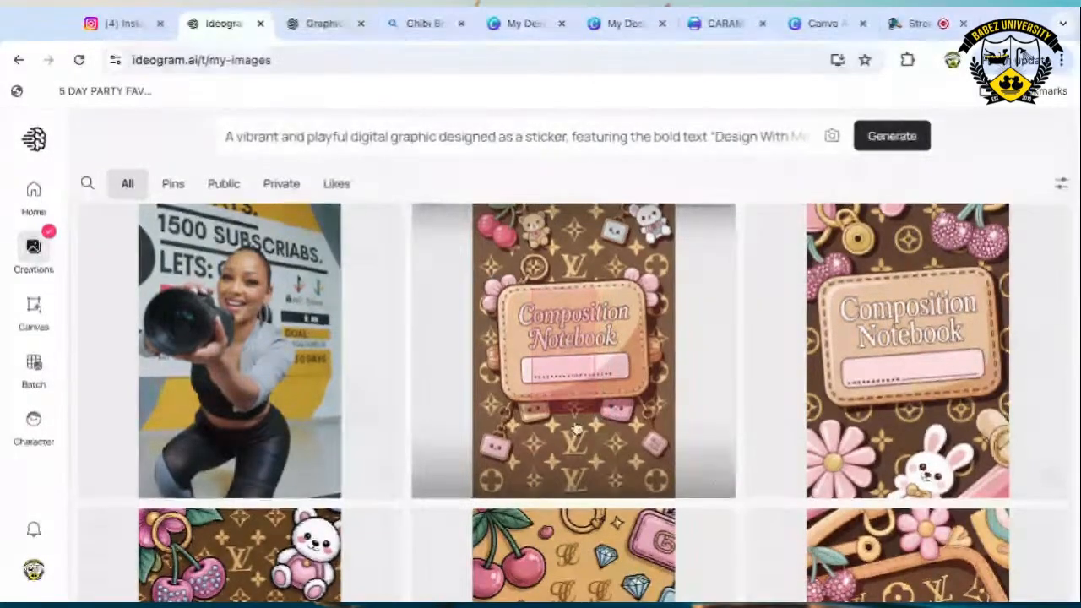
left_click_drag(568, 433, 798, 177)
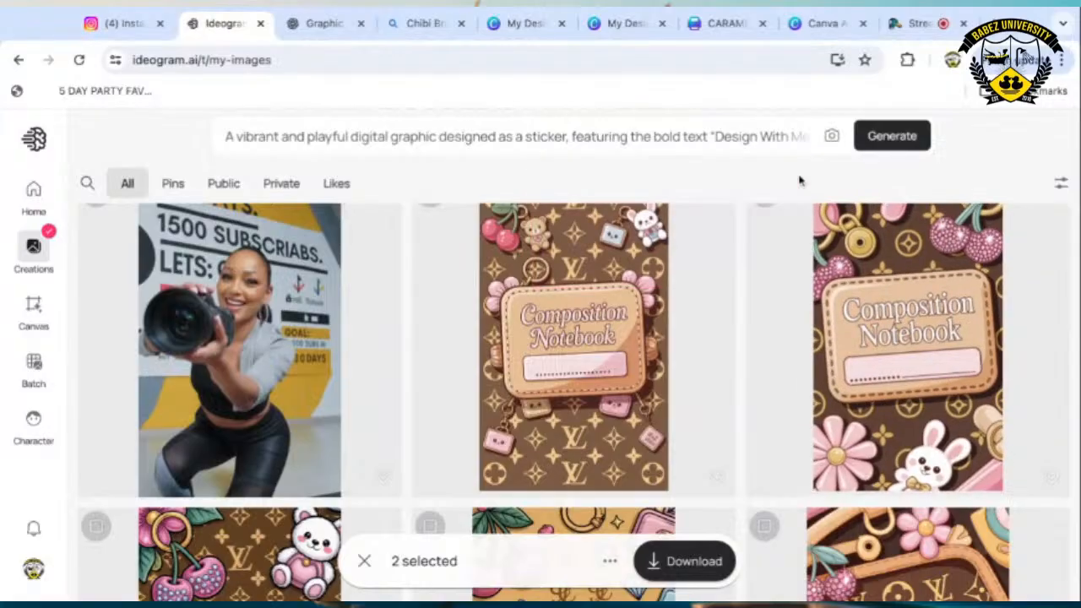
left_click(622, 339)
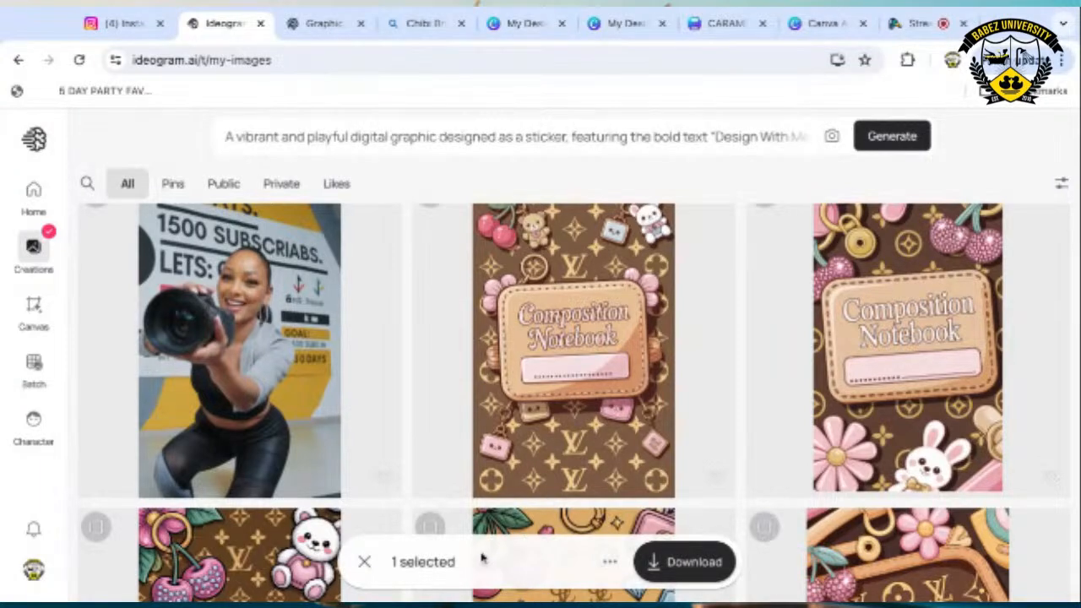
left_click(364, 565)
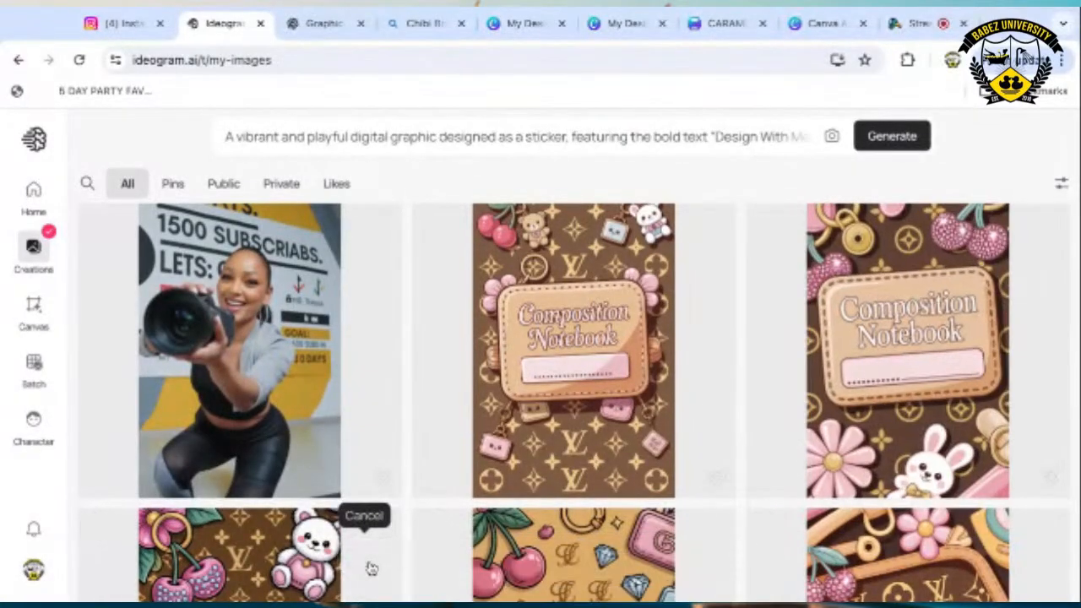
Open the monogram Composition Notebook cover with the cherry and teddy bear charms and compare it with its cartoon-style variations.
left_click(578, 408)
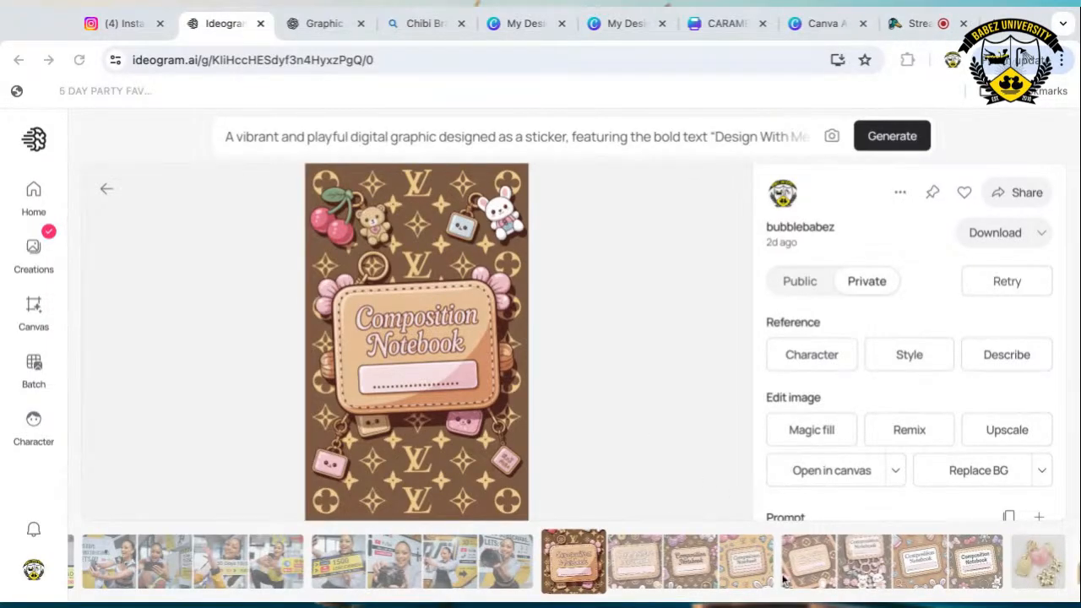
scroll(790, 576, "right", 1)
scroll(790, 576, "right", 2)
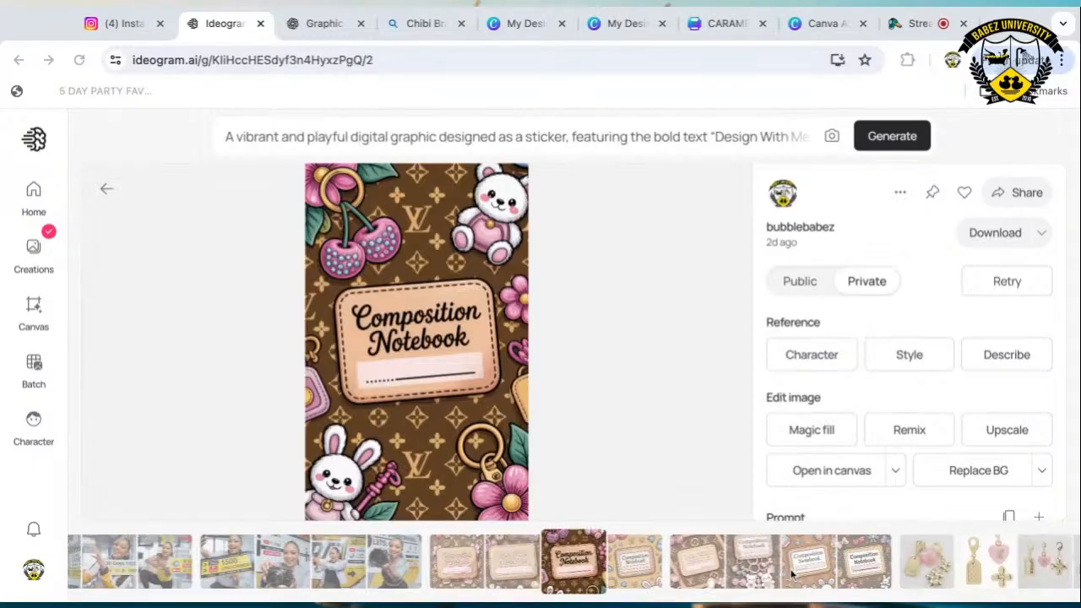
scroll(791, 574, "right", 3)
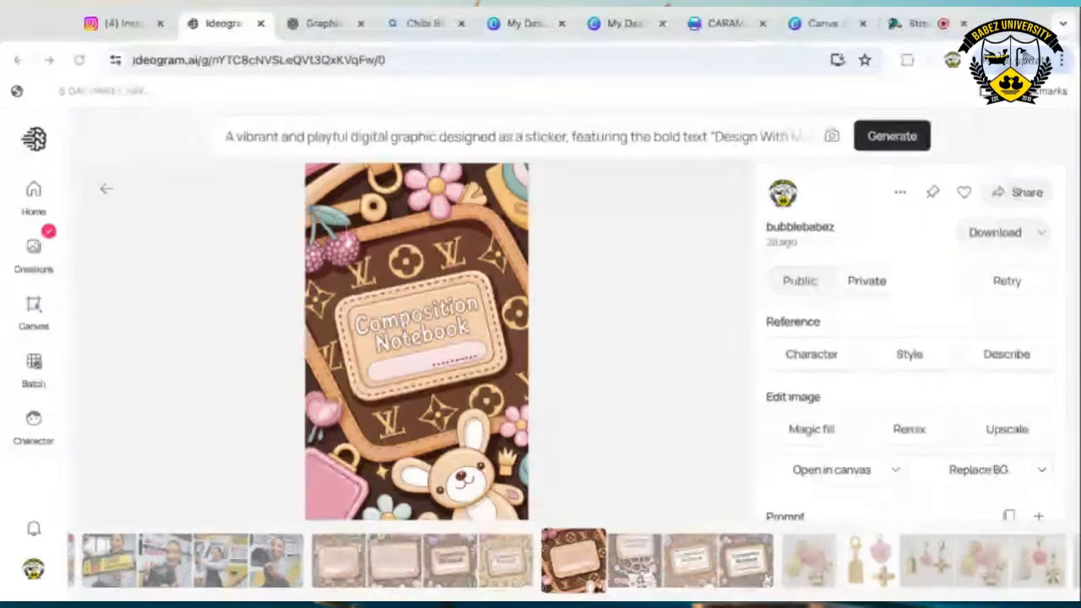
scroll(764, 573, "right", 2)
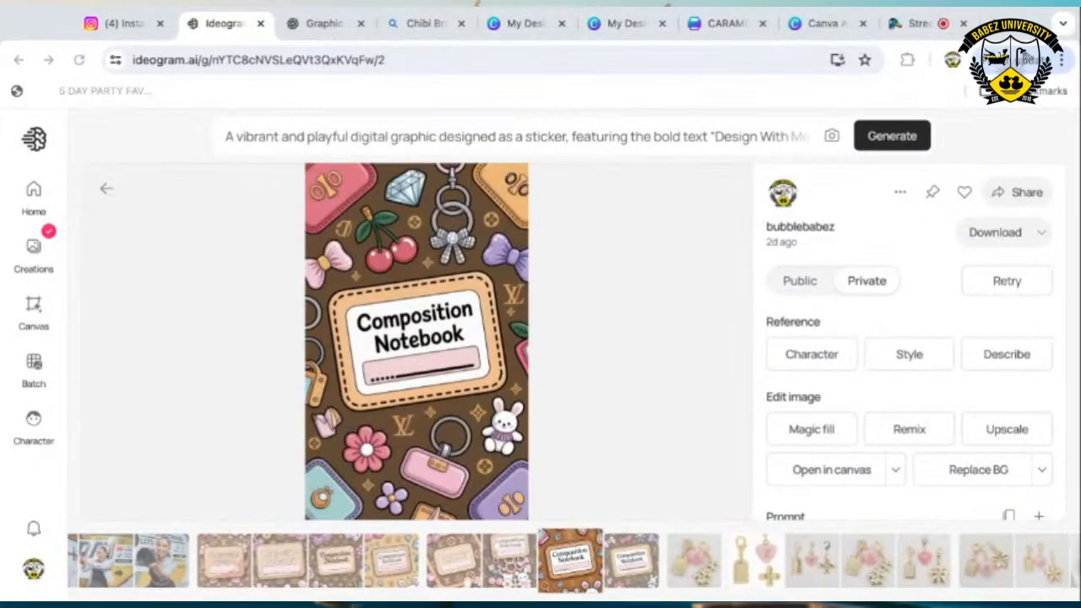
Examine the gold tag, pink heart and flower bag charm images that follow the notebook covers.
scroll(764, 573, "right", 3)
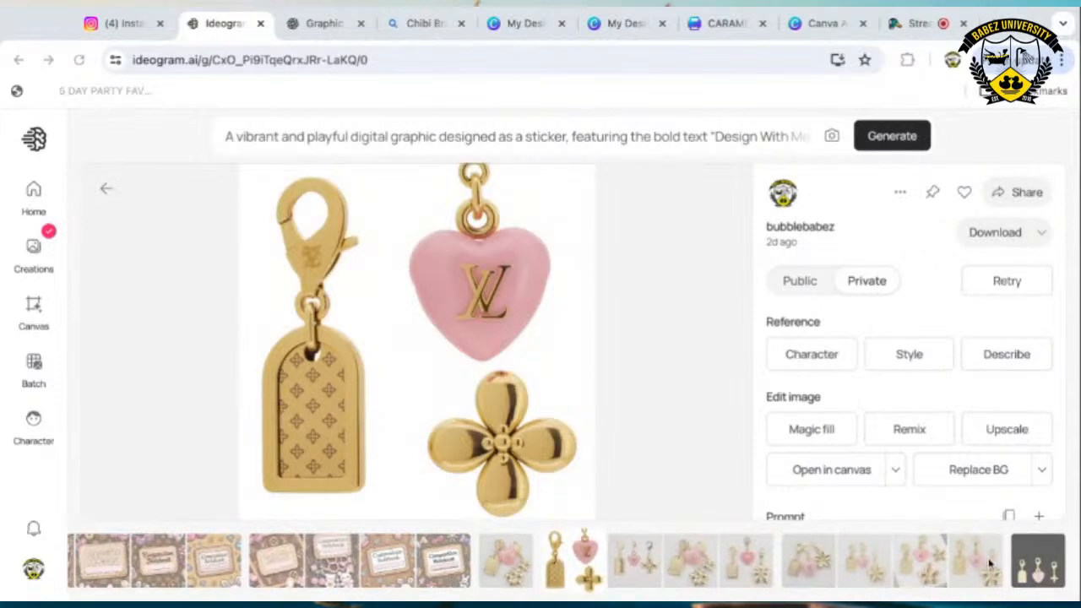
key("Right")
key("Right")
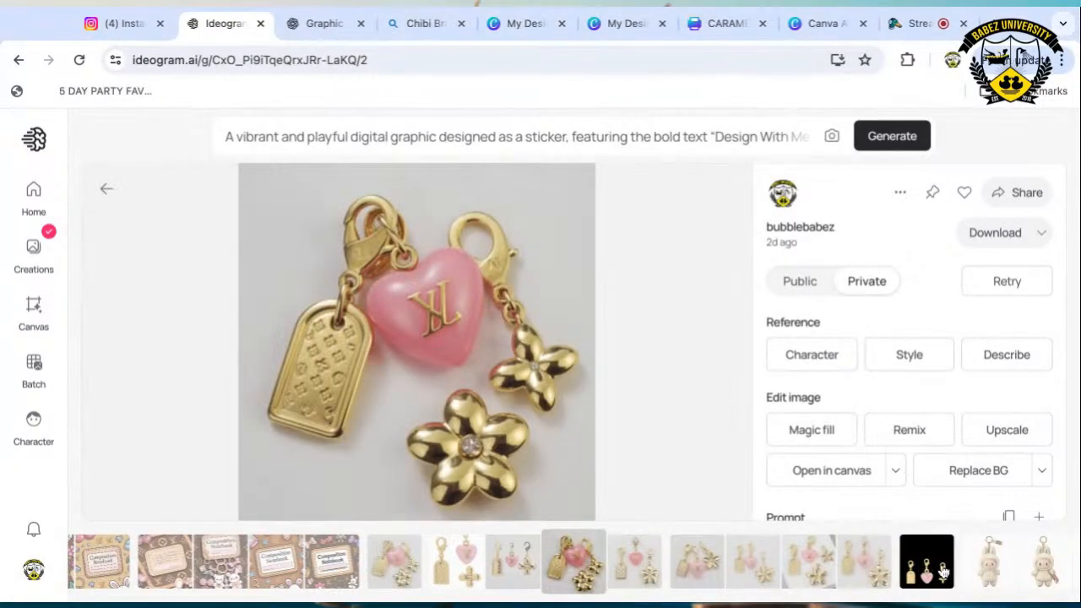
key("Right")
key("Right")
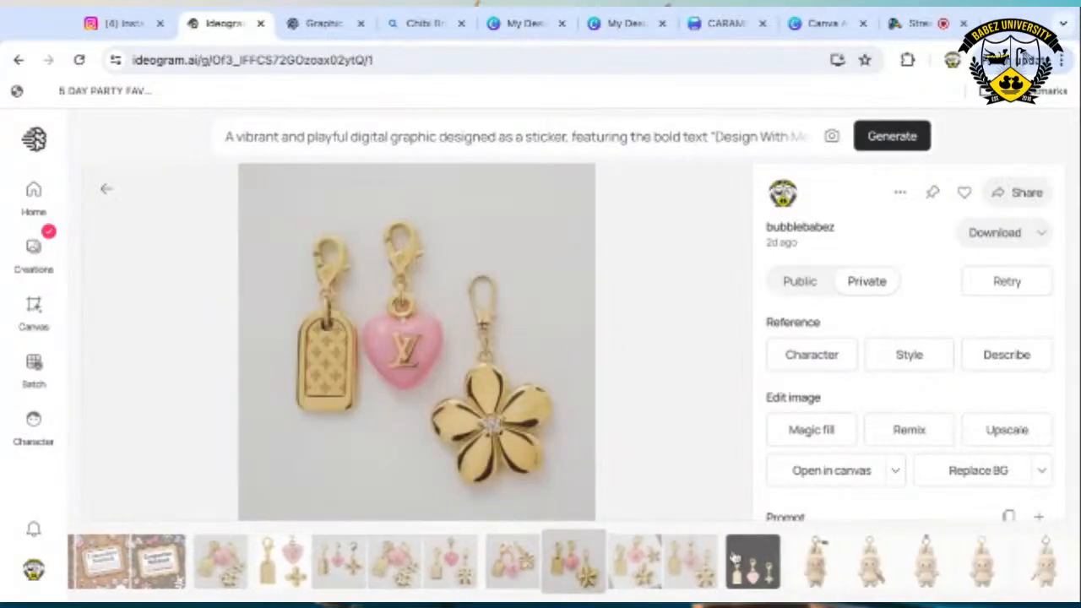
left_click(743, 563)
left_click(658, 571)
Move on to the cream plush bunny keychain images on white backgrounds and compare them.
left_click(1038, 561)
key("Right")
key("Right")
key("Right")
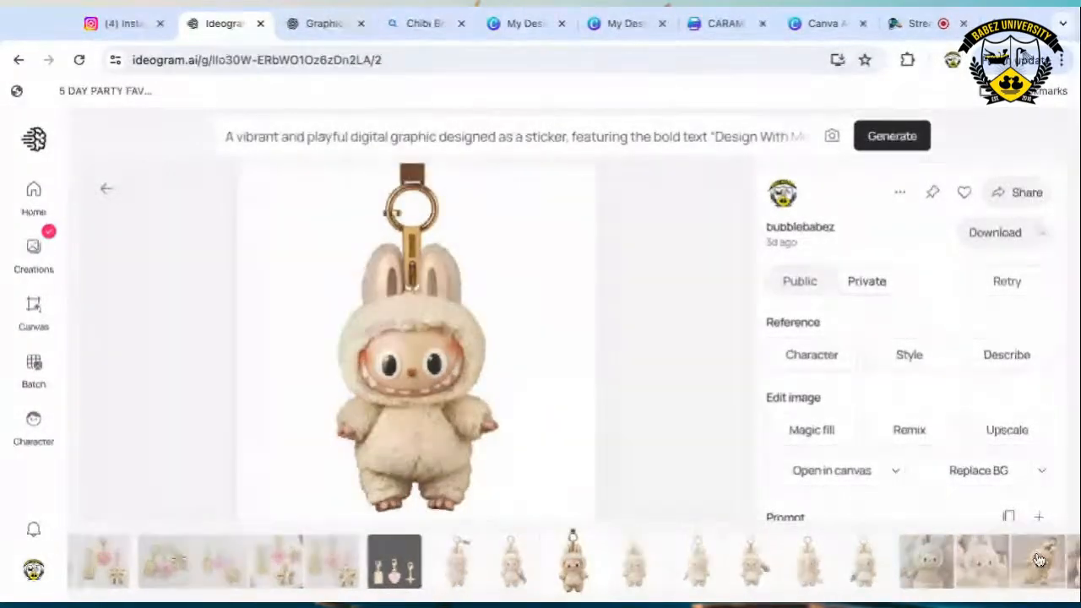
key("Right")
key("Right")
key("Right")
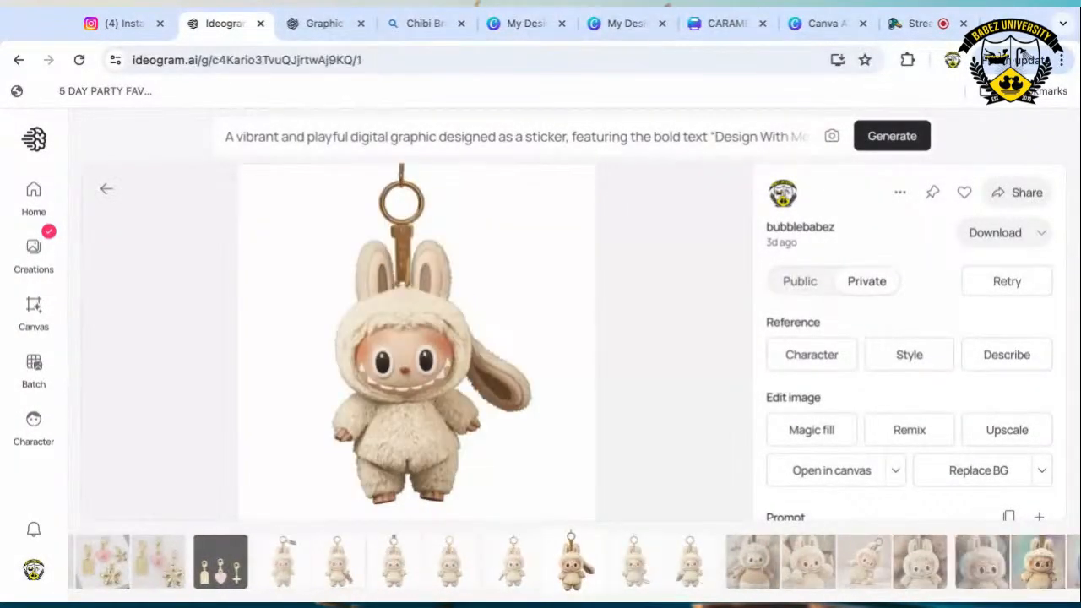
Review the plush bunny versions with fur and studio backdrops, including the close-up with the ring and strap.
key("Right")
key("Right")
key("Right")
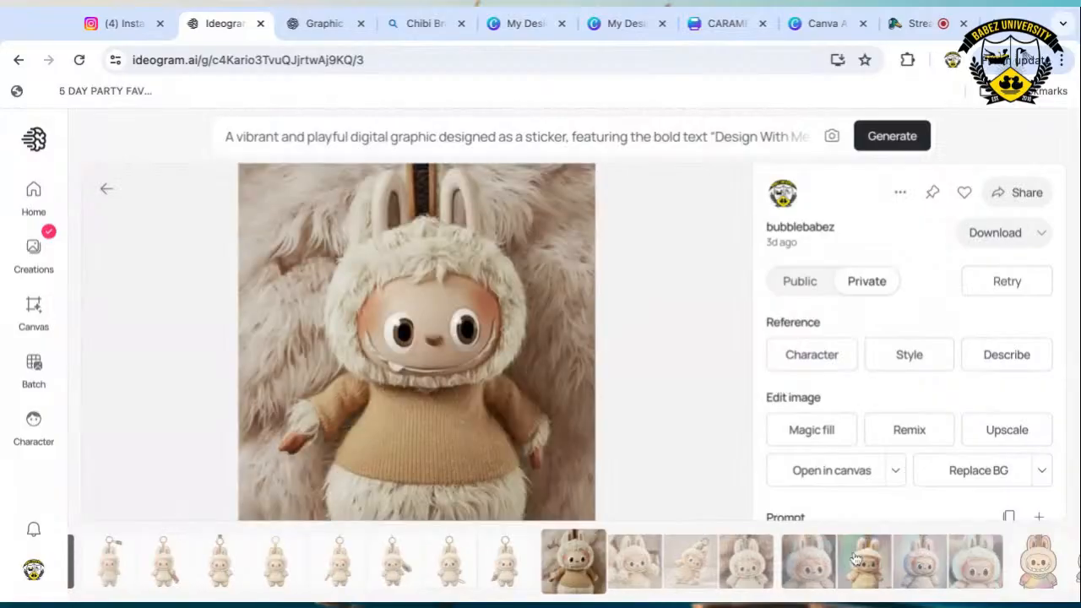
key("Right")
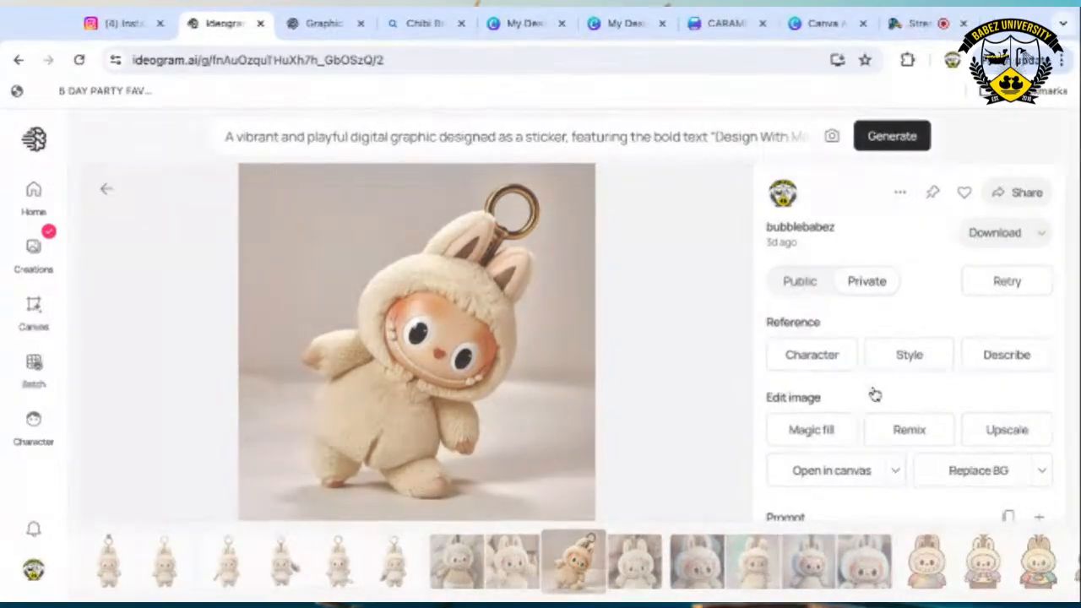
left_click(929, 576)
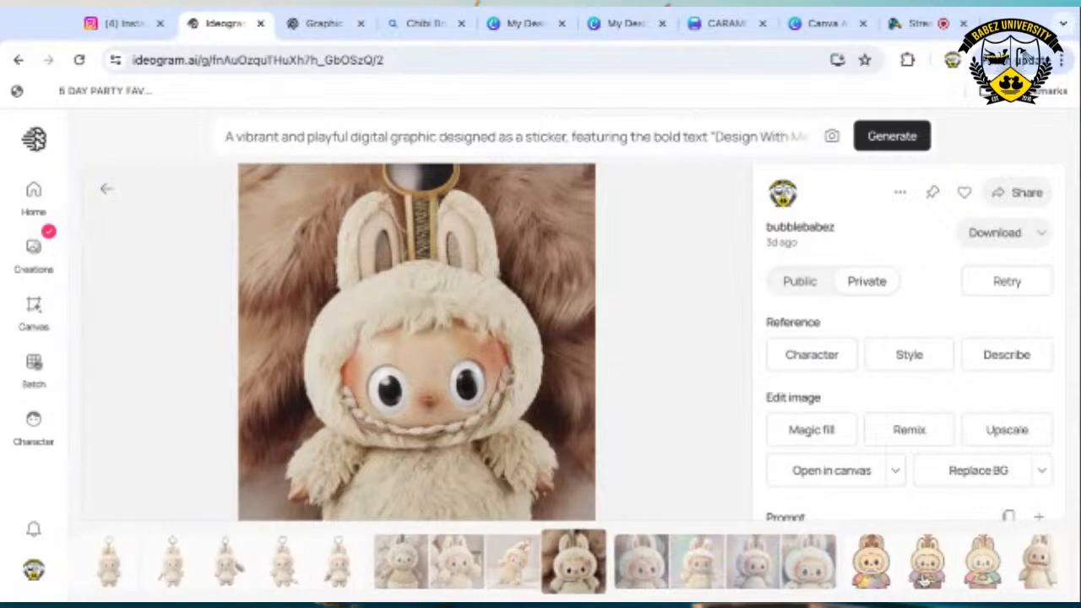
left_click(923, 581)
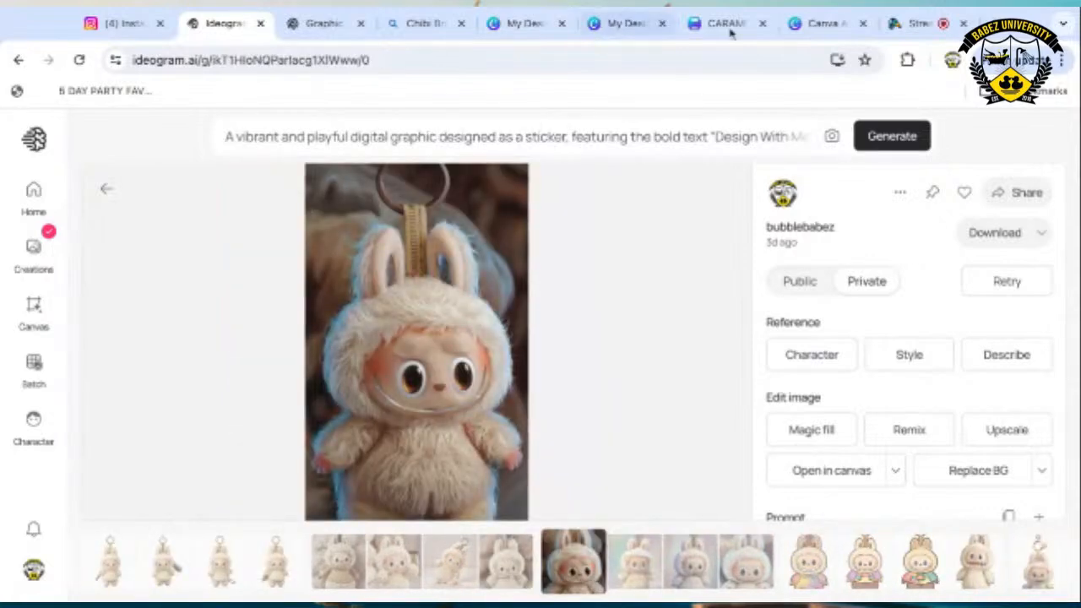
Return to the creations gallery and look past the pink and peach plush characters for the dark monogram Composition Notebook covers.
key("alt+Left")
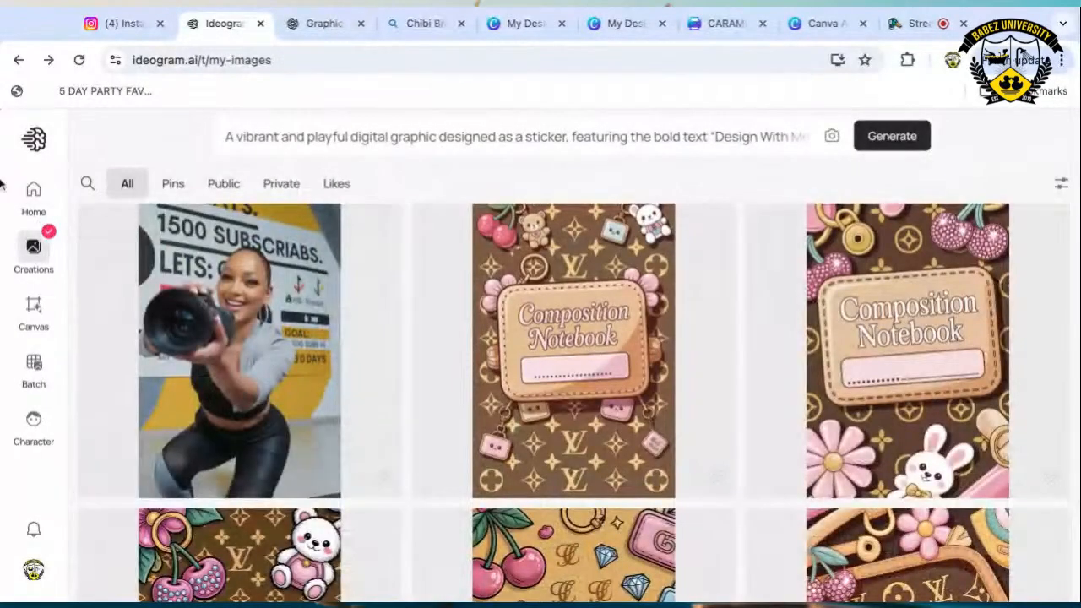
scroll(285, 450, "down", 15)
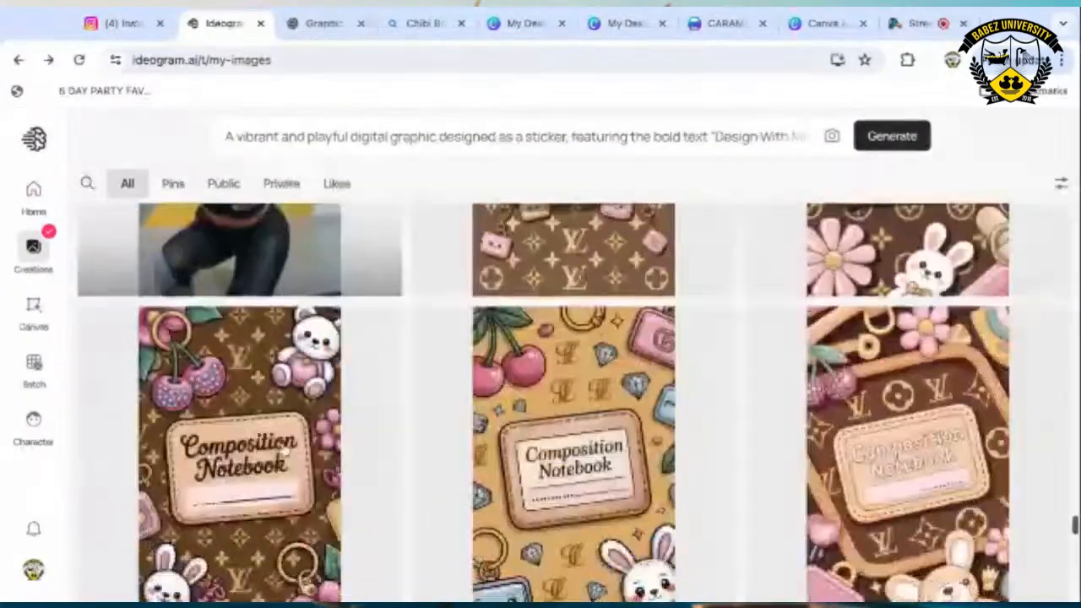
scroll(285, 448, "down", 10)
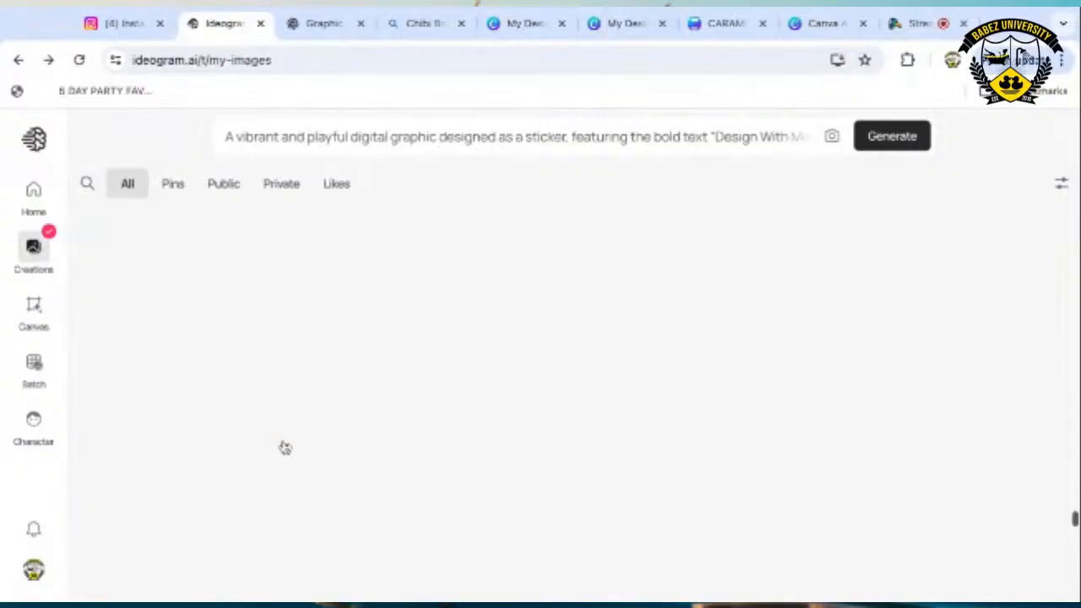
scroll(283, 442, "down", 5)
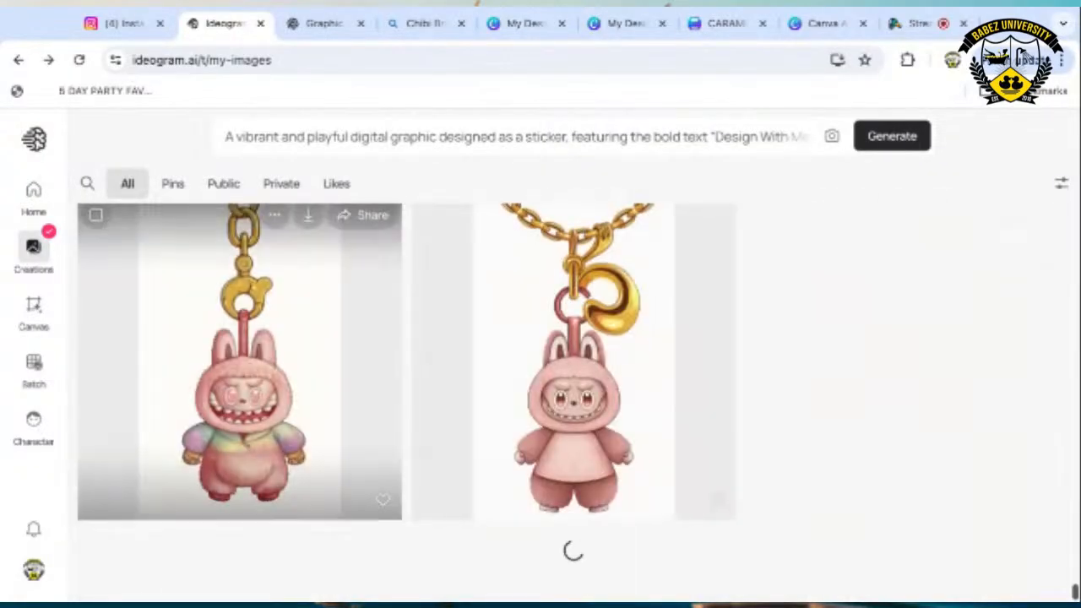
scroll(283, 439, "down", 5)
scroll(574, 403, "down", 10)
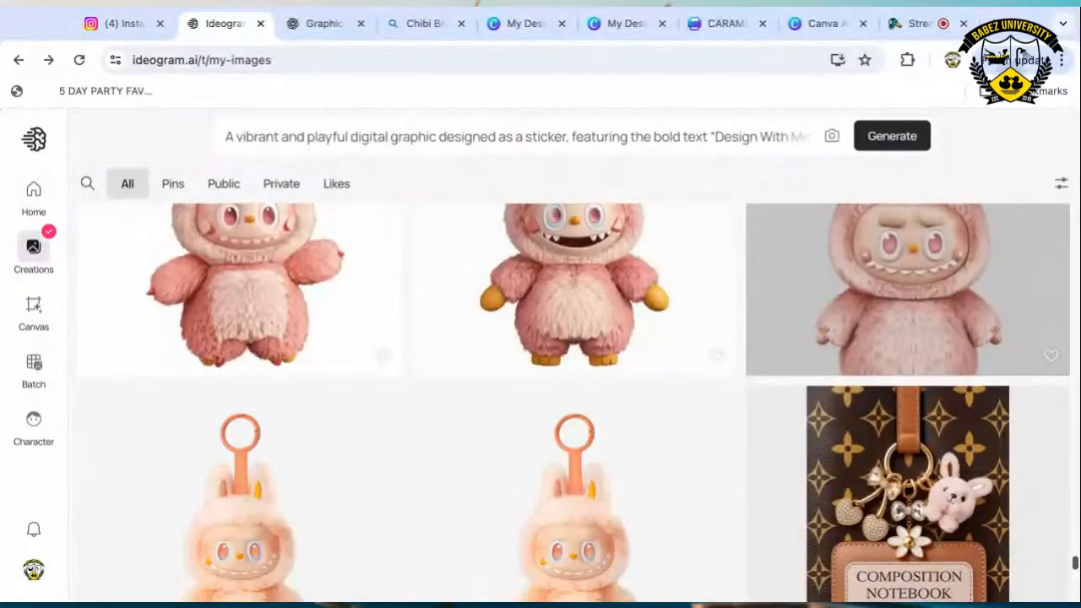
scroll(240, 473, "down", 1)
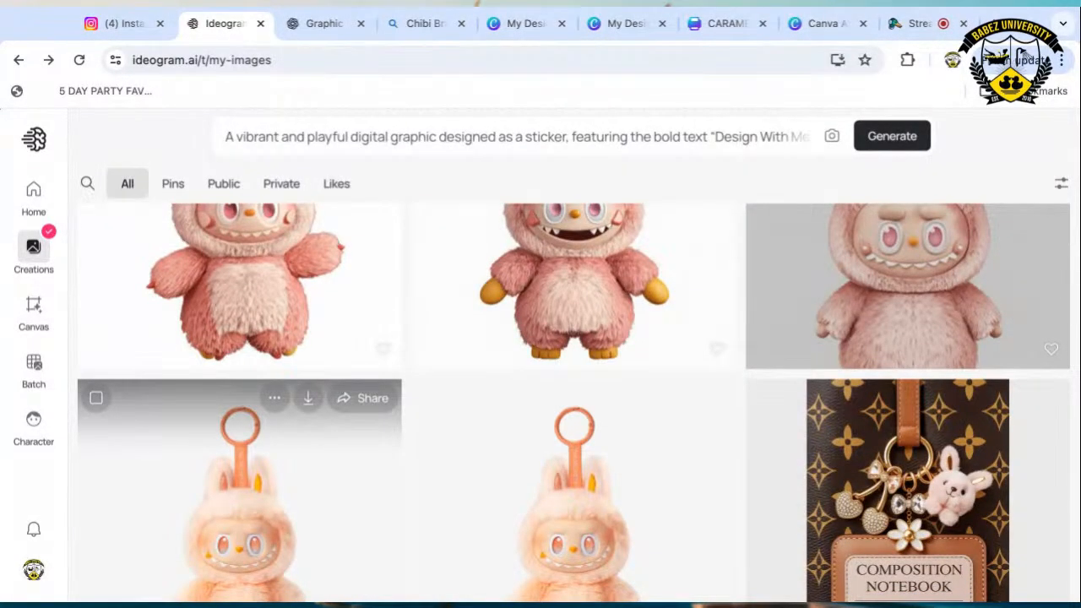
scroll(240, 472, "down", 2)
scroll(240, 473, "down", 3)
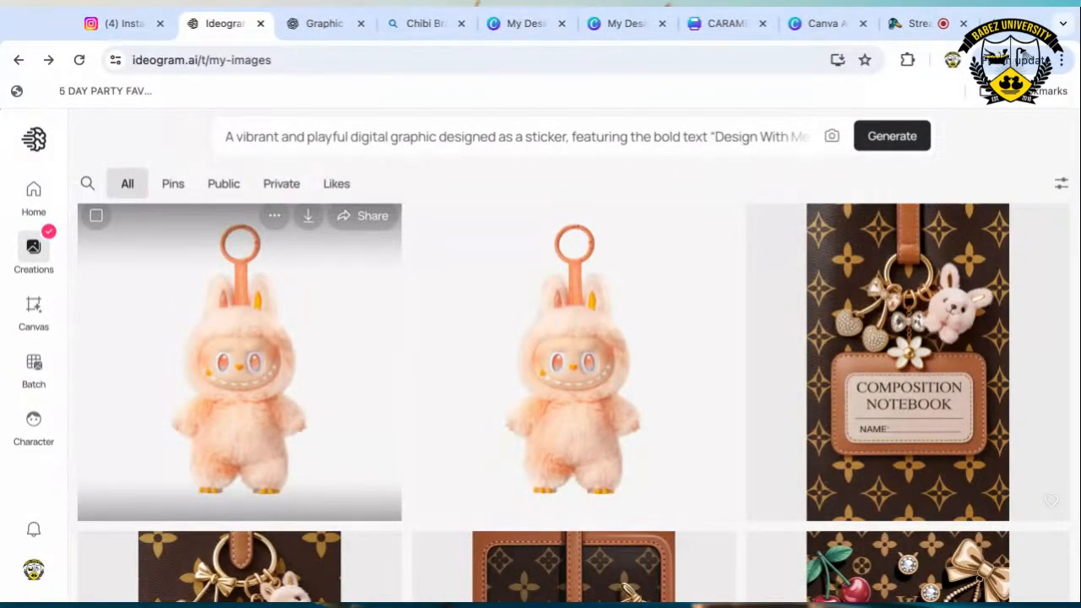
scroll(349, 314, "down", 4)
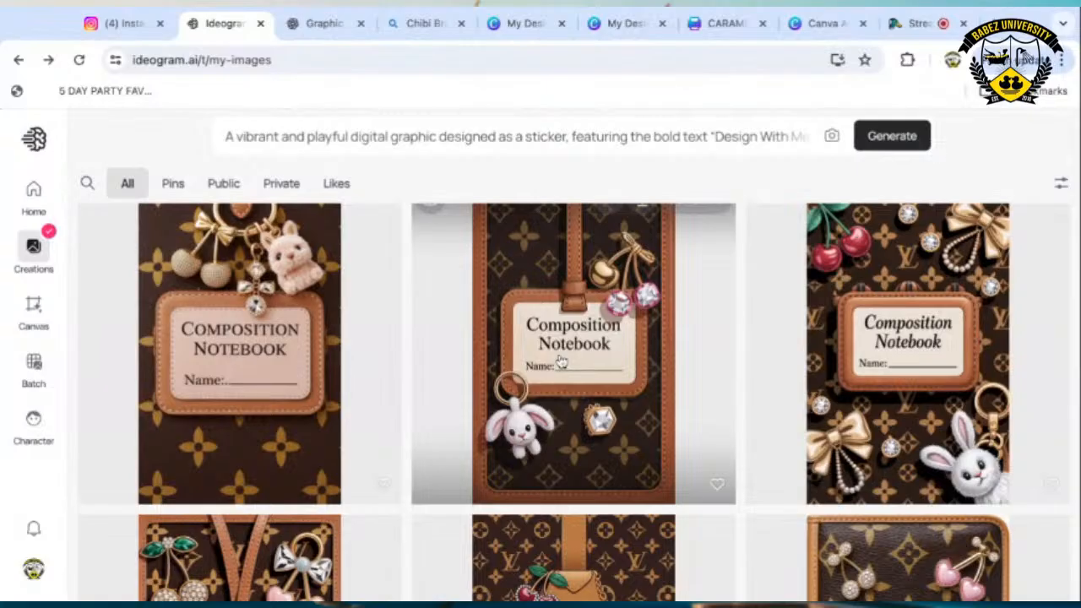
Open the dark monogram notebook cover with cherries, gold bows and a white bunny, and examine its prompt and generation details.
left_click(922, 361)
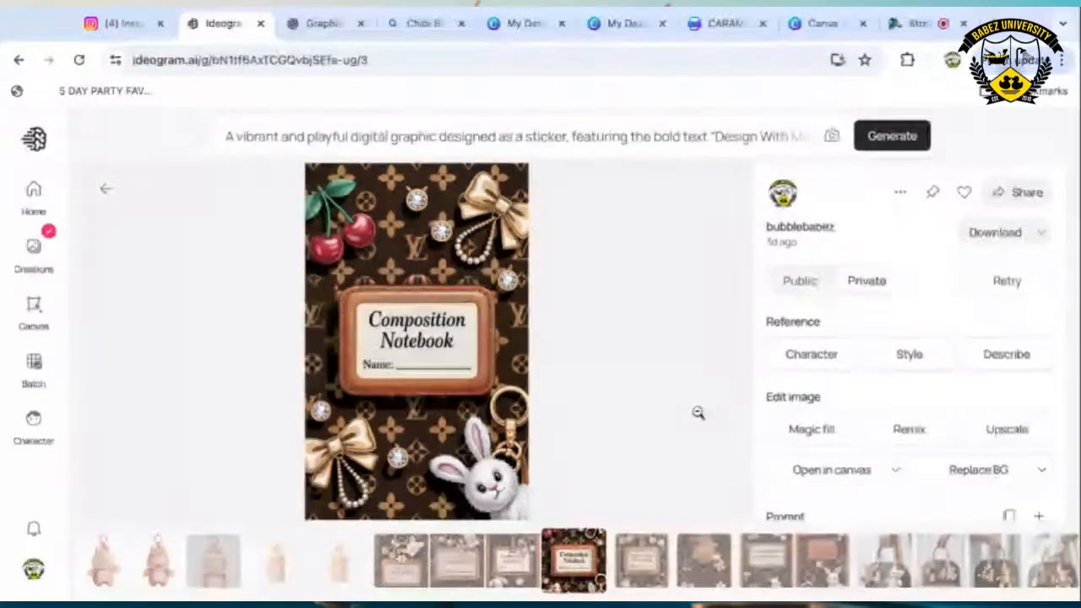
scroll(844, 491, "down", 5)
scroll(844, 492, "up", 1)
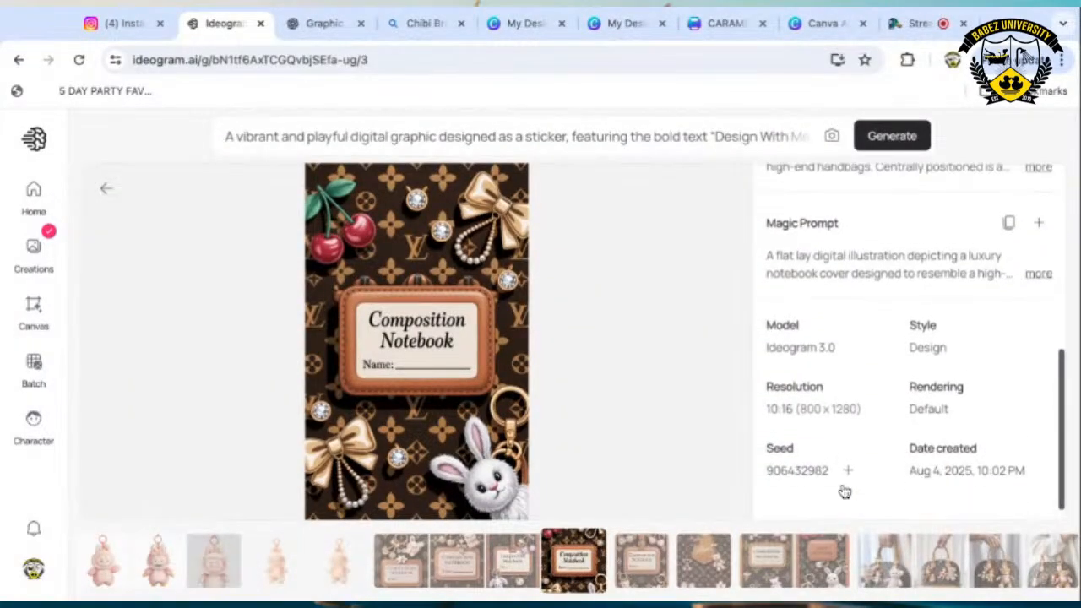
Expand the full prompt of the dark monogram notebook cover with the white bunny and read it.
scroll(1009, 308, "up", 1)
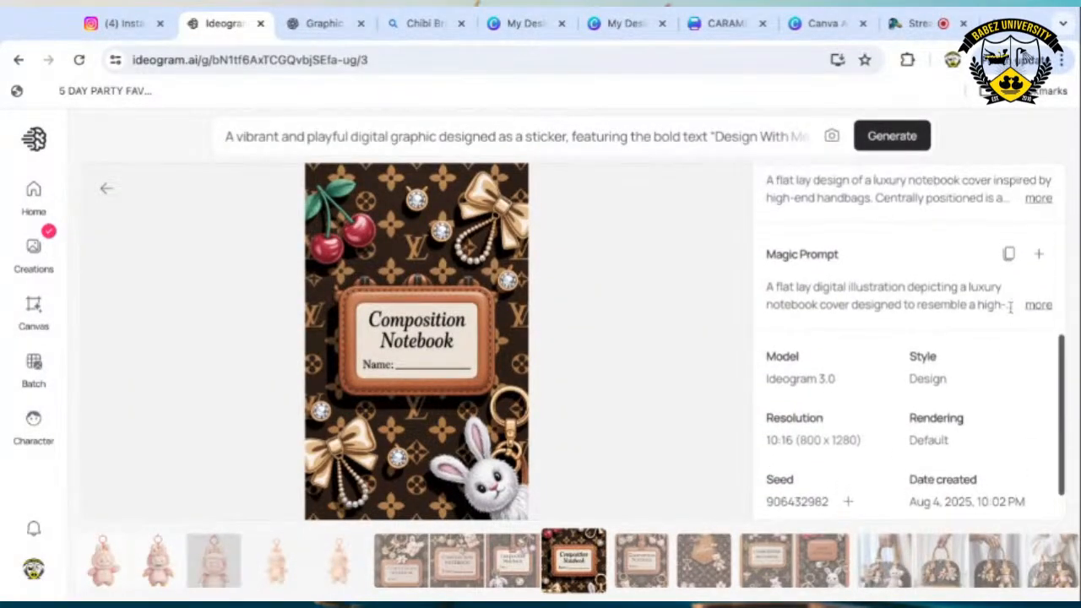
scroll(1009, 308, "up", 1)
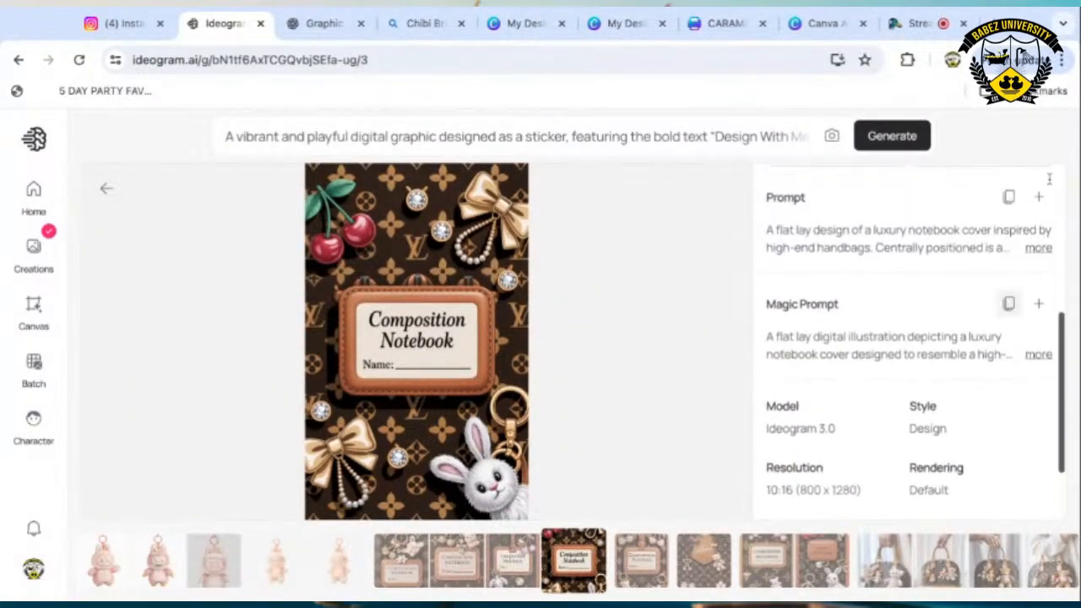
left_click(1039, 249)
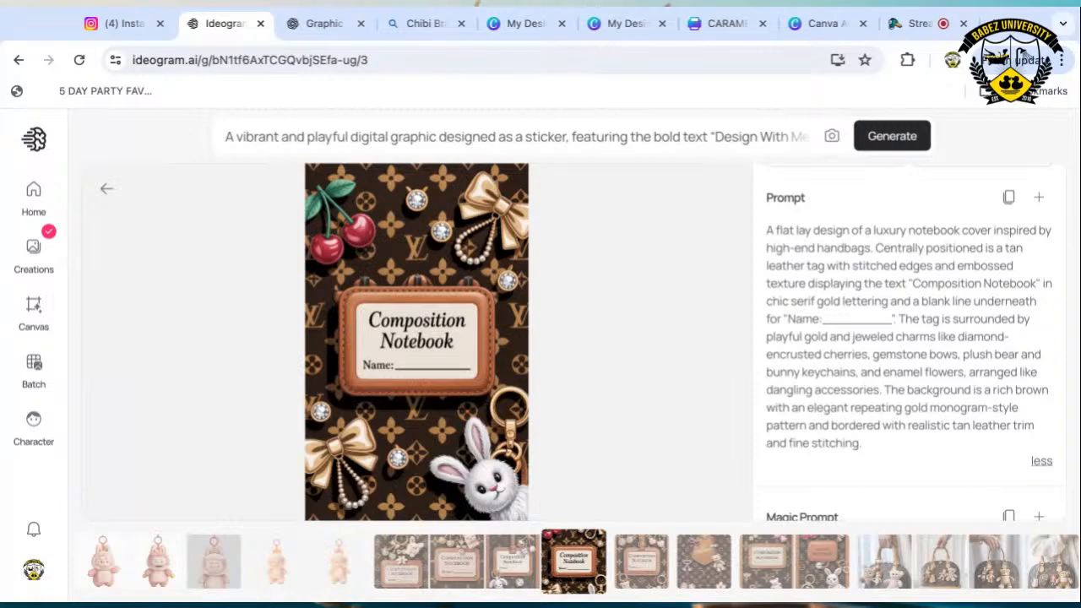
scroll(910, 337, "down", 1)
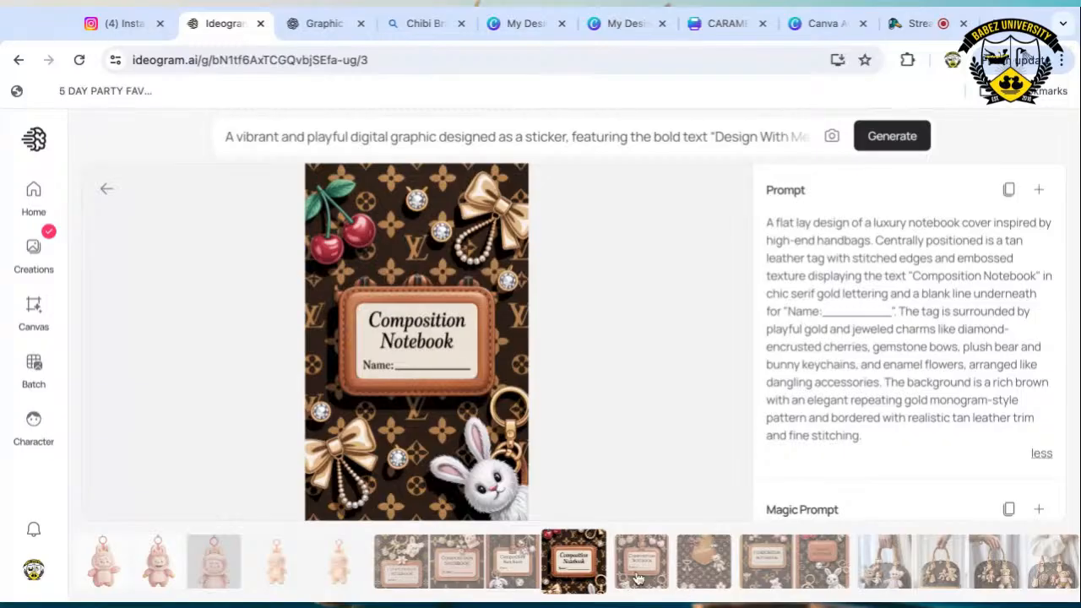
View the Composition Notebook covers with the strapped leather tag and with the pink bear charm, and return to the creations gallery.
left_click(695, 569)
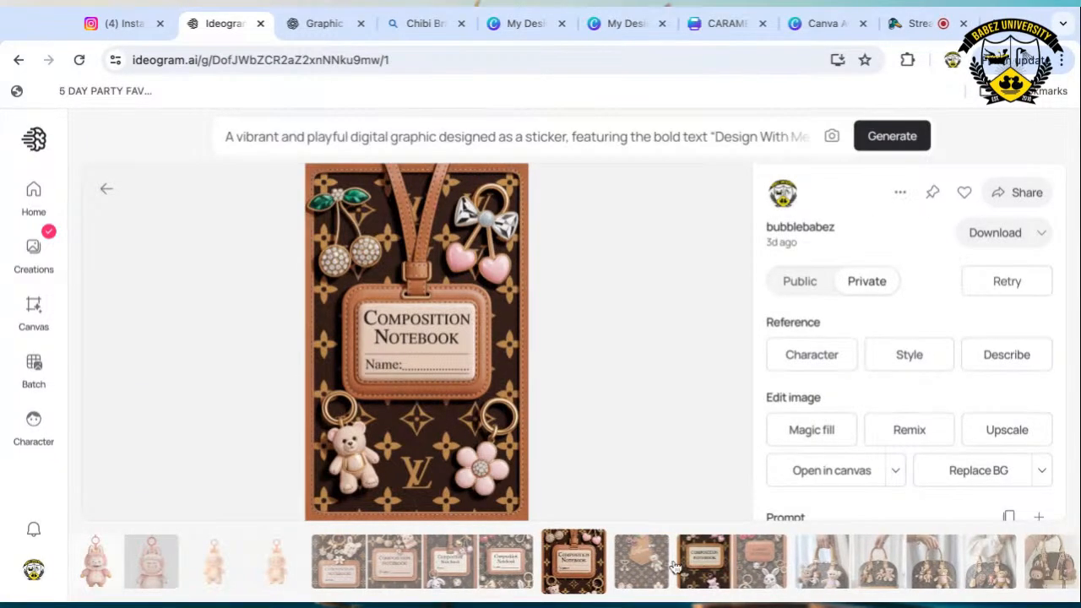
left_click(708, 570)
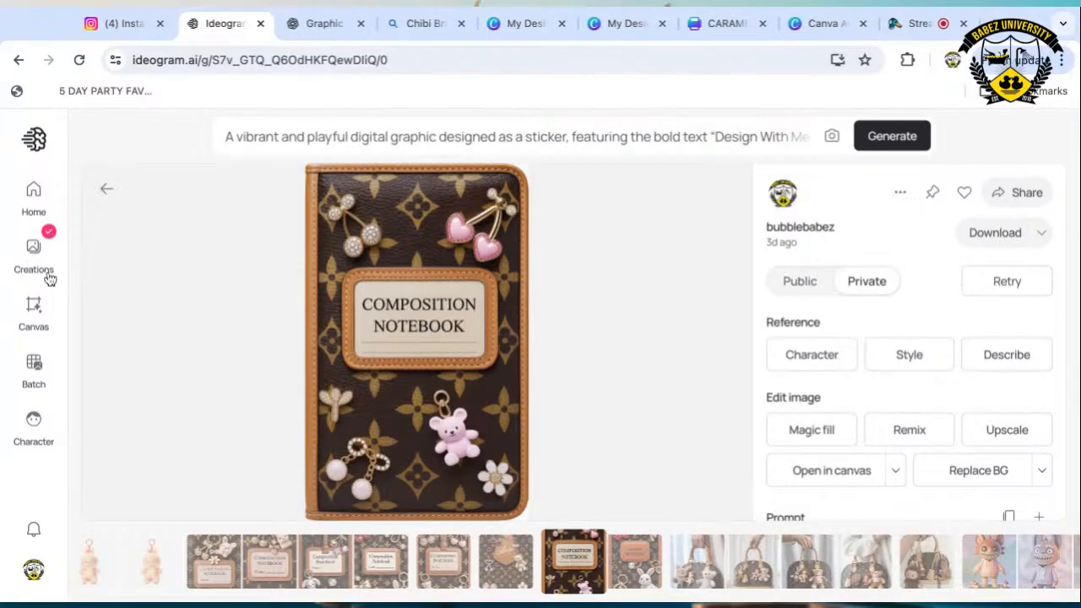
left_click(33, 253)
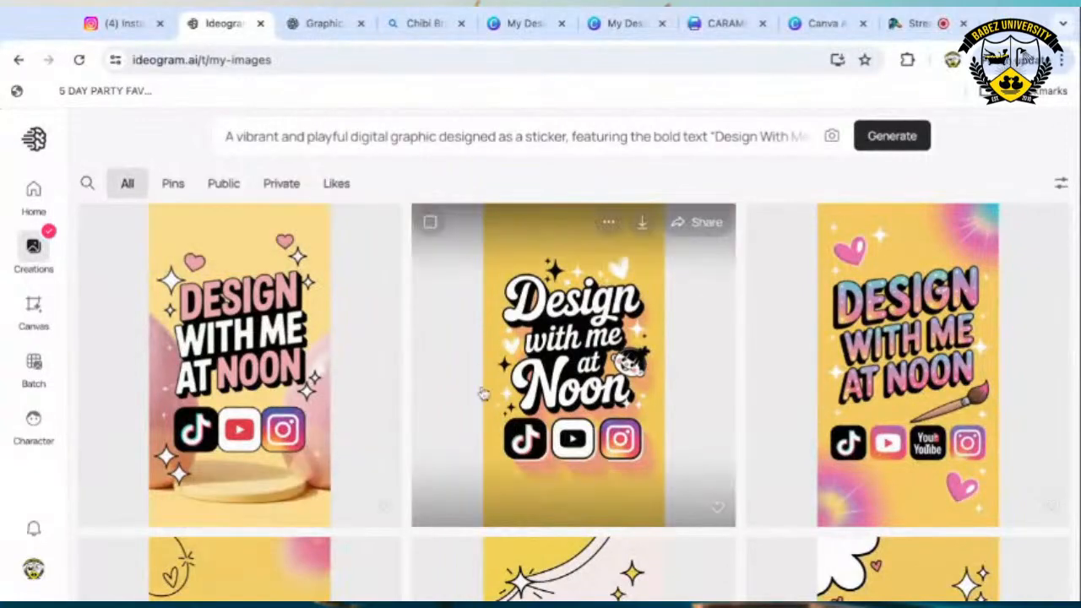
Browse the gallery past the charms and plush keychains to the Luxury Notebook cover, and examine the monogram handbags with plush charms beside it.
scroll(768, 444, "down", 10)
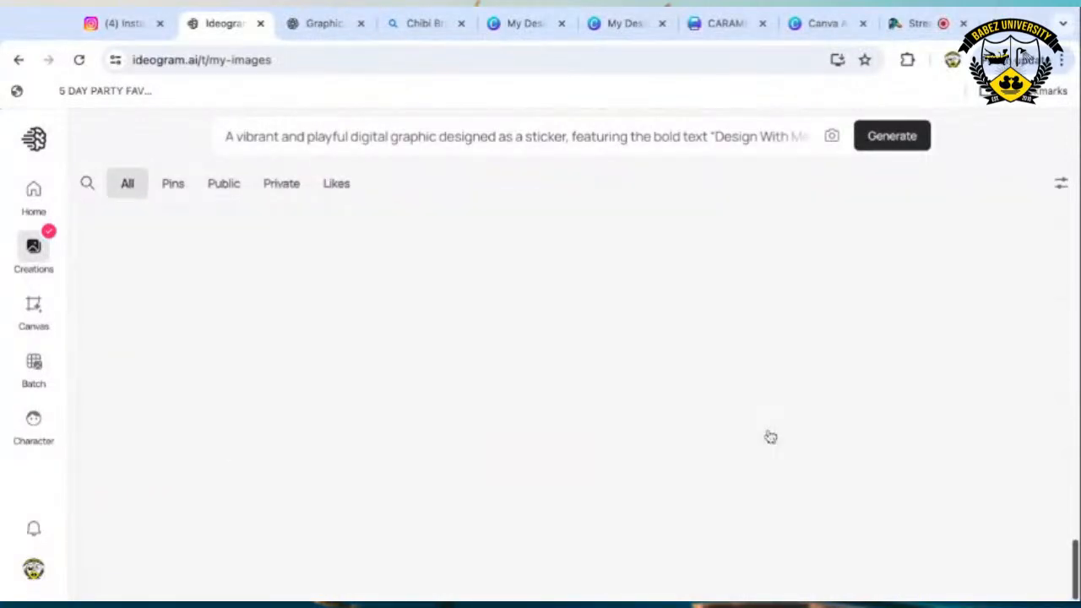
scroll(769, 434, "down", 10)
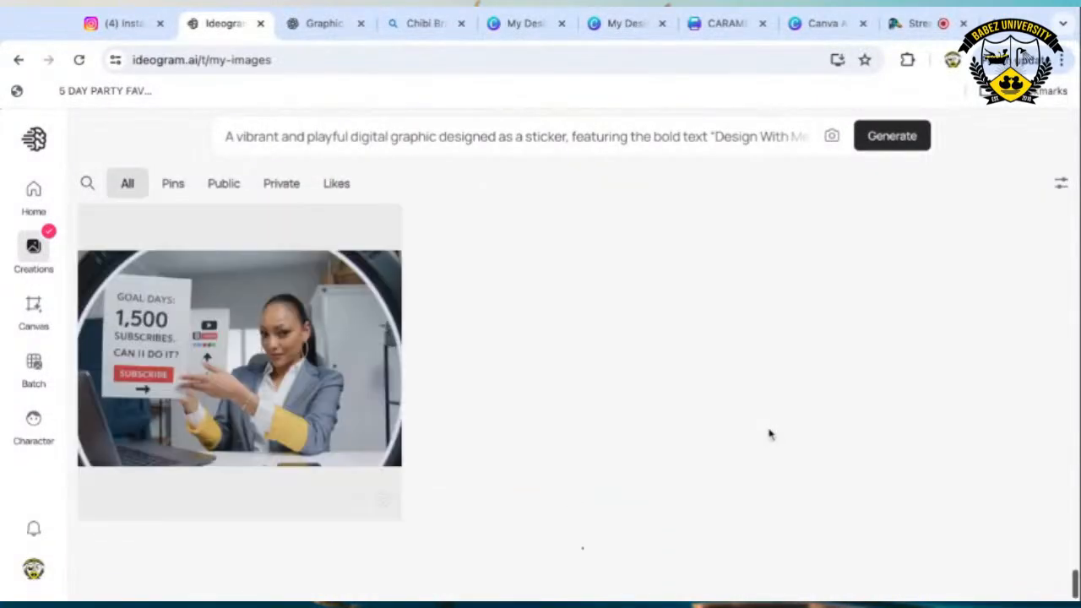
scroll(573, 380, "down", 8)
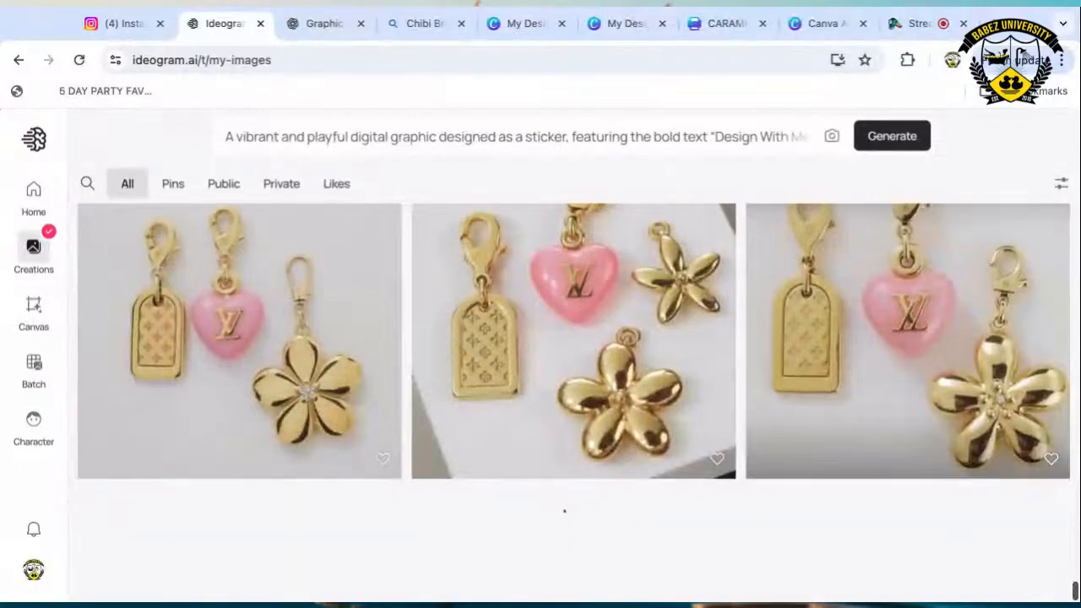
scroll(573, 380, "down", 8)
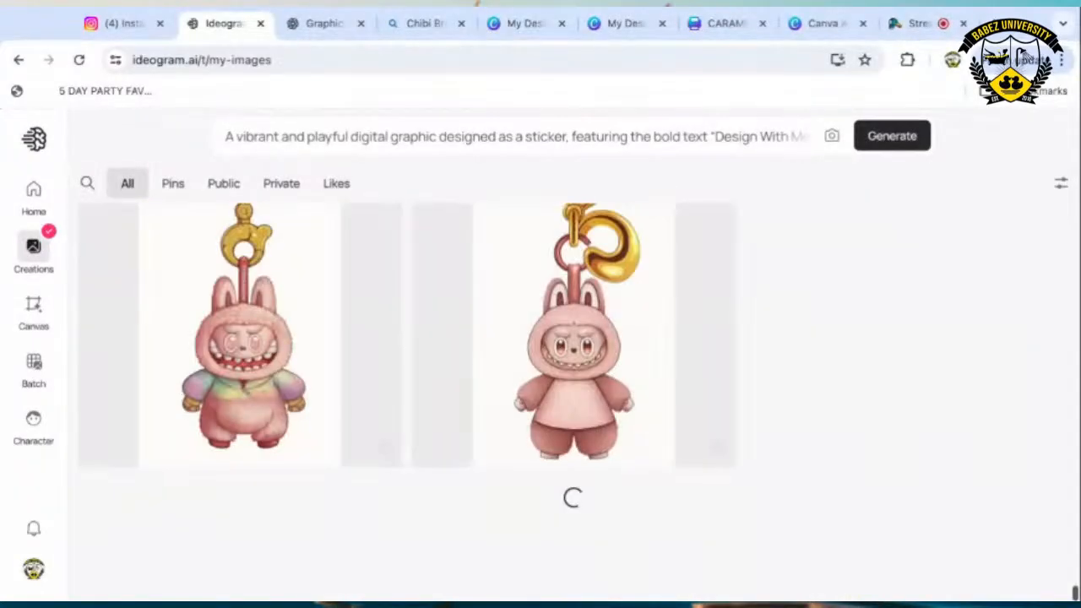
scroll(573, 380, "down", 5)
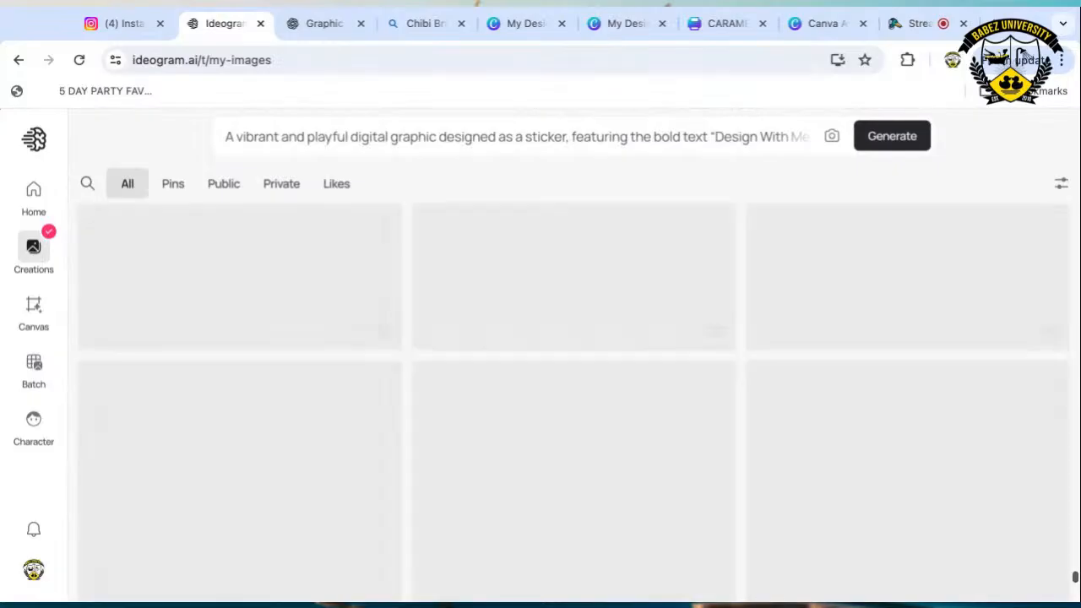
scroll(573, 380, "down", 10)
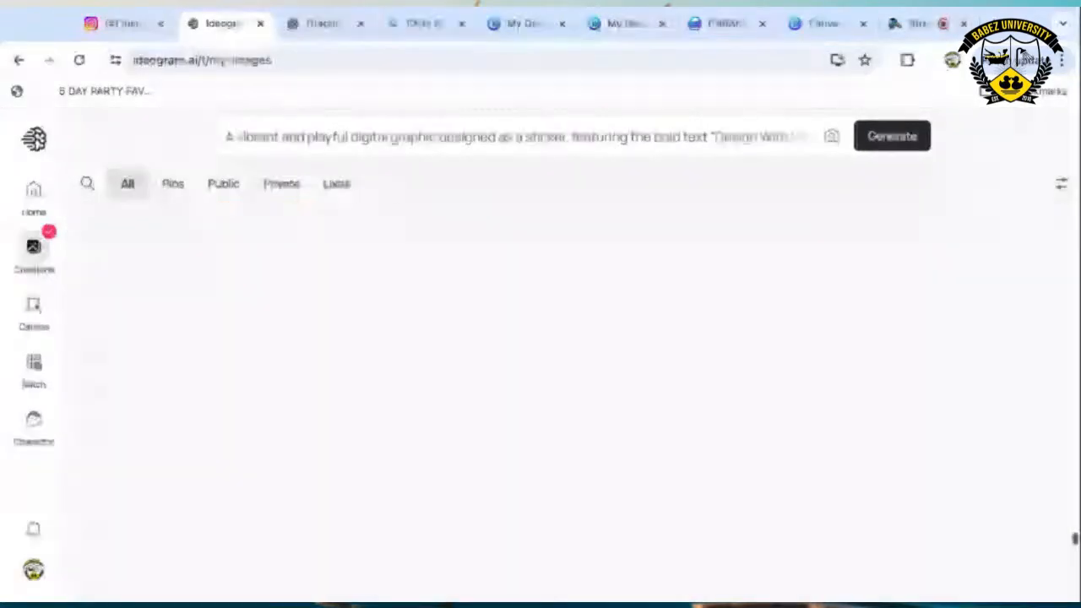
scroll(907, 524, "up", 3)
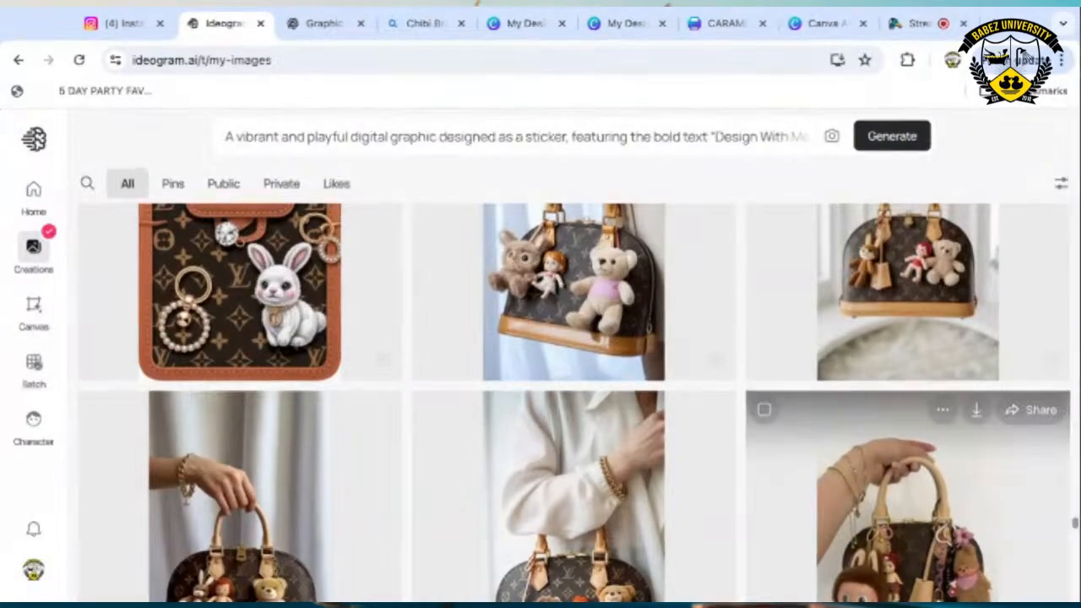
scroll(746, 461, "up", 2)
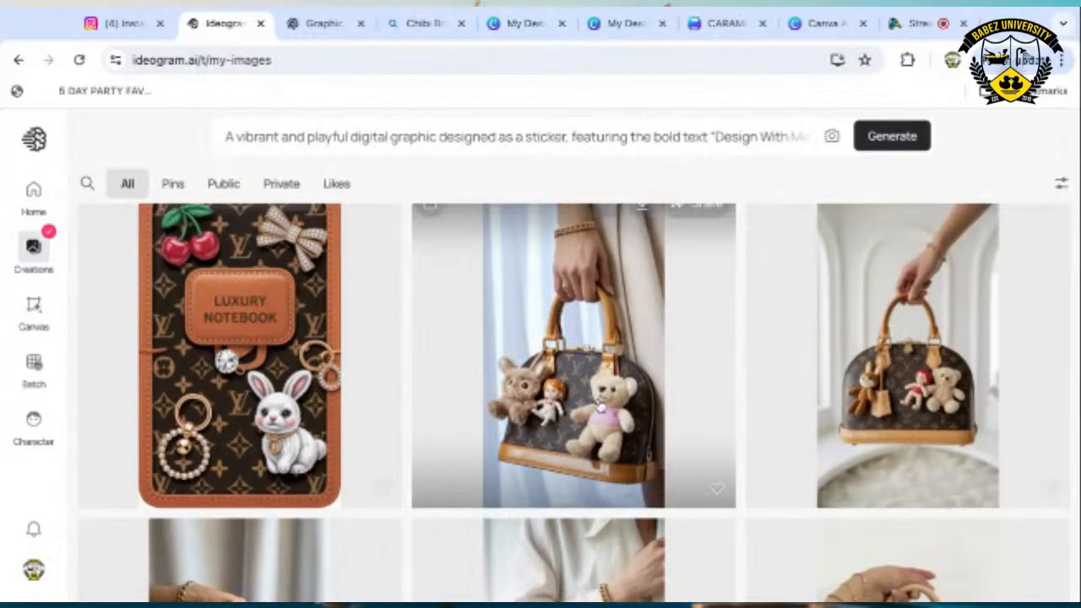
scroll(599, 409, "down", 3)
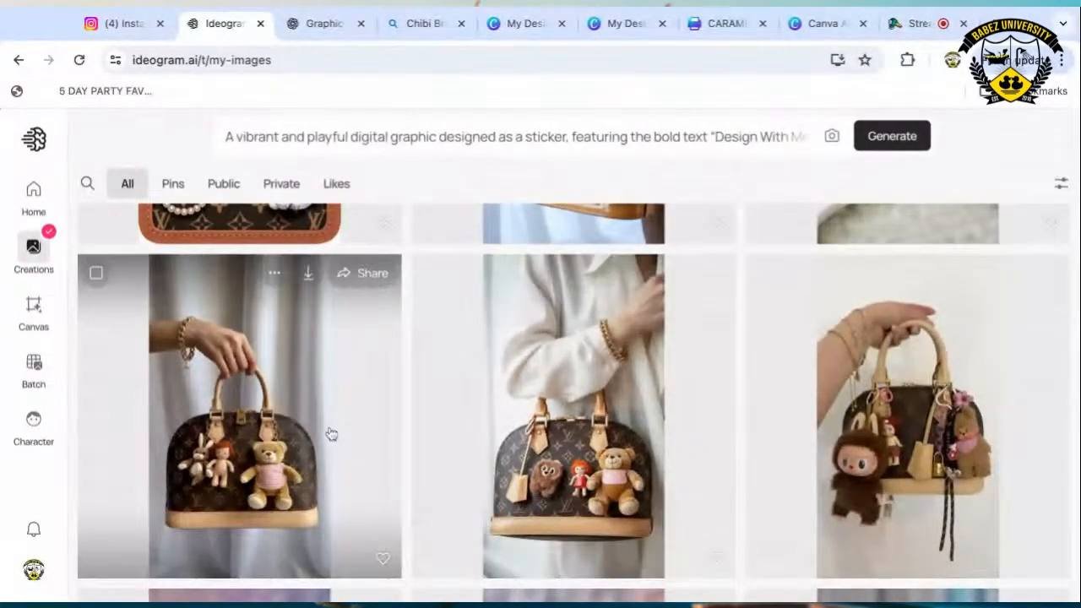
scroll(436, 174, "up", 3)
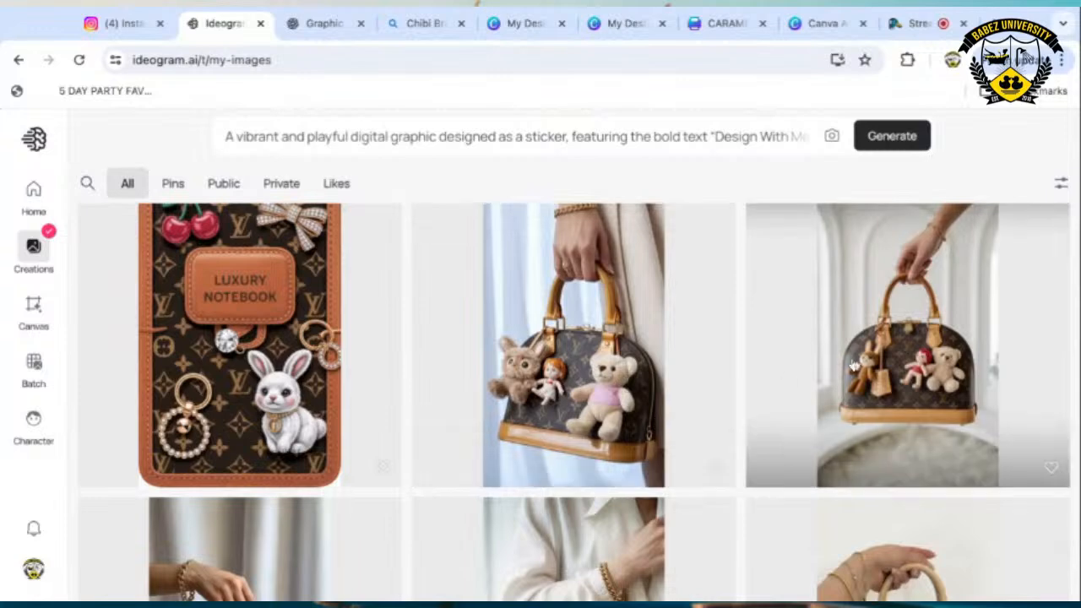
Move on past the Jet Lag sale posters to the illustrated women in Wu-Tang shirts holding ice cream, and compare the versions.
scroll(818, 340, "down", 5)
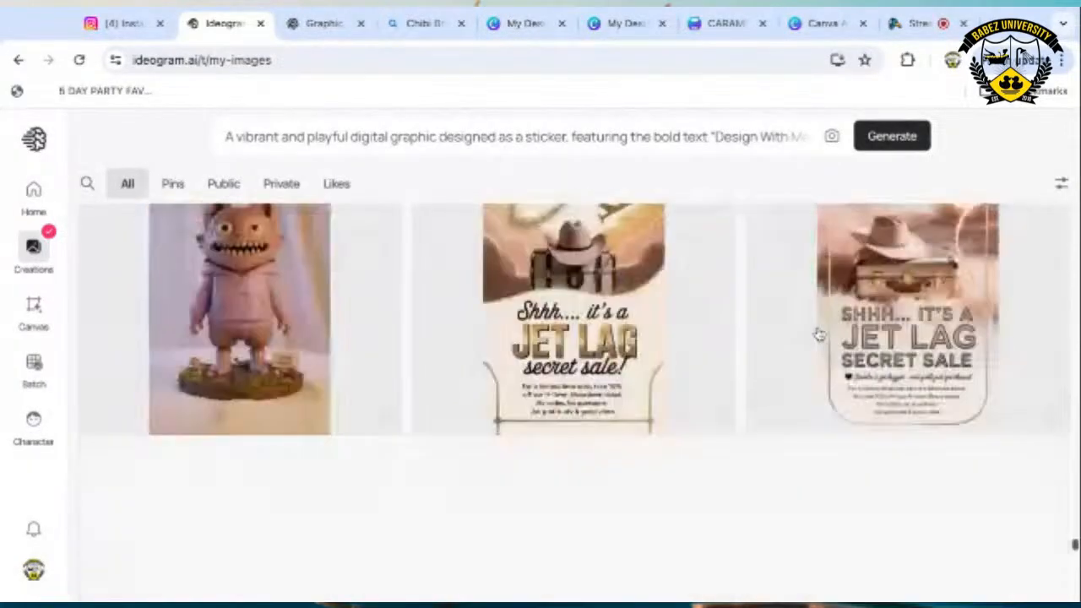
scroll(819, 329, "down", 5)
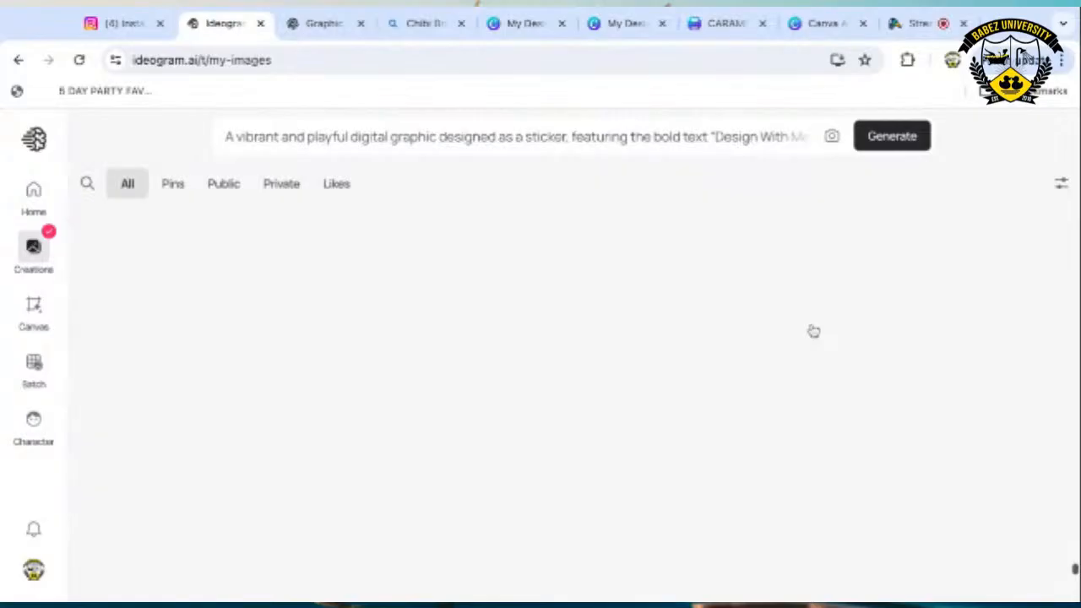
scroll(813, 331, "down", 1)
scroll(813, 331, "up", 4)
scroll(908, 566, "up", 1)
scroll(908, 448, "up", 3)
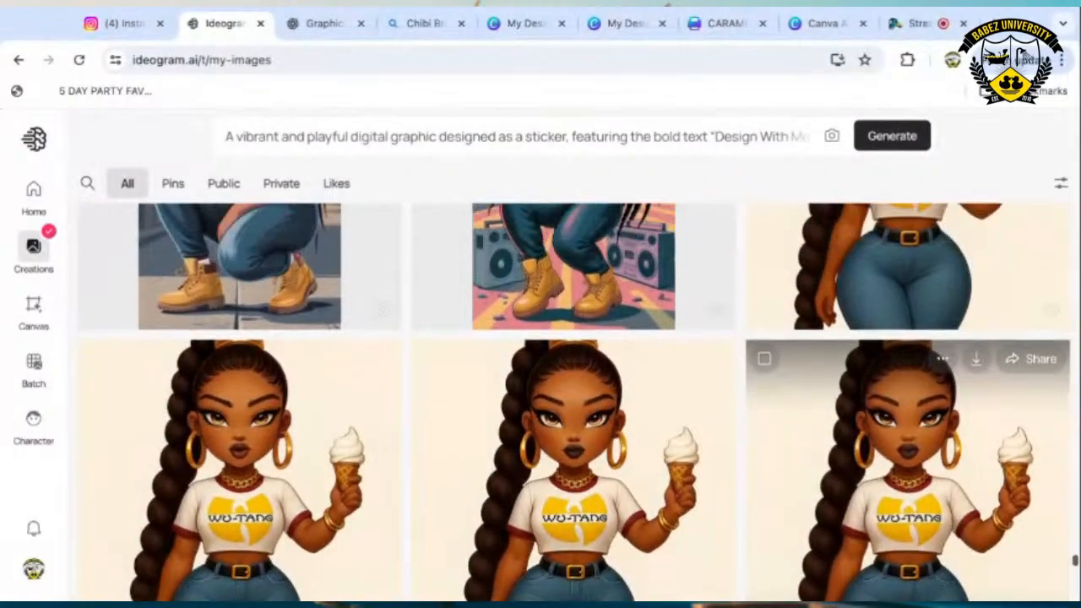
scroll(908, 397, "up", 1)
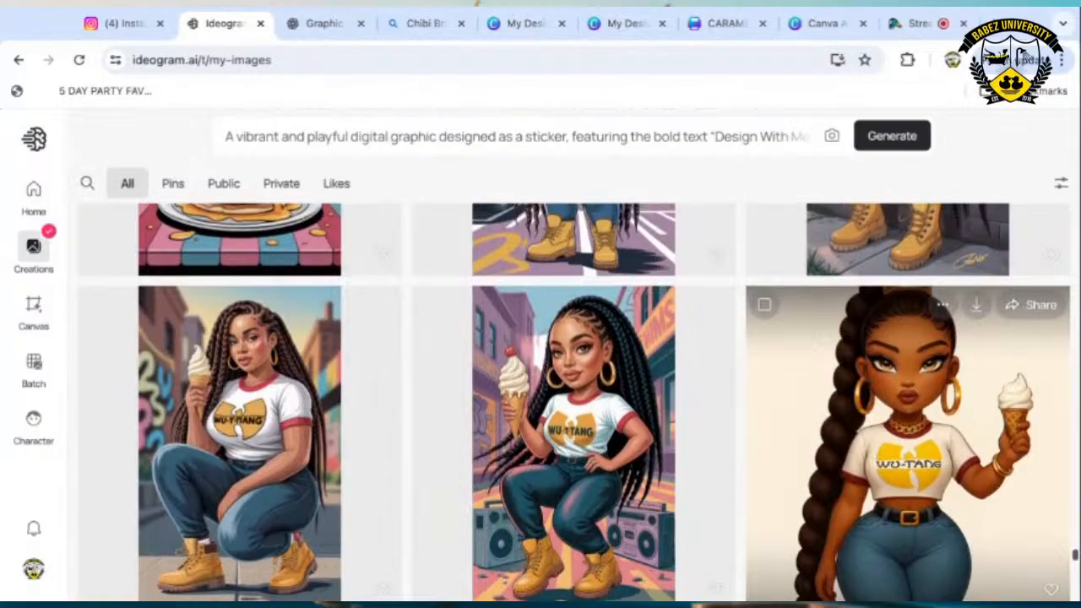
scroll(907, 422, "down", 1)
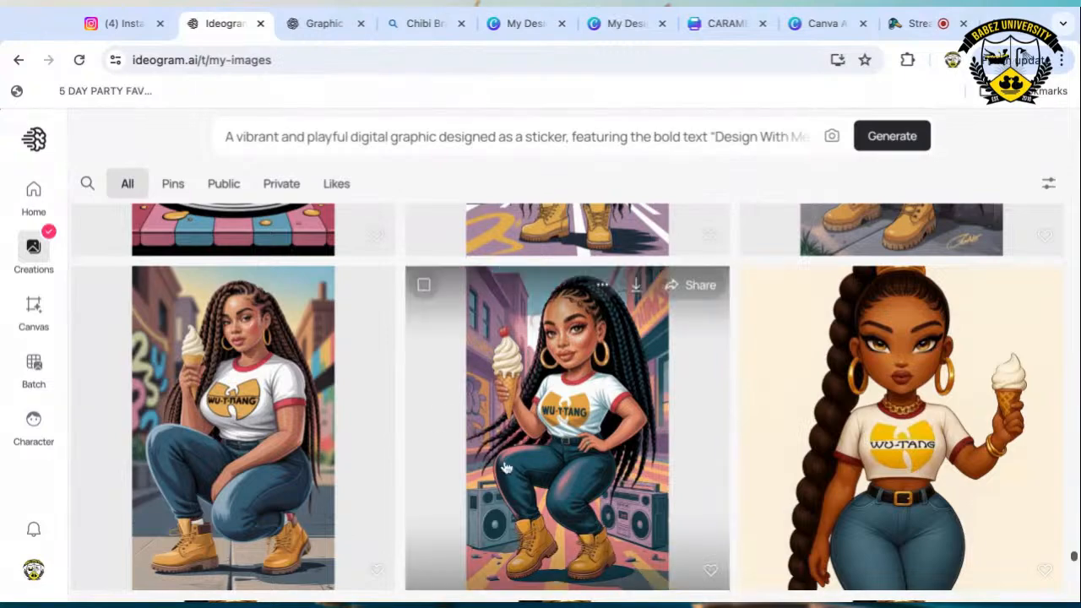
scroll(594, 448, "up", 1)
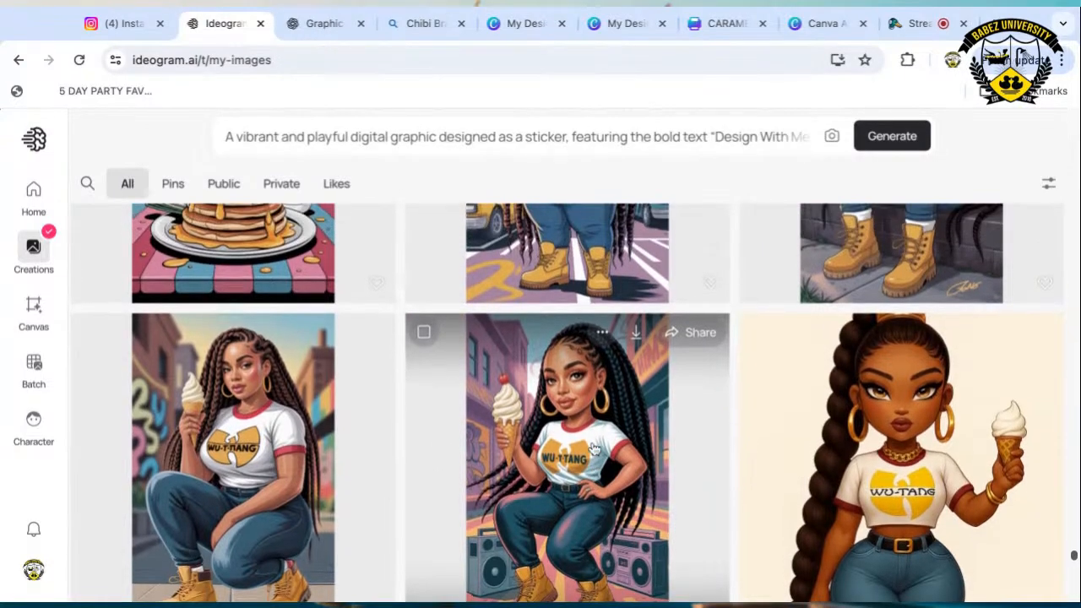
Review the graffiti-style IHOP notebook covers with pancake stacks, dripping syrup and piles of cash.
scroll(595, 448, "up", 4)
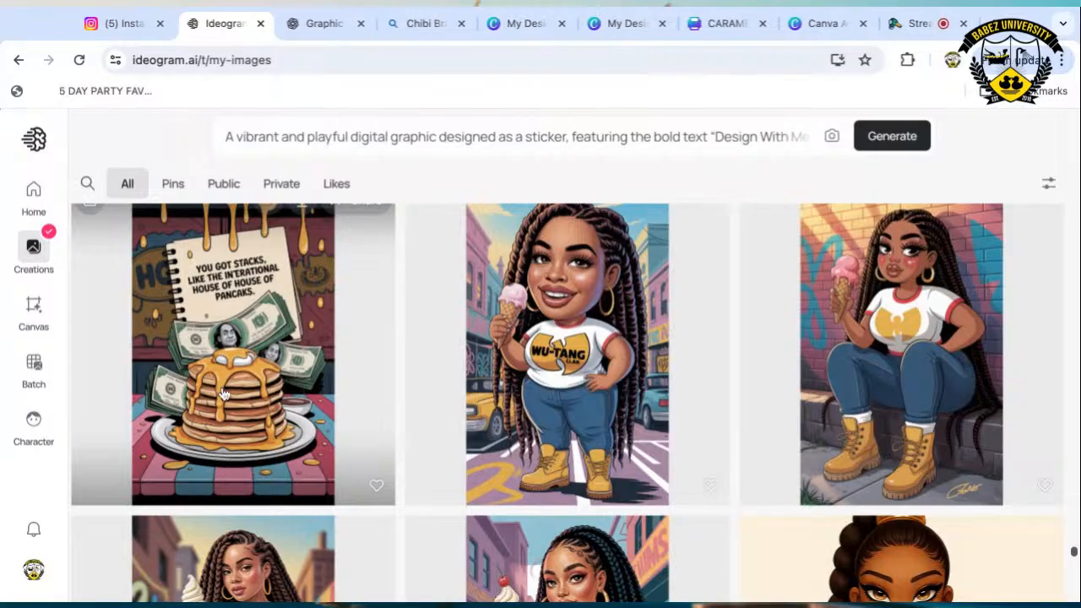
scroll(221, 401, "up", 5)
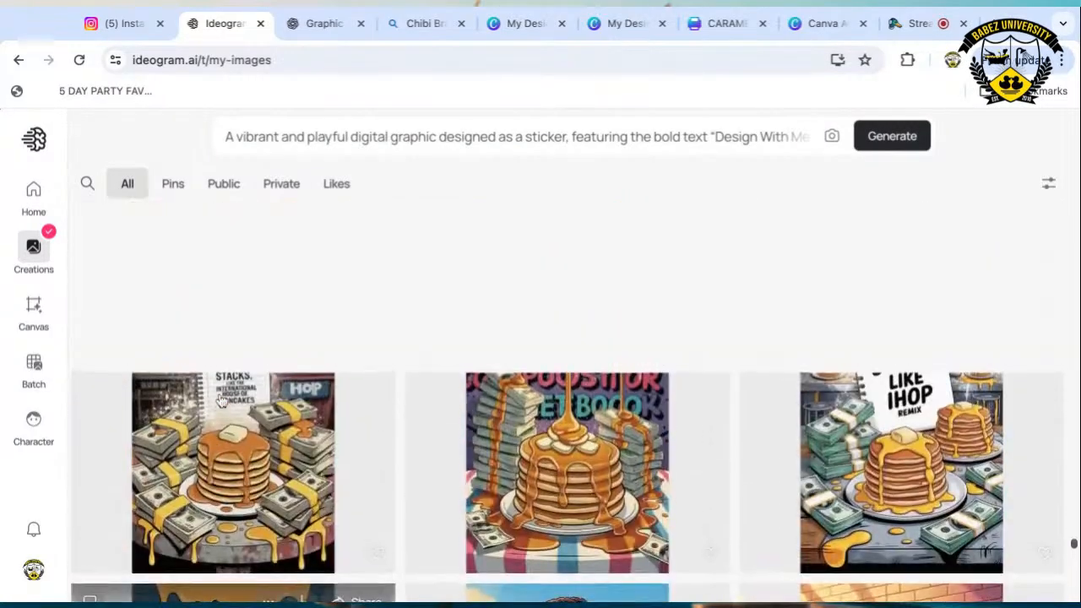
scroll(221, 401, "down", 1)
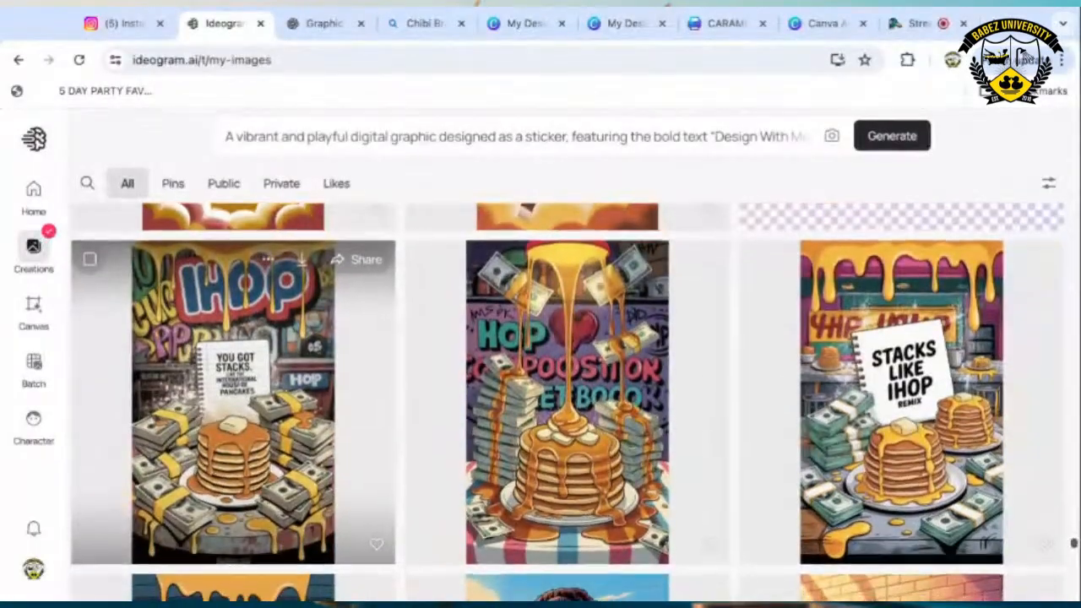
scroll(221, 401, "down", 3)
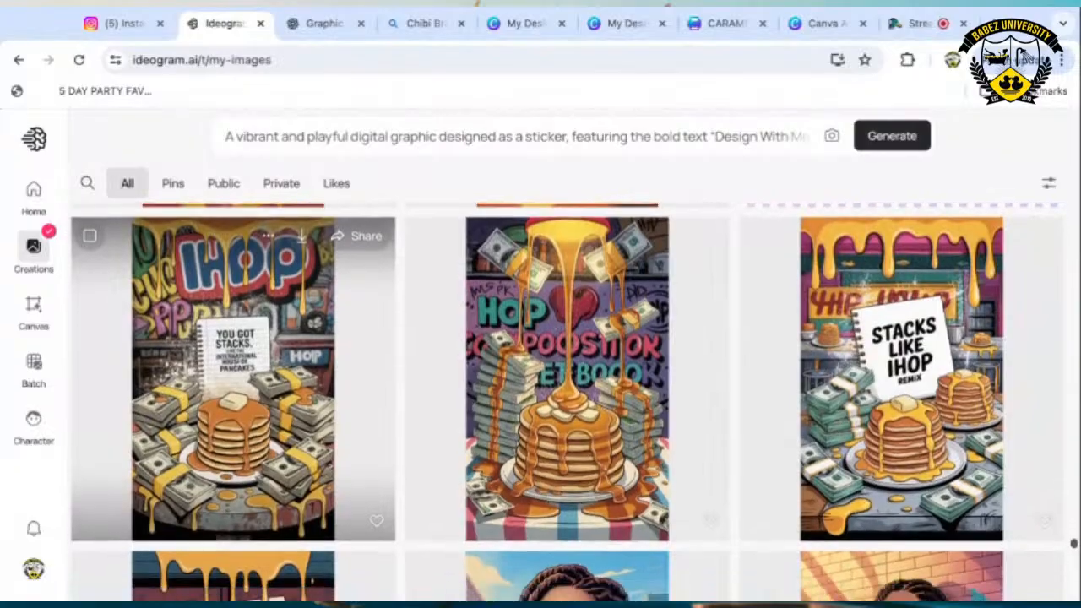
scroll(221, 401, "down", 3)
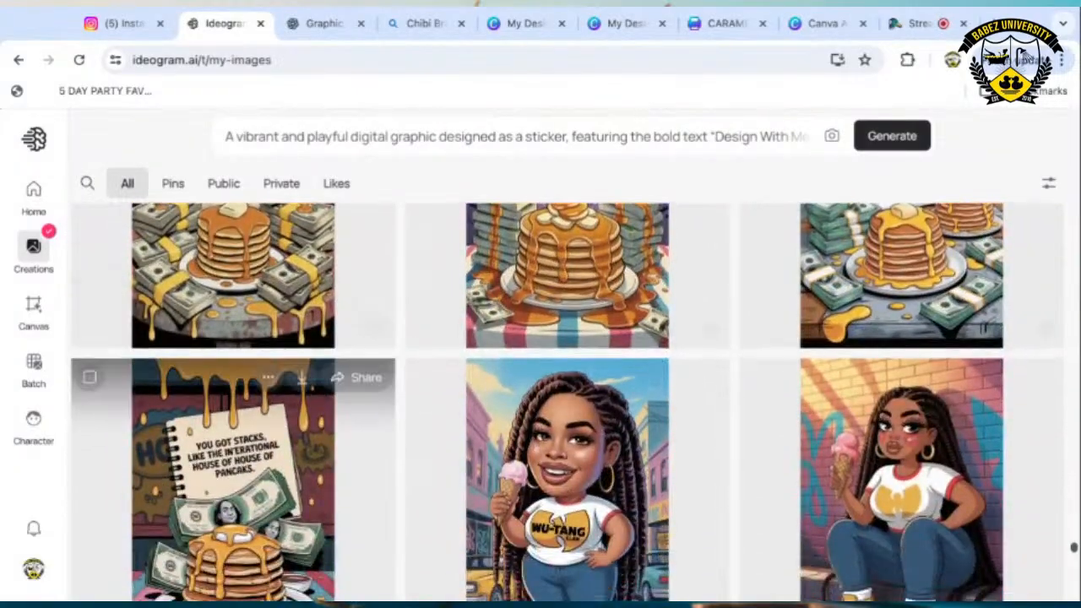
Go back to the Wu-Tang ice cream characters and compare the squatting street-scene versions with the plain-background ones.
scroll(221, 401, "down", 10)
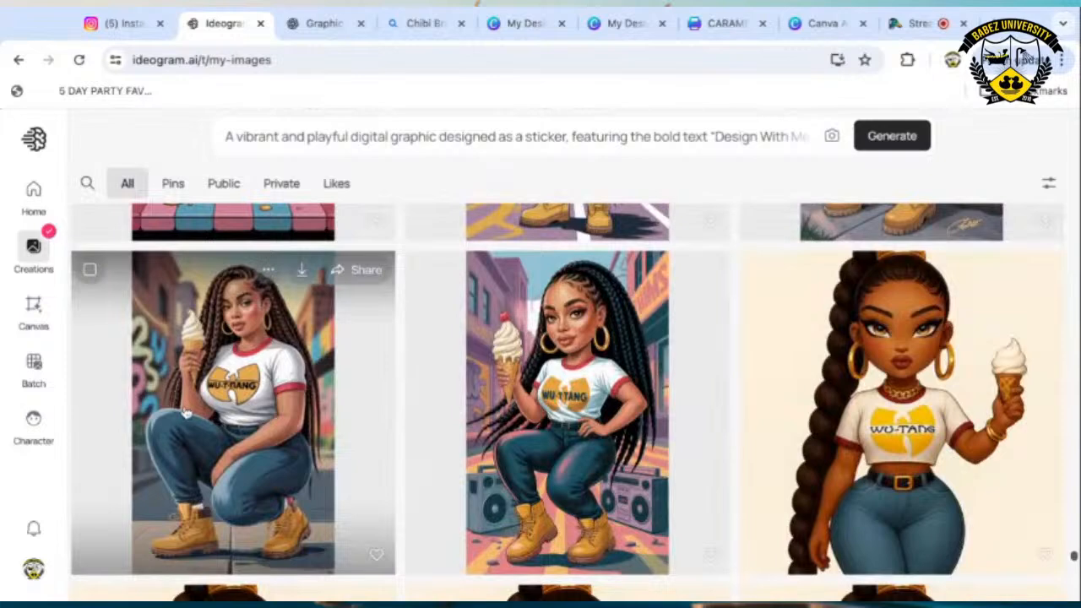
scroll(186, 412, "down", 2)
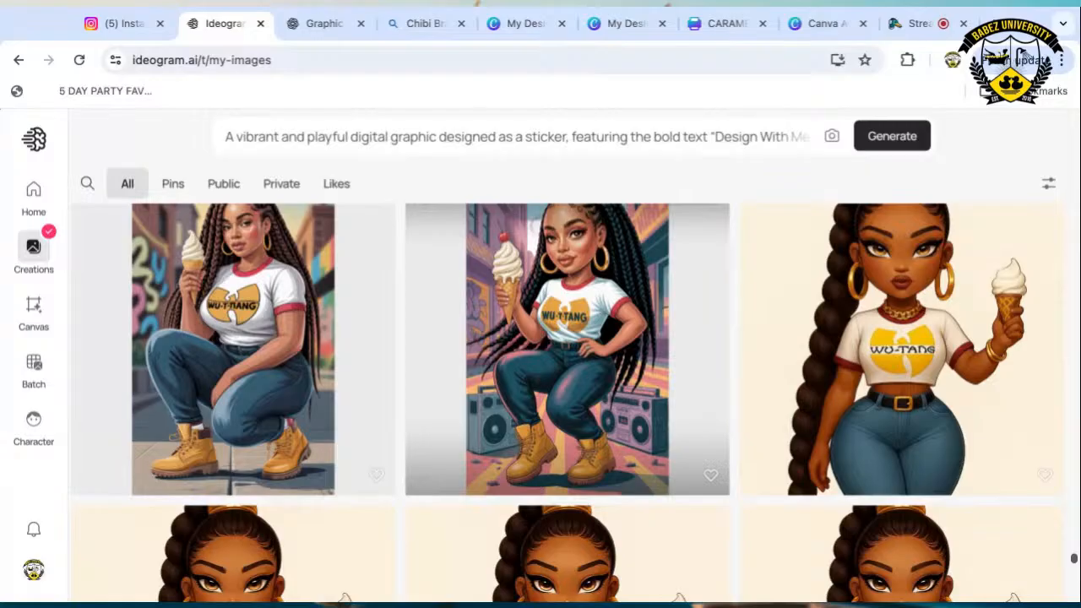
scroll(568, 423, "down", 2)
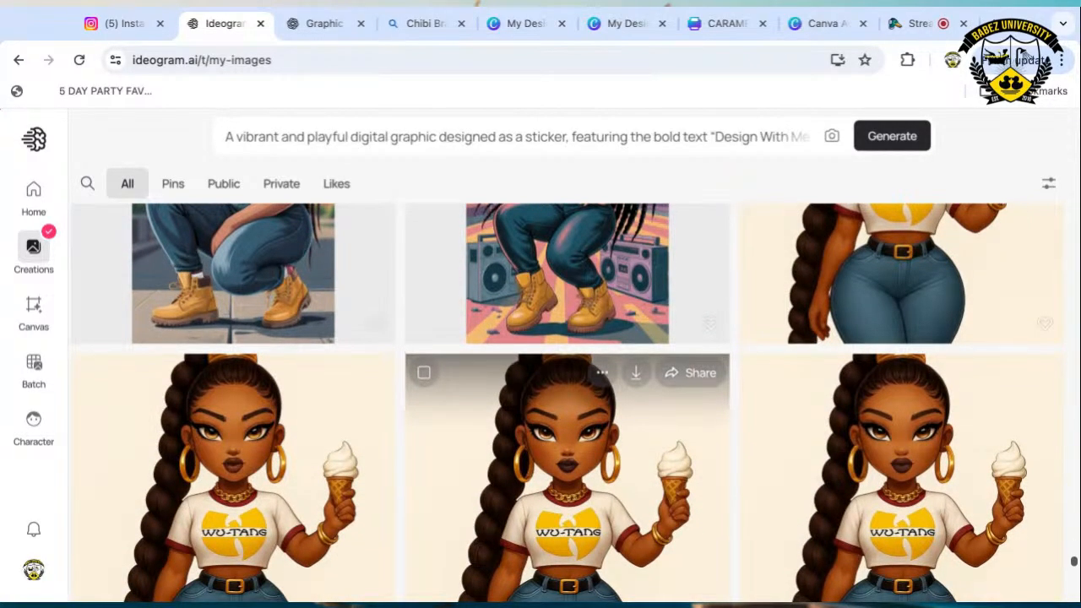
scroll(567, 422, "down", 1)
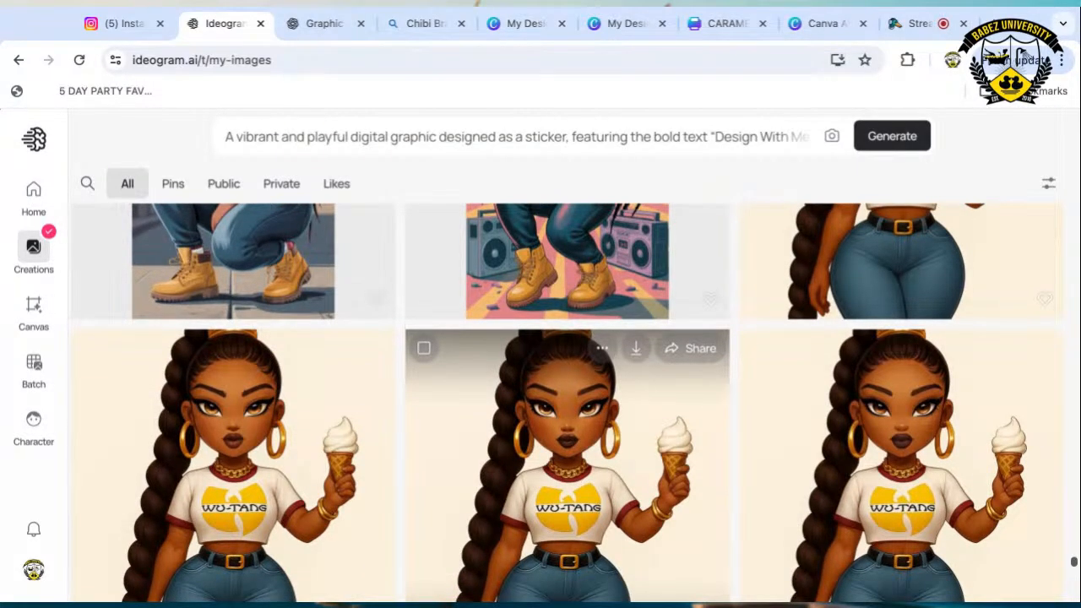
Continue past the plain-background characters and ice cream scoop drawings to the Mister Softee truck covers and view them.
scroll(568, 405, "down", 2)
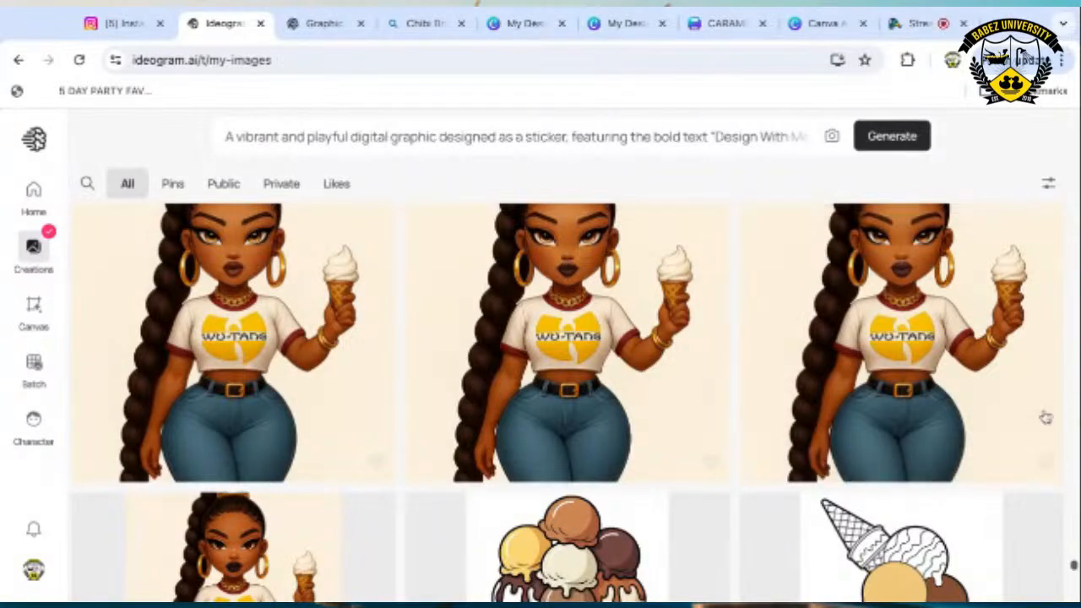
scroll(965, 384, "down", 1)
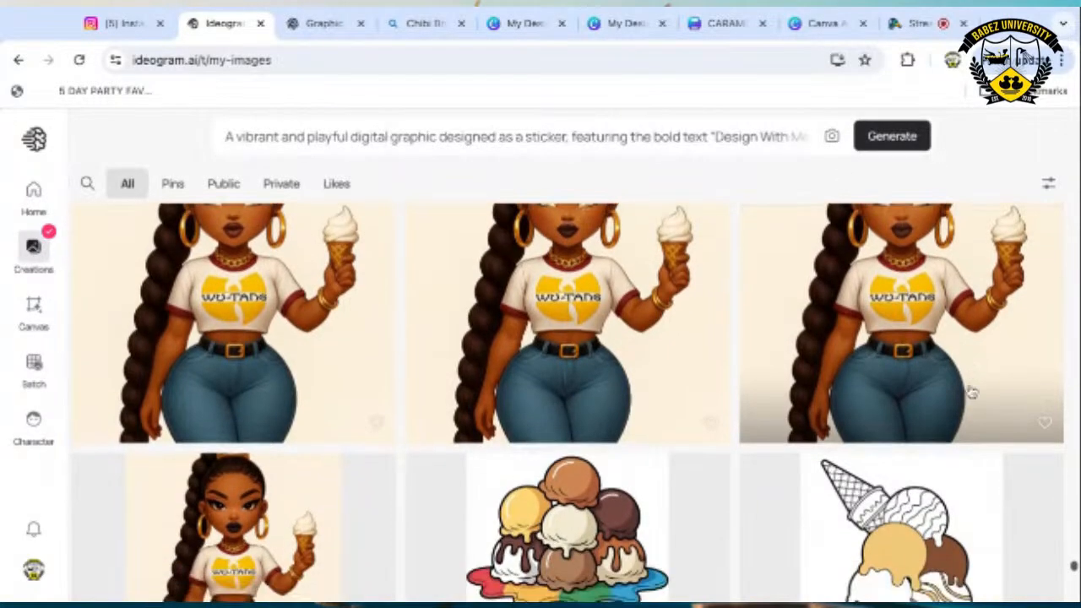
scroll(789, 518, "down", 5)
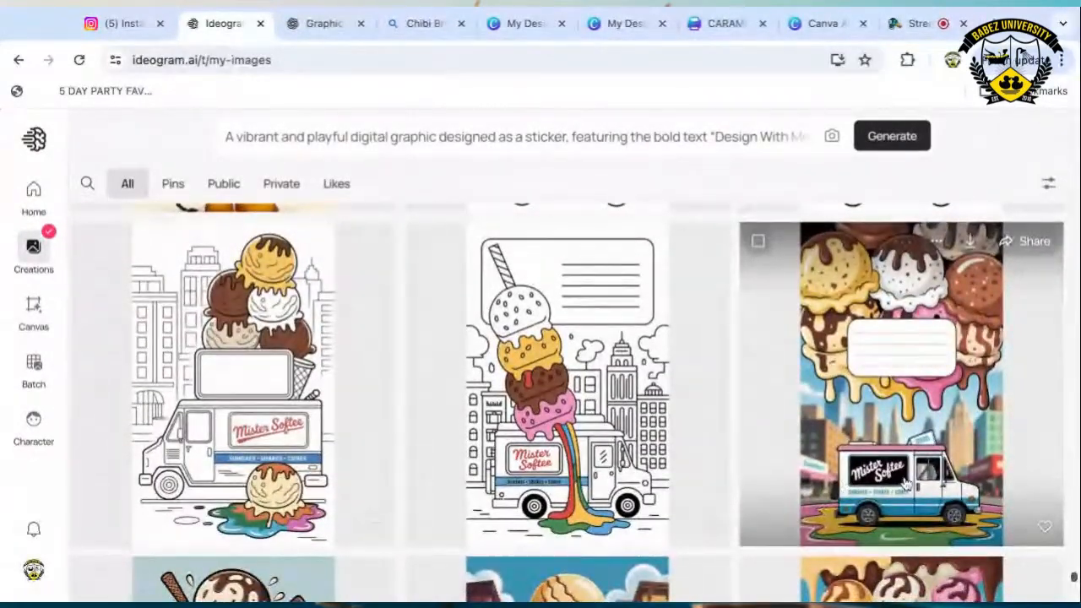
Look through the Mister Softee truck covers, comparing the line drawings and full-color skyline versions with the flavor-labeled scoop designs.
scroll(946, 427, "down", 4)
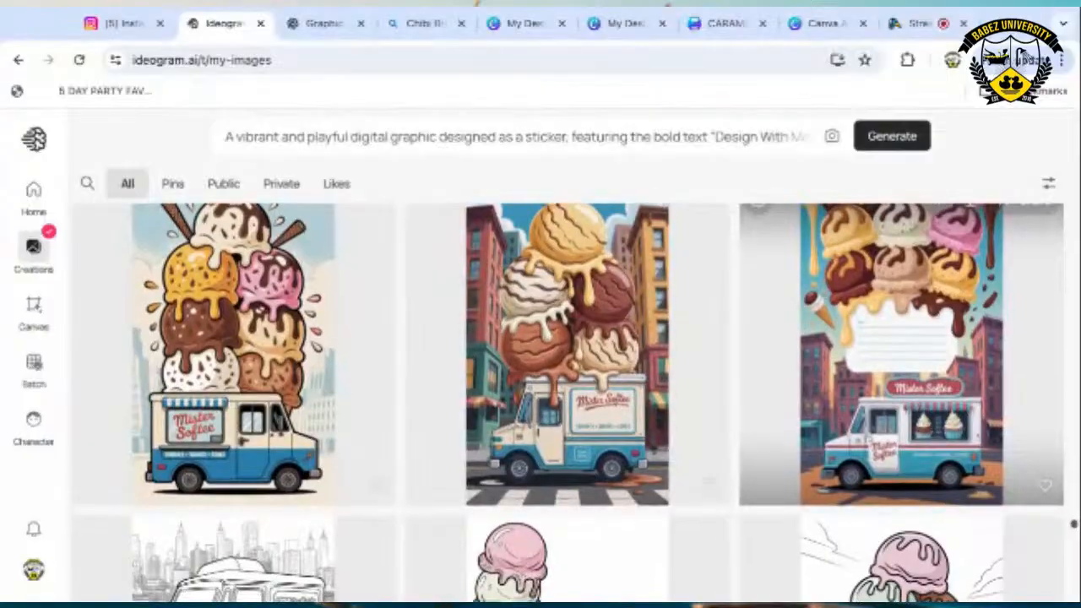
scroll(945, 427, "down", 6)
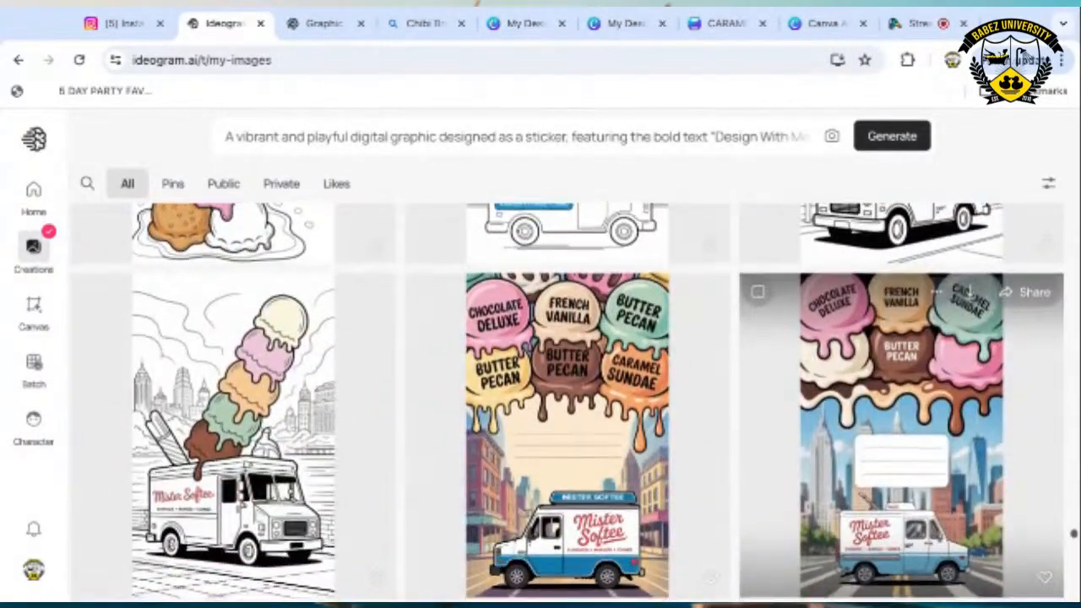
scroll(946, 427, "down", 1)
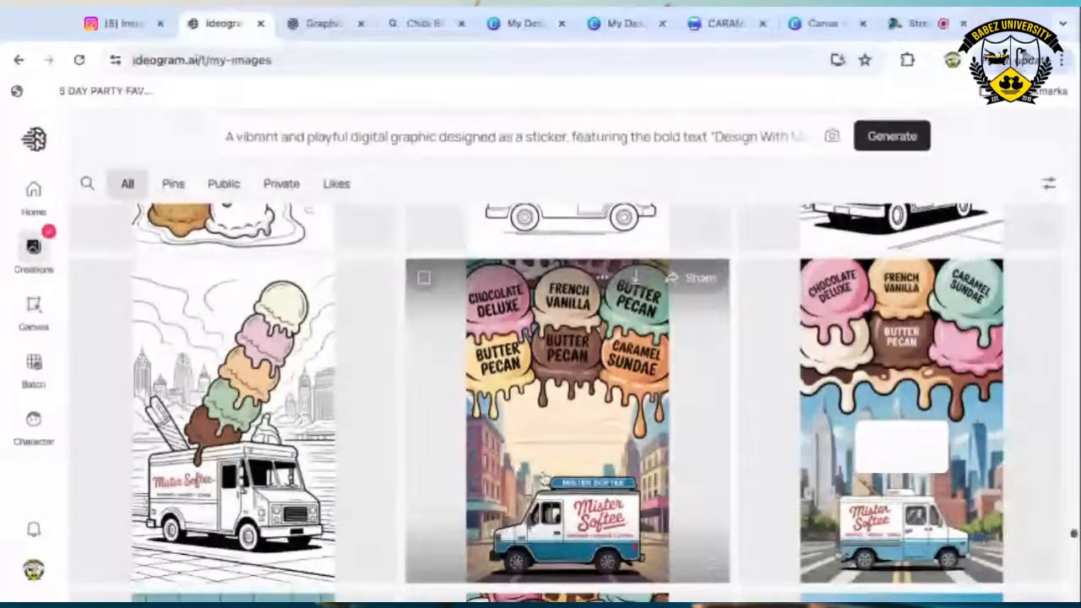
scroll(619, 445, "down", 3)
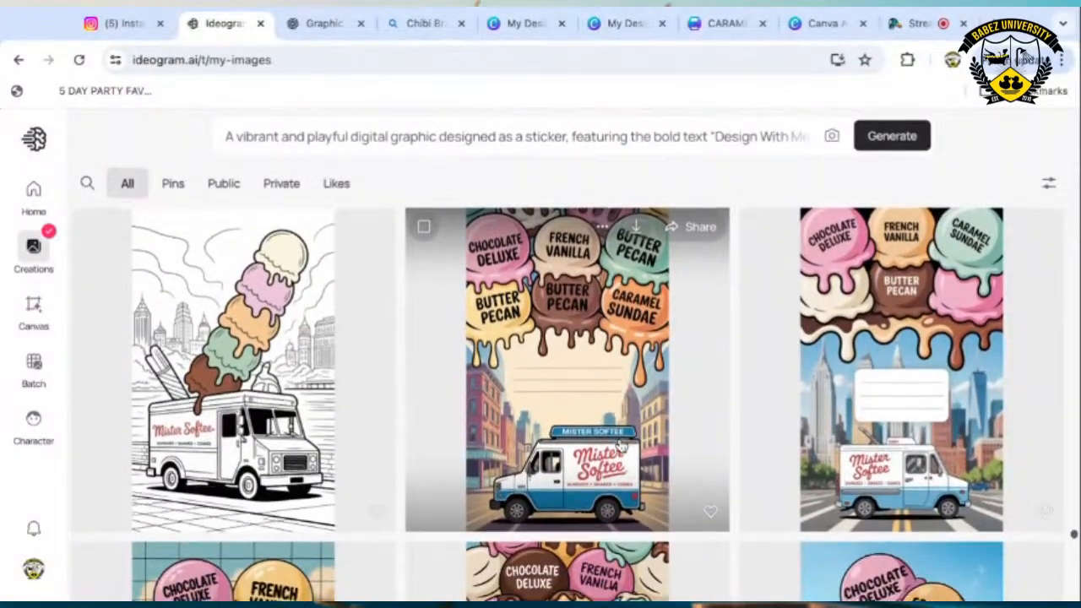
scroll(620, 444, "down", 2)
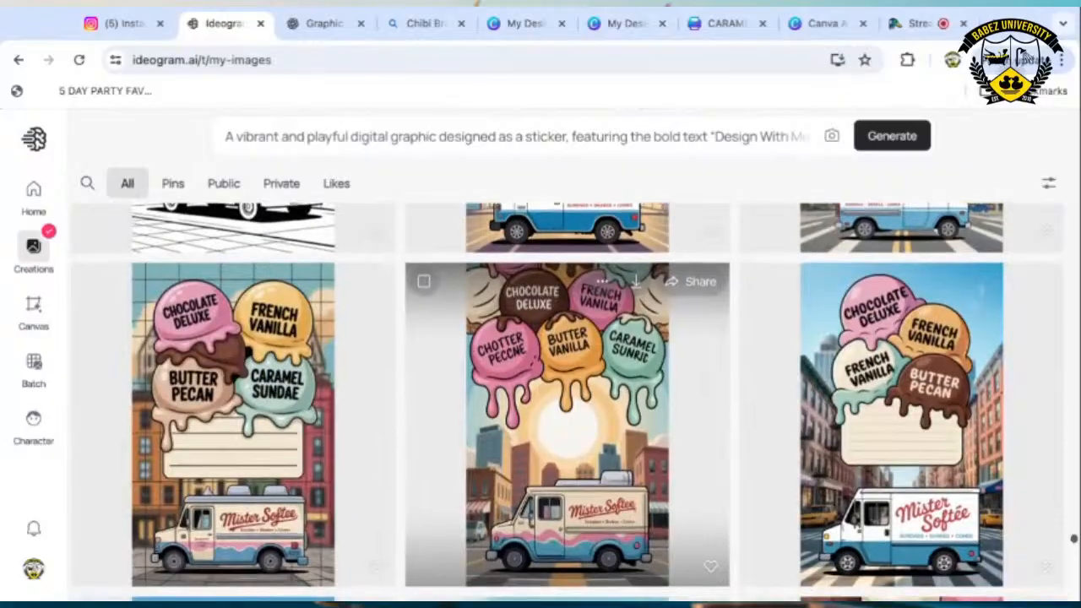
scroll(619, 444, "down", 1)
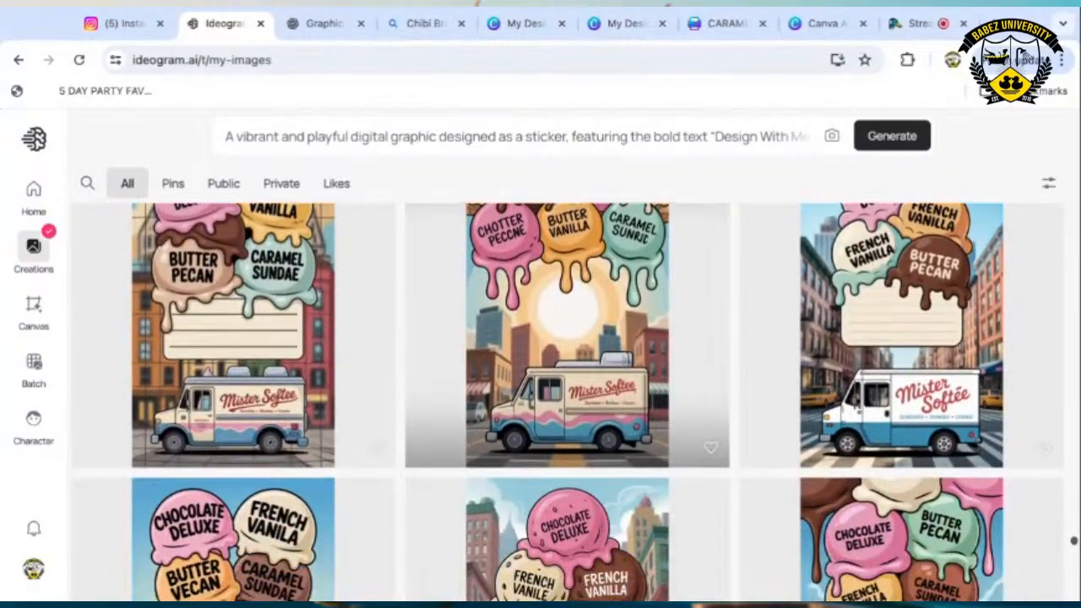
Compare the remaining flavor-labeled Mister Softee notebook covers, checking the scoop lettering, name-line boxes and truck artwork.
scroll(619, 444, "down", 1)
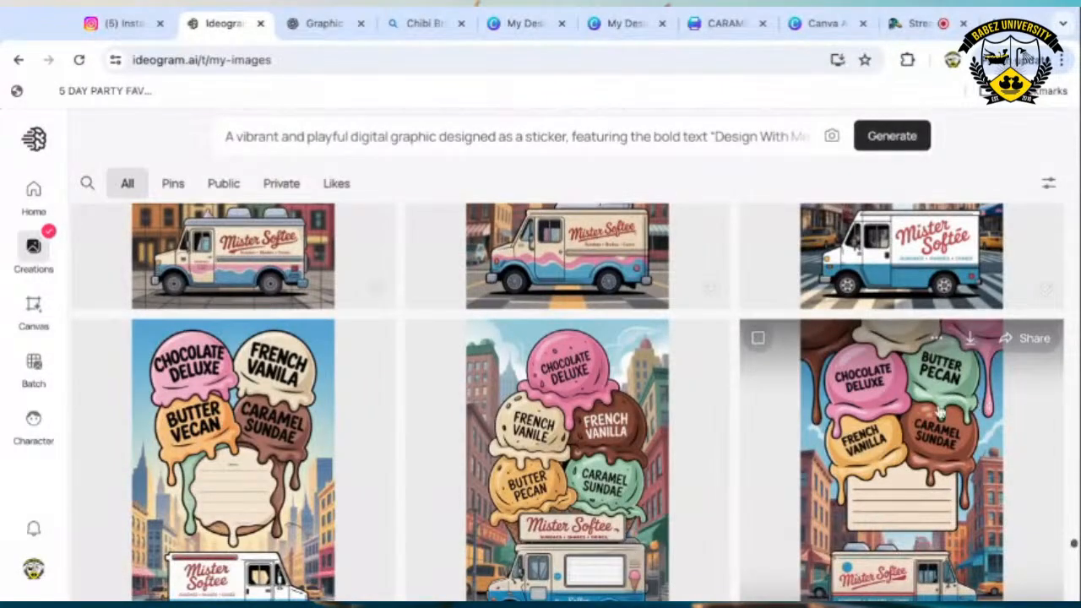
scroll(816, 452, "down", 2)
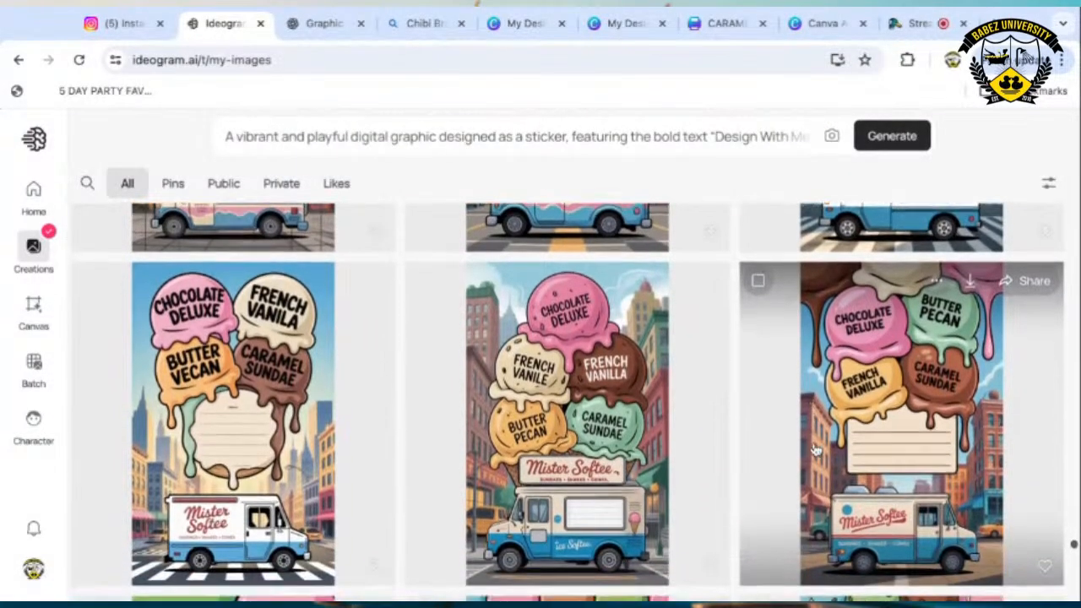
scroll(817, 452, "down", 3)
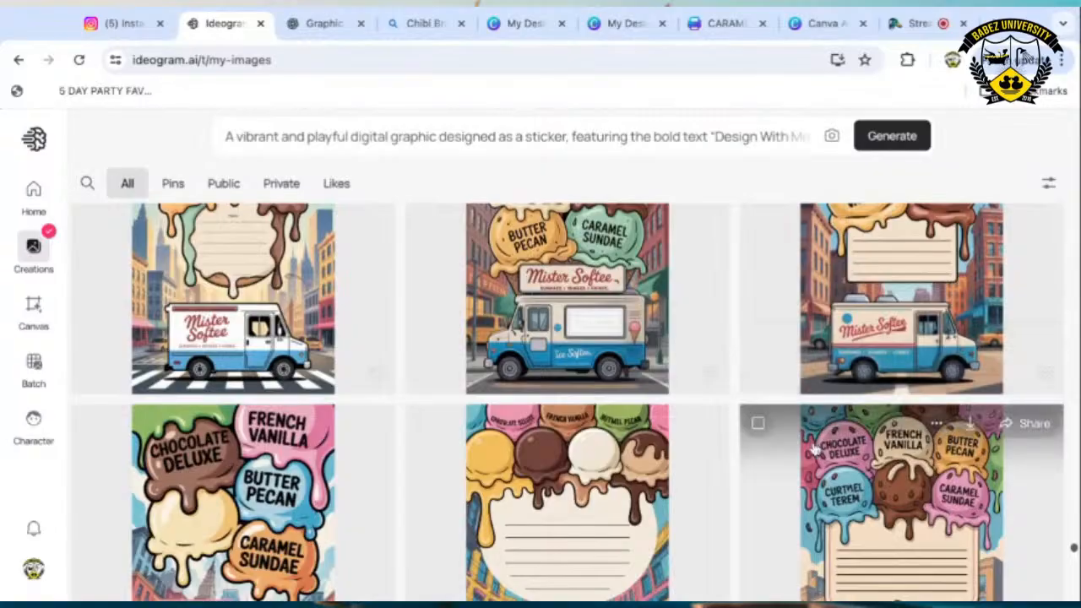
scroll(971, 426, "up", 2)
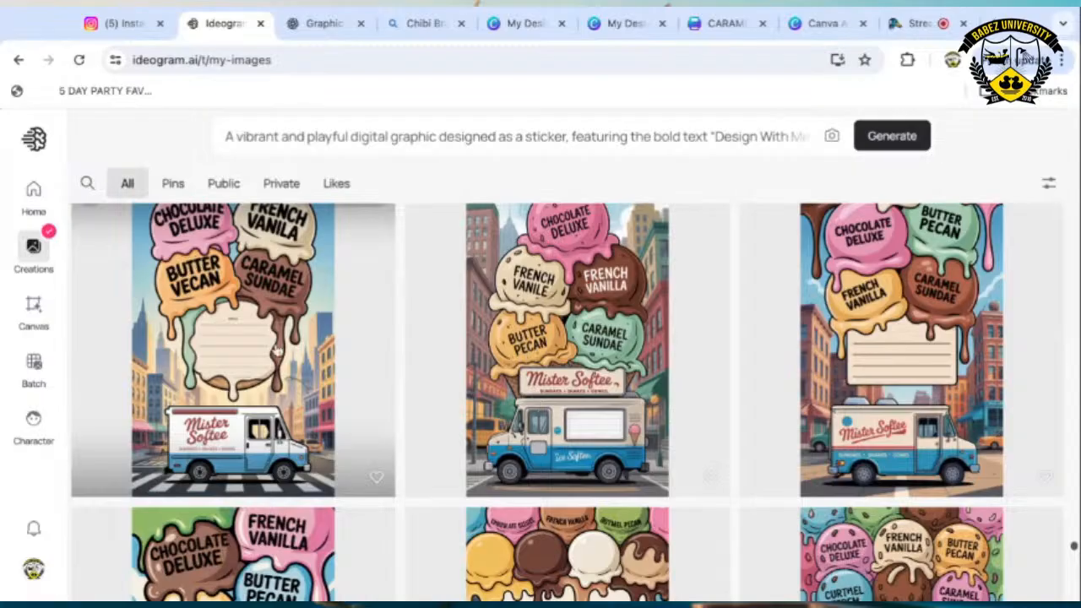
scroll(785, 359, "down", 10)
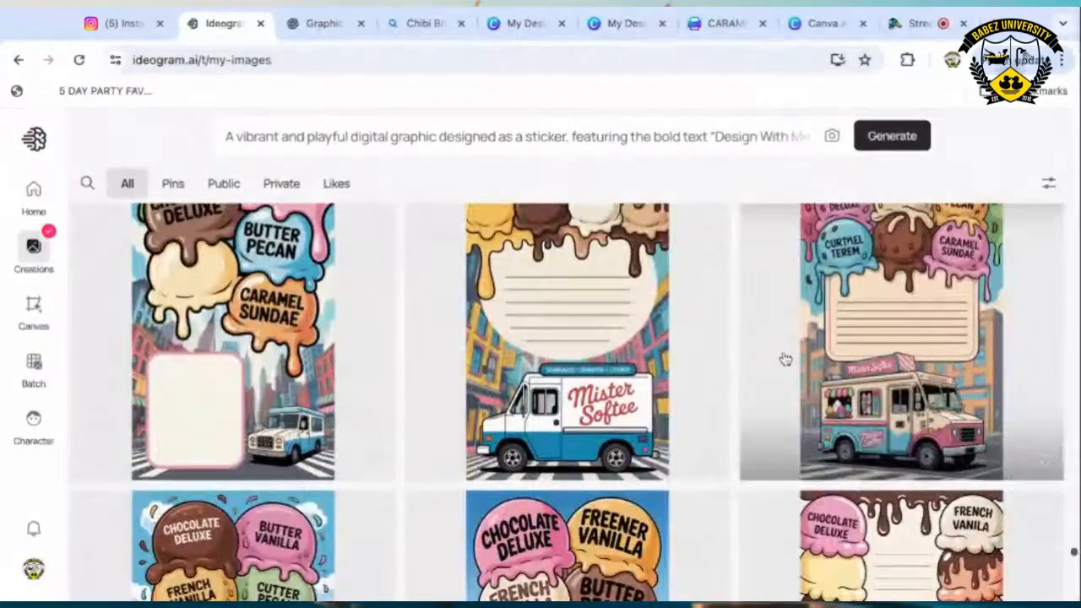
scroll(786, 360, "down", 3)
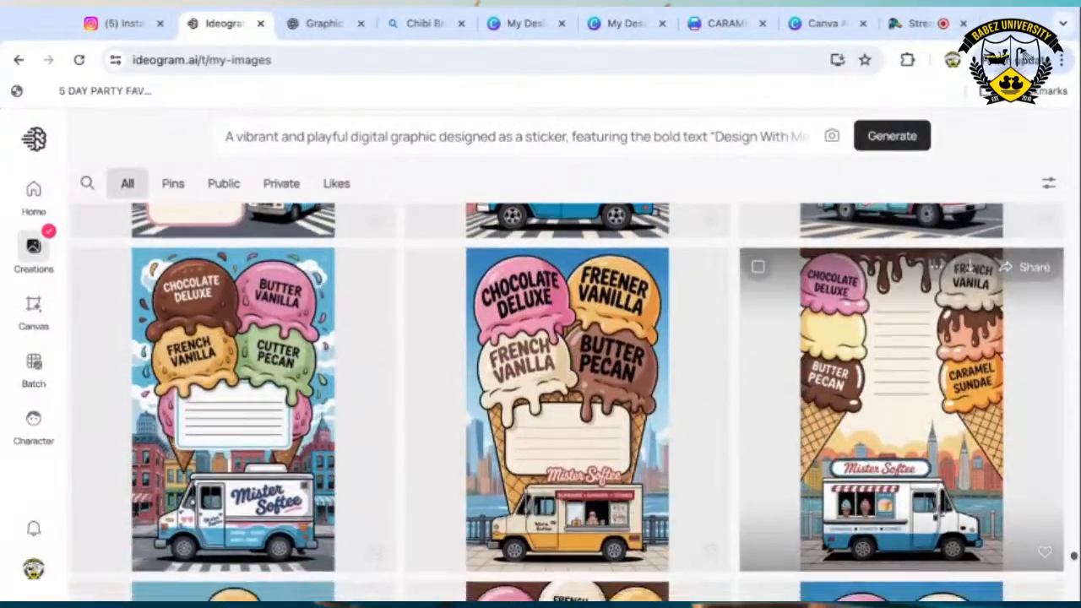
scroll(785, 360, "down", 2)
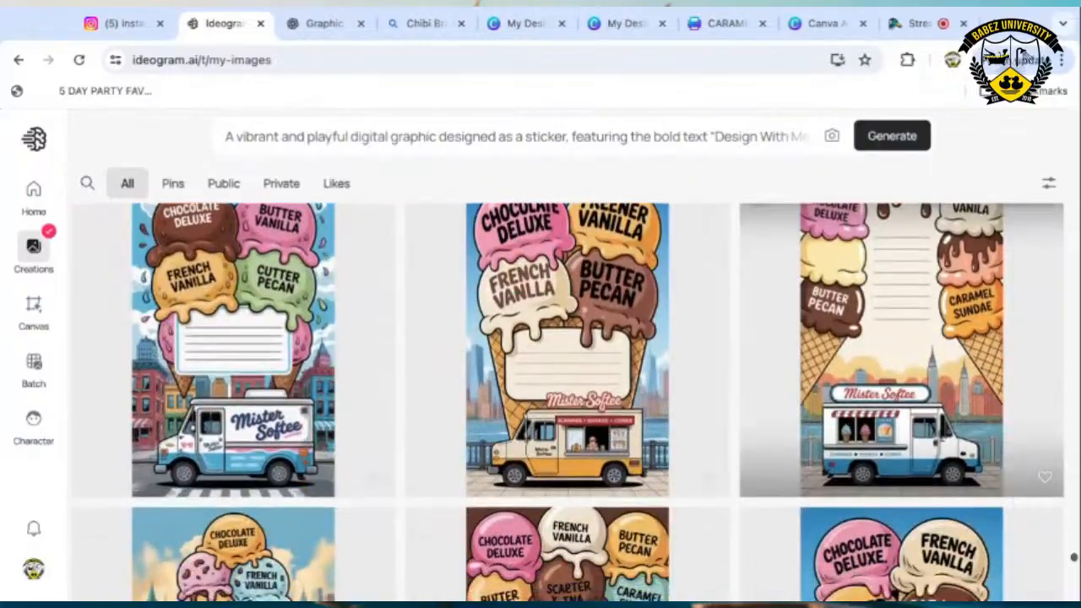
scroll(597, 403, "down", 5)
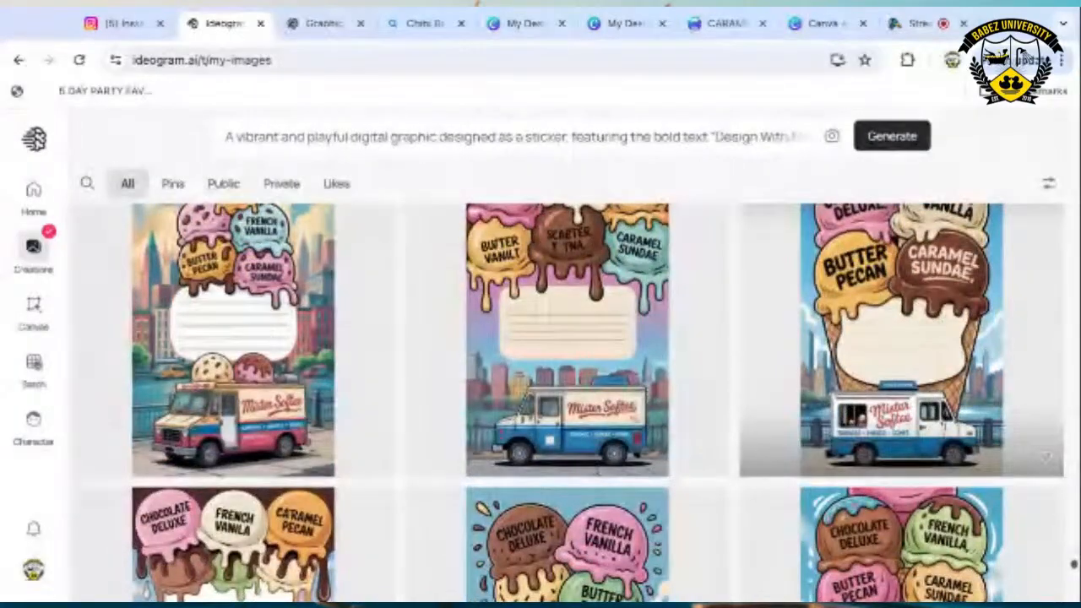
View full size the Mister Softee cover with four labeled scoops on cones above the truck and go through the variants after it.
left_click(910, 390)
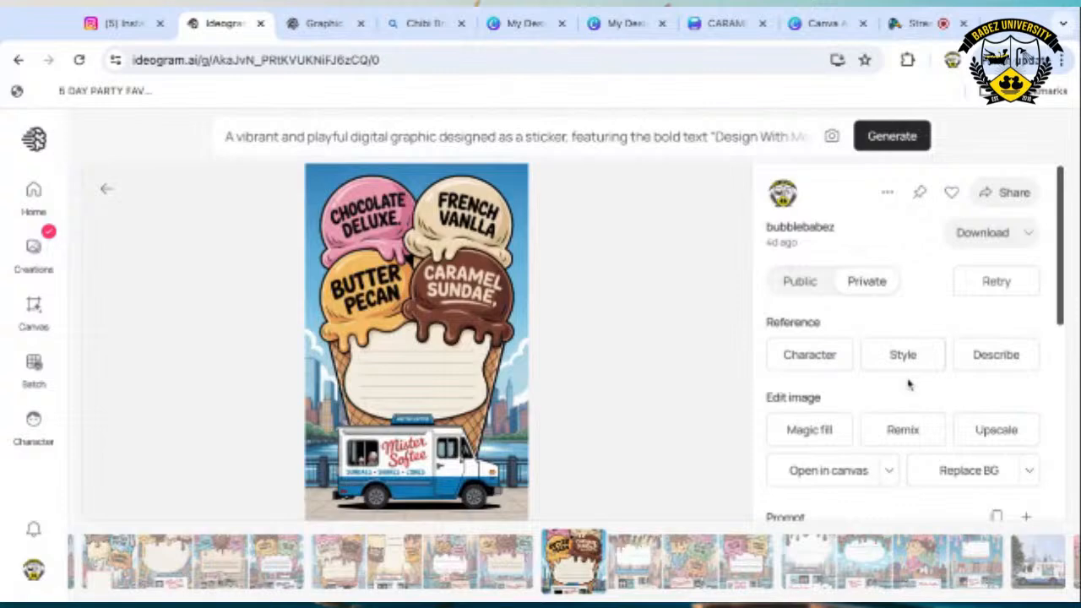
left_click(1051, 571)
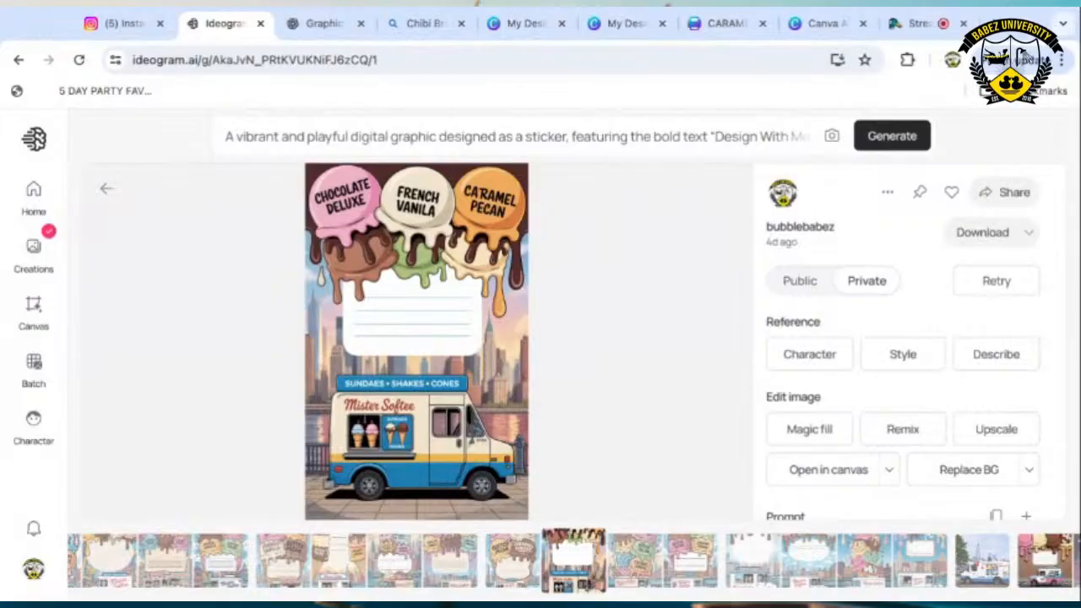
left_click(1047, 564)
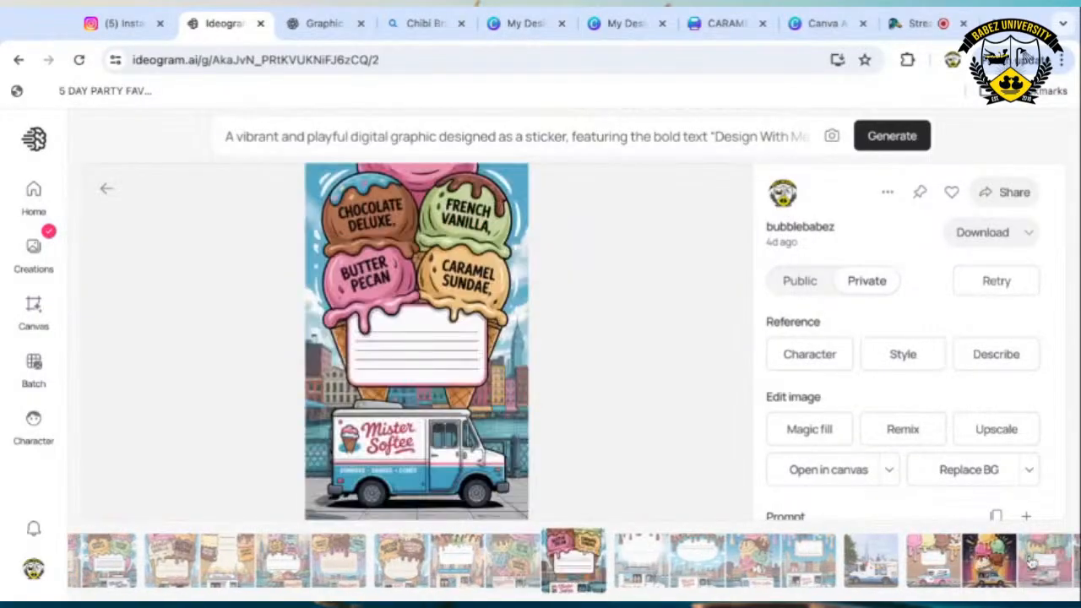
left_click(1030, 564)
left_click(1030, 564)
left_click(1055, 566)
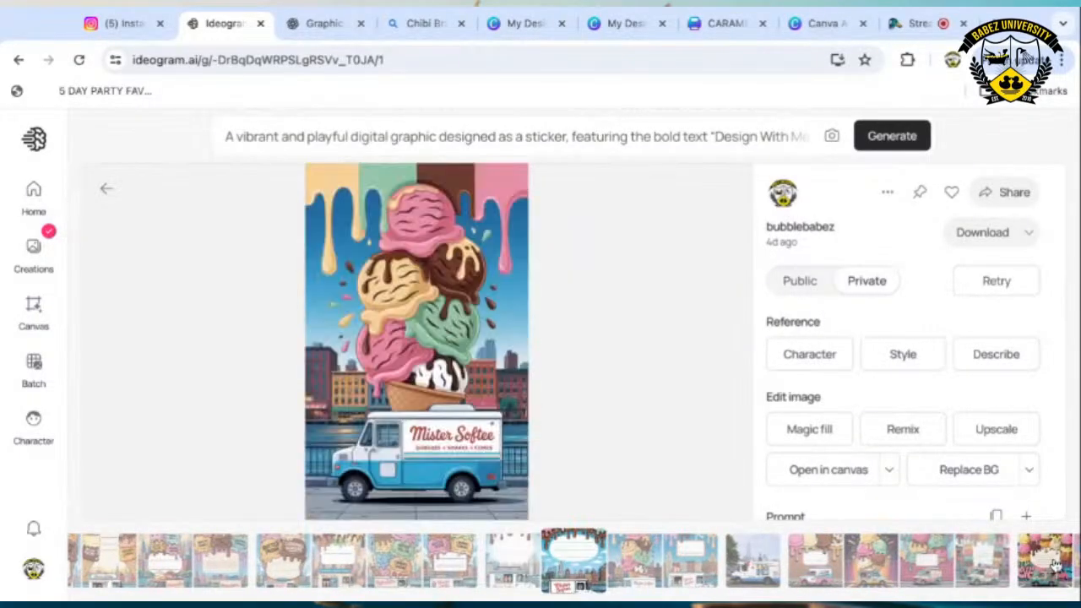
Continue to the uploaded photo of the real Mister Softee truck and examine it as the reference image.
left_click(1056, 565)
left_click(1055, 566)
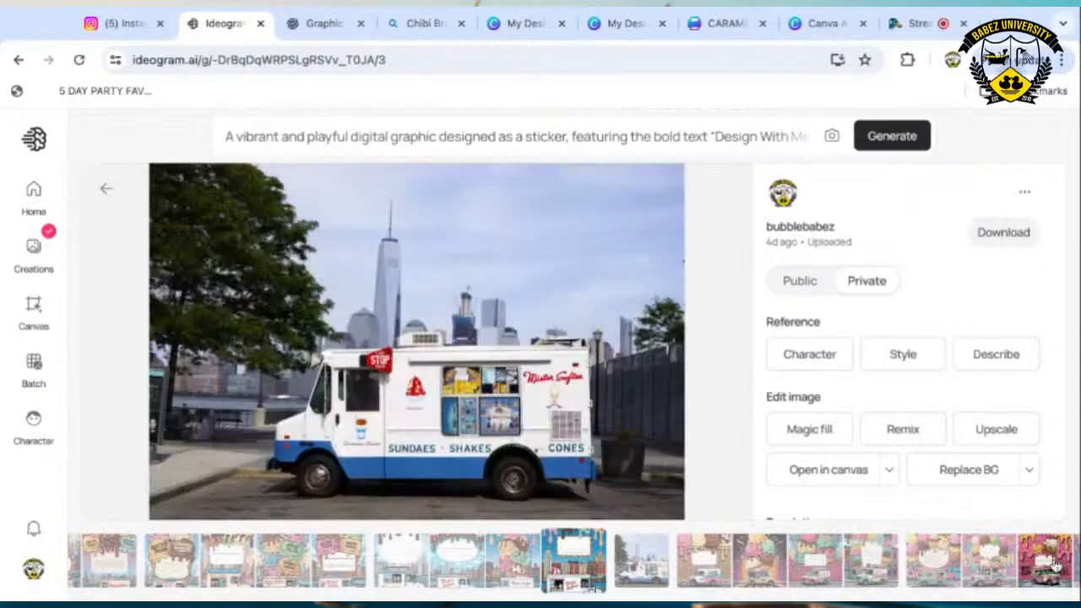
left_click(1048, 565)
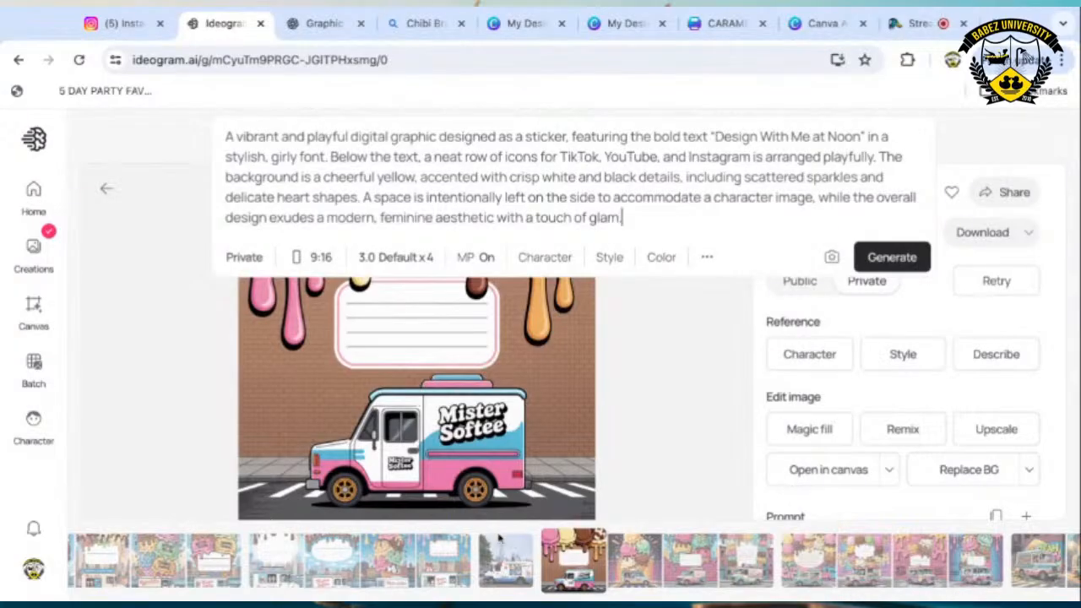
left_click(517, 560)
left_click(516, 559)
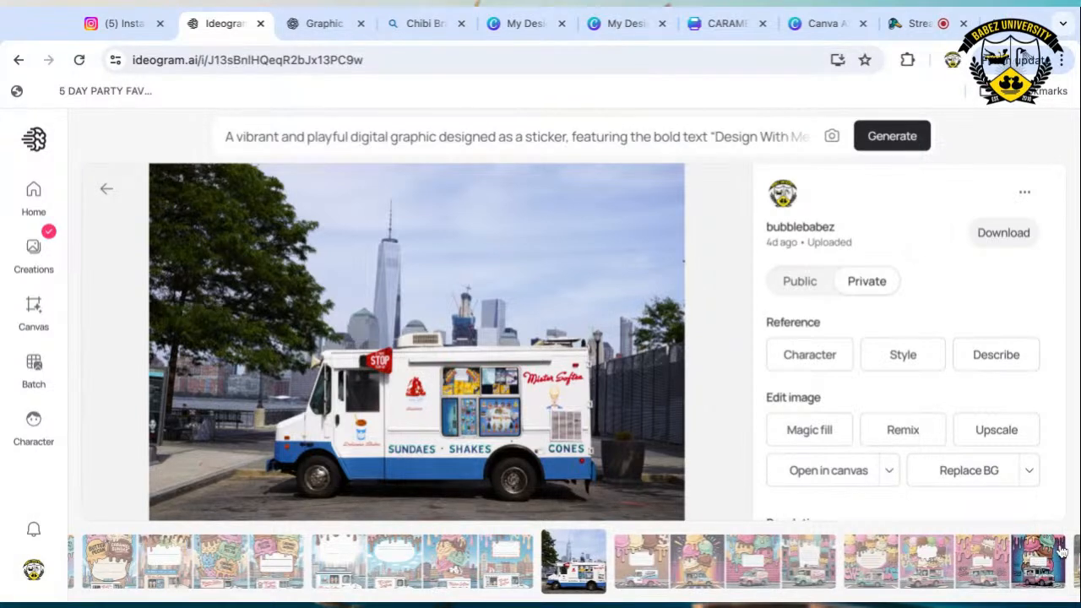
Go through the square Mister Softee covers that follow the uploaded truck photo, comparing their scoops, drips and backgrounds.
key("Right")
key("Right")
key("Right")
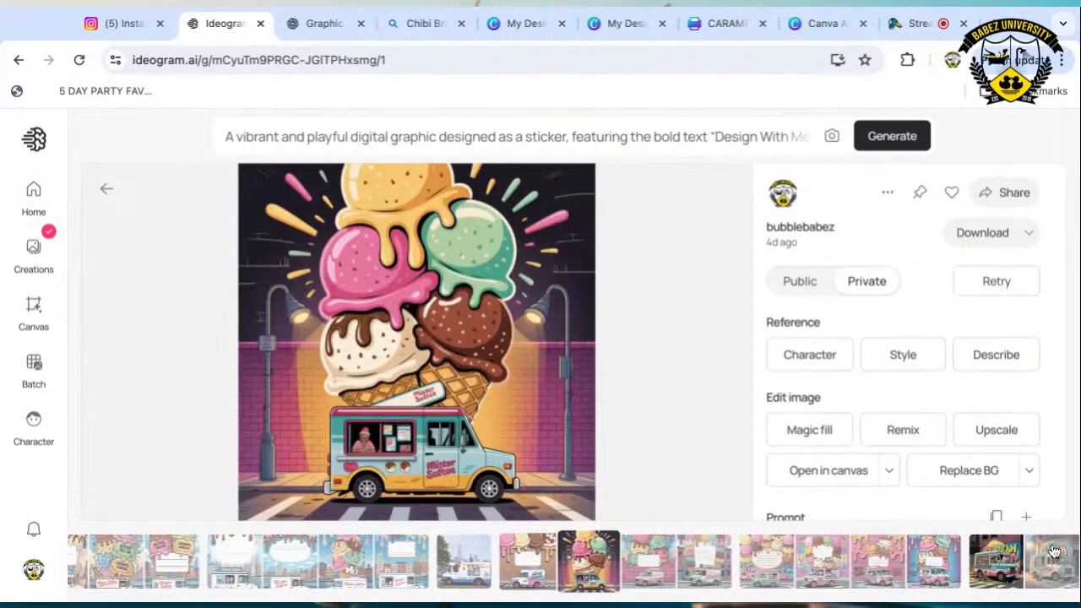
key("Right")
key("Right")
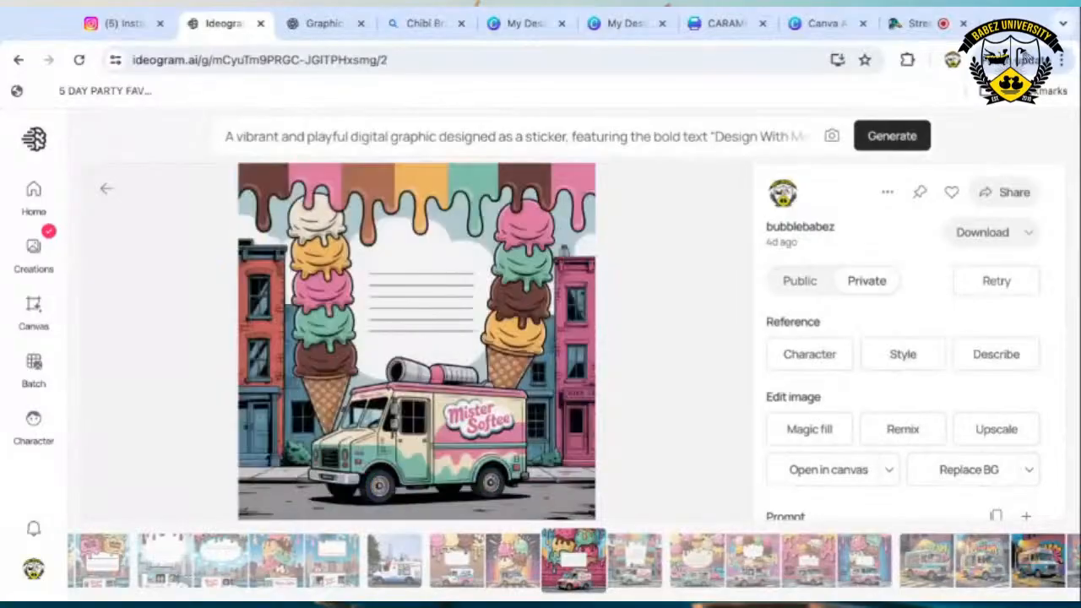
Review the square ice cream truck covers with graffiti walls, piled scoops and lined name boxes.
key("Right")
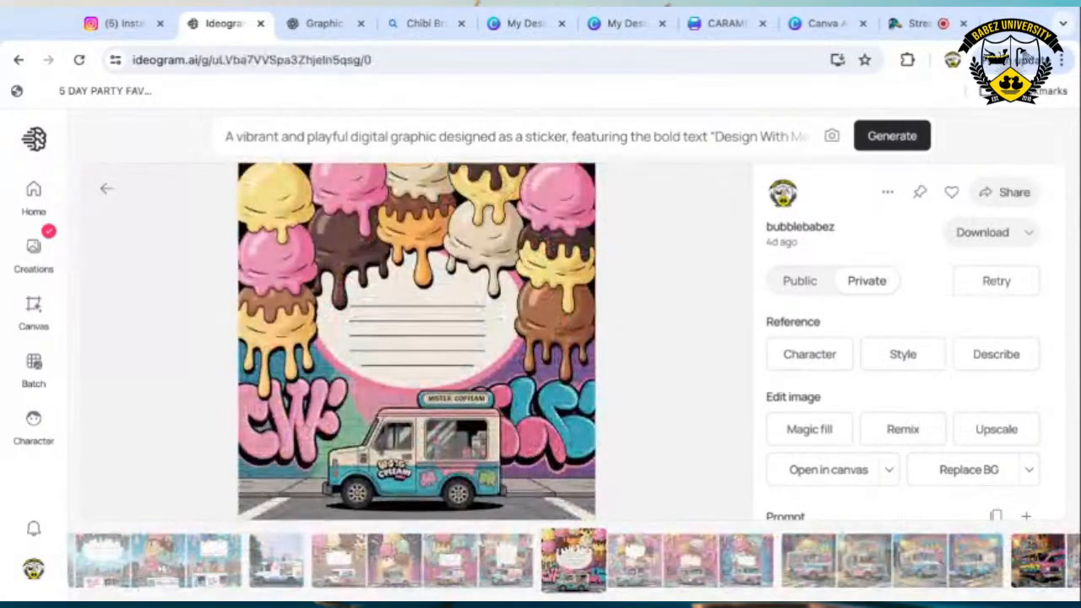
key("Right")
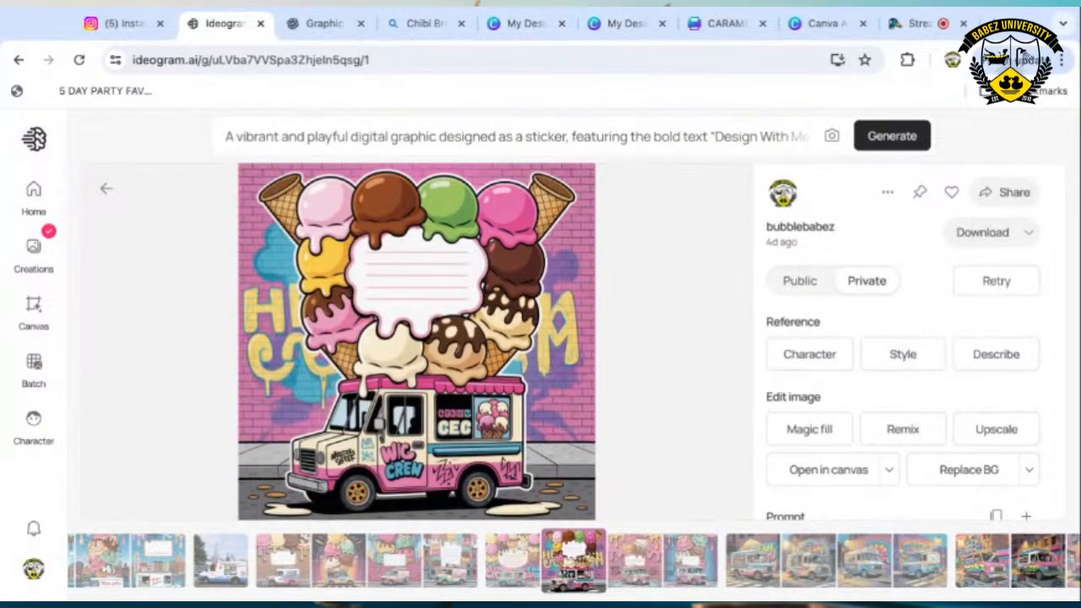
key("Right")
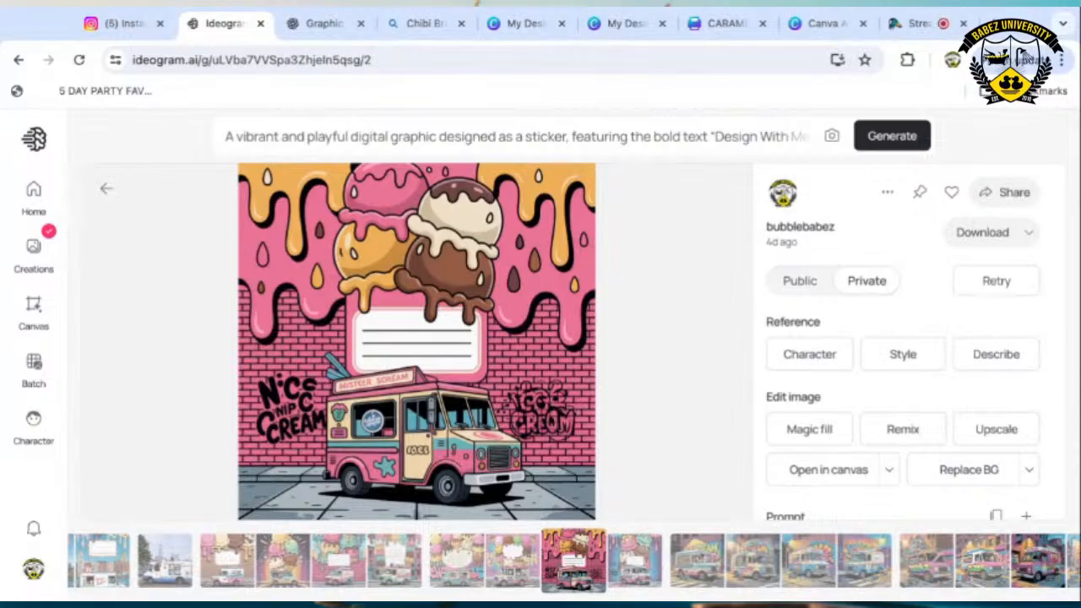
key("Right")
View the street-scene ice cream trucks with graffiti, boomboxes and spray cans, up to the last one before the chibi characters.
key("Right")
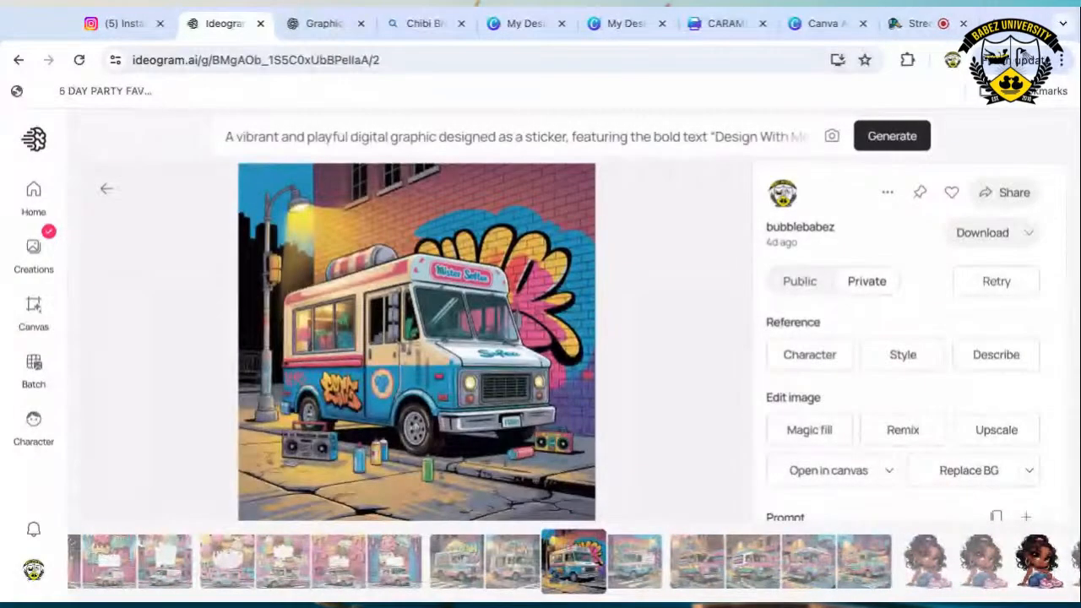
key("Right")
key("Right")
key("Right")
key("Right")
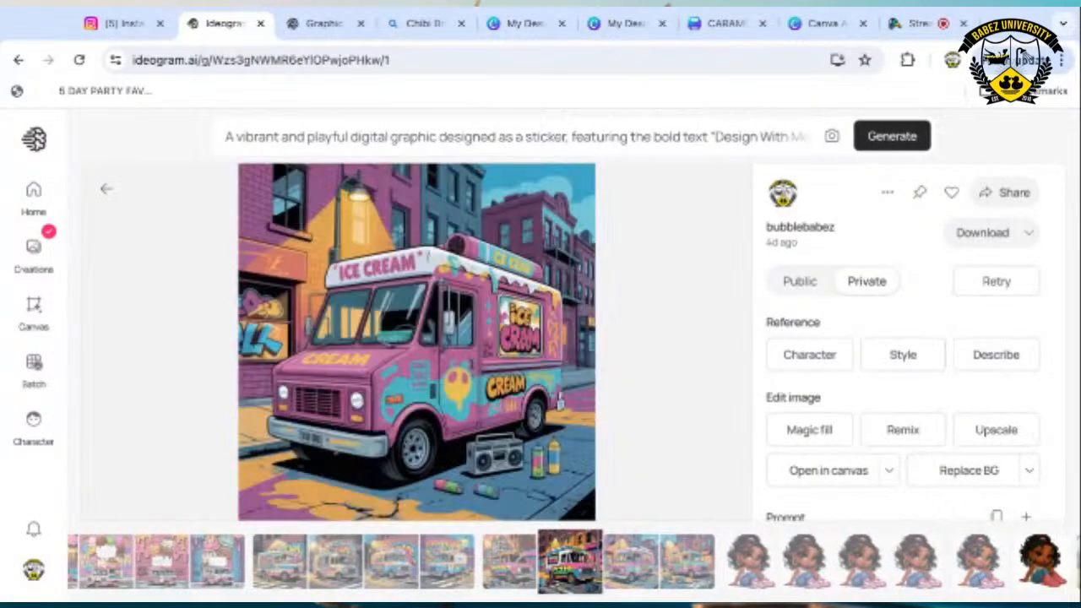
key("Right")
key("Right")
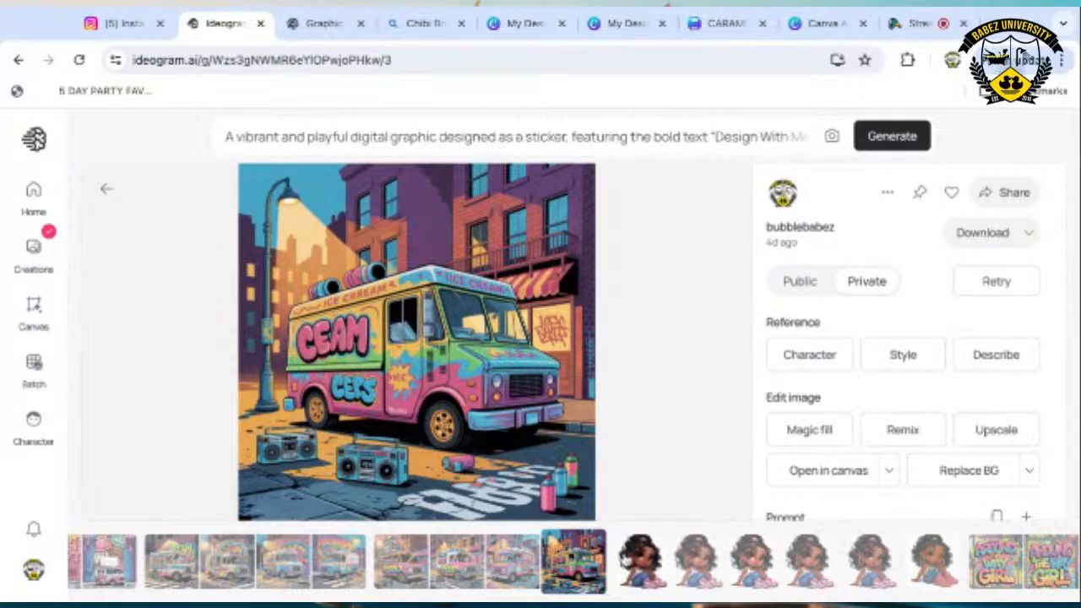
Compare the Magic Fill version of the seated chibi girl in overalls with the uploaded original character.
left_click(633, 558)
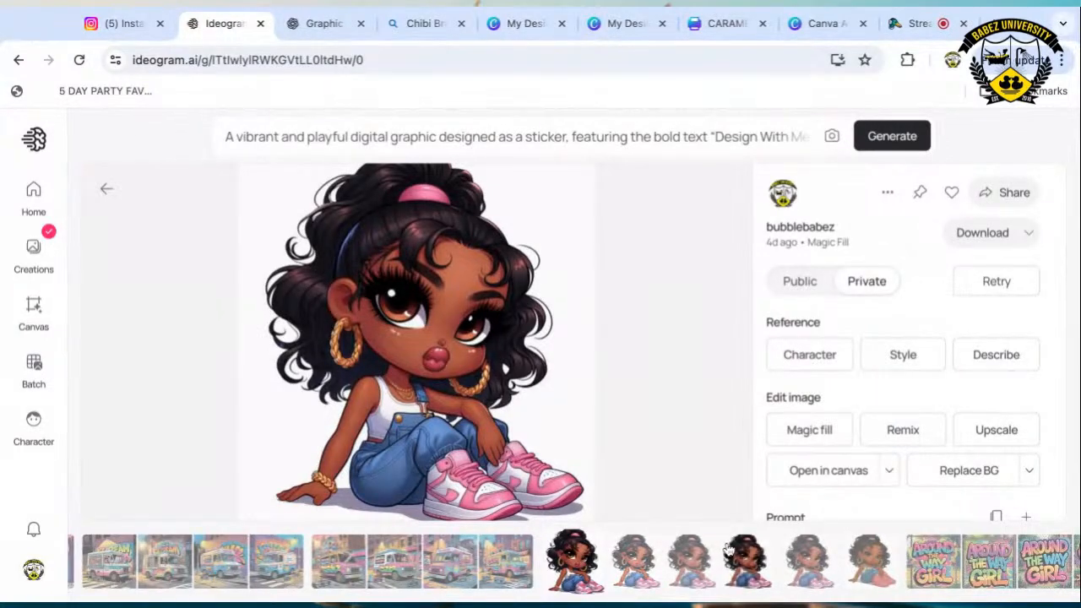
left_click(874, 559)
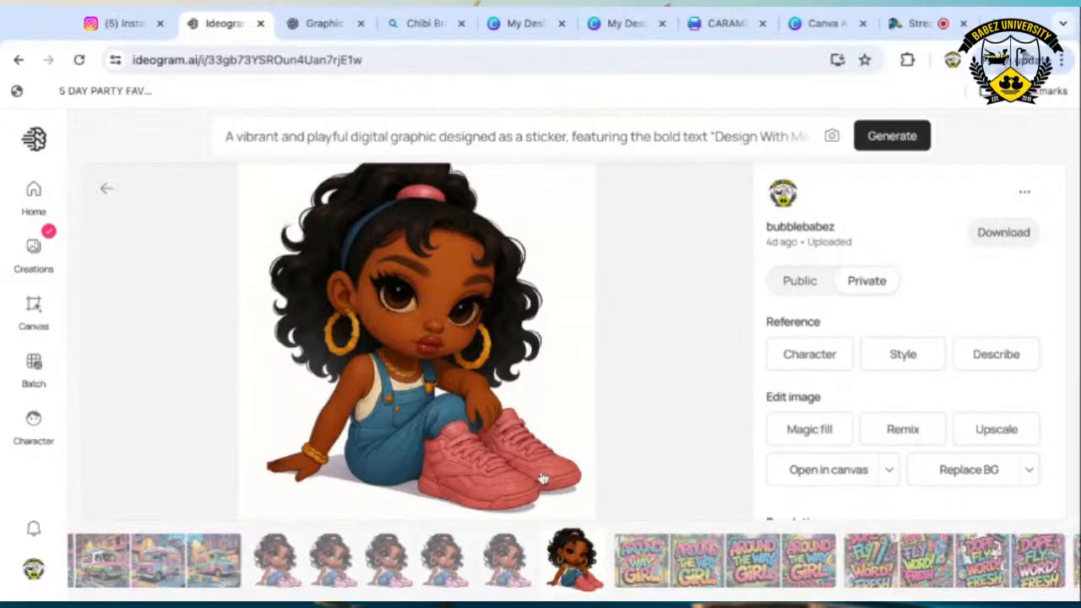
View each of the four "Around the Way Girl" graffiti fence designs full size and compare them.
left_click(646, 561)
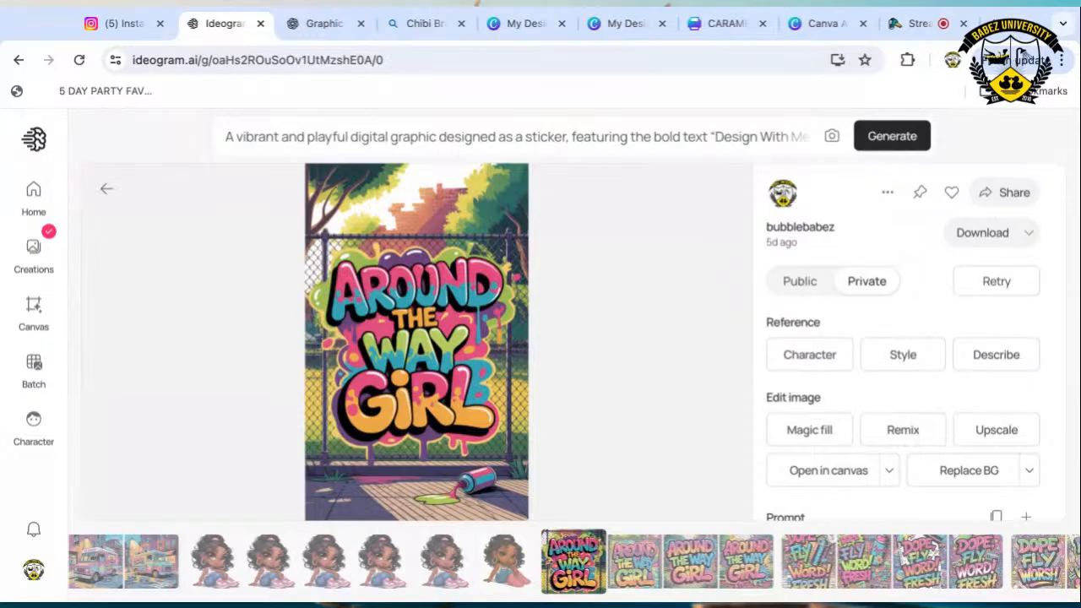
left_click(629, 559)
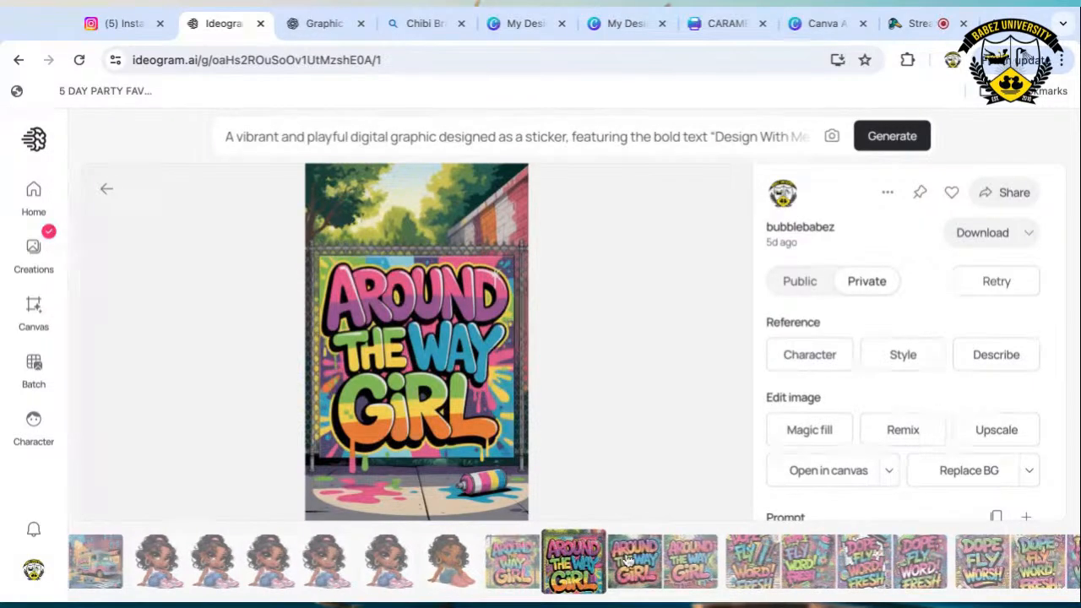
left_click(634, 562)
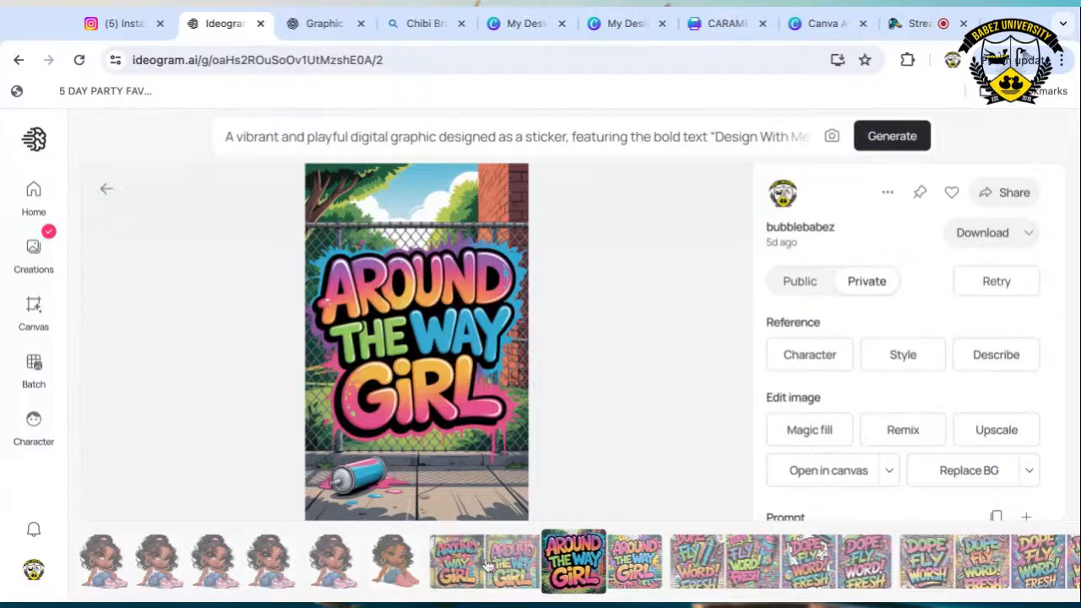
left_click(646, 571)
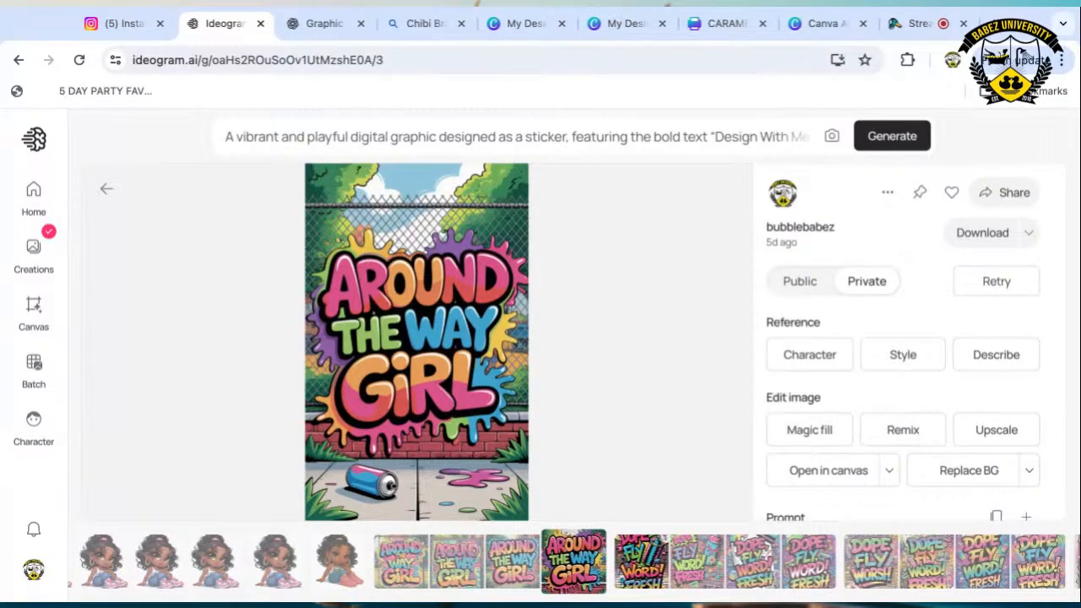
View the "Dope Fly Word! Fresh" graffiti lettering designs full size one after another and compare them.
key("Right")
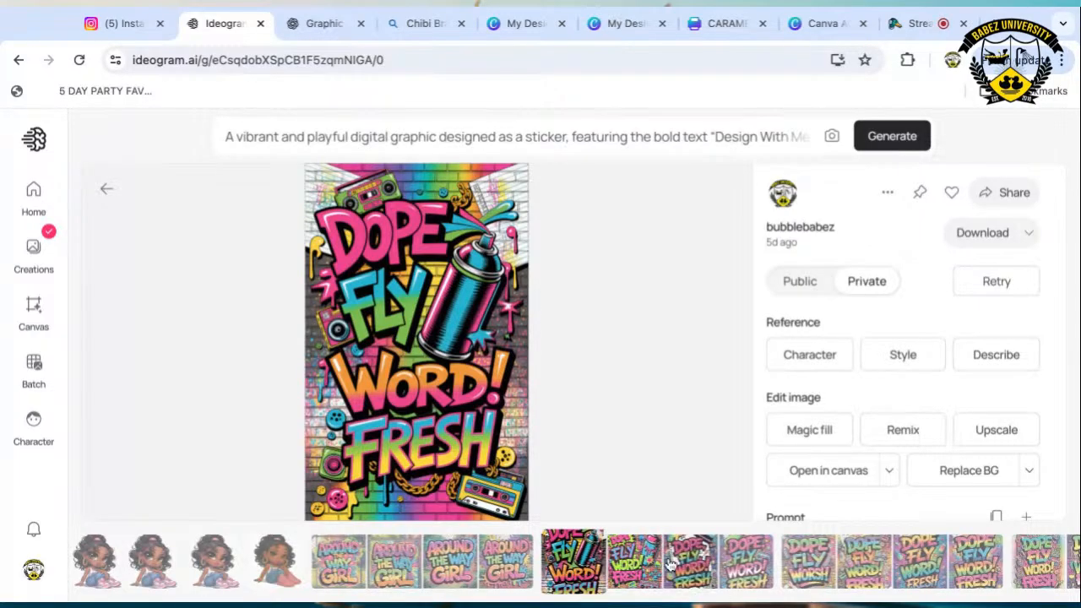
left_click(647, 572)
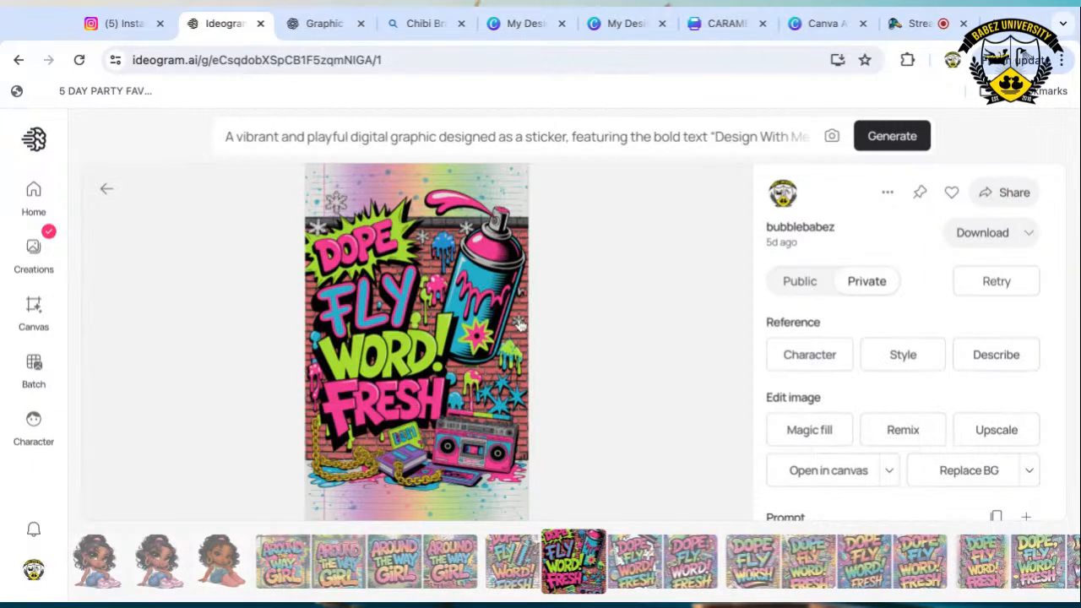
left_click(628, 549)
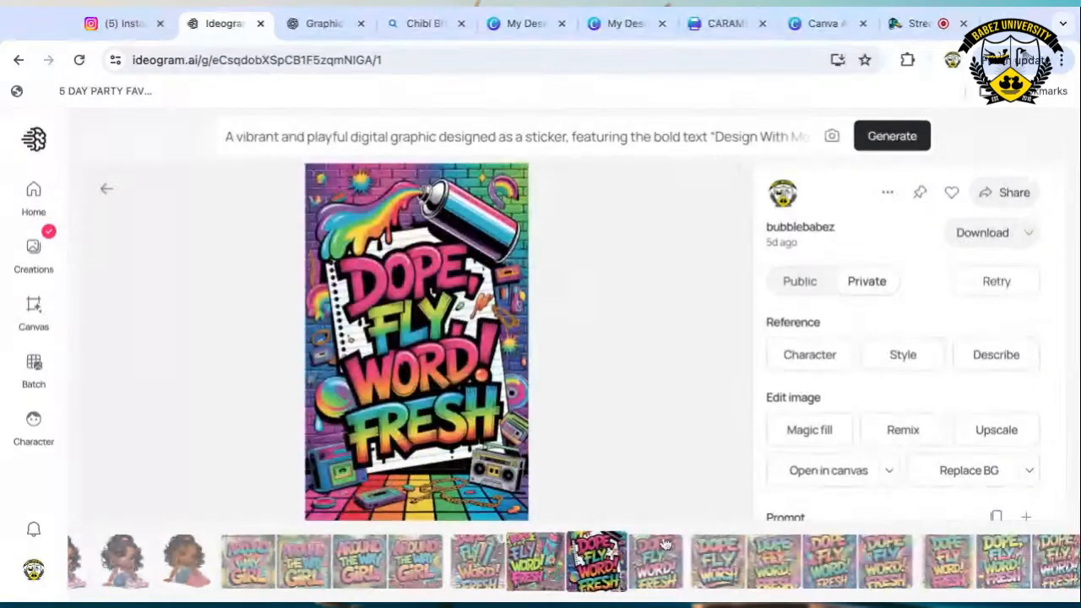
left_click(632, 572)
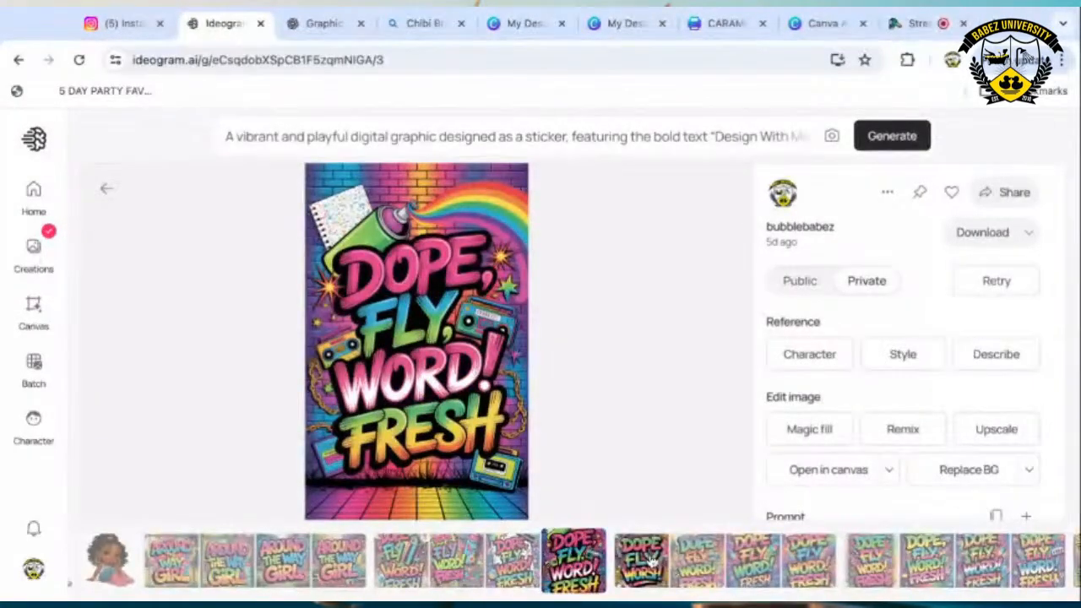
left_click(648, 574)
left_click(649, 565)
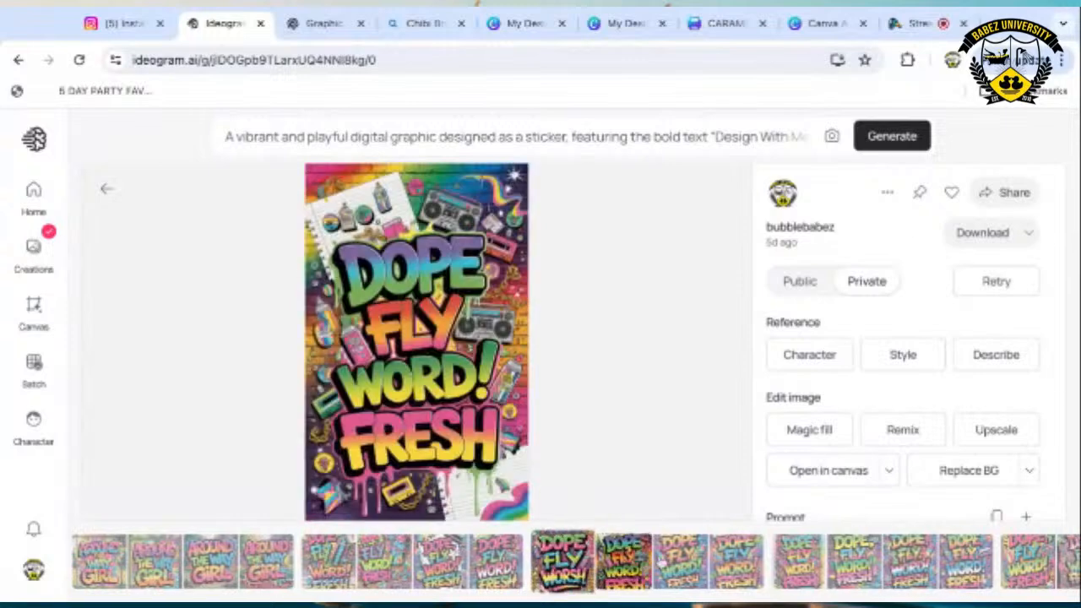
left_click(658, 564)
left_click(673, 562)
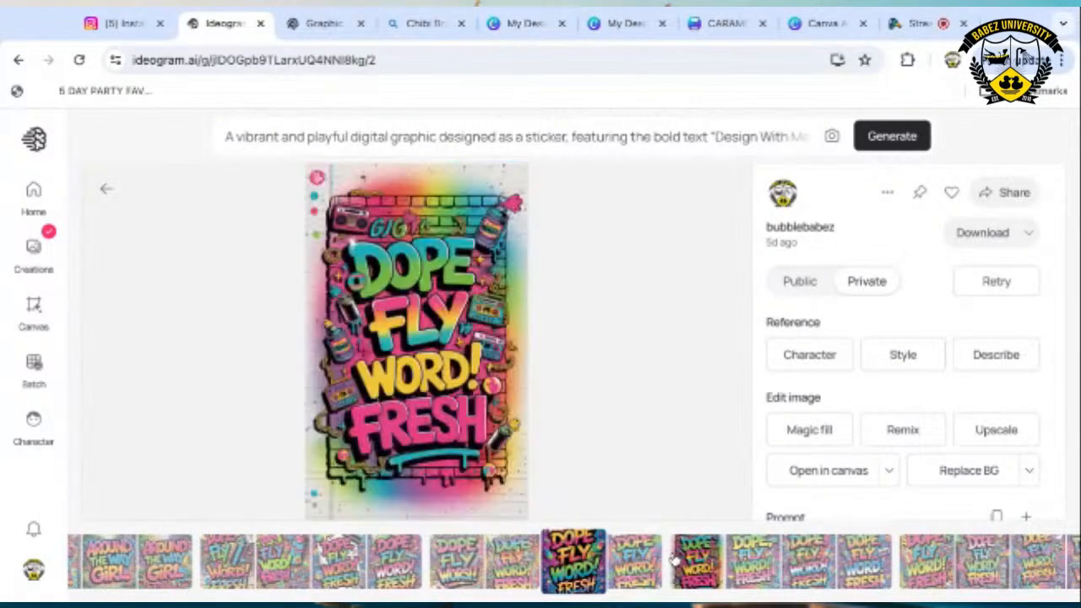
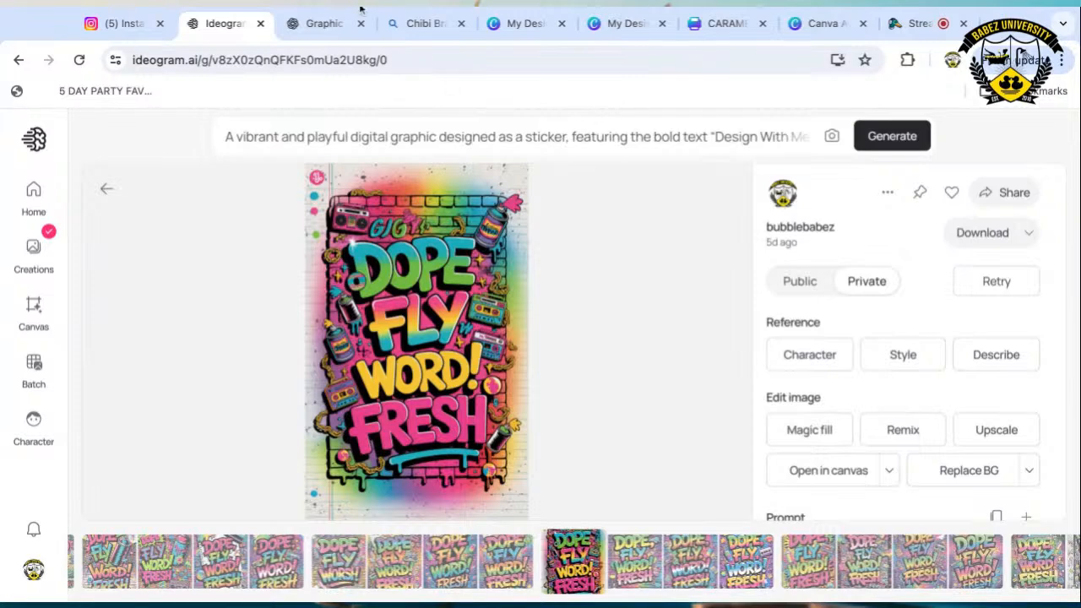
Switch to ChatGPT and open the custom GPT "Prompt Like Nikkie" with the sidebar collapsed.
left_click(312, 27)
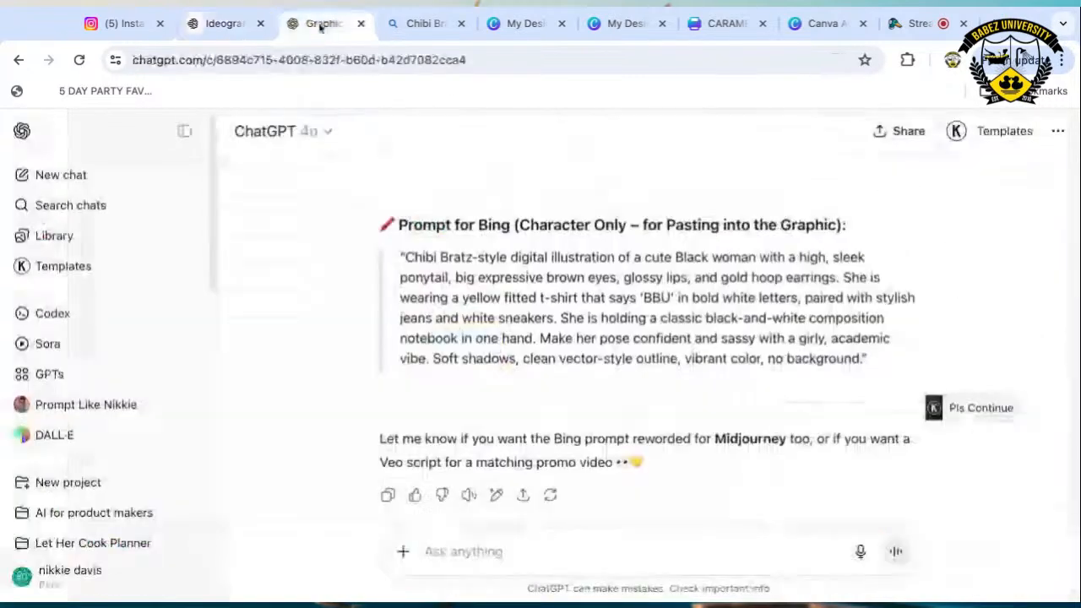
scroll(667, 374, "down", 2)
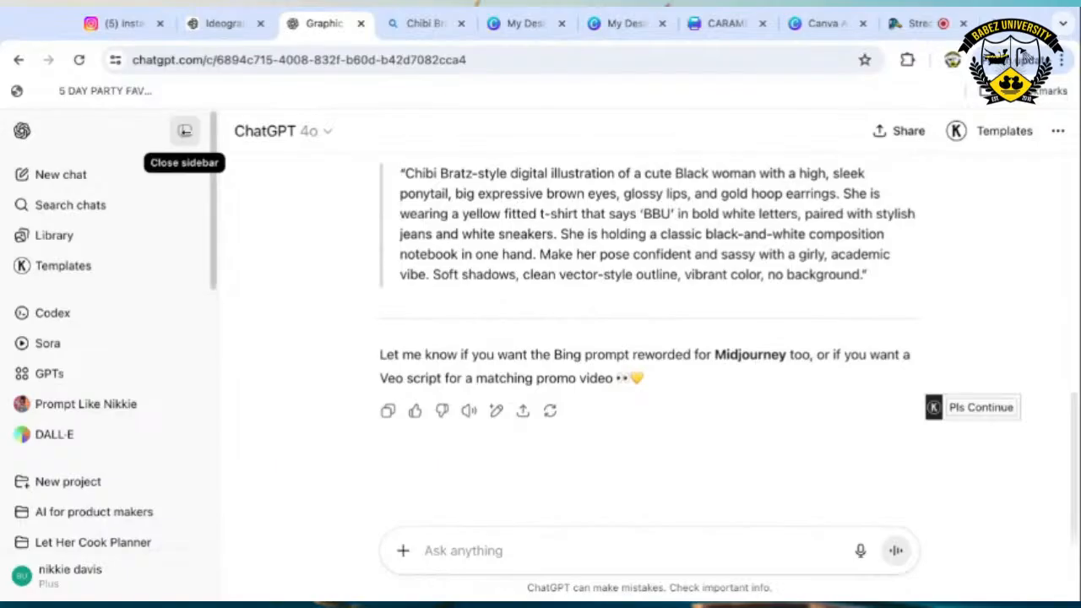
left_click(185, 130)
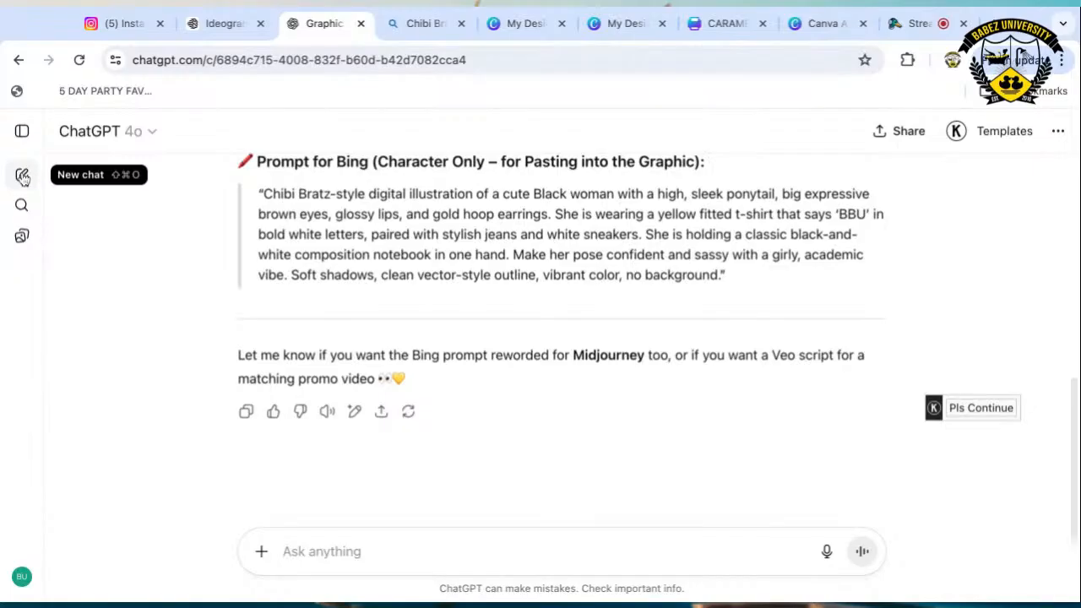
left_click(22, 131)
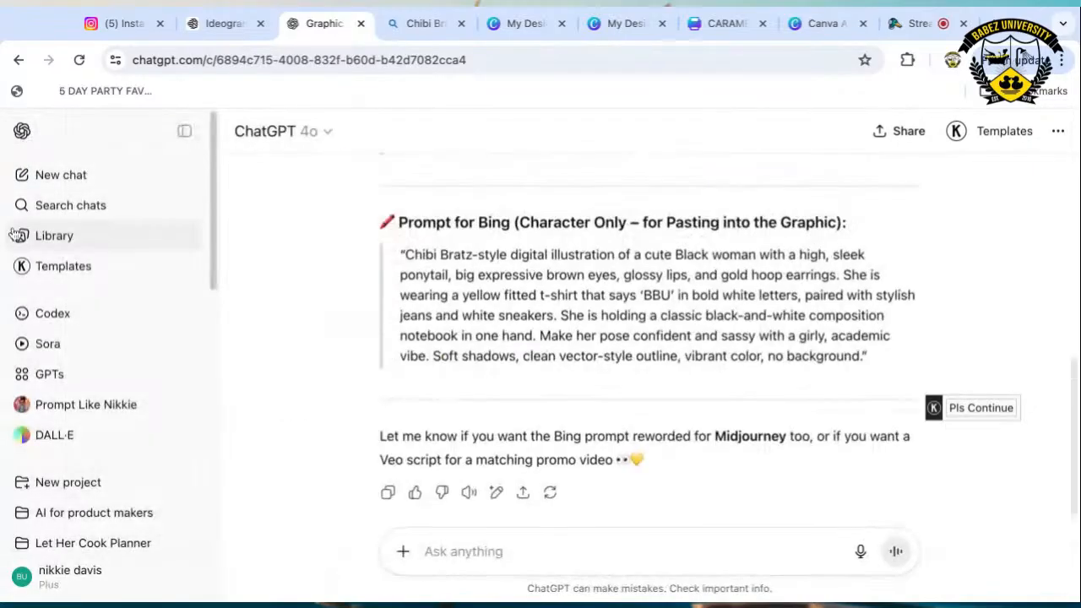
left_click(80, 412)
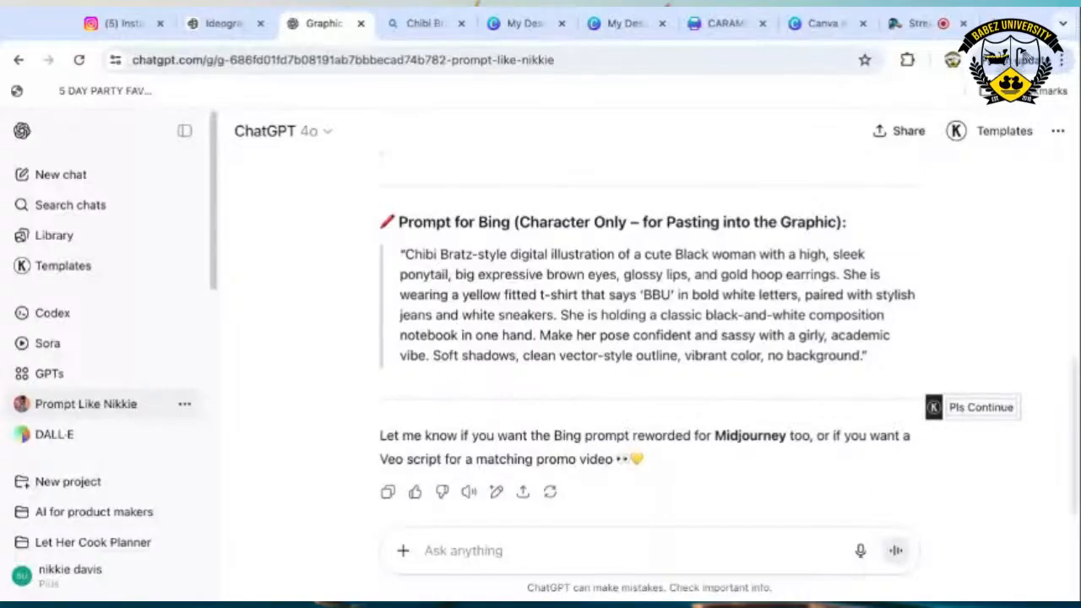
left_click(83, 408)
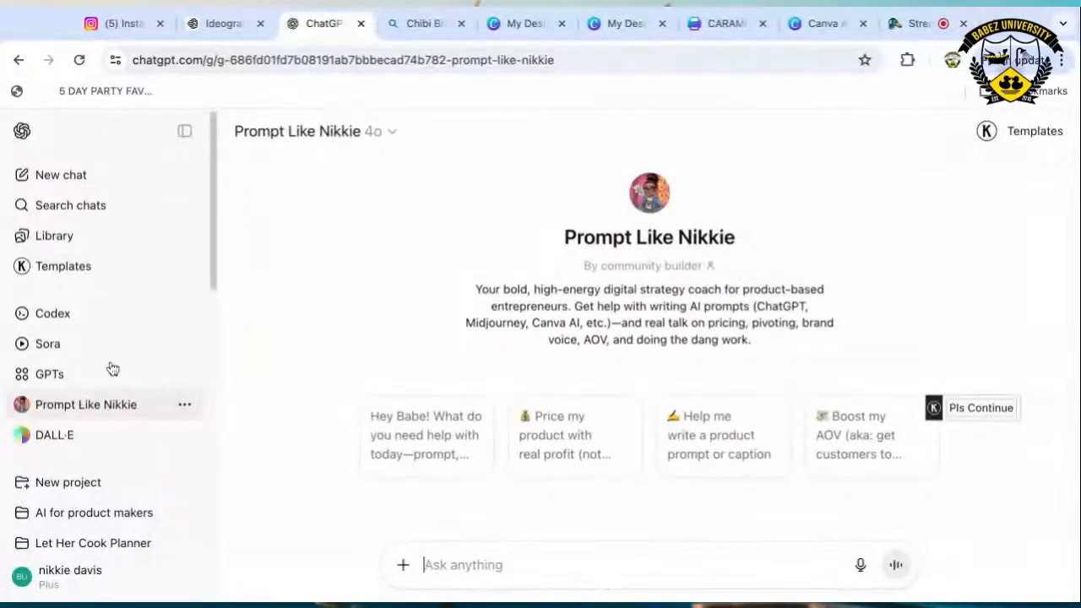
left_click(184, 131)
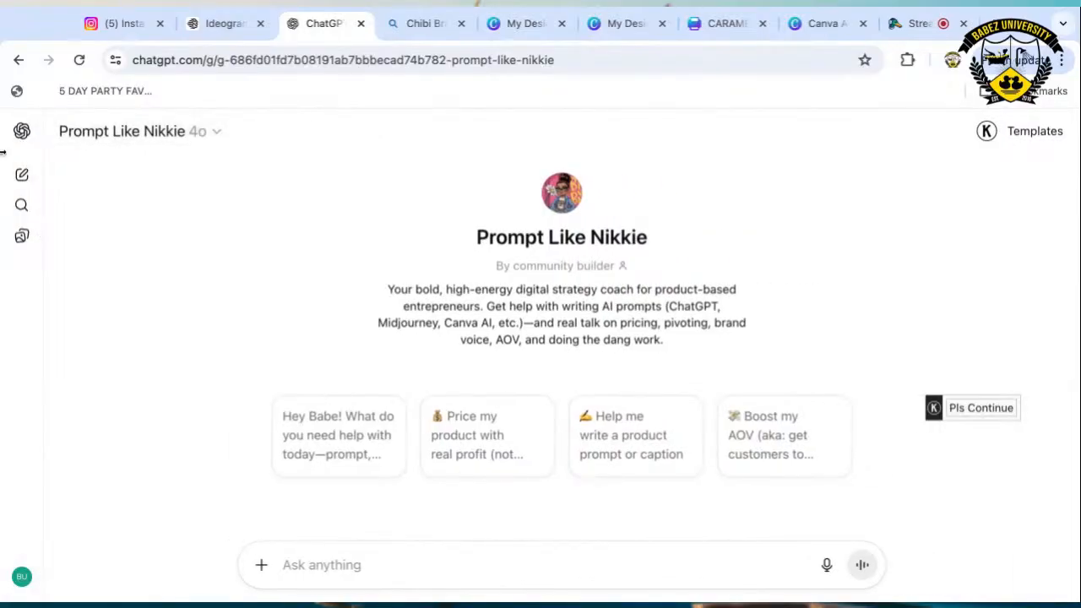
left_click(82, 599)
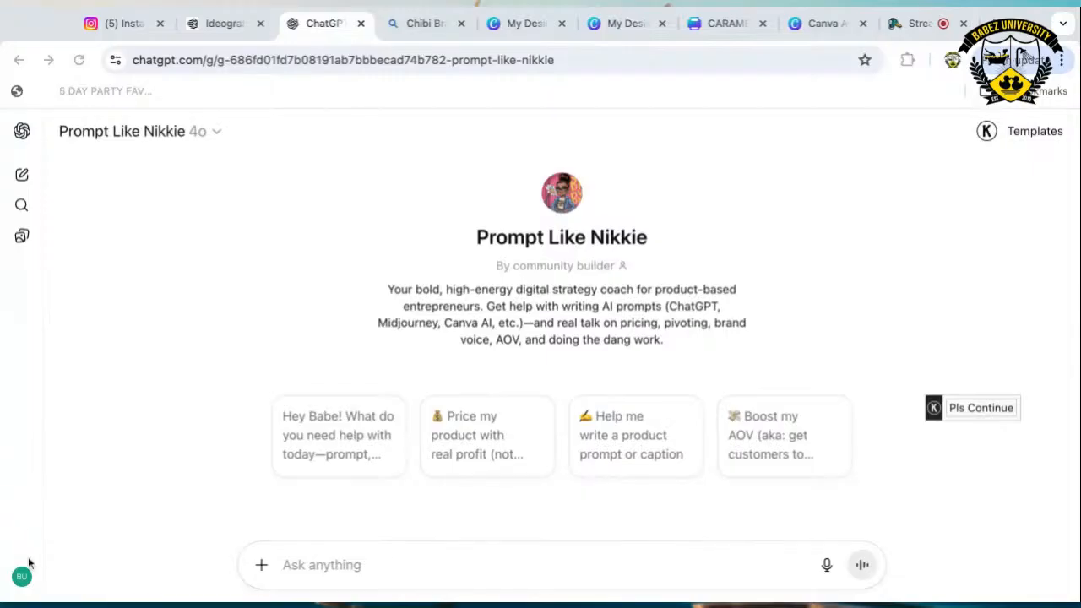
Begin a message reading "hey chat, i need some help for a design for a composition notebook cover".
left_click(305, 574)
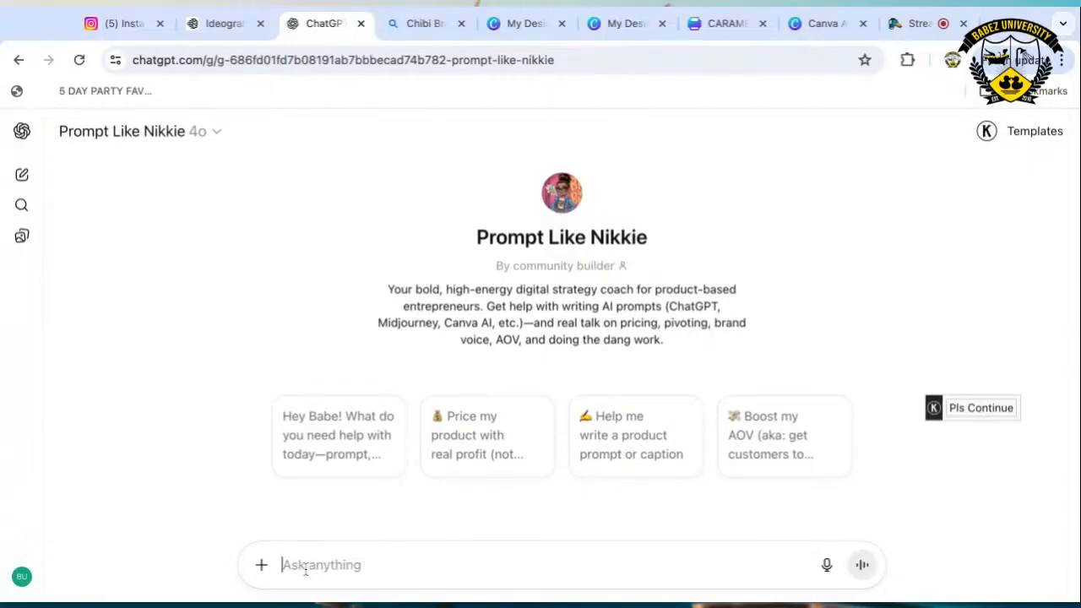
type("hey dcha")
key("BackSpace")
key("BackSpace")
key("BackSpace")
key("BackSpace")
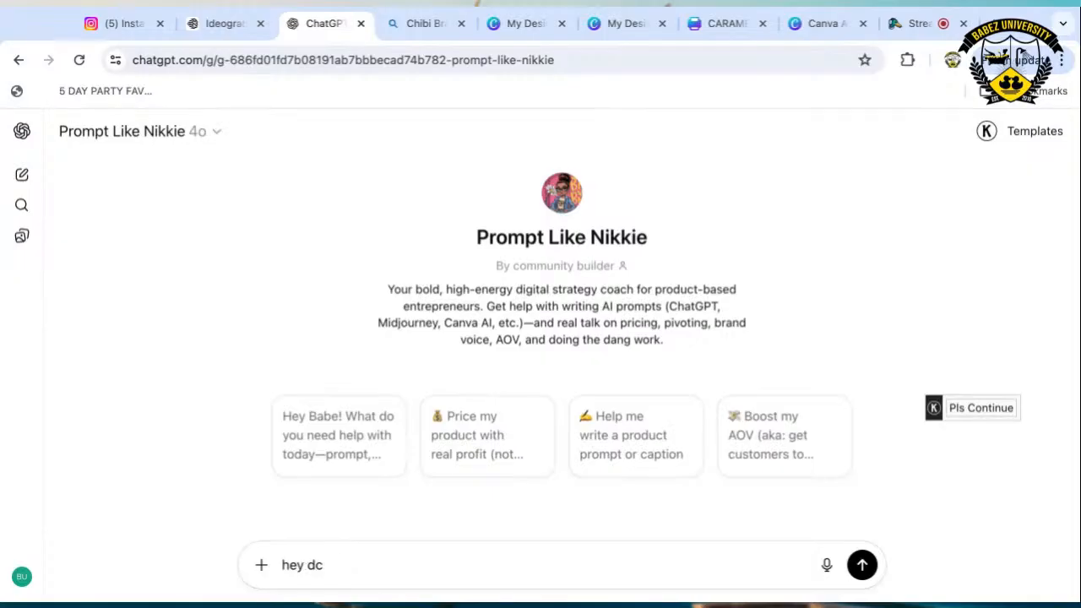
type("chat")
key("BackSpace")
type(", i need some help ")
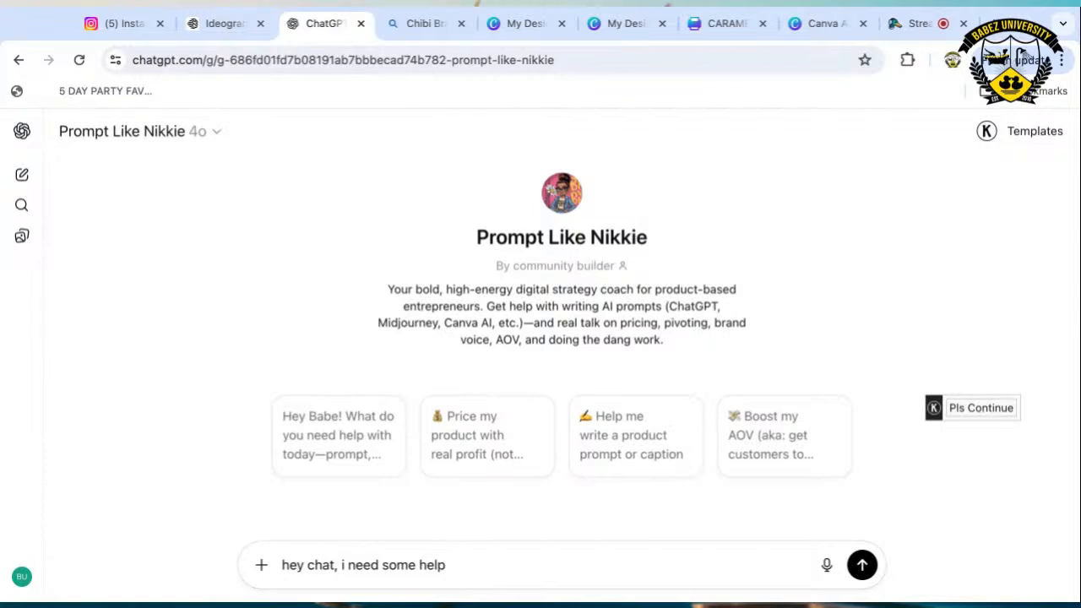
type("for a design for a c")
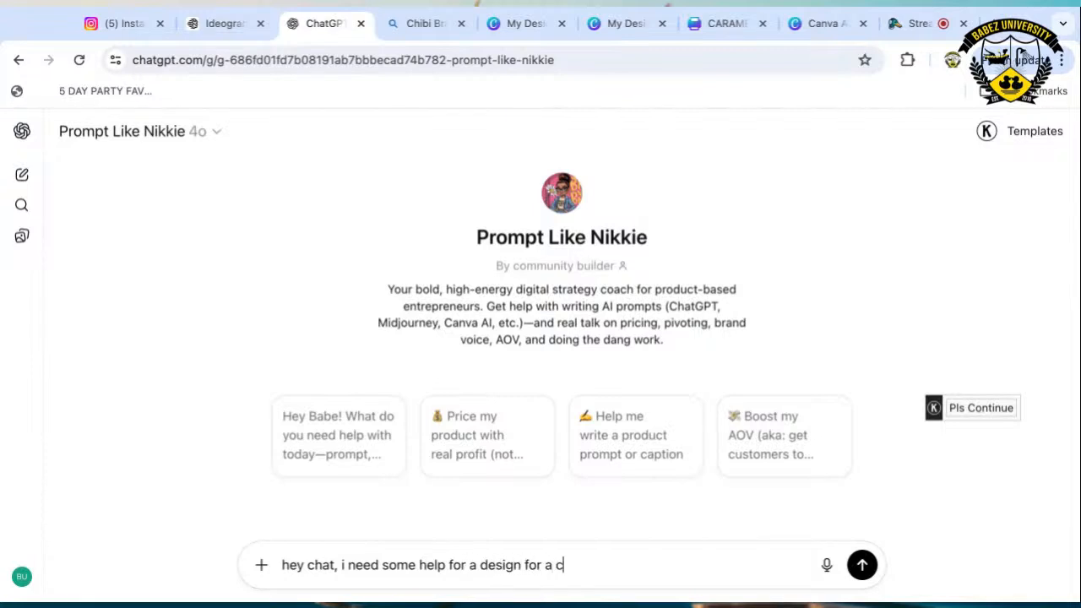
type("omposition ")
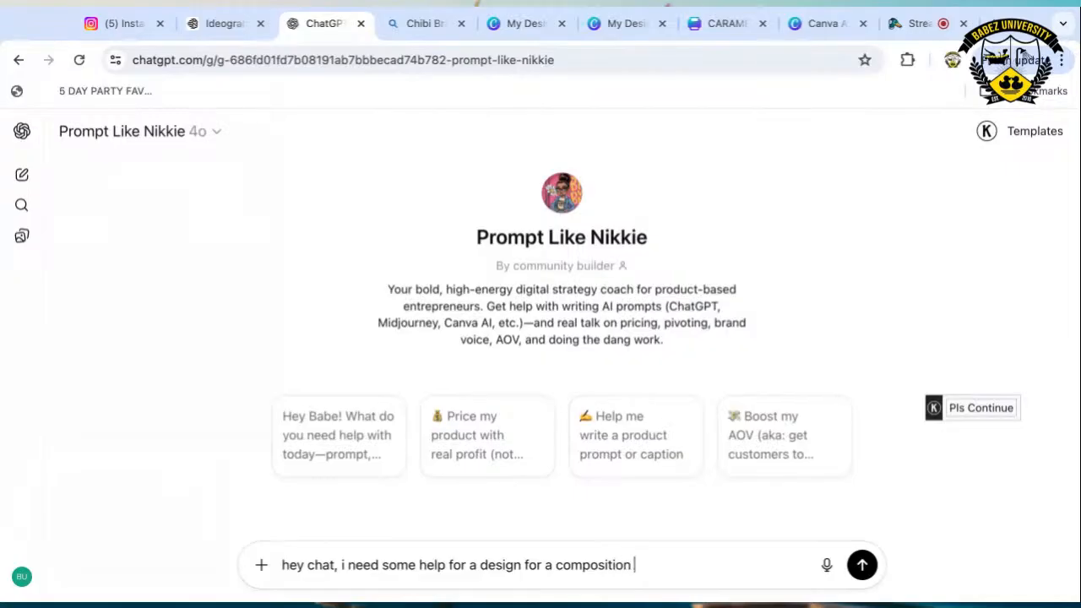
type("cover")
left_click(635, 565)
type("notebook")
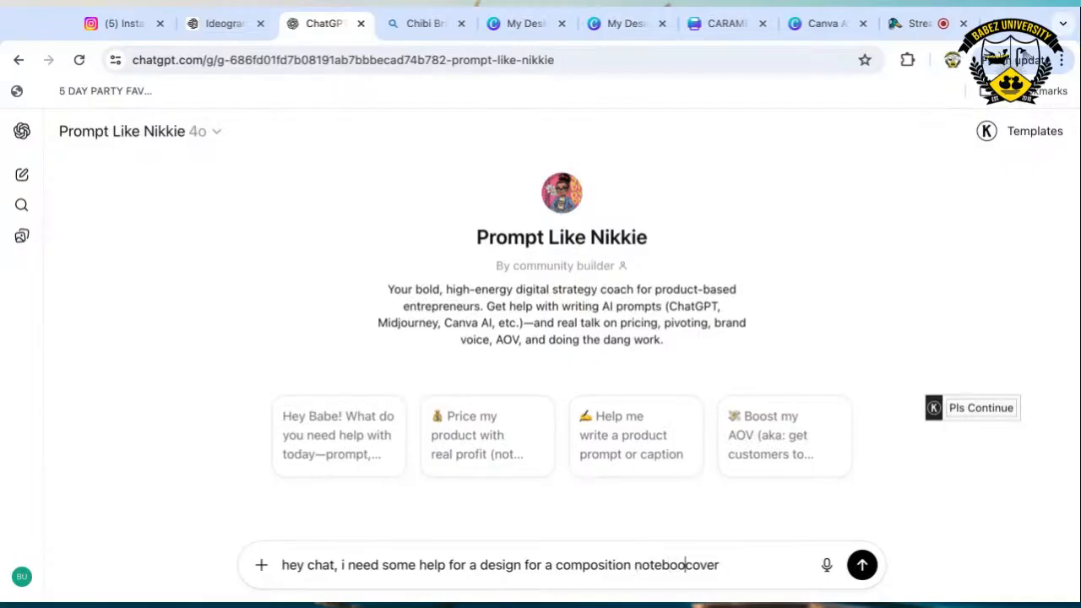
Continue the message with ", the idea i have is to create a scrapbook inspired background that represents all things sisterhood".
left_click(748, 564)
type(", the idea i have i")
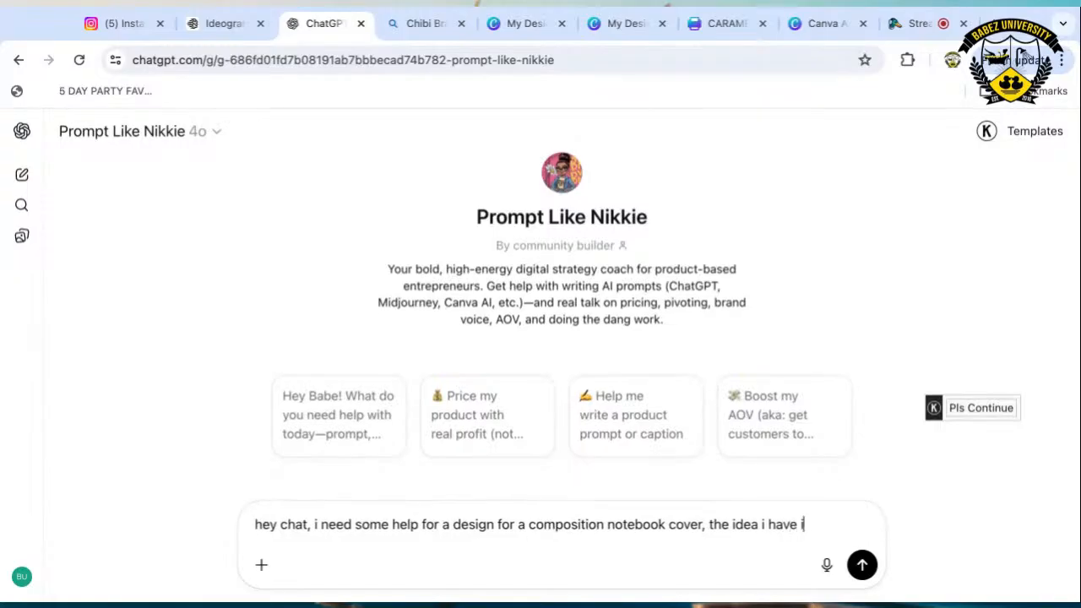
type("s to create a s")
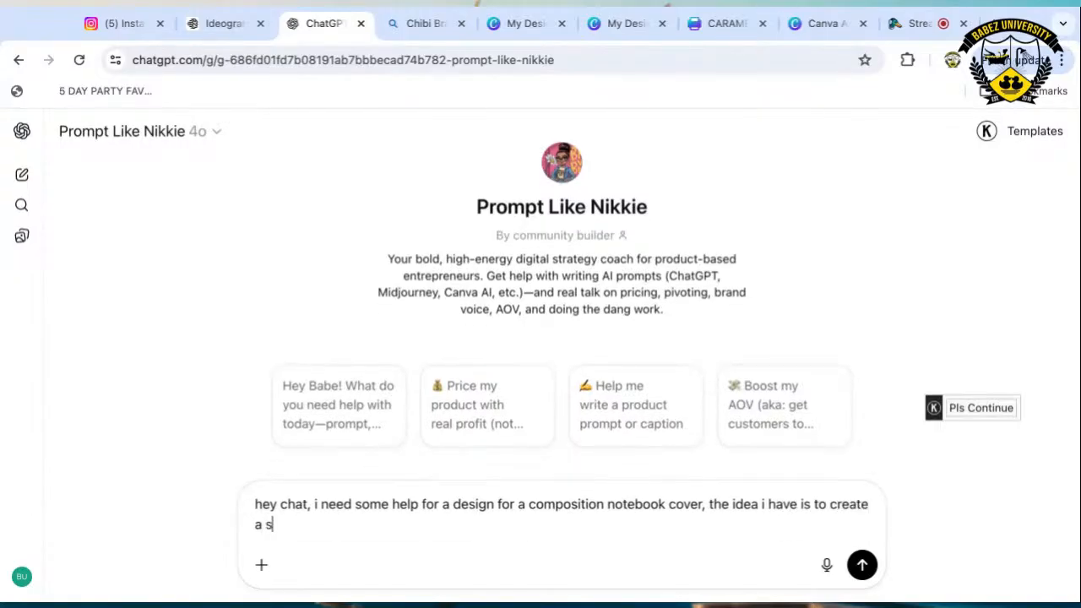
type("crapbook insp")
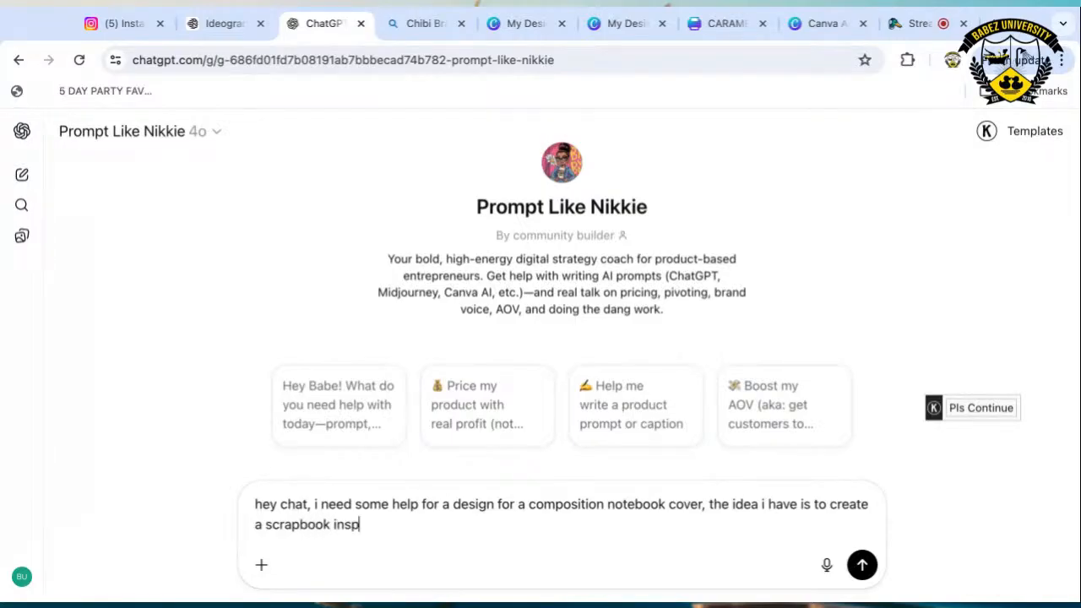
type("ired backgrou")
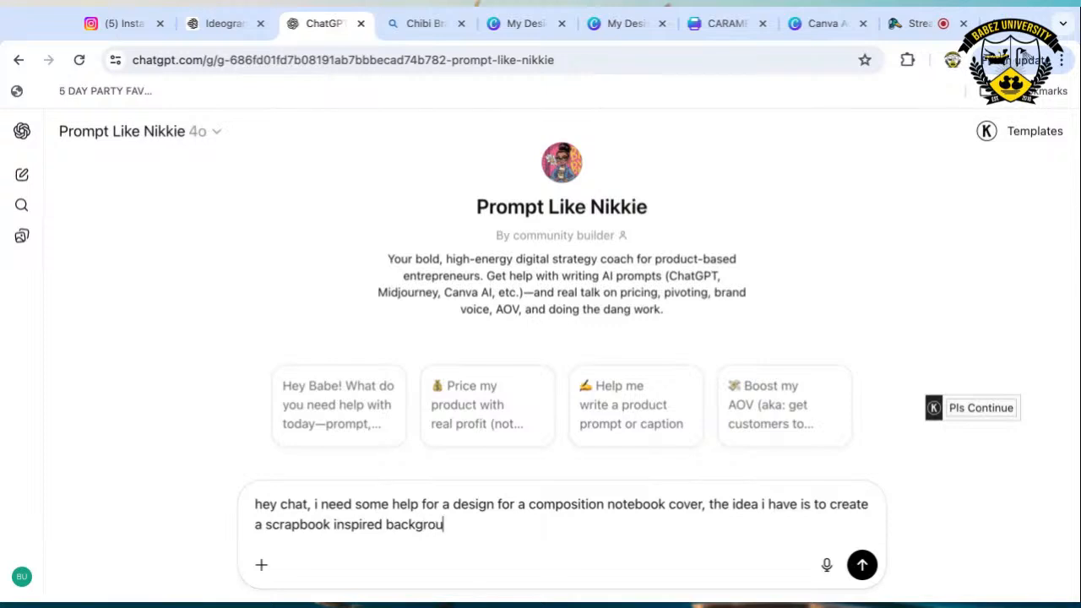
type("nd that rep")
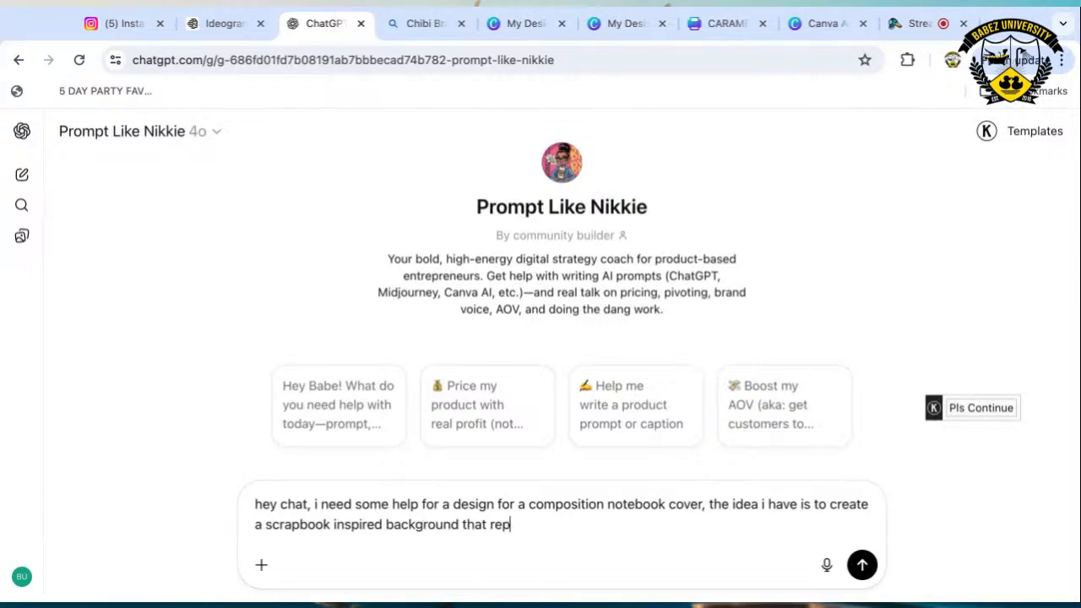
type("resents all thing")
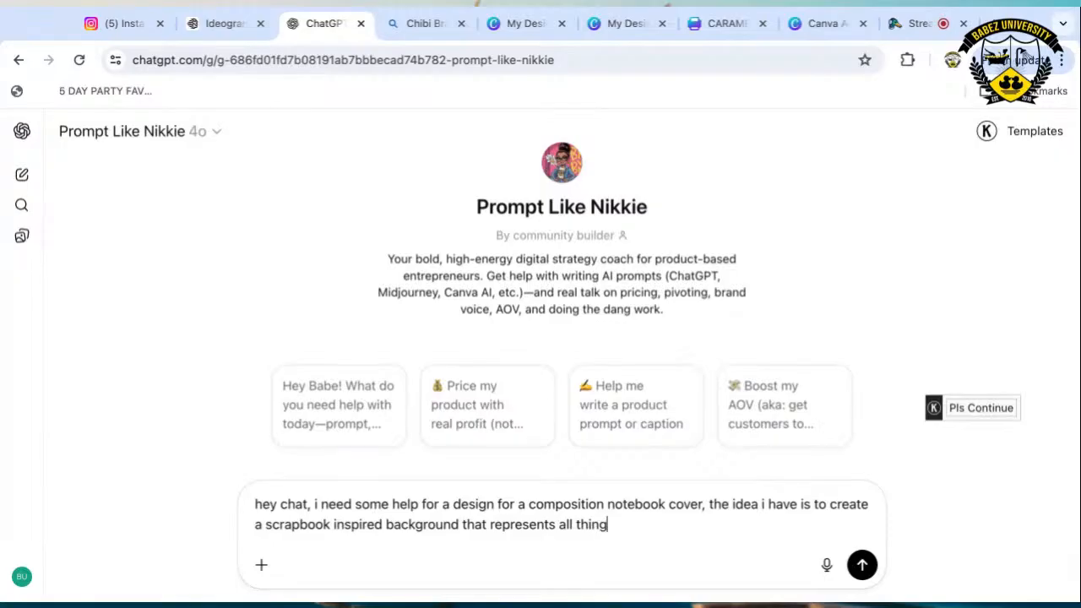
type("s sist")
key("BackSpace")
type("sterhood")
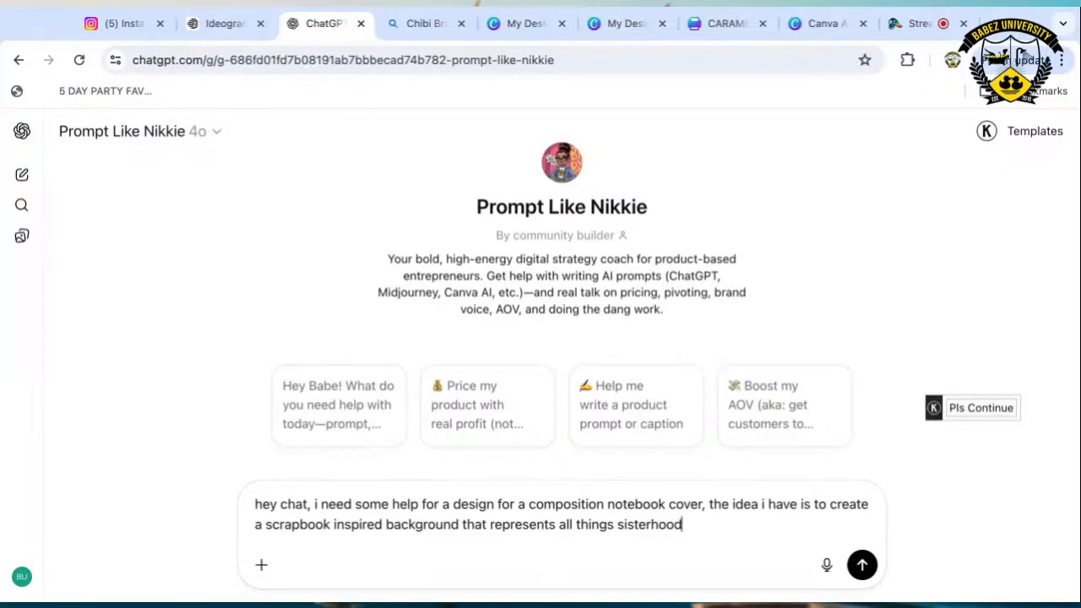
Finish the message with ", like memories etc if you have any questions or ideas to make it better please let me know" and send it.
type(",")
type("ke memories,")
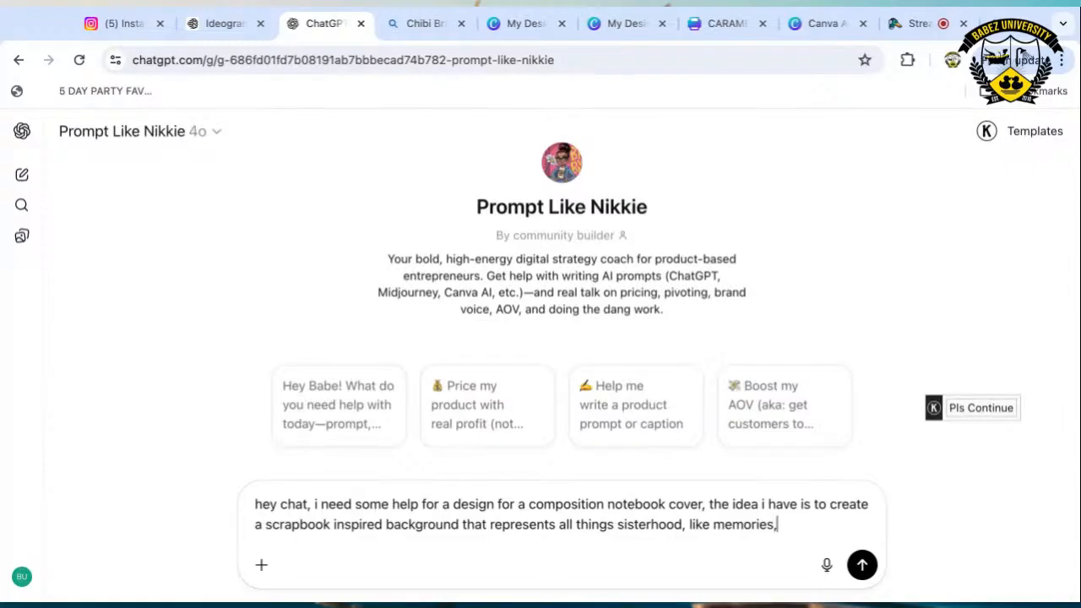
key("BackSpace")
key("BackSpace")
key("BackSpace")
key("BackSpace")
type("s etc")
type("if you have any ")
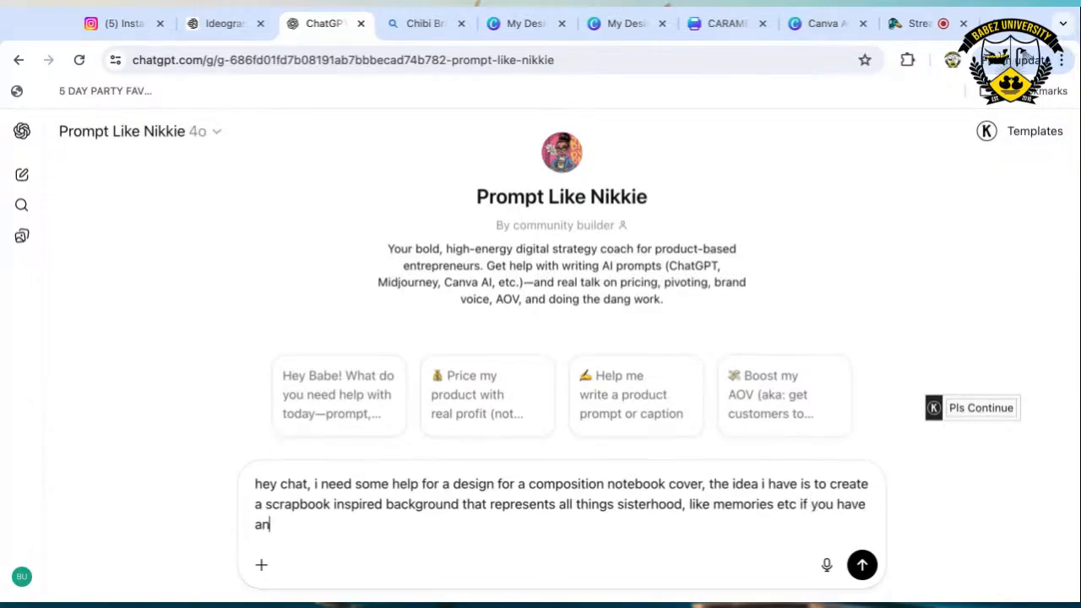
type("questions or ")
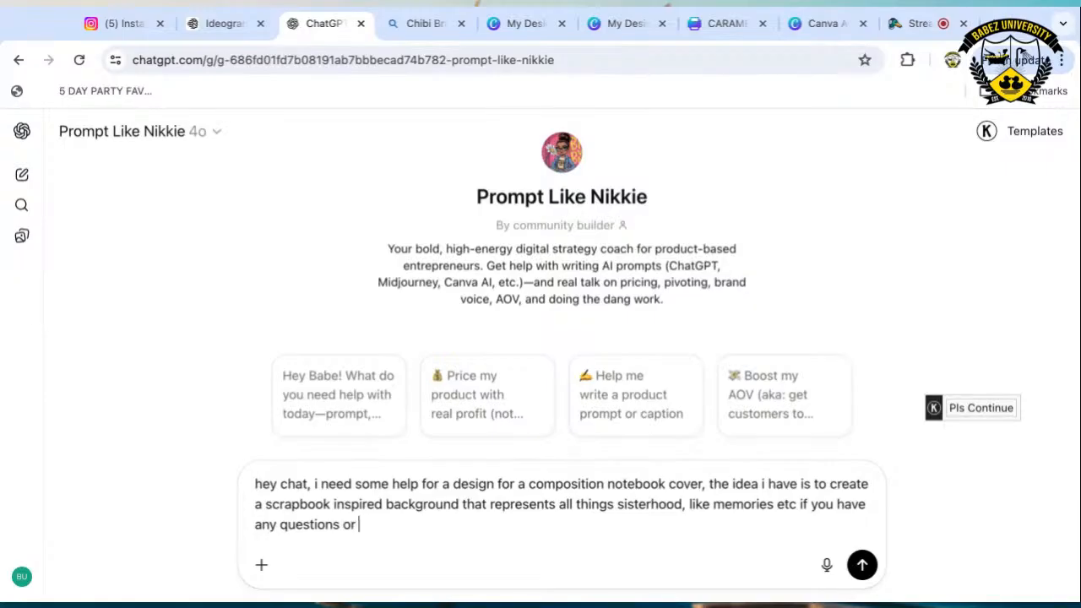
type("ideas to make ")
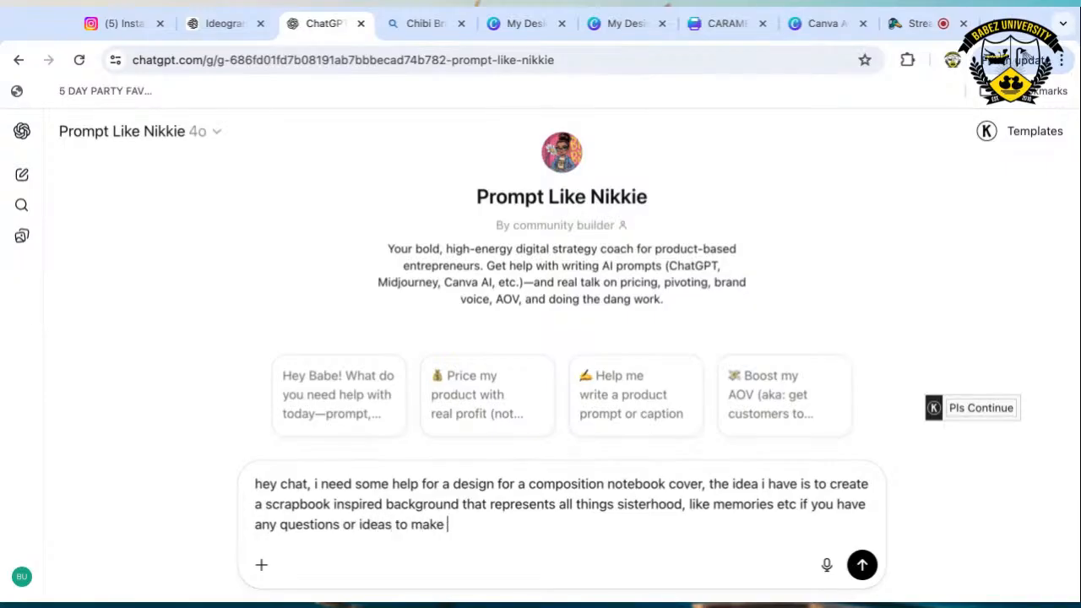
type("it better please let me know")
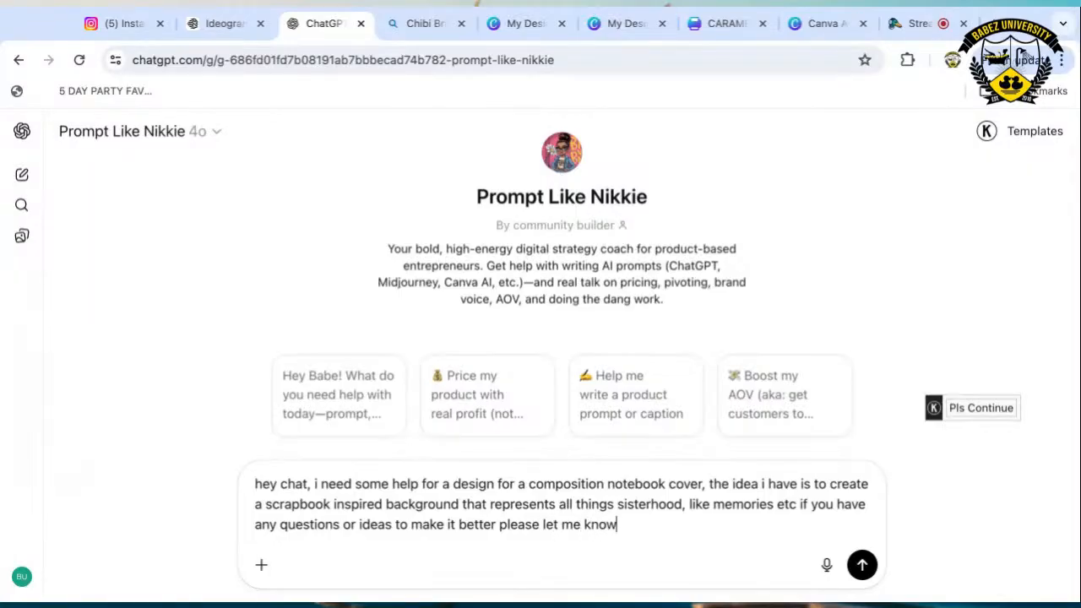
key("Return")
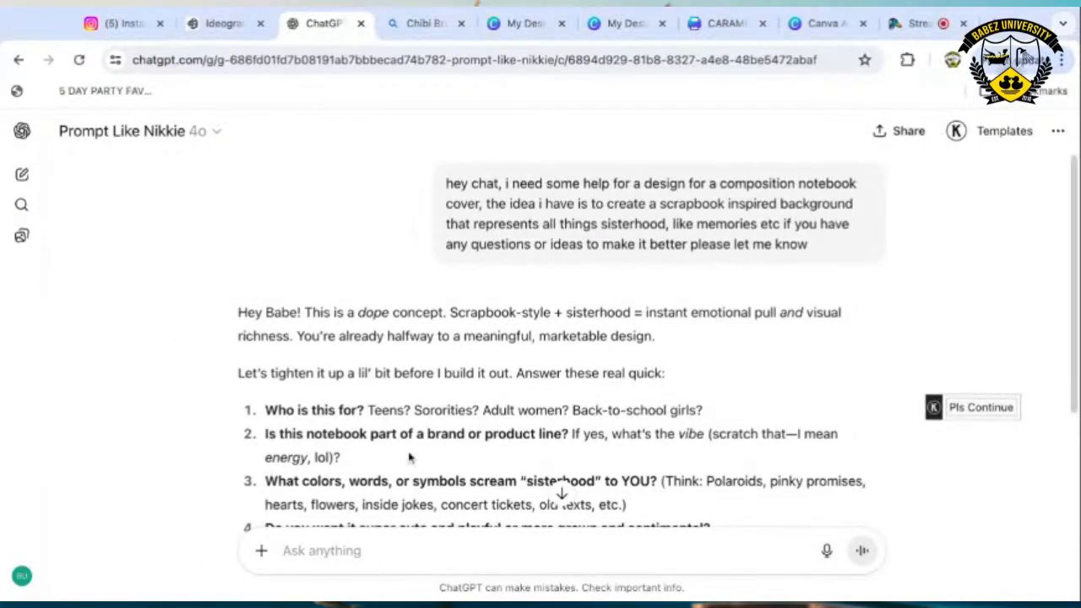
Begin a reply to the GPT's design questions reading "black adult women, neutral color palette".
scroll(411, 456, "down", 2)
left_click(322, 550)
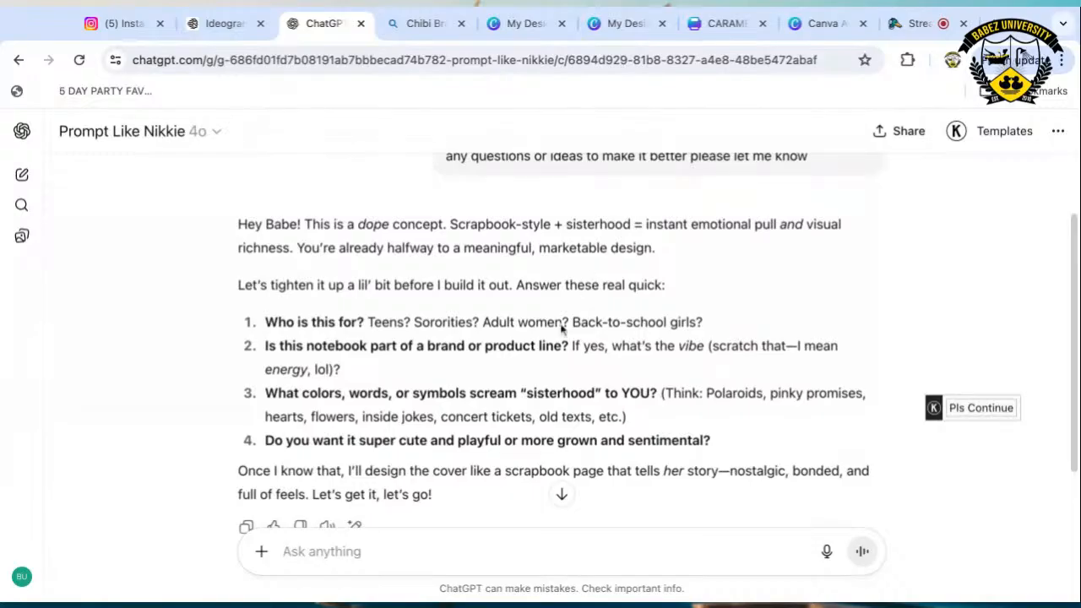
scroll(481, 329, "down", 1)
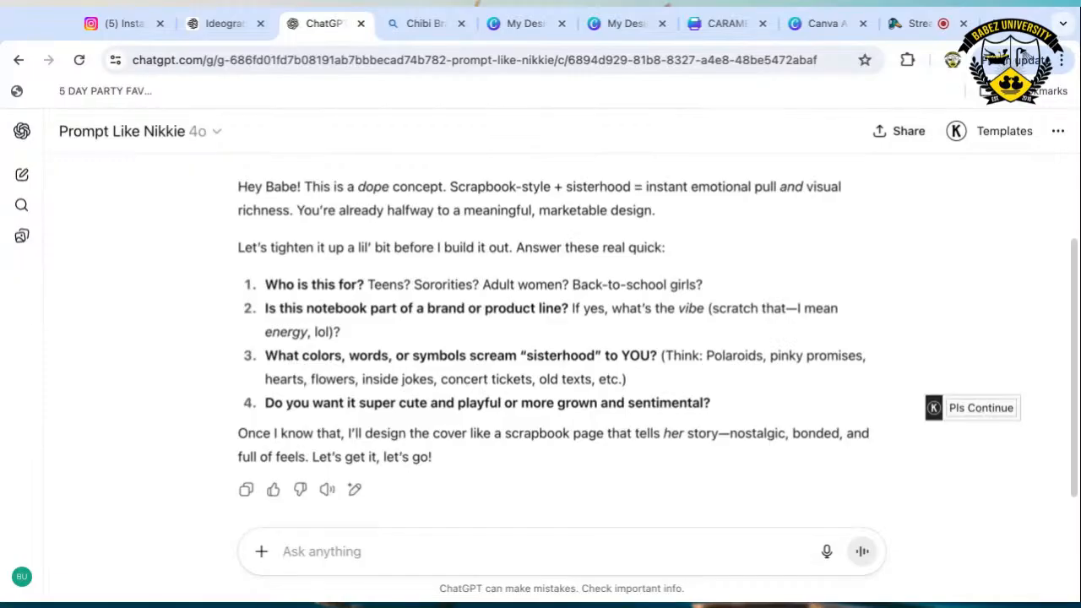
type("blasl")
key("BackSpace")
key("BackSpace")
type("ck adult ")
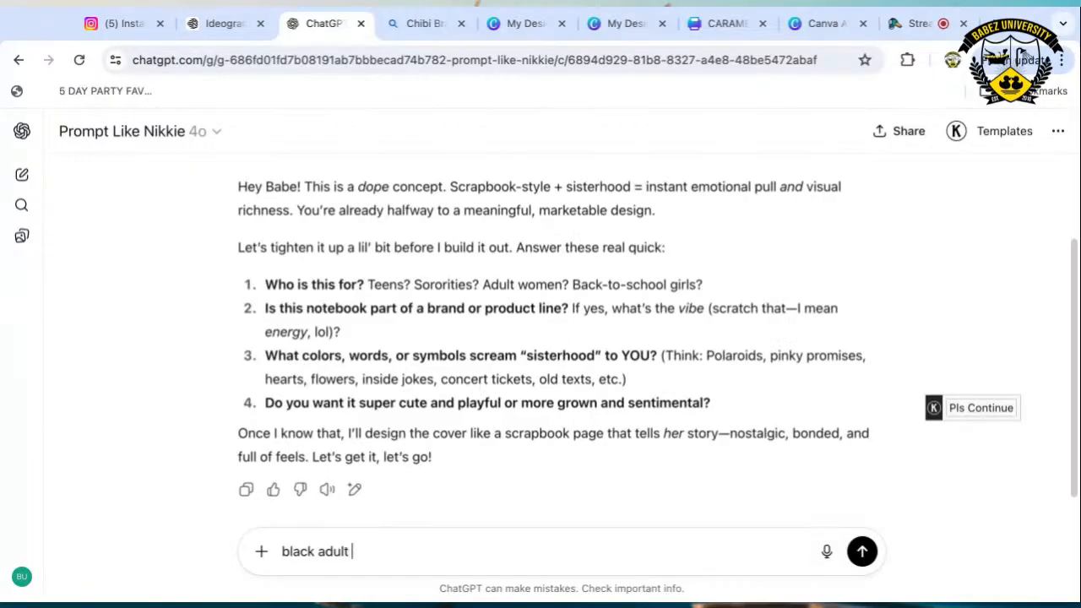
type("woma")
key("BackSpace")
type("en,")
type("neutral")
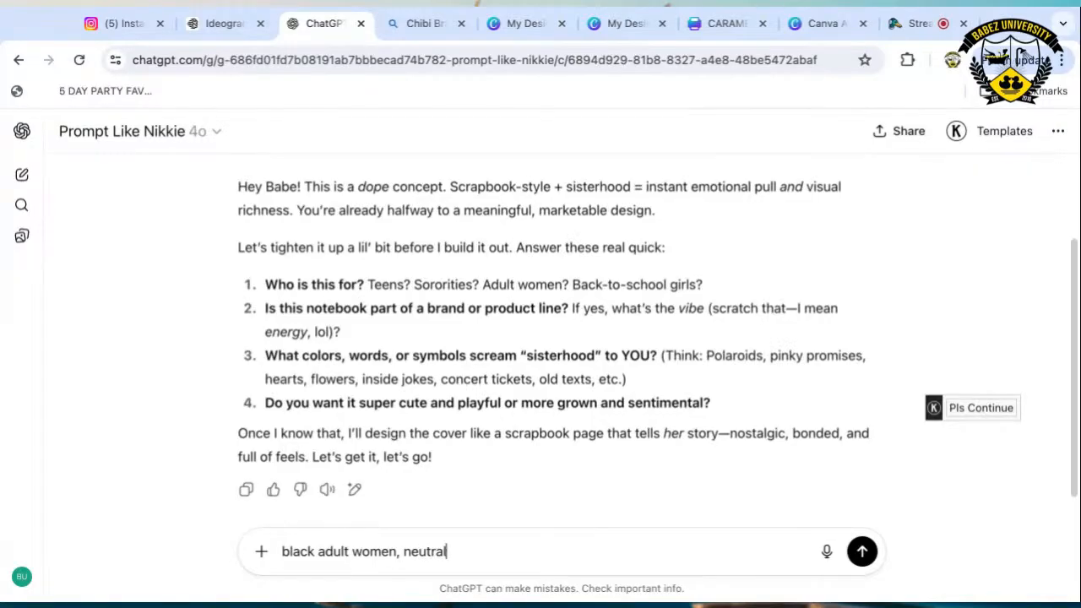
type(" color palette")
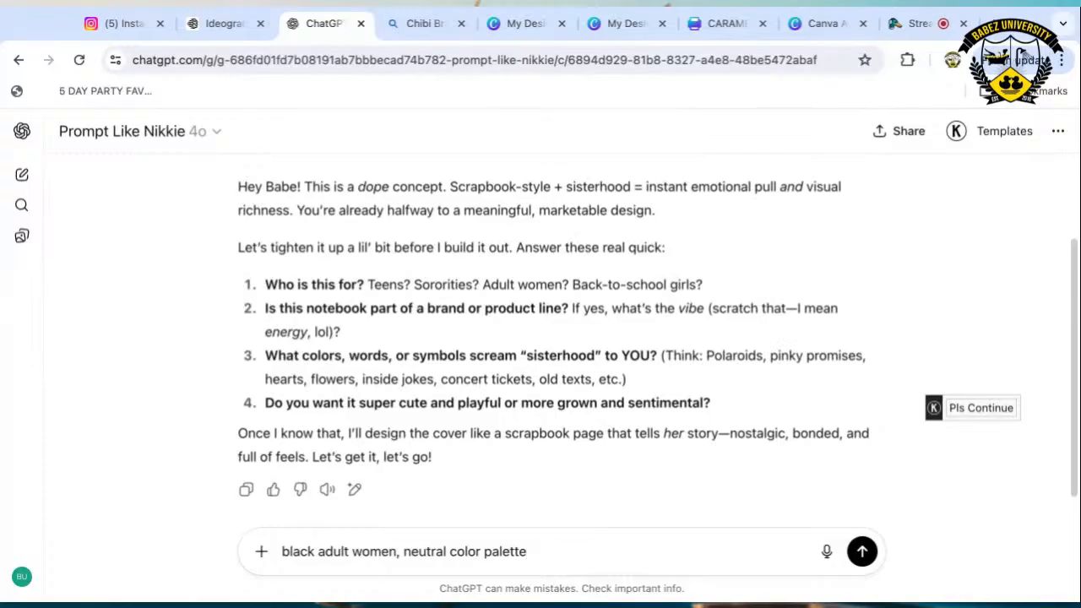
Continue the reply with ". things that scream sisterhood to me is peace, loyalty,".
type(".")
type("things that sc")
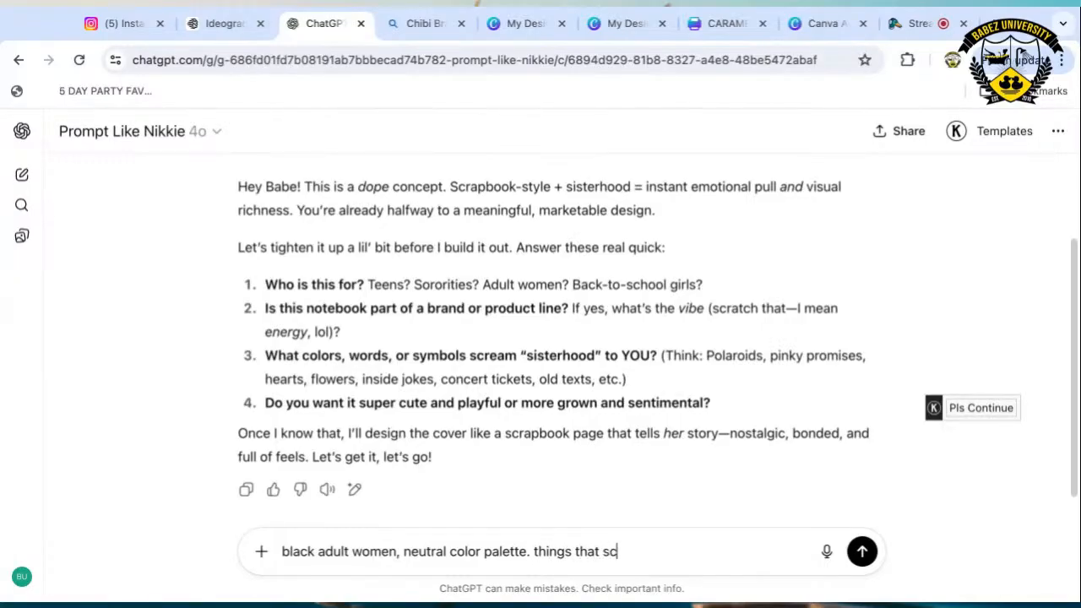
type("ream sister")
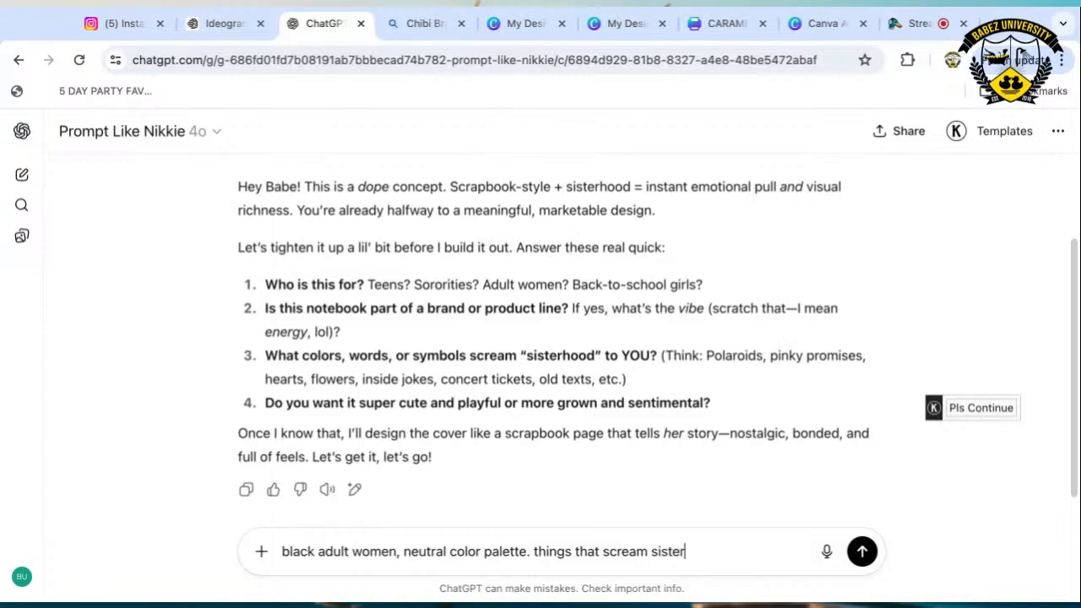
type("hood to me is ")
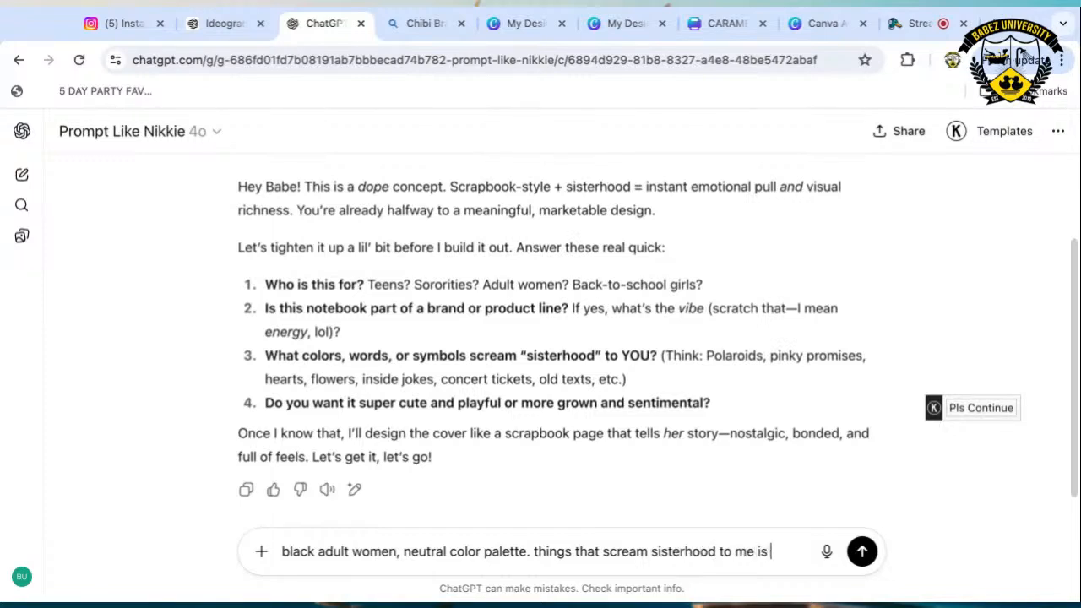
type("peace, ")
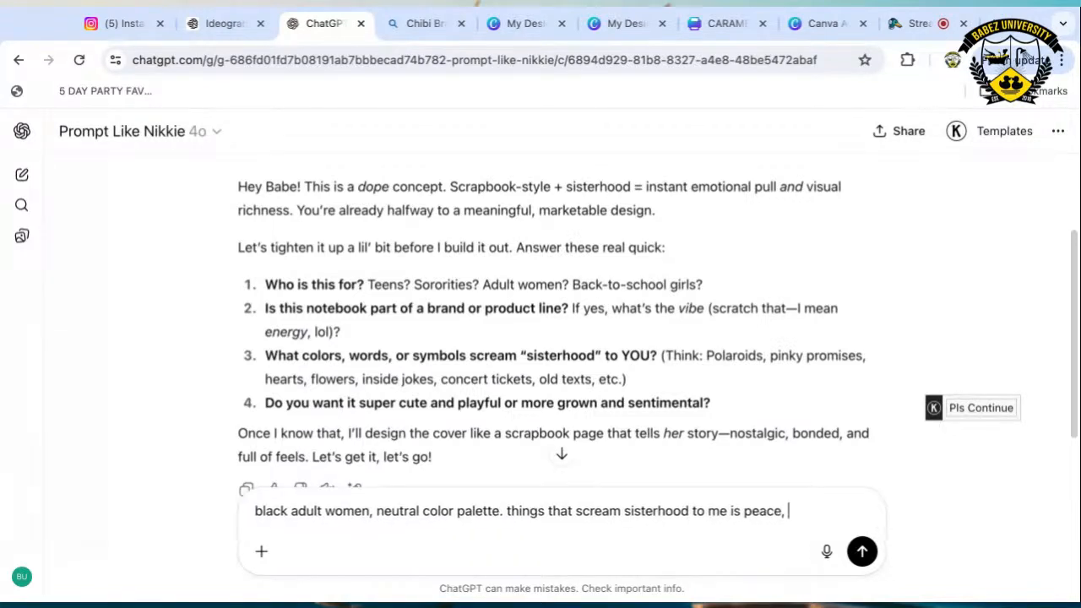
type("loyalty,")
Extend the list of sisterhood symbols in the reply with "rooted in sisterhood, flowers,".
type(" too")
key("BackSpace")
key("BackSpace")
type("oo")
key("BackSpace")
key("BackSpace")
key("BackSpace")
key("BackSpace")
type("roo")
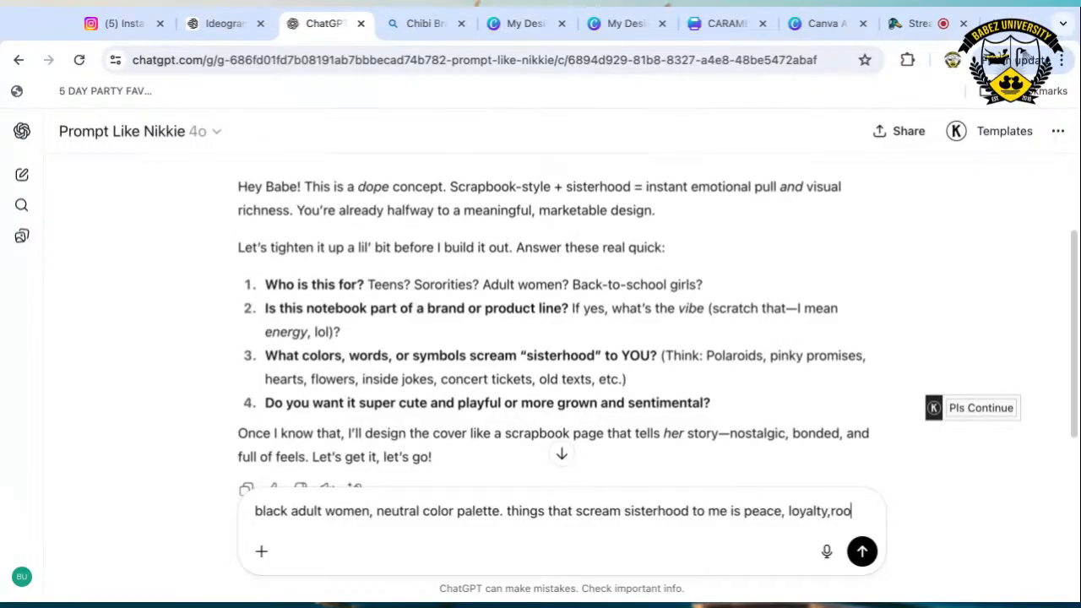
type("ted in sist")
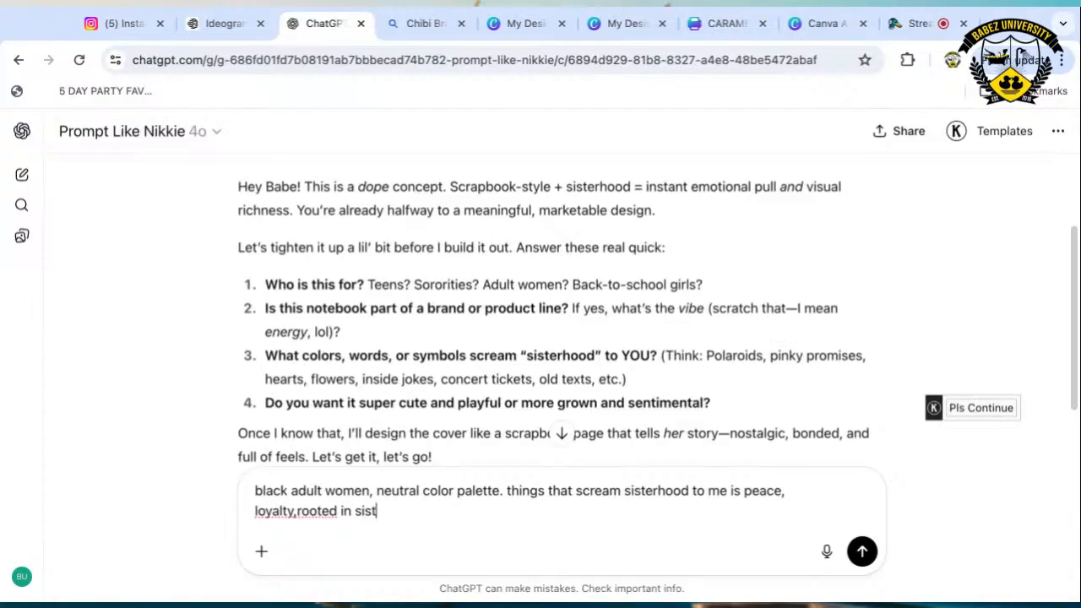
type("erhood")
type(", flowers,")
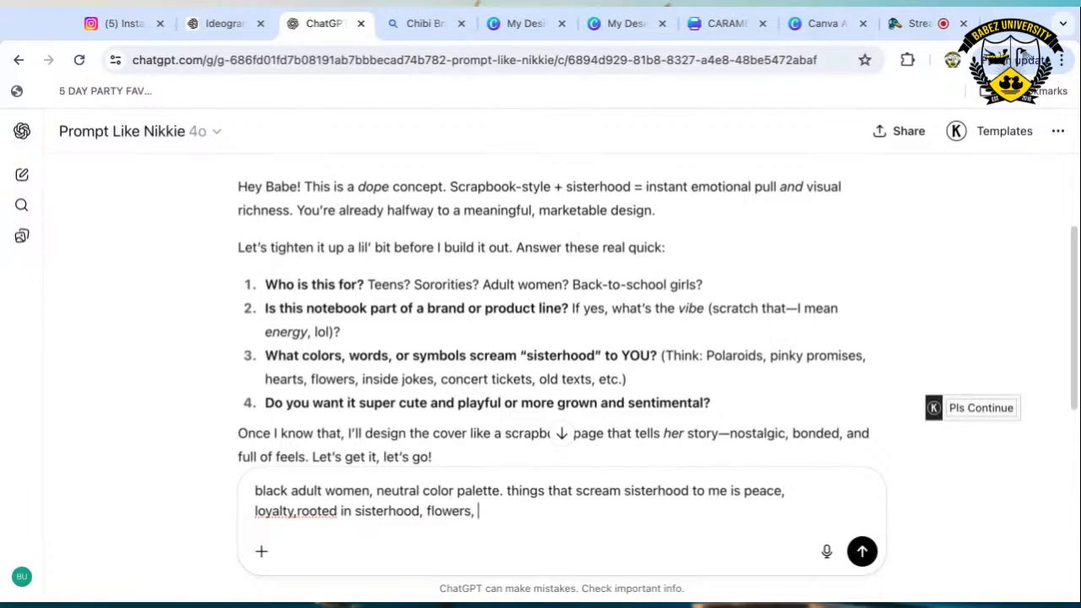
Complete the list of sisterhood symbols with "family, hands linked, friendship necklace".
type(" familys, h")
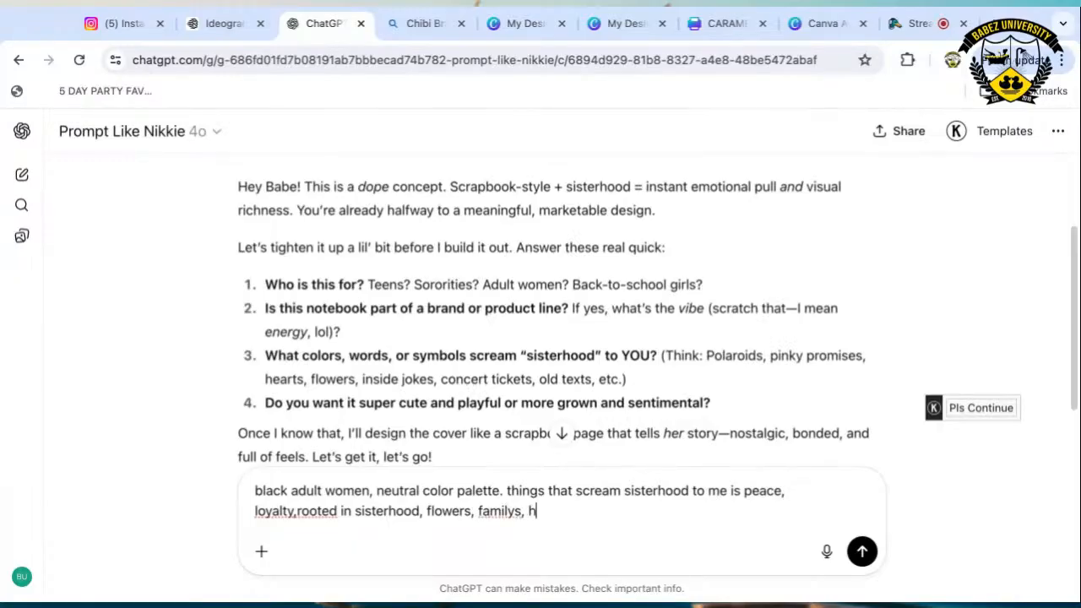
type("ands linked")
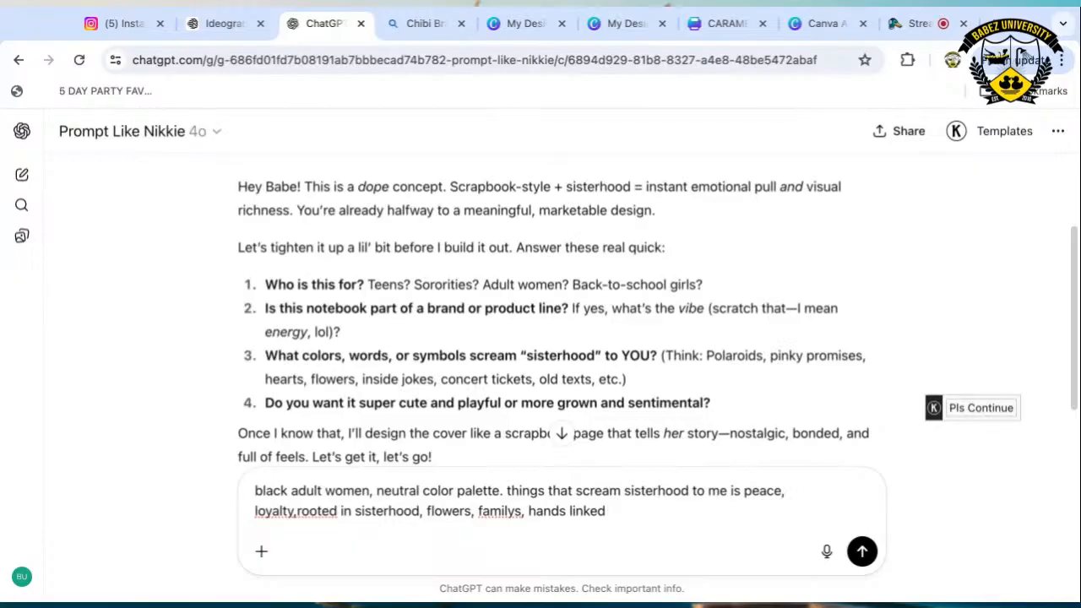
left_click(521, 511)
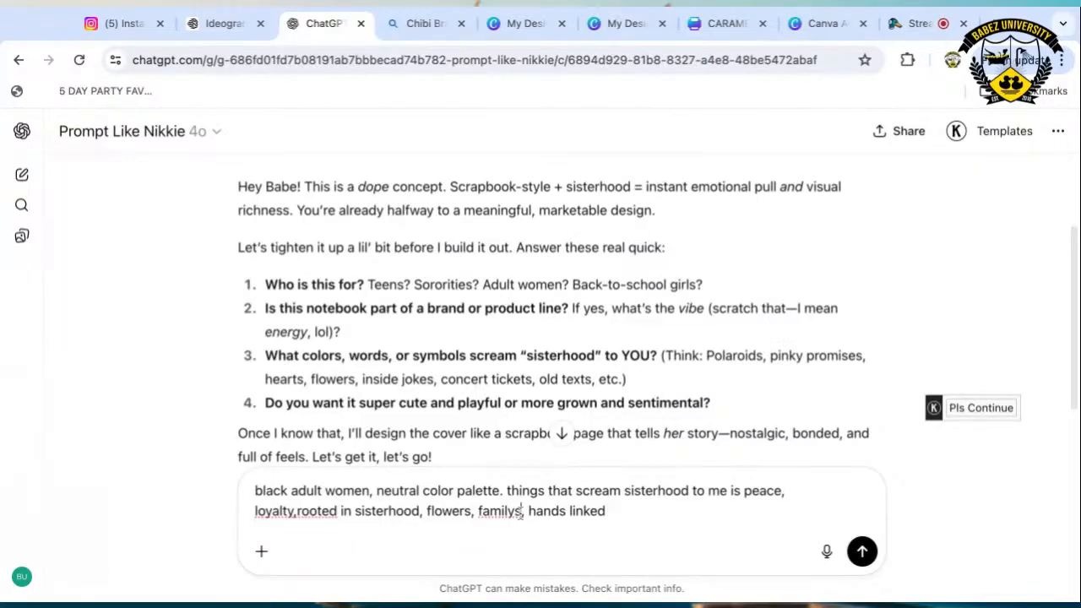
key("BackSpace")
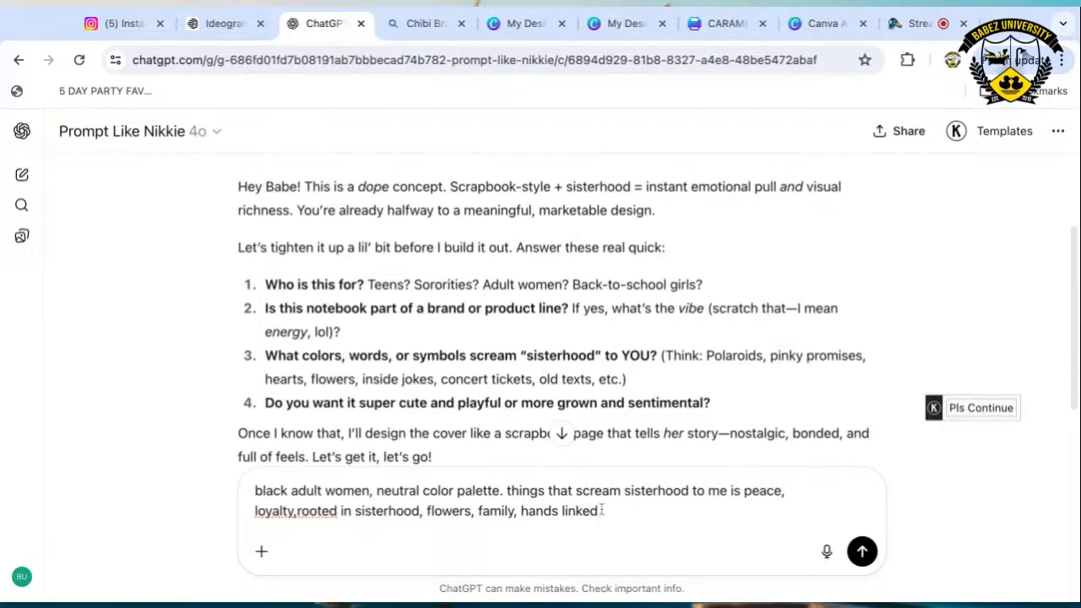
type(", friendship ")
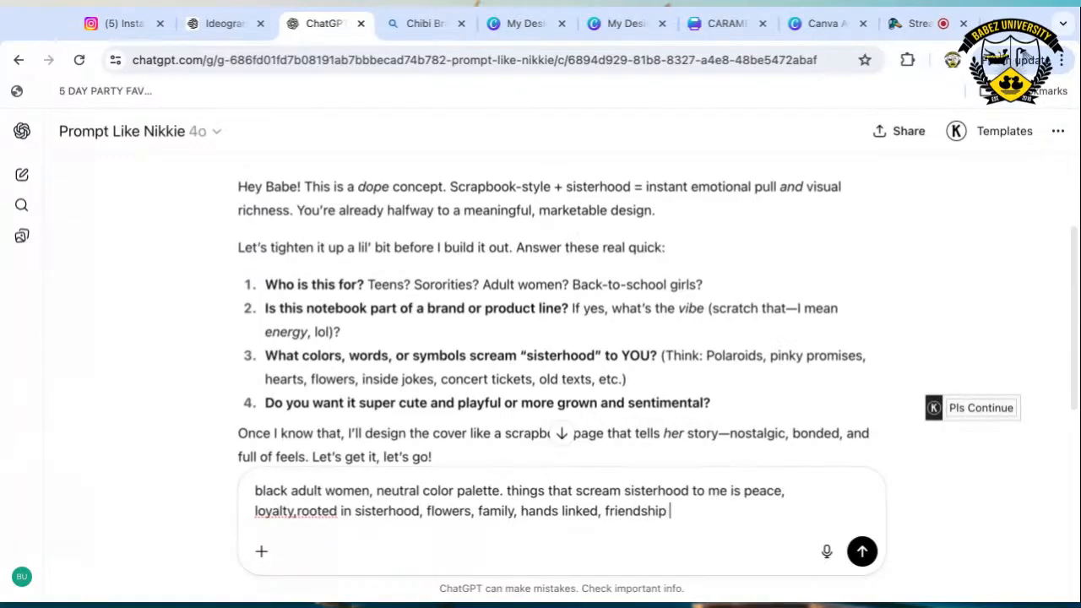
type("necklace")
type(",")
type("I")
key("BackSpace")
key("BackSpace")
key("BackSpace")
Add the desired style to the reply as ". i want it to be grown and sentimental".
type(". i want")
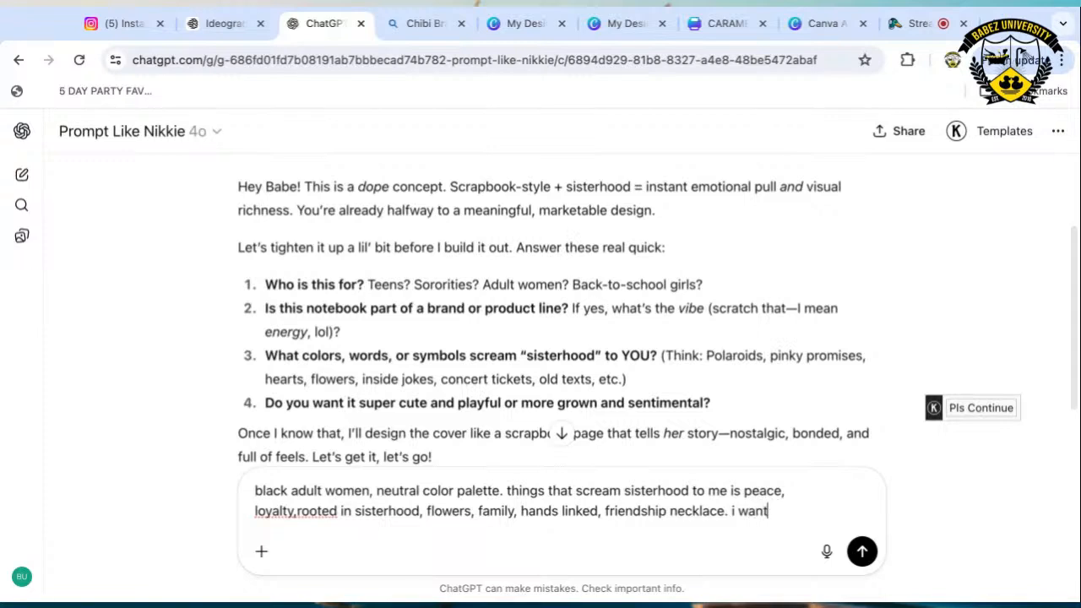
type(" it to be grown and s")
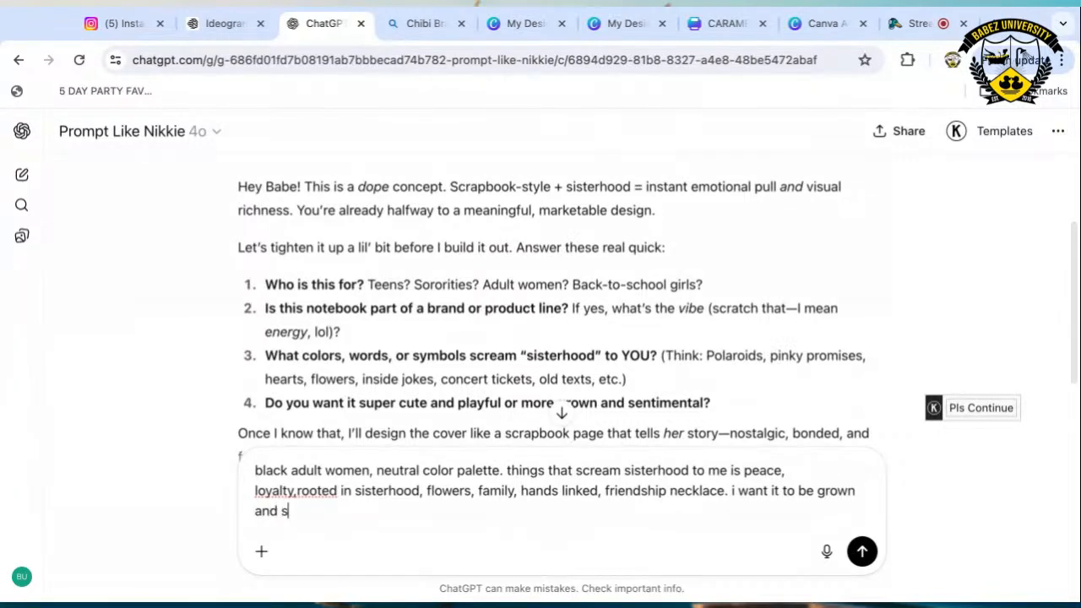
type("exy")
scroll(643, 389, "down", 2)
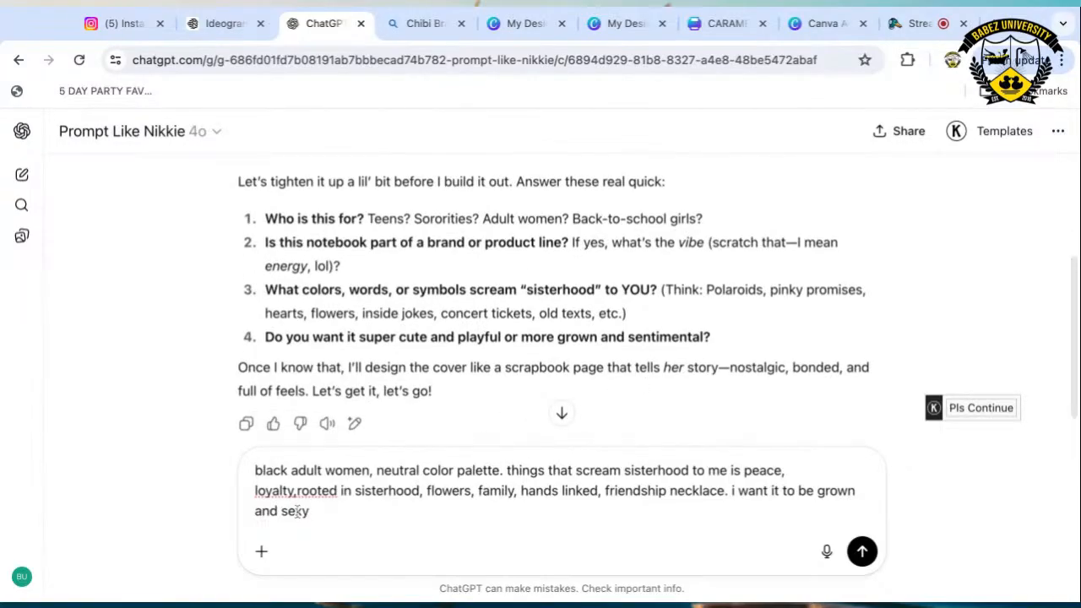
left_click_drag(311, 511, 302, 512)
key("BackSpace")
key("BackSpace")
type("ntimental")
Finish the reply with ". but can you also give me the prompt for the cute and playful too?" and send it.
type(". but can ")
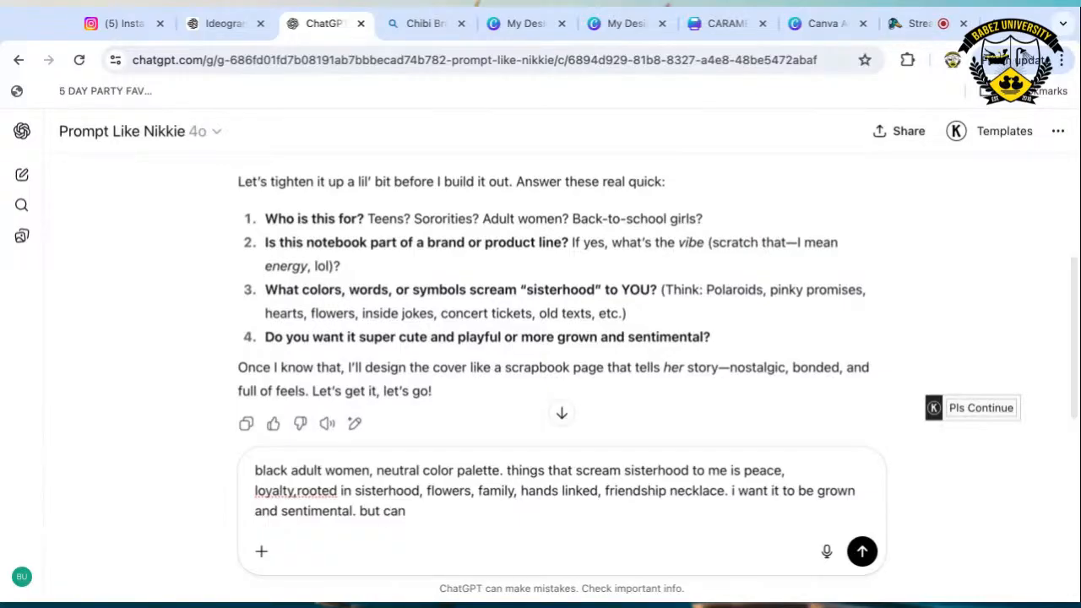
type("you also give me the pro")
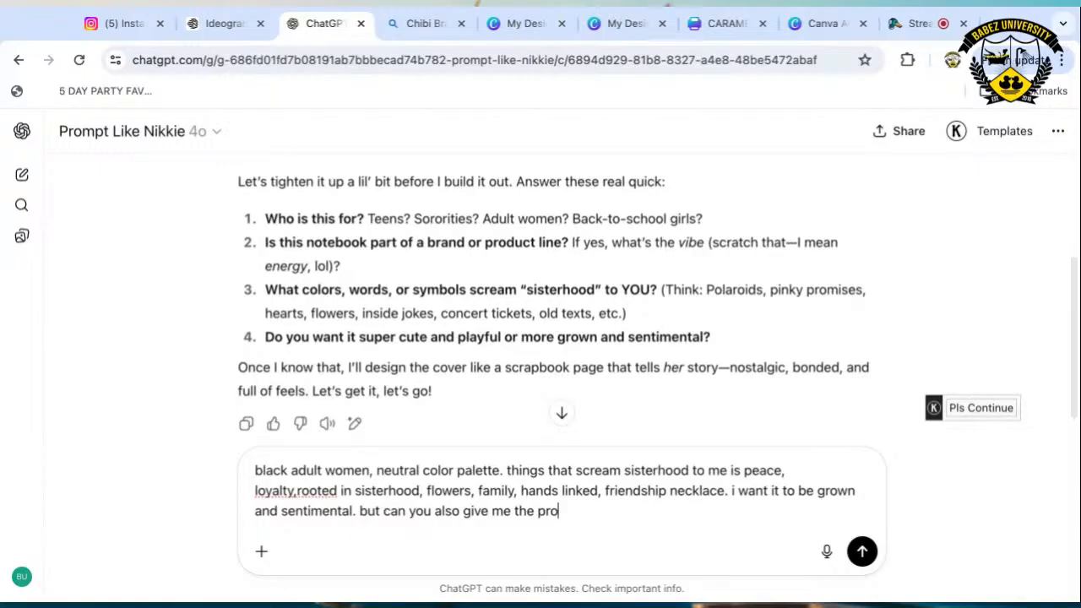
type("mpt for the ")
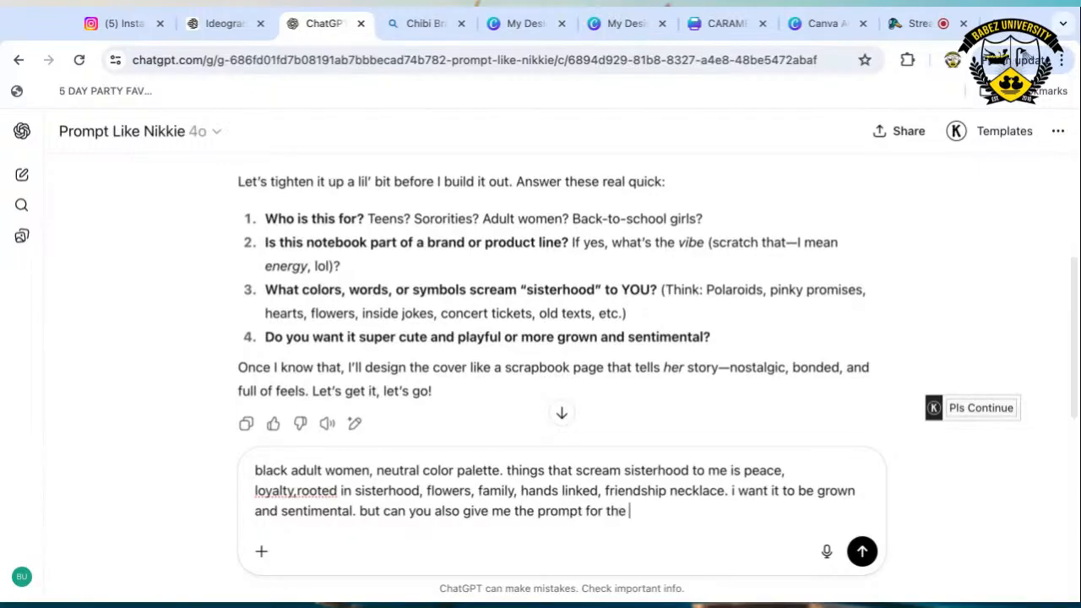
type("cute and playfu")
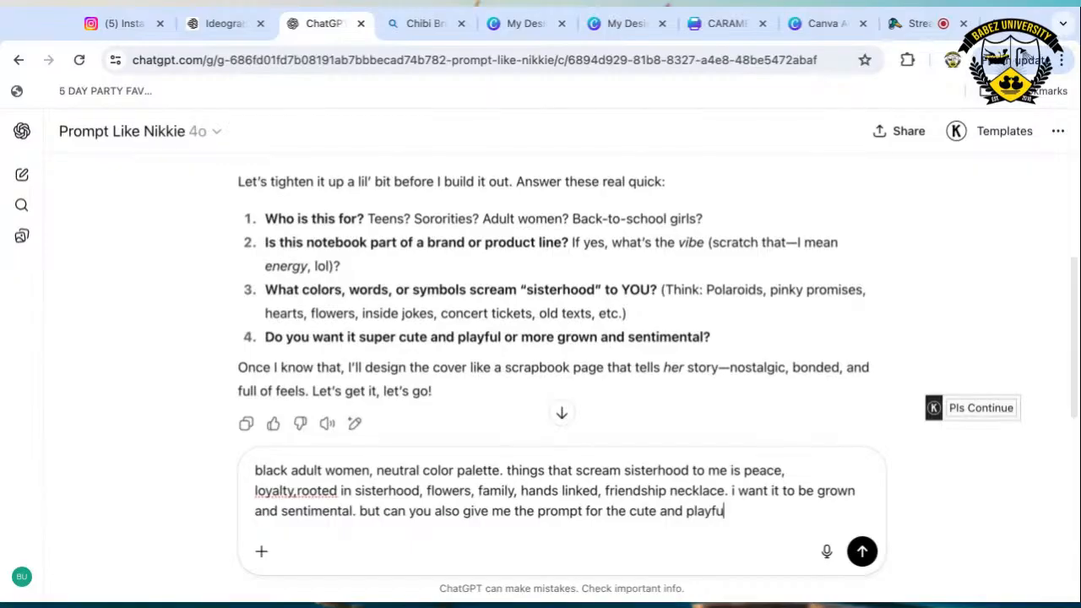
type("l too?")
key("Return")
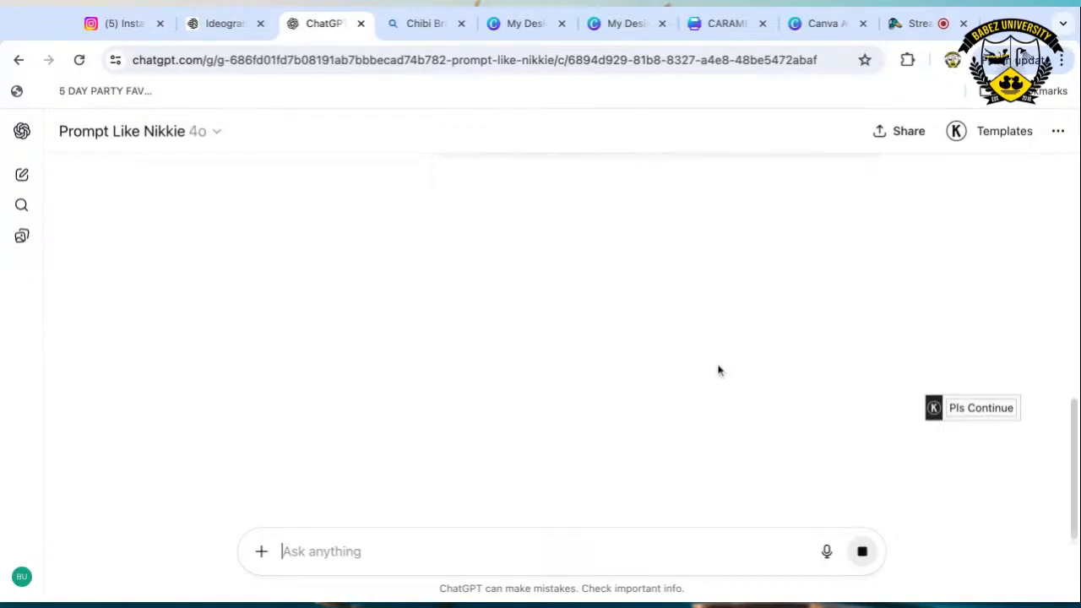
Copy the text of the sent reply that describes the sisterhood design details.
scroll(716, 384, "up", 5)
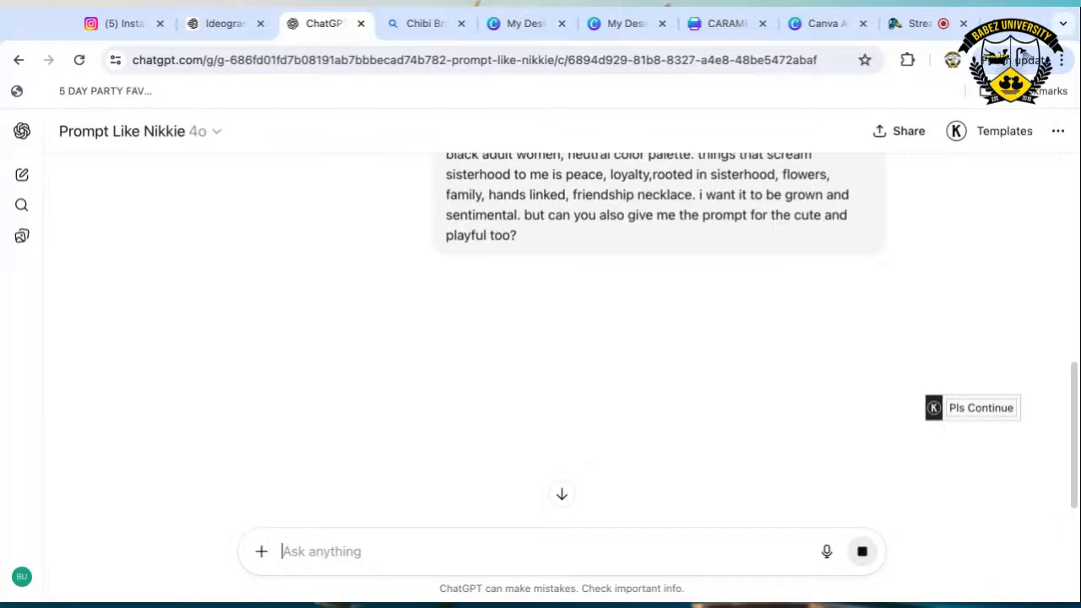
scroll(620, 453, "down", 1)
scroll(614, 365, "up", 2)
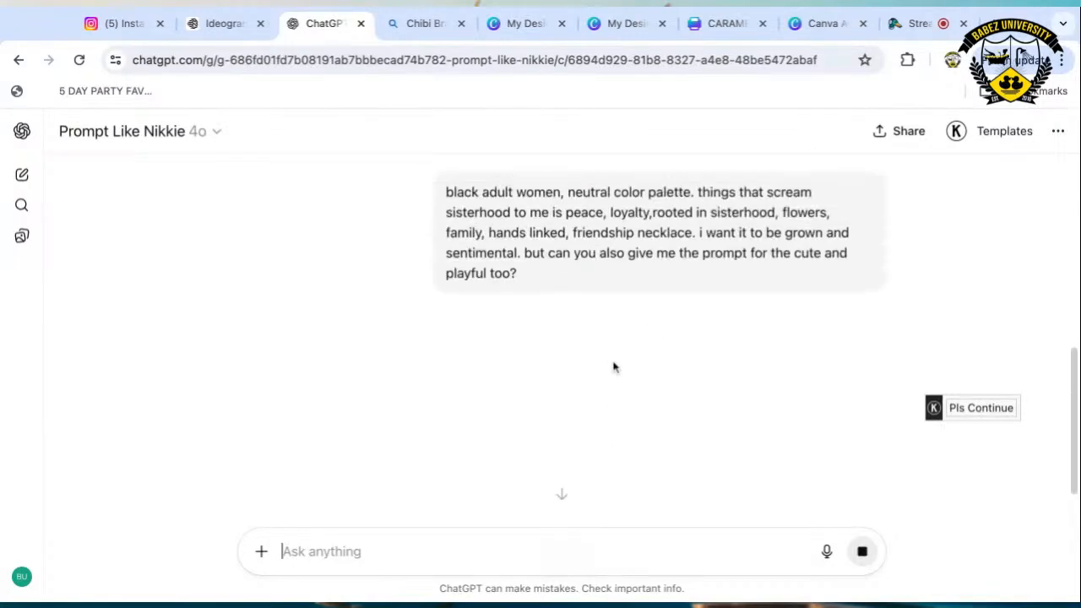
scroll(621, 359, "up", 5)
scroll(628, 411, "down", 4)
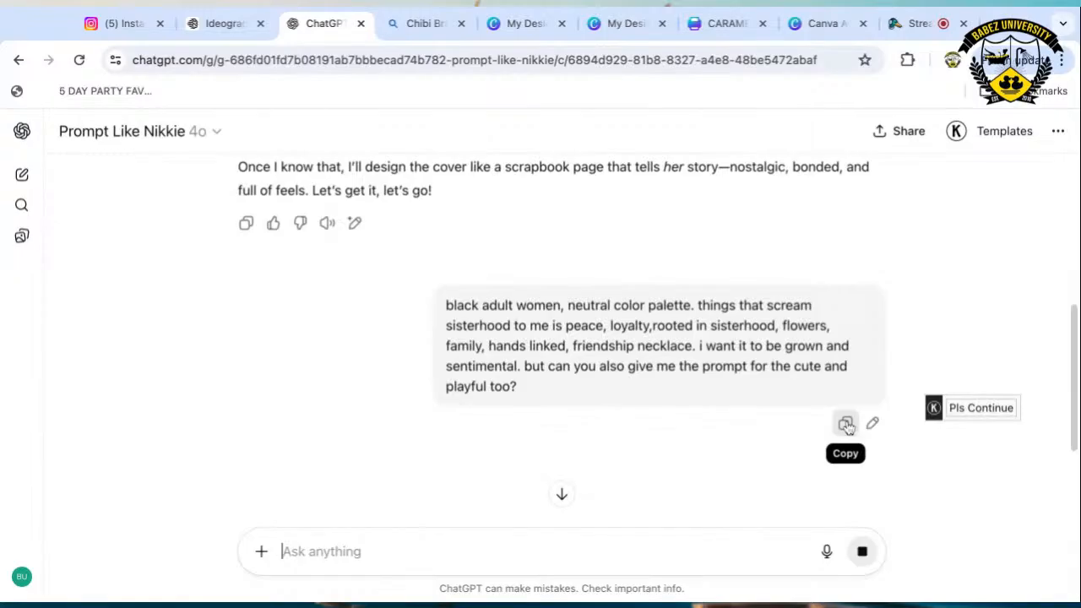
left_click(846, 424)
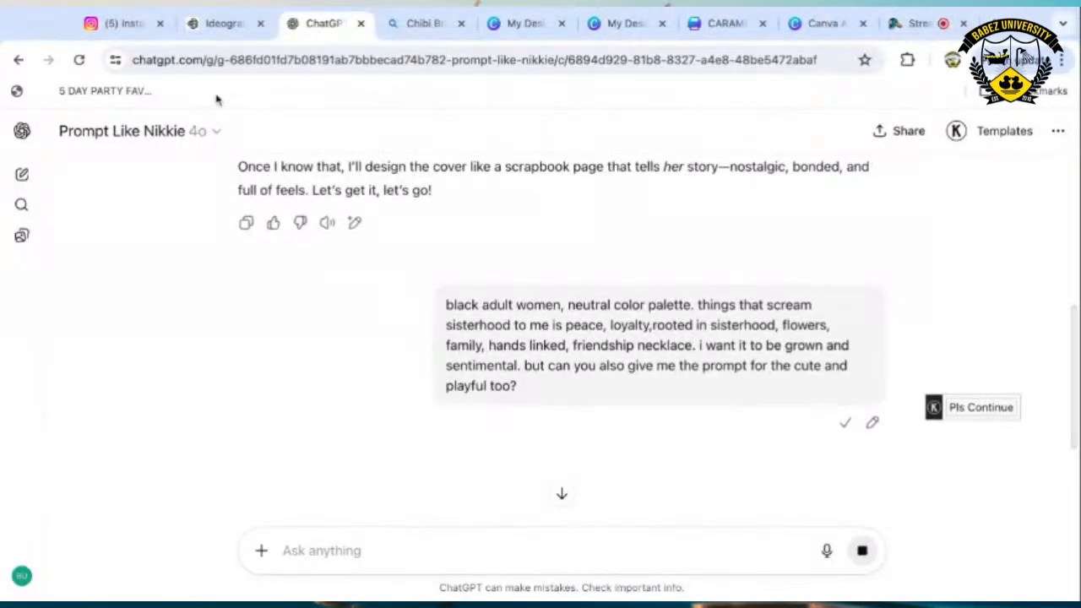
Reload the chat page and retry the unanswered sisterhood design message.
left_click(80, 60)
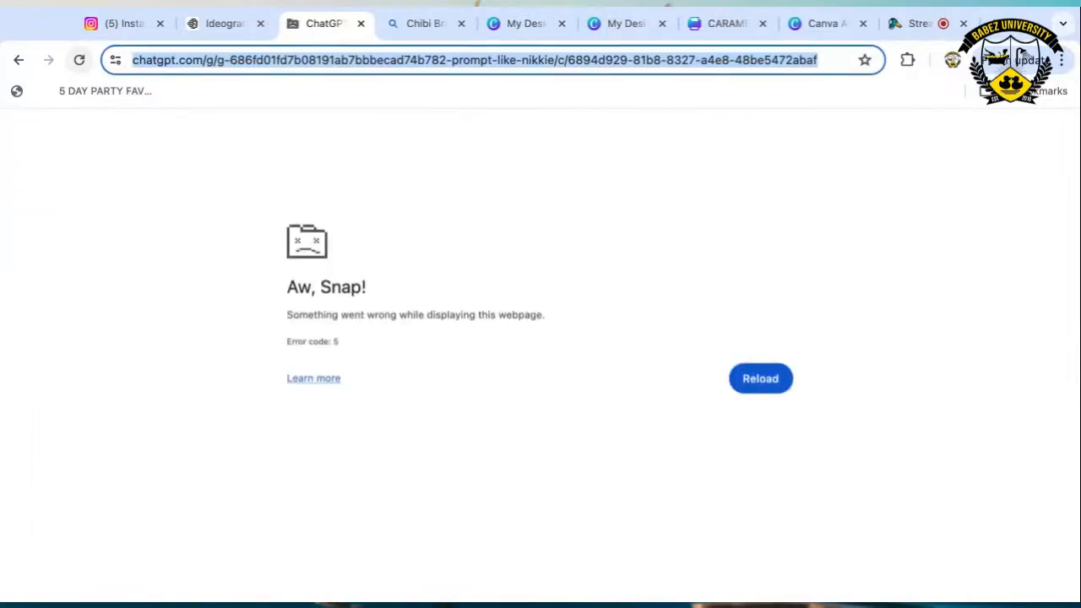
left_click(733, 371)
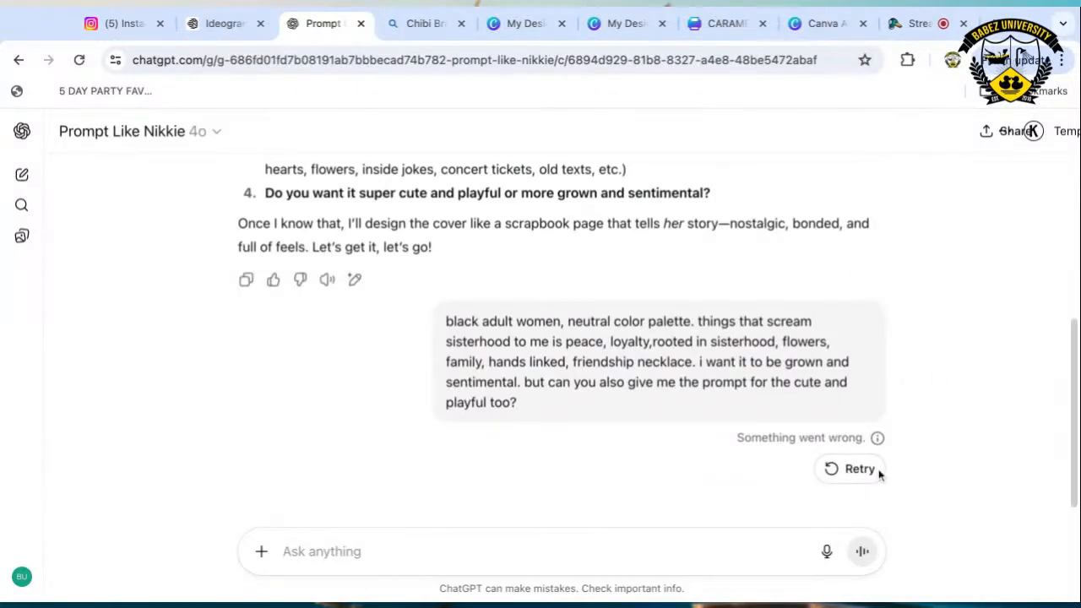
left_click(854, 469)
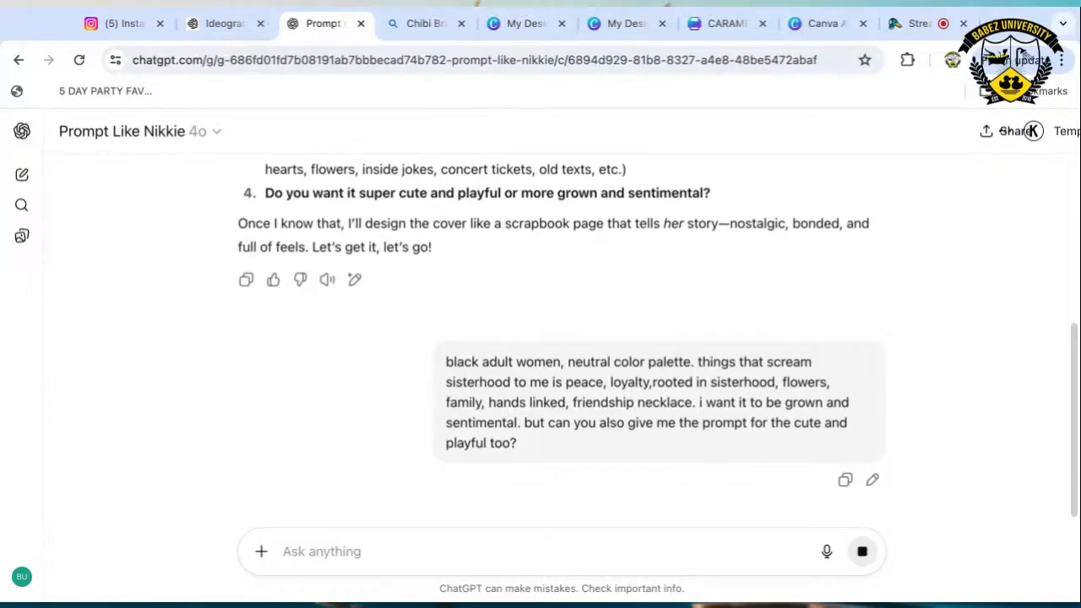
scroll(852, 425, "down", 1)
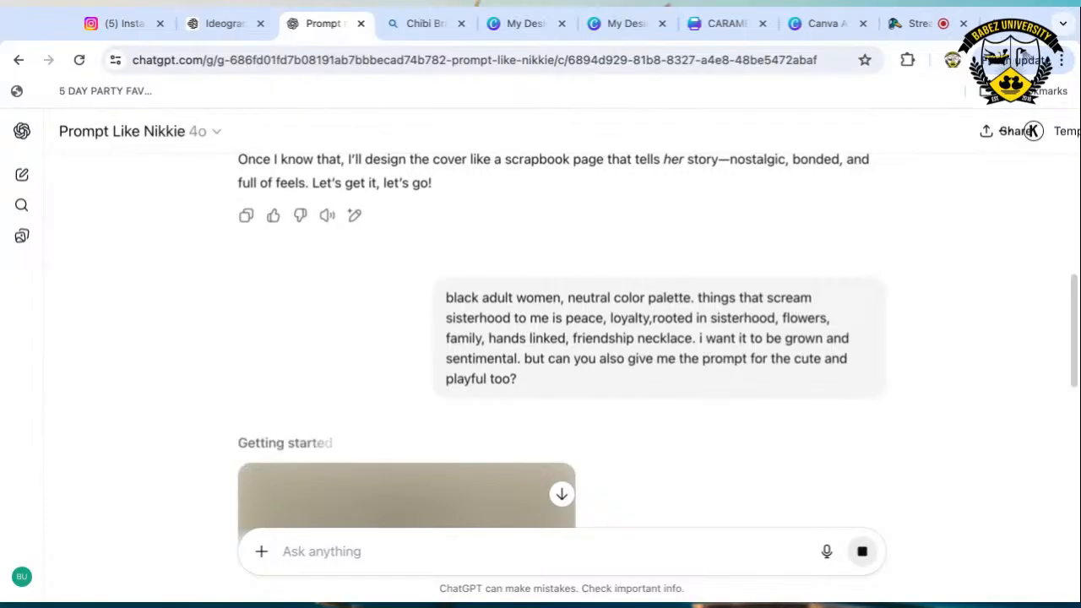
scroll(935, 422, "down", 4)
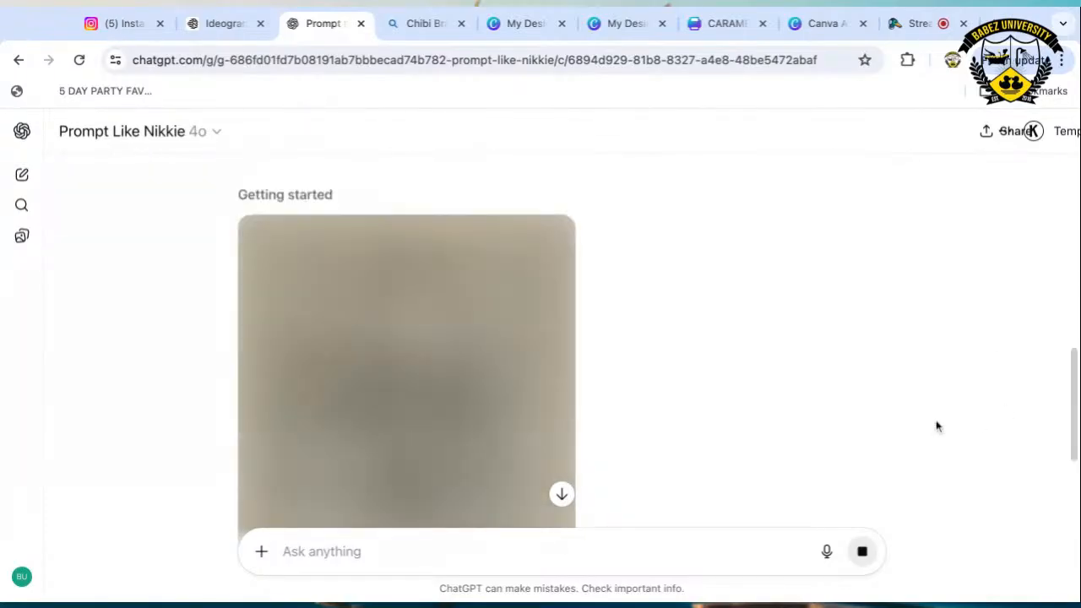
scroll(935, 425, "down", 1)
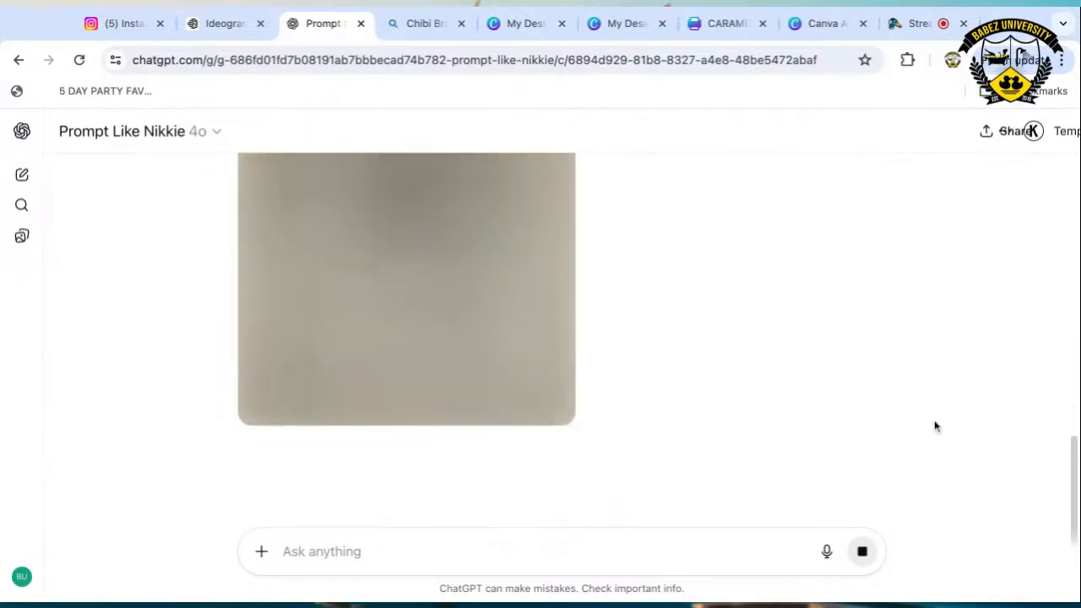
Stop the image creation and send "I want you to just give me the prompt please, im taking it over to ideogram and canva ai to design".
left_click(863, 553)
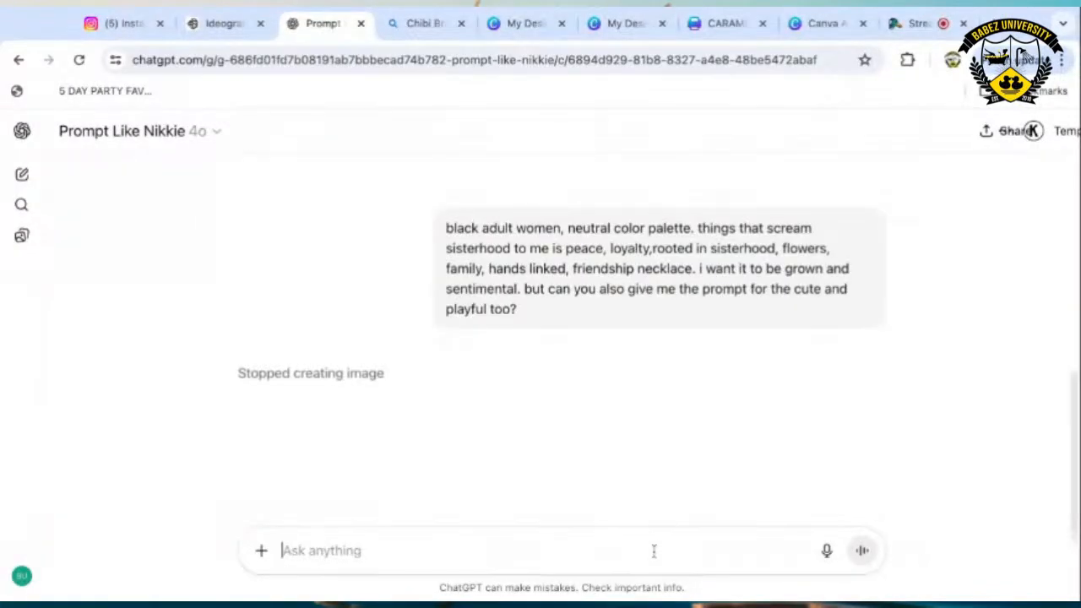
type("I wa")
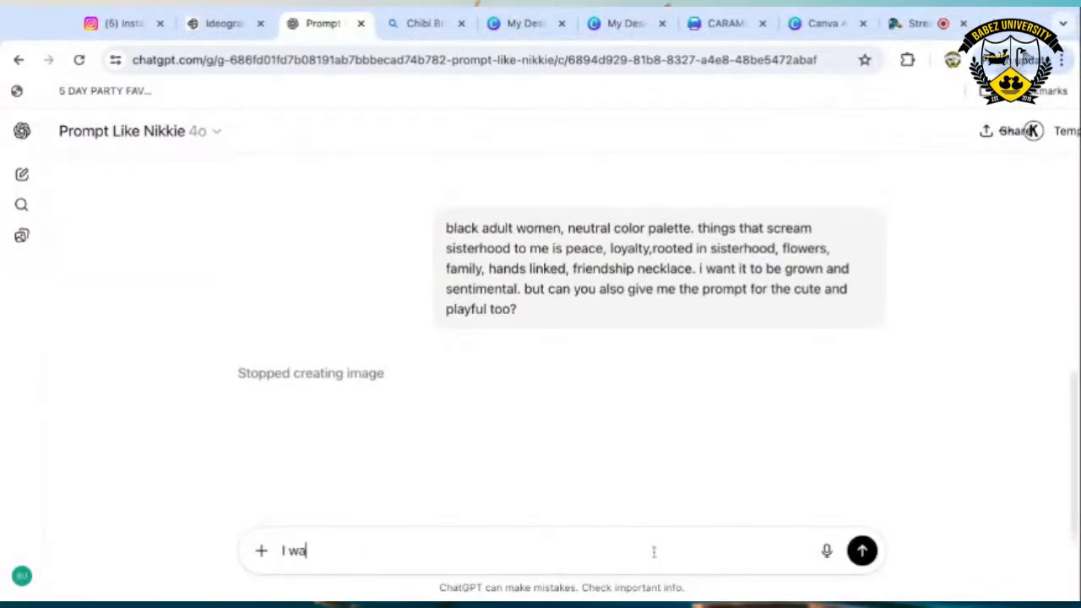
type("nt you to jus")
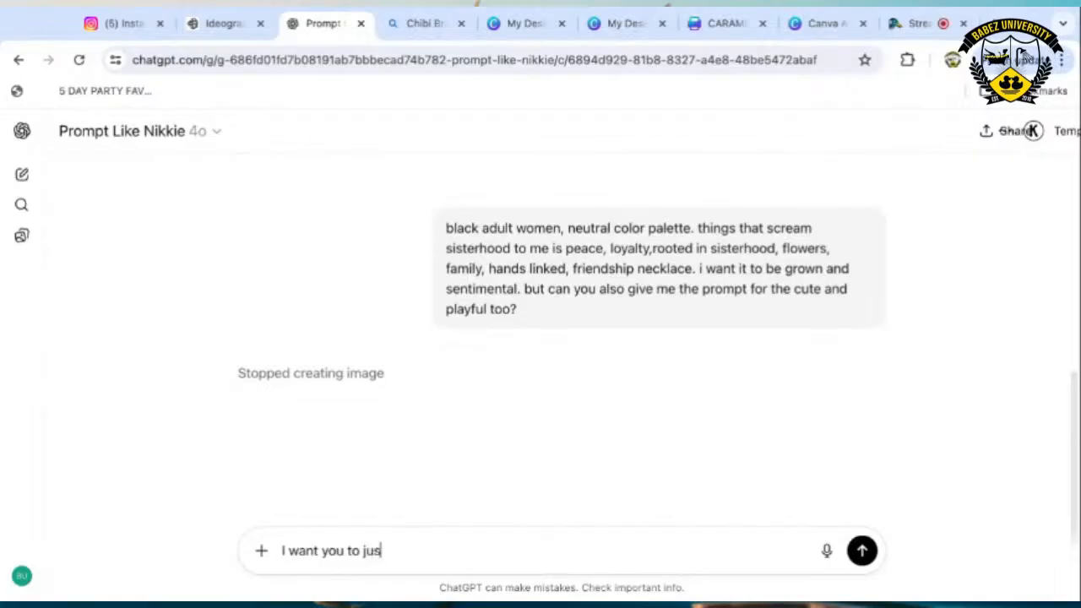
type("t give me the ")
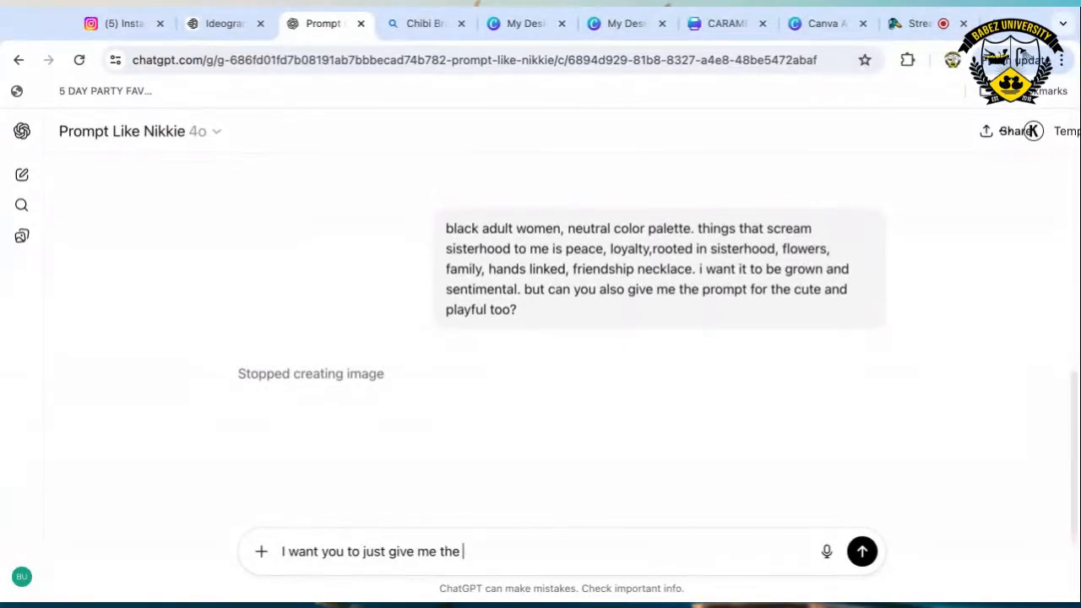
type("prompt please, im taking it")
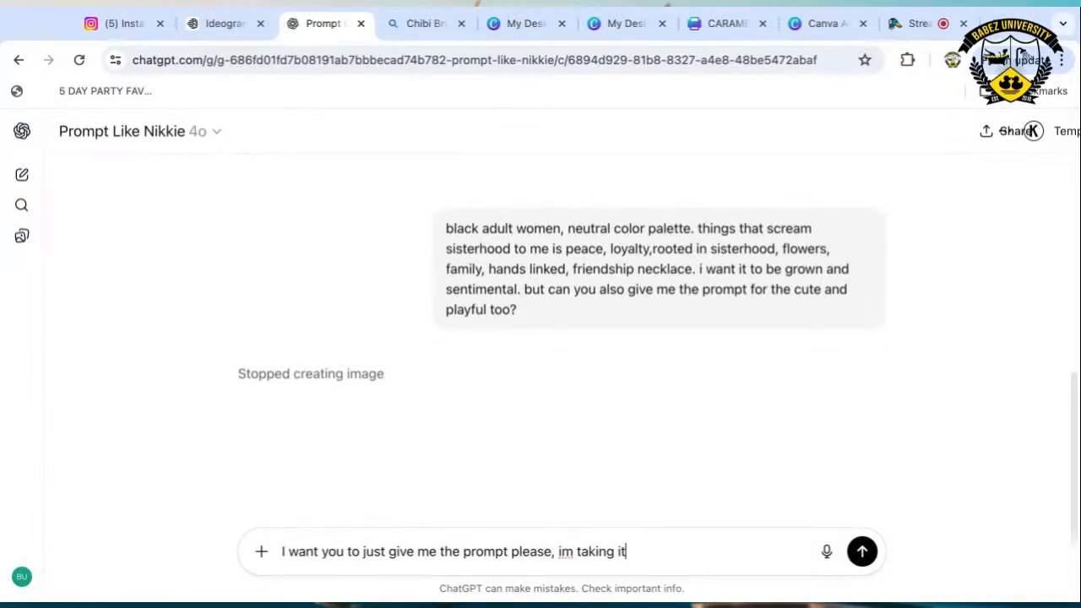
type(" over to ideogra")
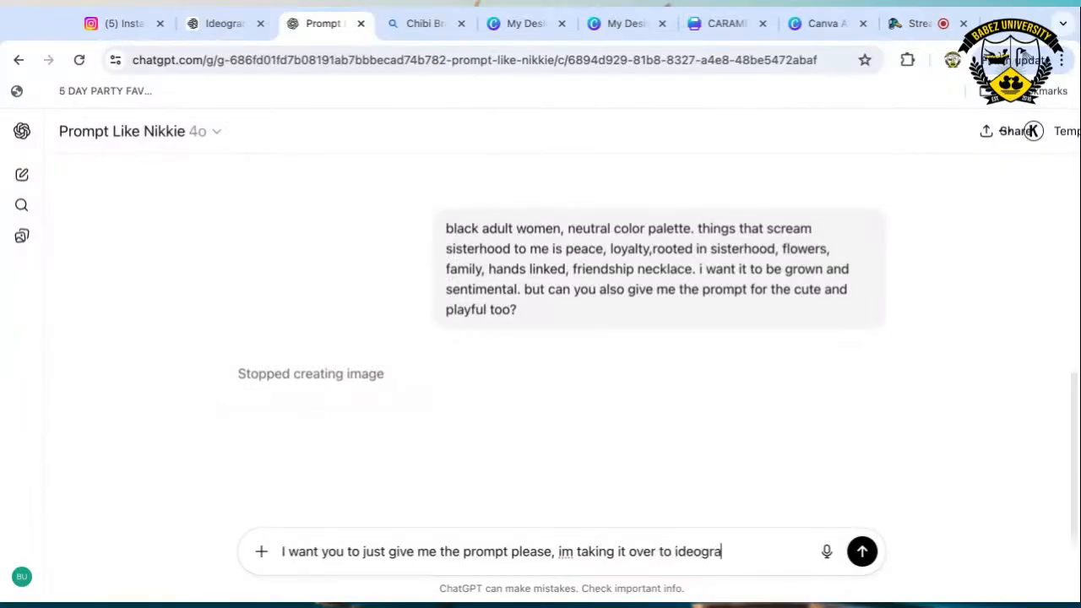
type("m and canva ai to design")
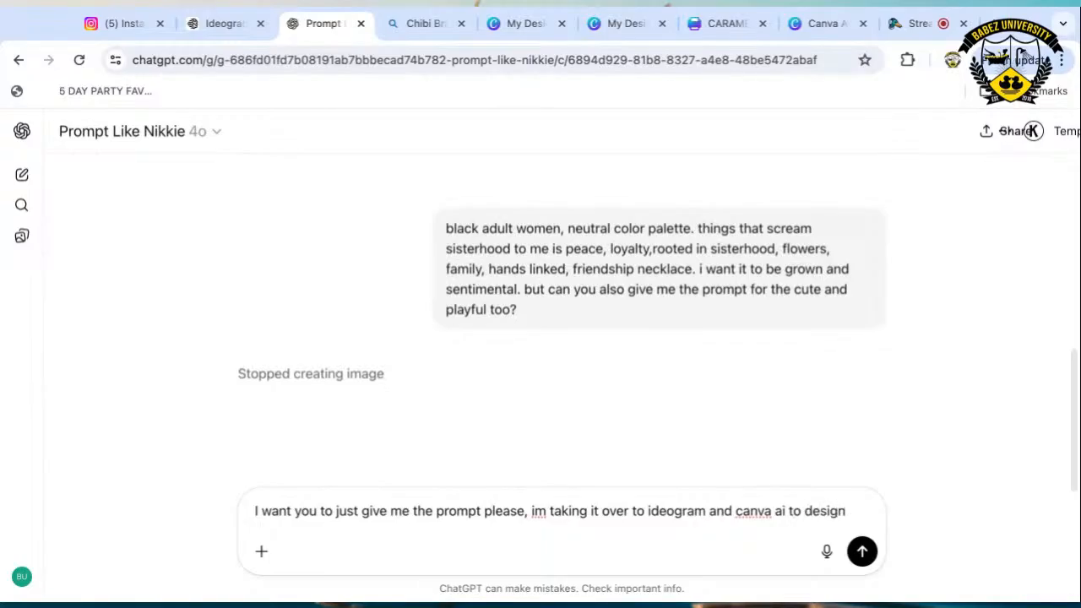
key("Return")
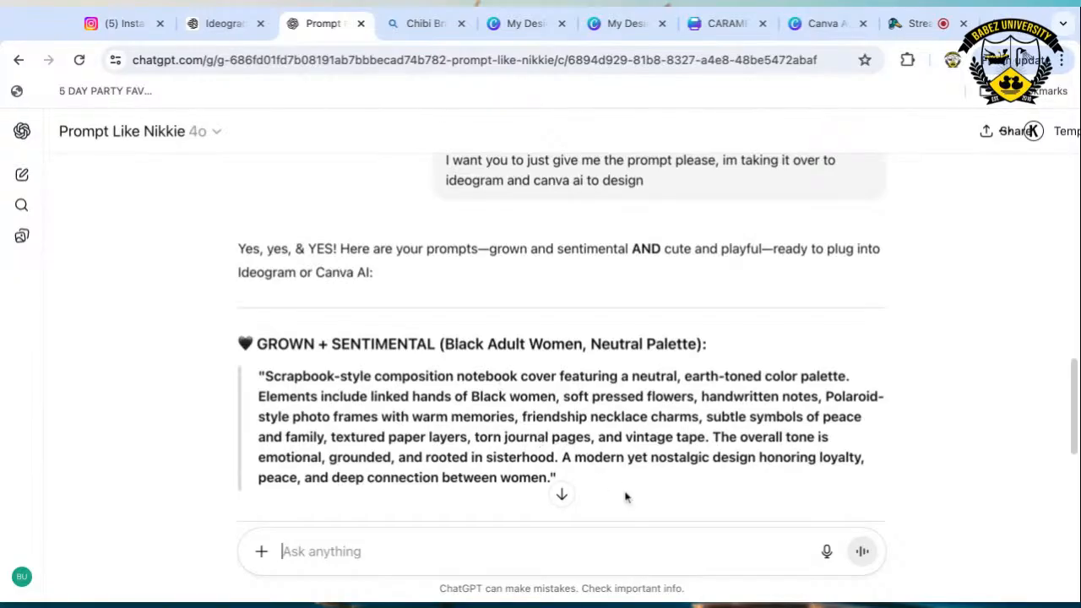
Copy the text of the Grown + Sentimental scrapbook notebook cover prompt from the reply.
scroll(588, 443, "down", 2)
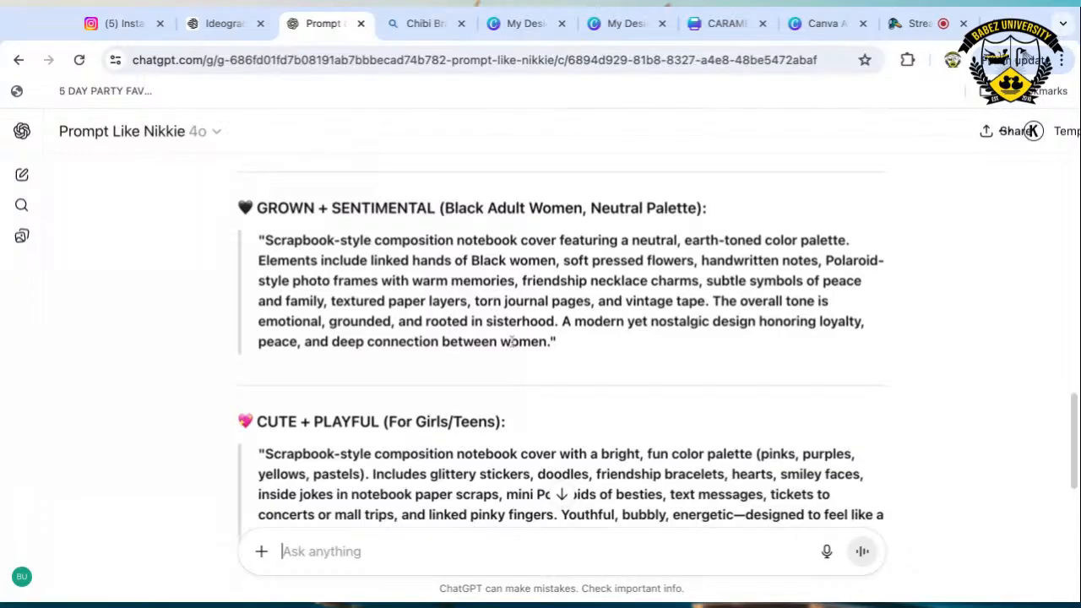
mouse_move(547, 344)
left_mouse_down()
mouse_move(533, 343)
mouse_move(542, 343)
left_mouse_up()
left_click(572, 360)
left_click_drag(547, 342, 264, 240)
key("ctrl+c")
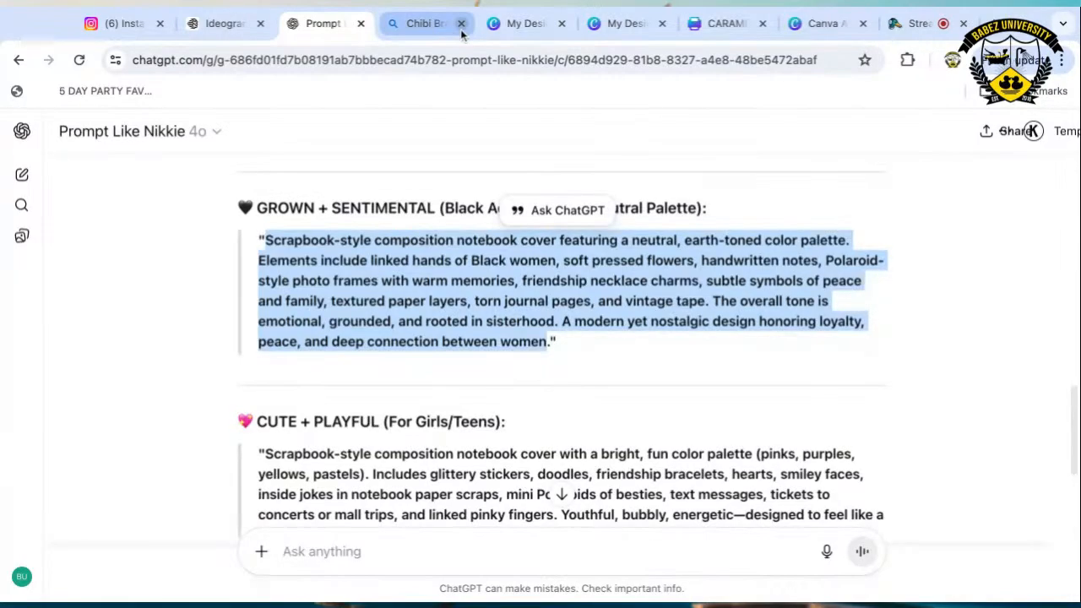
Switch to the Canva AI image generator and set the image aspect ratio to 3:4.
left_click(506, 27)
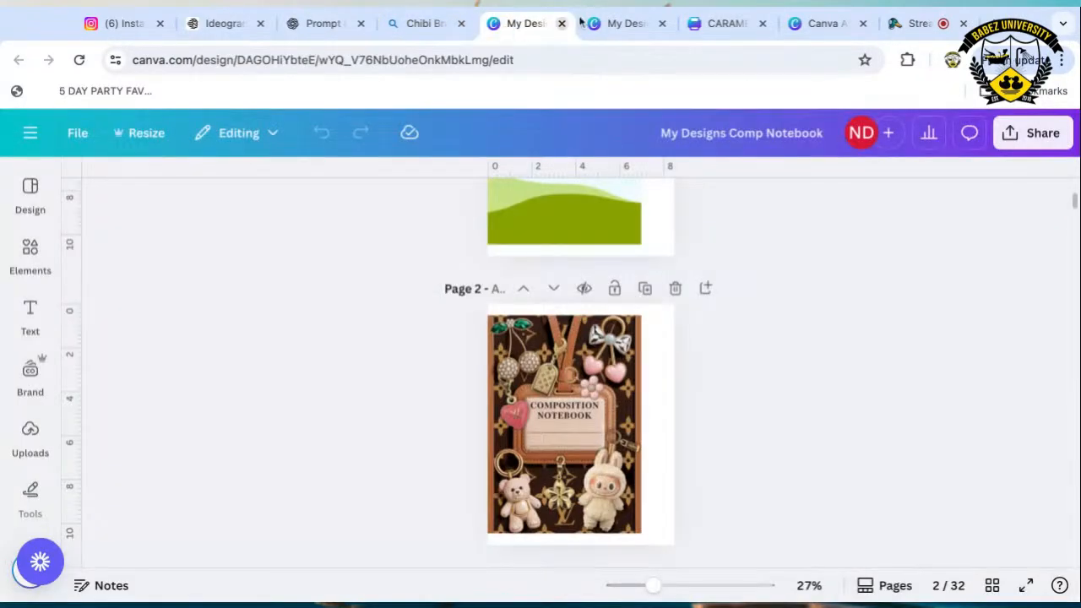
left_click(626, 23)
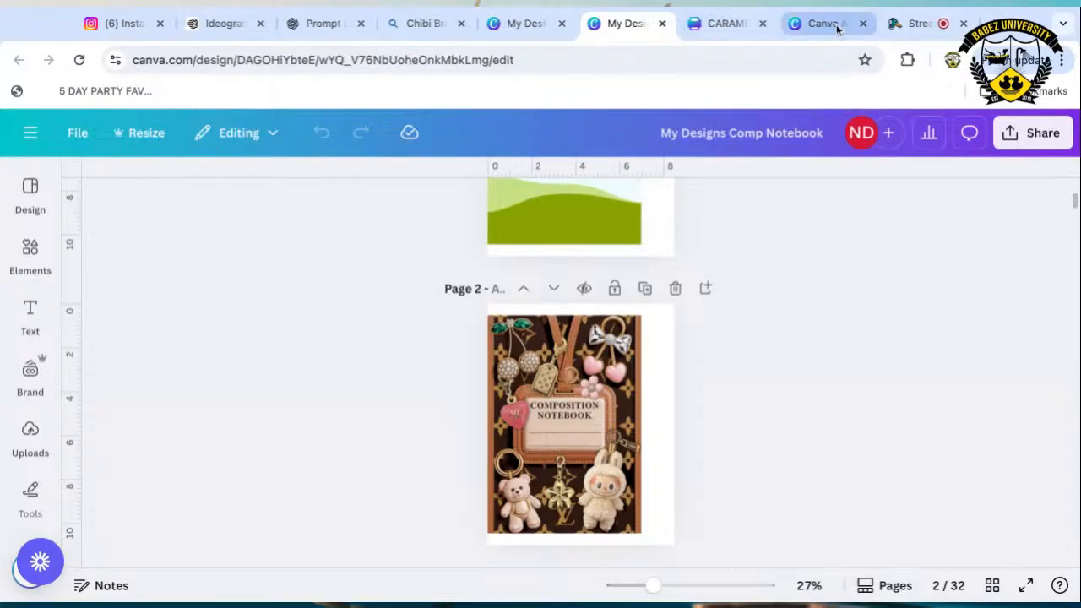
left_click(823, 24)
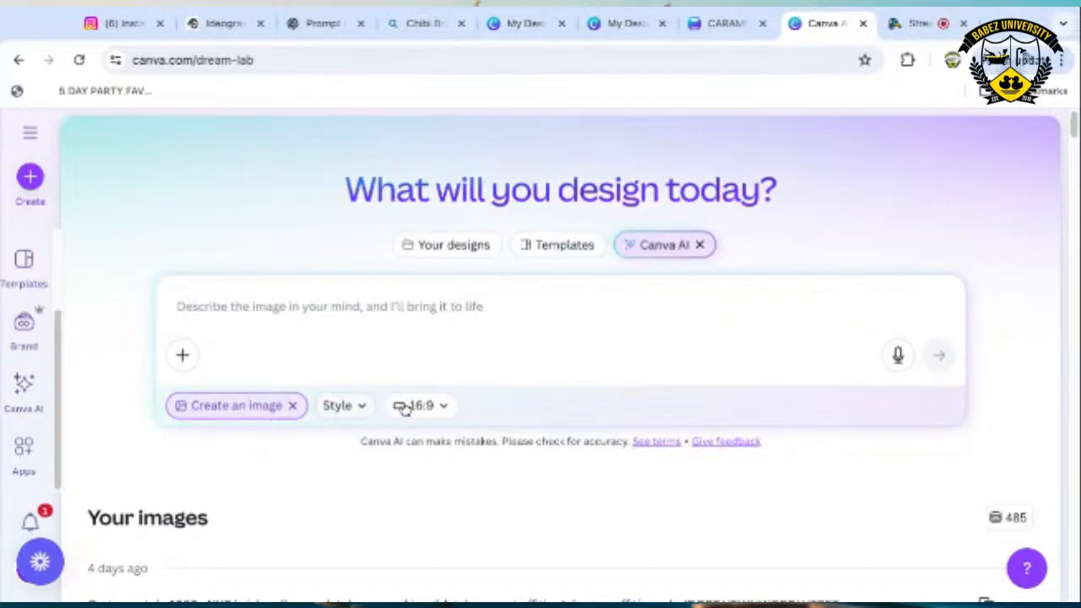
left_click(446, 405)
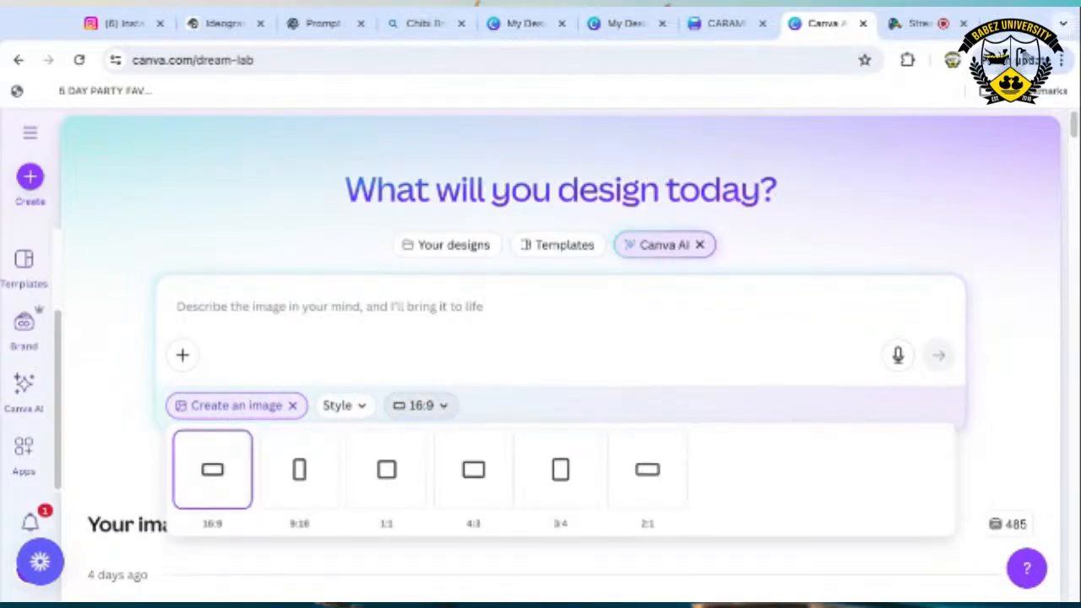
left_click(570, 466)
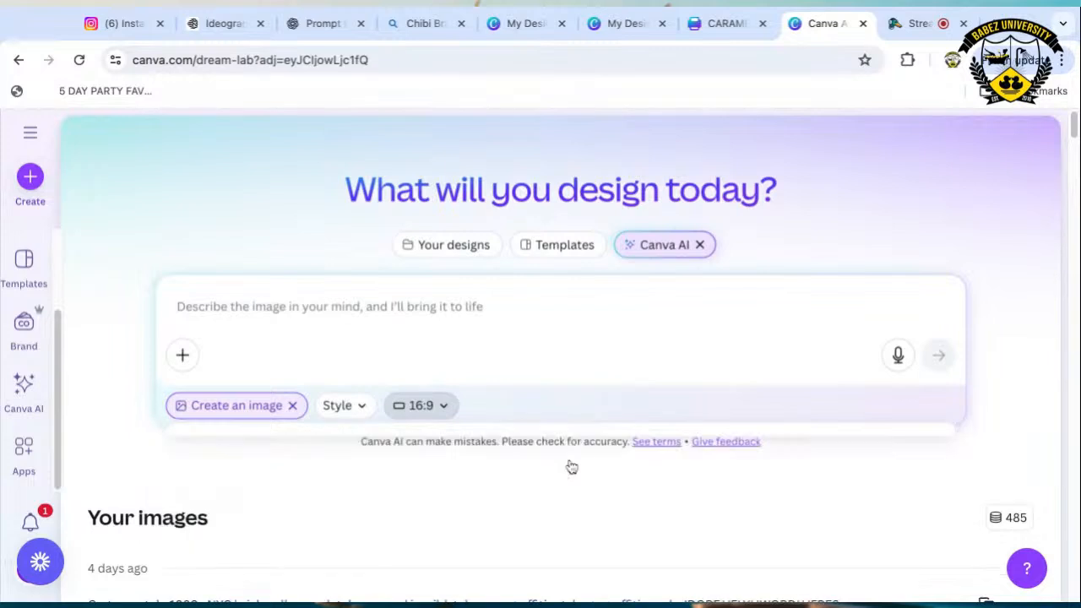
Paste the copied scrapbook notebook cover prompt into the image description and generate the images.
left_click(211, 306)
key("ctrl+v")
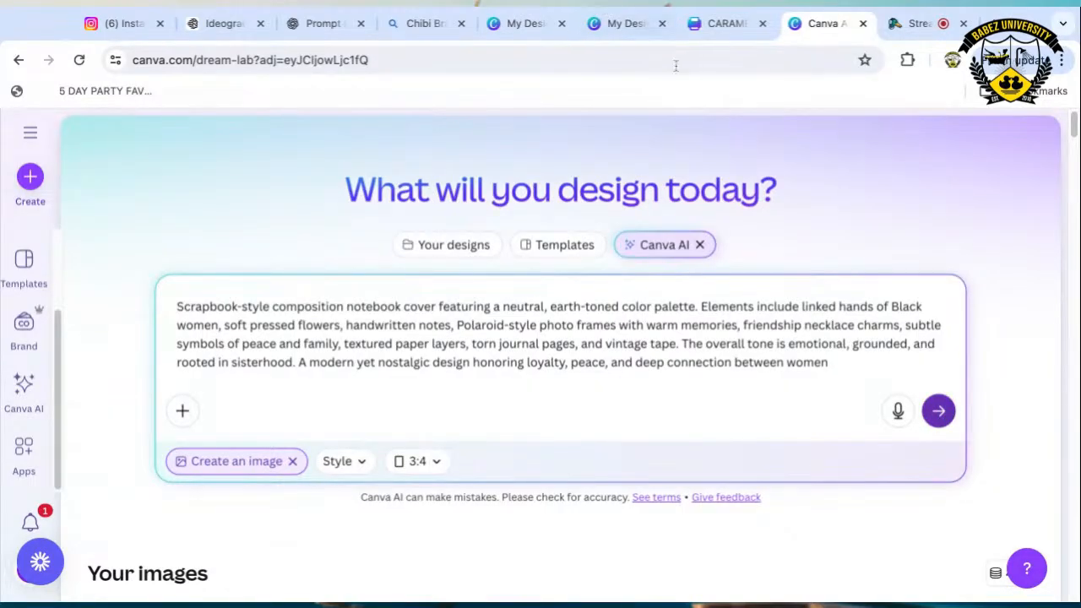
key("Return")
Switch to Ideogram's home page and replace the old sticker prompt with the copied scrapbook notebook cover prompt.
left_click(200, 24)
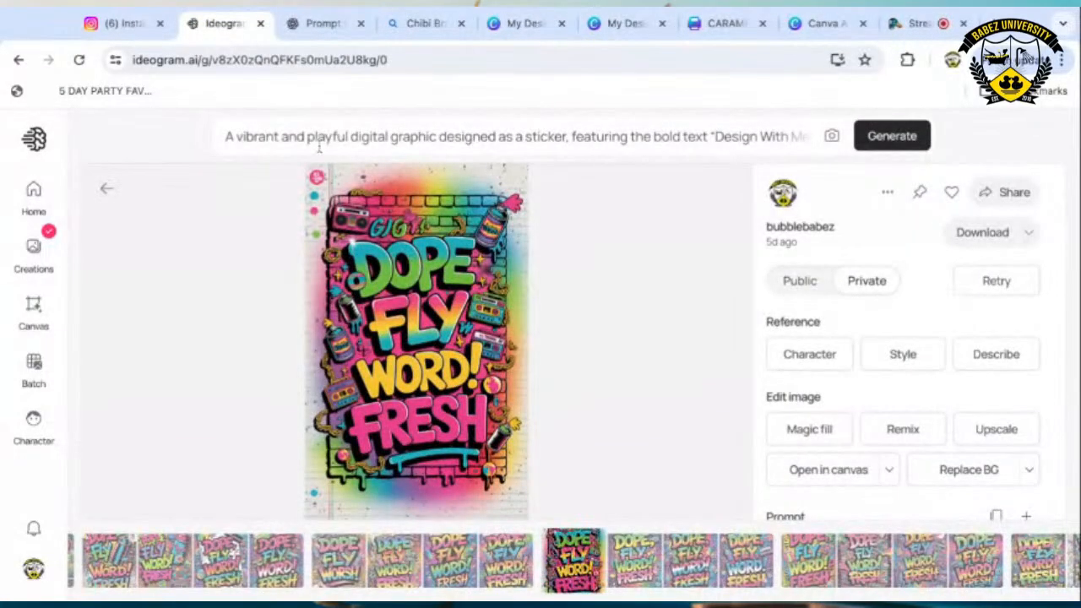
left_click(34, 203)
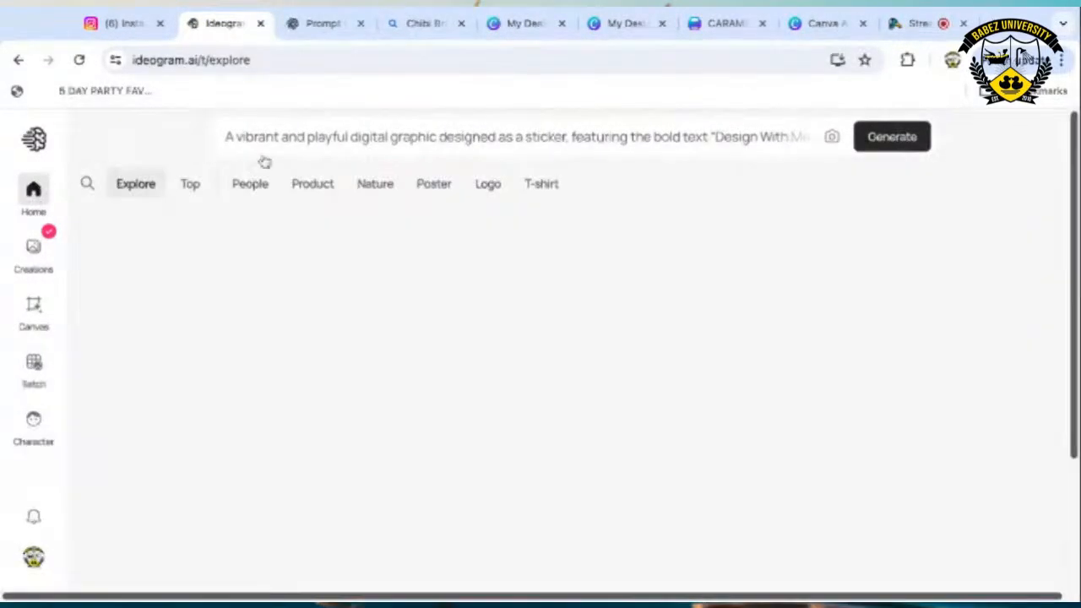
left_click(267, 136)
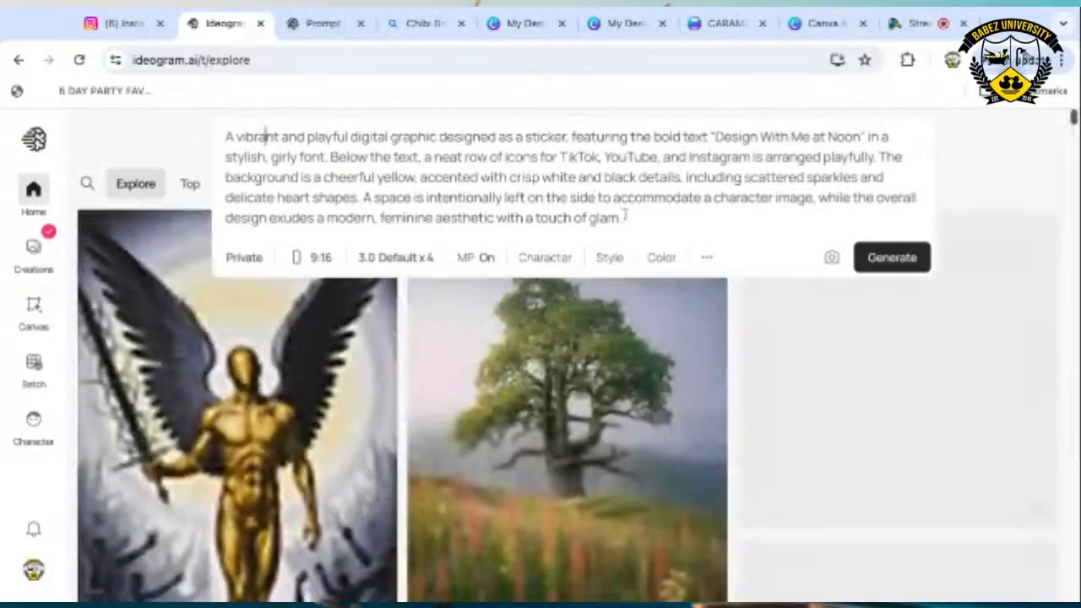
left_click_drag(626, 216, 187, 122)
key("BackSpace")
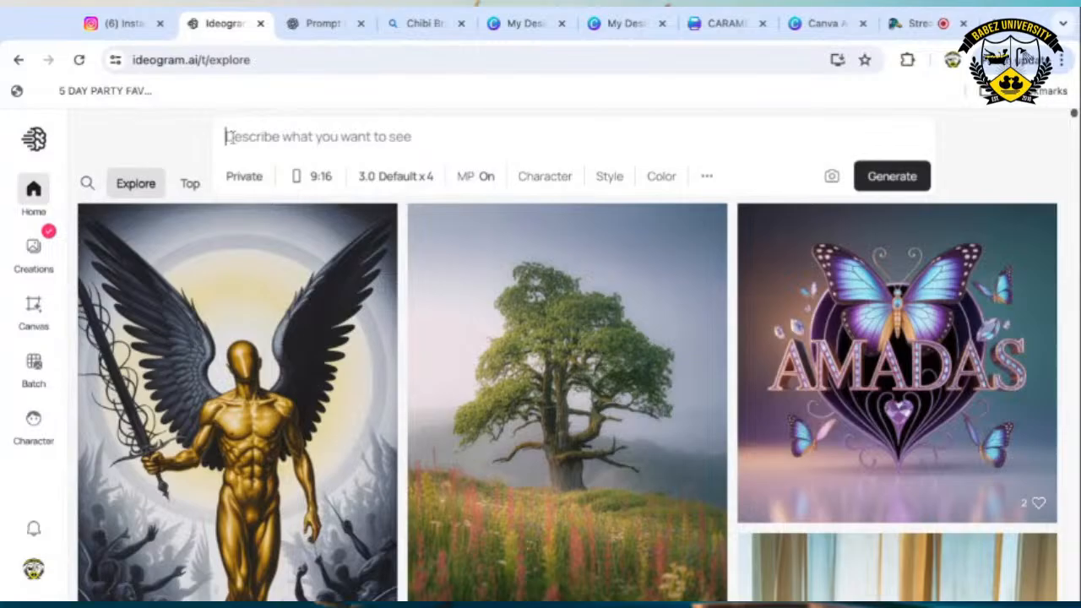
key("ctrl+v")
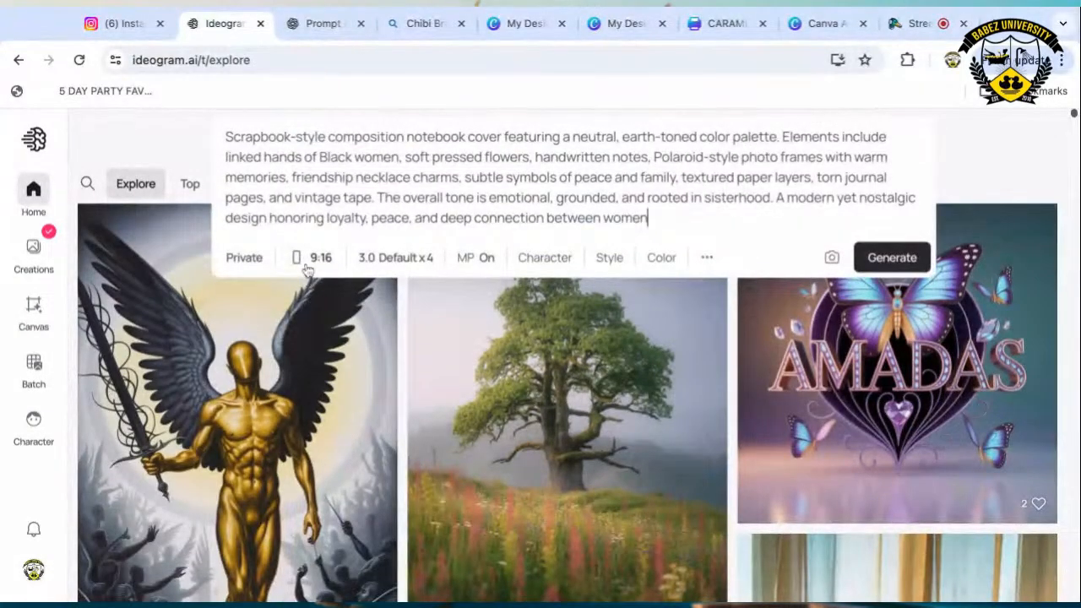
Set the aspect ratio for the Ideogram generation to portrait 10:16.
left_click(305, 259)
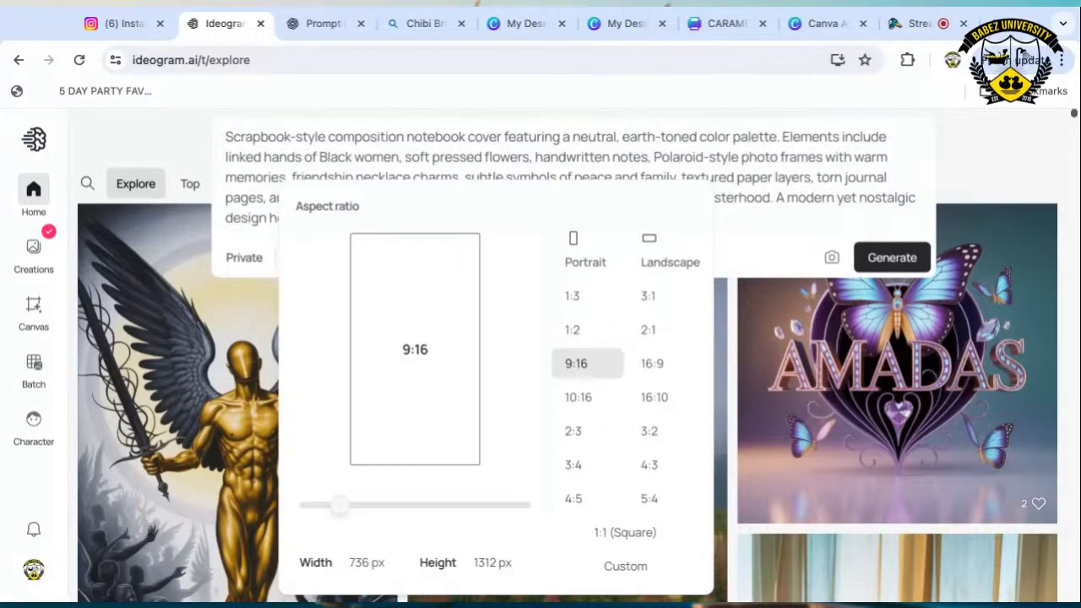
left_click(581, 398)
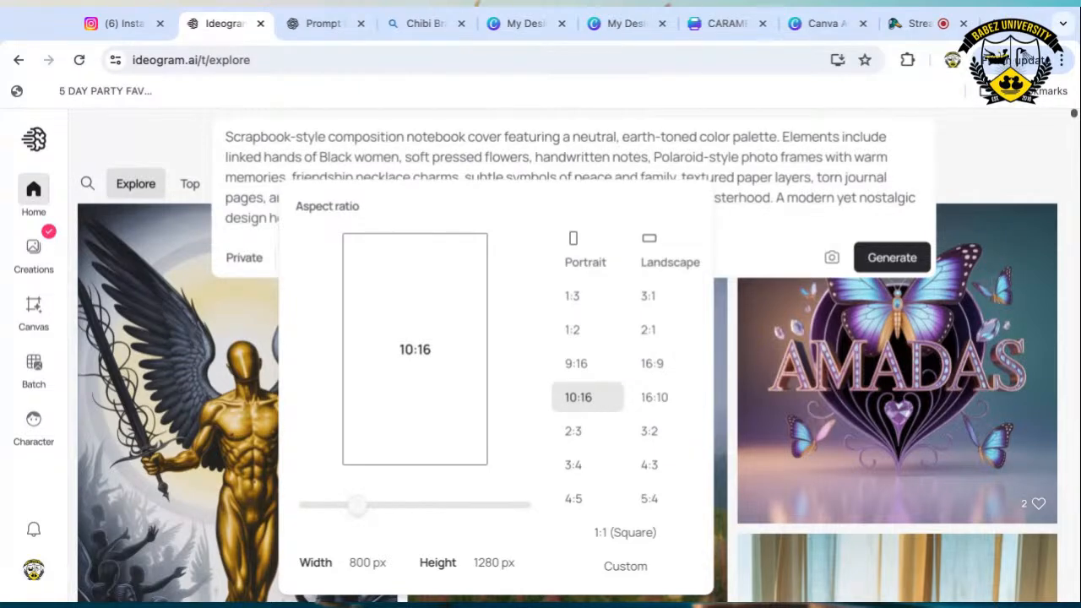
left_click(772, 246)
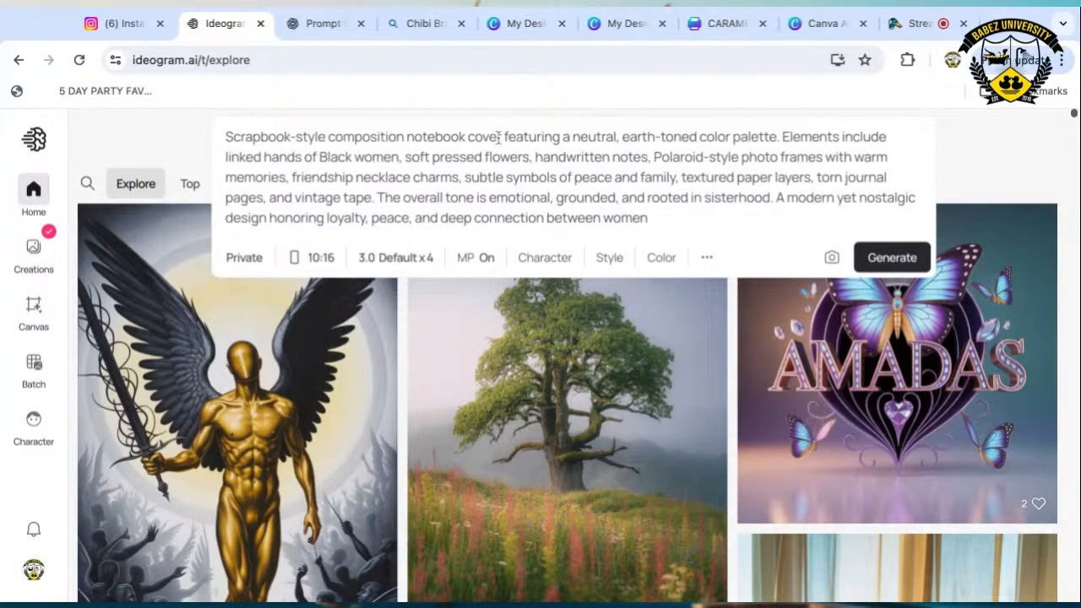
Change "notebook cover" to "notebook design" in the prompt's opening phrase and generate the images.
left_click_drag(502, 137, 469, 140)
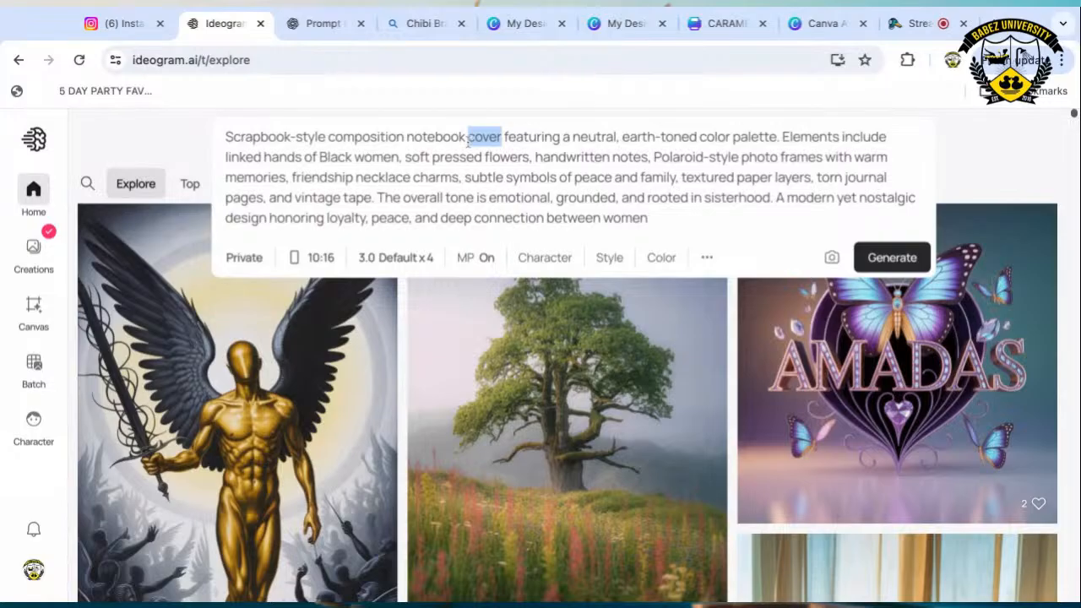
key("BackSpace")
type("del")
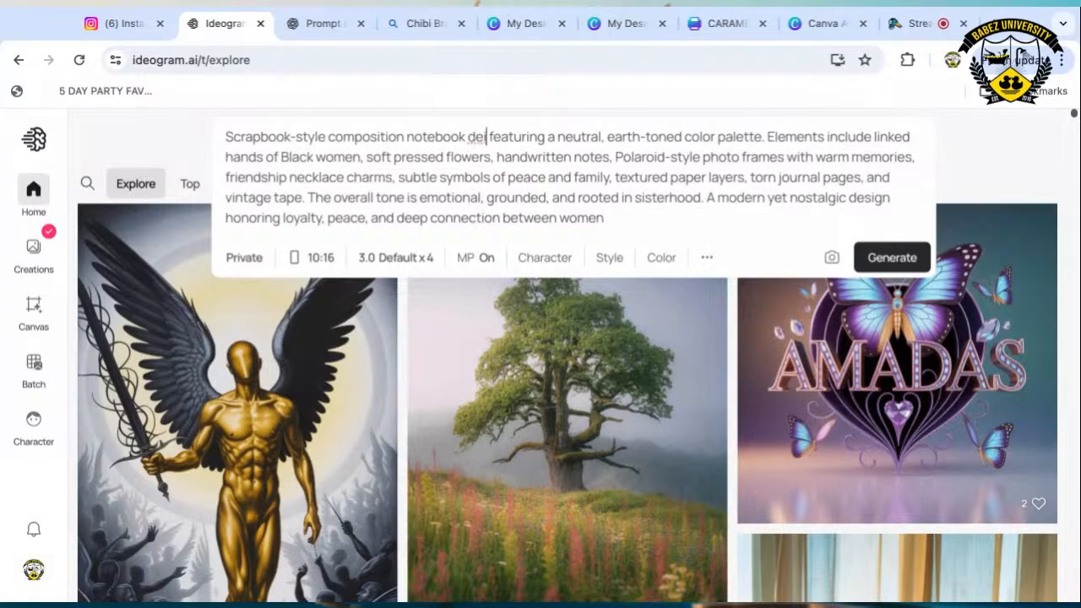
key("BackSpace")
type("ign")
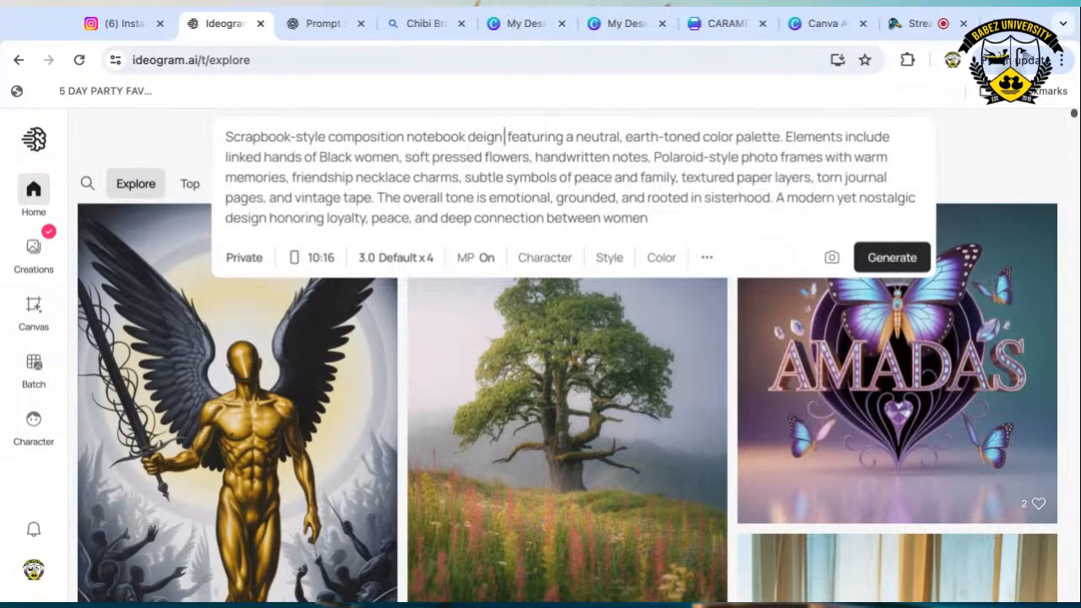
key("BackSpace")
key("BackSpace")
key("BackSpace")
type("si")
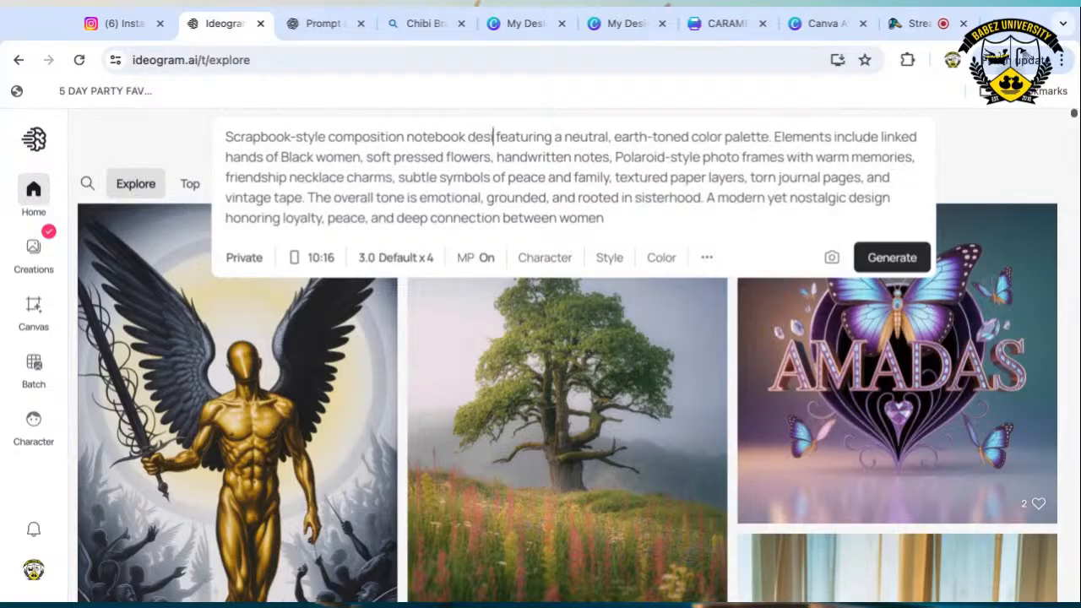
type("gn")
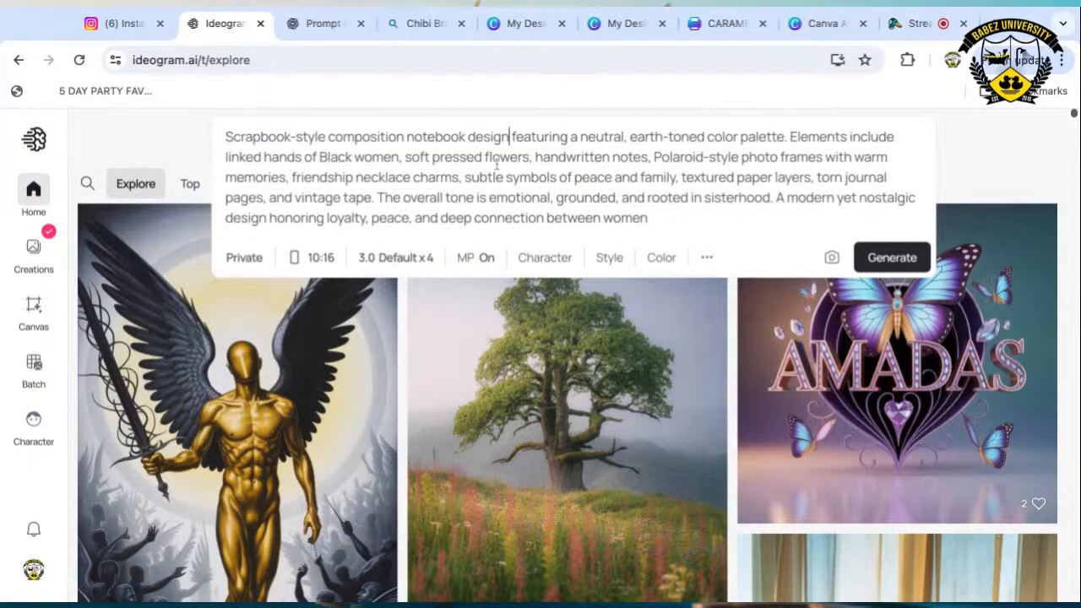
left_click(918, 265)
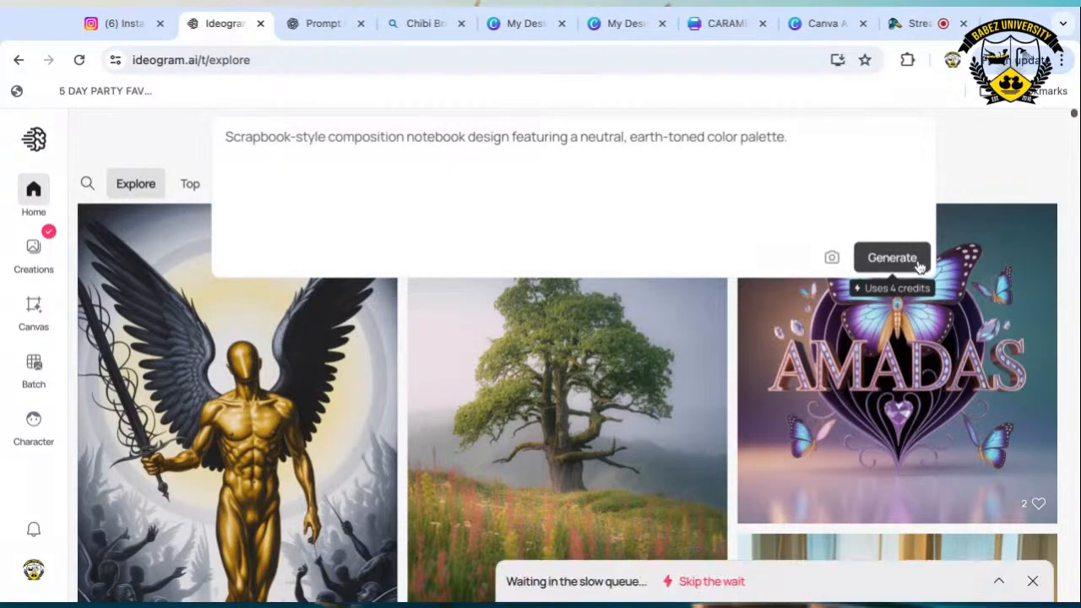
Return to Canva AI and open the first generated scrapbook image to examine its details up close.
left_click(823, 25)
scroll(731, 439, "down", 5)
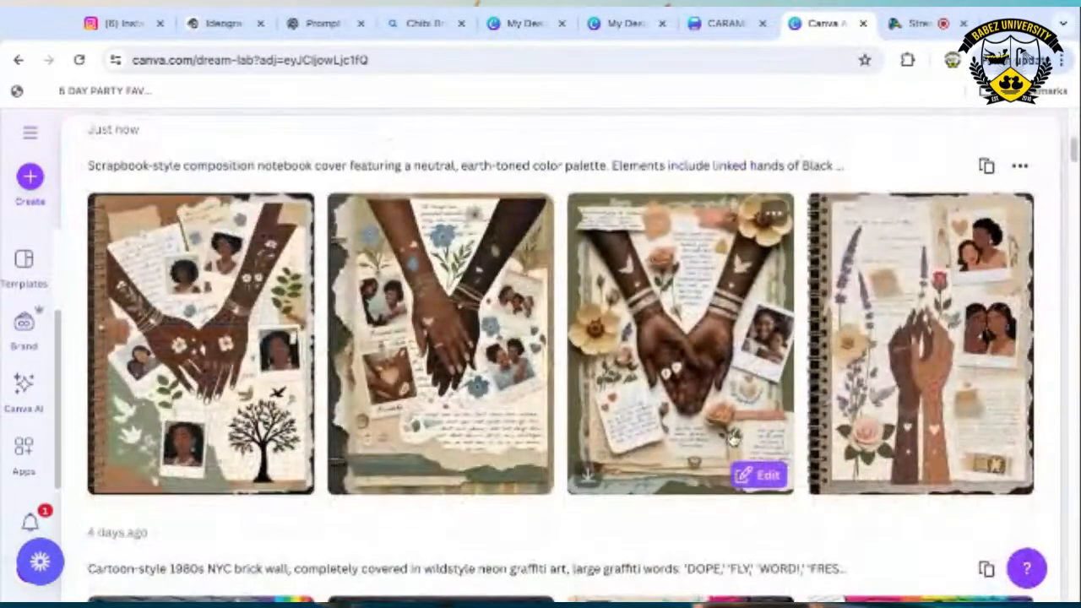
scroll(731, 439, "up", 1)
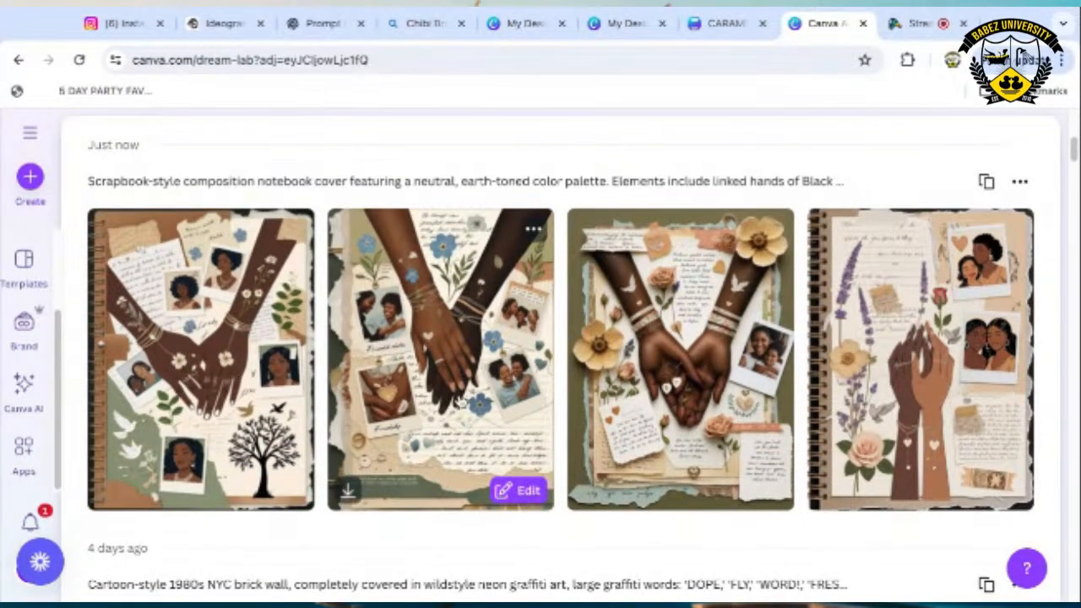
left_click(253, 381)
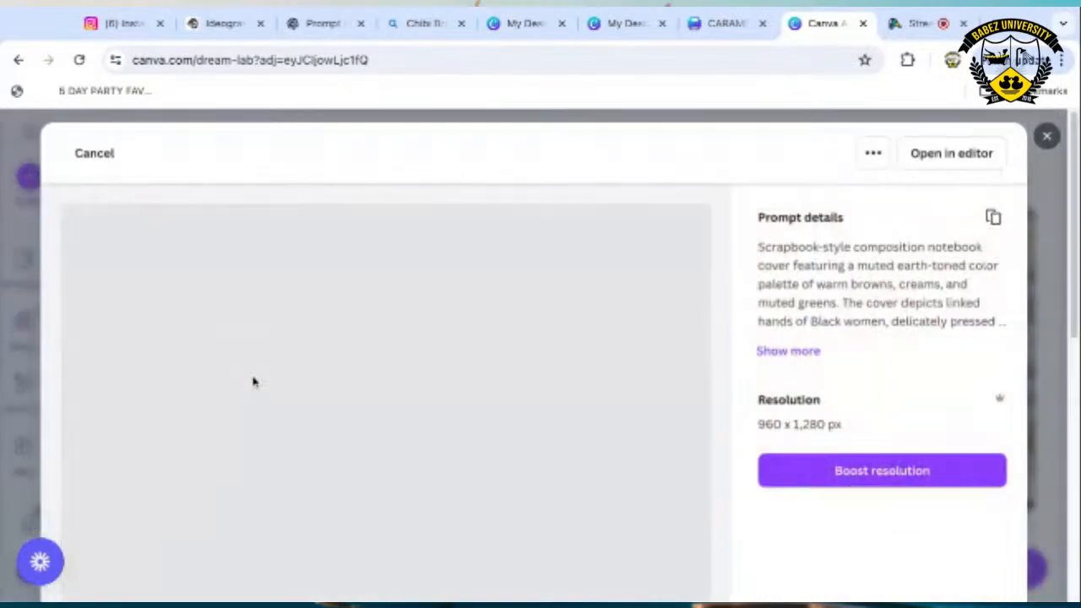
scroll(270, 401, "down", 1)
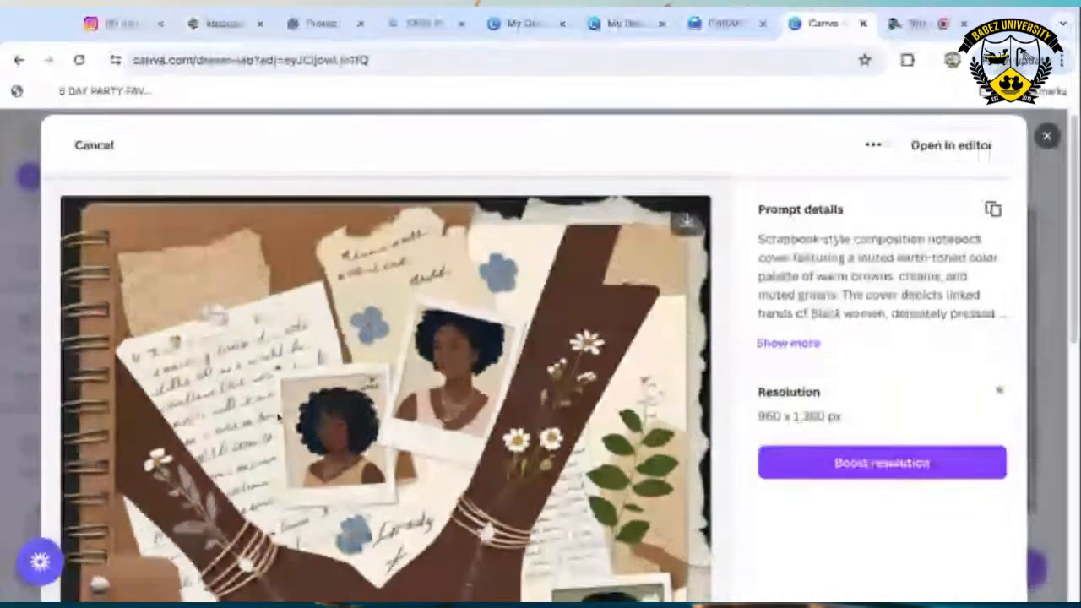
scroll(278, 413, "down", 5)
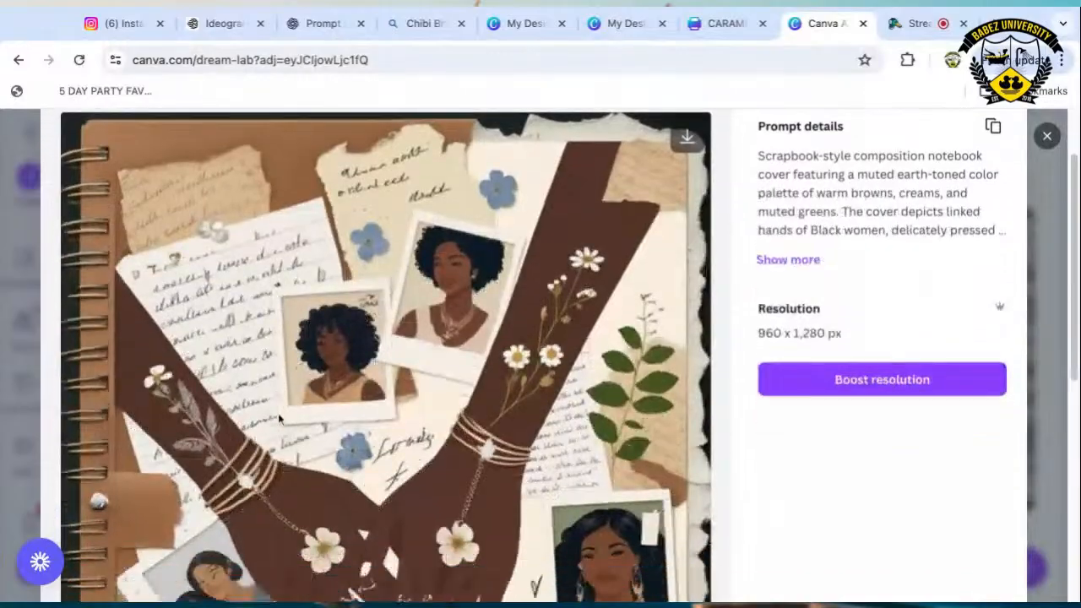
Examine the rest of the first scrapbook image, and open the second generated image to check its hands, photos and handwriting up close.
scroll(278, 416, "down", 6)
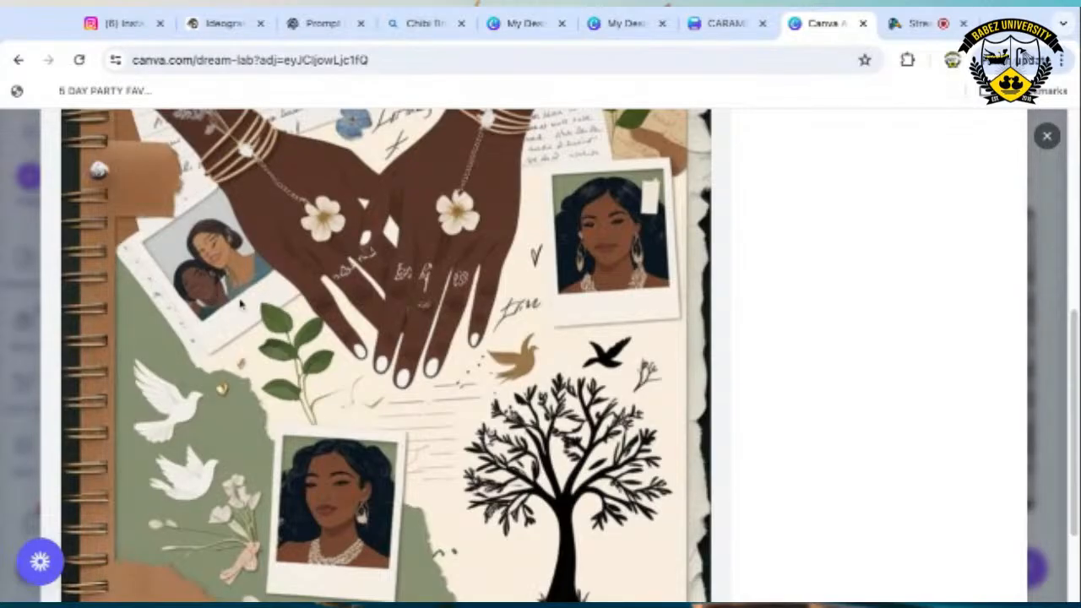
left_click(1046, 136)
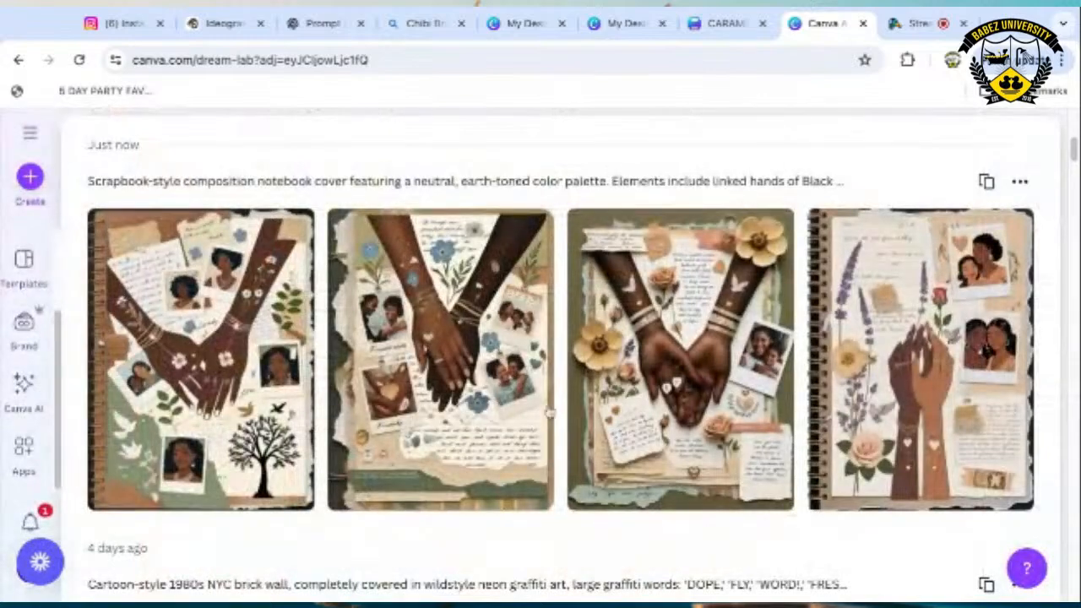
mouse_move(466, 406)
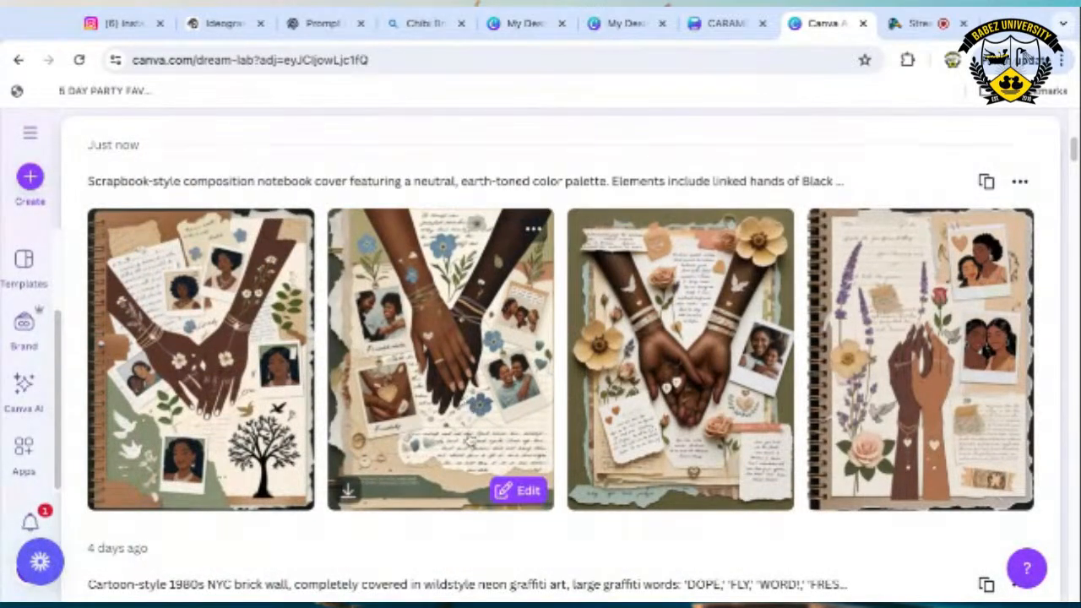
left_click(460, 379)
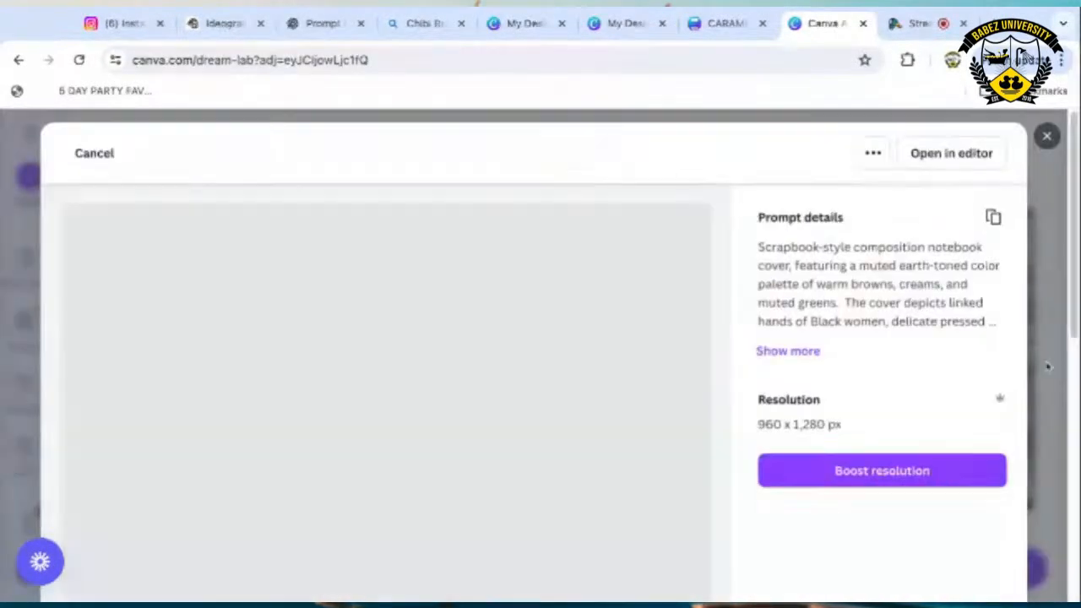
scroll(965, 376, "down", 3)
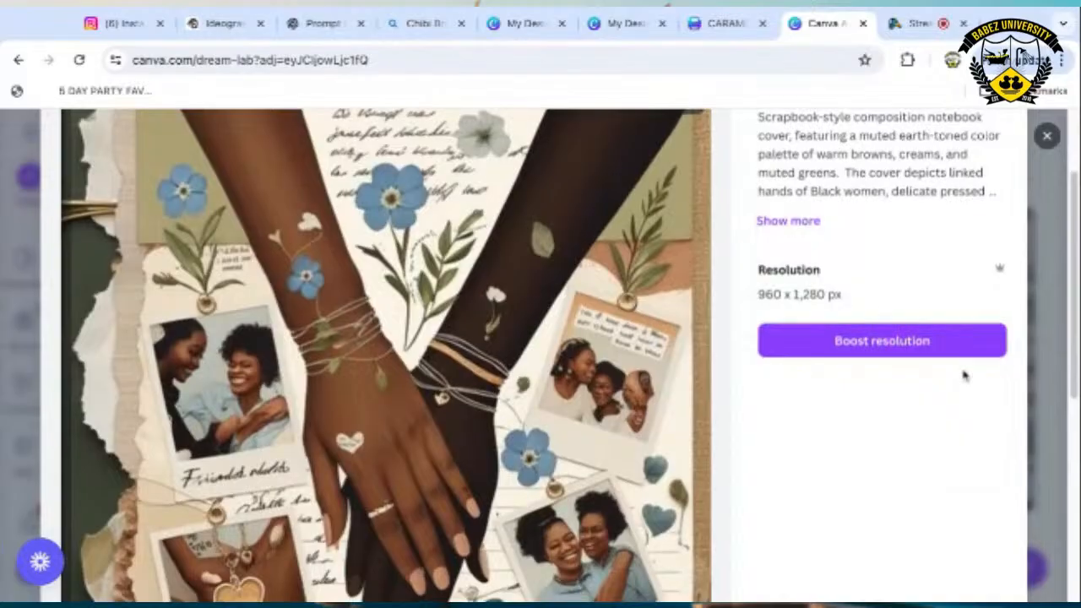
scroll(964, 376, "down", 4)
scroll(575, 356, "down", 1)
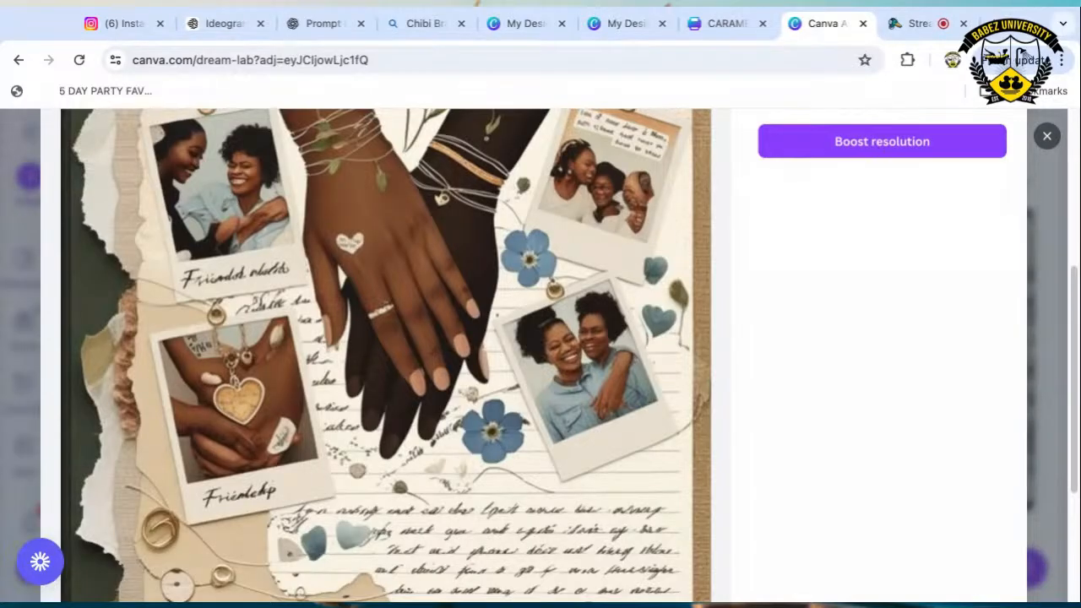
left_click(1047, 136)
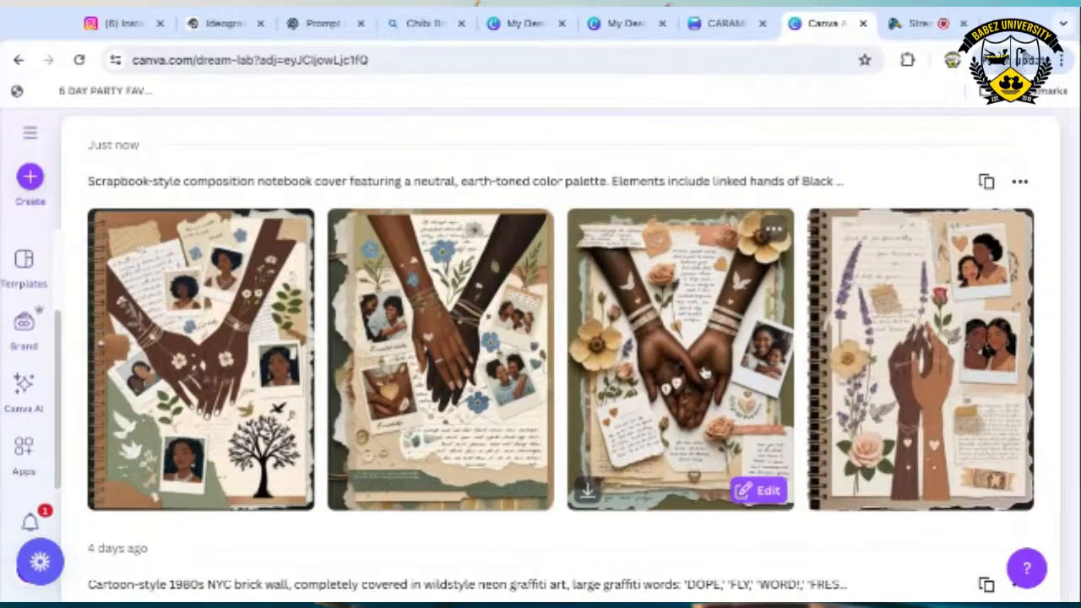
Open the third and fourth generated scrapbook images one after the other and examine their details up close.
left_click(703, 373)
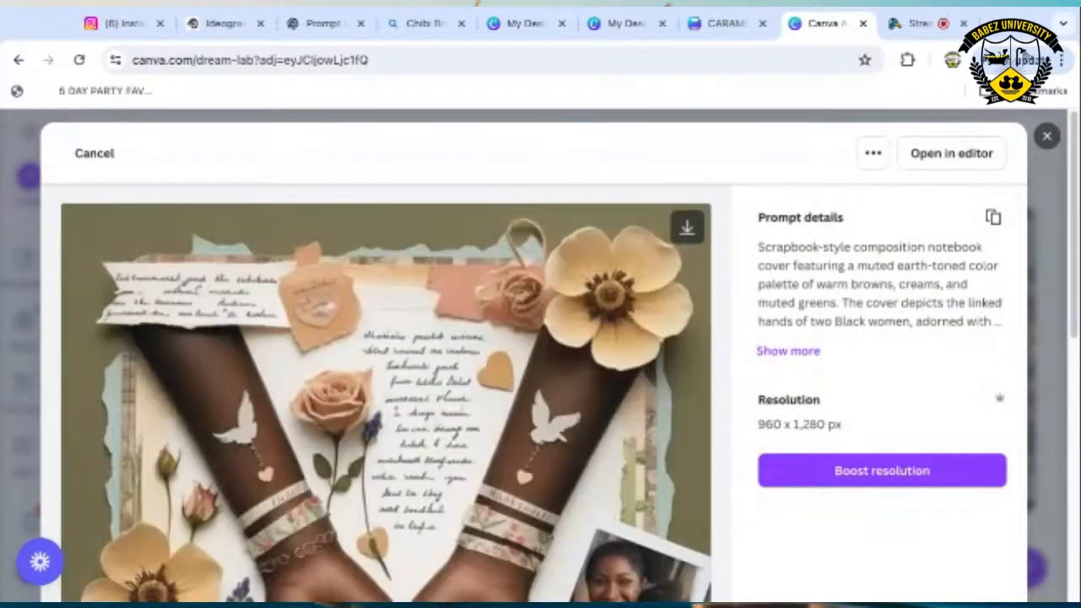
scroll(718, 449, "down", 3)
scroll(719, 452, "down", 1)
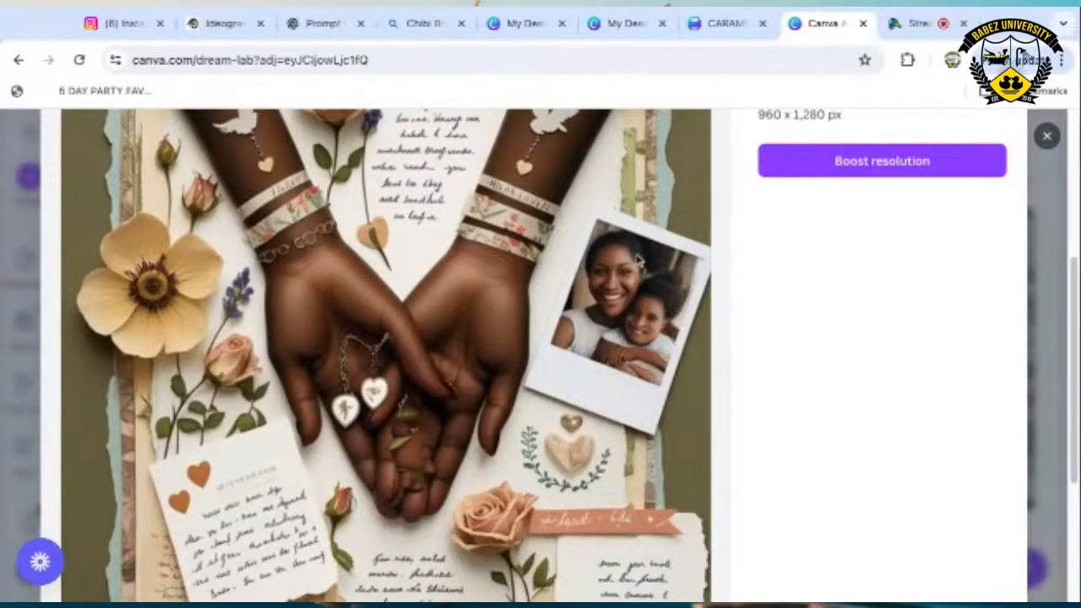
left_click(1047, 136)
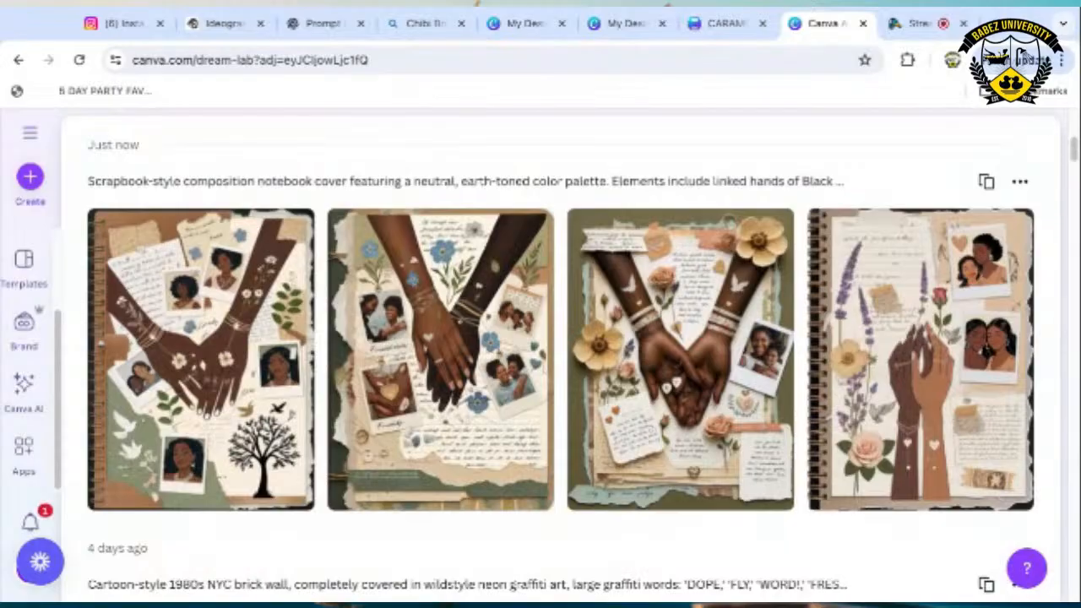
left_click(937, 437)
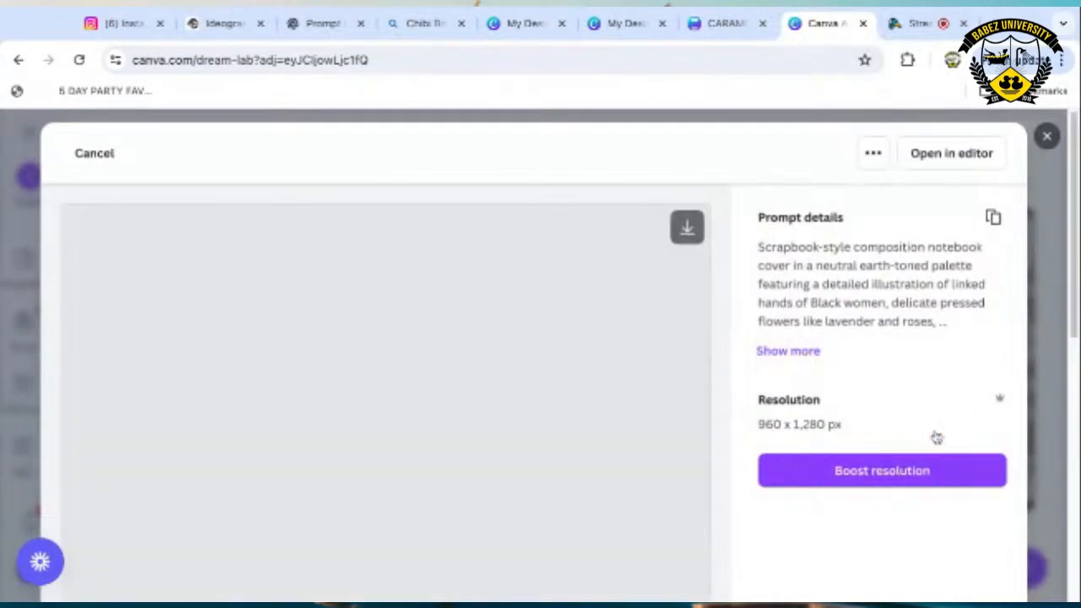
scroll(661, 466, "down", 3)
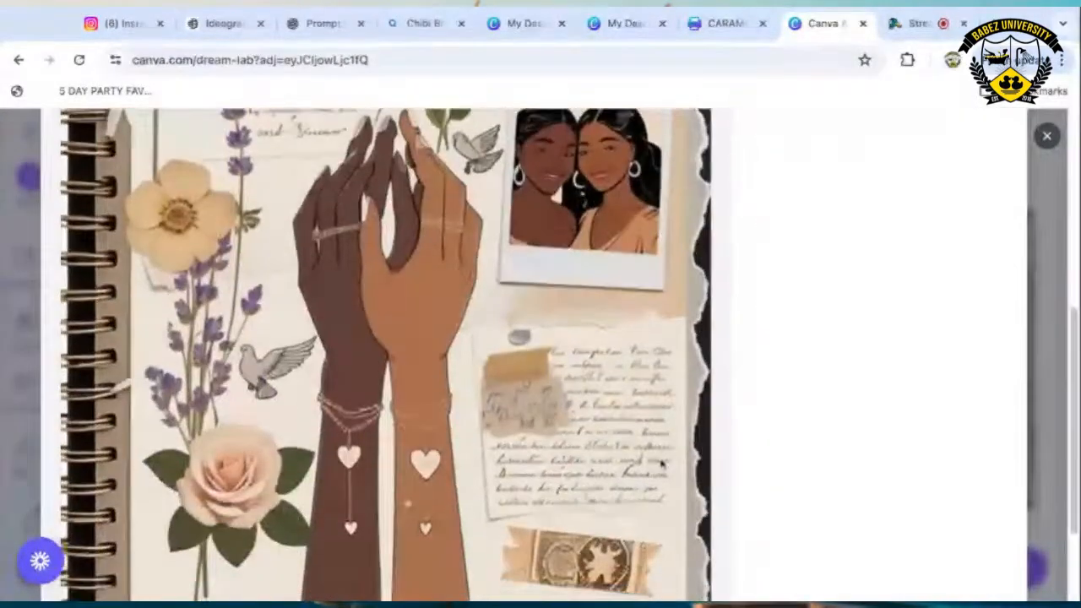
scroll(661, 466, "down", 2)
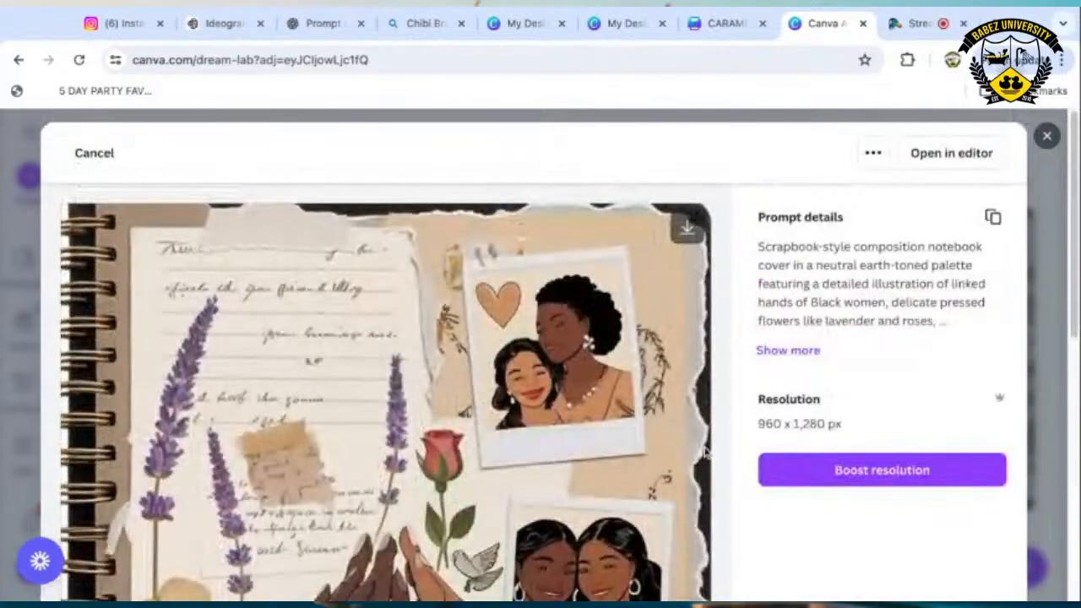
left_click(1030, 140)
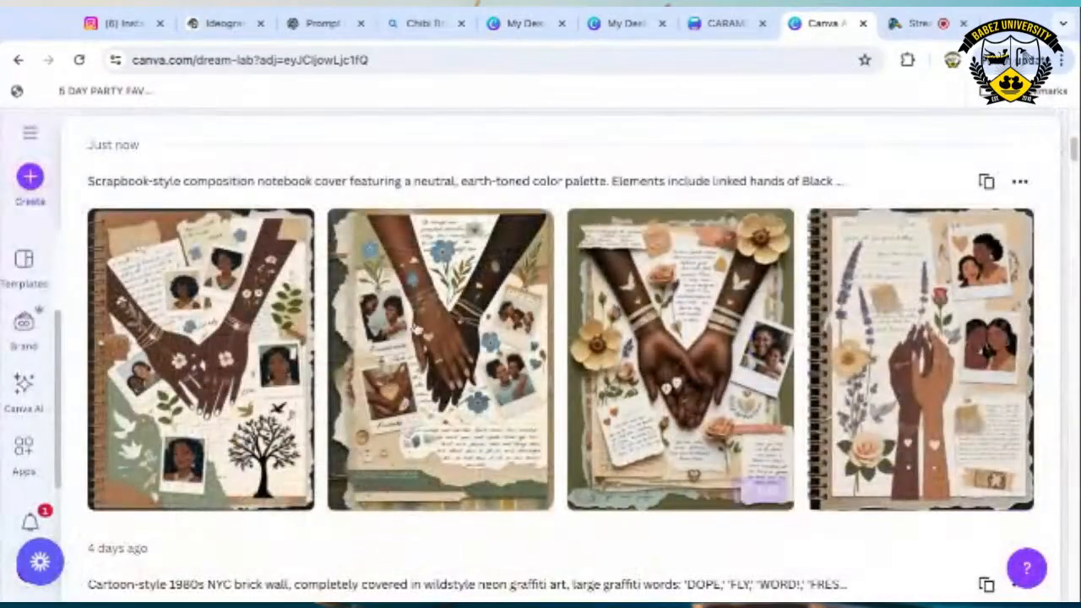
Enter the copied scrapbook prompt in Canva AI, change "notebook cover" to "notebook design" in its opening phrase, and generate the images.
scroll(357, 296, "up", 6)
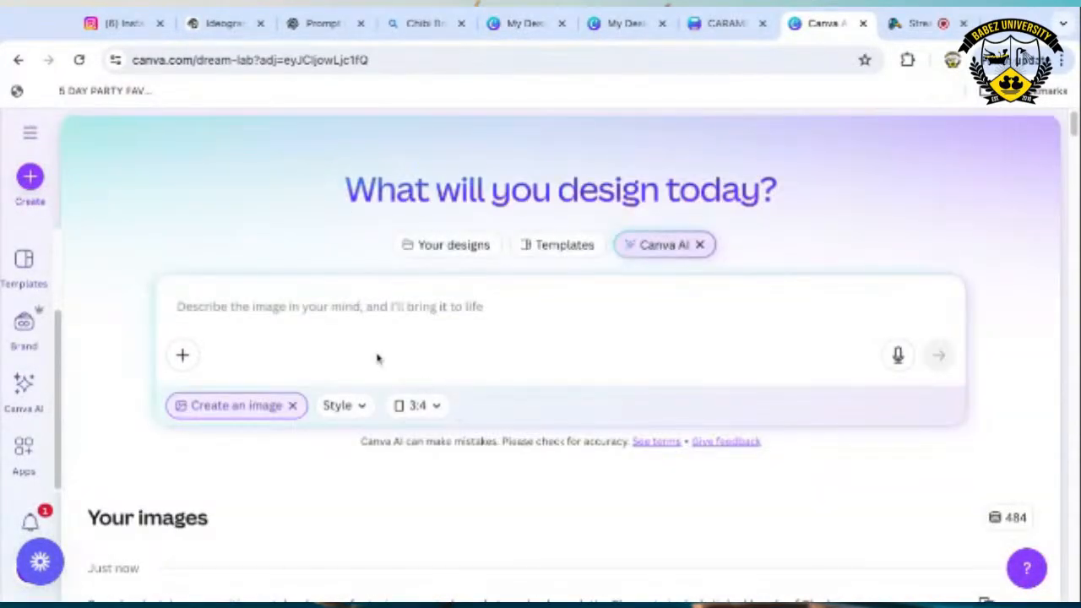
left_click(319, 298)
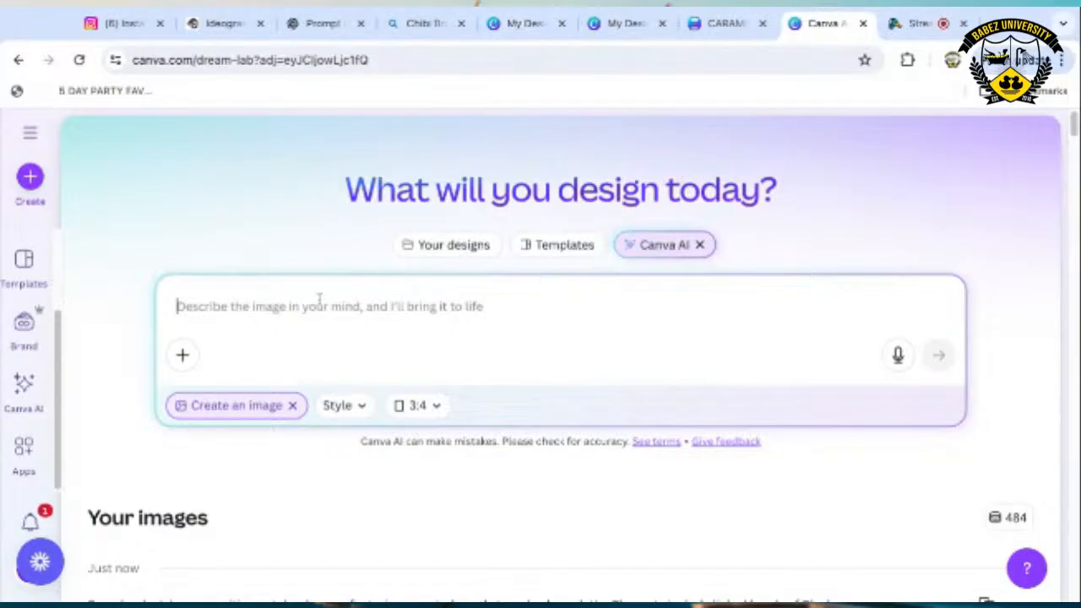
type("Scrapbook-style composition notebook cover featuring a neutral, earth-toned color palette. Elements include linked hands of Black women, soft pressed flowers, handwritten notes, Polaroid-style photo frames with warm memories, friendship necklace charms, subtle symbols of peace and family, textured paper layers, torn journal pages, and vintage tape. The overall tone is emotional, grounded, and rooted in sisterhood. A modern yet nostalgic design honoring loyalty, peace, and deep connection between women")
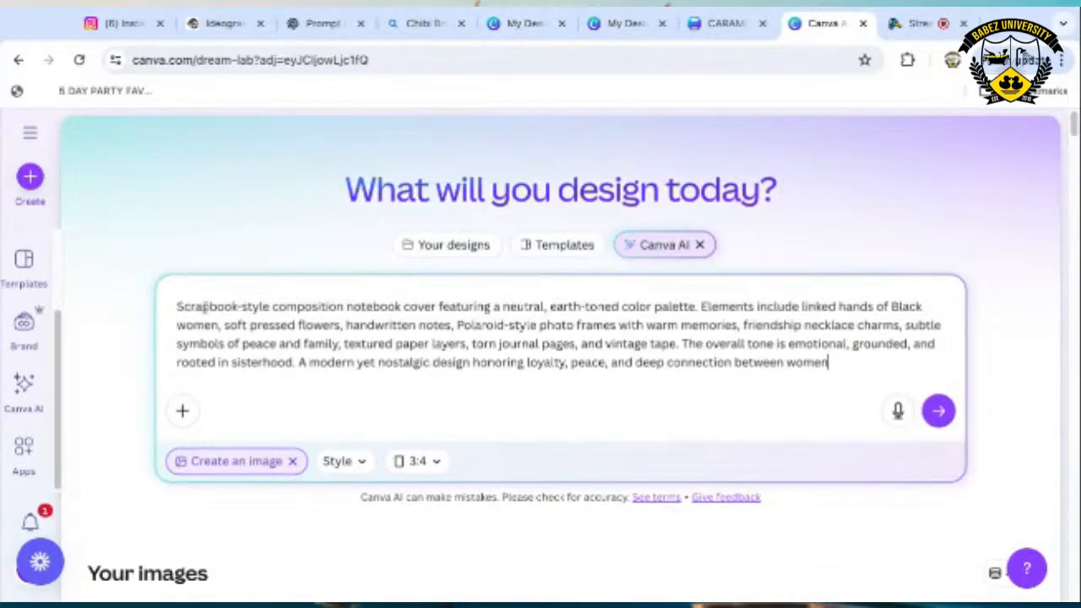
double_click(435, 307)
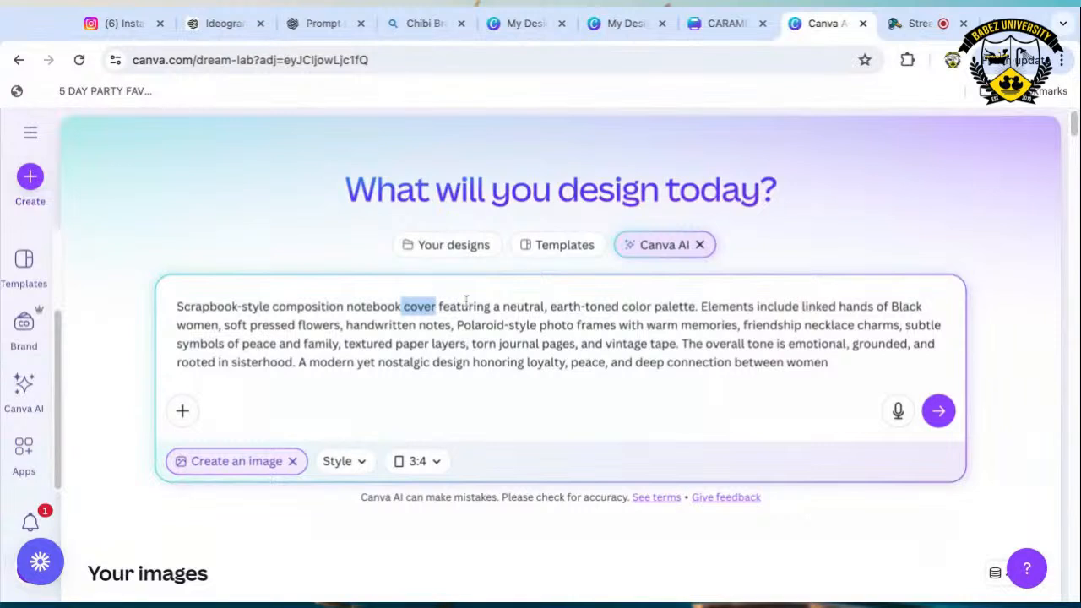
key("BackSpace")
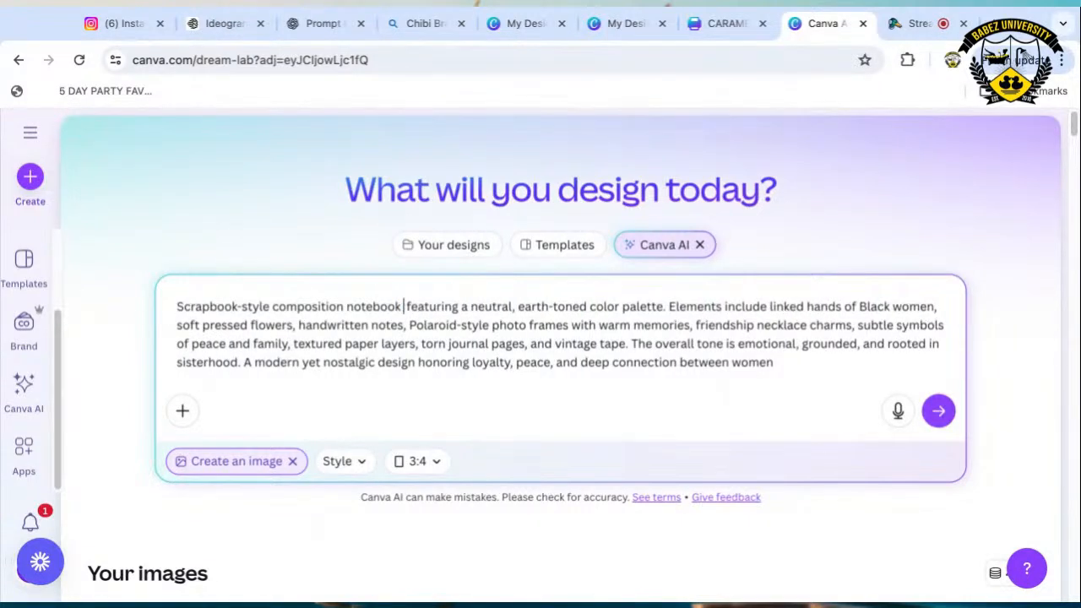
type("design")
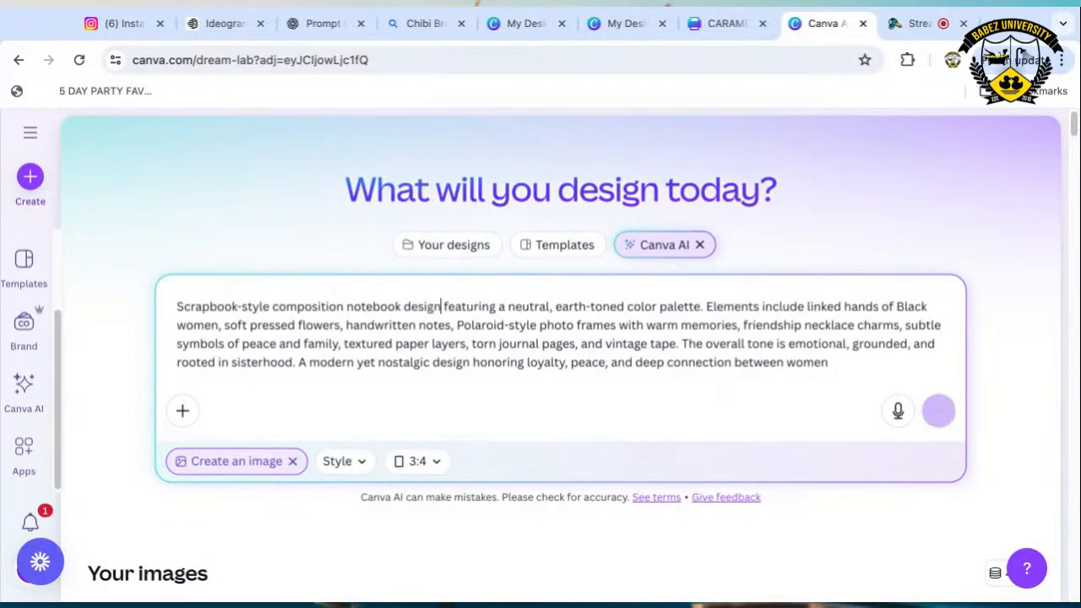
key("Return")
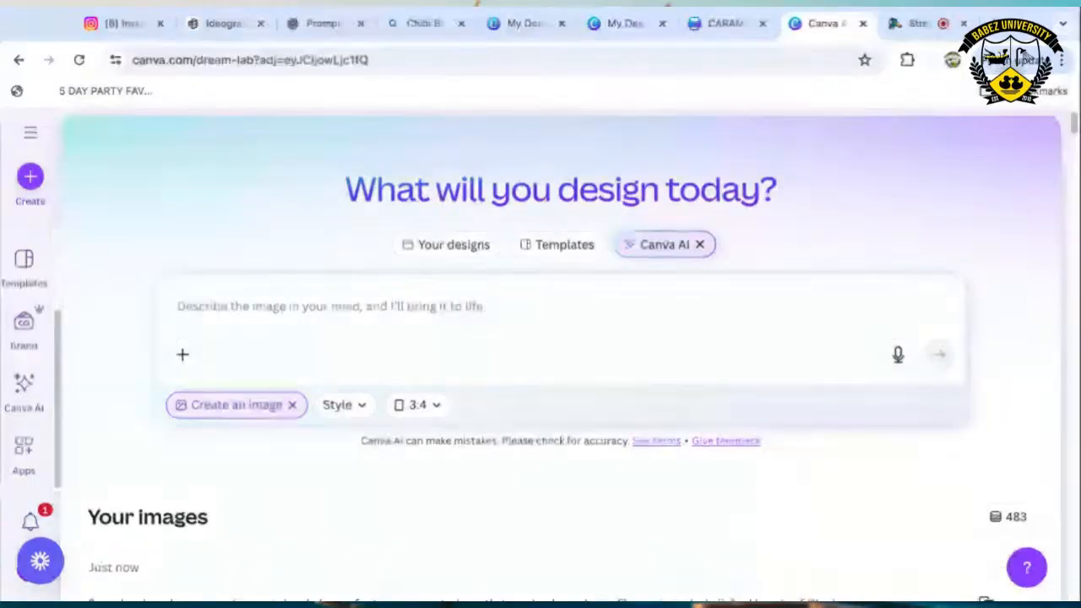
scroll(432, 432, "down", 1)
scroll(431, 432, "down", 3)
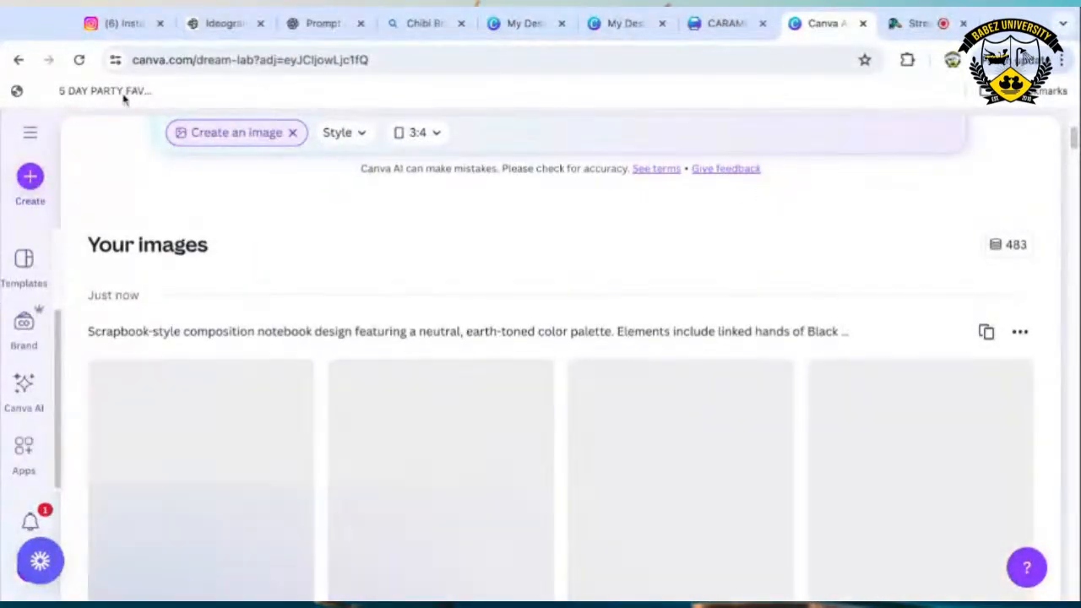
Switch to Ideogram, open the completed generation and review the new sisterhood notebook images.
left_click(211, 26)
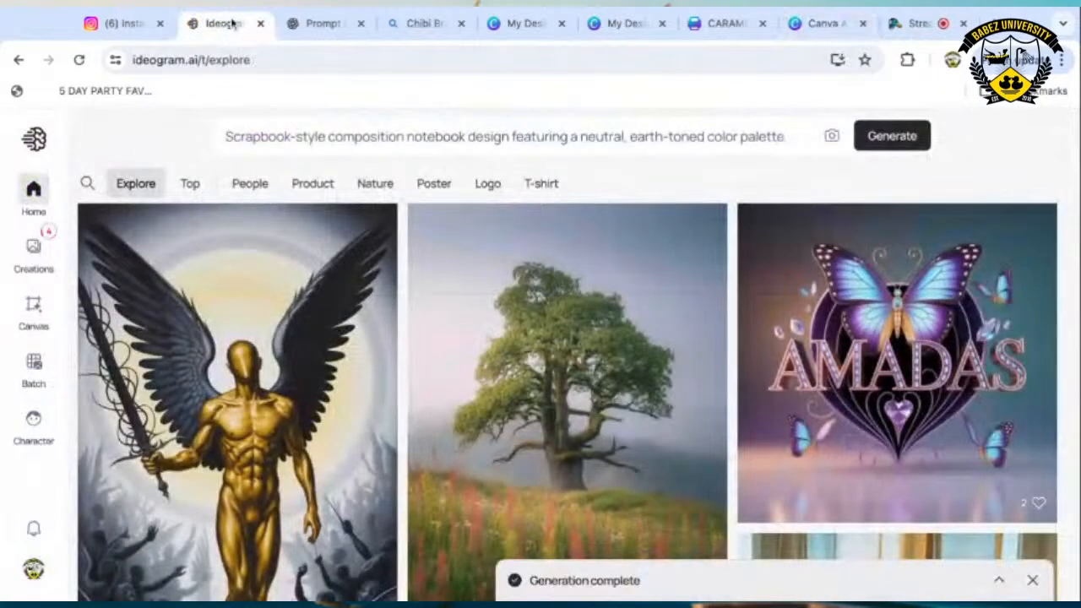
left_click(593, 588)
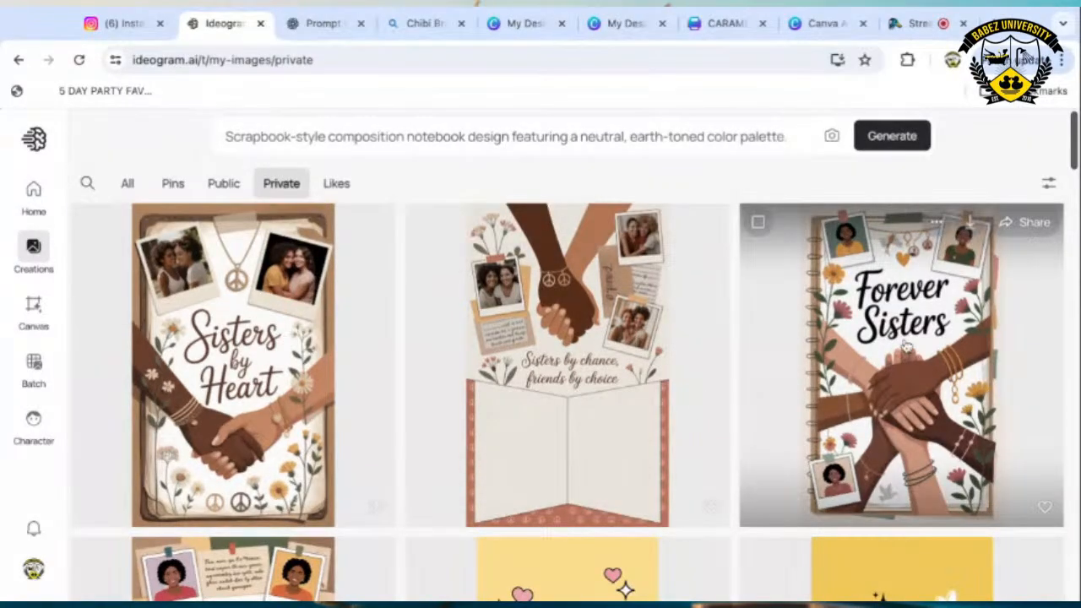
scroll(906, 349, "down", 2)
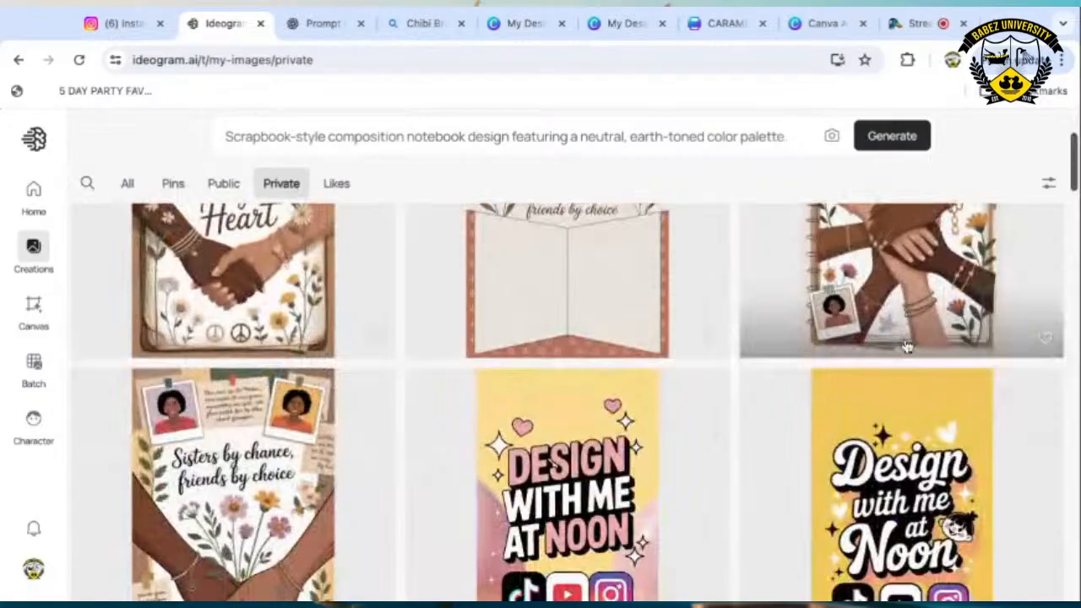
scroll(906, 346, "down", 1)
scroll(905, 346, "up", 2)
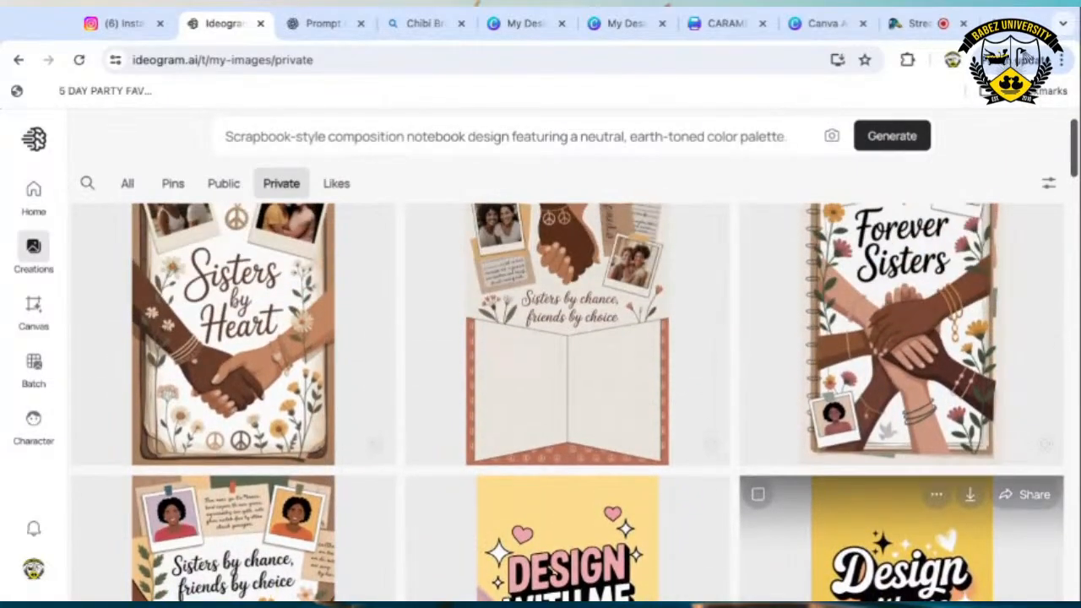
scroll(904, 541, "up", 1)
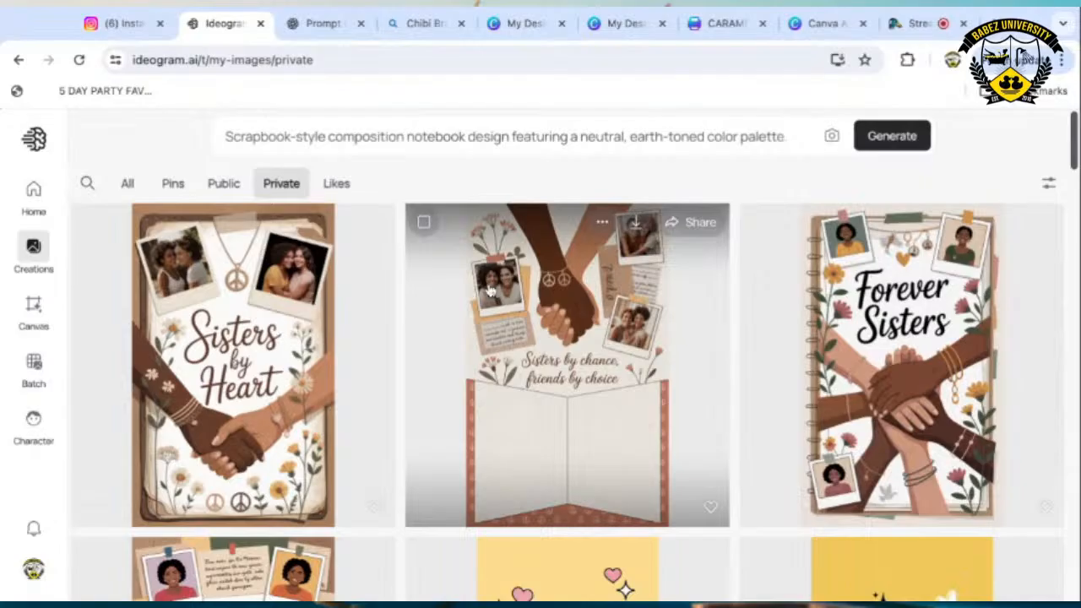
Switch to the Prompt Like Nikkie chat in ChatGPT and start a new message.
left_click(310, 28)
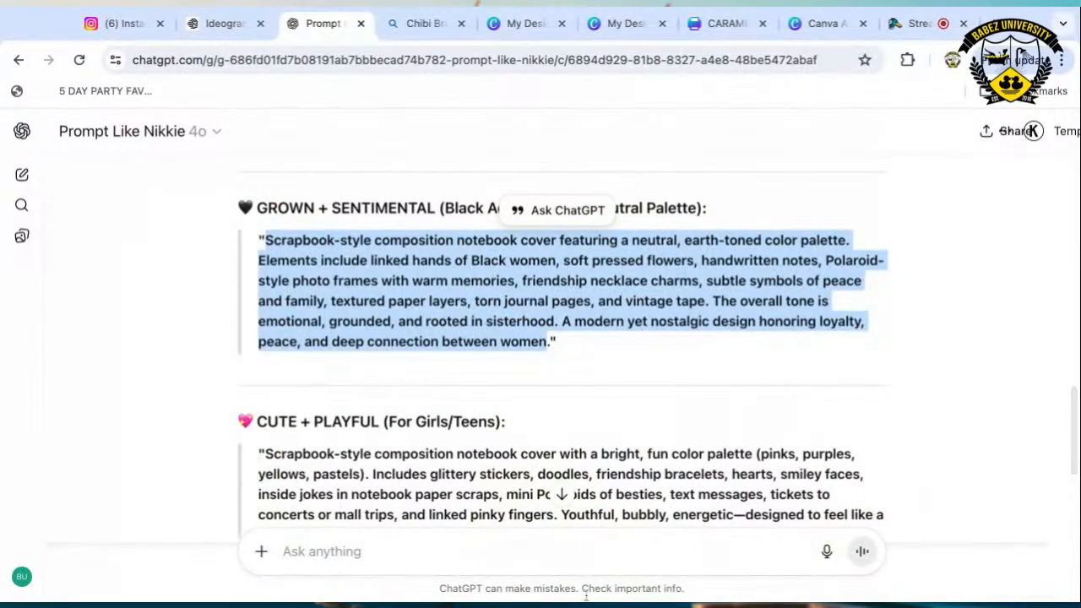
left_click(566, 549)
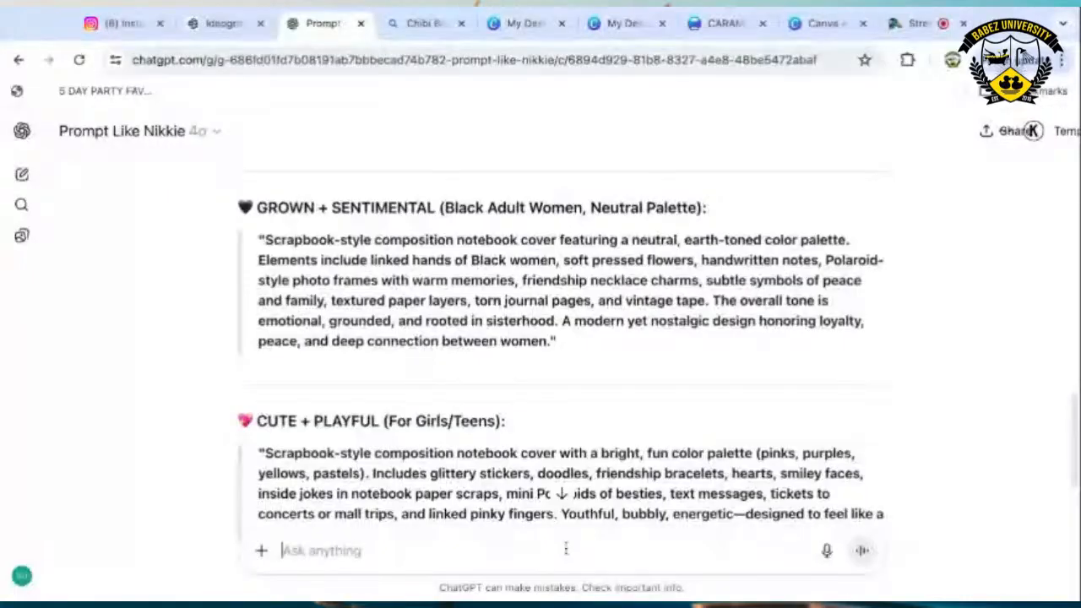
type("i have to te")
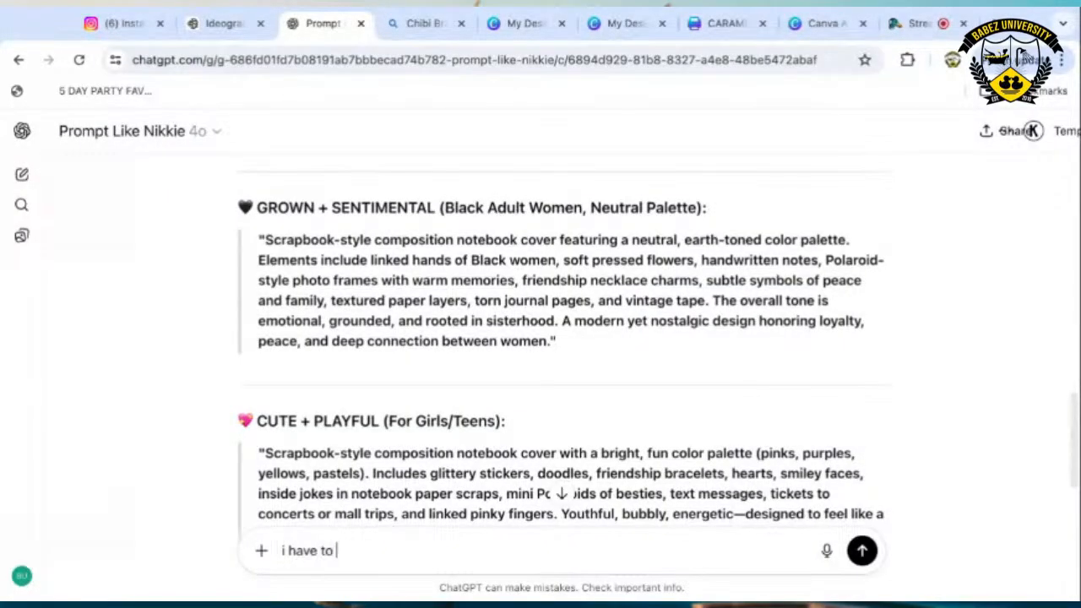
key("BackSpace")
key("BackSpace")
key("BackSpace")
key("BackSpace")
key("BackSpace")
key("BackSpace")
key("BackSpace")
key("BackSpace")
Ask the chat to tweak the prompt because it should be the pattern for the notebook, "so not the actual notebook but the design".
type("can you teweark")
key("BackSpace")
key("BackSpace")
type("ak h")
key("BackSpace")
type("this prom")
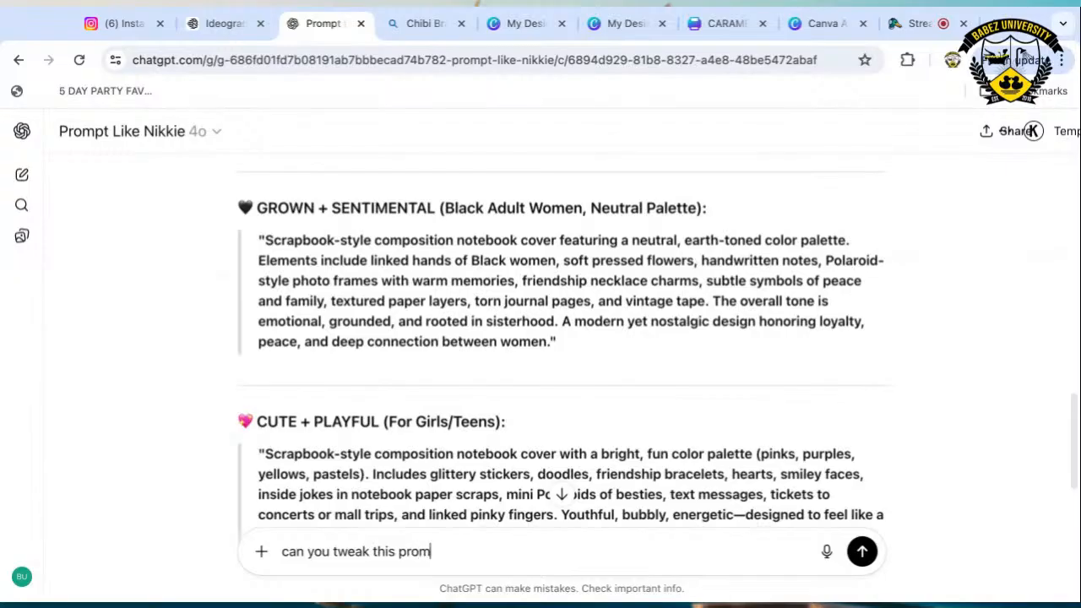
type("pt becausde i")
key("BackSpace")
key("BackSpace")
key("BackSpace")
key("BackSpace")
type("e I want ")
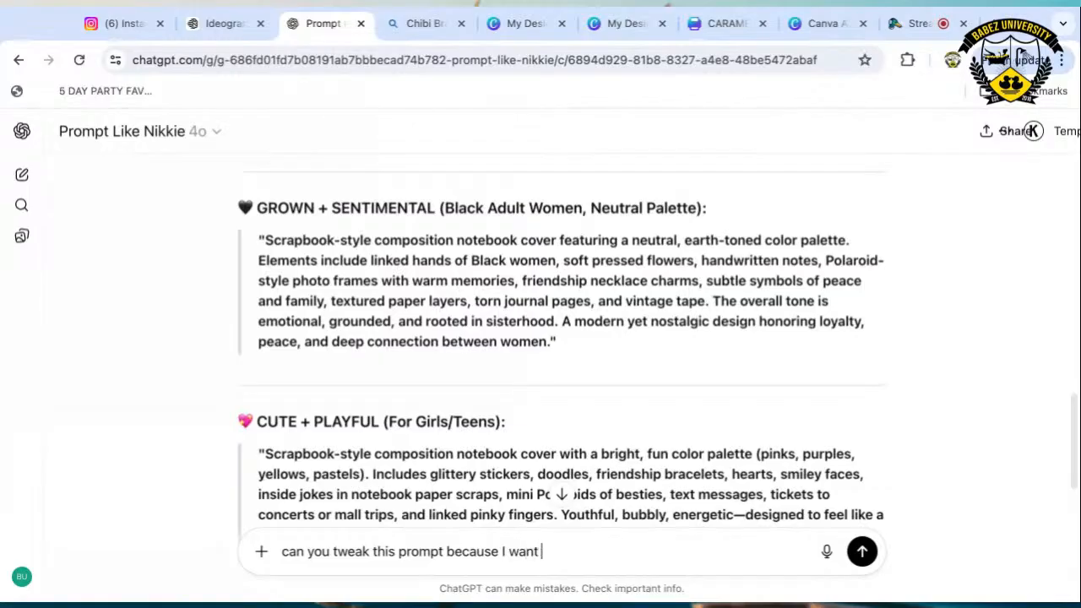
type("this to be the ")
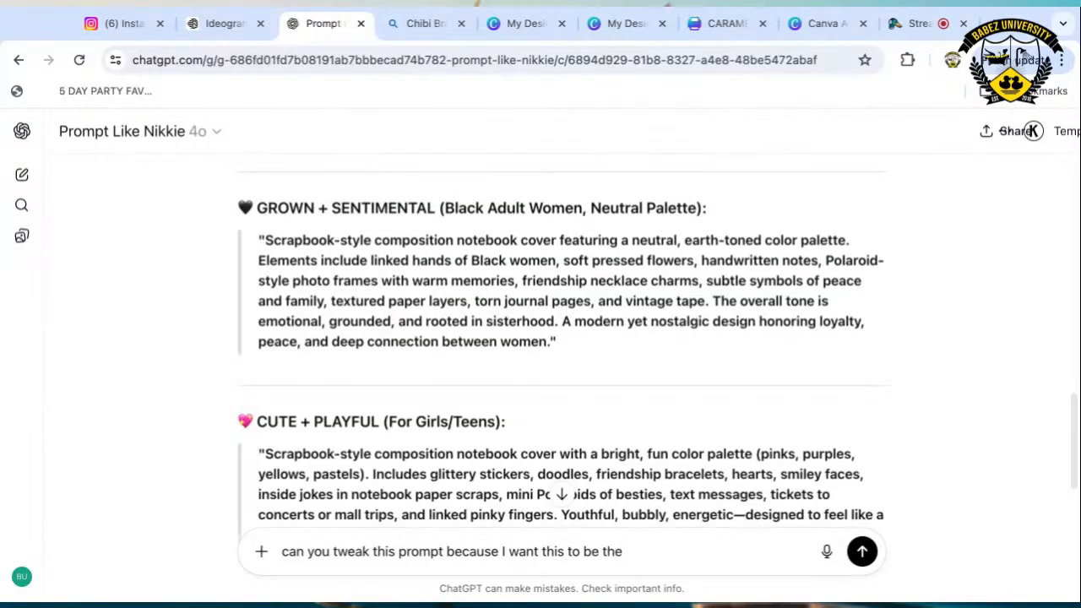
type("pattern for the notebook, so not the actual note")
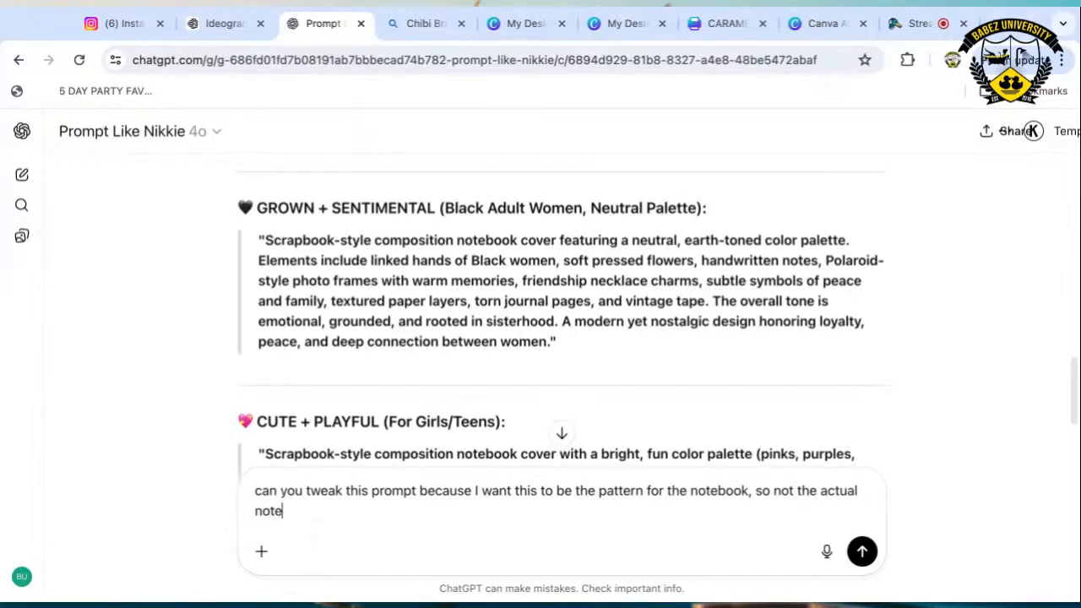
type("book but the ")
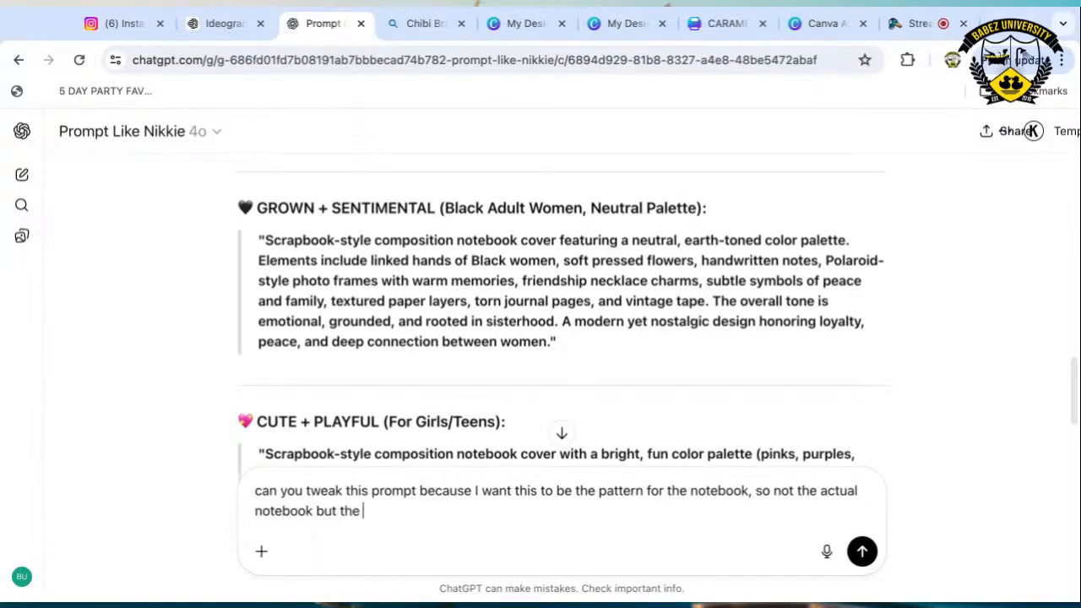
type("design")
key("Return")
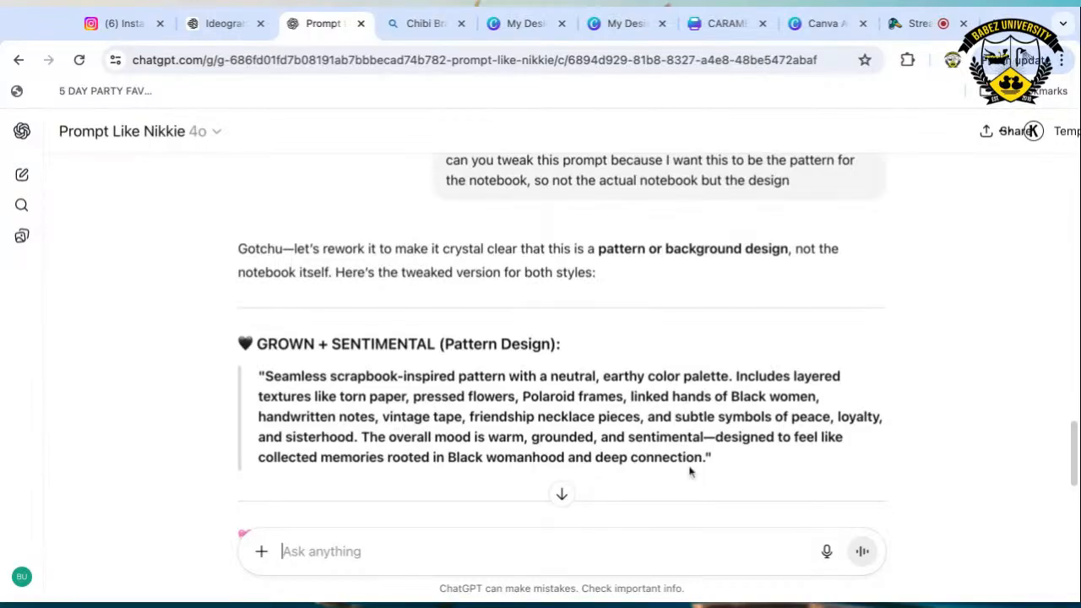
Copy the reworked Grown + Sentimental pattern prompt, switch to Canva AI and review the newly generated notebook design images.
left_click_drag(705, 455, 263, 376)
key("ctrl+c")
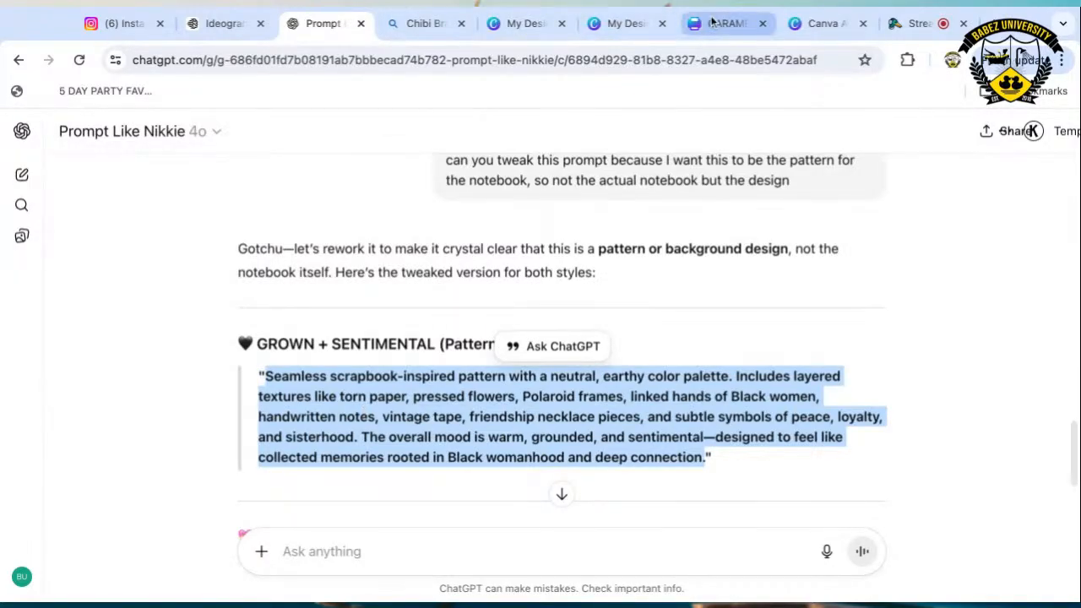
left_click(810, 25)
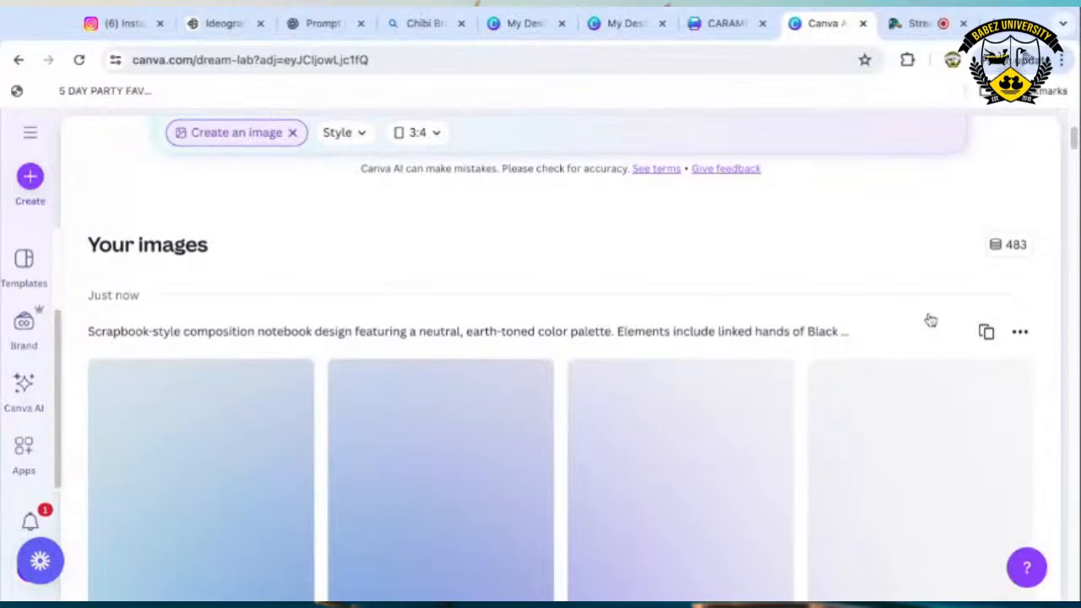
scroll(929, 234, "down", 2)
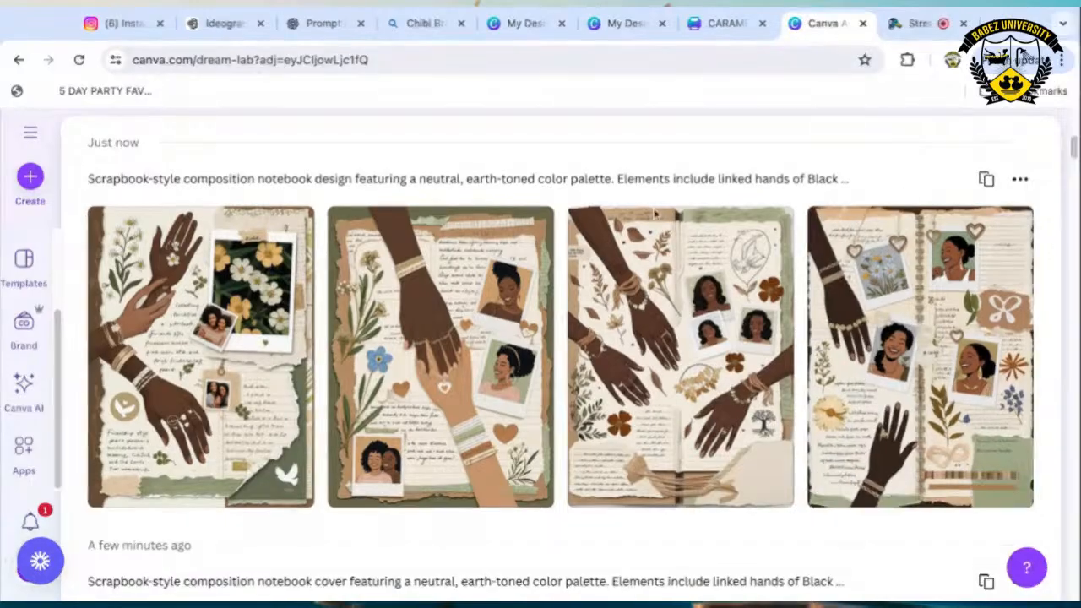
Enter the copied "Seamless scrapbook-inspired pattern" prompt as a new Canva AI image description and generate the images.
scroll(496, 344, "up", 1)
scroll(497, 344, "up", 4)
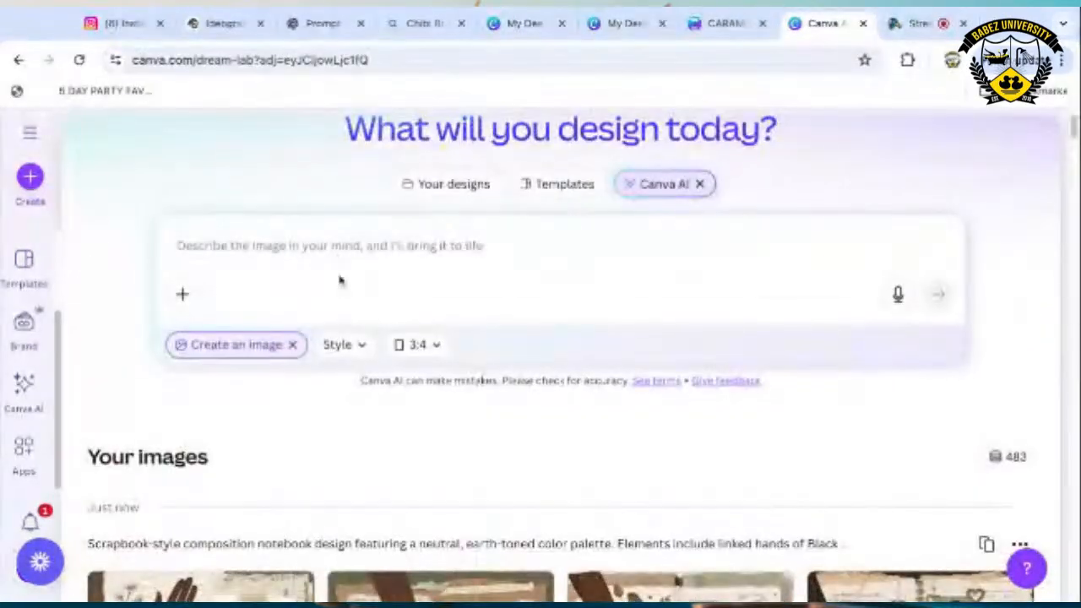
left_click(343, 257)
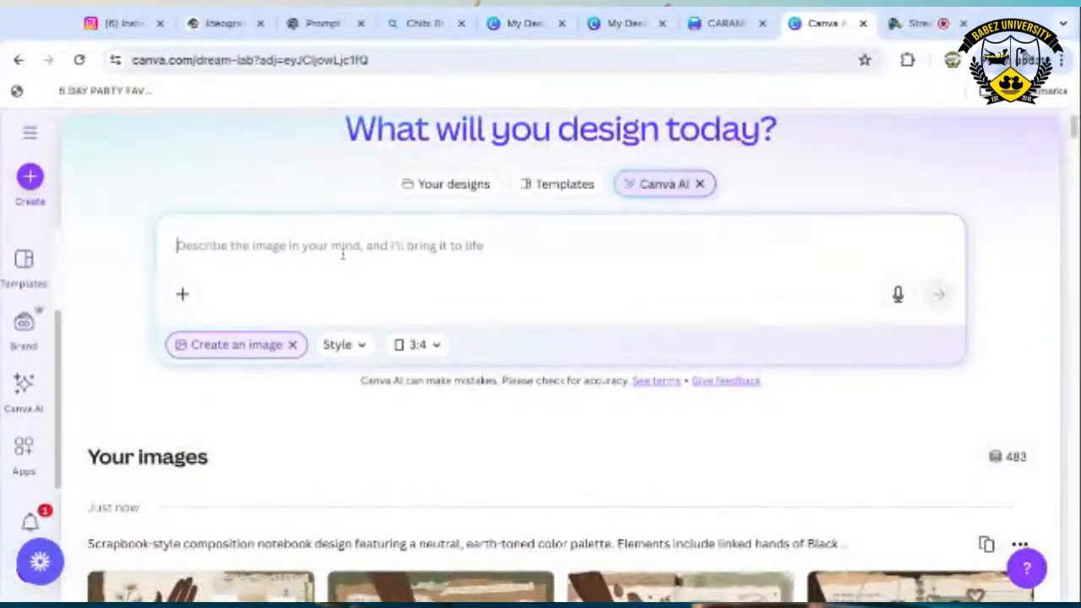
key("ctrl+v")
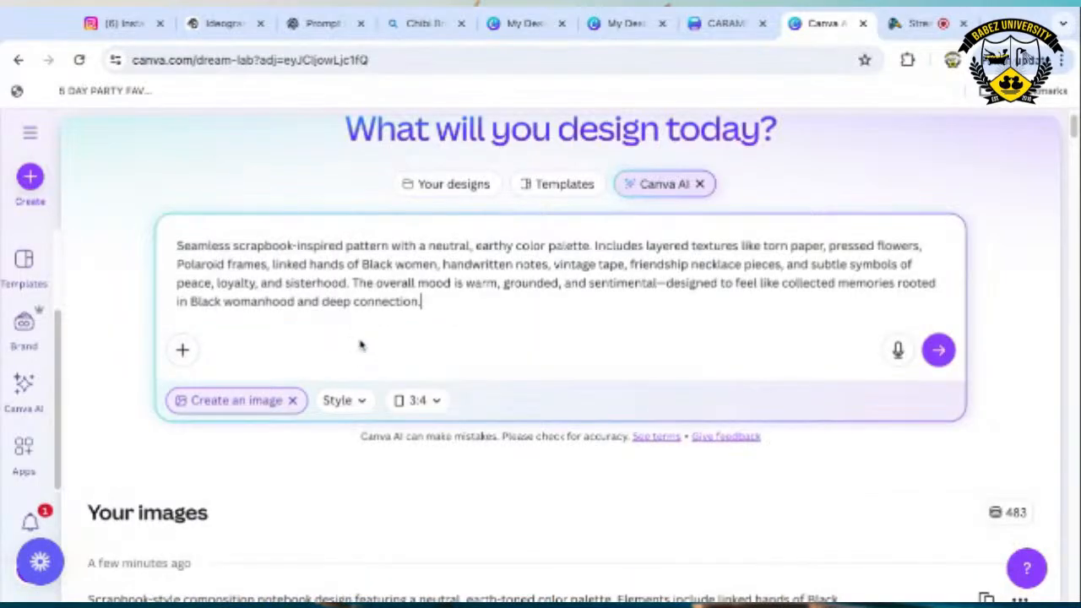
left_click(937, 350)
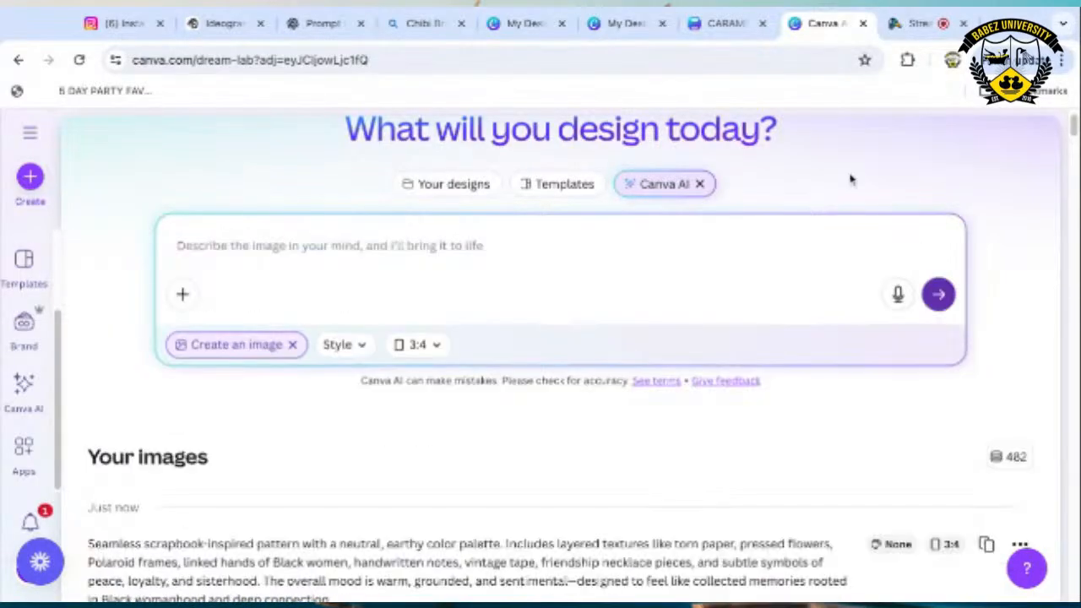
Switch to Ideogram, replace the old notebook design prompt with the copied seamless scrapbook pattern prompt, and generate the images.
left_click(218, 23)
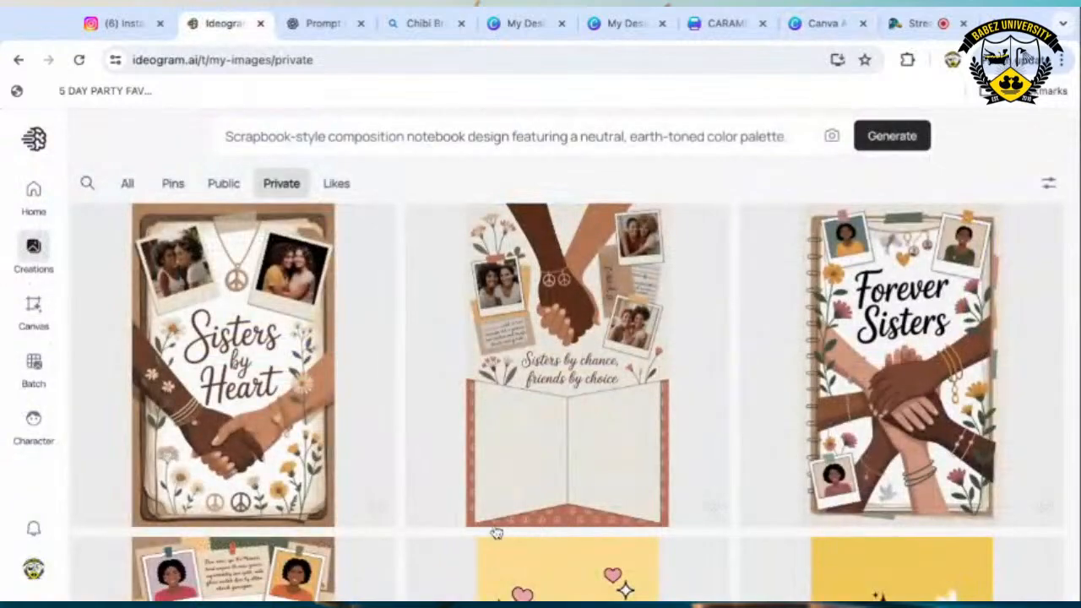
left_click(511, 136)
left_click_drag(665, 213, 202, 126)
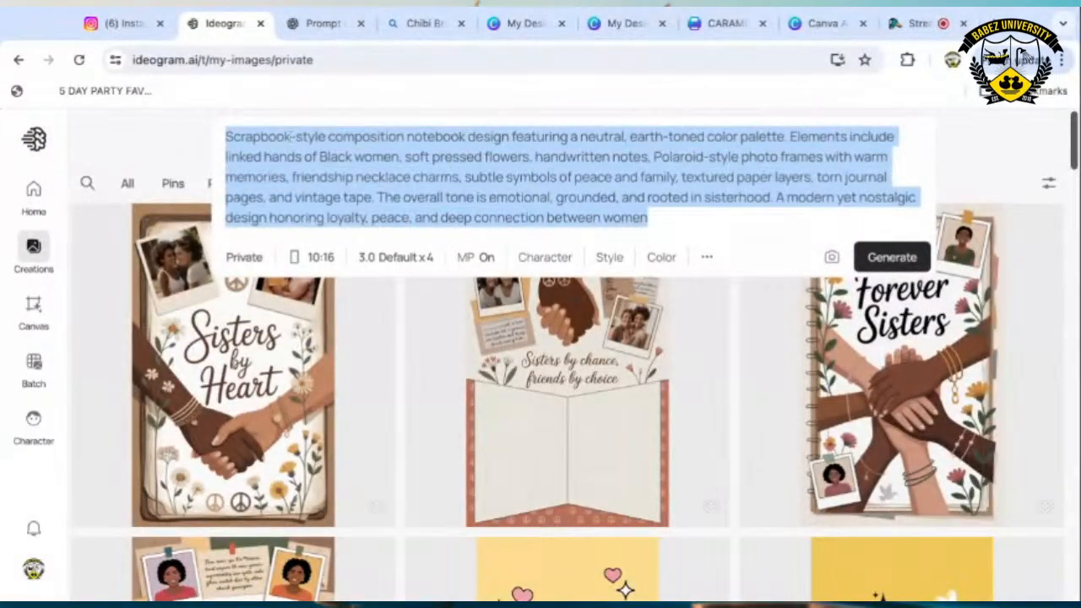
key("ctrl+v")
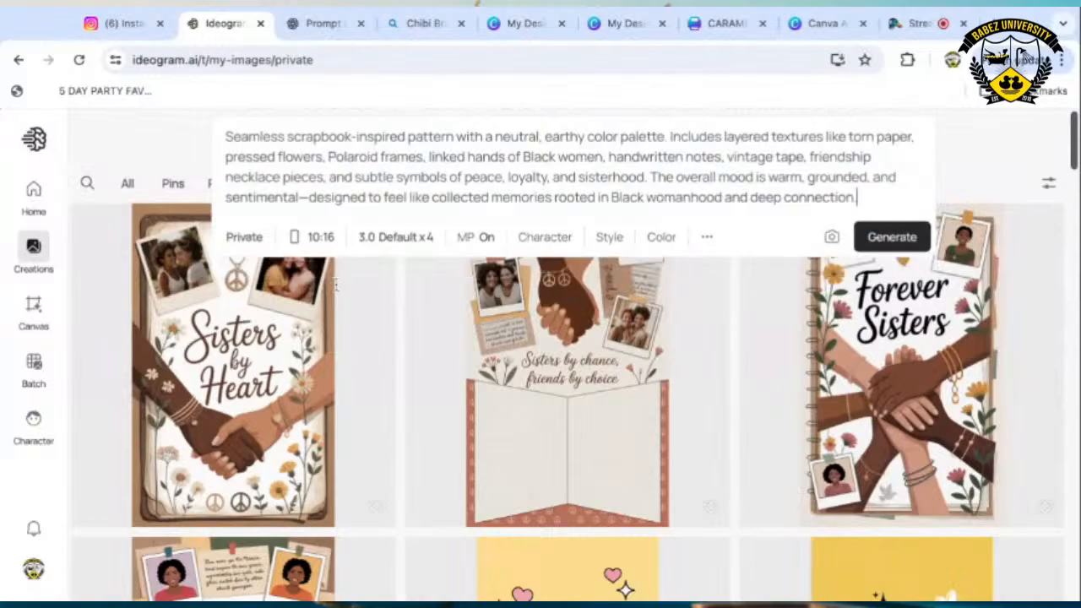
left_click(891, 238)
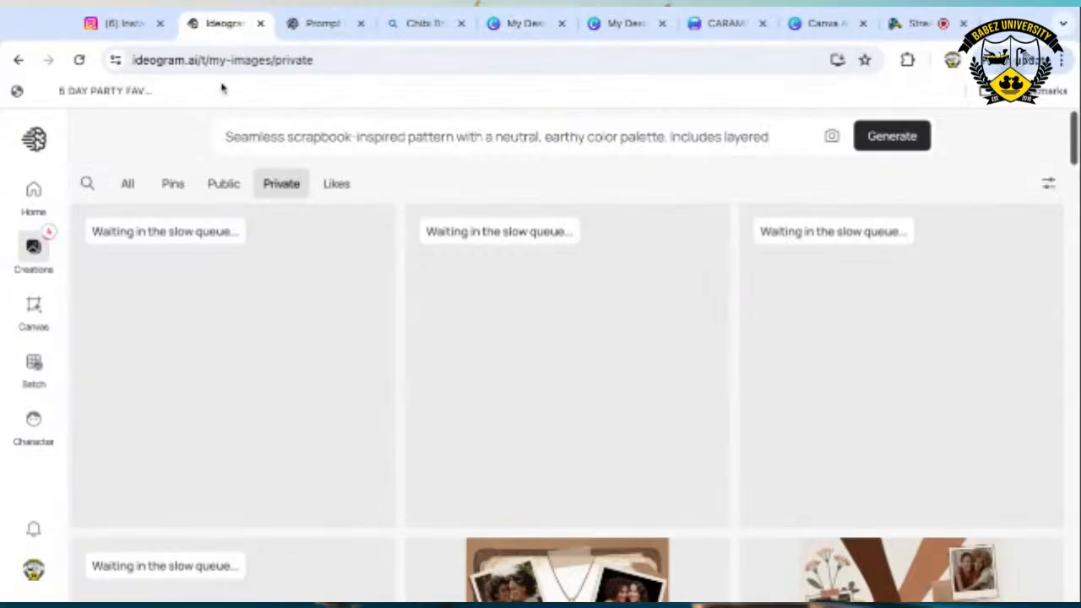
Switch to Canva and examine the newly generated scrapbook patterns, enlarging the terracotta one with hands and Polaroids, then close the enlarged view.
left_click(819, 25)
scroll(726, 449, "down", 3)
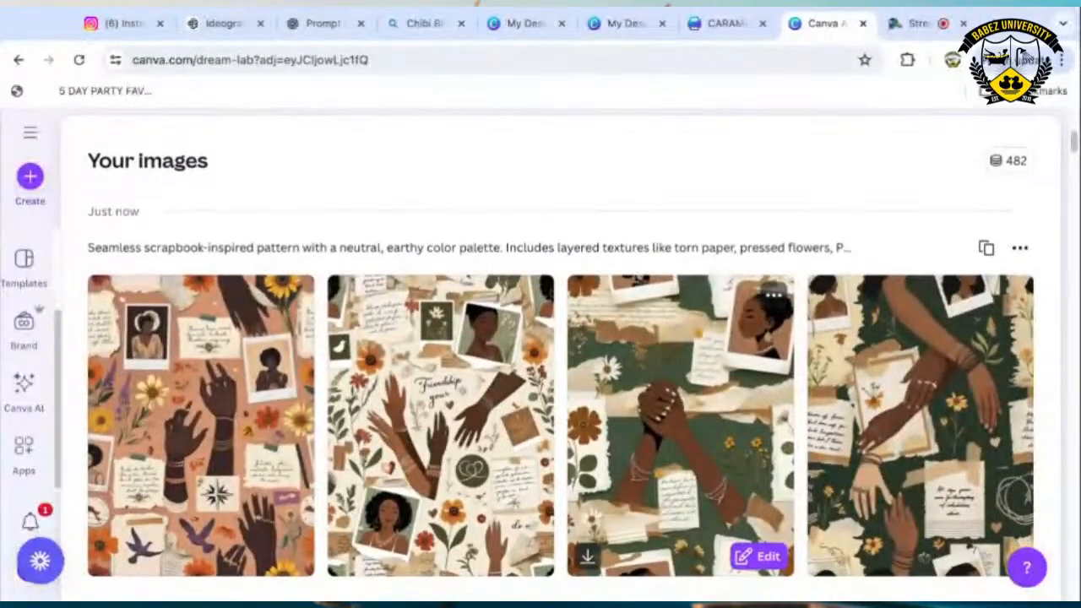
scroll(253, 437, "down", 1)
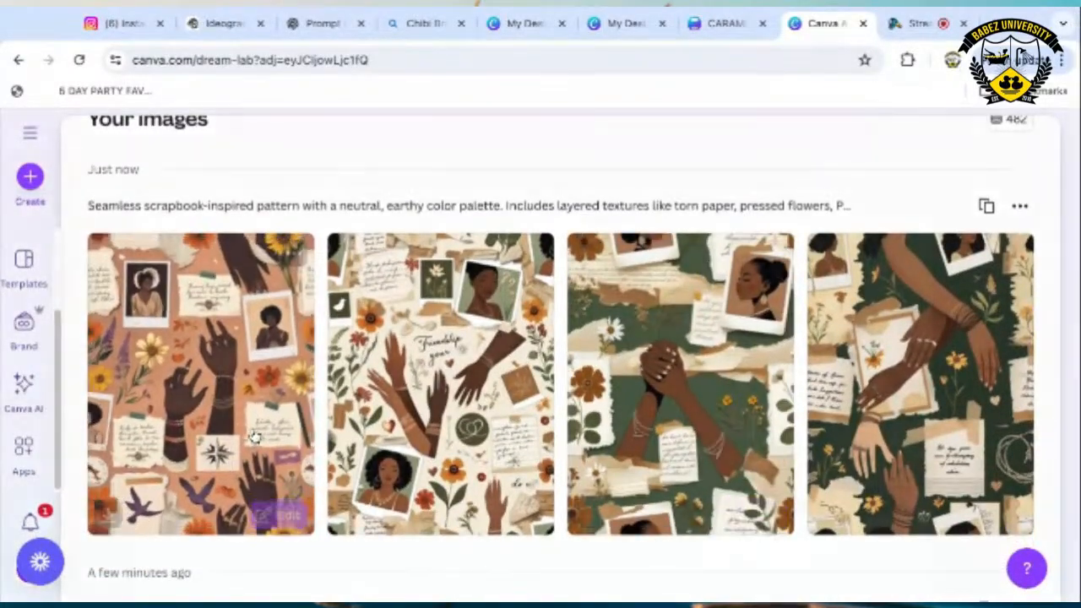
left_click(253, 437)
scroll(460, 419, "down", 4)
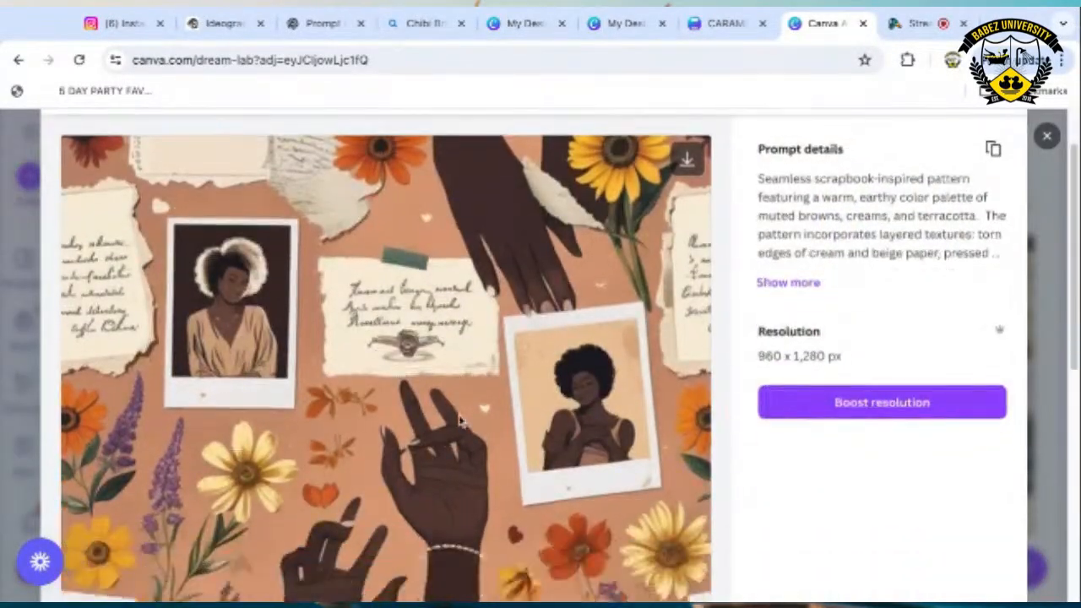
scroll(460, 420, "down", 1)
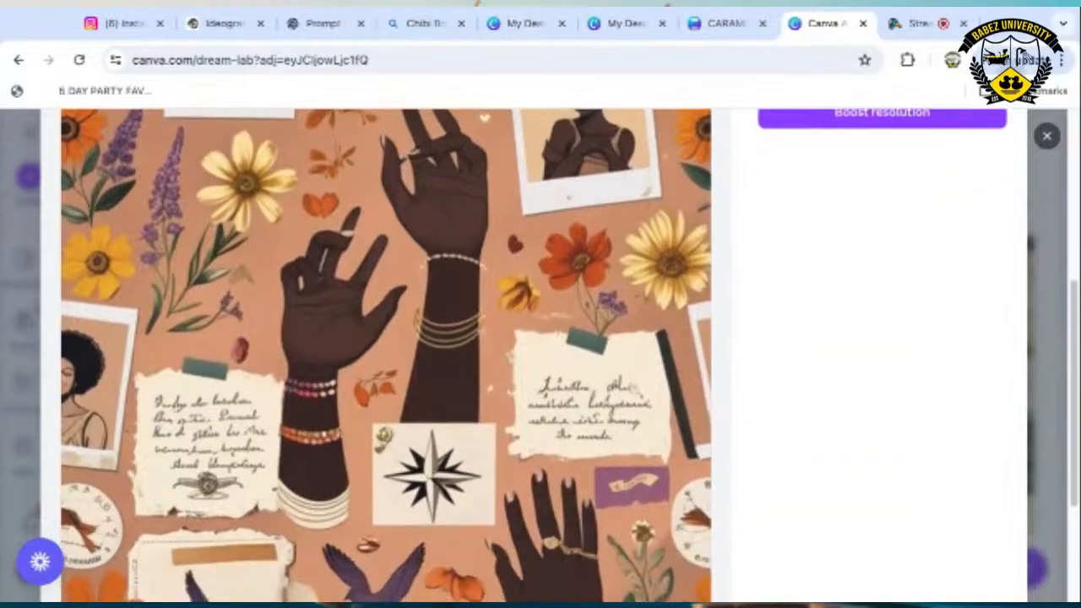
scroll(926, 236, "up", 5)
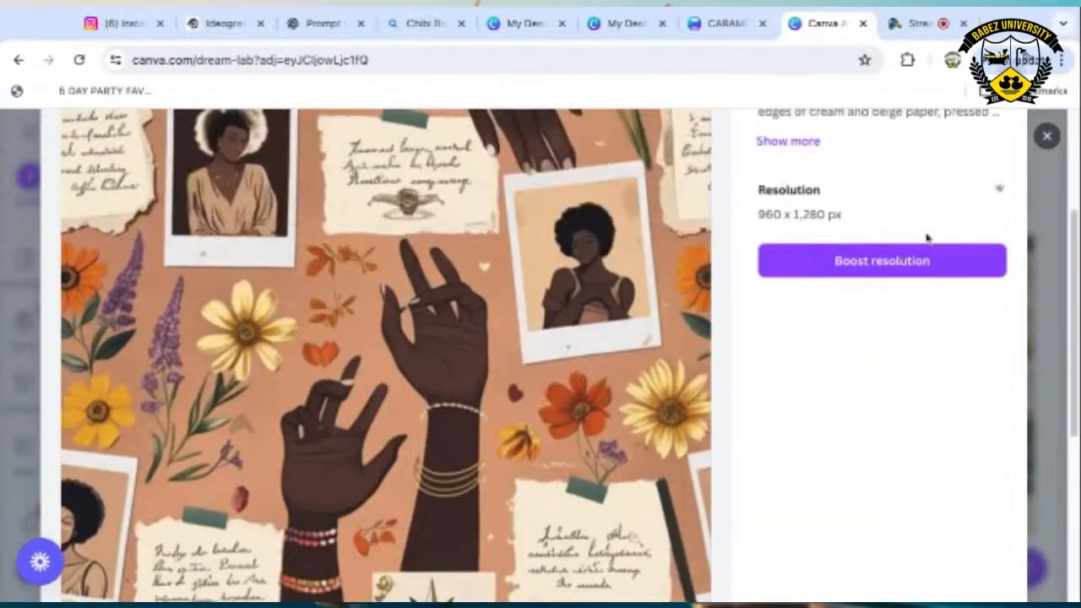
left_click(1046, 135)
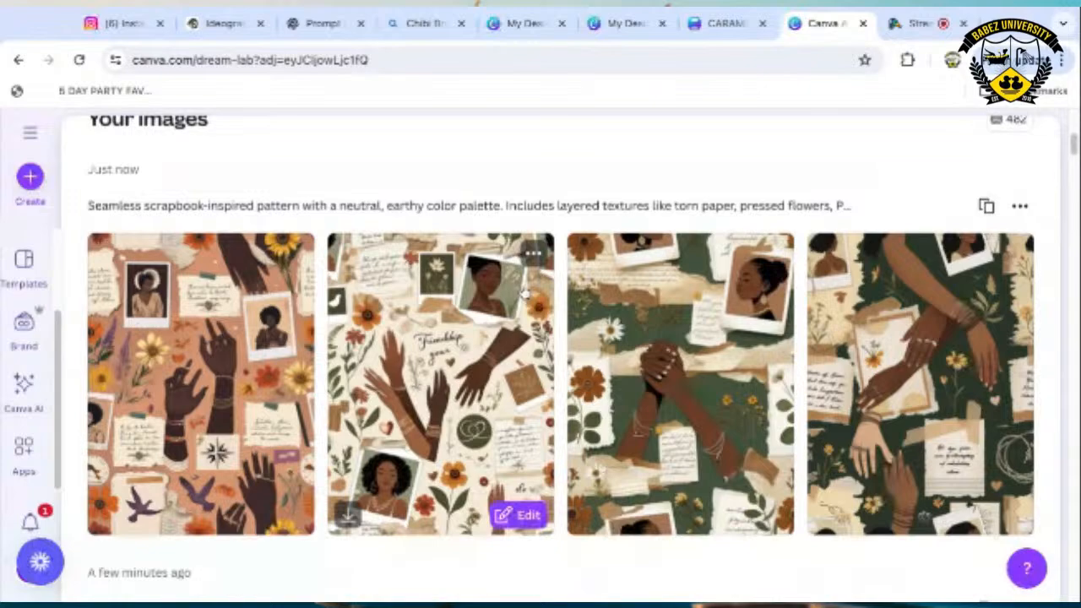
Paste the copied seamless scrapbook pattern prompt into the image description.
scroll(525, 292, "up", 1)
scroll(524, 292, "up", 3)
left_click(452, 264)
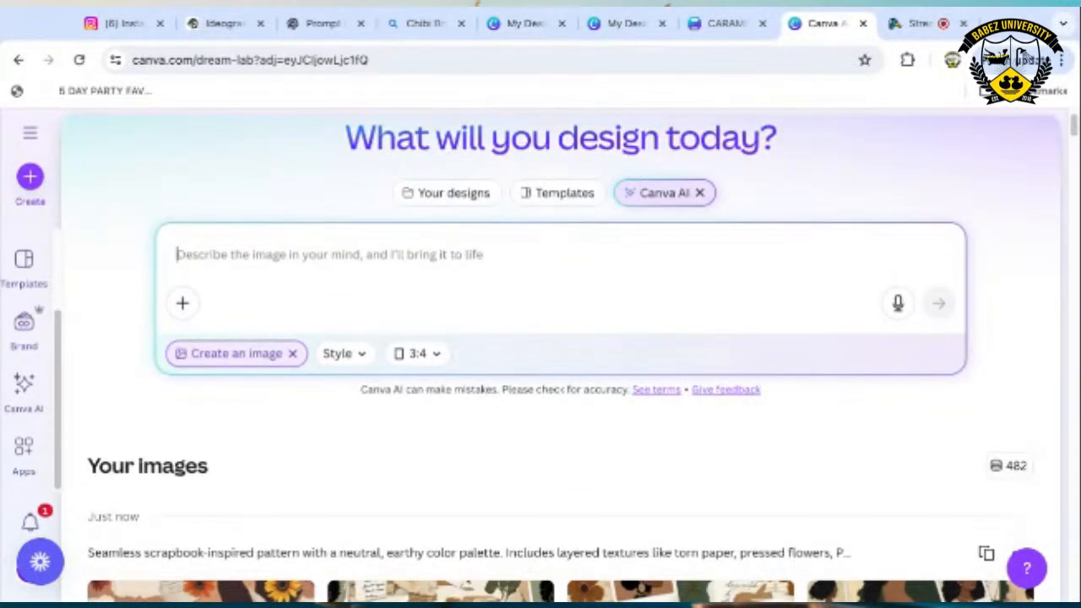
key("ctrl+v")
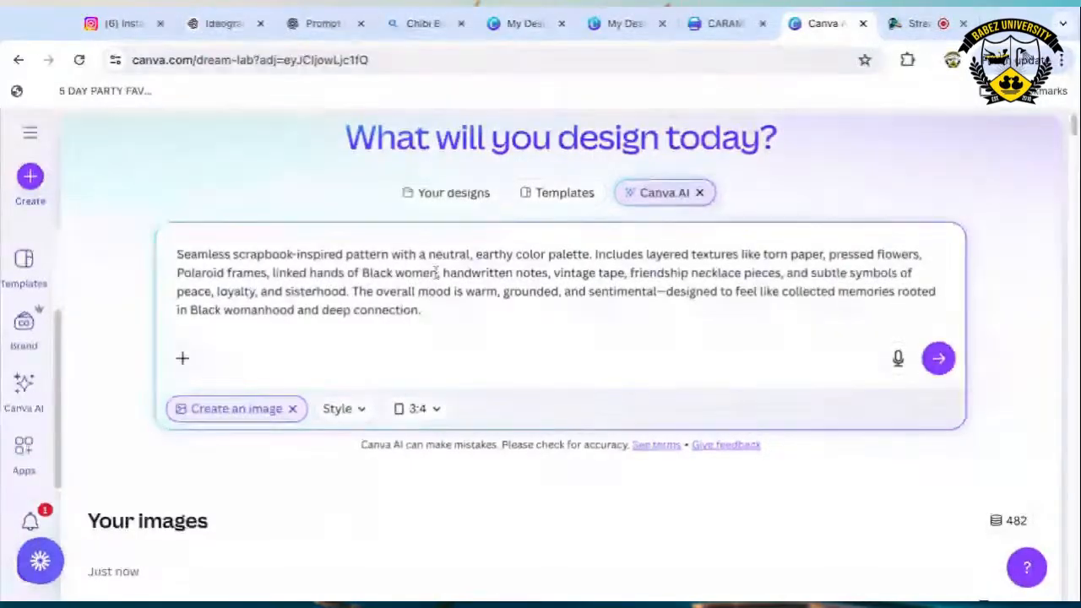
Replace "linked hands of Black women" in the prompt with "sisters holding hands" and generate the images.
mouse_move(438, 272)
left_mouse_down()
mouse_move(346, 292)
mouse_move(275, 273)
left_mouse_up()
left_click_drag(437, 272, 271, 272)
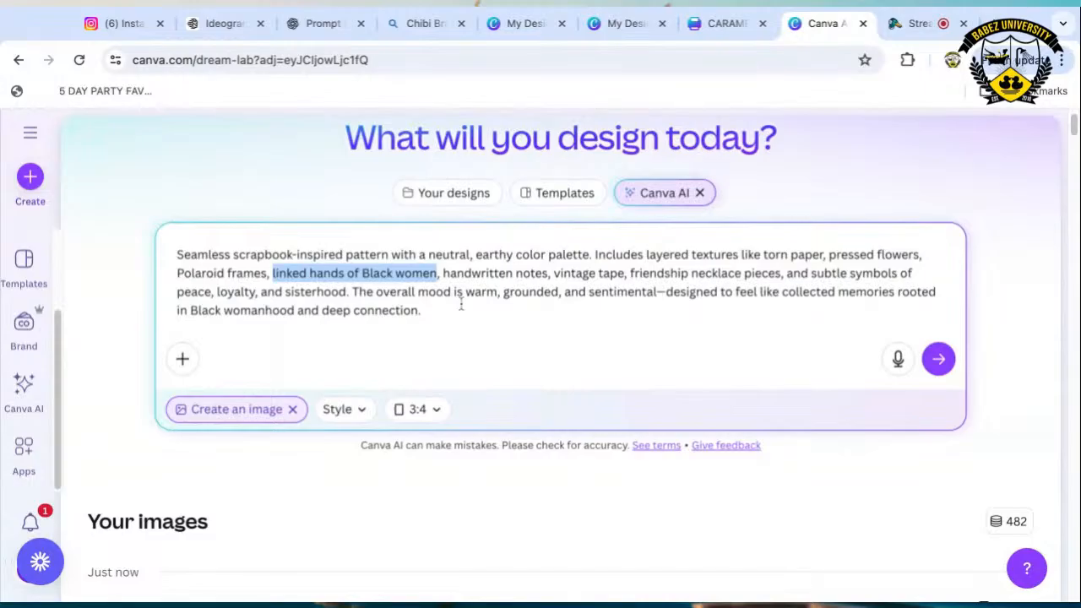
type("sisters")
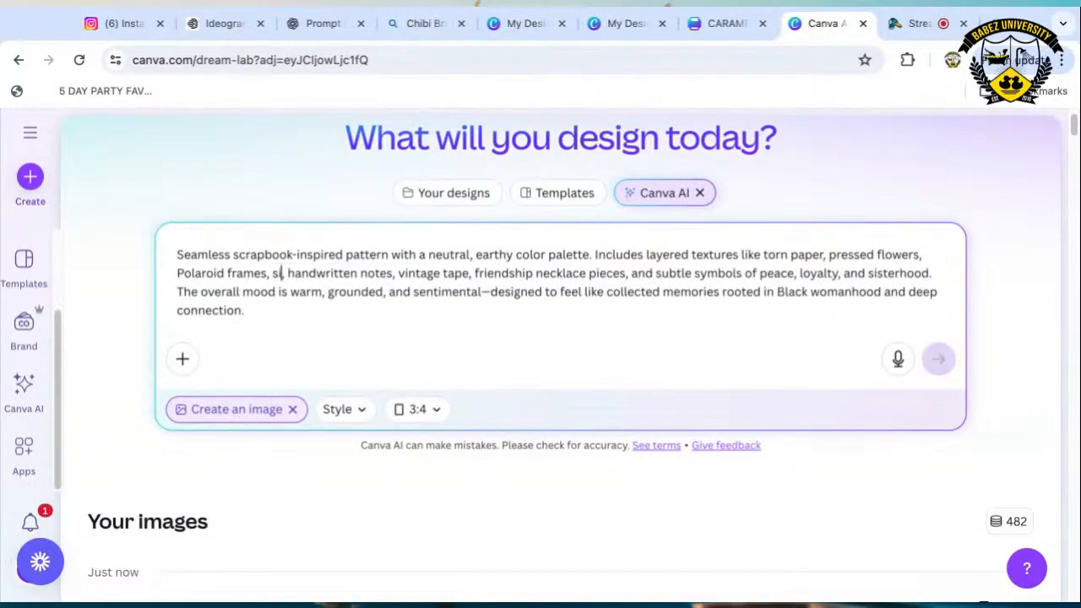
type(" holding han")
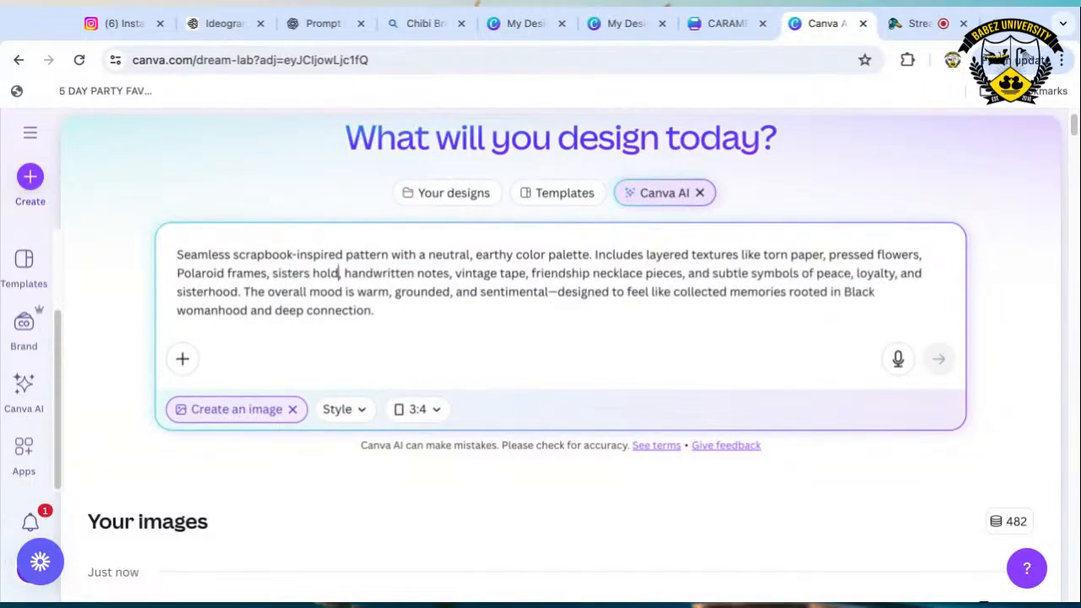
type("ds")
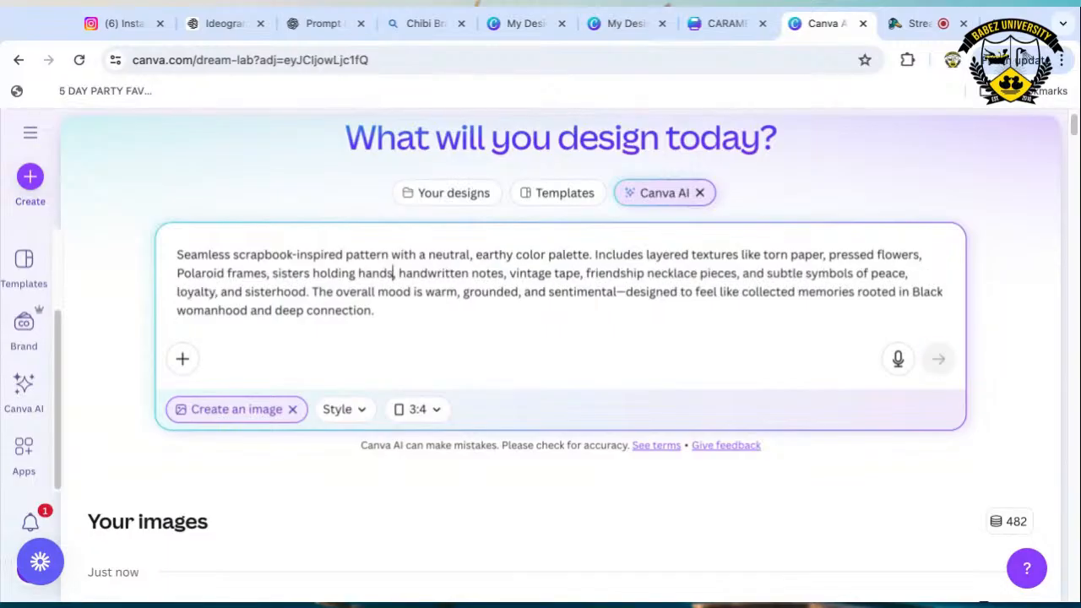
key("Return")
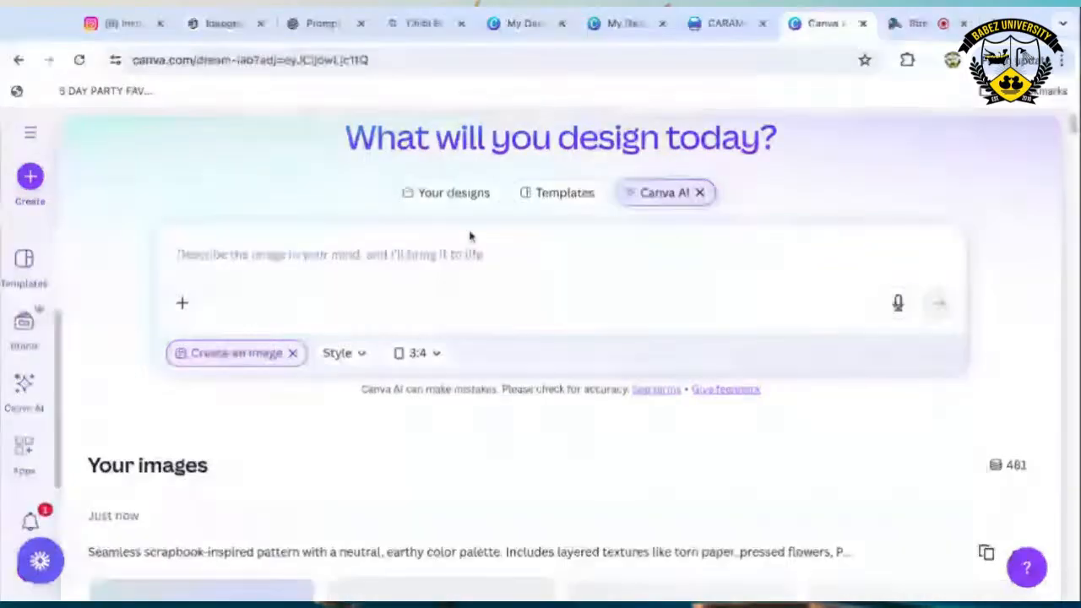
Switch to Ideogram and review the newly generated sisterhood scrapbook images among the private creations.
left_click(227, 26)
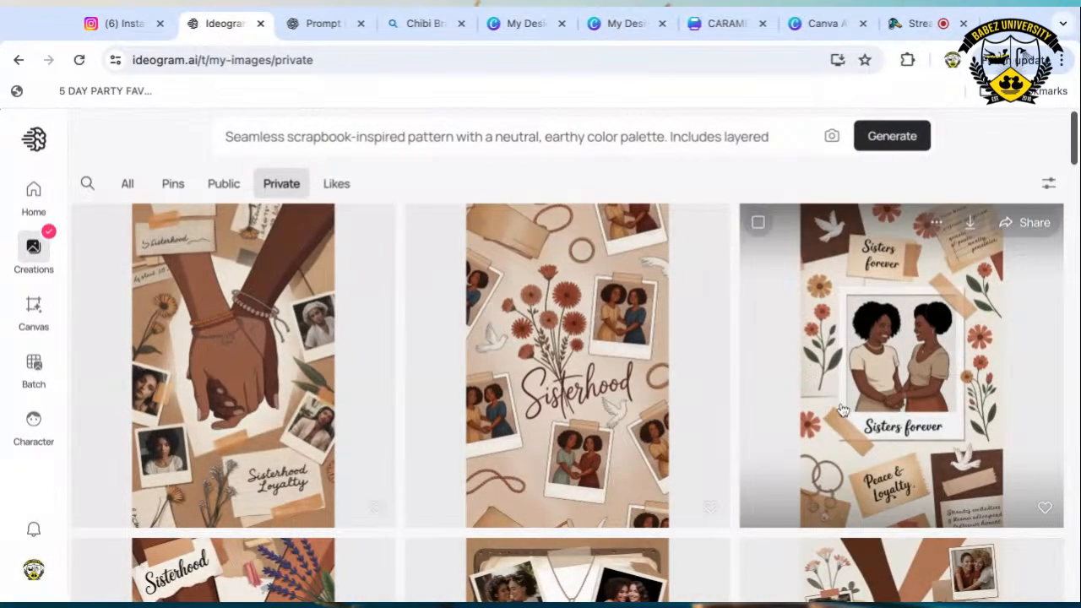
scroll(844, 414, "down", 2)
scroll(911, 429, "down", 3)
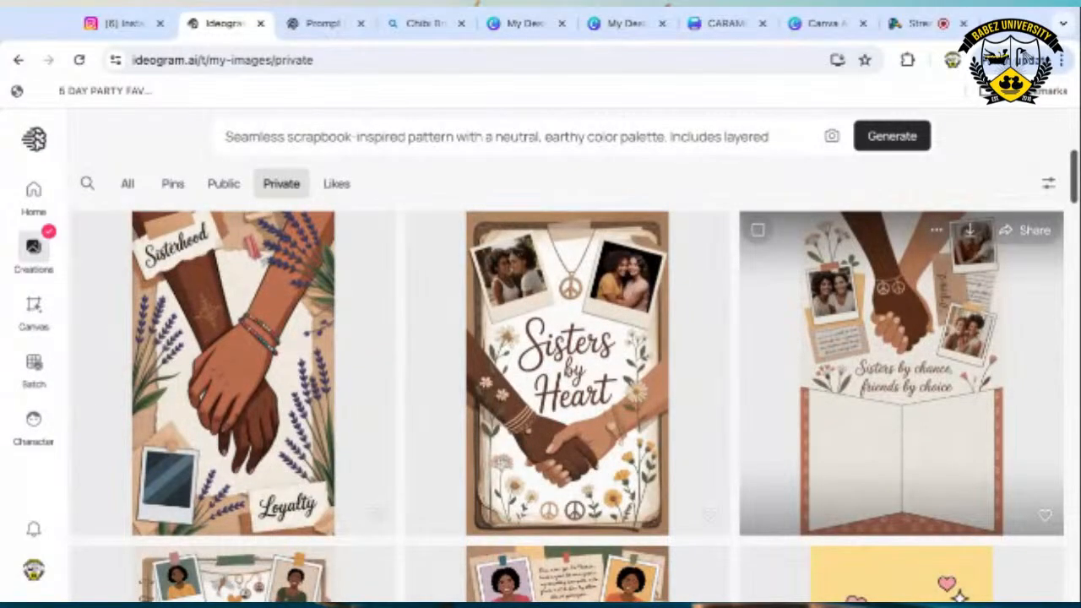
scroll(895, 456, "up", 1)
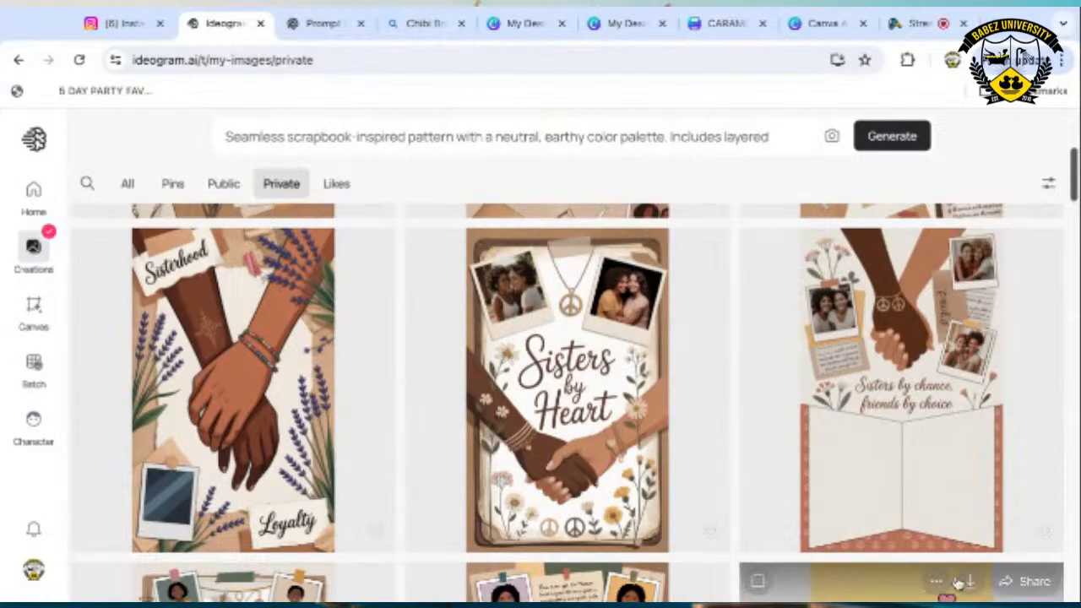
scroll(699, 431, "up", 1)
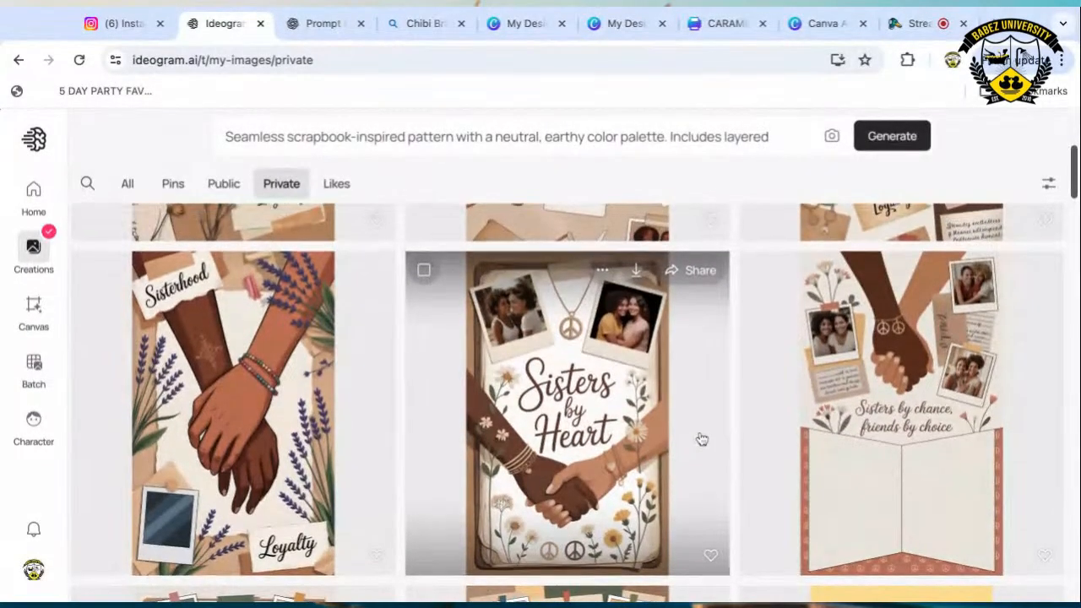
scroll(700, 432, "up", 2)
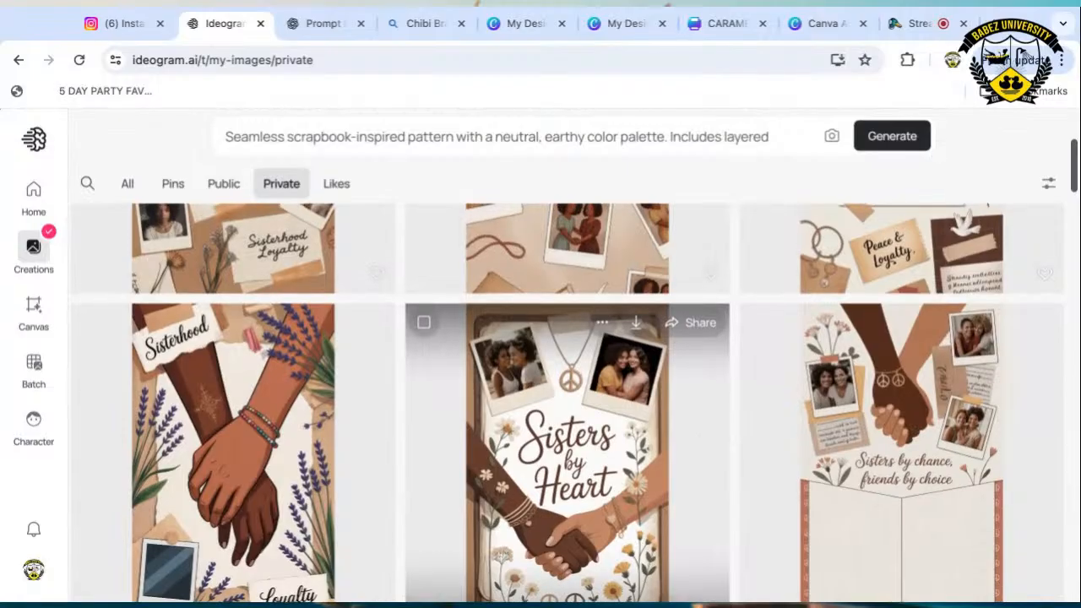
scroll(701, 438, "up", 4)
scroll(701, 438, "up", 3)
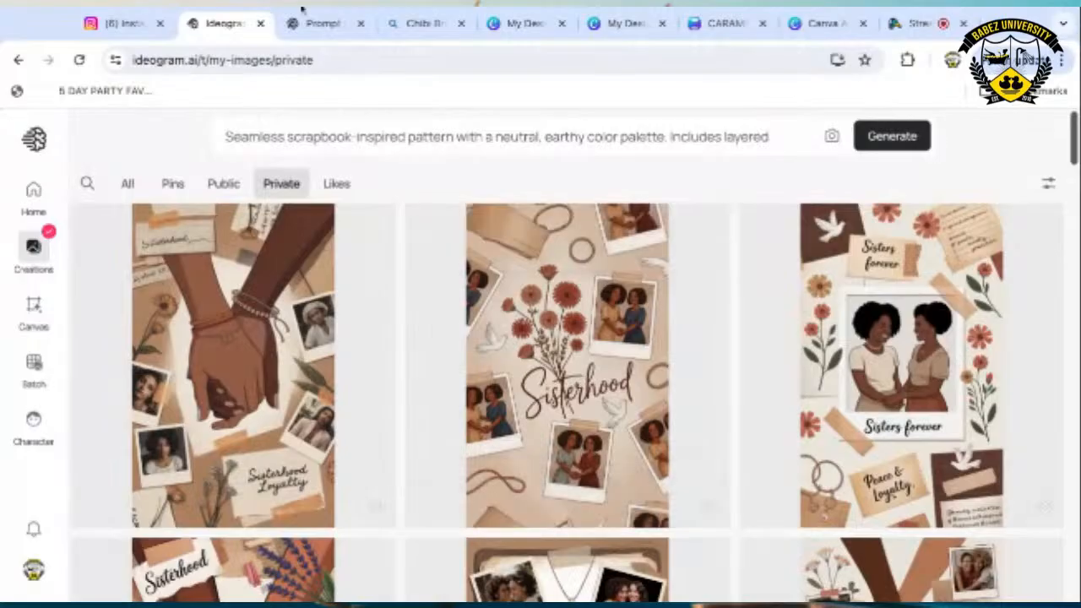
Switch back to Canva and examine the new patterns generated from the "sisters holding hands" prompt.
left_click(808, 26)
scroll(658, 528, "down", 3)
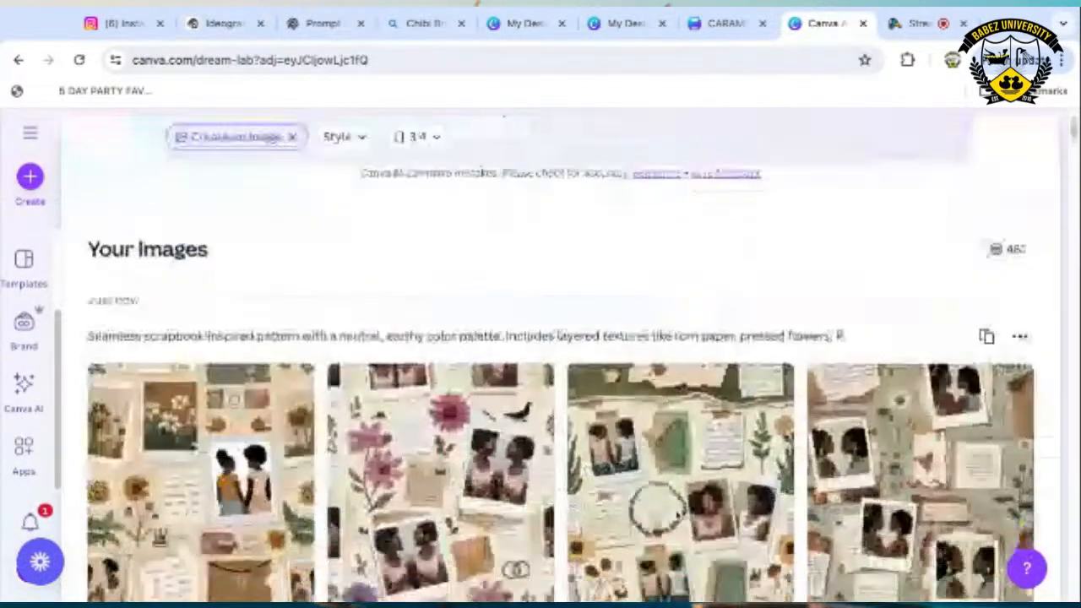
scroll(676, 513, "down", 2)
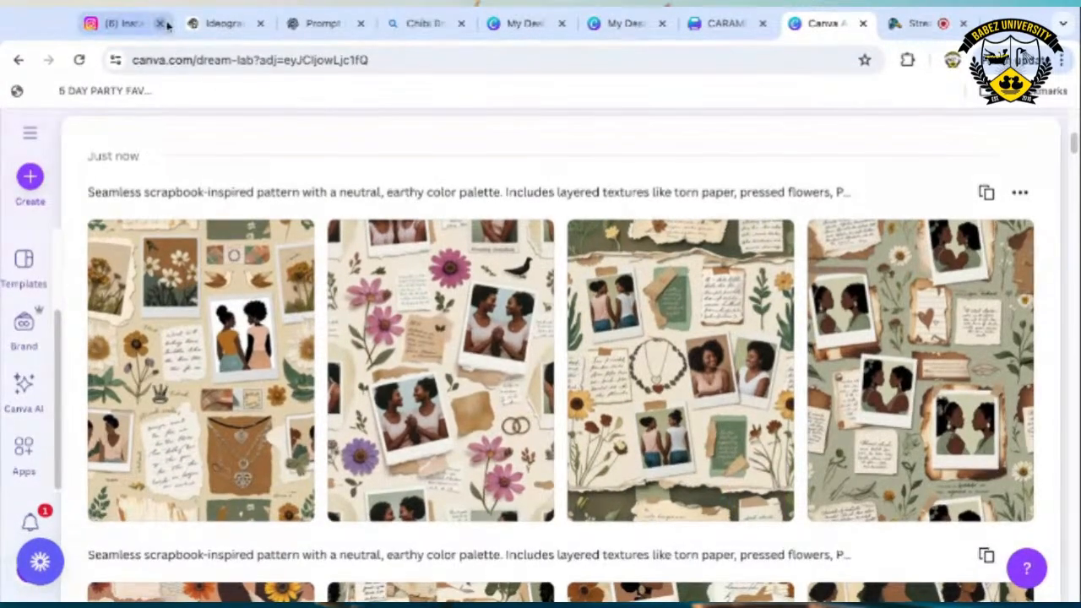
Reorder the browser tabs so Ideogram follows Canva, and compare both sets of generated images.
left_click(222, 22)
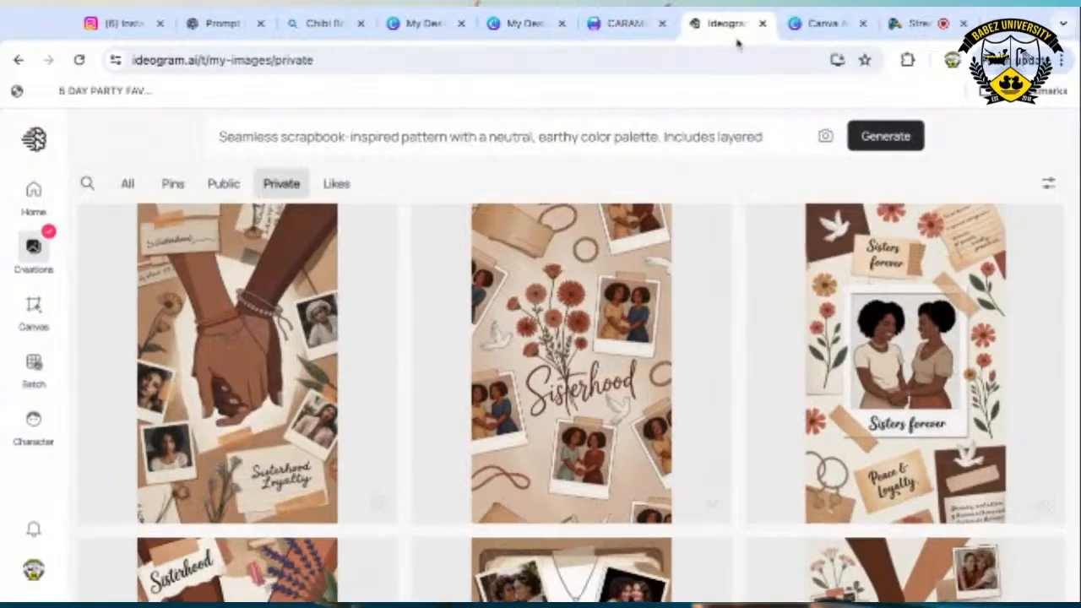
left_click(862, 23)
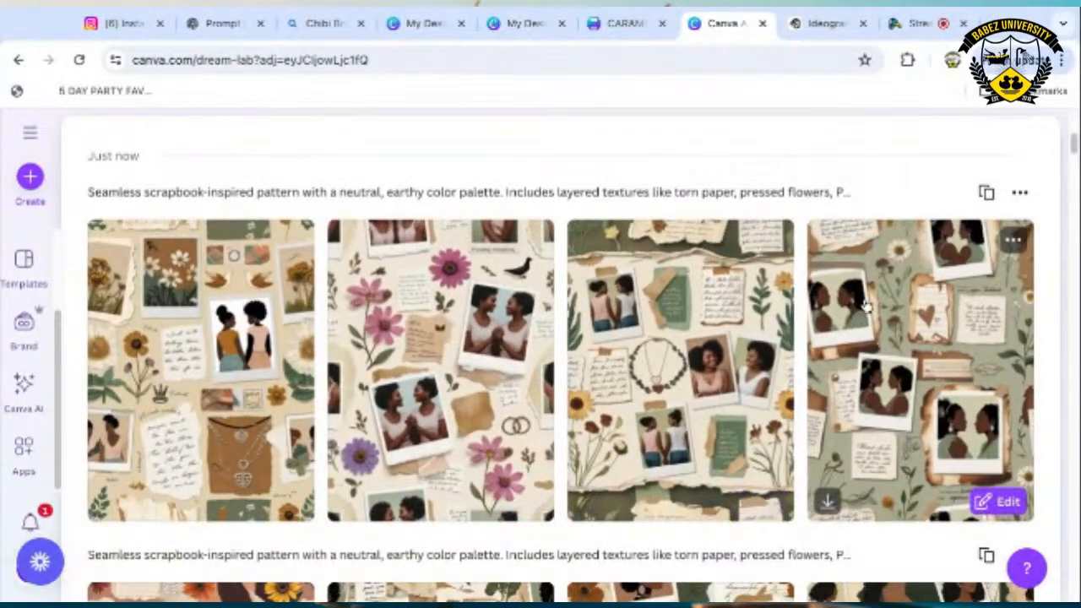
left_click(823, 23)
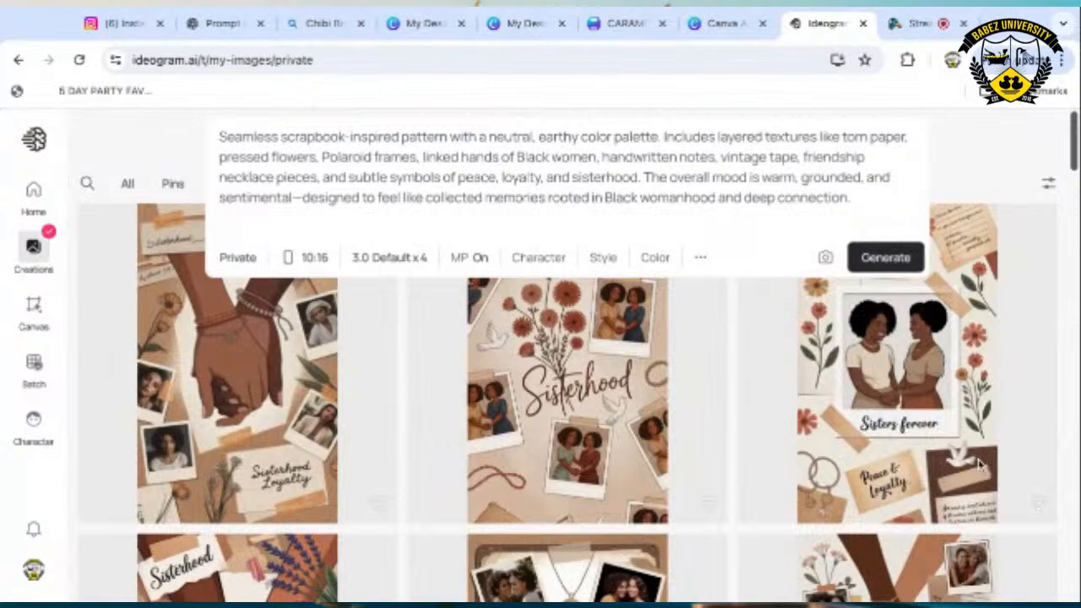
left_click(972, 149)
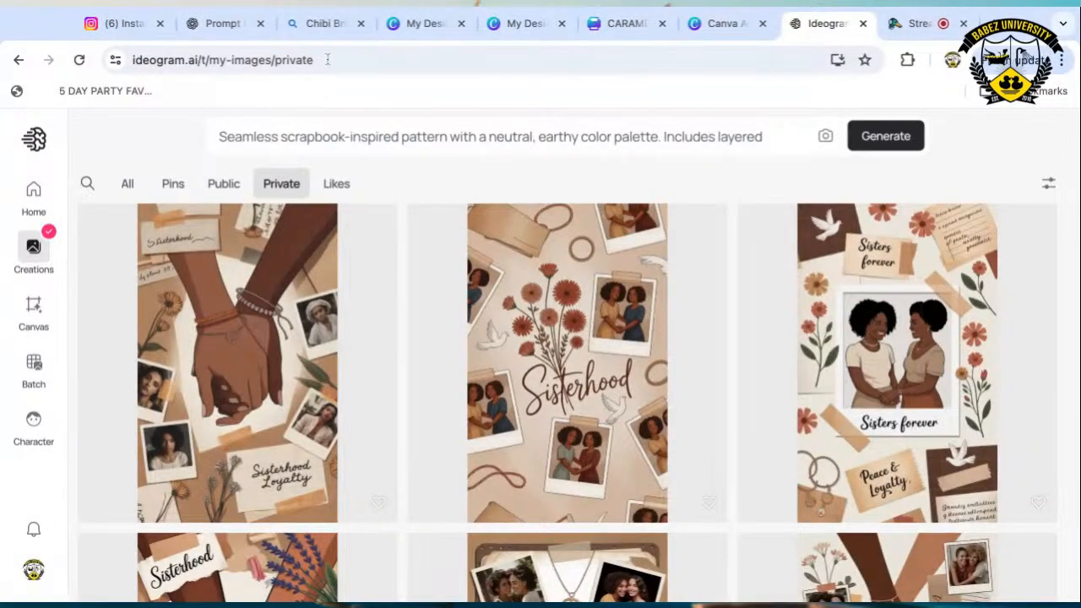
Switch to ChatGPT and send Prompt Like Nikkie "its giving illustation and i want it to look more realistic like a real scrapbook".
left_click(222, 25)
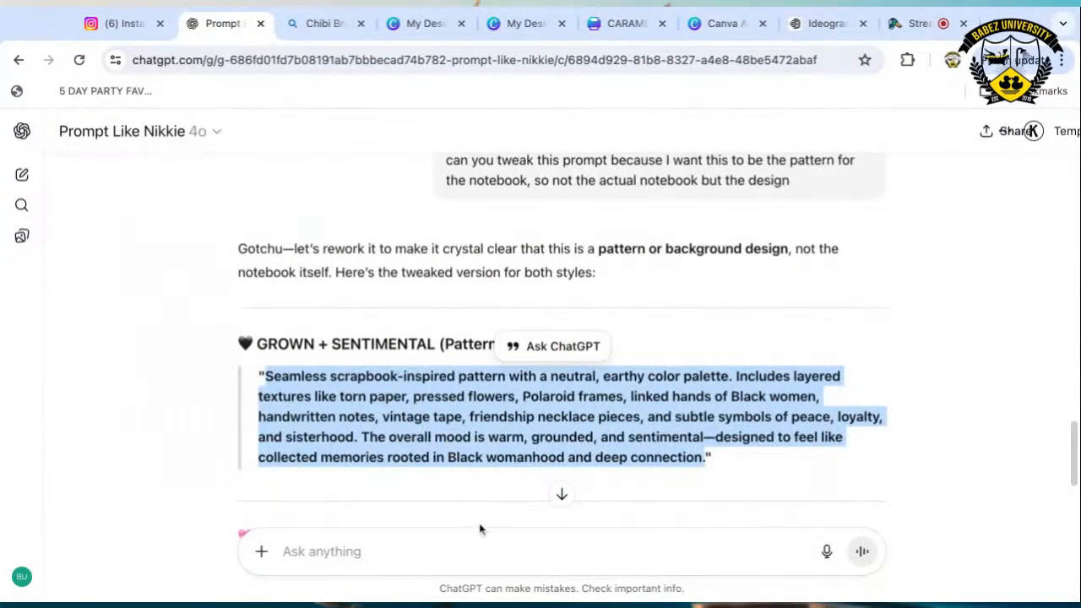
left_click(477, 557)
type("Its giving ")
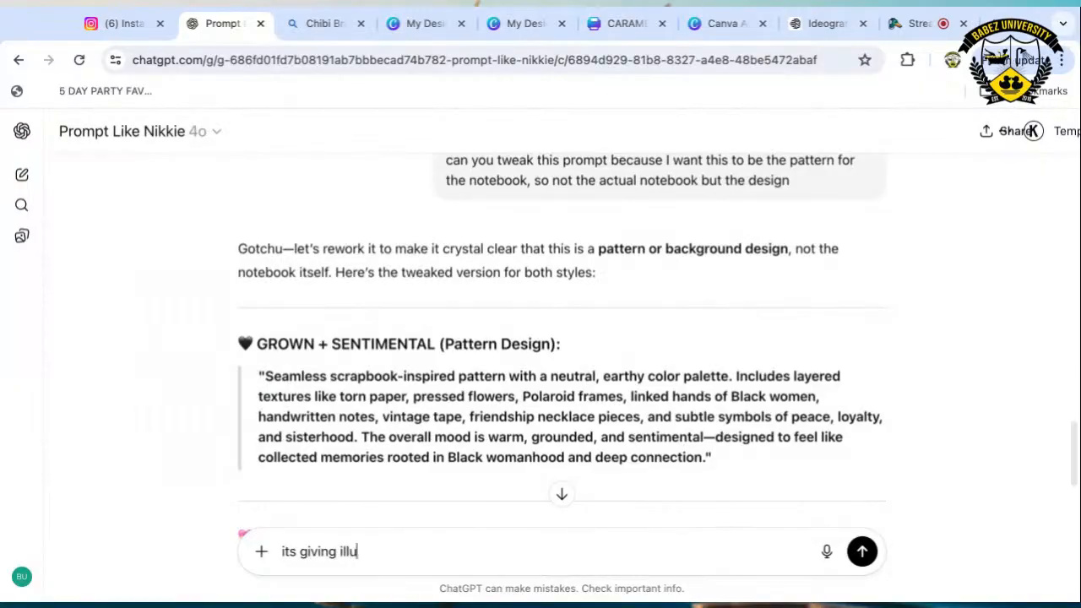
type("illustation and")
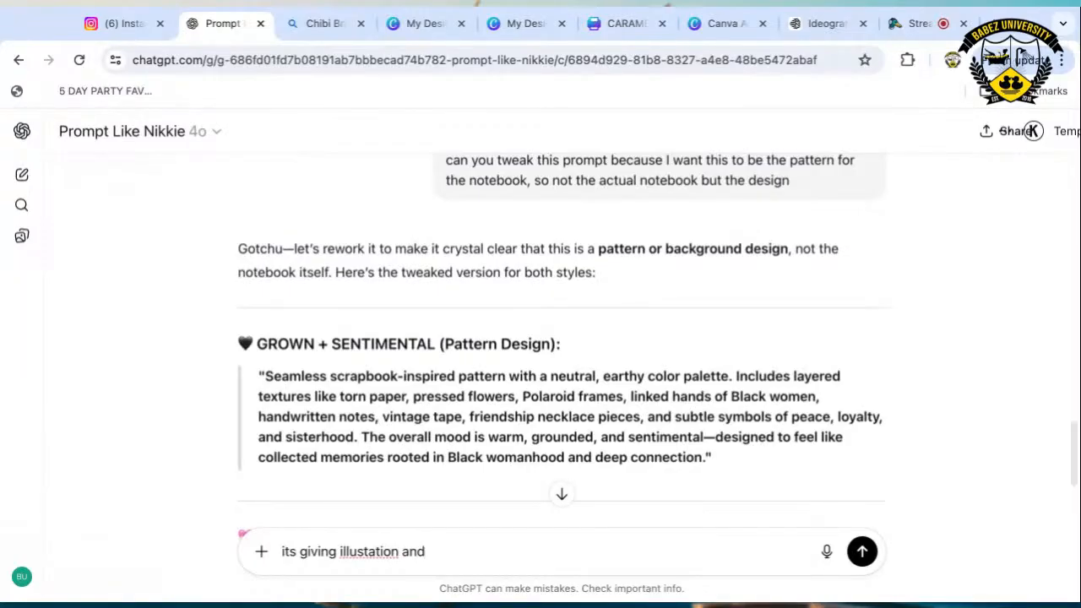
type(" i want it to look more reslist")
key("BackSpace")
key("BackSpace")
key("BackSpace")
key("BackSpace")
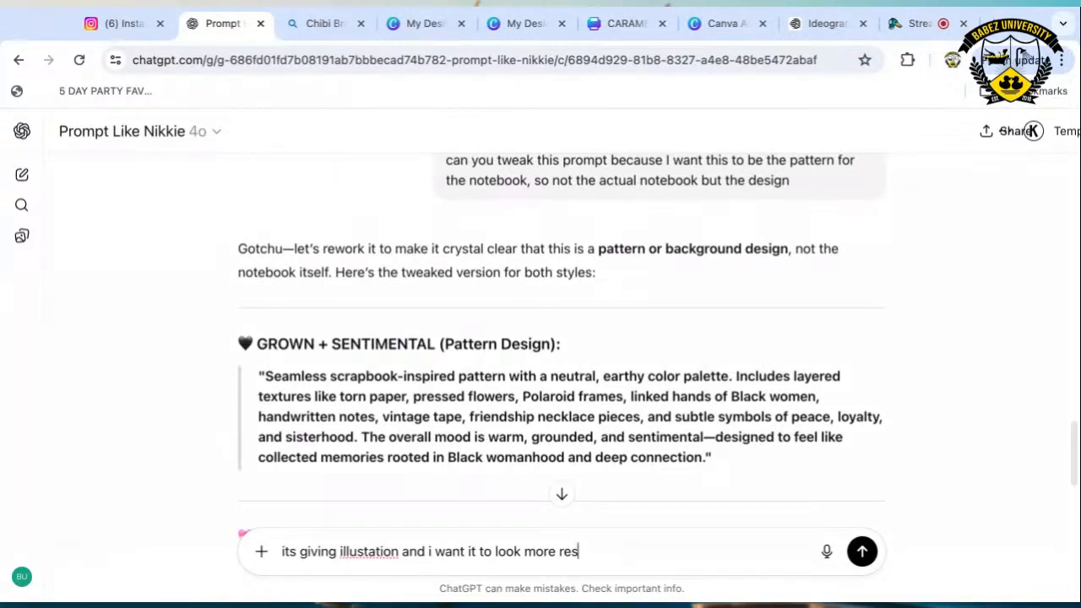
type("alistic liake a")
key("BackSpace")
key("BackSpace")
key("BackSpace")
key("BackSpace")
type("ke a real scarp")
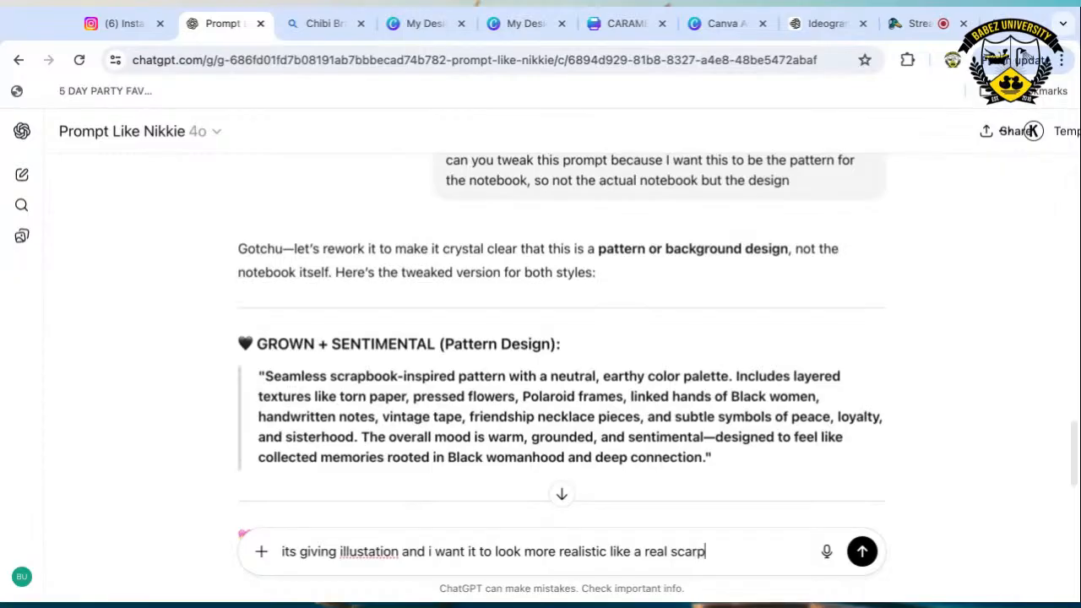
type("rapbook")
key("Return")
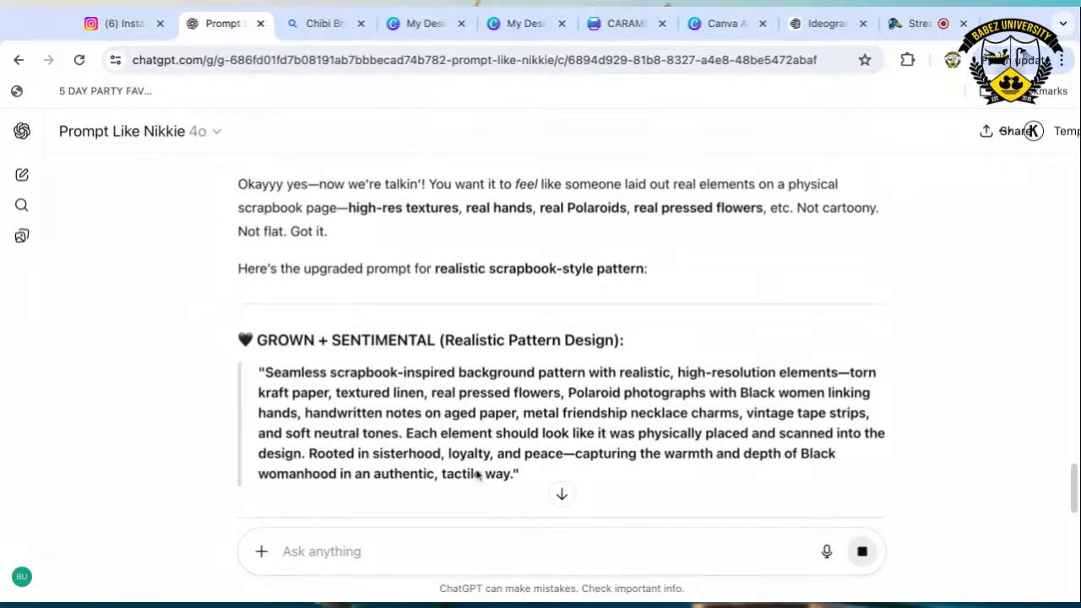
Copy the "GROWN + SENTIMENTAL (Realistic Pattern Design)" prompt from ChatGPT, replace the Ideogram prompt with it, and generate images.
left_click_drag(515, 474, 265, 373)
key("ctrl+c")
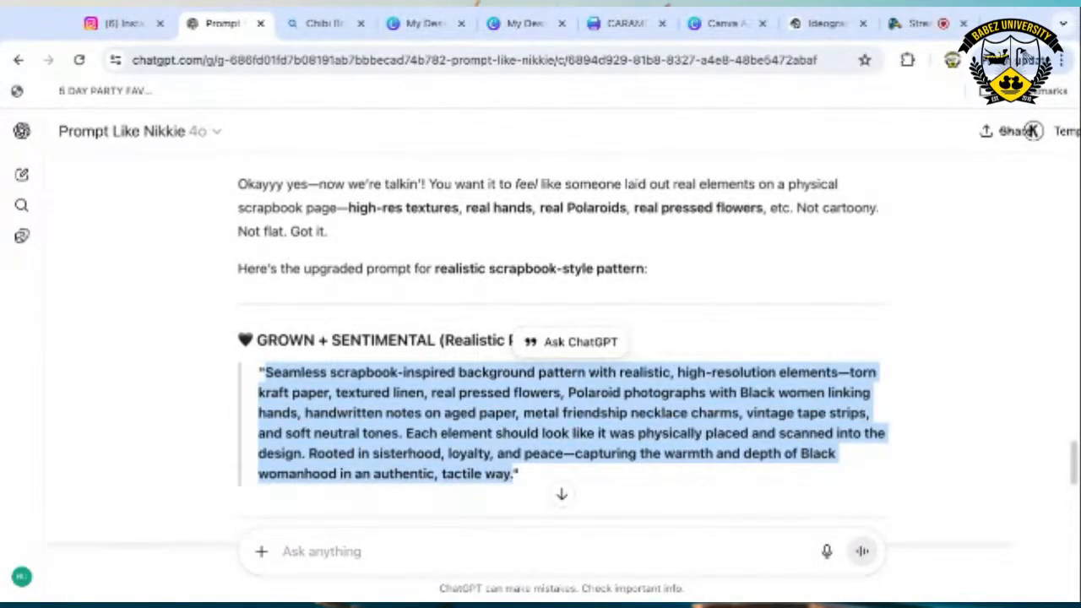
left_click(823, 23)
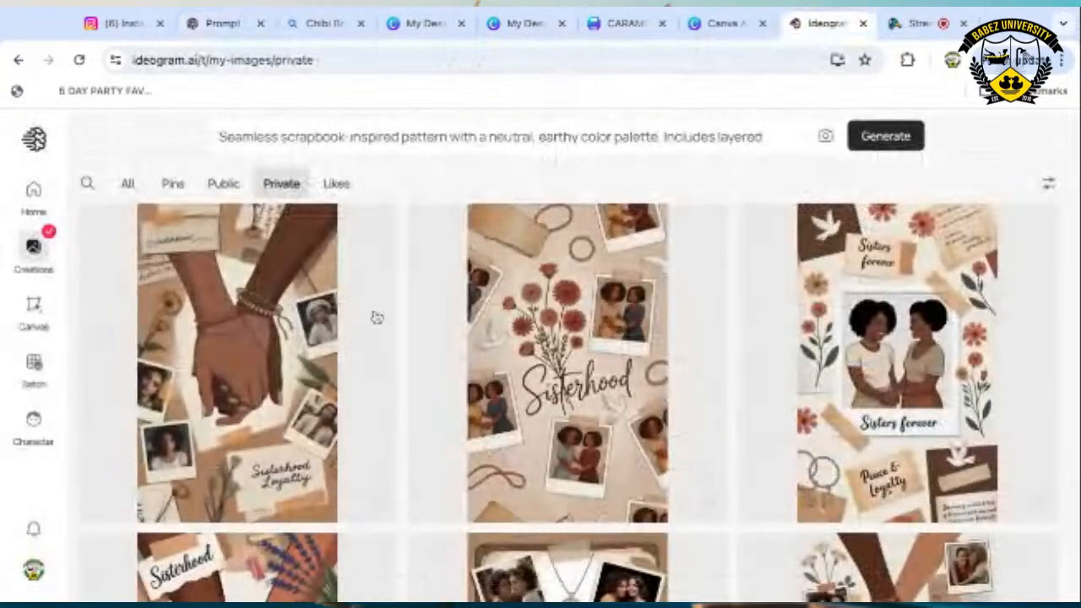
left_click(422, 139)
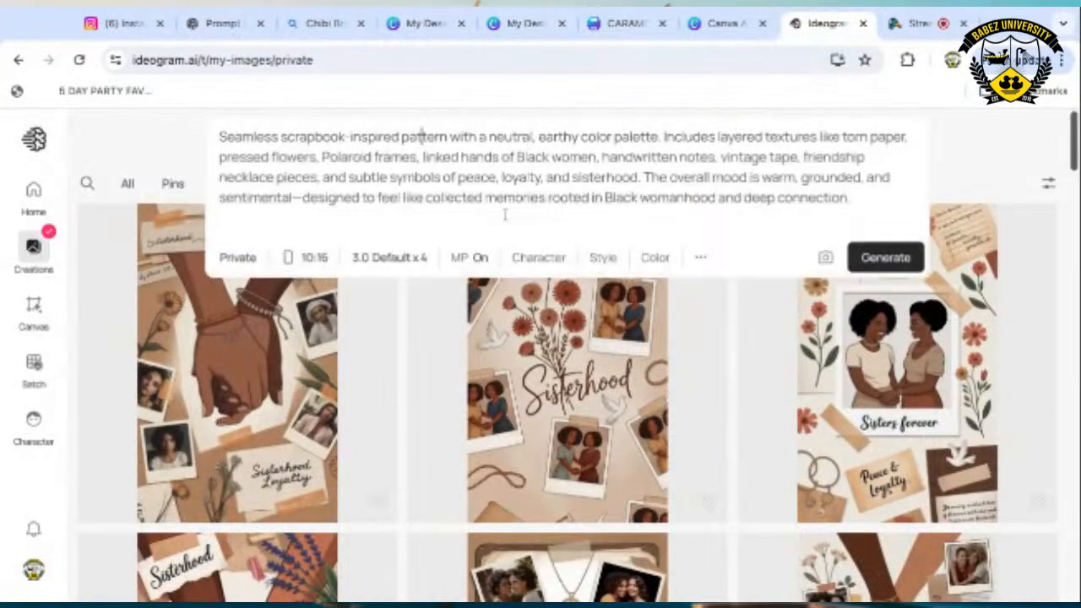
left_click_drag(861, 200, 221, 135)
key("BackSpace")
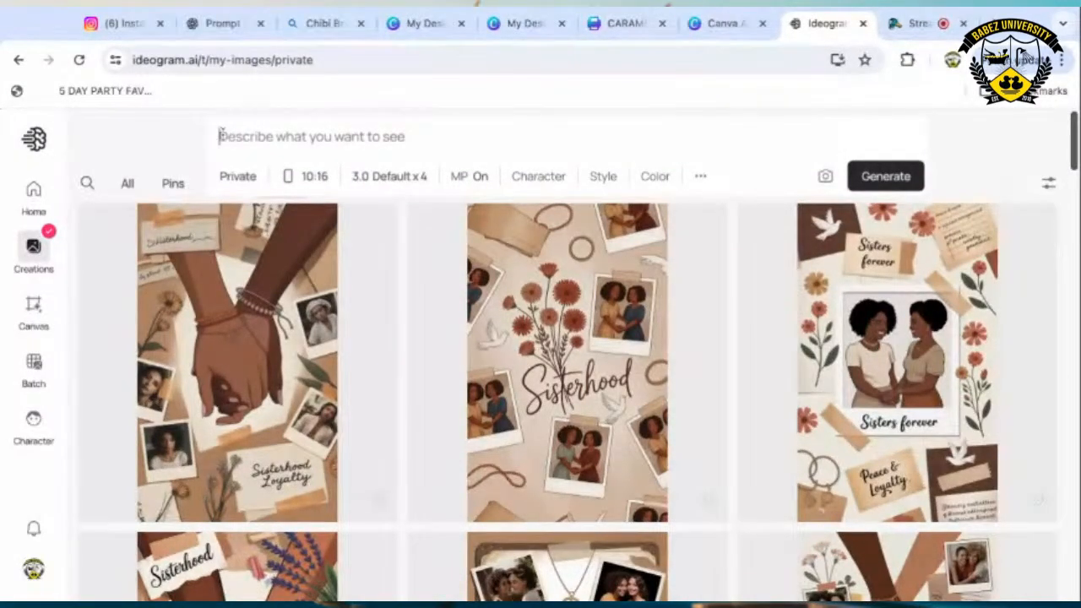
key("ctrl+v")
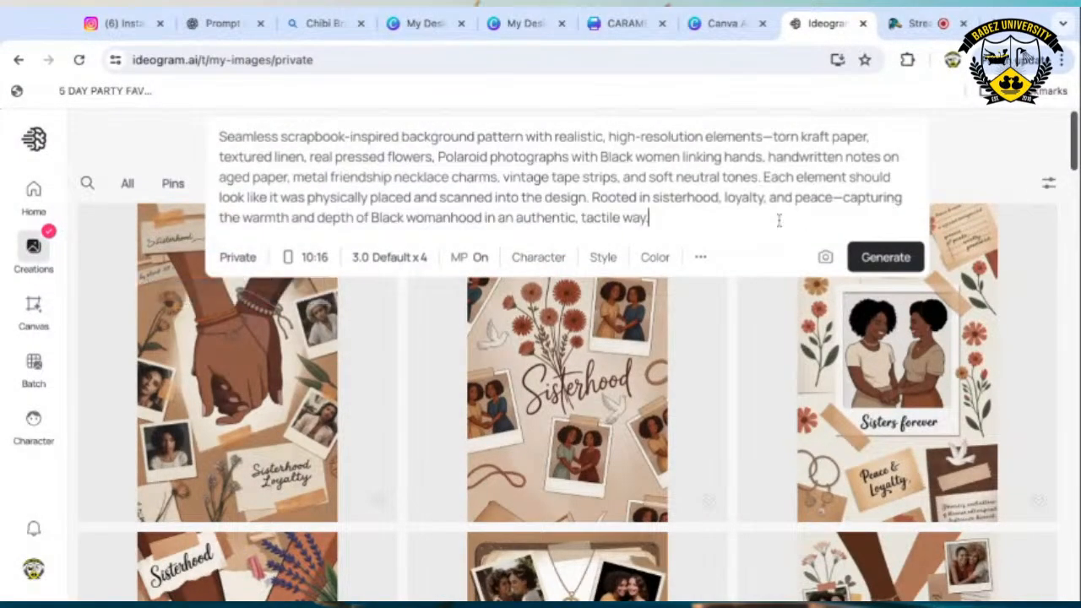
left_click(886, 257)
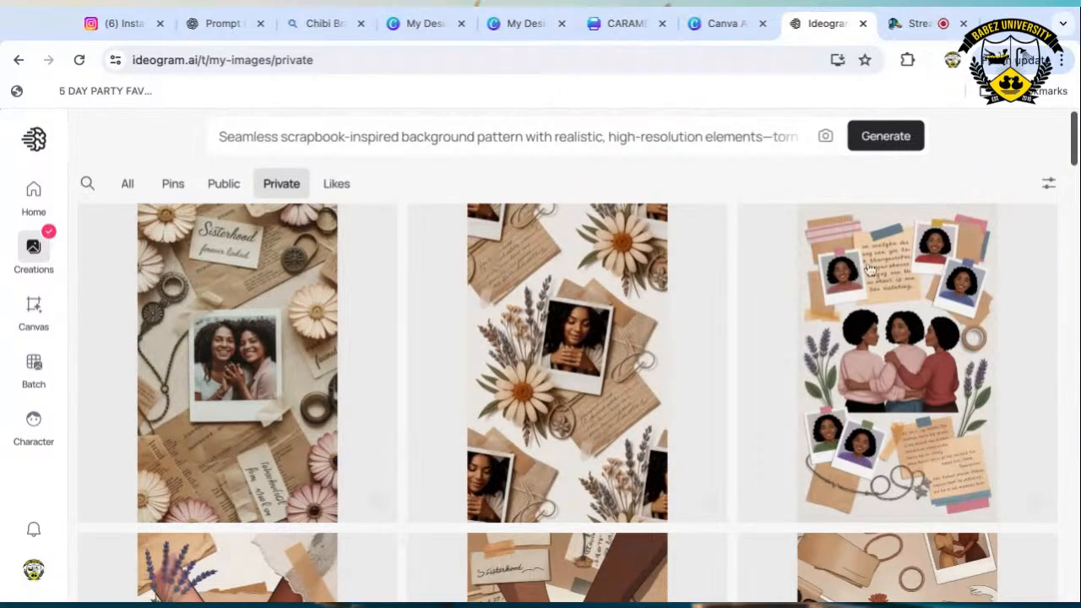
Examine the four newly generated scrapbook images one by one and check the prompt they were made from.
left_click(239, 382)
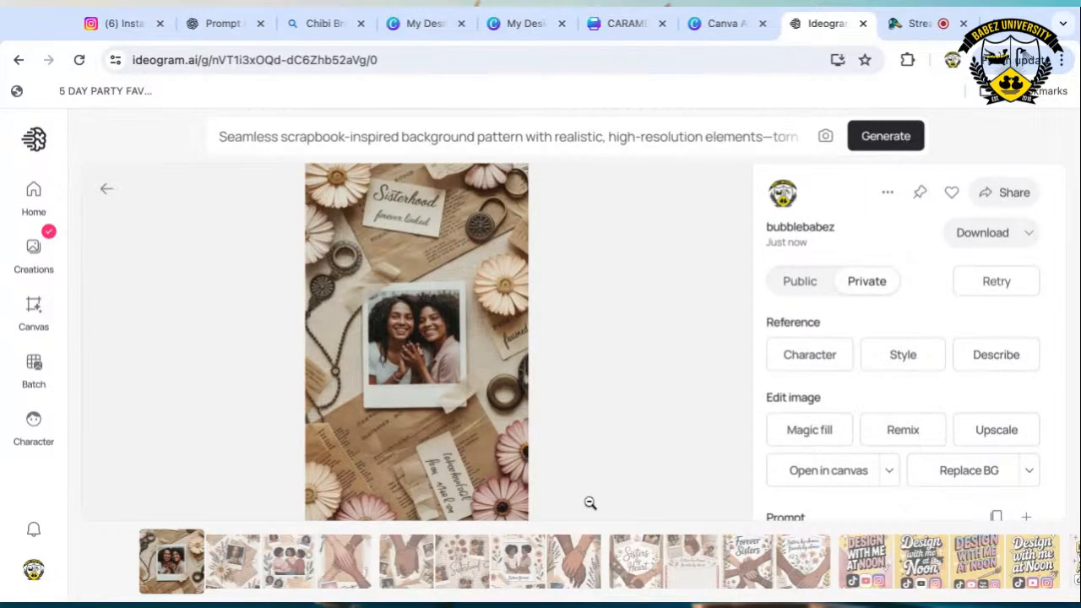
left_click(226, 569)
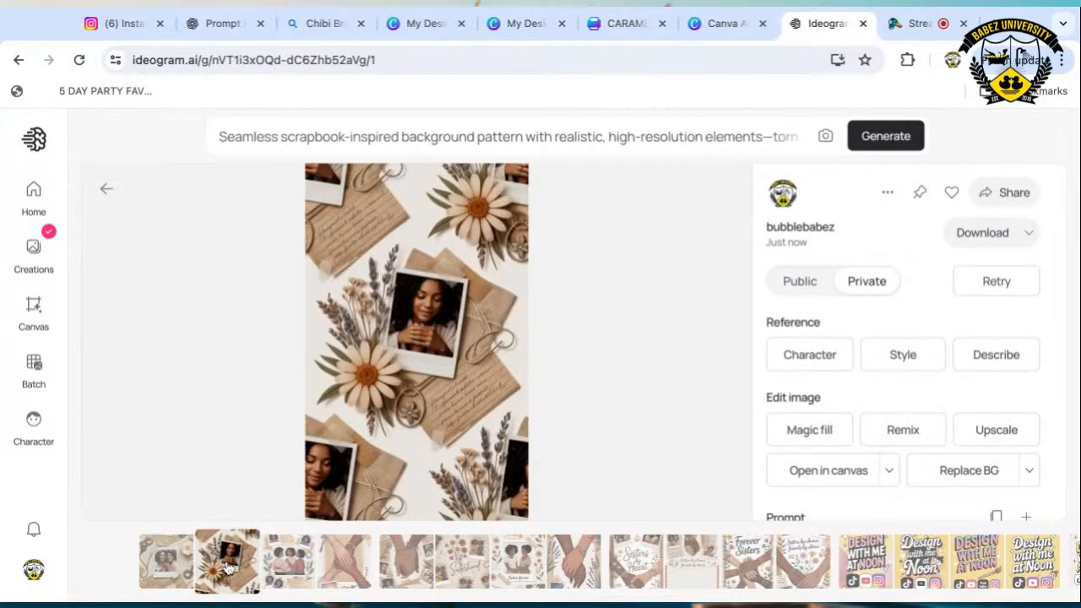
left_click(291, 564)
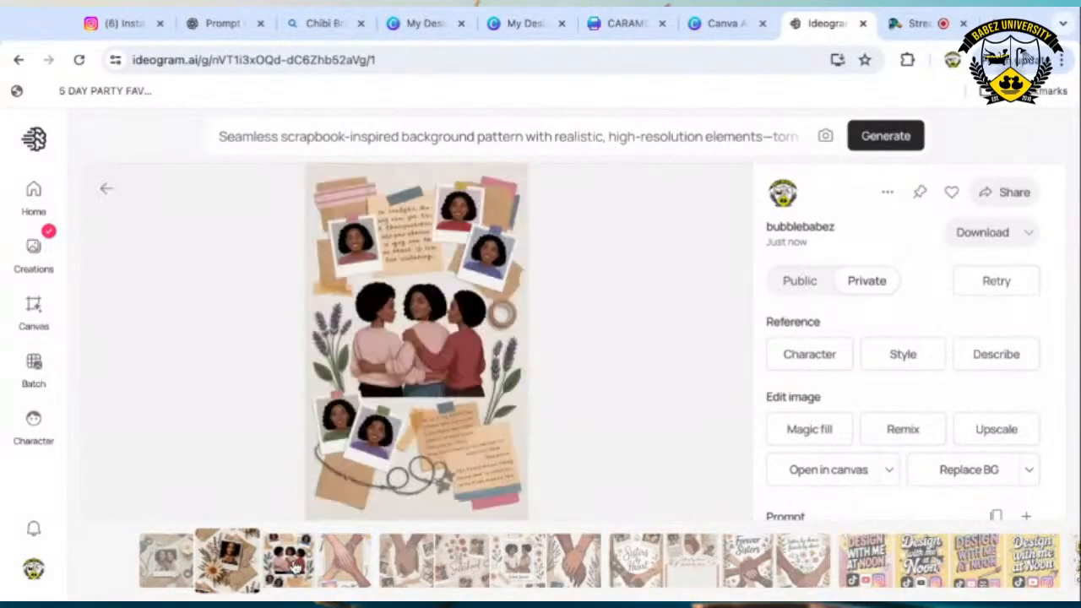
left_click(346, 561)
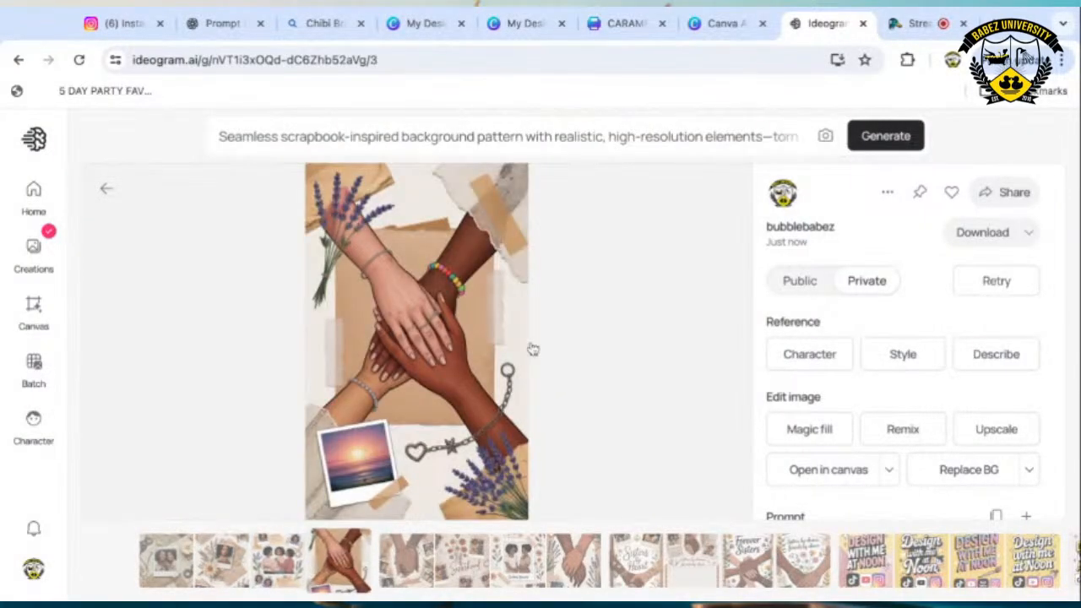
left_click(477, 136)
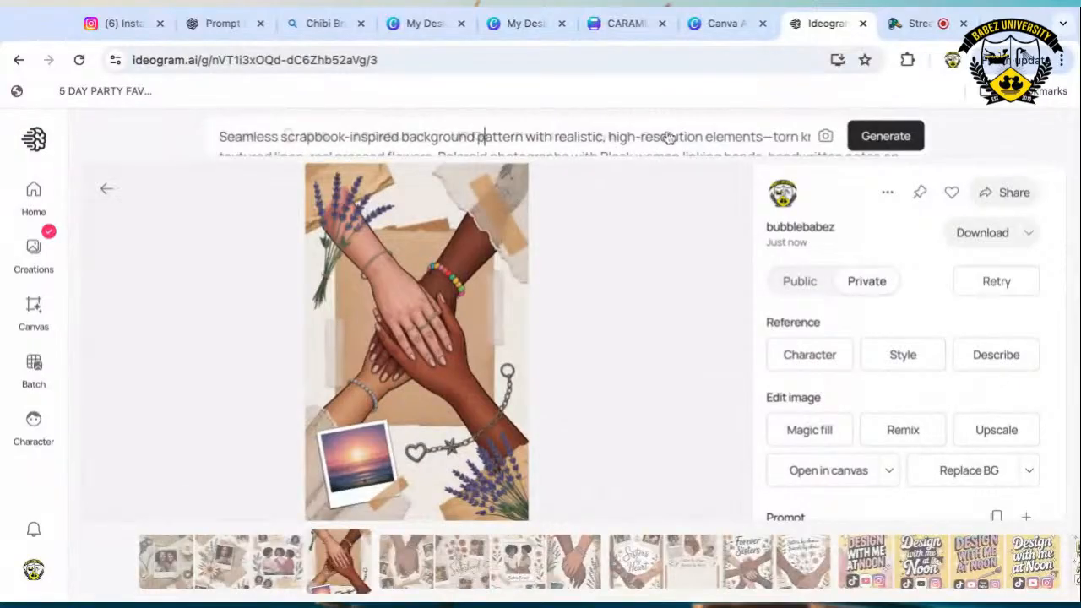
left_click(717, 439)
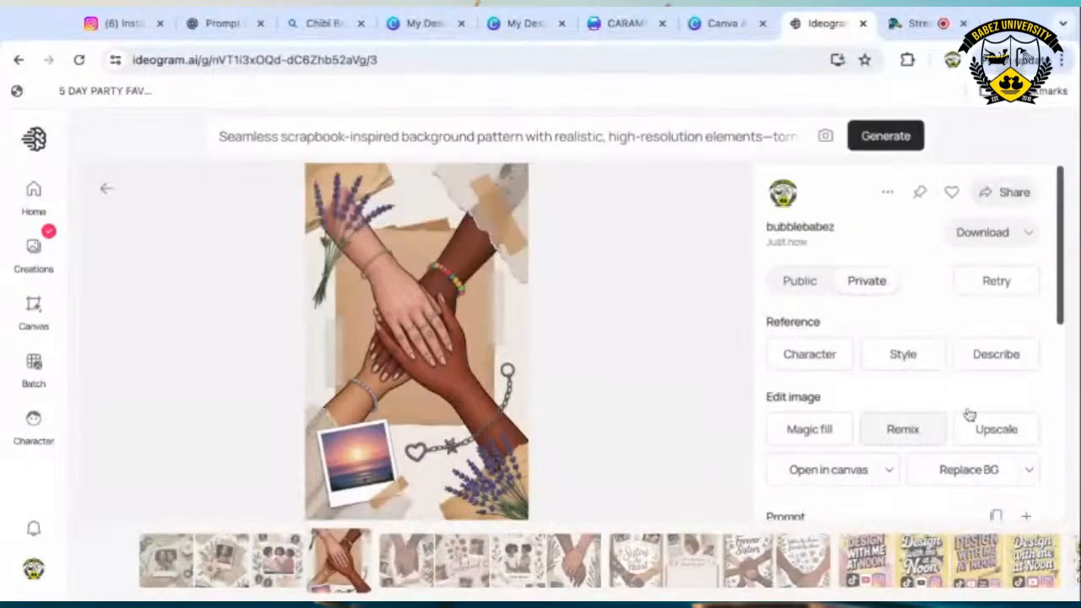
left_click(595, 138)
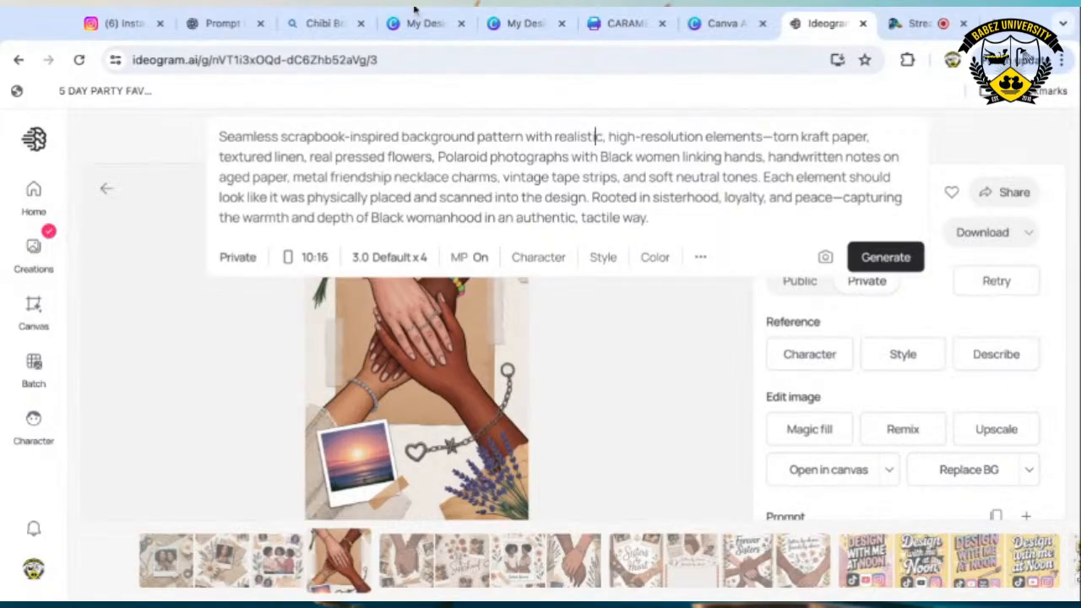
Switch to ChatGPT and send Prompt Like Nikkie the request "can you change the prompt to say sisters holding hands".
left_click(213, 24)
left_click(475, 567)
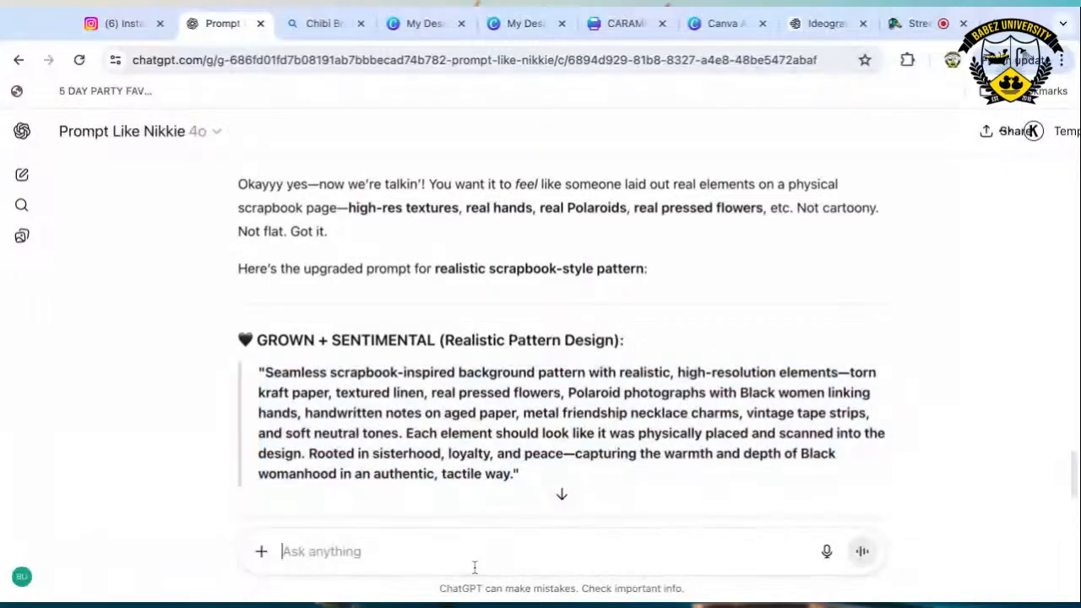
type("can you add the")
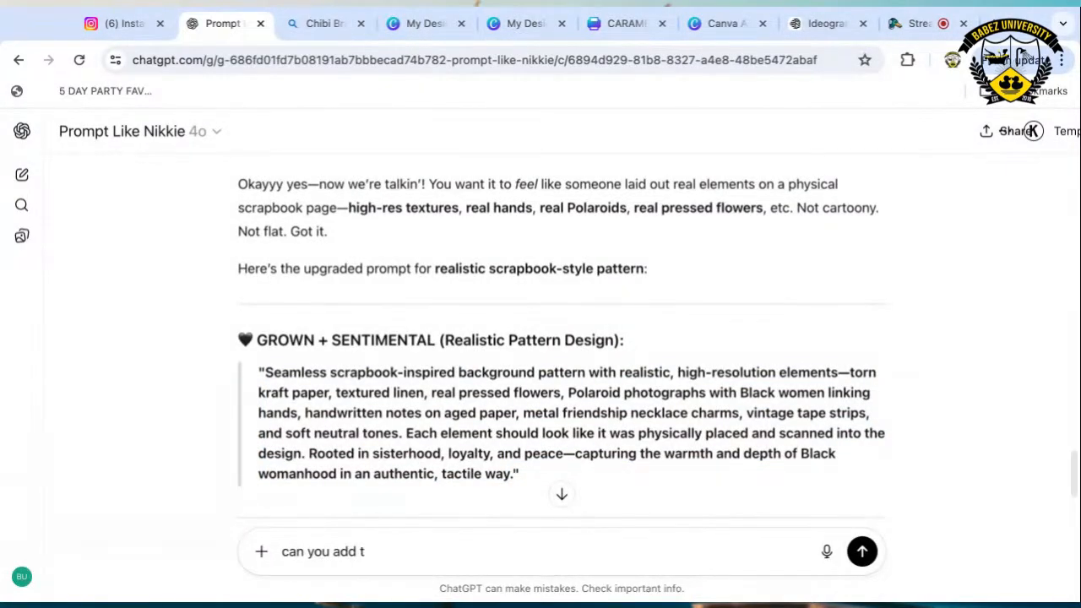
key("BackSpace")
key("BackSpace")
type("change the prompt to say sisn")
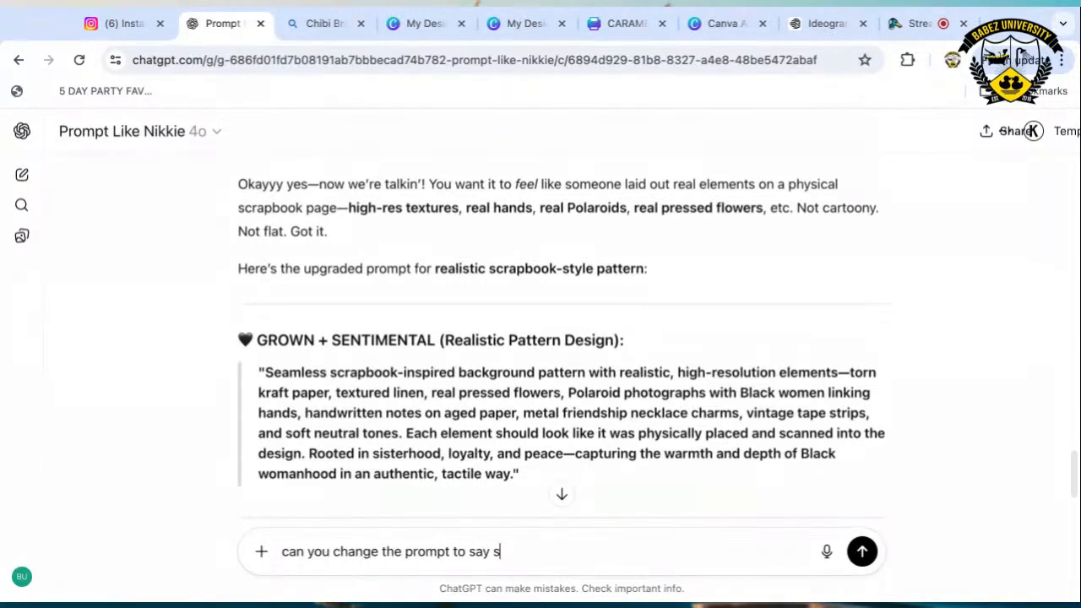
key("BackSpace")
type("ter ho")
key("BackSpace")
key("BackSpace")
type("s holding hands")
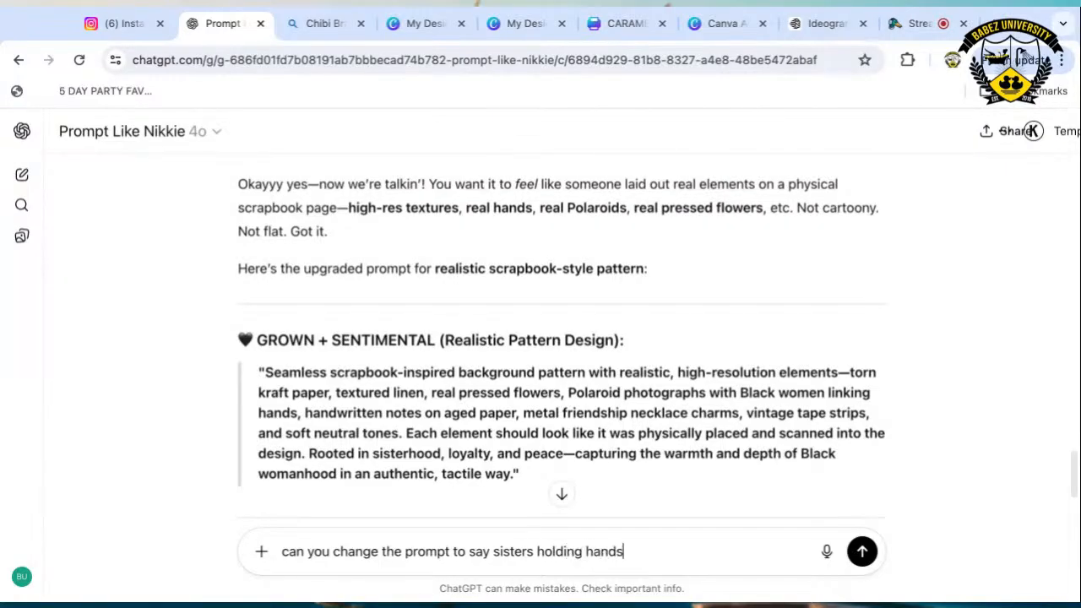
key("Return")
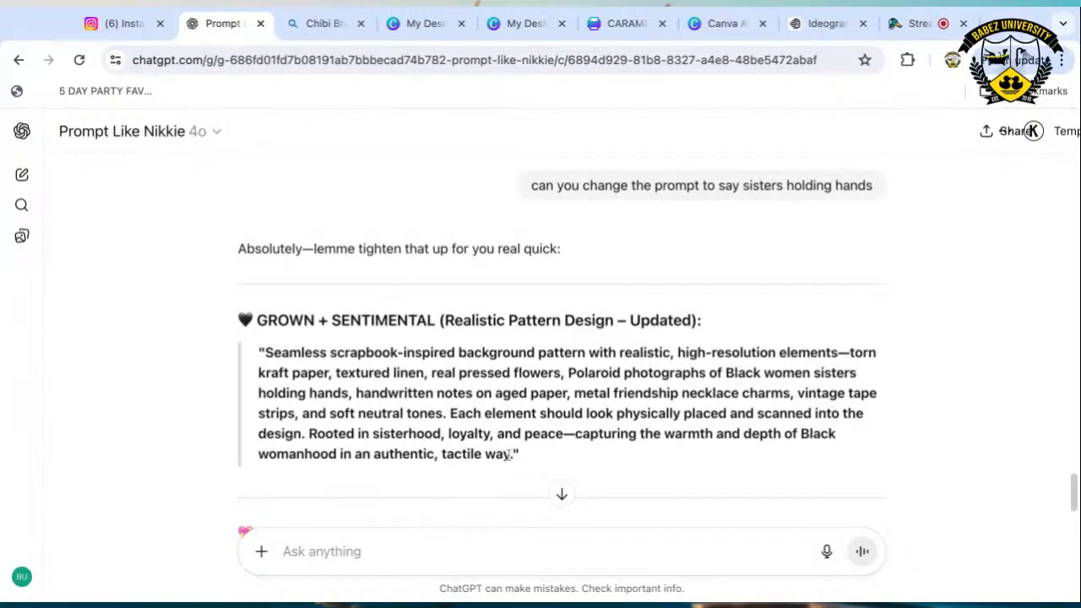
Copy the updated realistic pattern prompt with sisters holding hands from ChatGPT and return to Ideogram's prompt.
left_click_drag(512, 454, 268, 352)
key("ctrl+c")
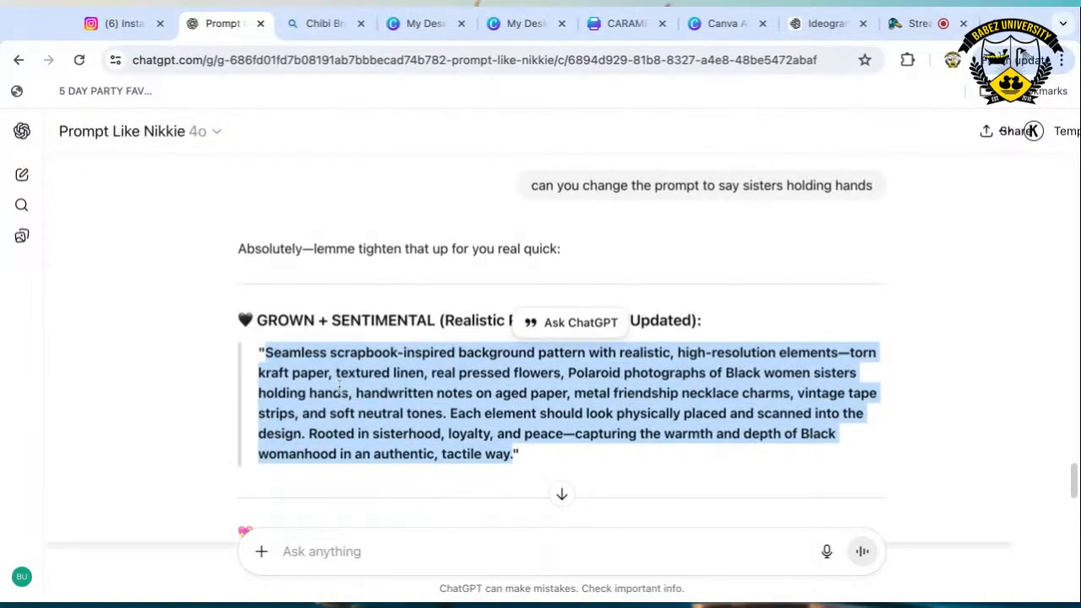
left_click(825, 23)
left_click(667, 223)
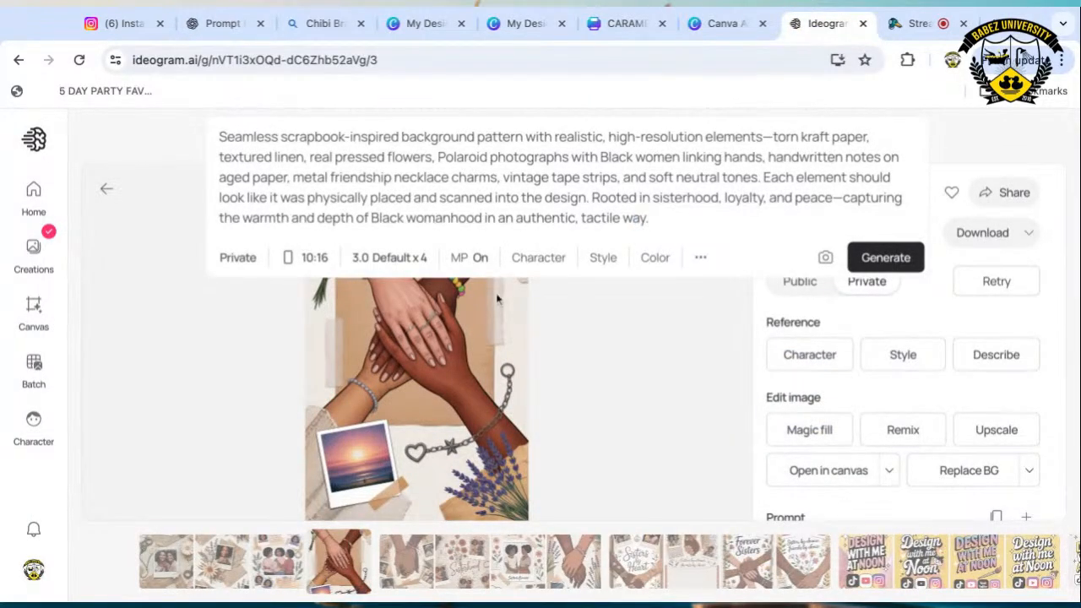
Compare the earlier holding-hands image with the first two images of the latest realistic scrapbook set.
scroll(1059, 382, "down", 1)
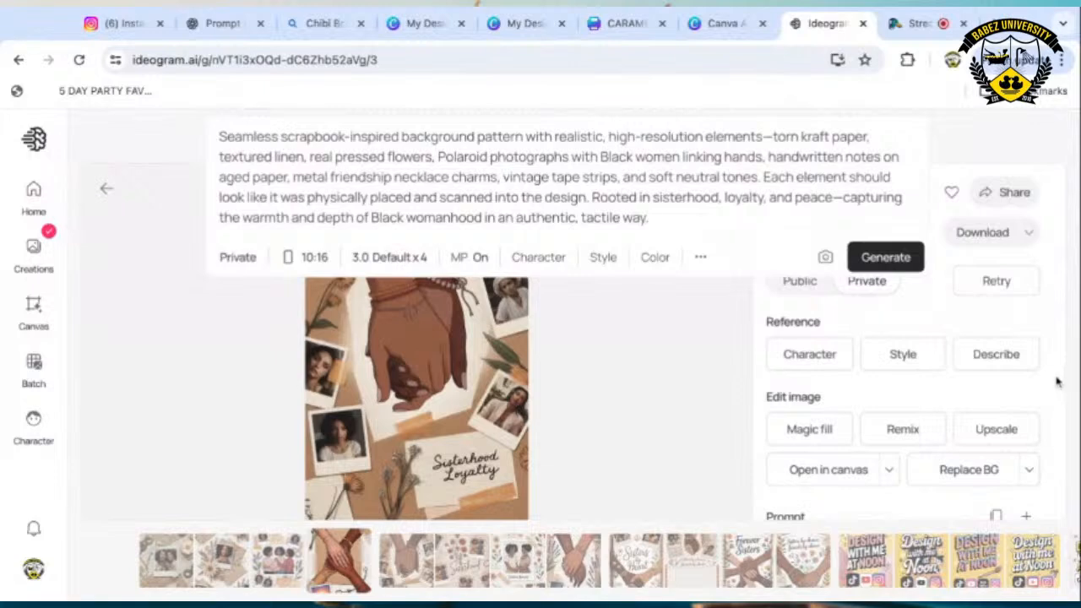
scroll(1055, 385, "down", 1)
left_click(639, 189)
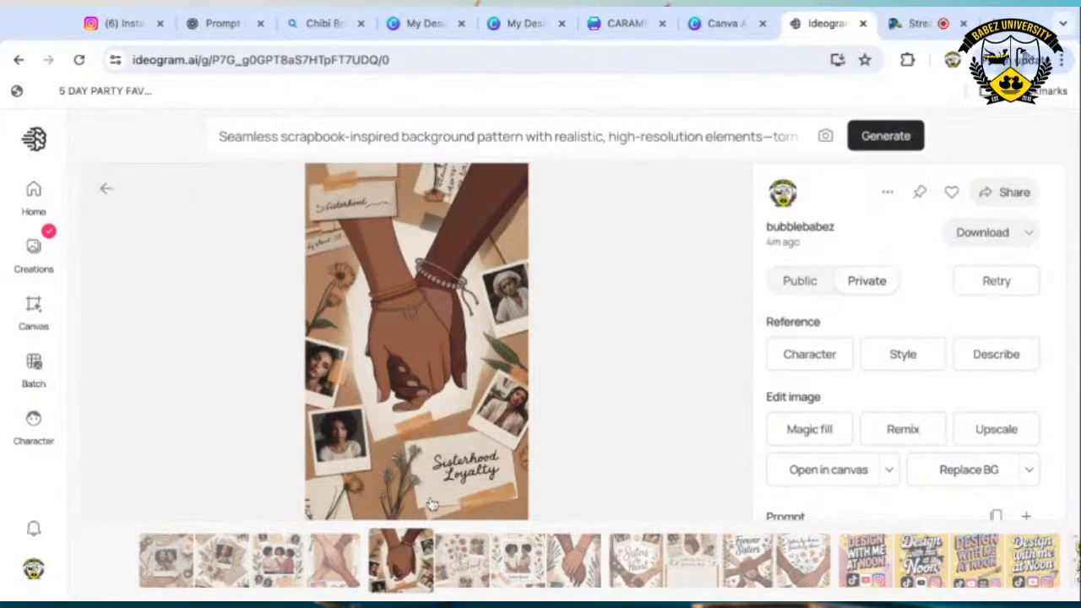
left_click(225, 575)
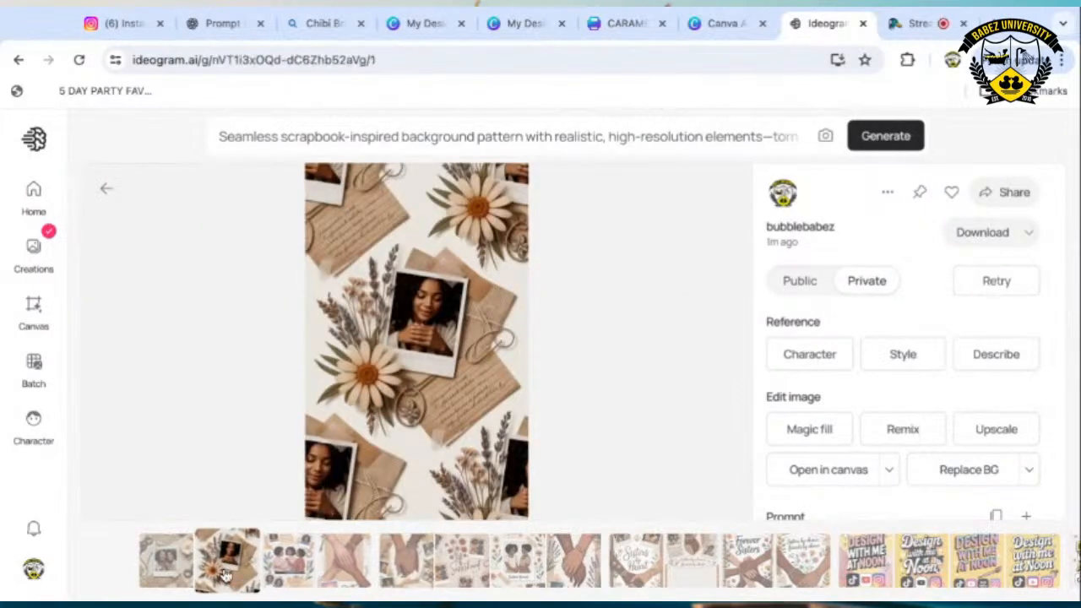
left_click(166, 574)
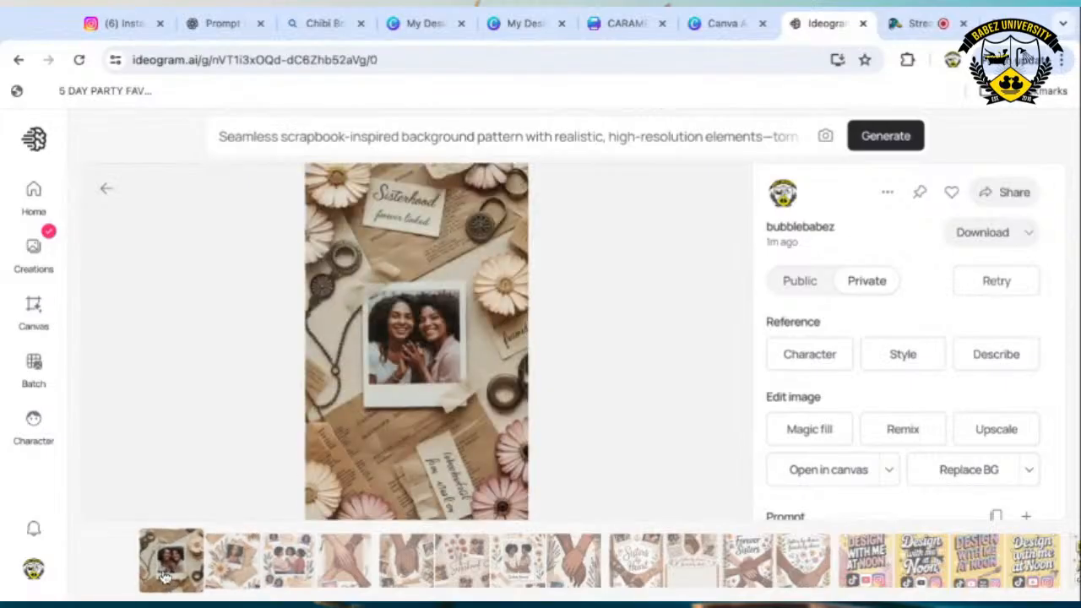
Load the Magic Prompt of the pattern with daisies, lavender and a single-woman Polaroid, and generate new images from it.
left_click(237, 574)
scroll(933, 400, "down", 5)
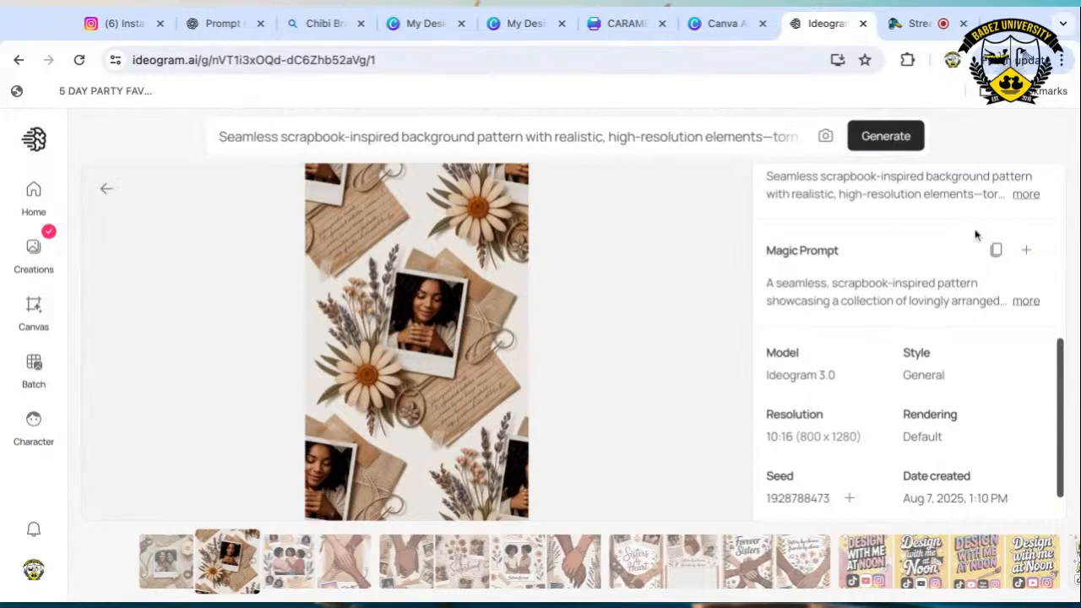
left_click(1025, 250)
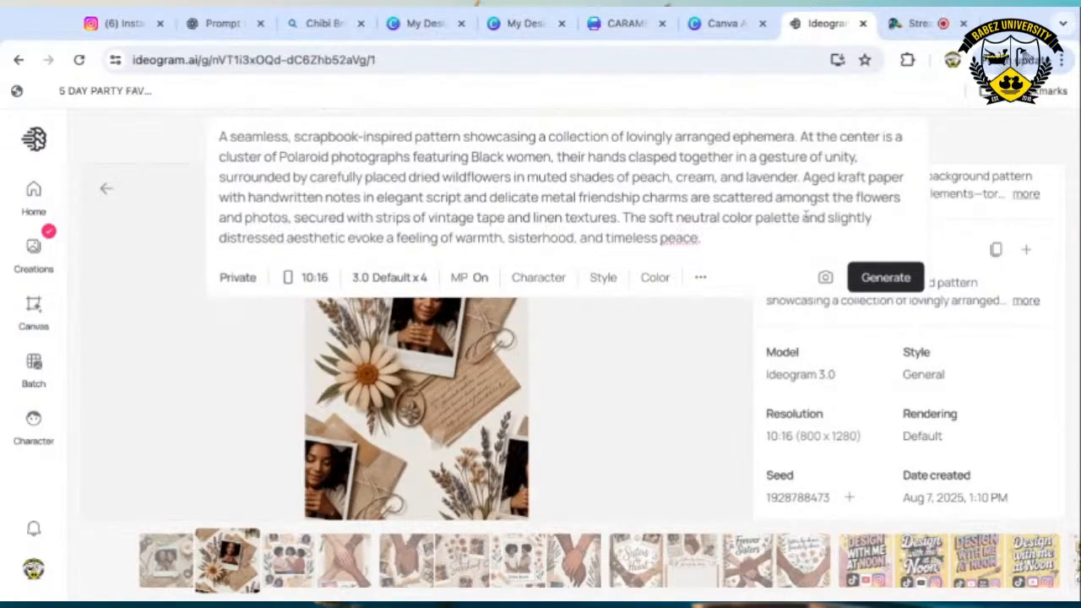
left_click(891, 277)
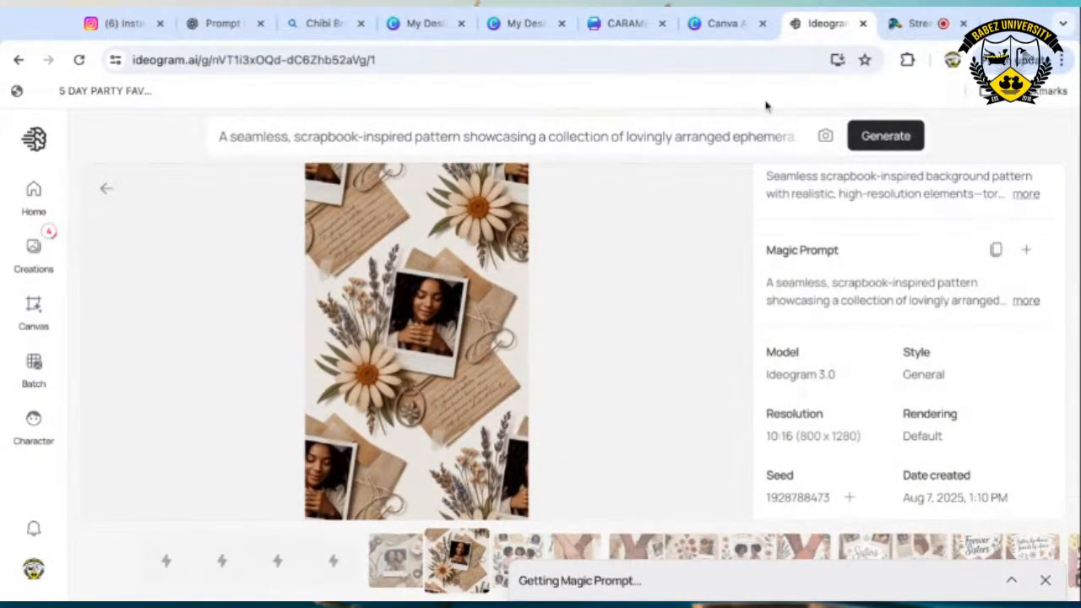
Switch to Canva AI and generate 3:4 images from the copied realistic scrapbook prompt with sisters holding hands.
left_click(700, 23)
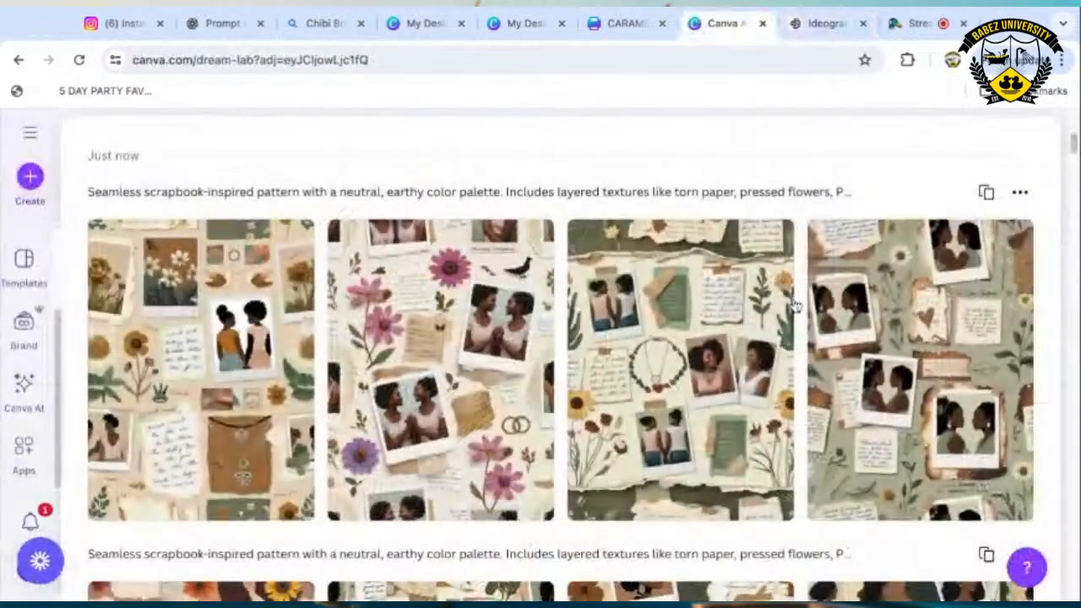
scroll(363, 237, "up", 5)
left_click(407, 300)
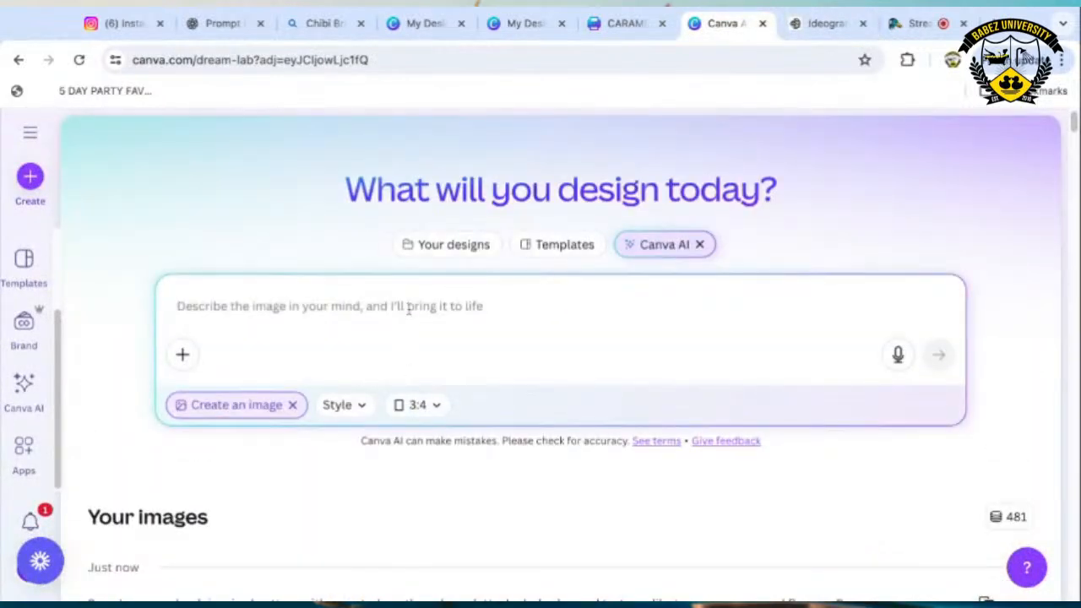
key("ctrl+v")
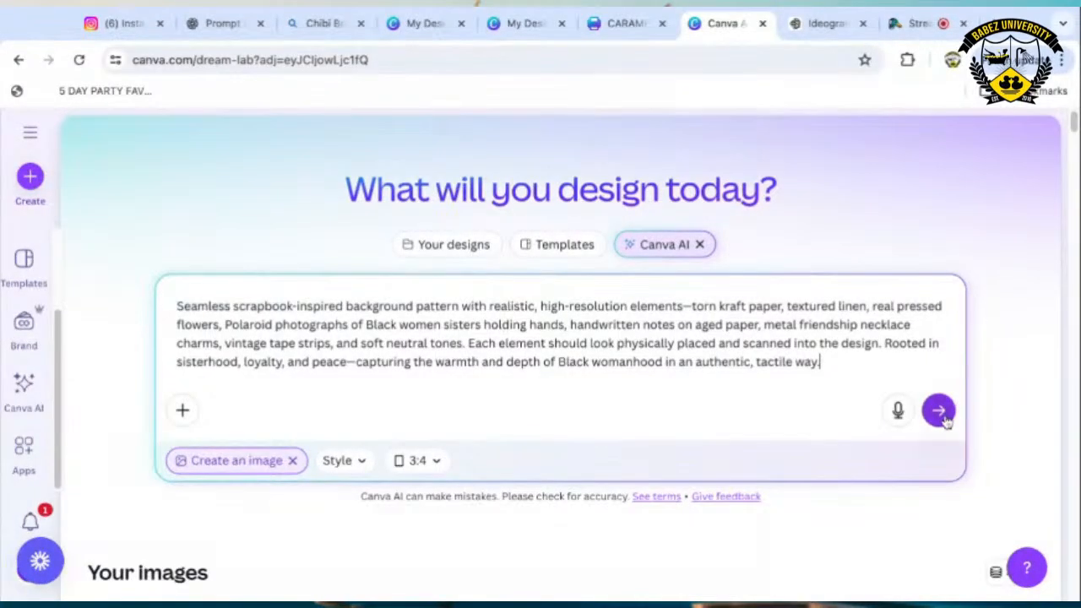
left_click(939, 411)
Return to Ideogram, enlarge the browser to full screen, and review the first three images generated from the Magic Prompt.
left_click(815, 25)
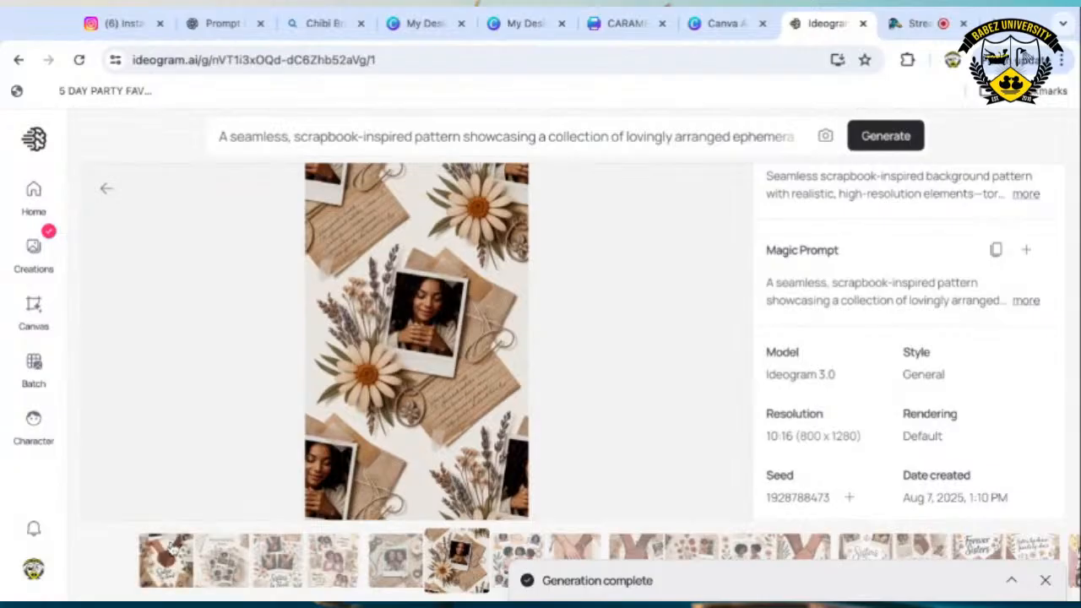
left_click(173, 553)
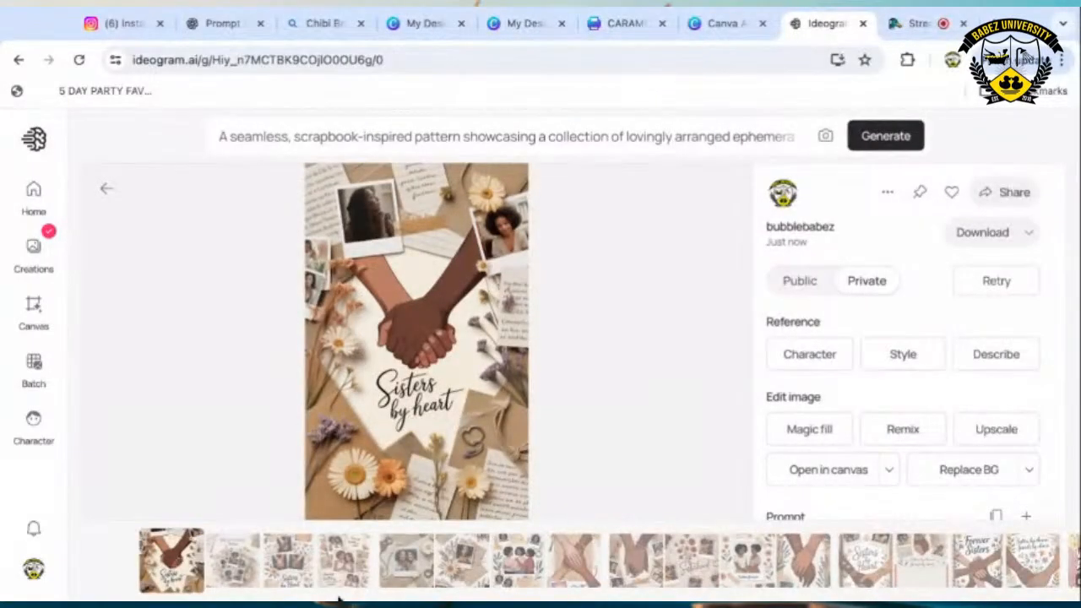
left_click(57, 24)
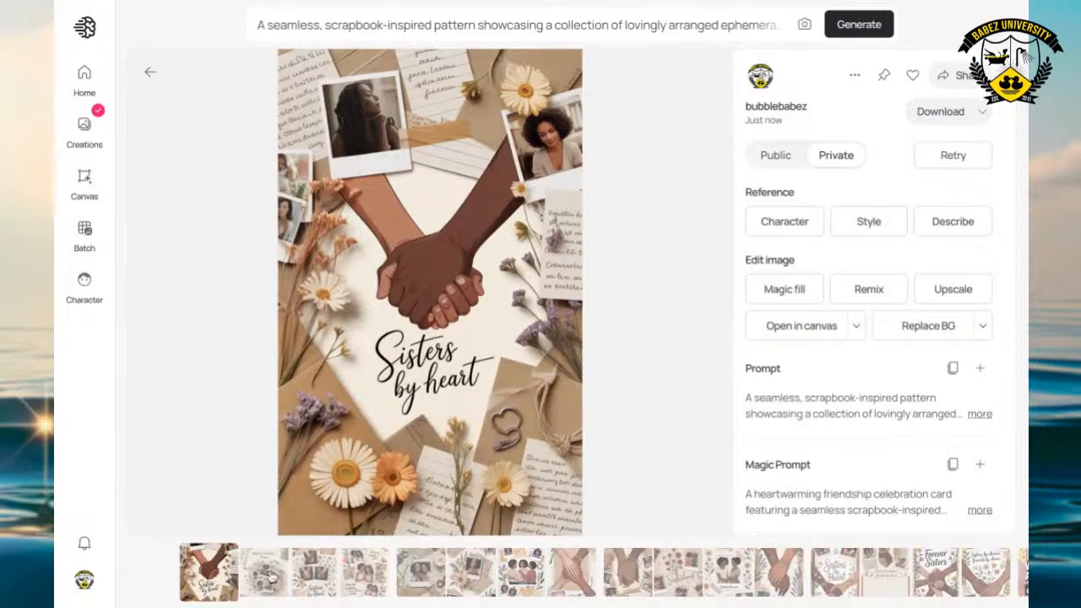
left_click(267, 581)
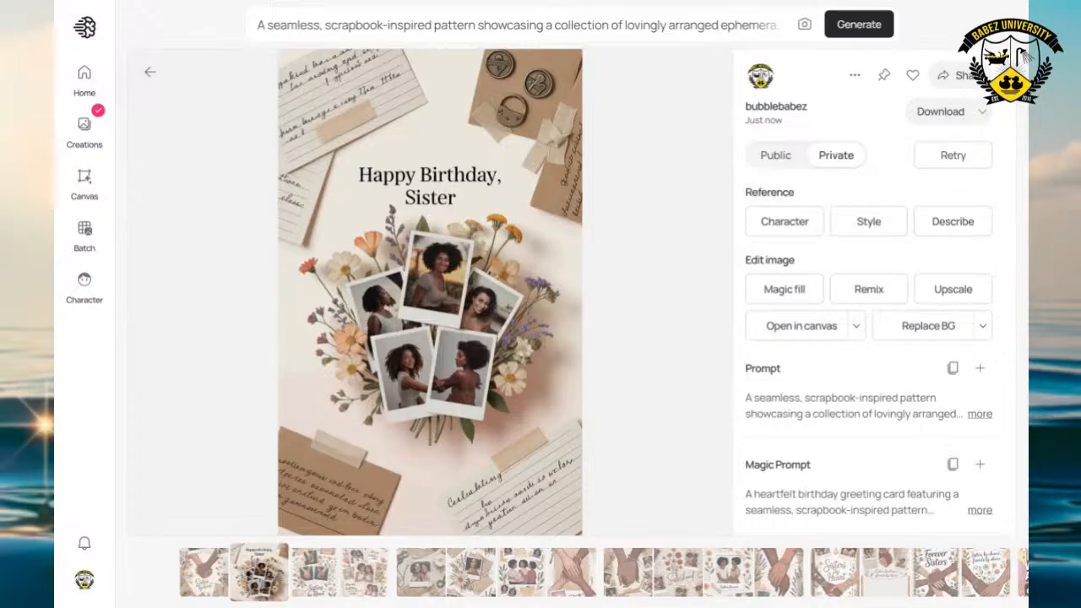
left_click(311, 574)
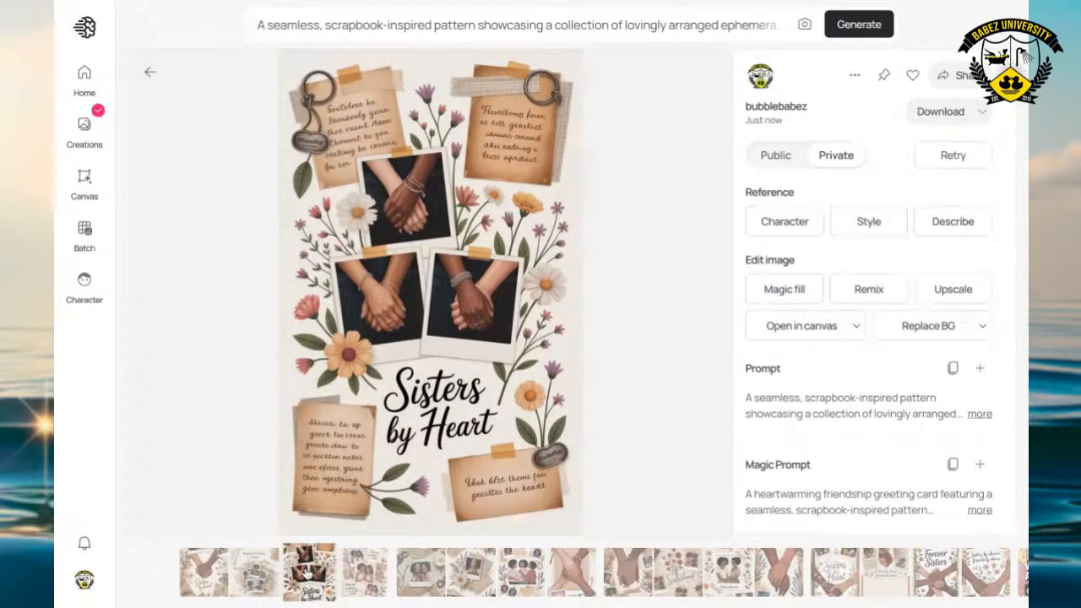
View the fourth image of the Magic Prompt set, leave full screen, and reopen the set's first image.
left_click(349, 569)
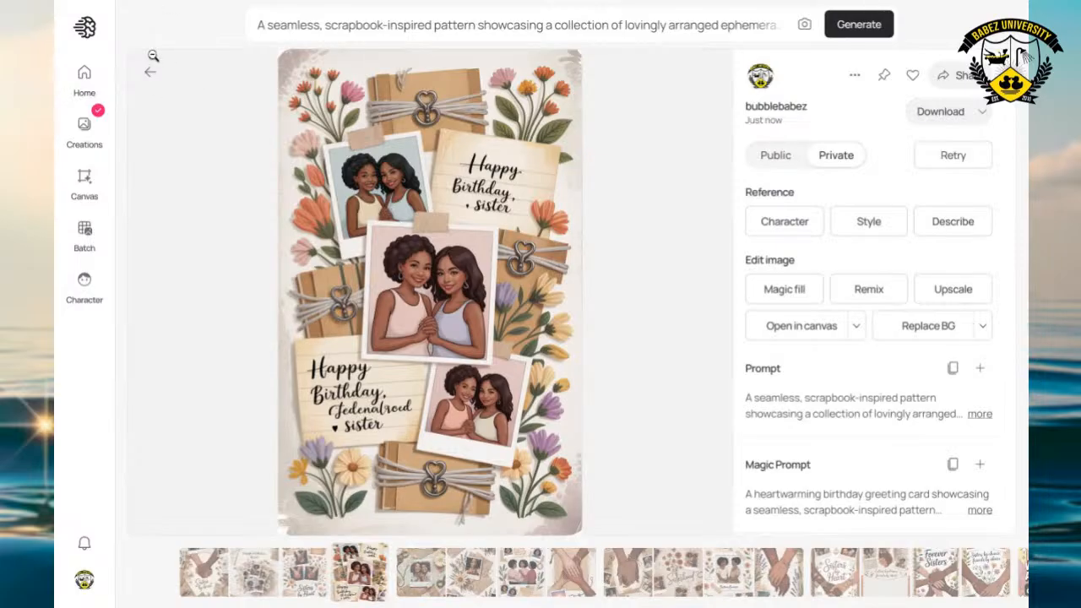
key("F11")
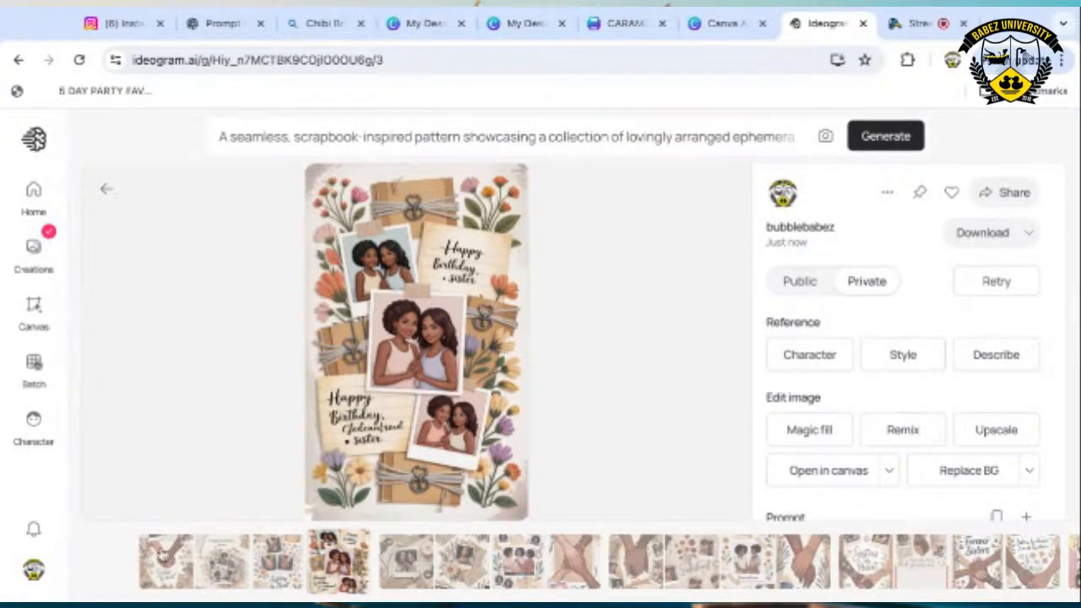
left_click(171, 577)
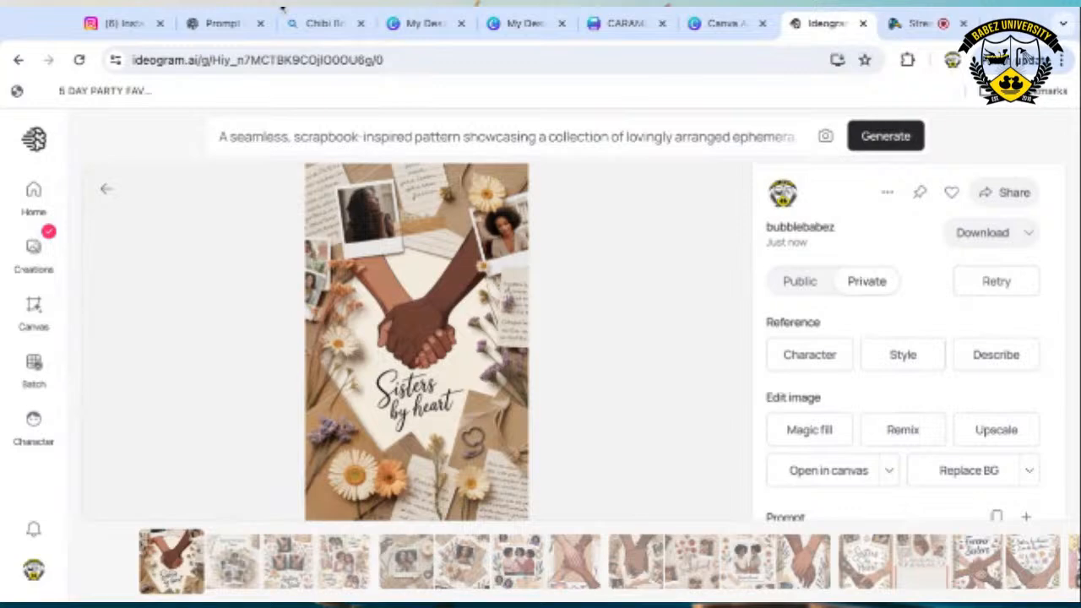
Switch to ChatGPT and copy the updated Grown + Sentimental realistic pattern prompt with sisters holding hands.
left_click(251, 138)
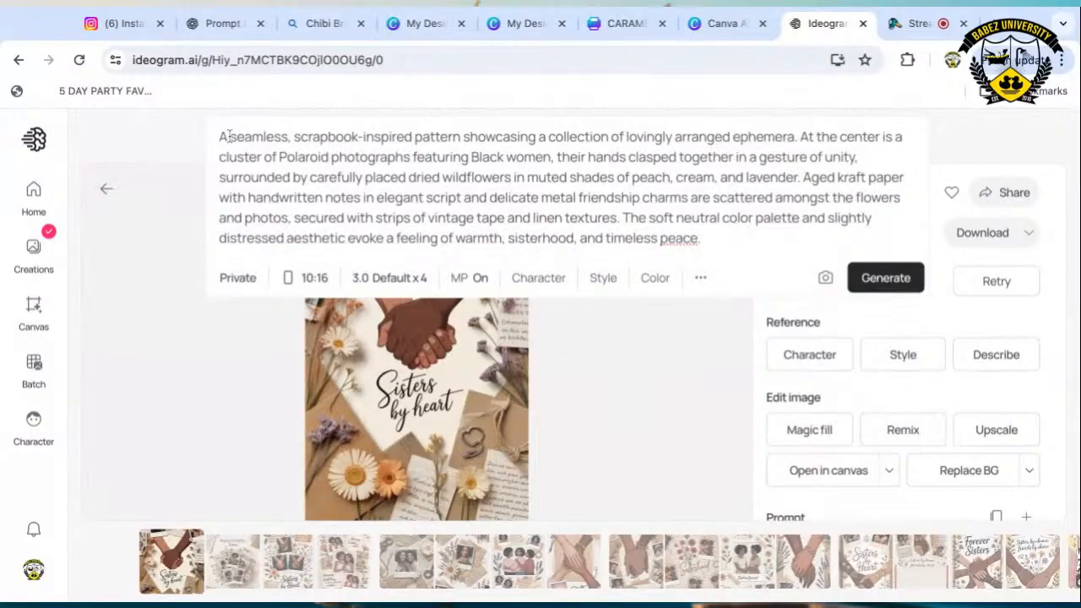
left_click(234, 24)
left_click(461, 433)
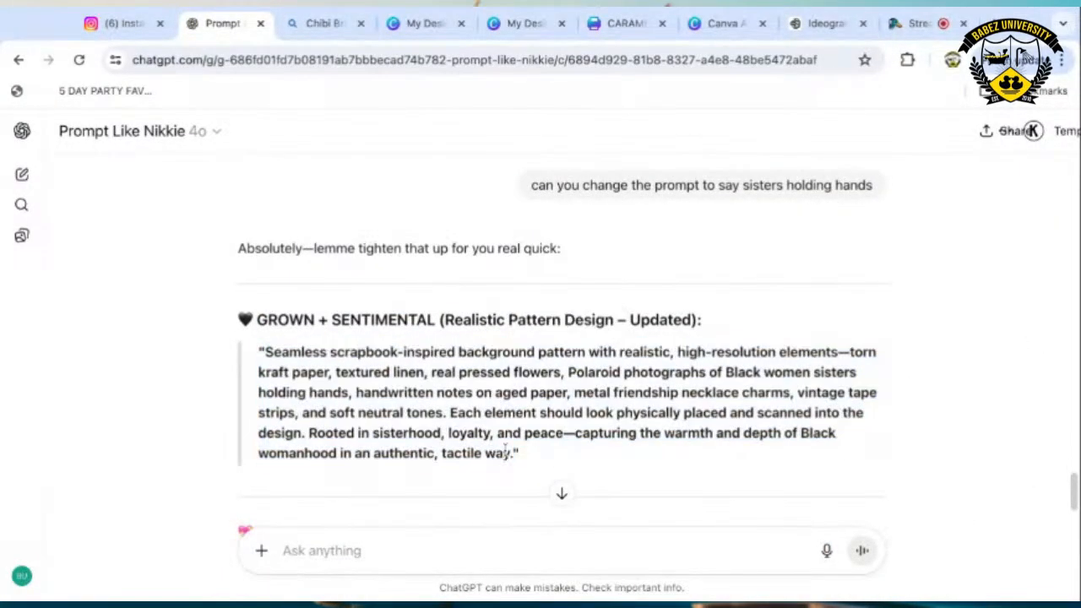
mouse_move(515, 455)
left_mouse_down()
mouse_move(435, 454)
mouse_move(296, 413)
mouse_move(264, 352)
left_mouse_up()
key("ctrl+c")
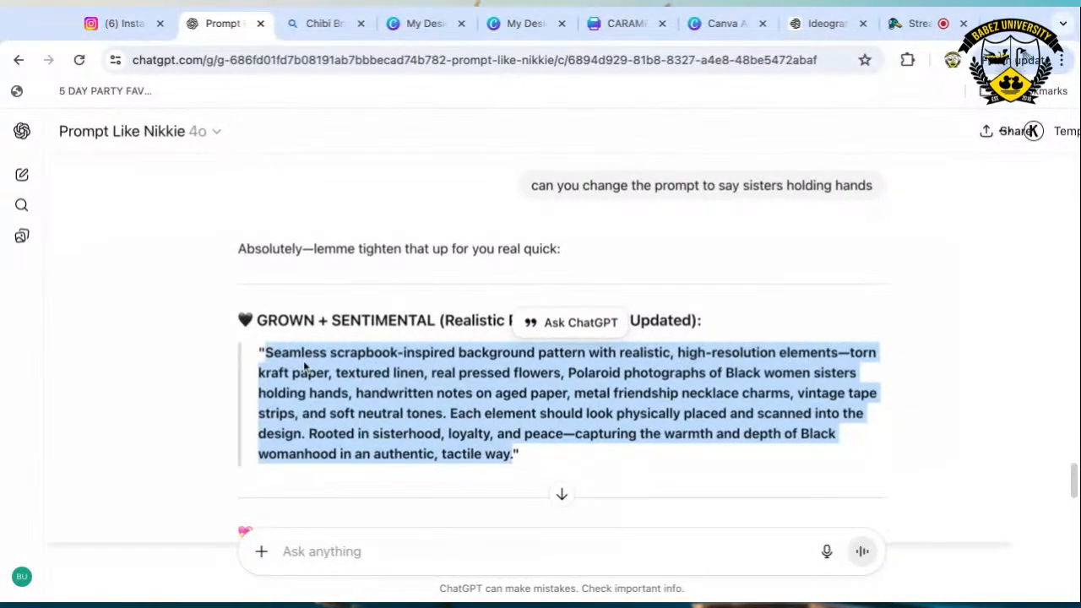
Return to Ideogram, replace the whole old prompt with the copied realistic scrapbook prompt, and generate new images.
left_click(827, 23)
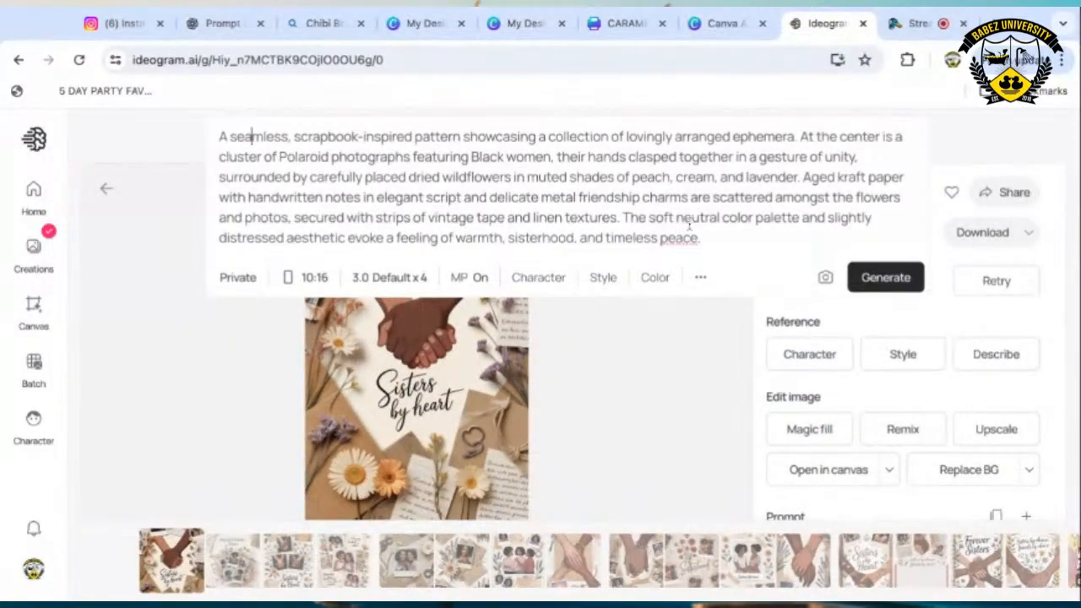
left_click_drag(688, 218, 232, 124)
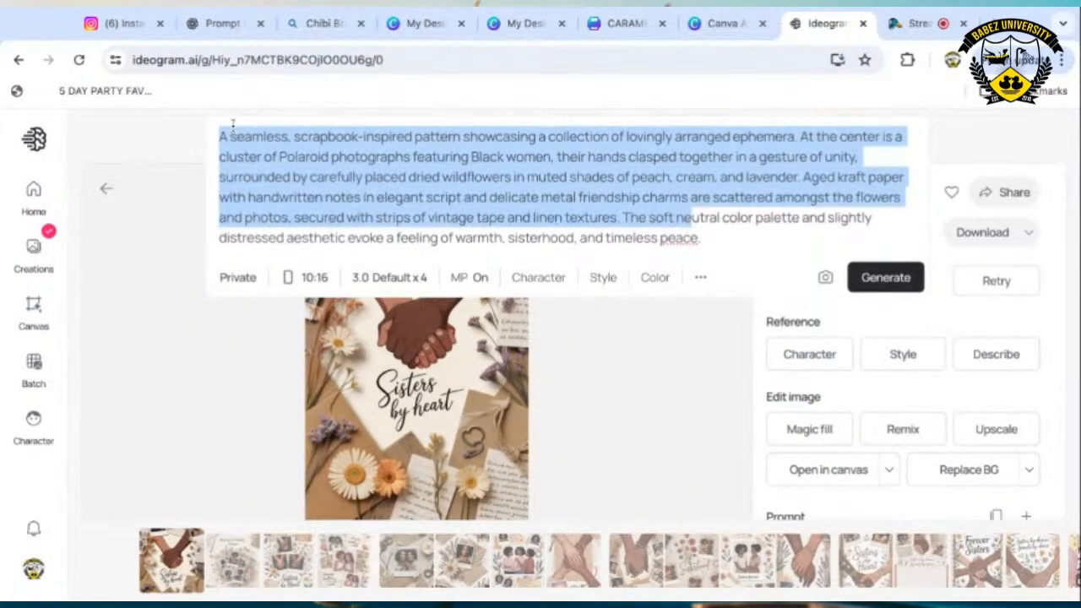
key("BackSpace")
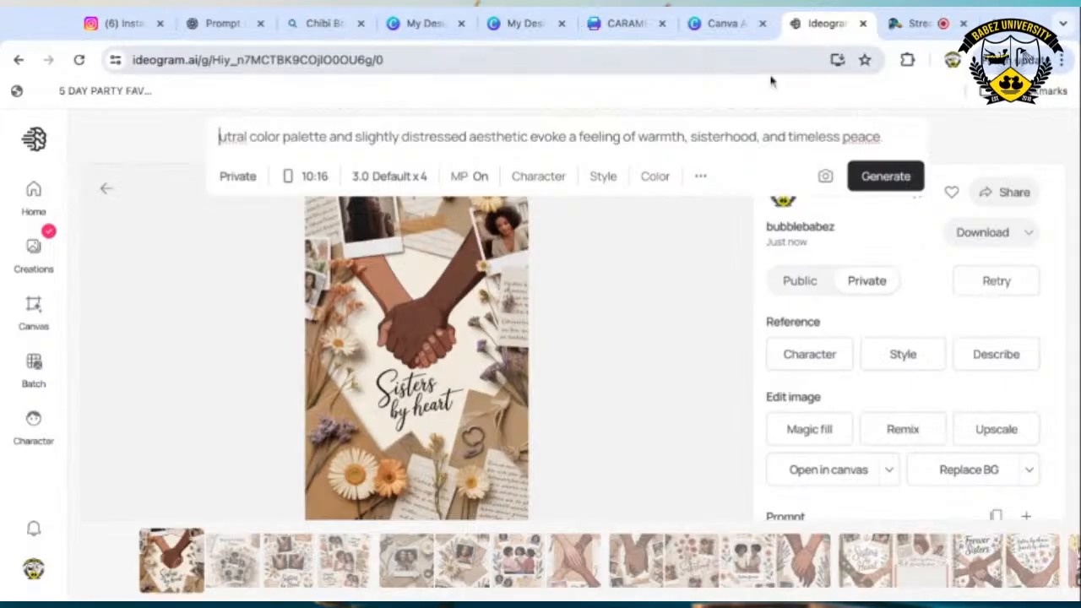
left_click_drag(887, 135, 74, 137)
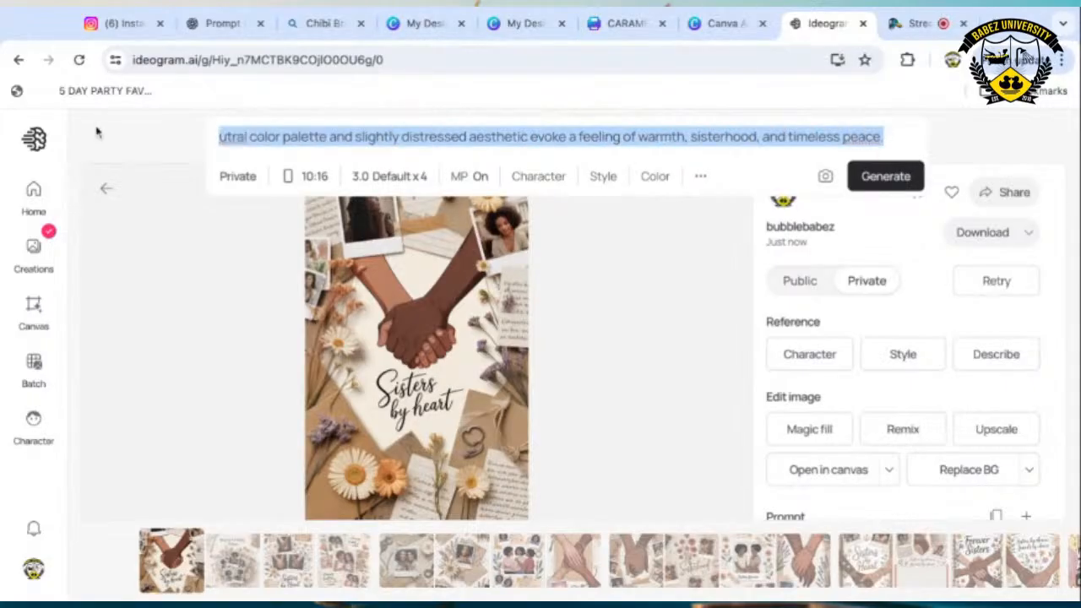
key("BackSpace")
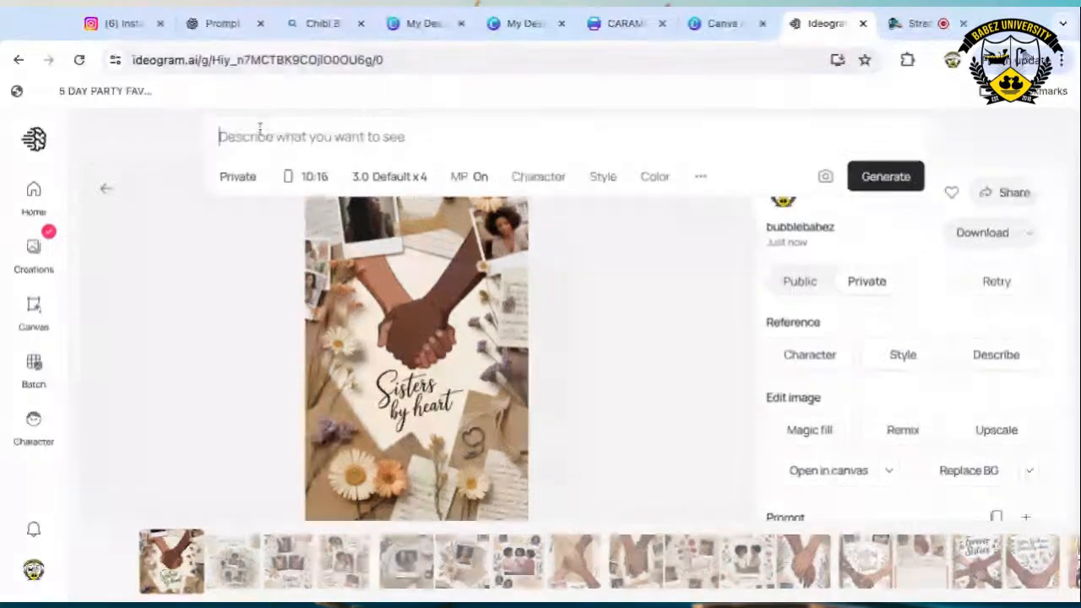
key("ctrl+v")
left_click(870, 260)
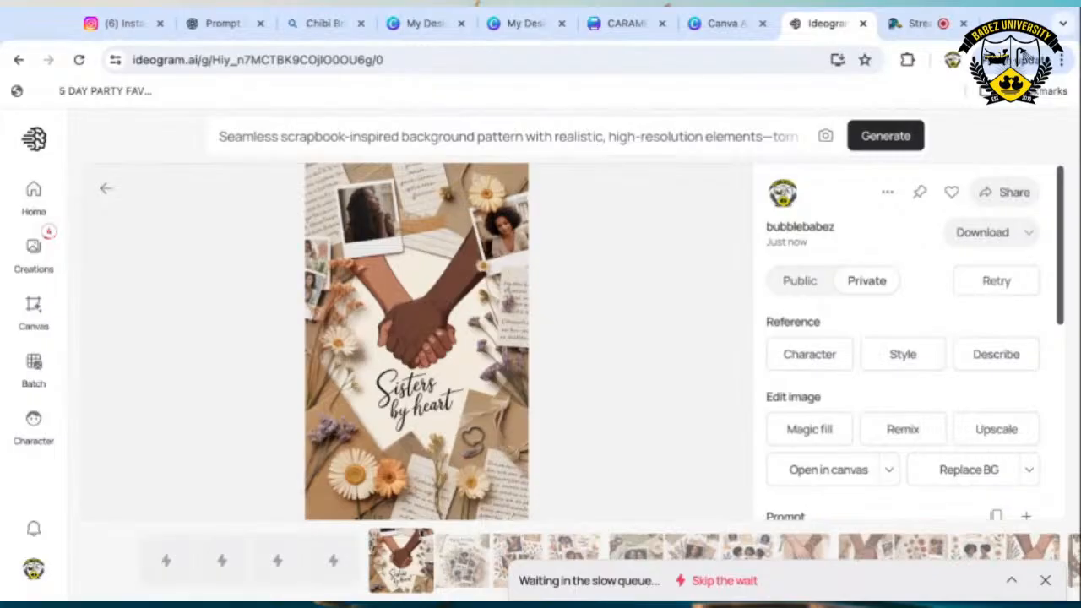
Switch to Canva AI and examine the first newly generated scrapbook image with single-woman Polaroids from top to bottom.
left_click(712, 24)
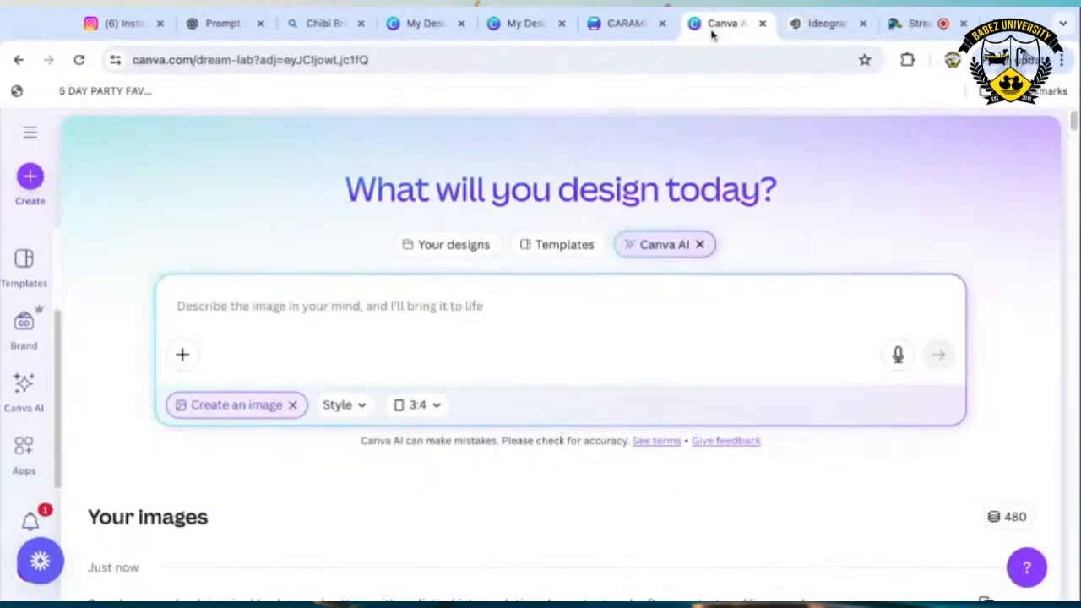
scroll(633, 317, "down", 5)
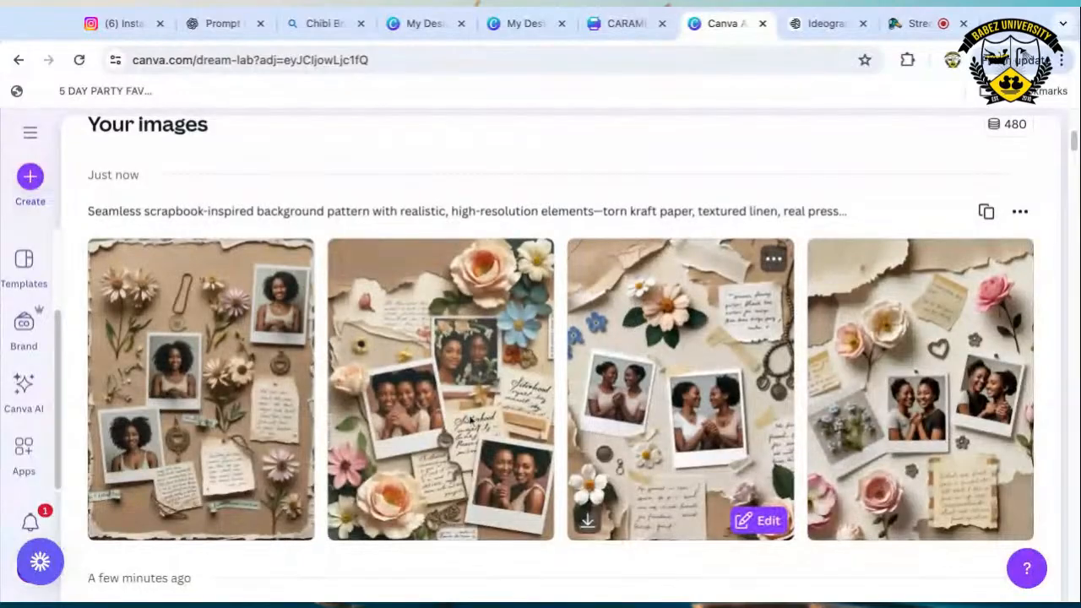
left_click(162, 410)
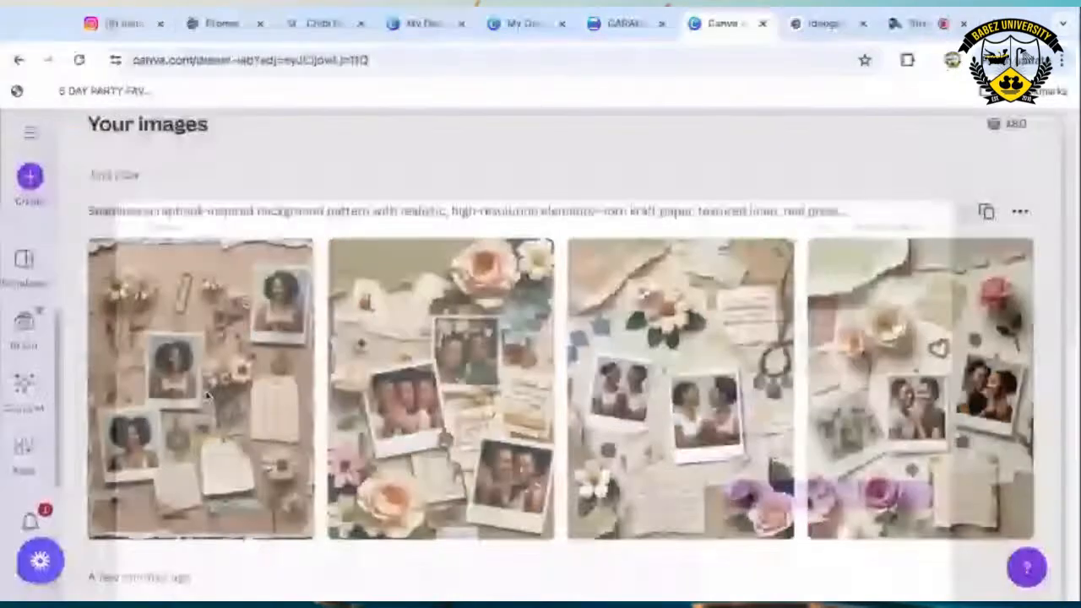
scroll(739, 369, "down", 5)
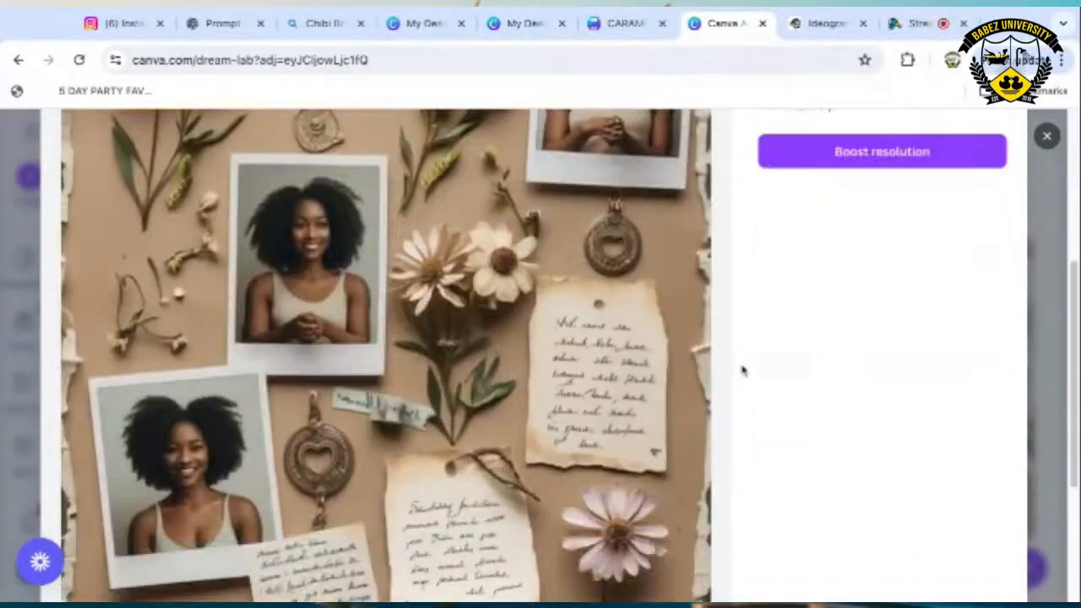
scroll(743, 369, "down", 3)
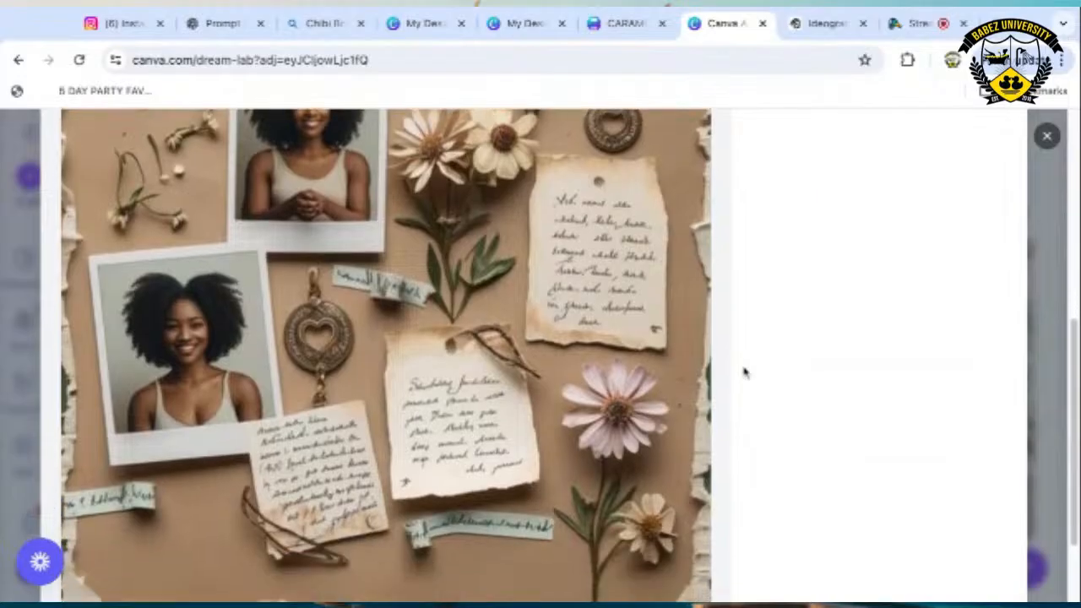
scroll(704, 427, "down", 2)
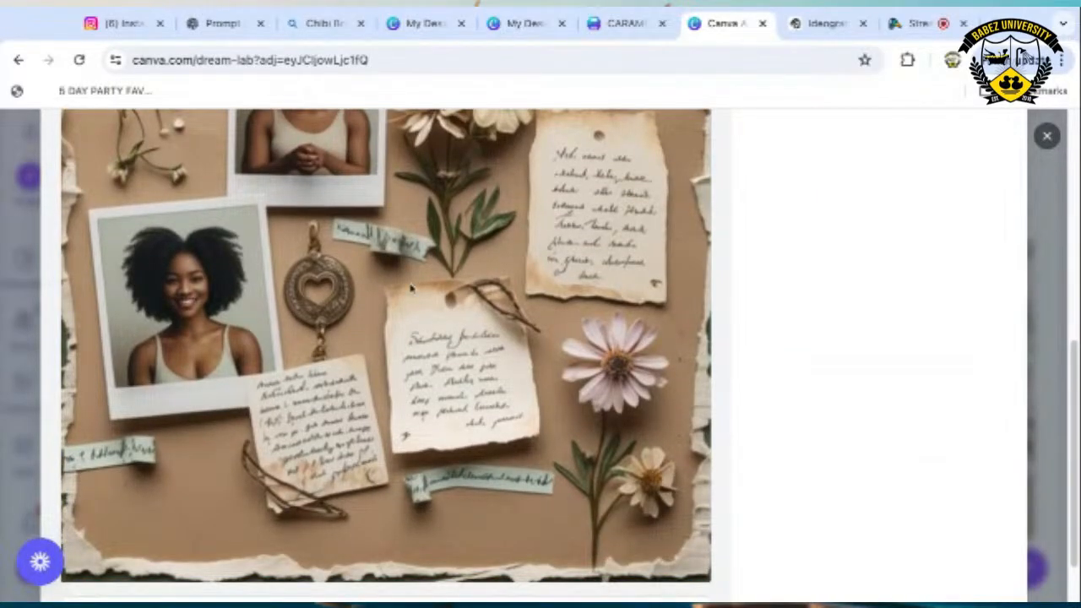
scroll(805, 363, "up", 4)
scroll(805, 362, "up", 2)
left_click(1047, 136)
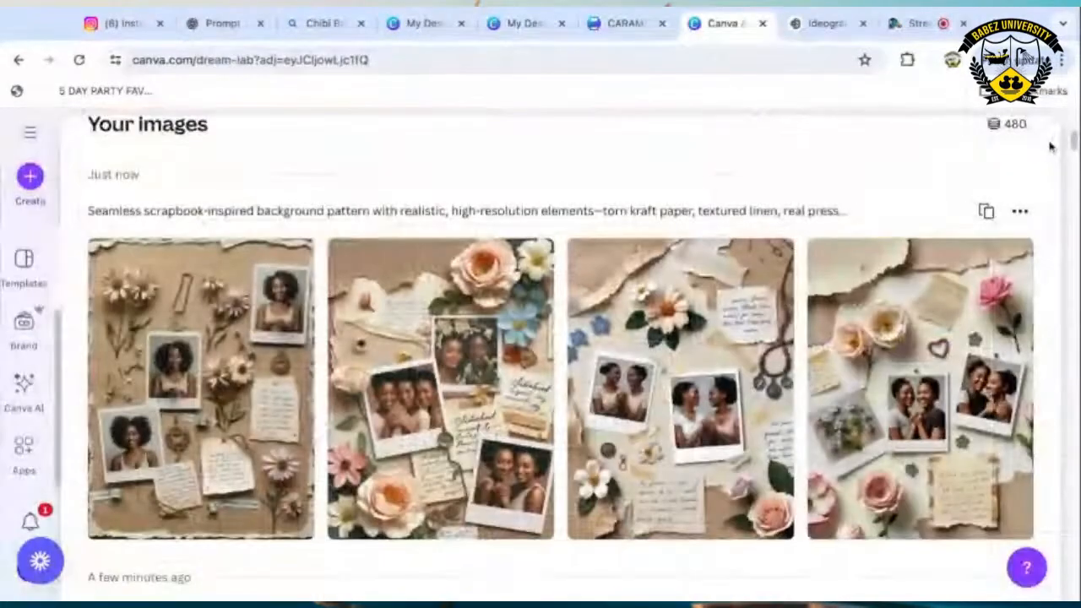
Examine the second new scrapbook image, with the blue flower and Sisterhood notes, in detail.
left_click(401, 444)
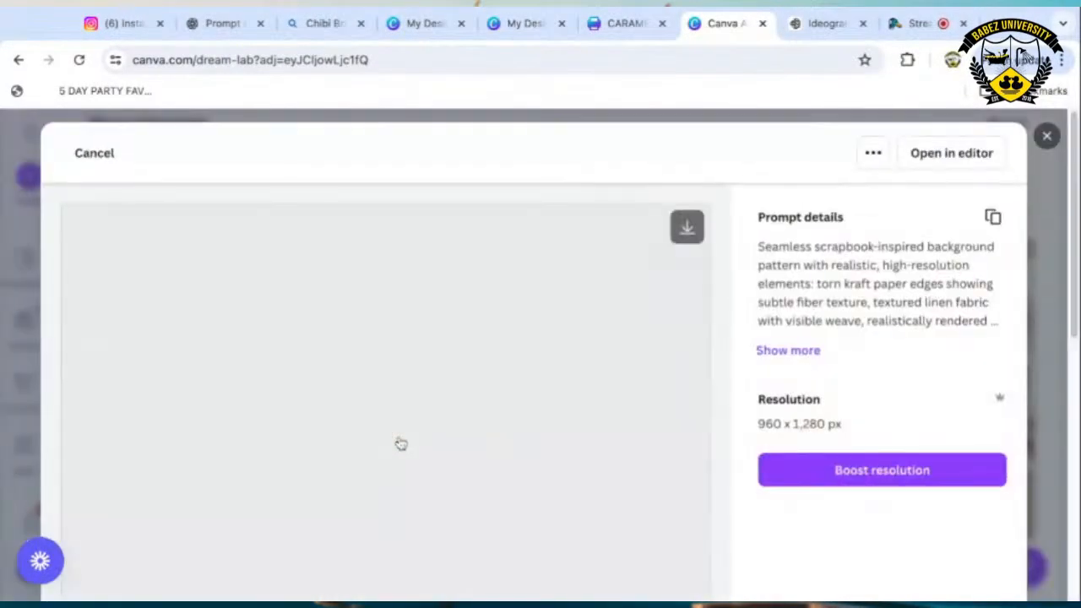
scroll(715, 418, "down", 2)
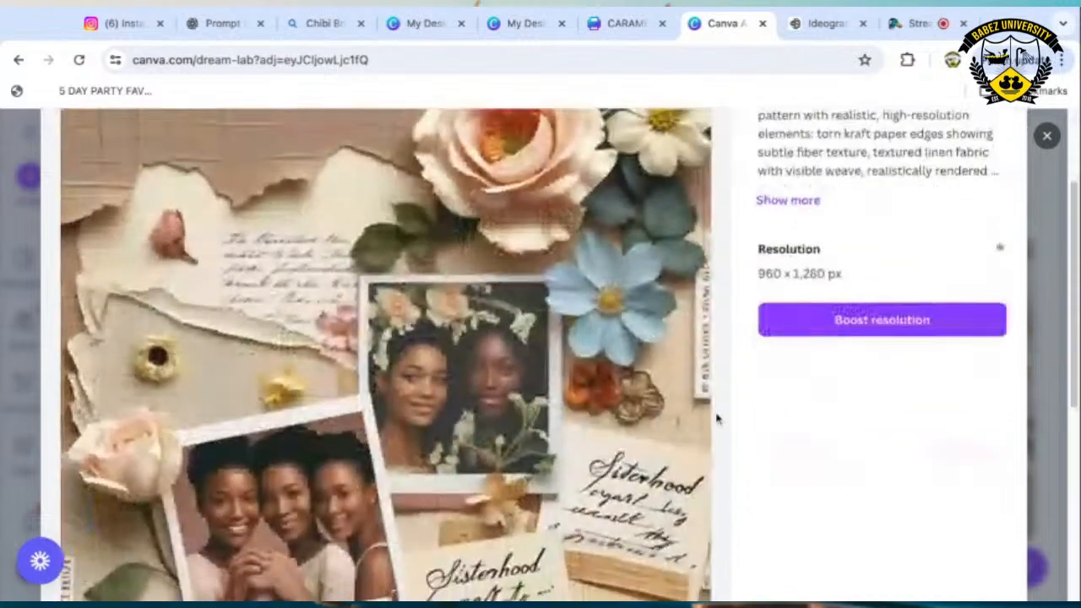
scroll(715, 419, "down", 1)
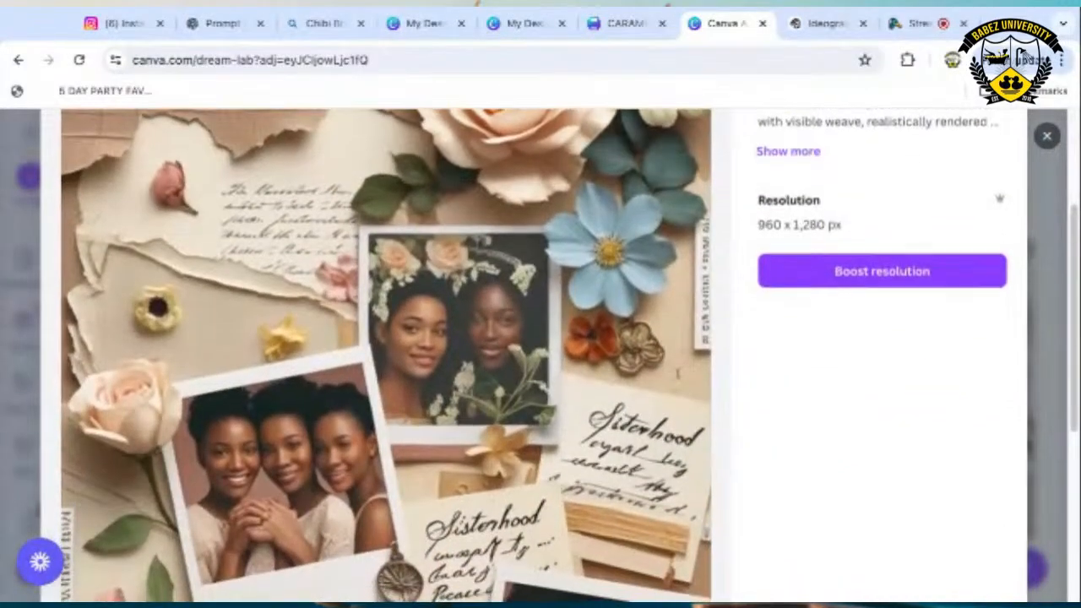
scroll(385, 355, "down", 5)
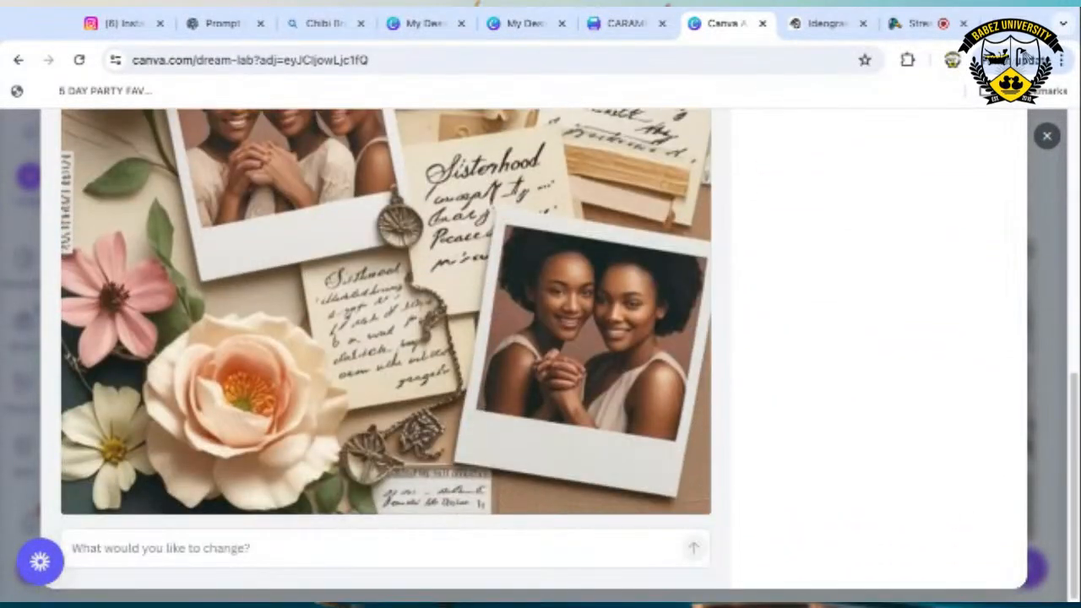
left_click(1046, 135)
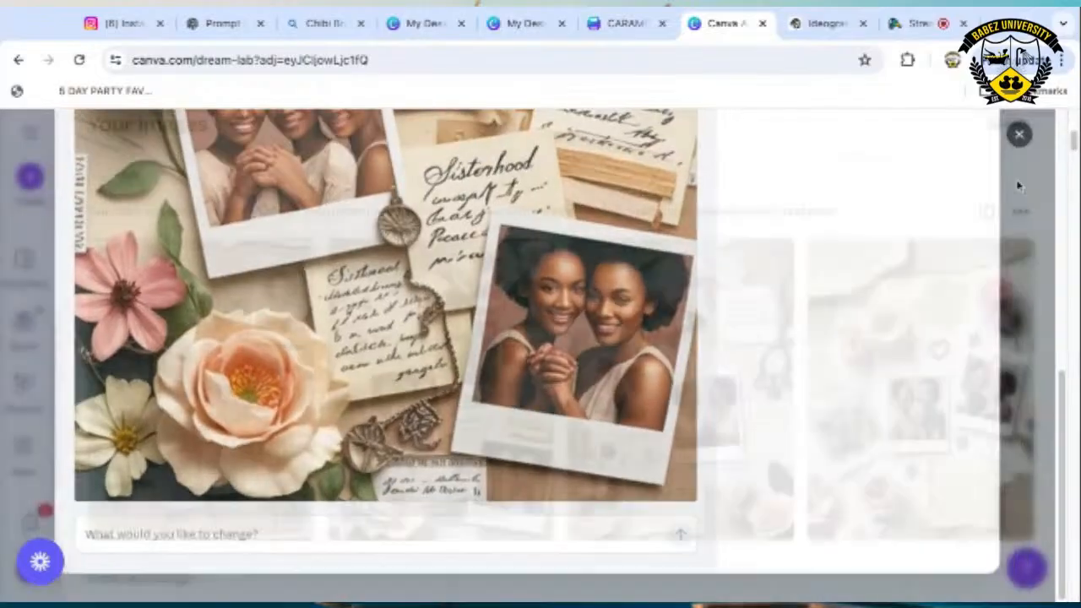
Examine the third and fourth new scrapbook images in detail, closing each preview when done.
left_click(661, 397)
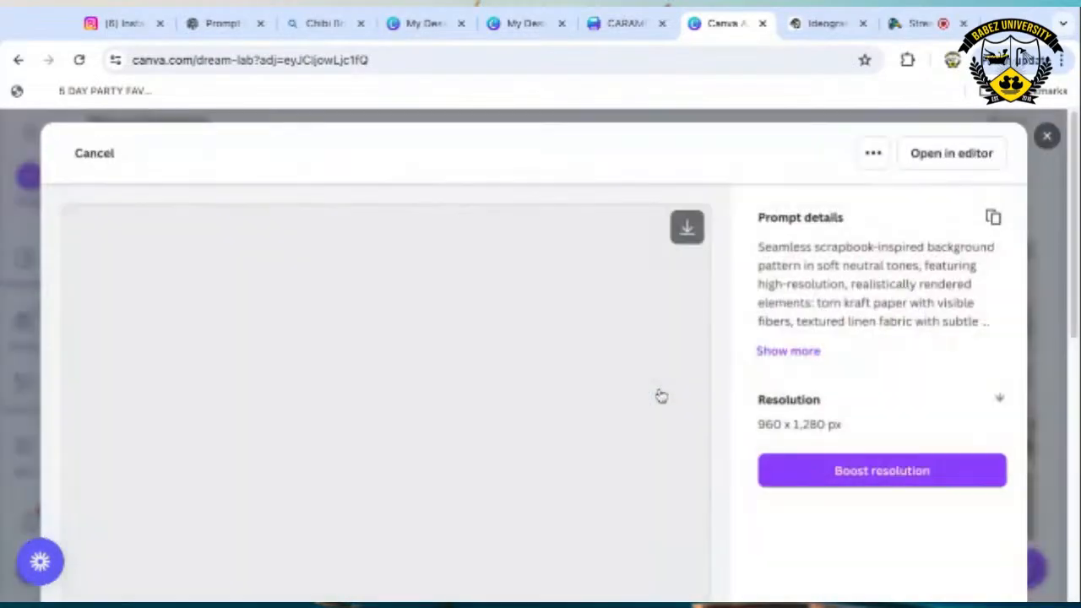
scroll(802, 349, "down", 5)
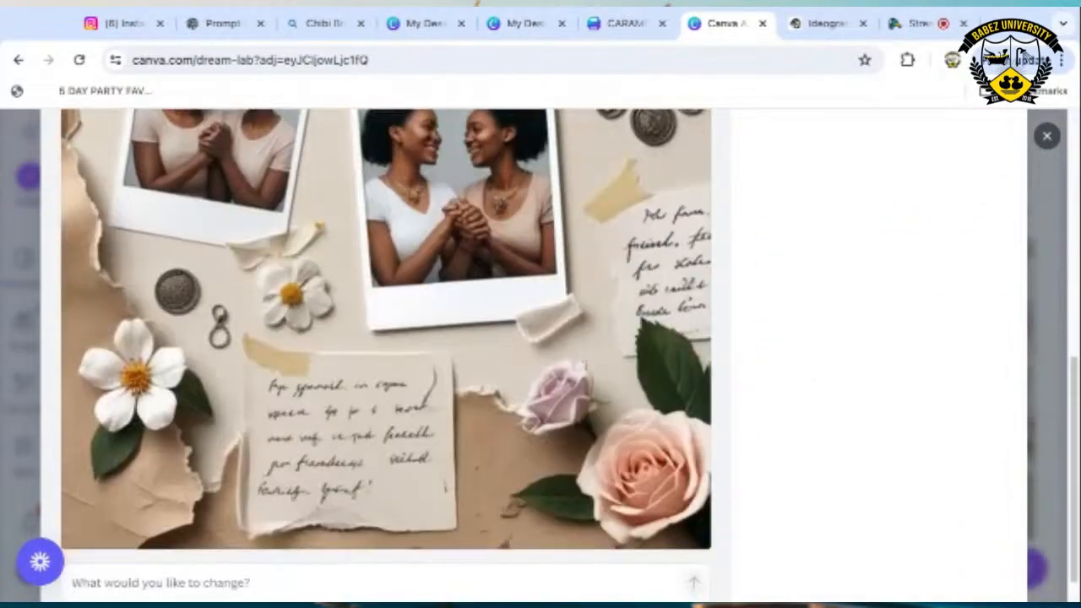
scroll(802, 349, "up", 4)
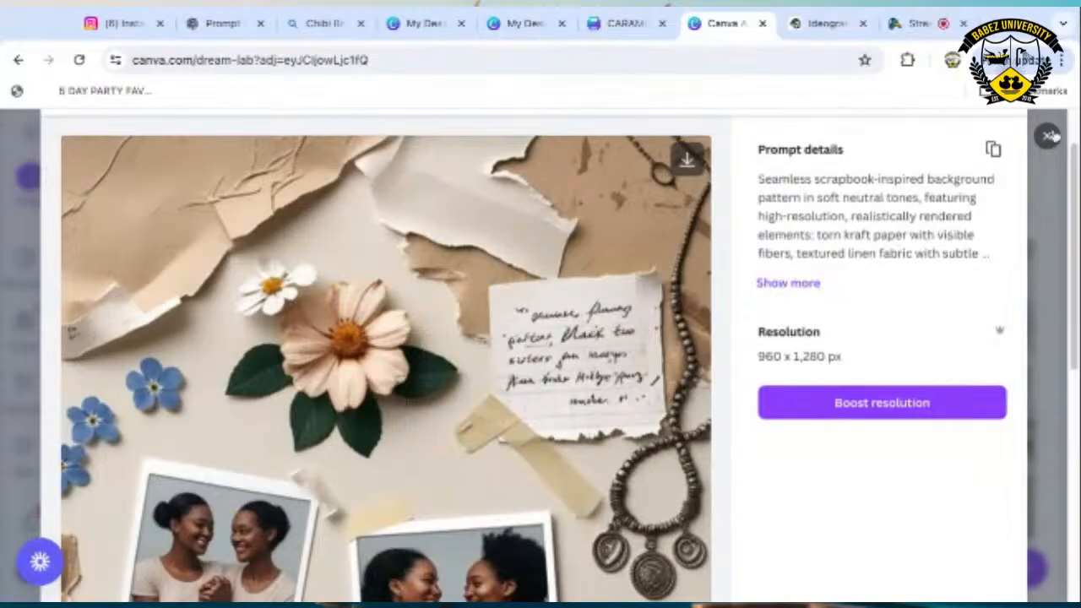
left_click(1046, 135)
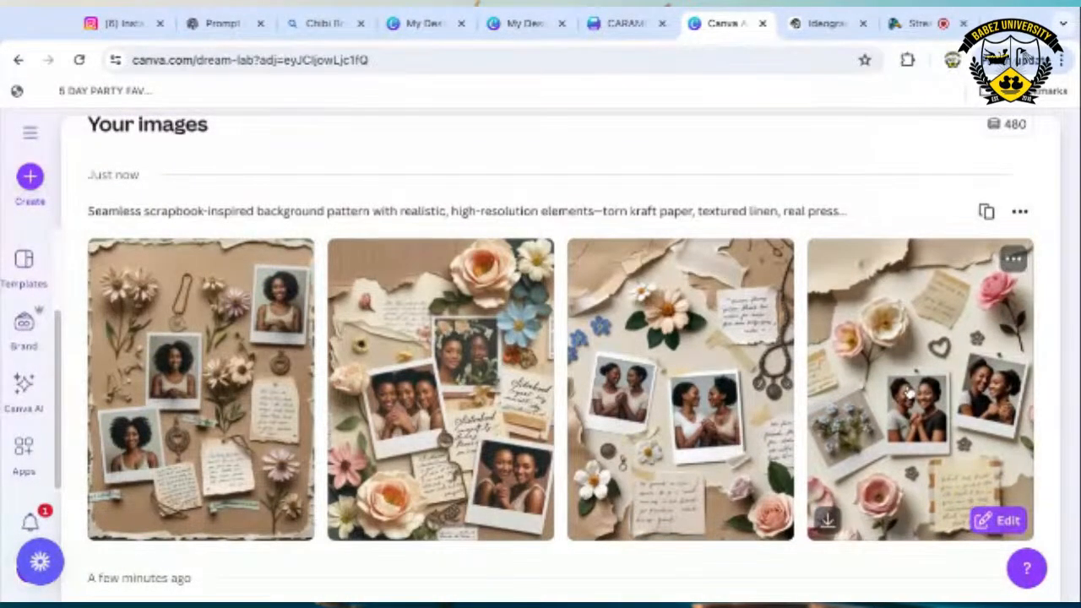
left_click(910, 392)
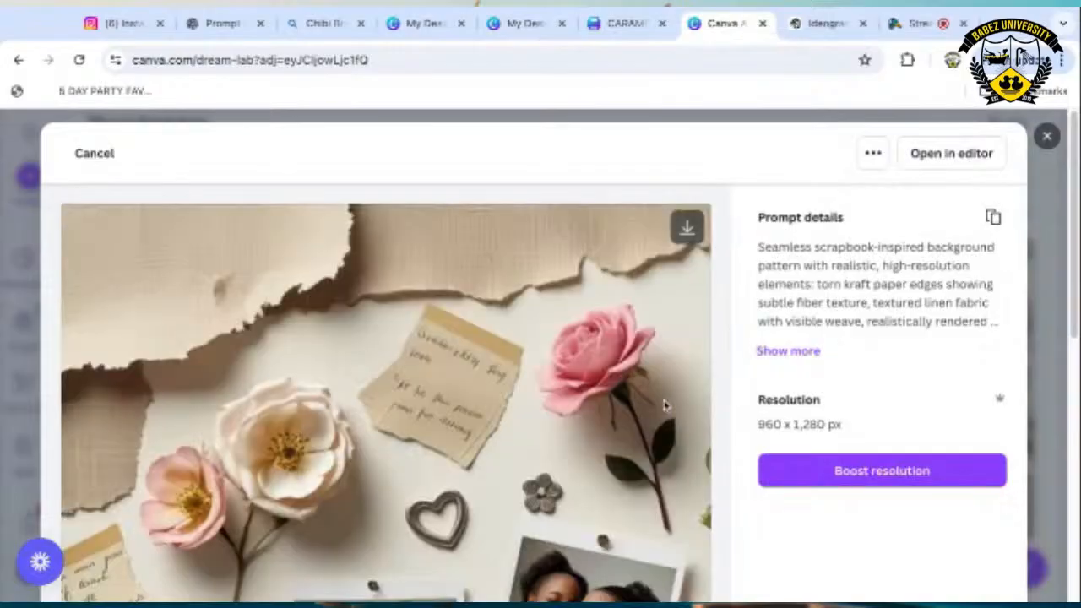
scroll(666, 407, "down", 6)
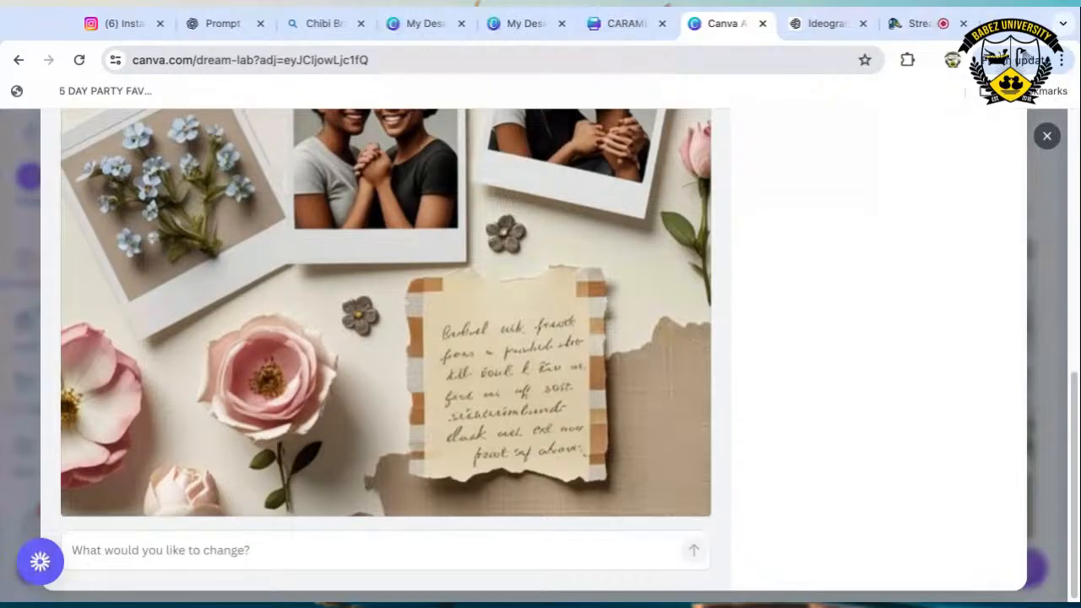
left_click(1046, 137)
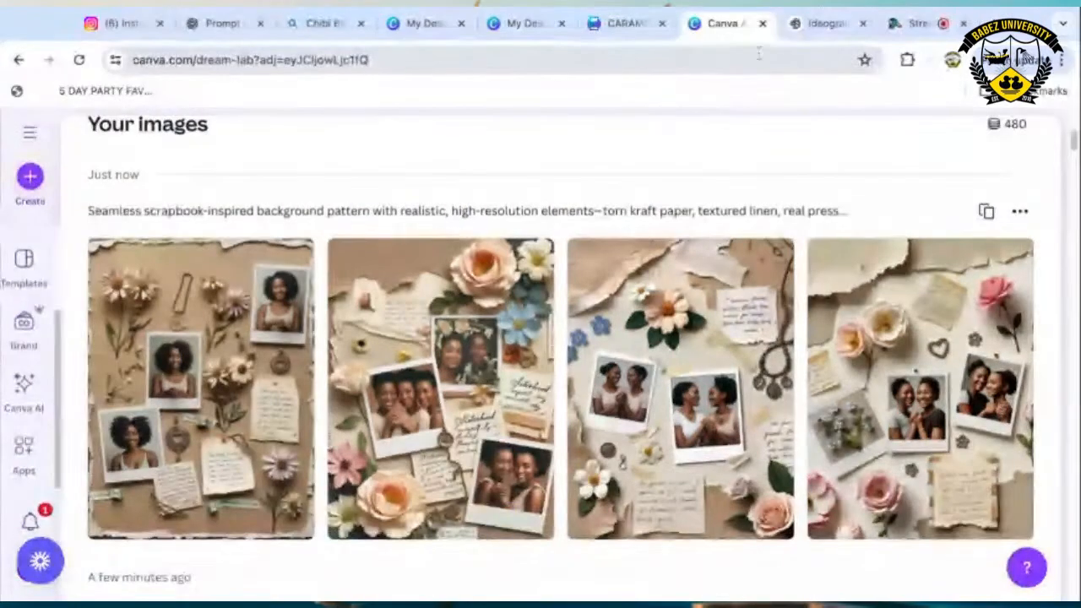
Return to Ideogram and review the first three images generated from the realistic sisters-holding-hands prompt.
left_click(817, 25)
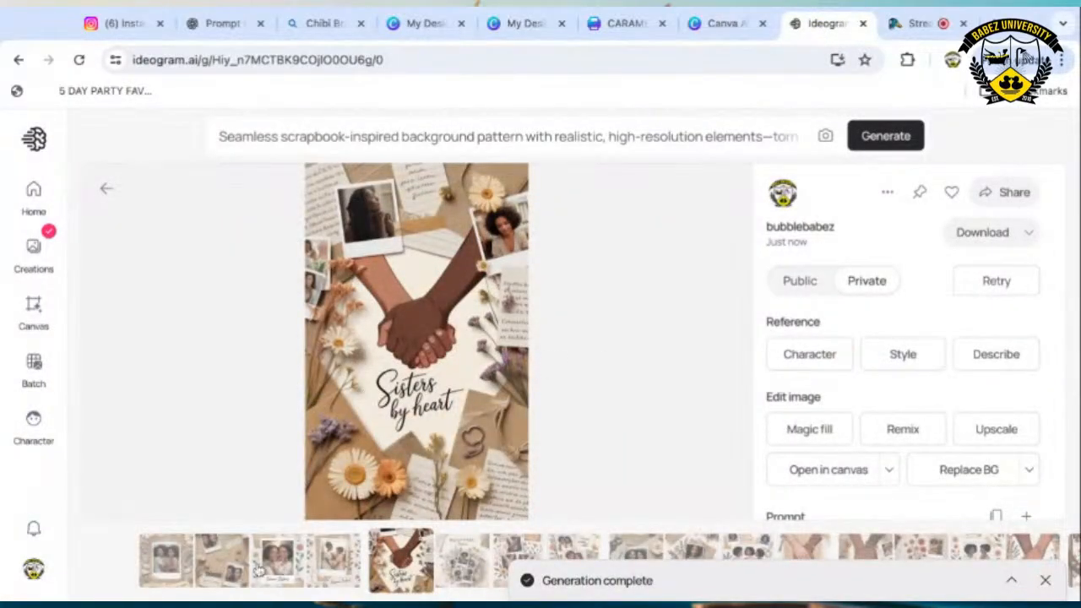
left_click(153, 561)
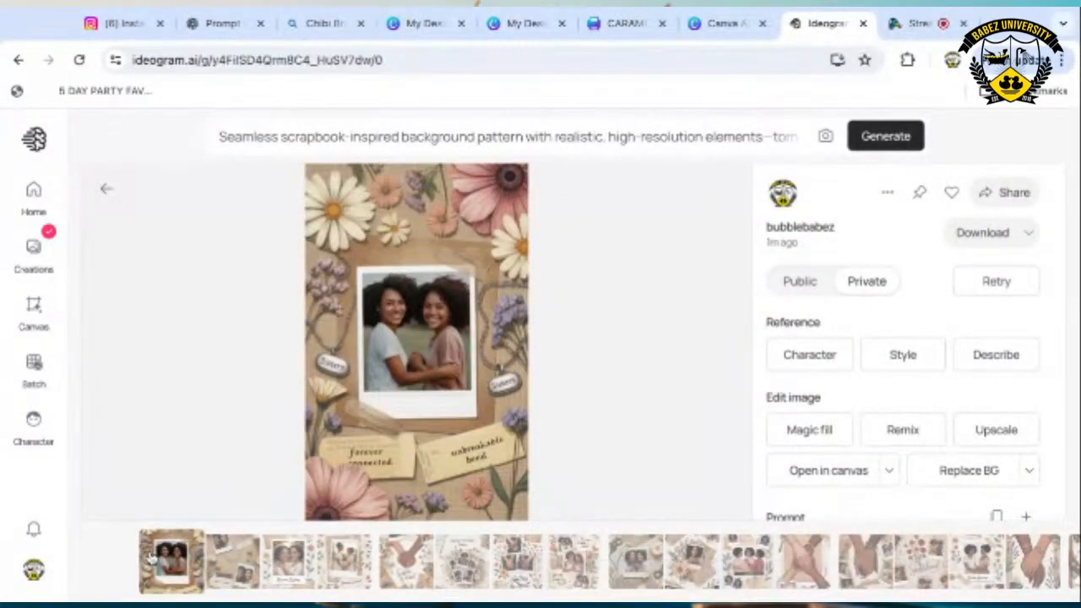
left_click(227, 571)
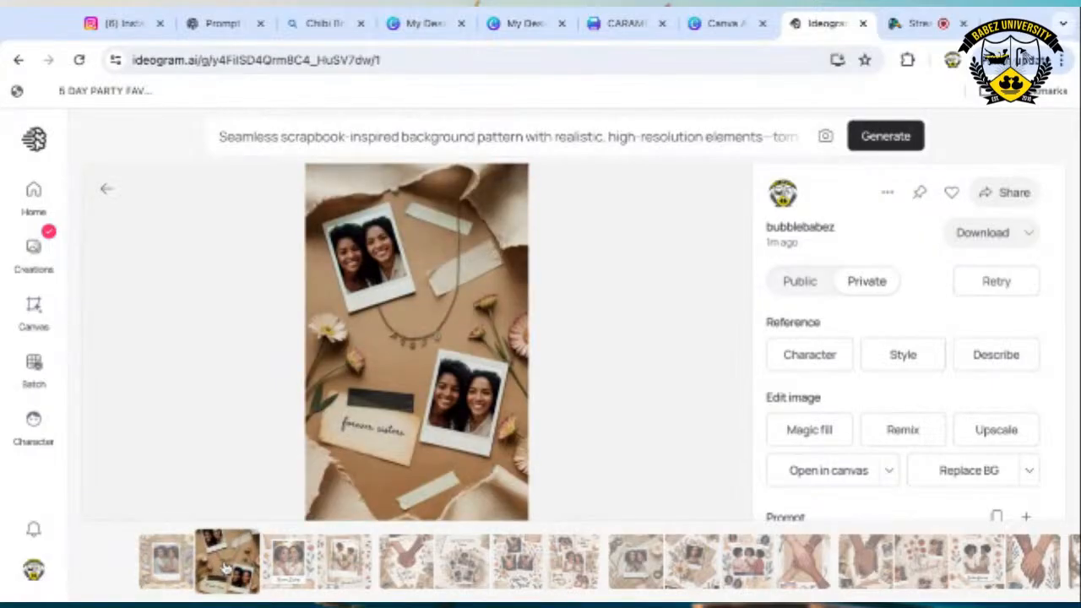
left_click(292, 553)
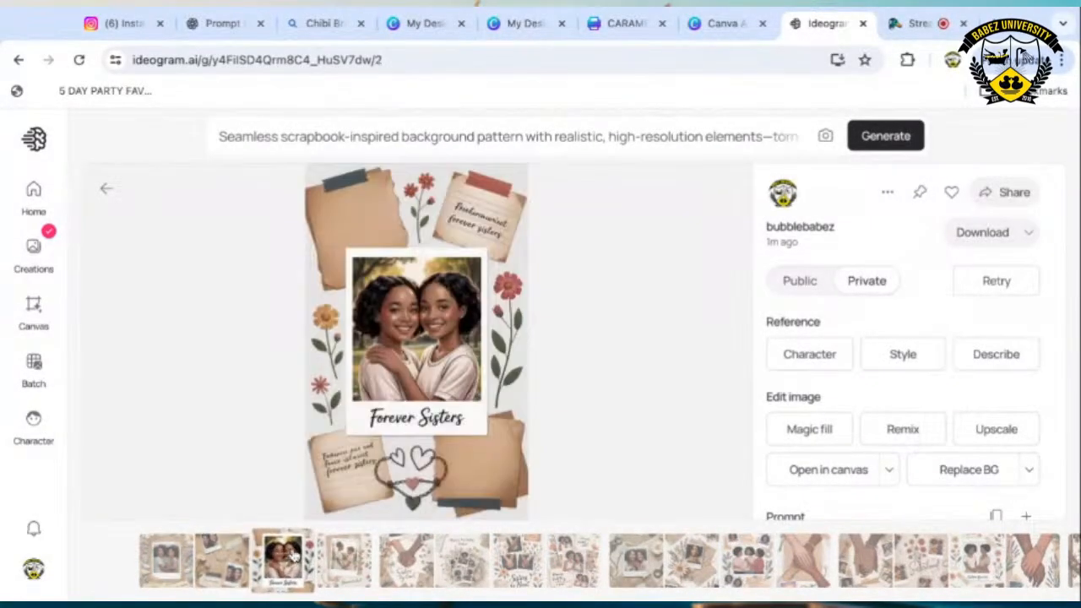
View the fourth Ideogram result with the "Forever linked" note and generate another set from the same prompt.
left_click(337, 561)
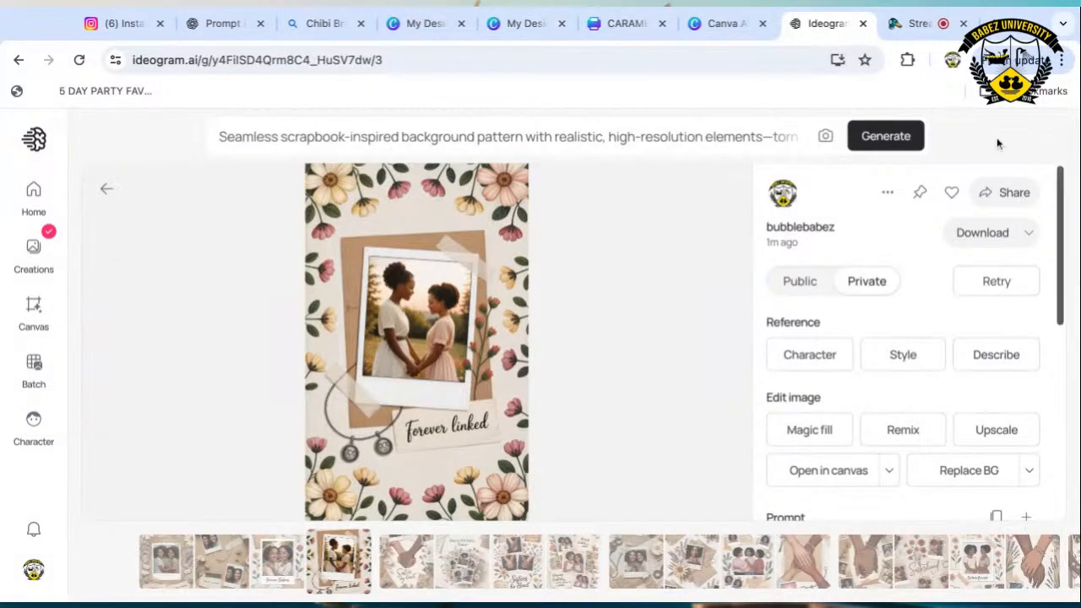
left_click(895, 135)
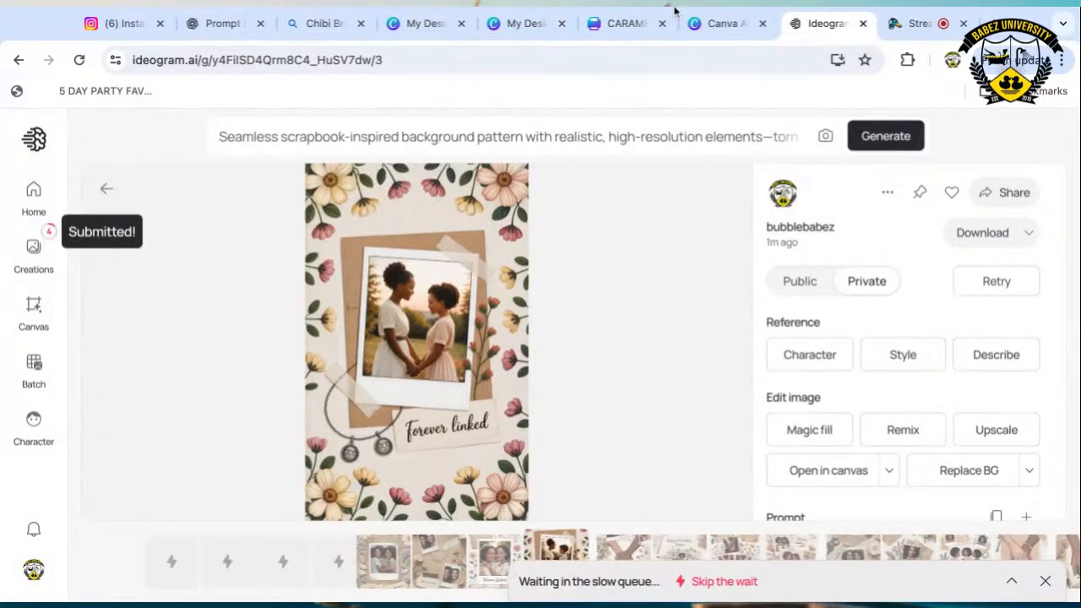
Switch to Canva AI and generate another 3:4 image set from the same realistic sisters-holding-hands scrapbook prompt.
left_click(712, 25)
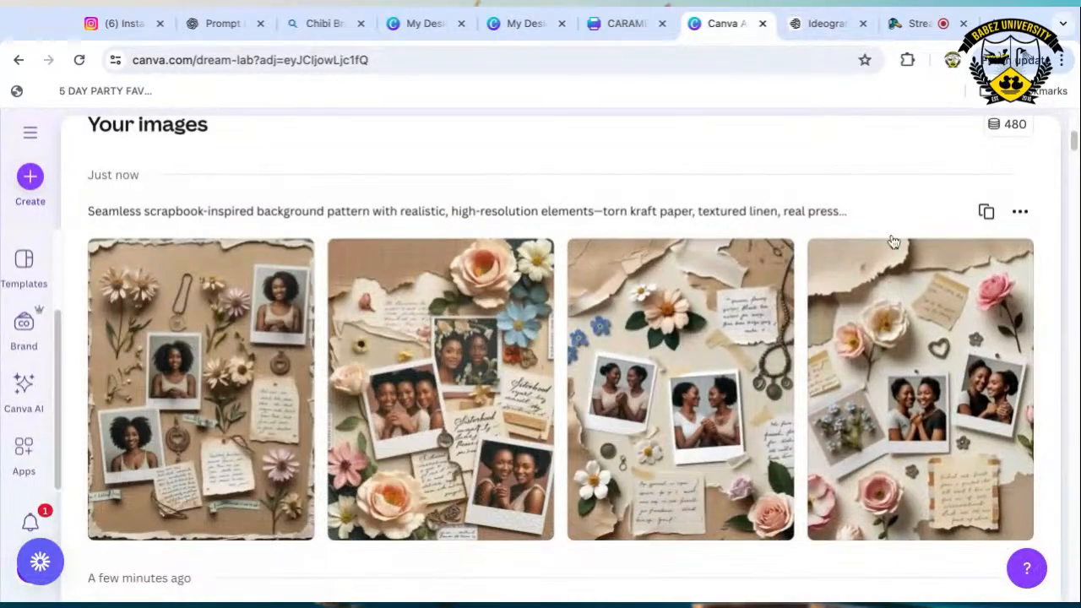
scroll(982, 221, "up", 3)
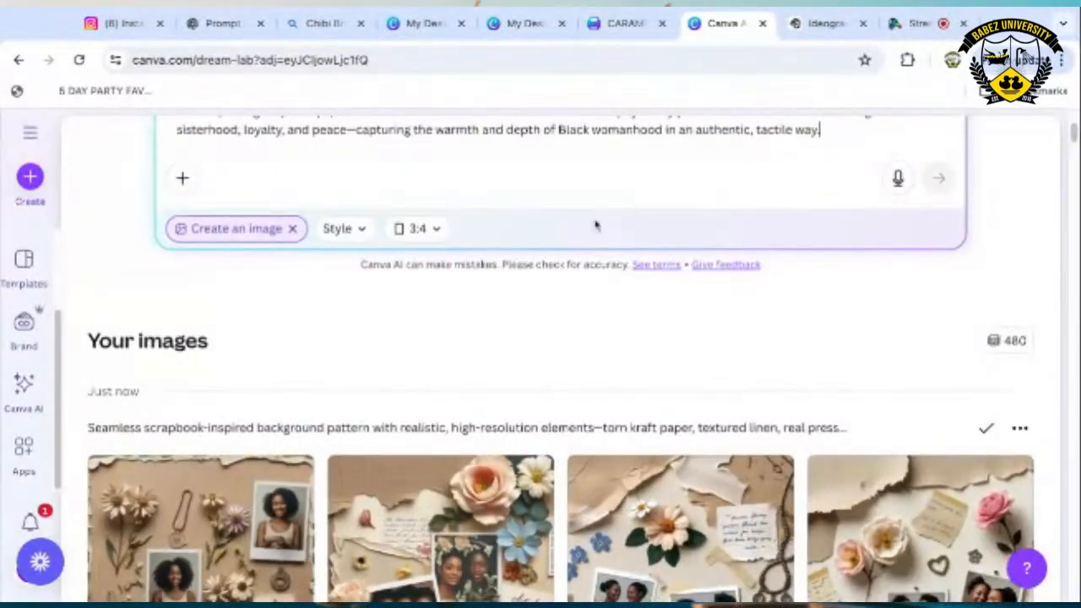
scroll(245, 304, "up", 3)
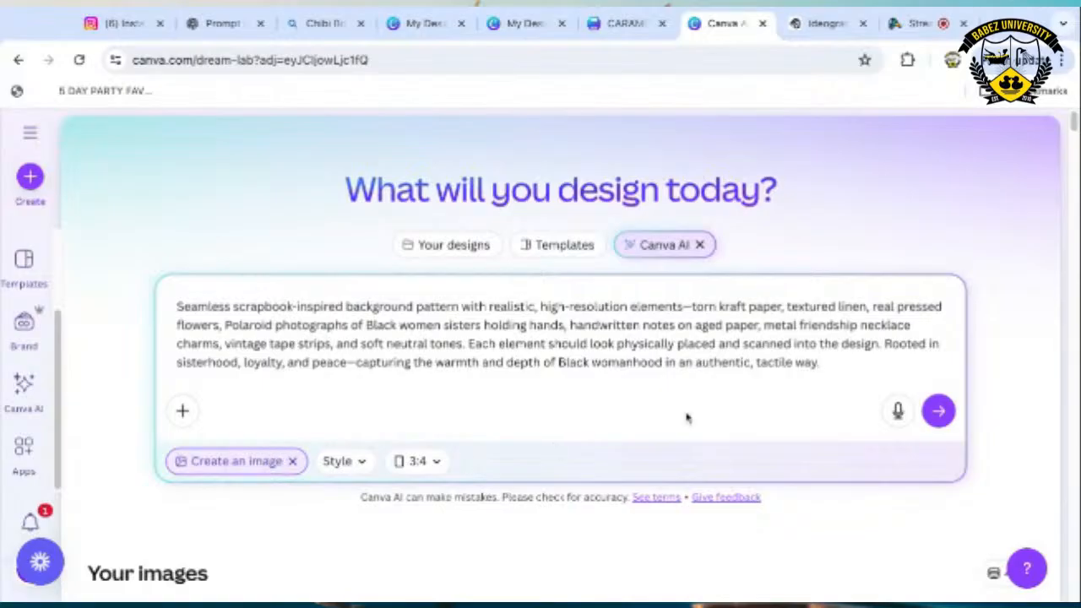
left_click(935, 412)
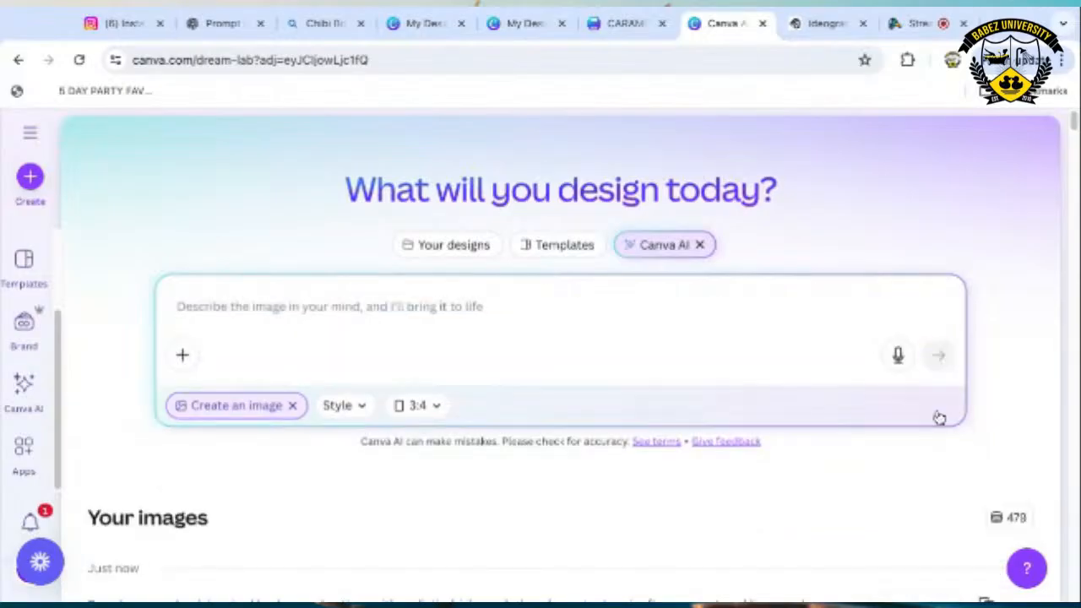
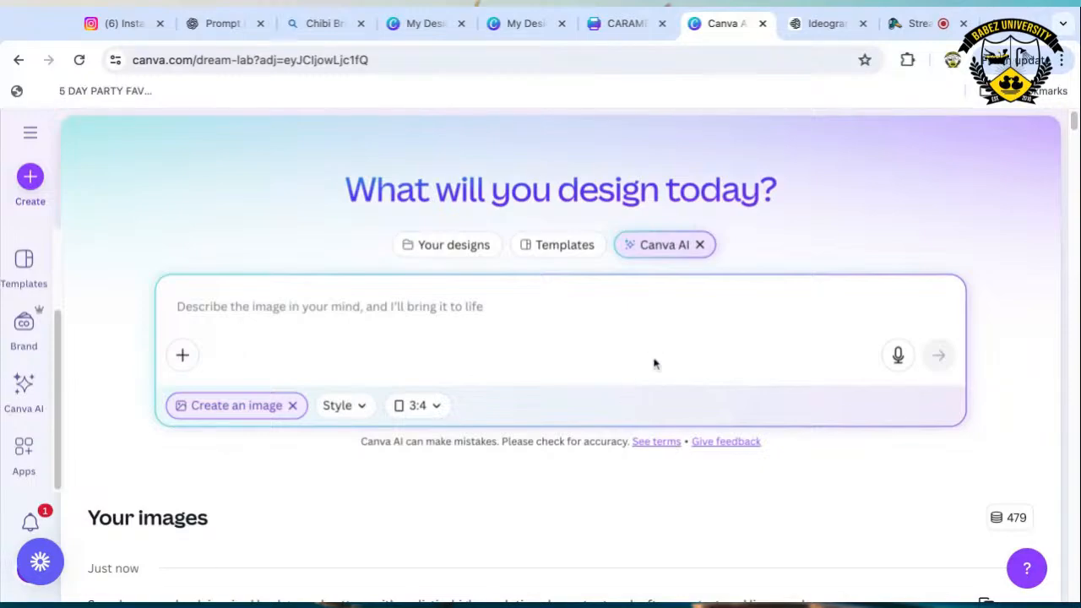
Look over the newly generated Canva AI set and examine its first image with the three Polaroids and blue flowers.
scroll(649, 346, "down", 5)
scroll(659, 384, "up", 1)
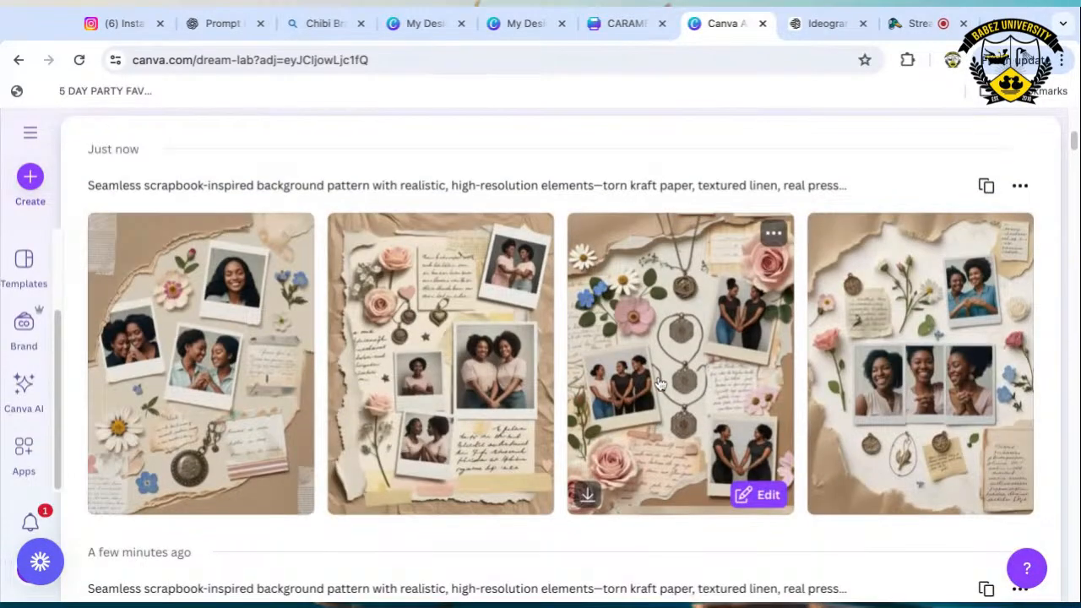
scroll(659, 379, "down", 3)
scroll(318, 280, "up", 3)
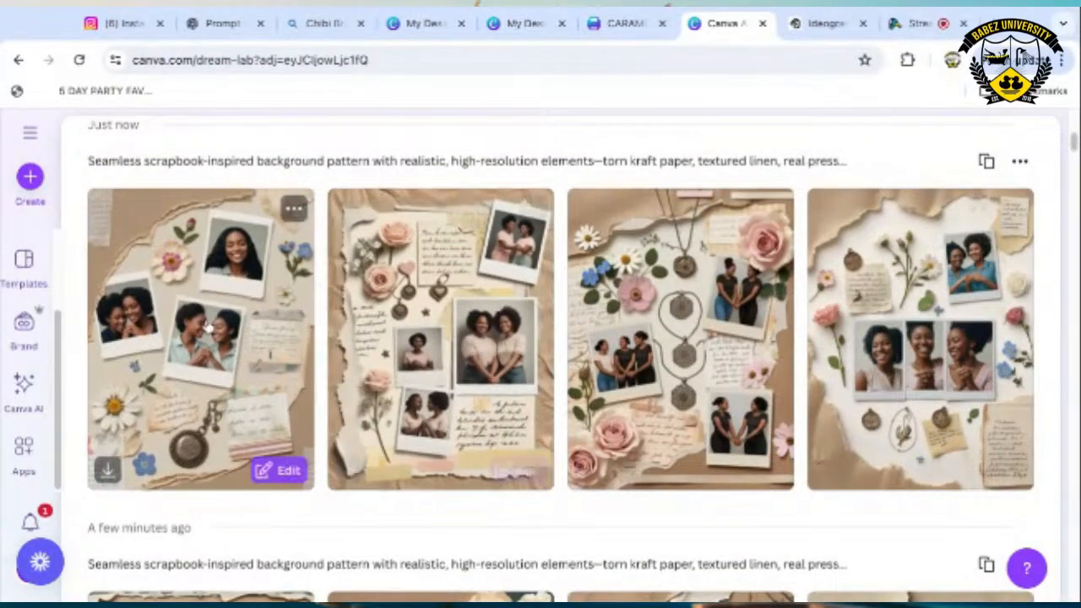
left_click(232, 359)
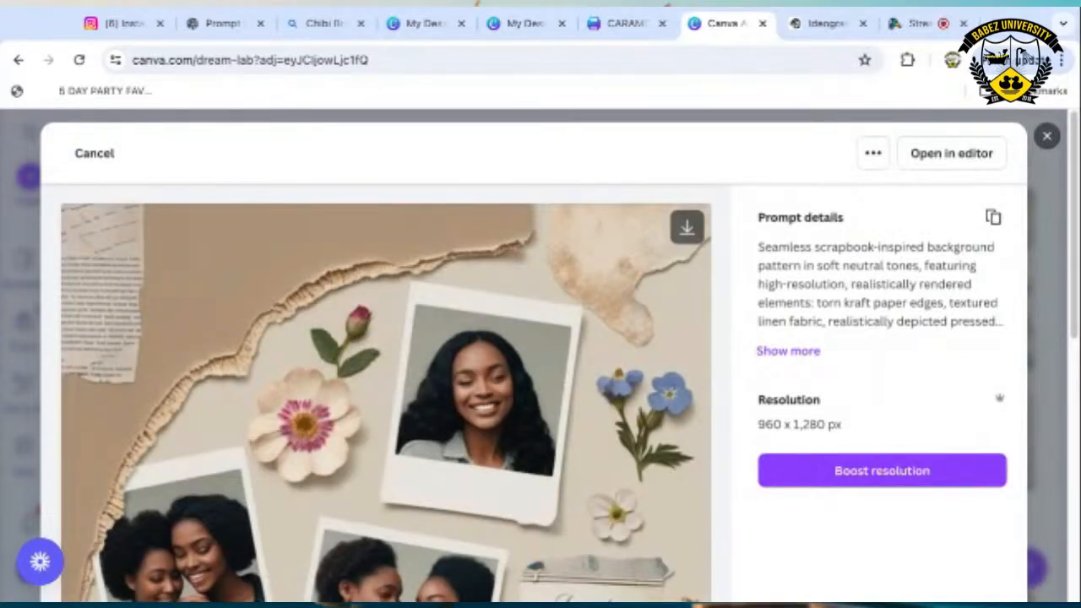
scroll(540, 355, "down", 3)
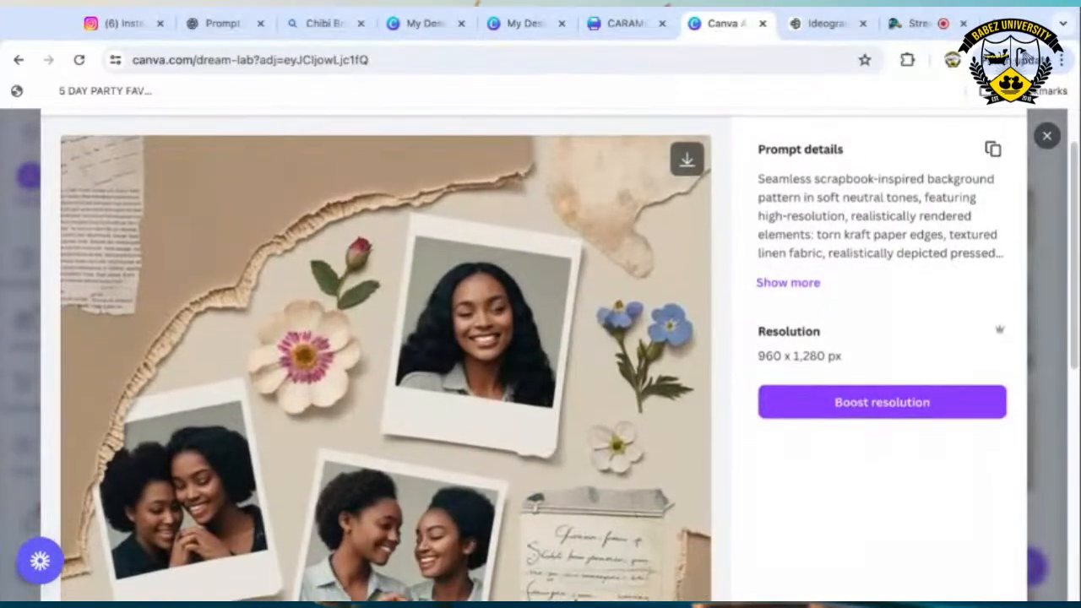
scroll(428, 256, "down", 2)
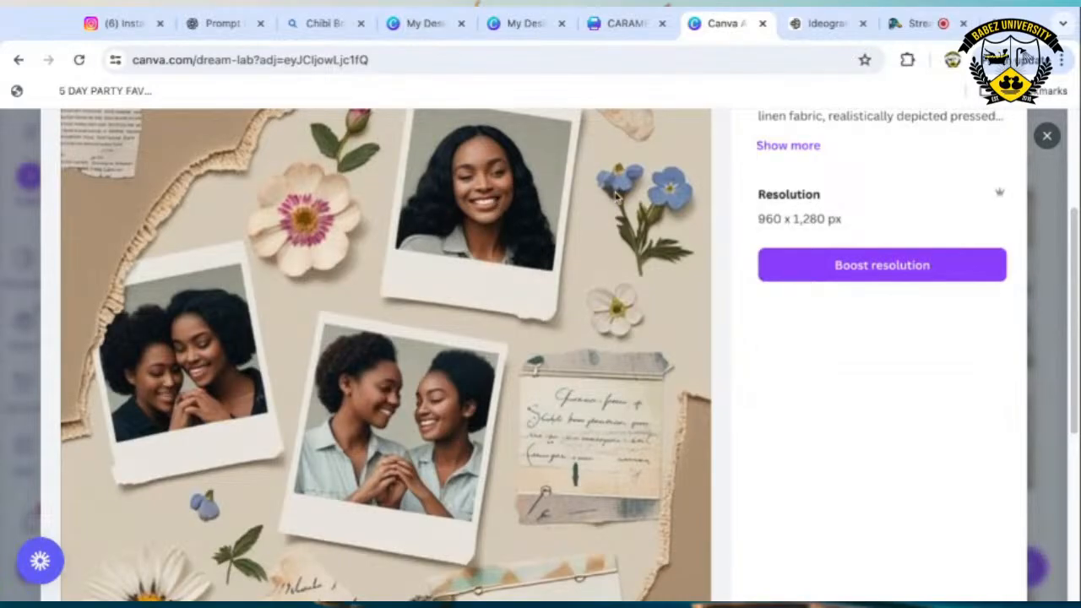
left_click(1046, 136)
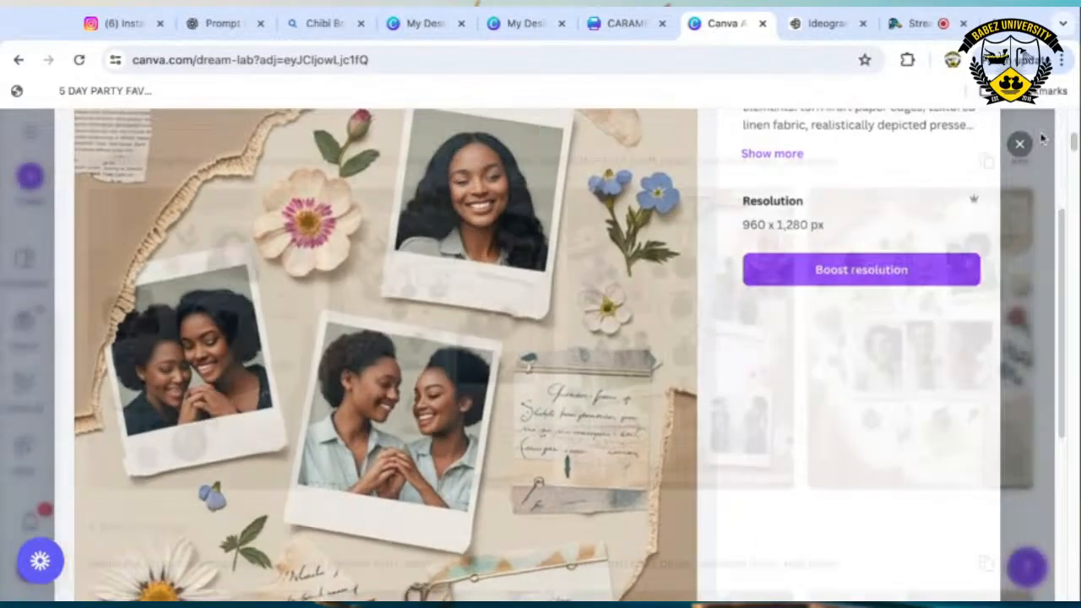
Examine the second and third images of the newest set in detail, closing each preview when done.
left_click(454, 372)
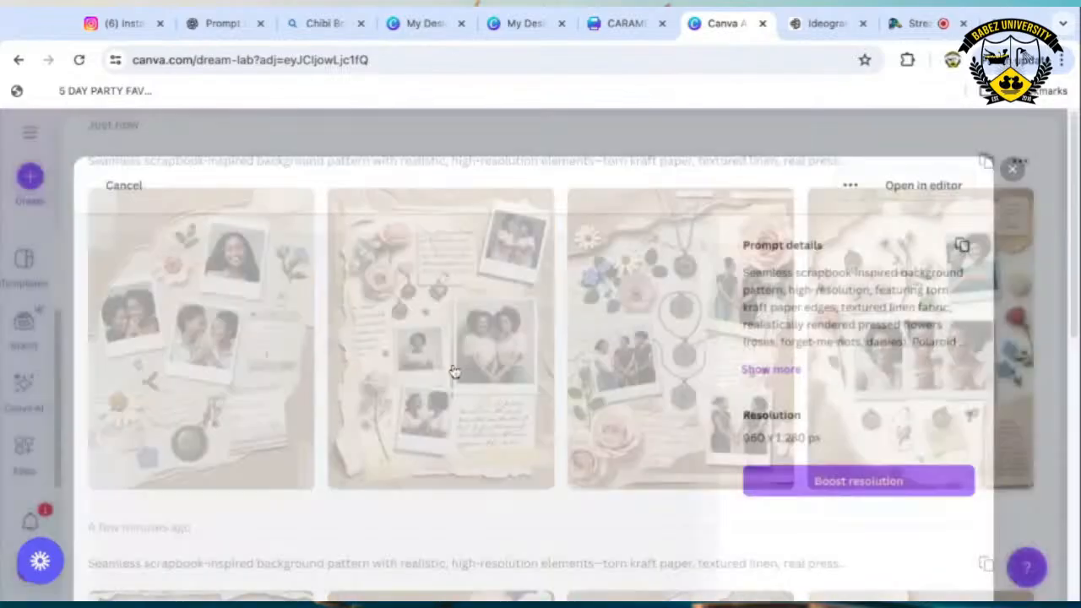
scroll(562, 432, "down", 5)
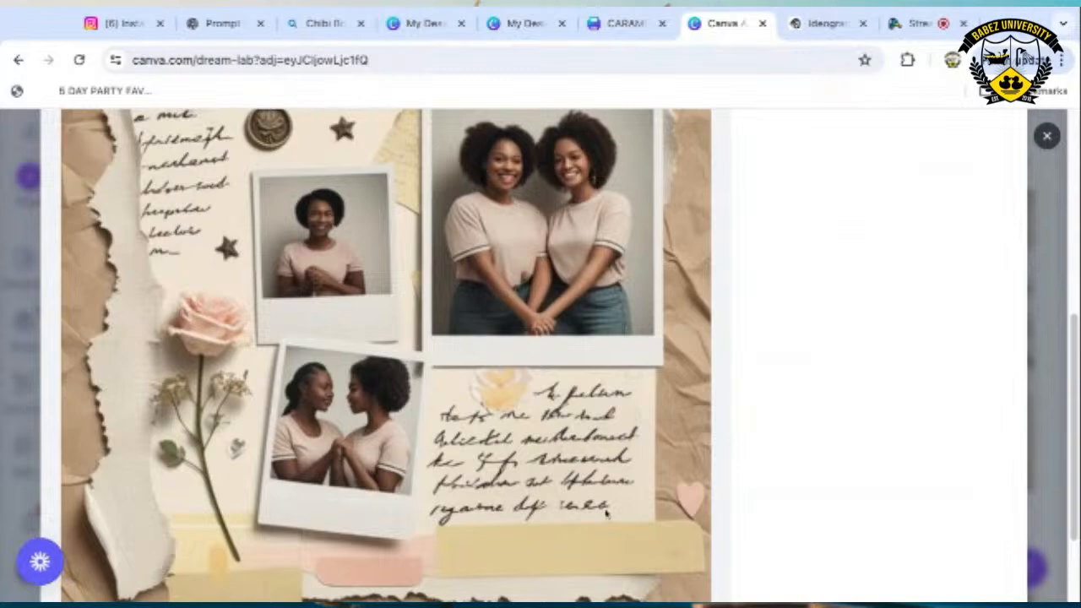
key("Escape")
left_click(688, 335)
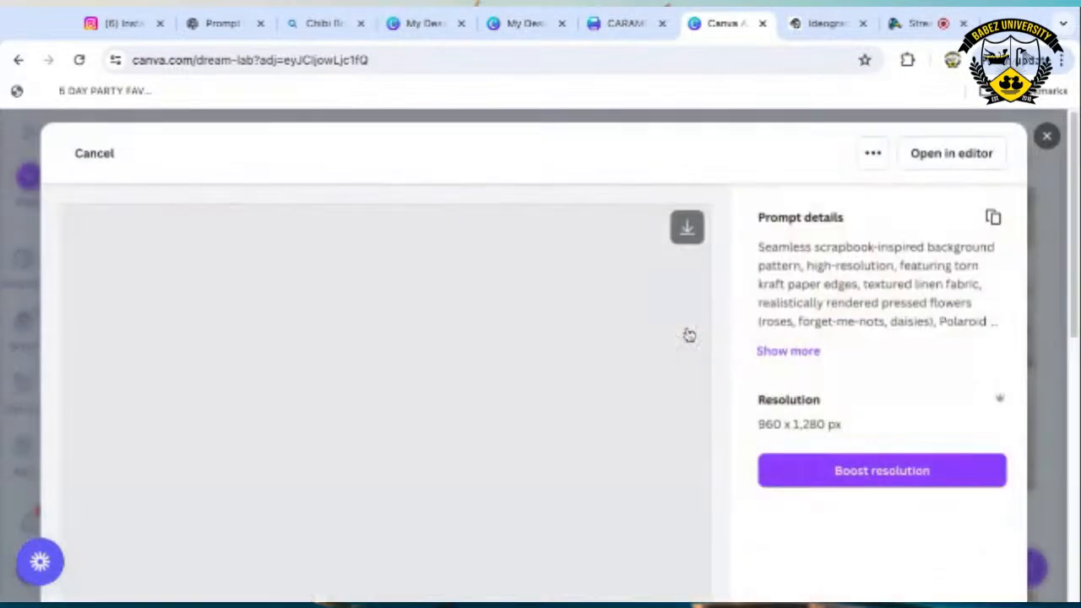
scroll(596, 502, "down", 6)
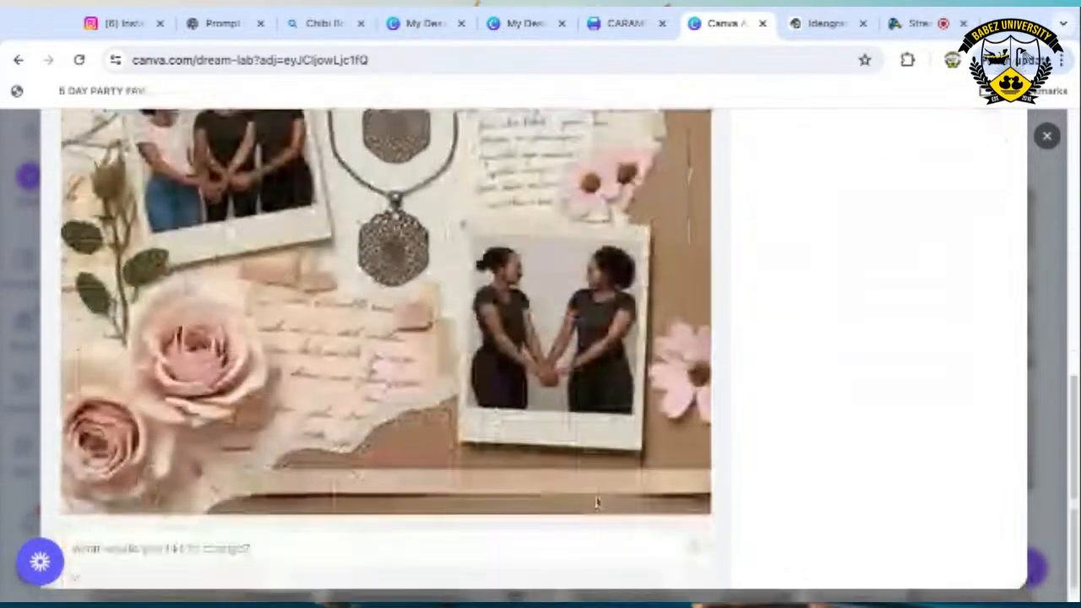
scroll(596, 502, "up", 2)
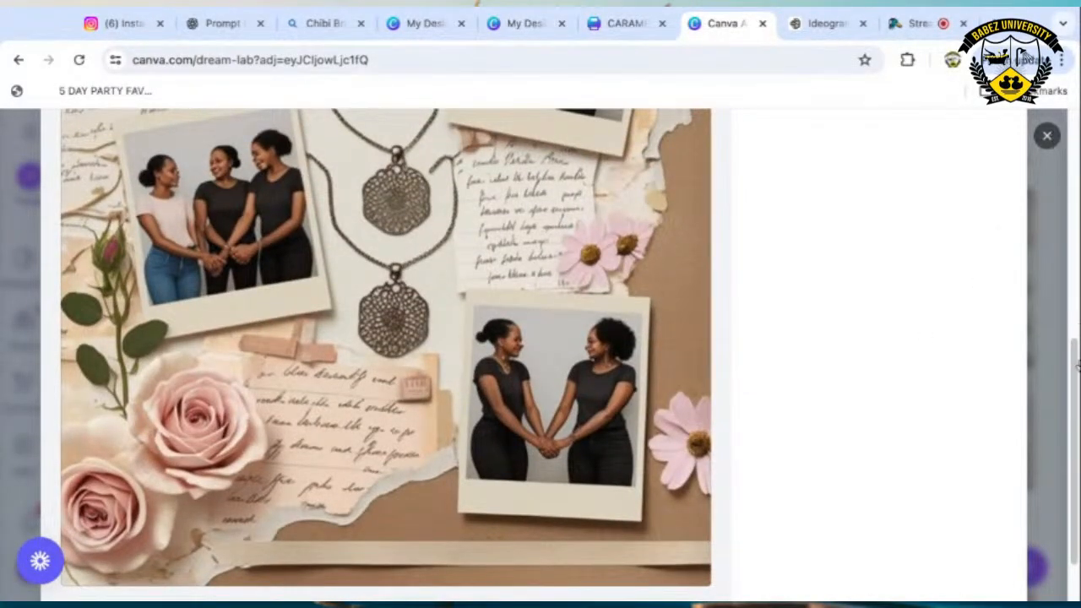
left_click(1076, 370)
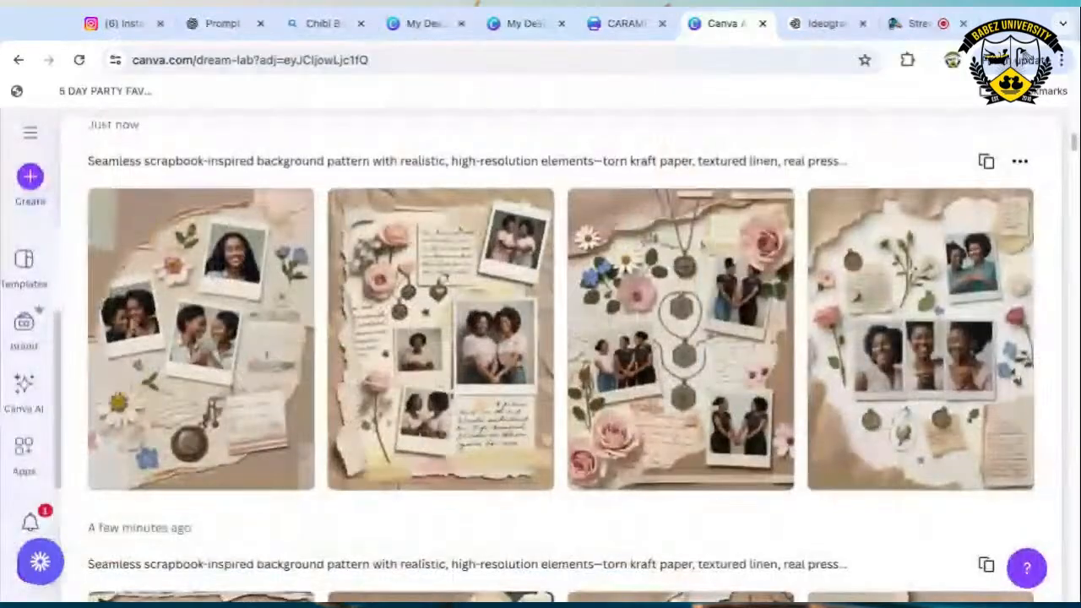
Examine the fourth image of the newest set, with the row of three joined Polaroids, and close its preview.
left_click(910, 388)
scroll(842, 390, "down", 5)
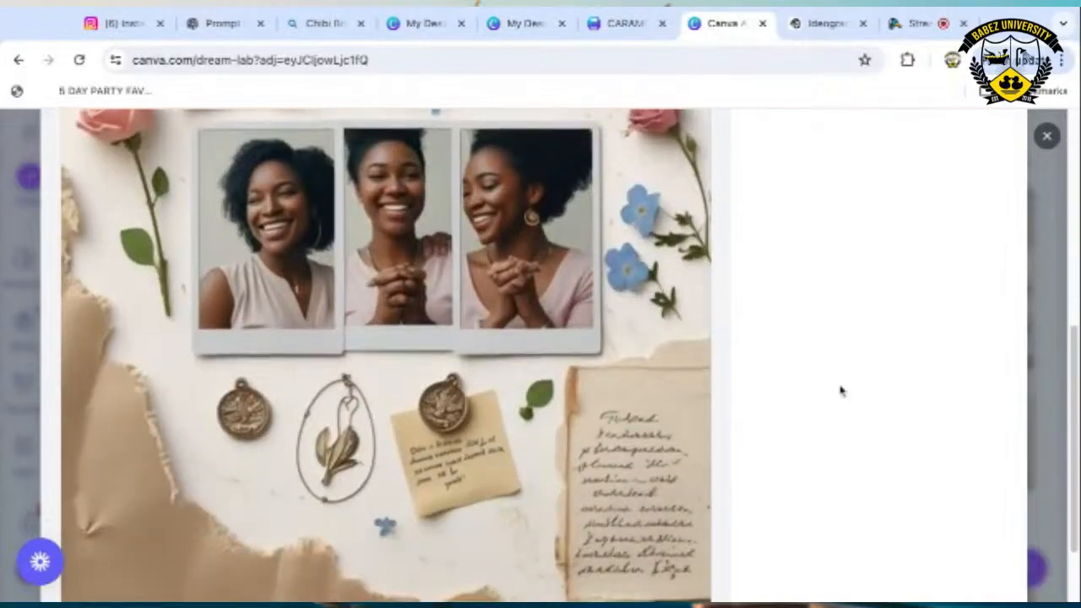
scroll(839, 385, "up", 5)
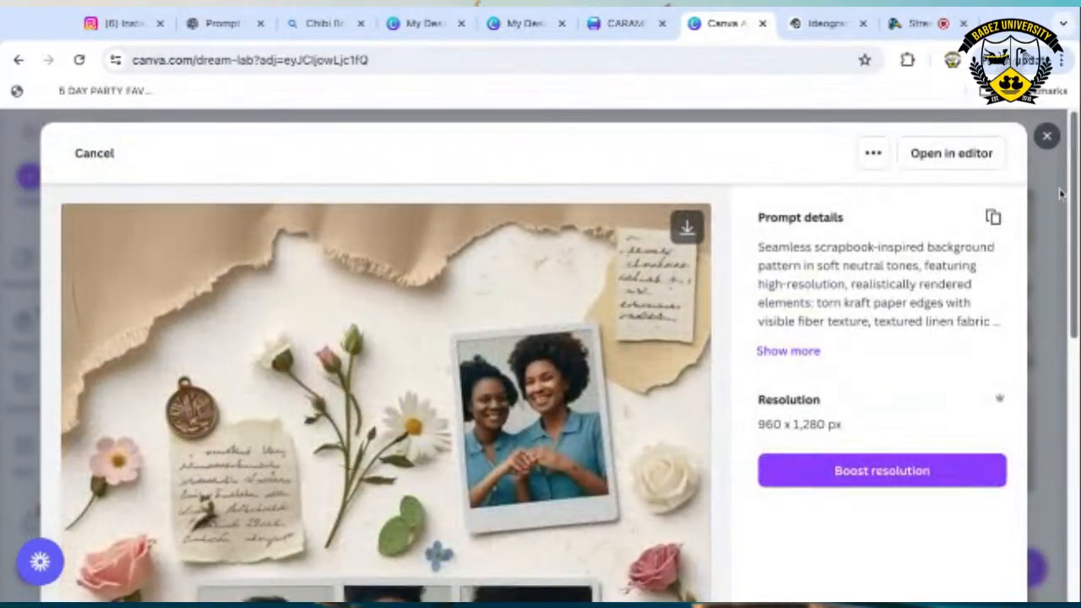
left_click(1046, 135)
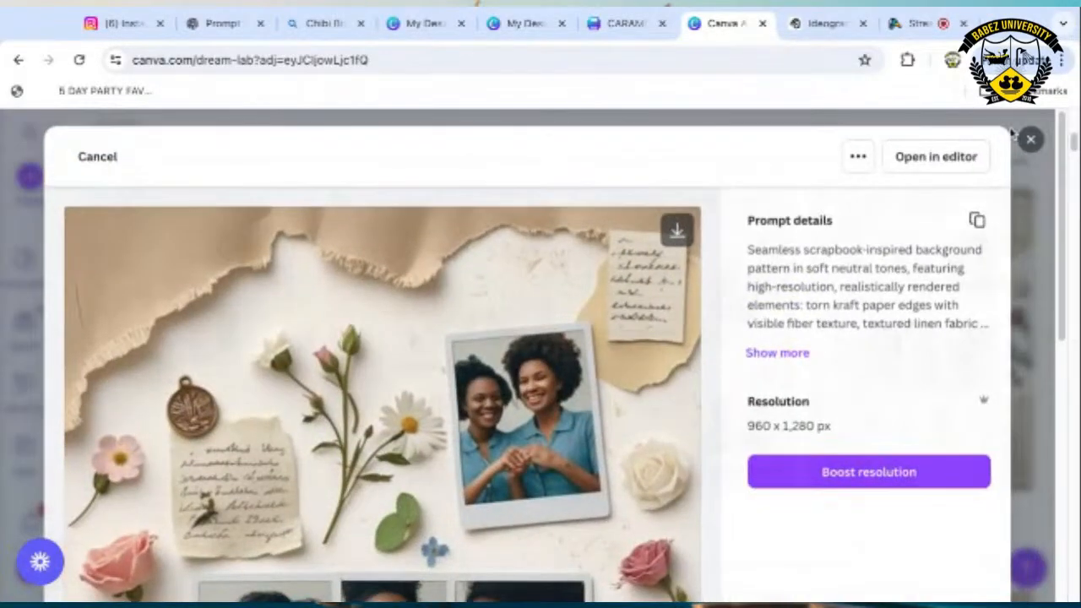
Compare the newest scrapbook set with the previous set from the same prompt, checking Polaroids, flowers, notes and charms.
mouse_move(900, 293)
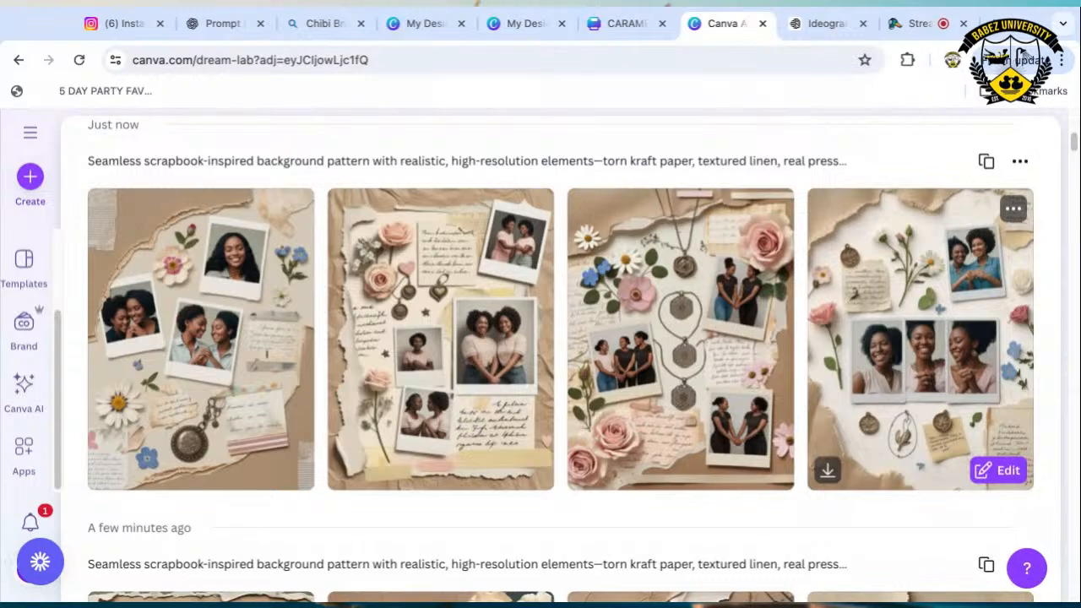
scroll(793, 406, "down", 5)
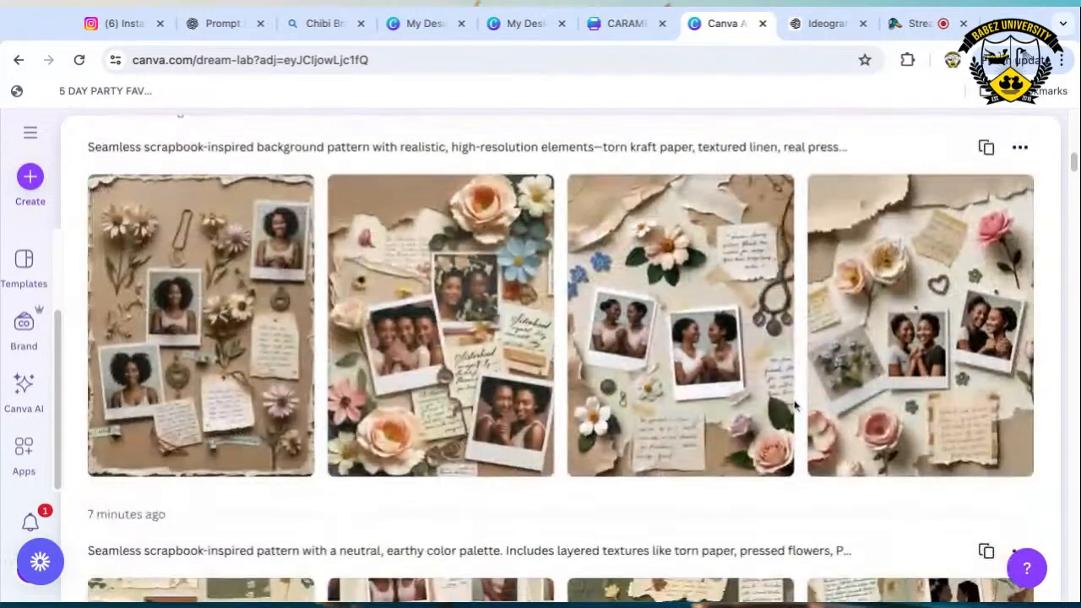
scroll(797, 409, "up", 5)
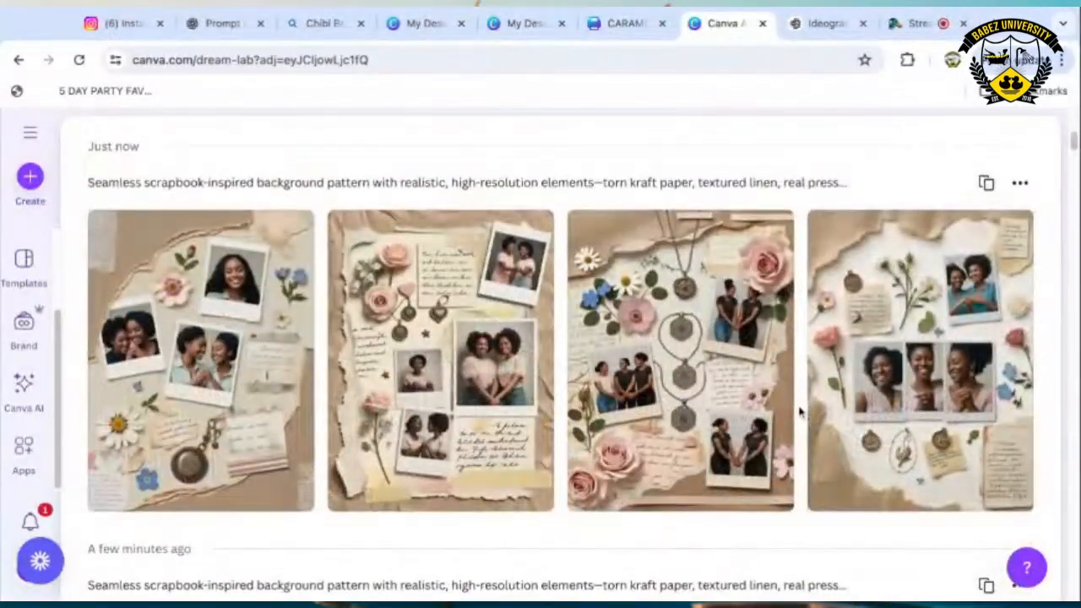
scroll(801, 412, "down", 8)
scroll(800, 411, "up", 5)
scroll(802, 433, "down", 1)
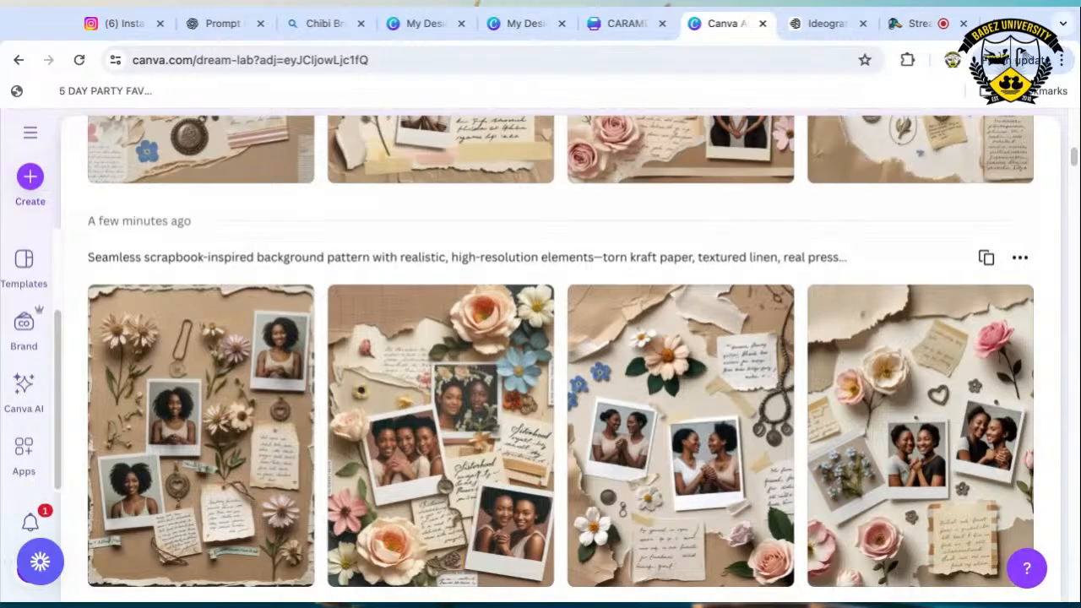
scroll(561, 363, "down", 1)
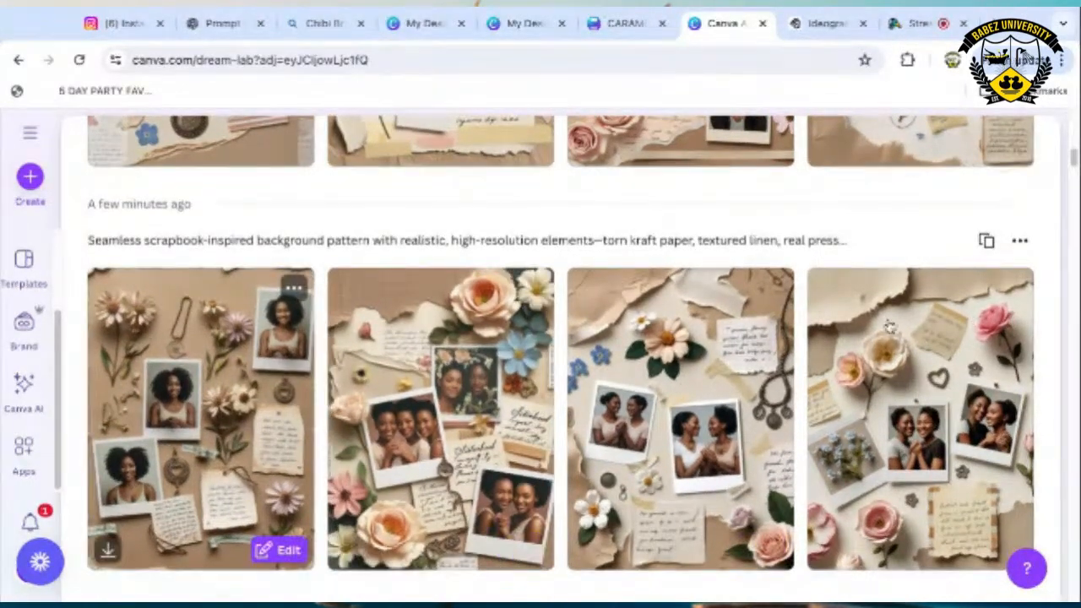
scroll(866, 369, "up", 2)
scroll(866, 369, "up", 1)
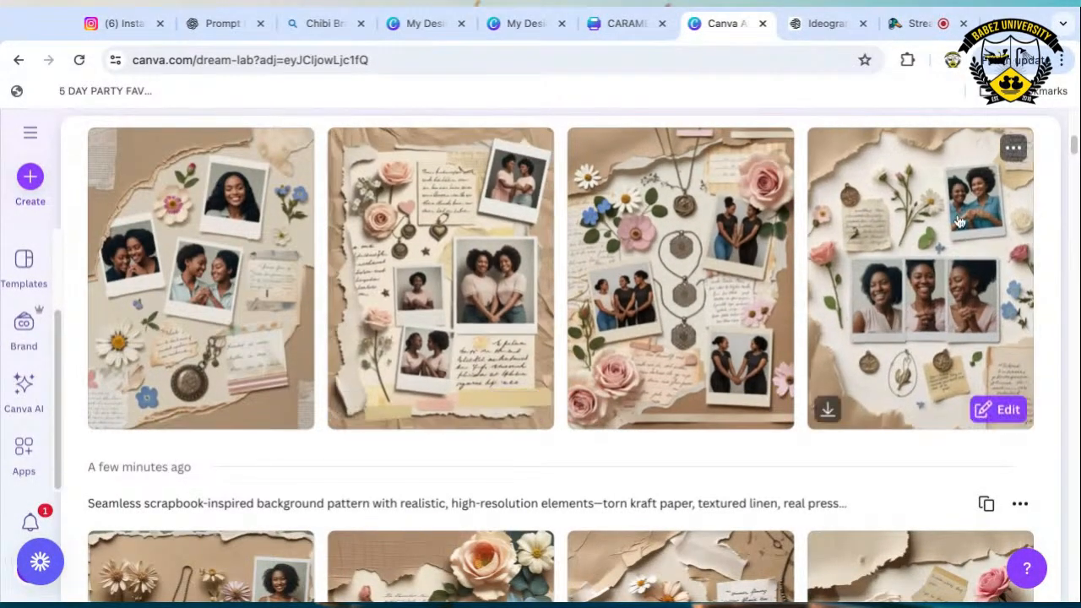
scroll(991, 312, "down", 2)
scroll(986, 306, "down", 1)
scroll(986, 306, "down", 2)
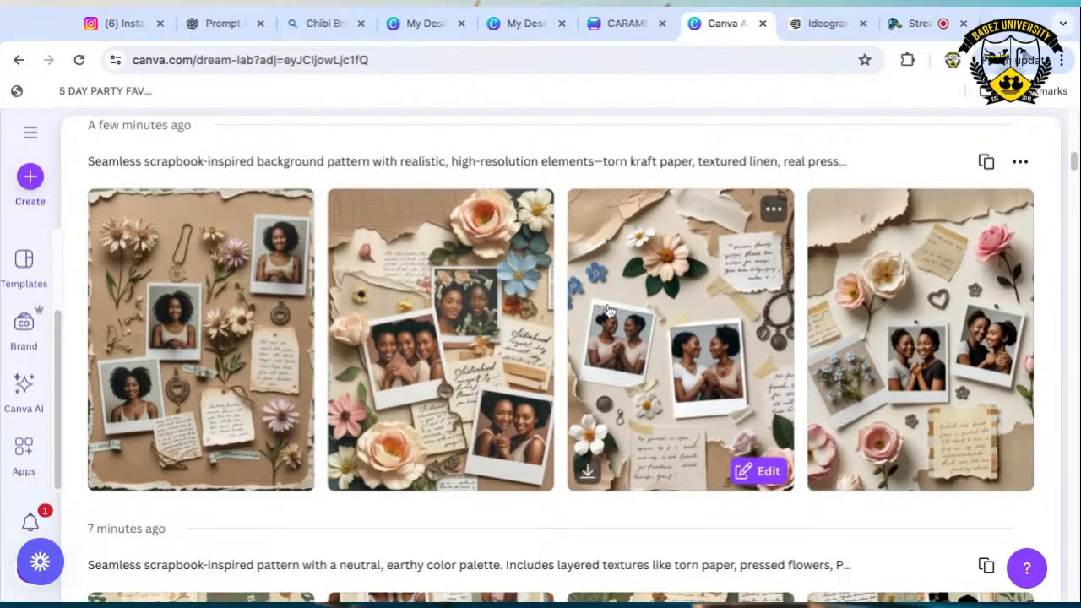
scroll(600, 351, "up", 9)
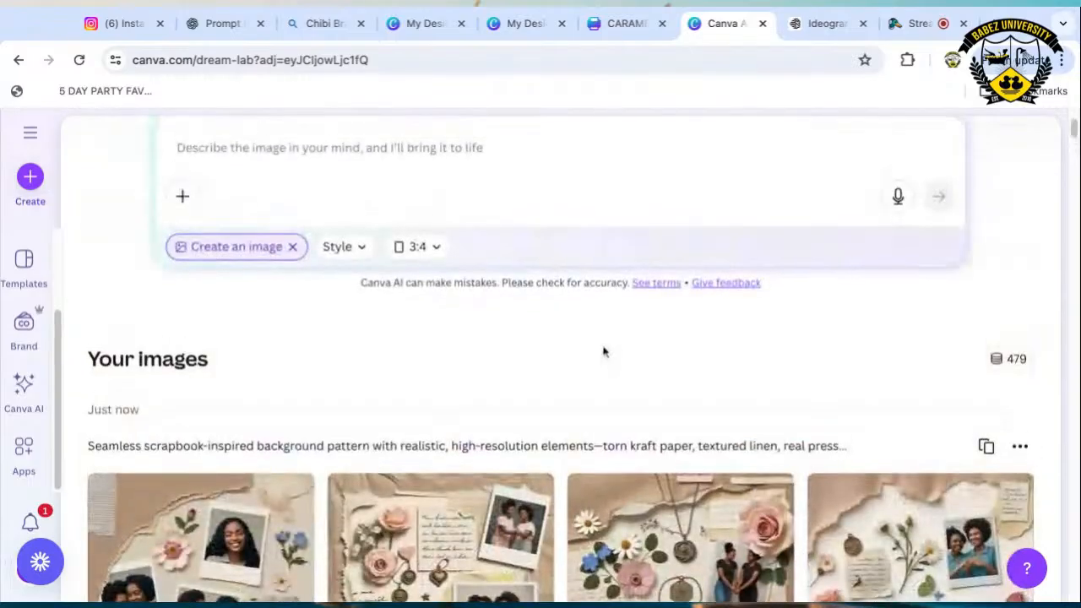
scroll(609, 372, "down", 6)
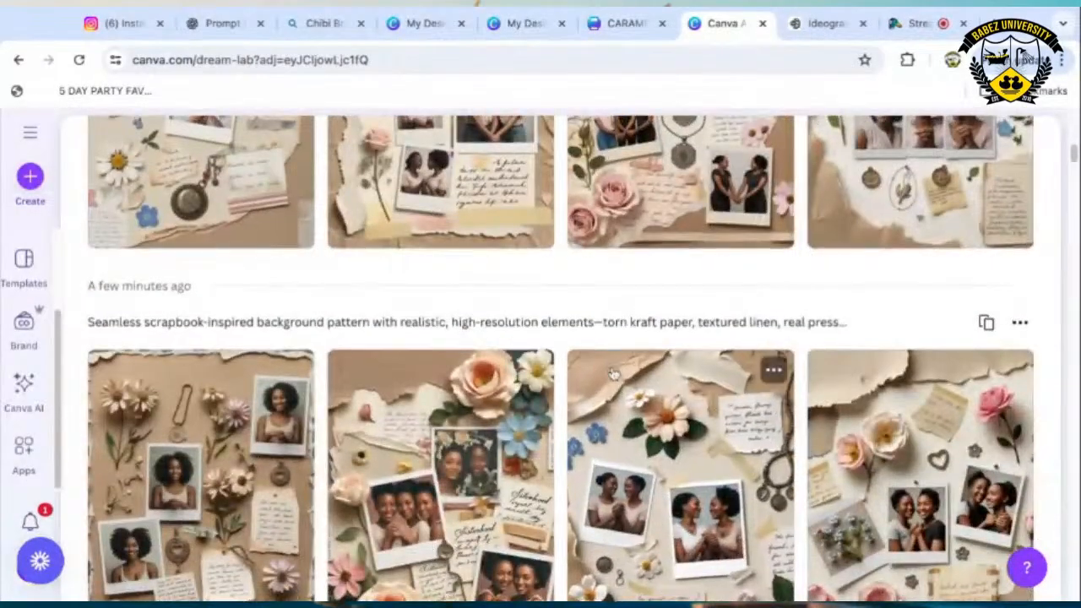
scroll(612, 365, "up", 3)
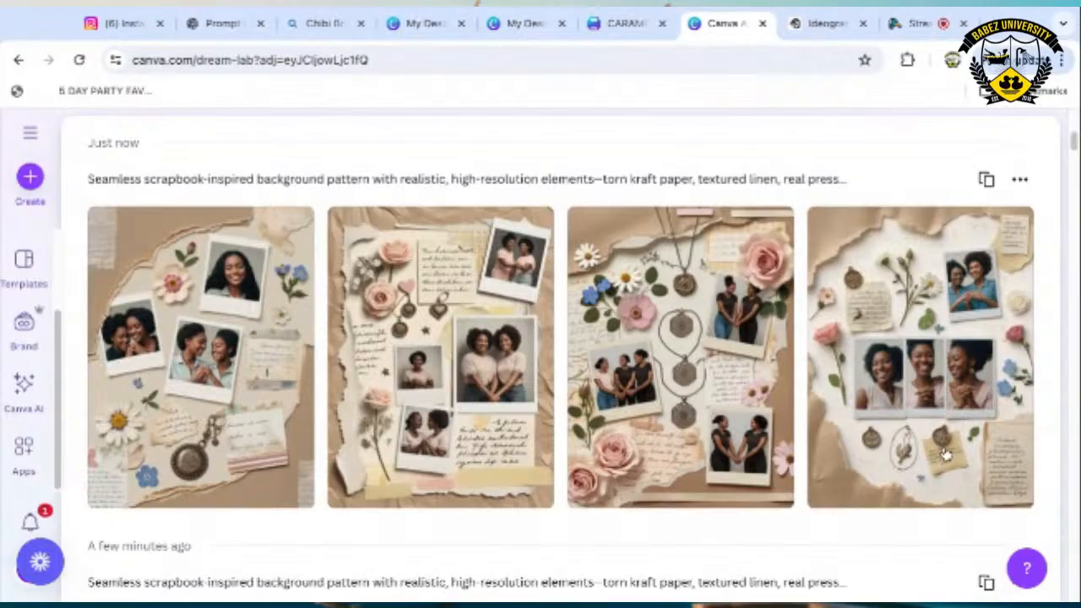
scroll(945, 456, "down", 3)
scroll(945, 456, "down", 1)
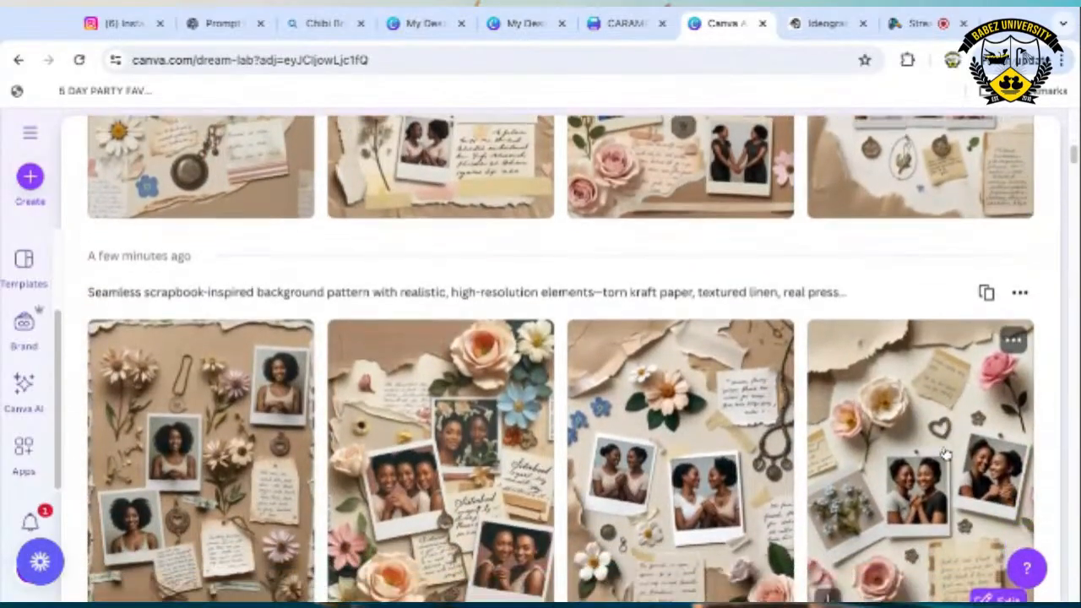
scroll(944, 456, "down", 1)
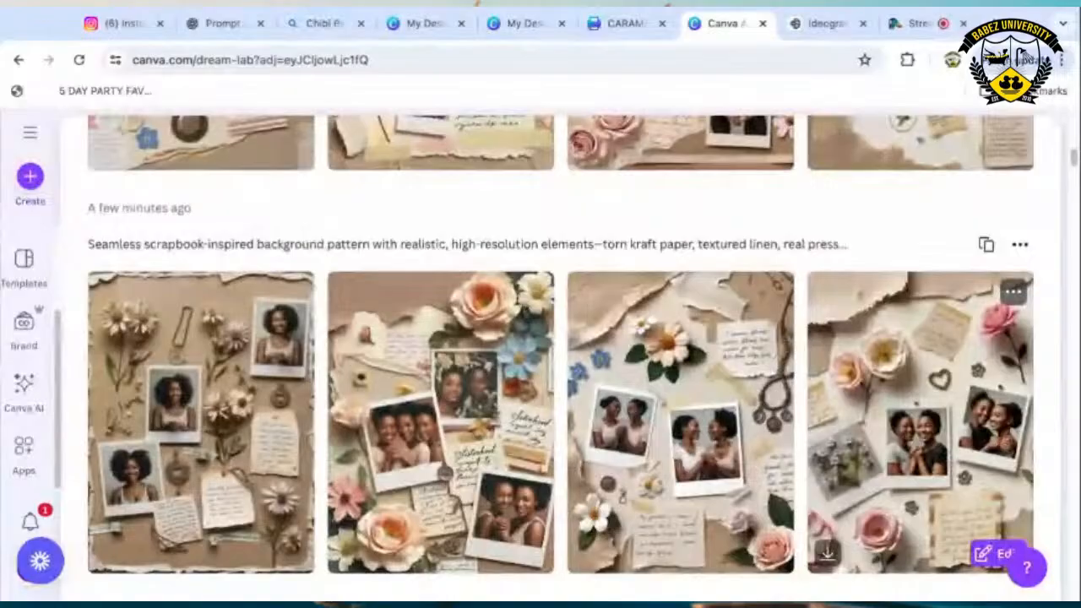
scroll(920, 422, "up", 1)
scroll(920, 338, "up", 4)
scroll(920, 338, "down", 1)
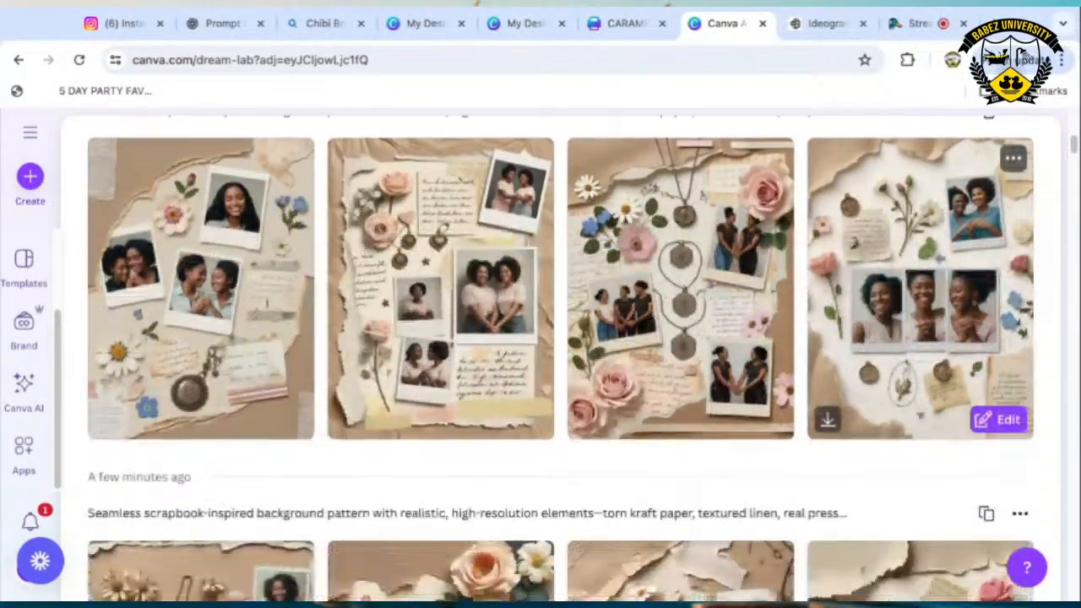
Examine the first image of the earlier realistic scrapbook set, with single-woman Polaroids and dried daisies, and close its preview.
scroll(920, 337, "down", 5)
scroll(920, 338, "up", 1)
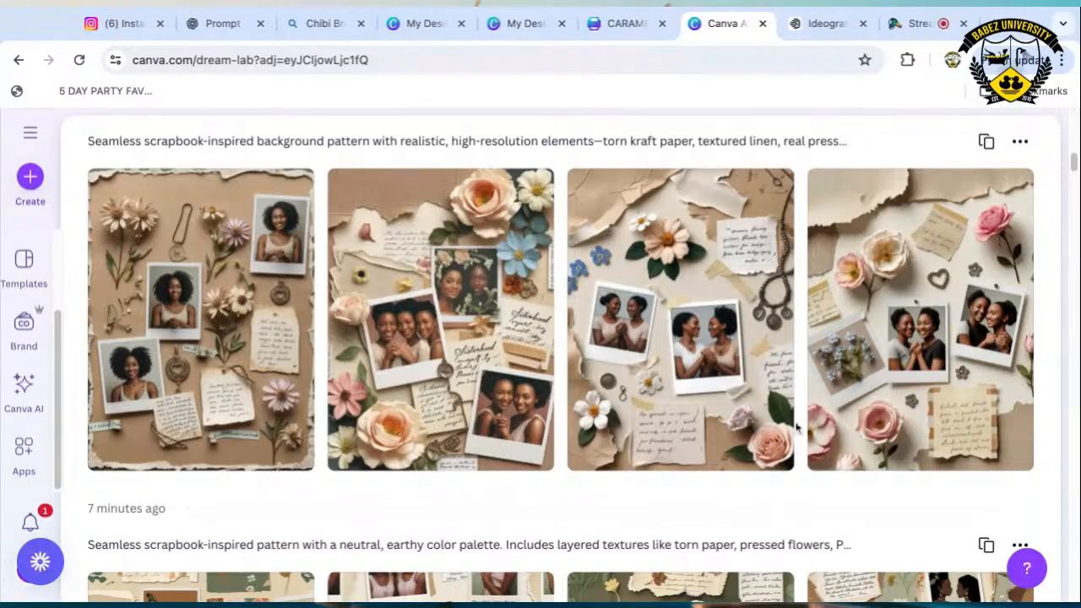
left_click(238, 369)
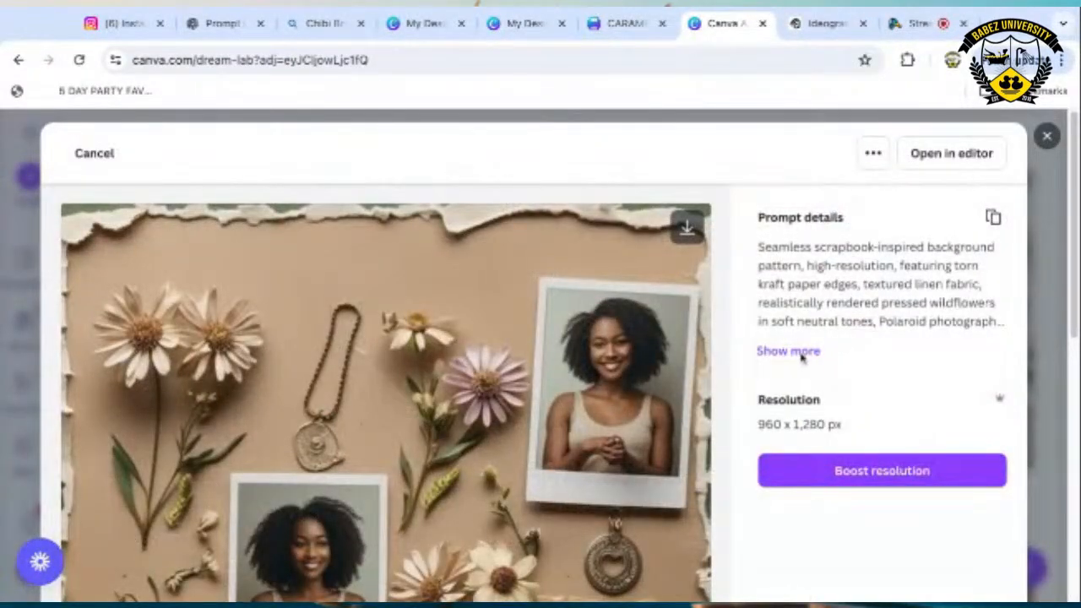
scroll(802, 354, "down", 3)
scroll(802, 354, "down", 2)
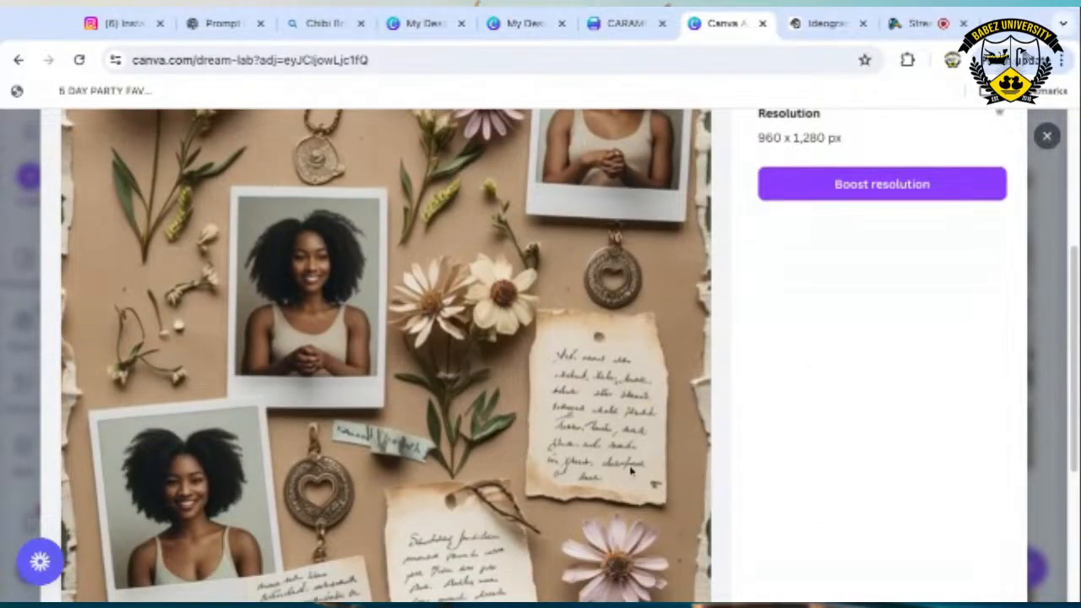
key("Escape")
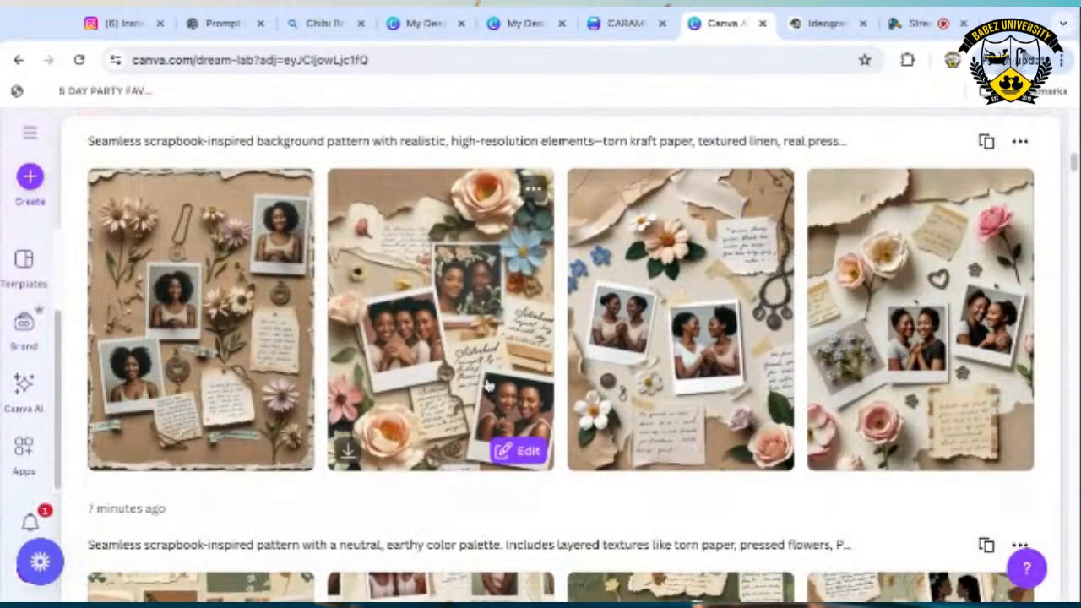
Examine the second and third images of the same set in detail, closing each preview when done.
left_click(488, 386)
scroll(540, 355, "down", 5)
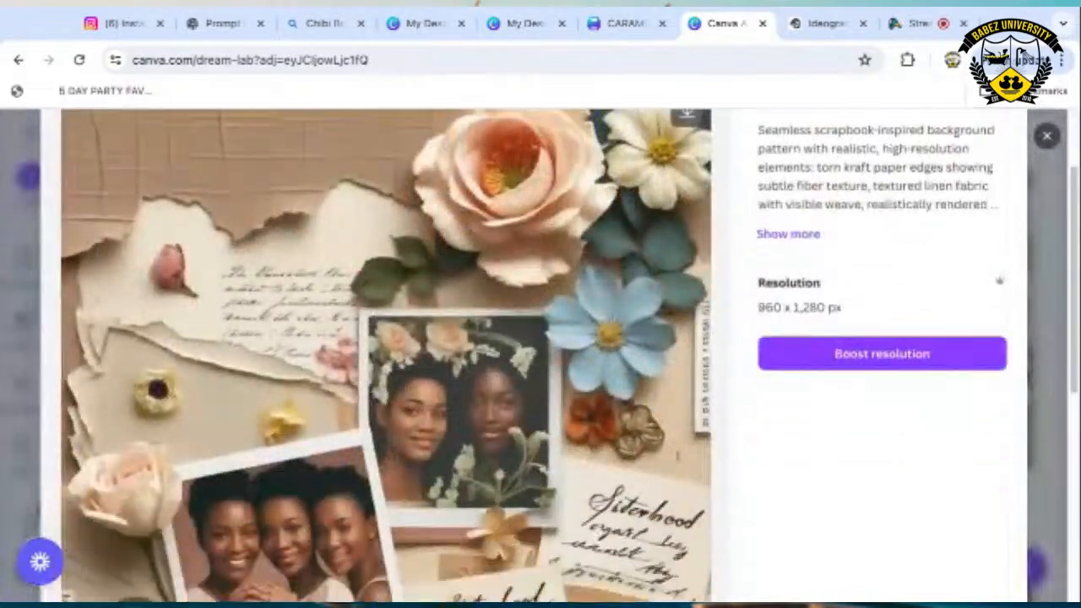
scroll(540, 354, "down", 1)
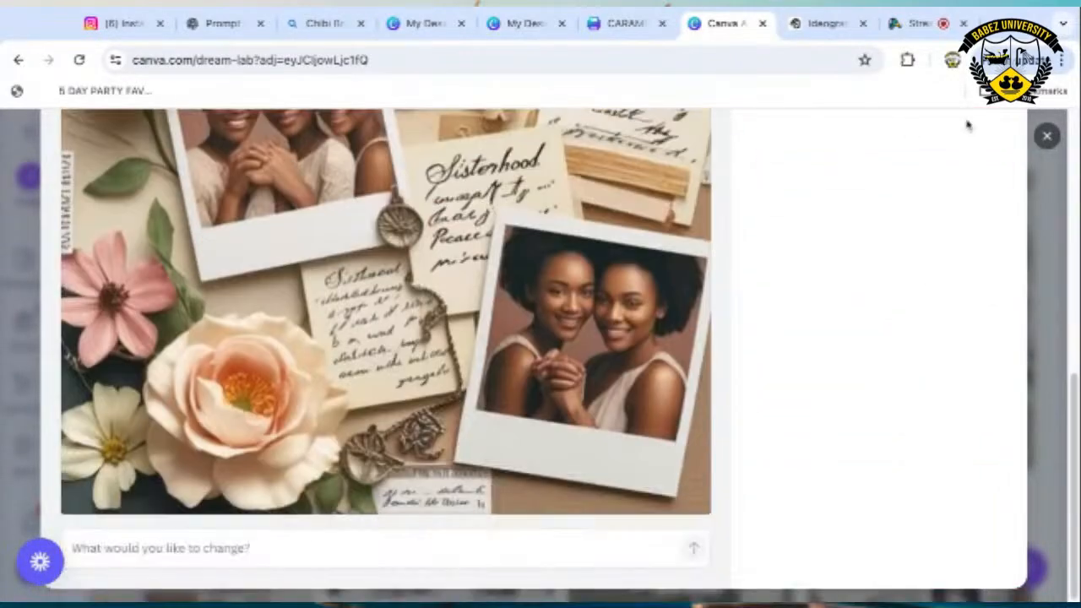
key("Escape")
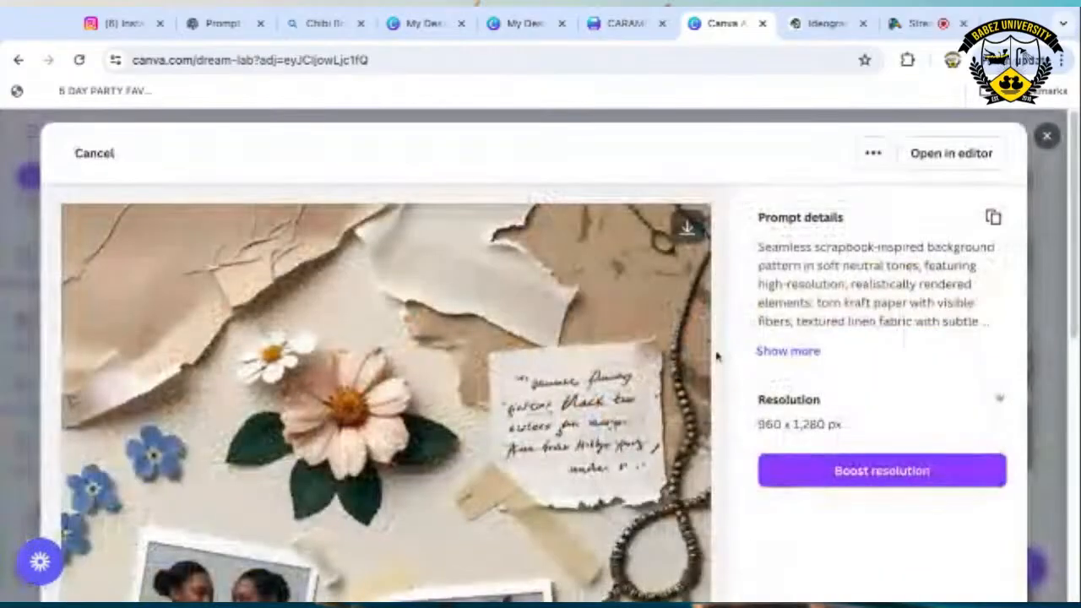
scroll(716, 358, "down", 4)
scroll(717, 357, "down", 4)
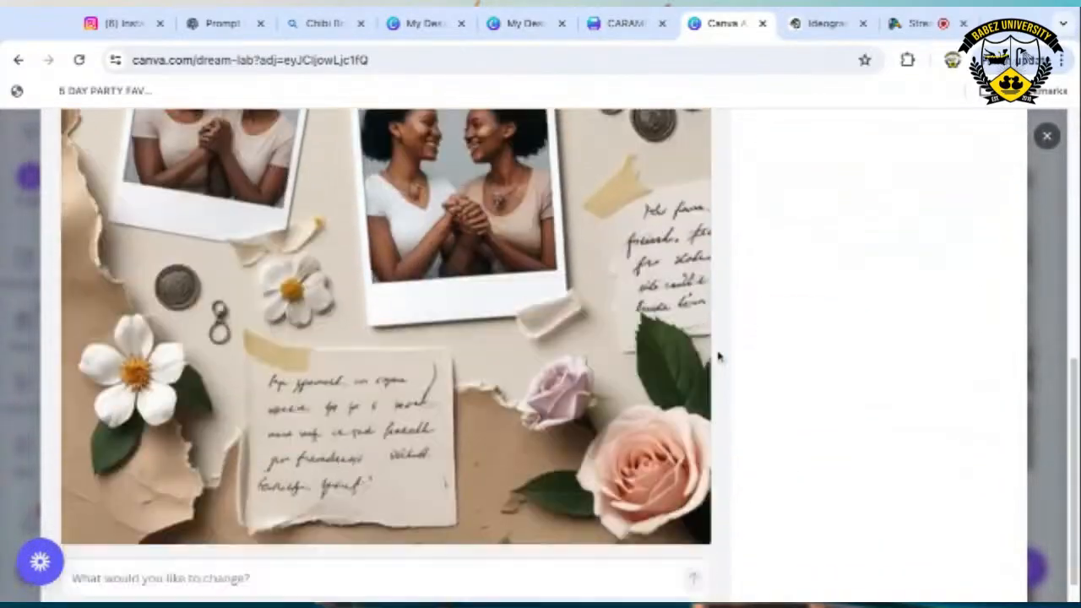
left_click(1047, 137)
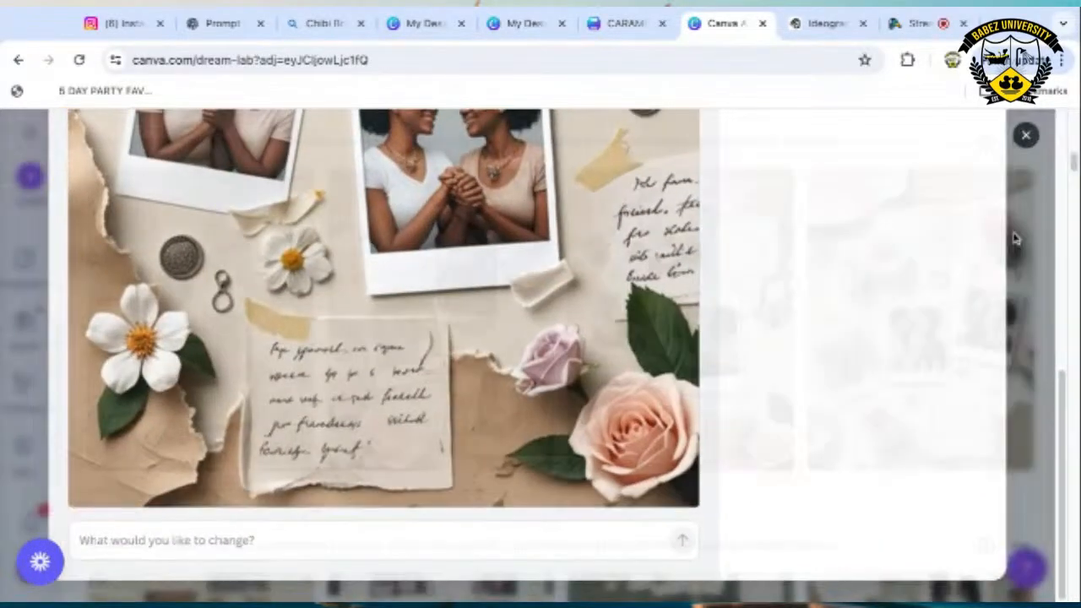
Examine the fourth image of the set, with the pink roses and heart charm, and close its preview.
left_click(916, 355)
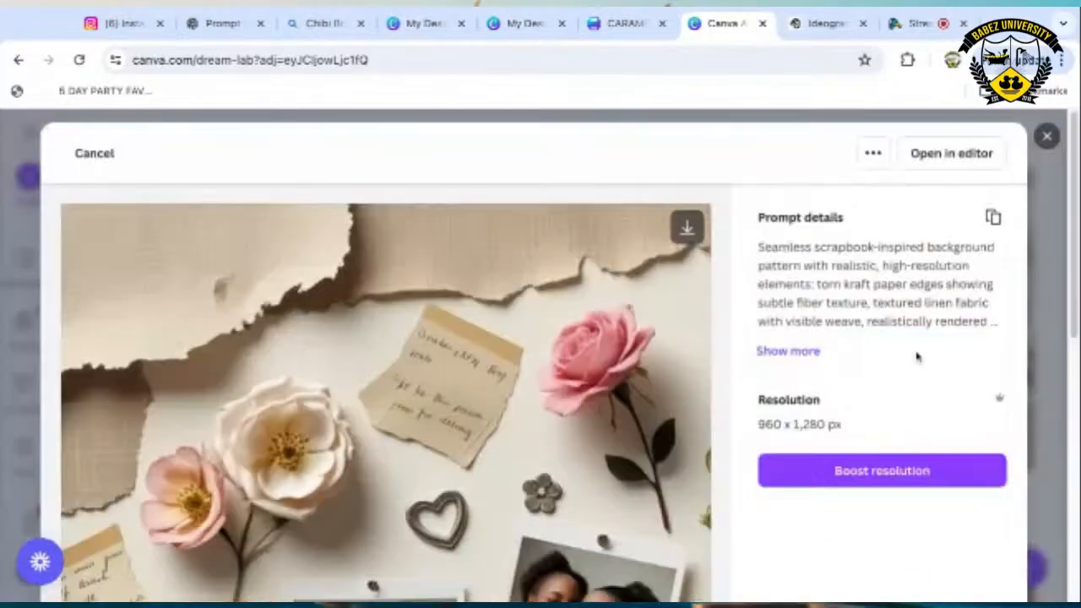
scroll(661, 374, "down", 5)
scroll(659, 380, "down", 3)
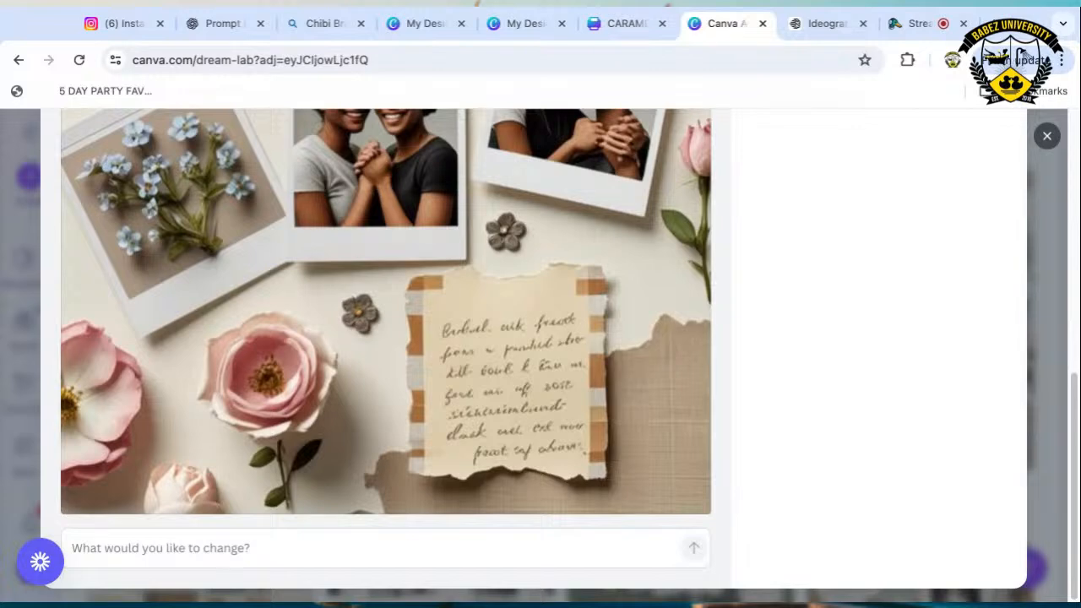
left_click(1047, 136)
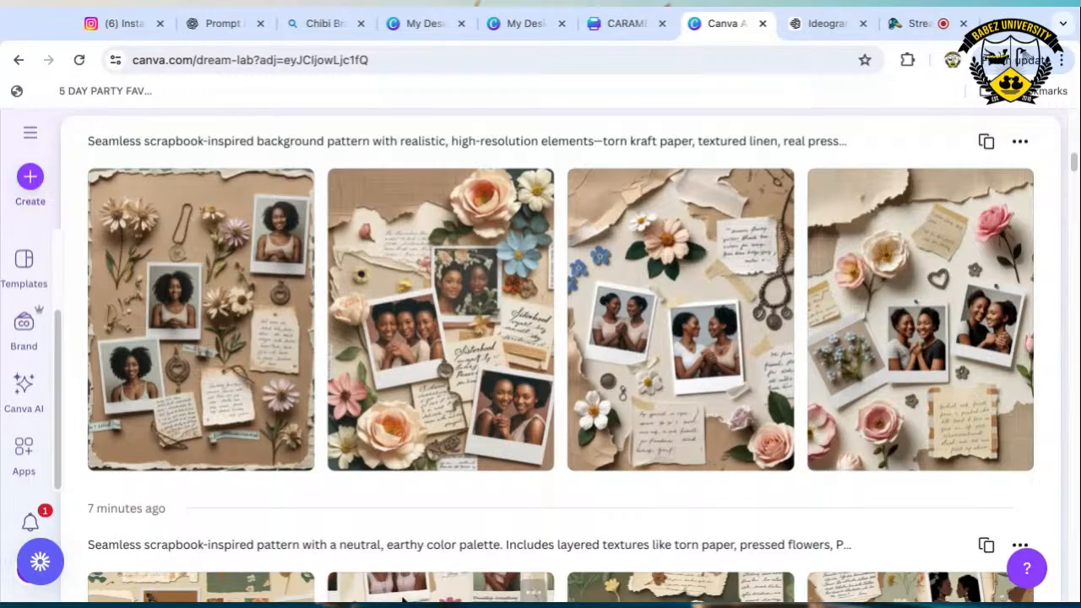
mouse_move(403, 325)
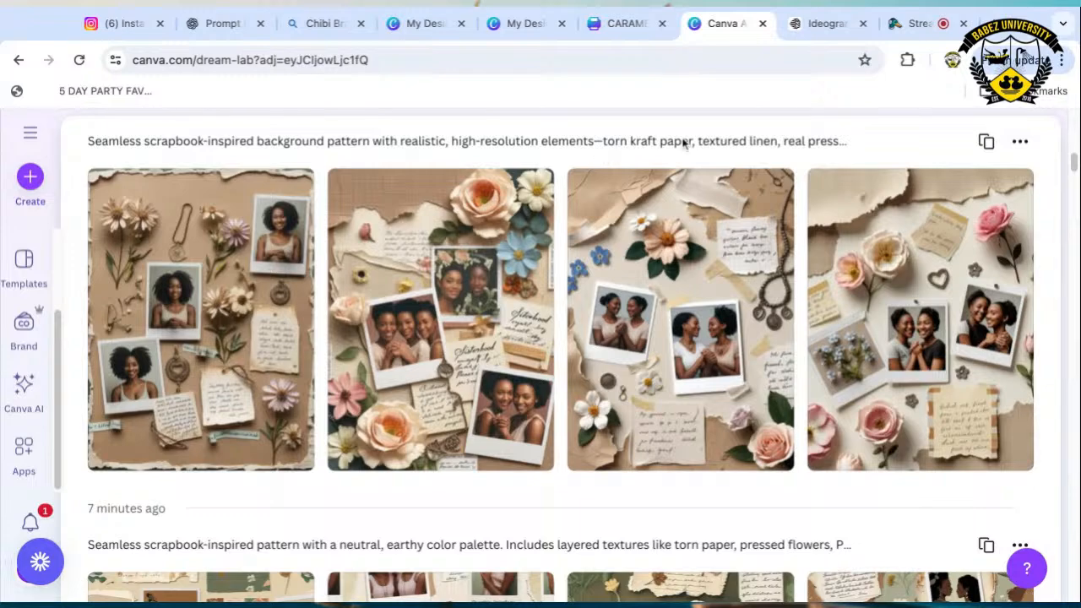
Load the prompt of the realistic scrapbook set back into the prompt box and copy its full text.
left_click(985, 141)
scroll(992, 149, "up", 3)
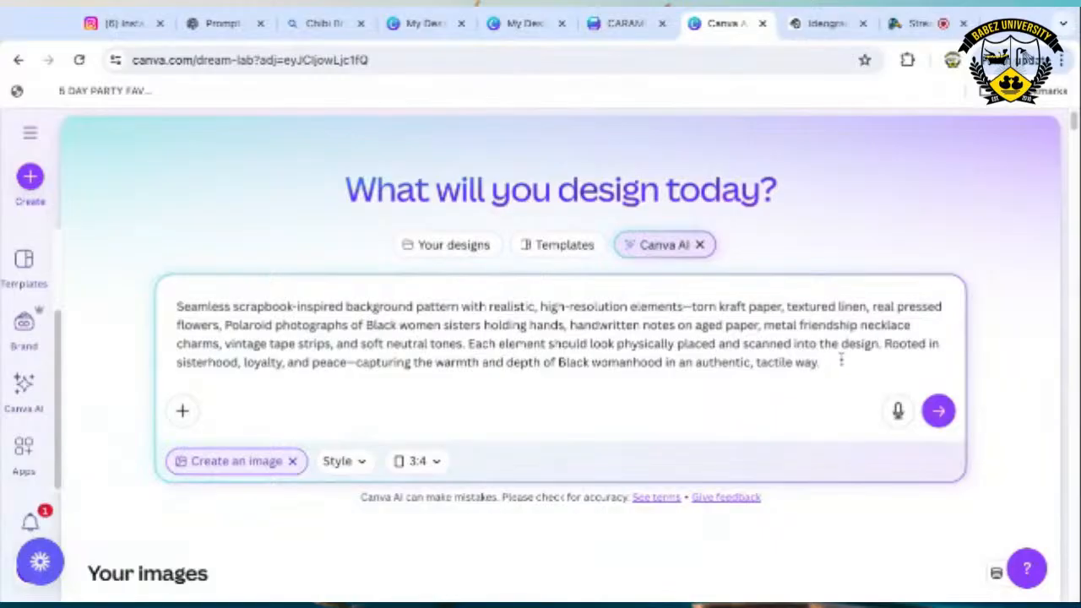
mouse_move(840, 360)
left_mouse_down()
mouse_move(177, 362)
mouse_move(176, 307)
left_mouse_up()
key("ctrl+c")
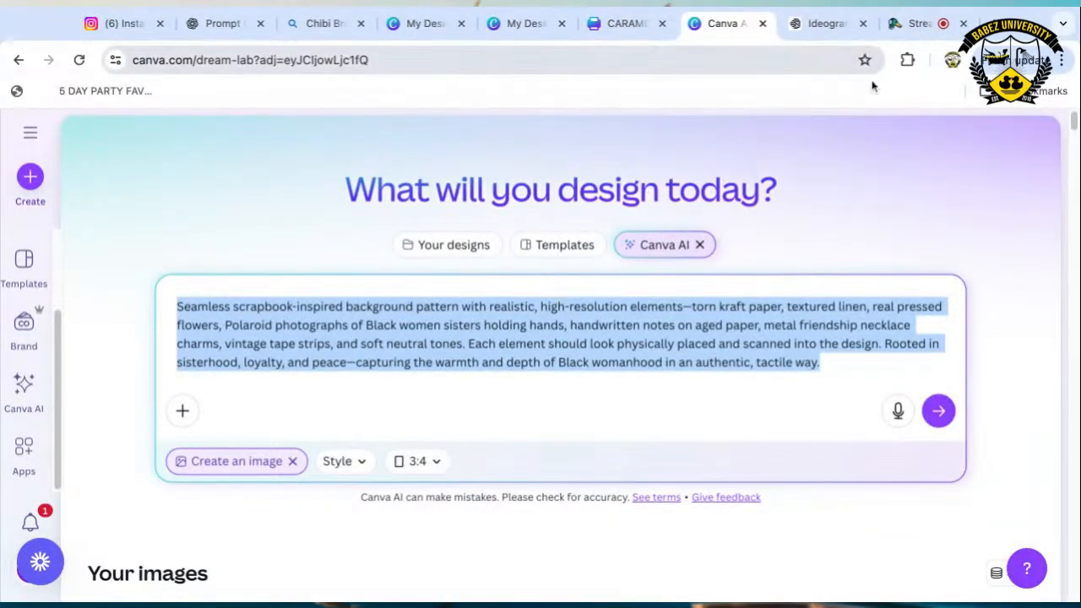
Open youtube.com in a new browser tab and start creating a new community post.
left_click(992, 20)
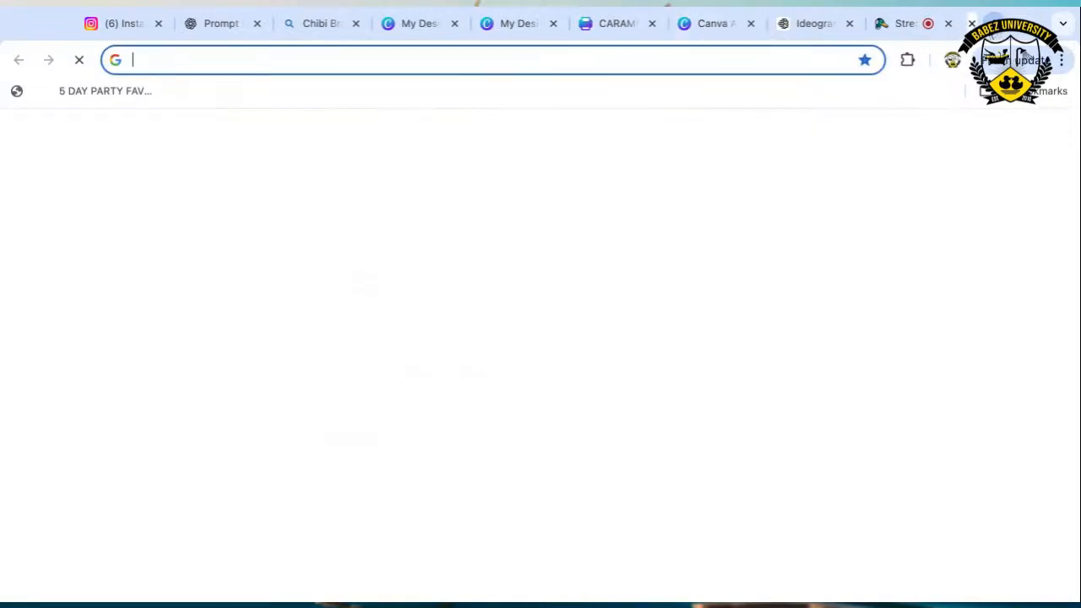
type("youtube.com")
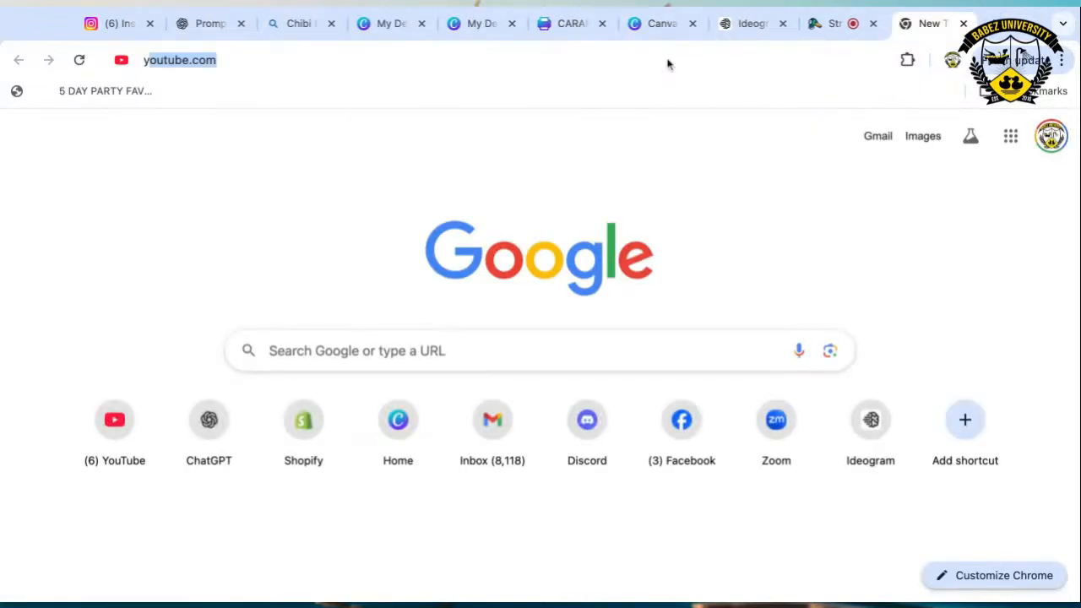
key("Return")
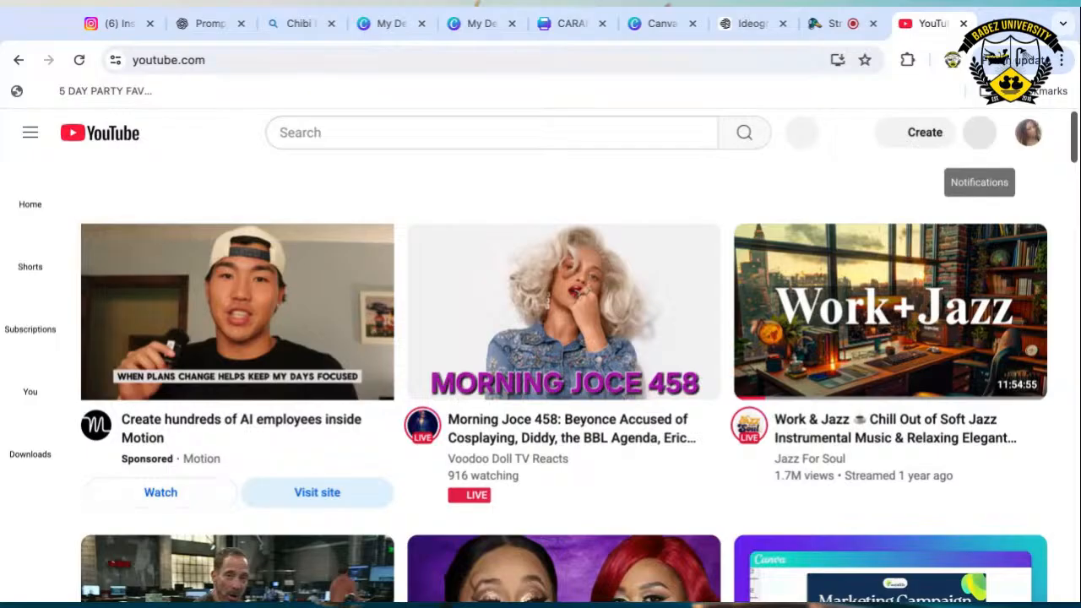
left_click(979, 131)
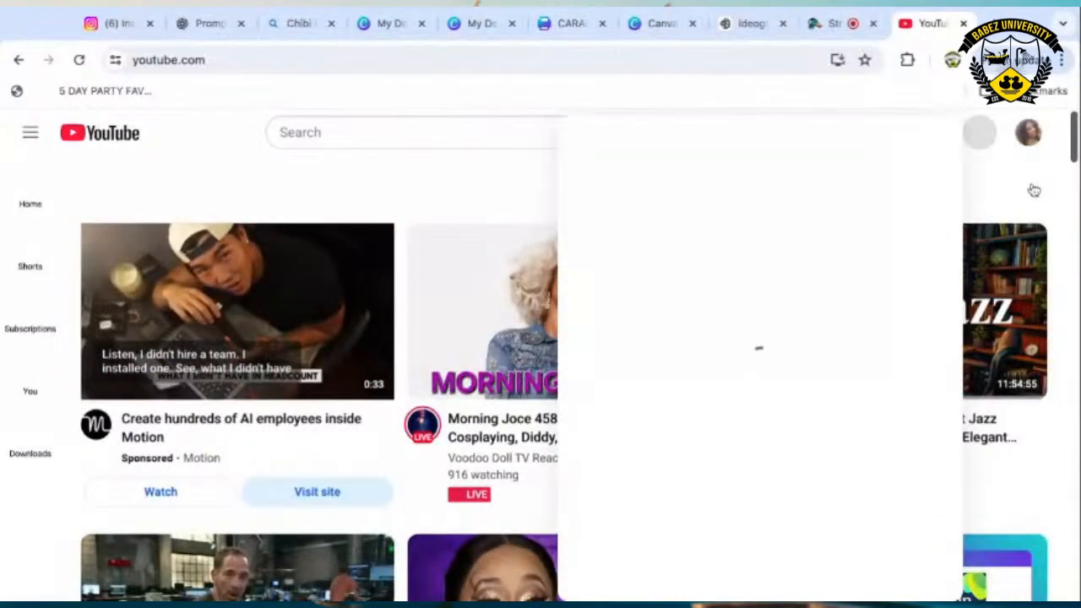
left_click(485, 183)
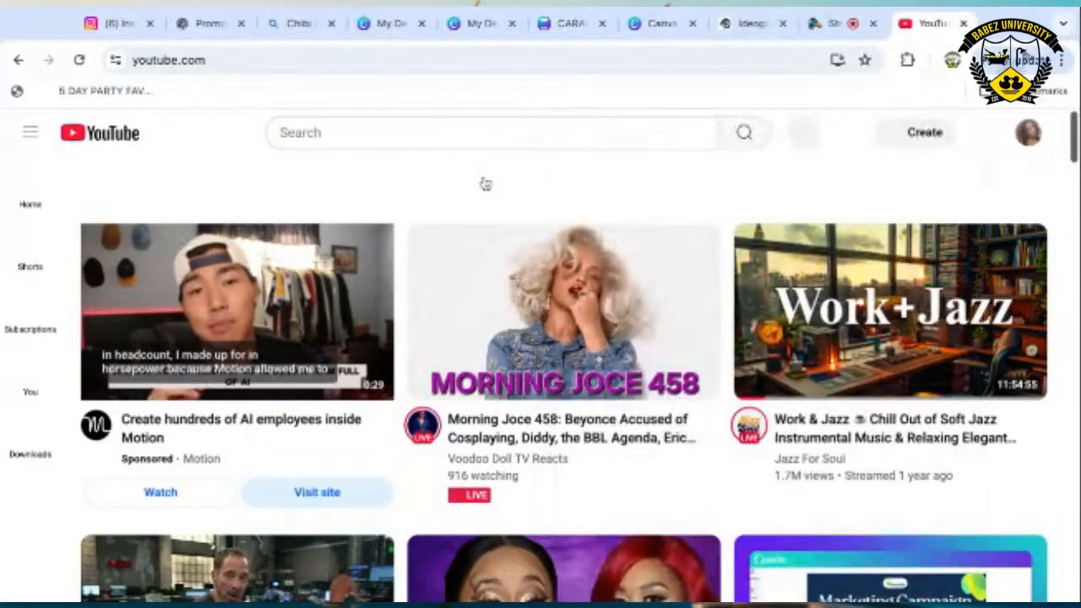
left_click(911, 134)
left_click(965, 241)
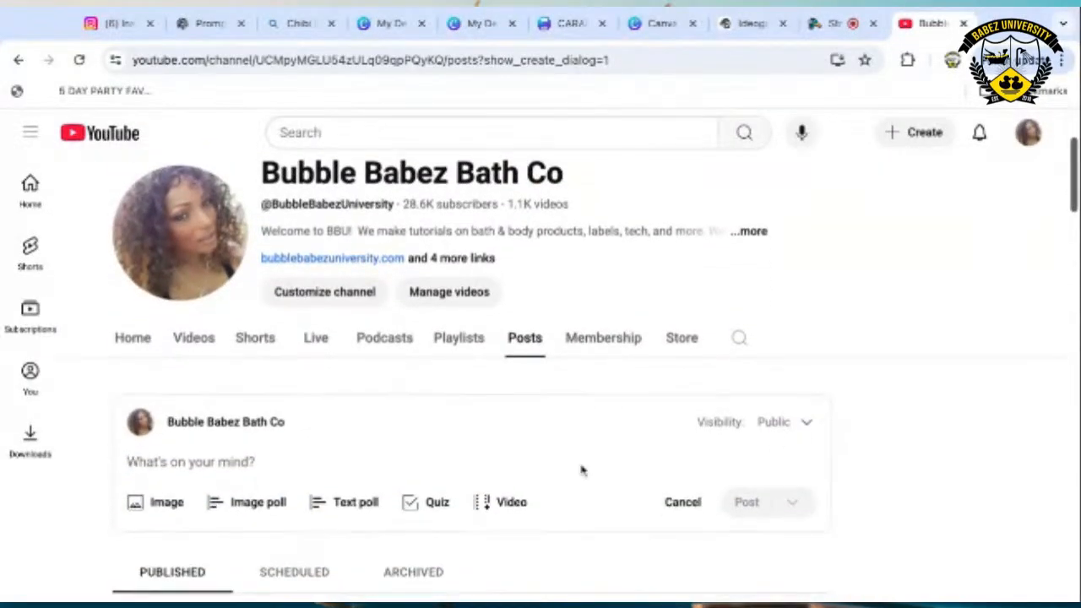
Paste the copied scrapbook prompt into the community post and publish it with Public visibility.
left_click(197, 457)
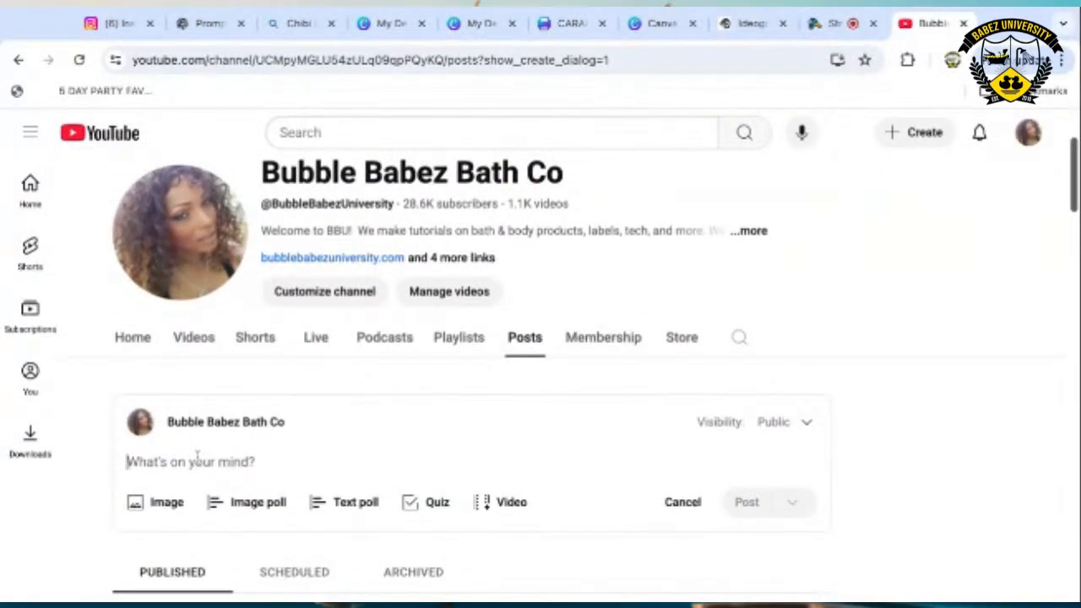
key("ctrl+v")
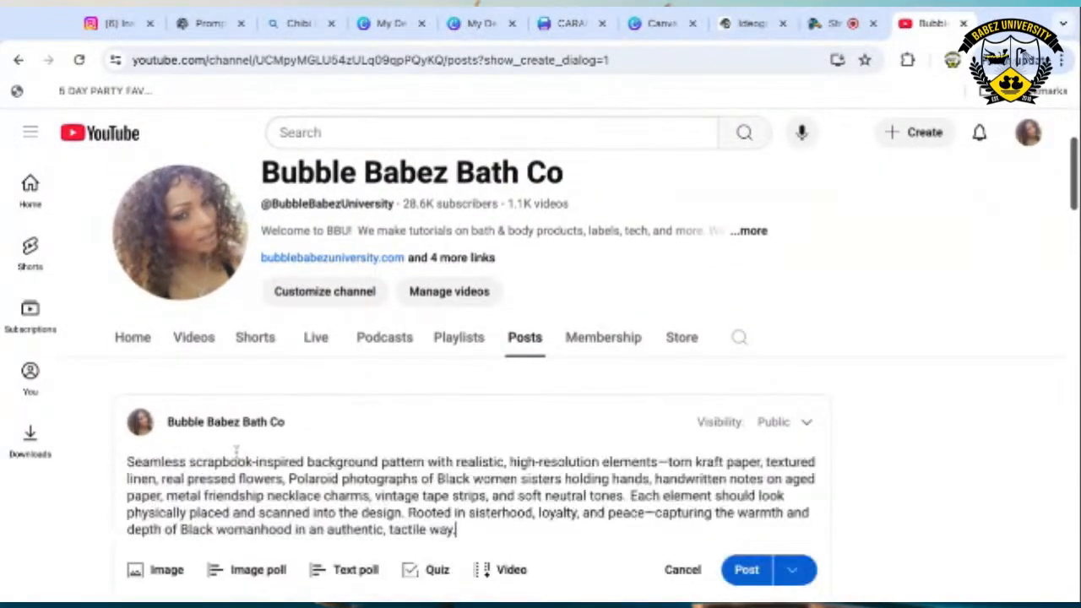
left_click(746, 570)
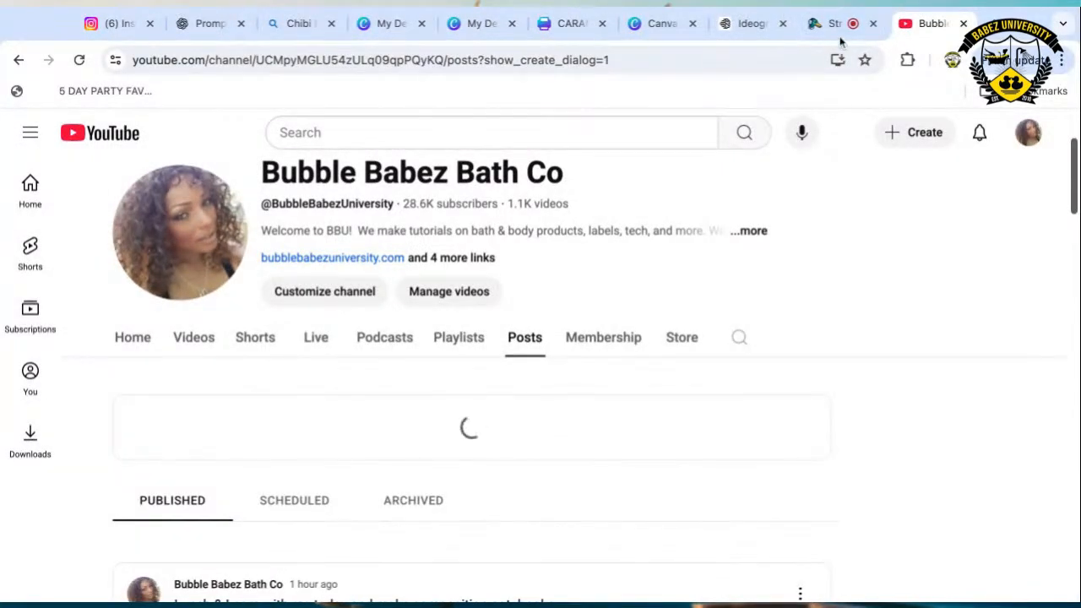
Switch to Ideogram and view each of the four images in the first scrapbook set of the thumbnail strip.
left_click(743, 27)
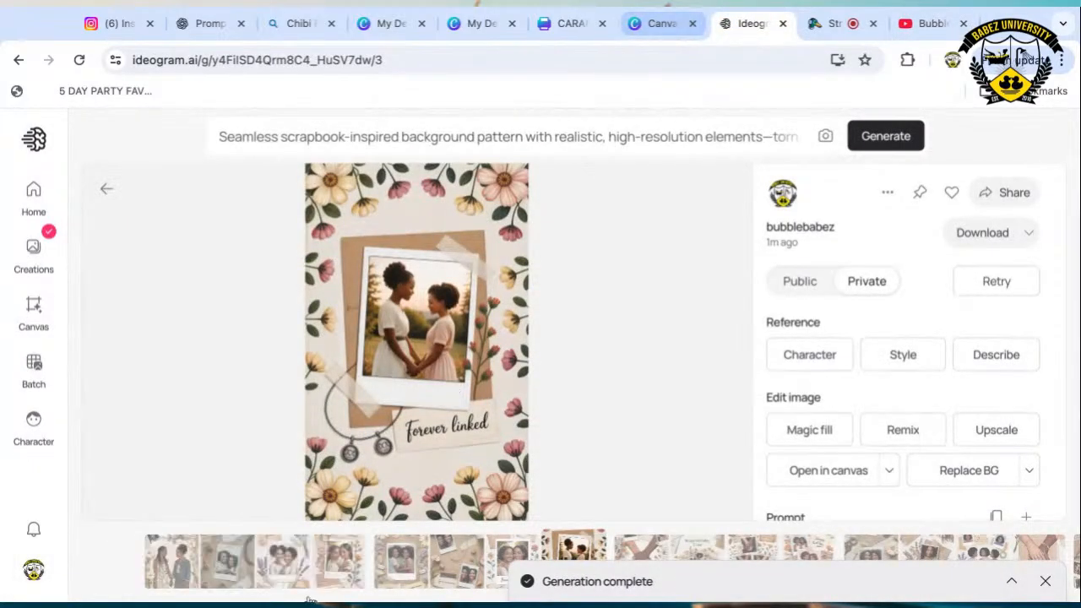
left_click(175, 553)
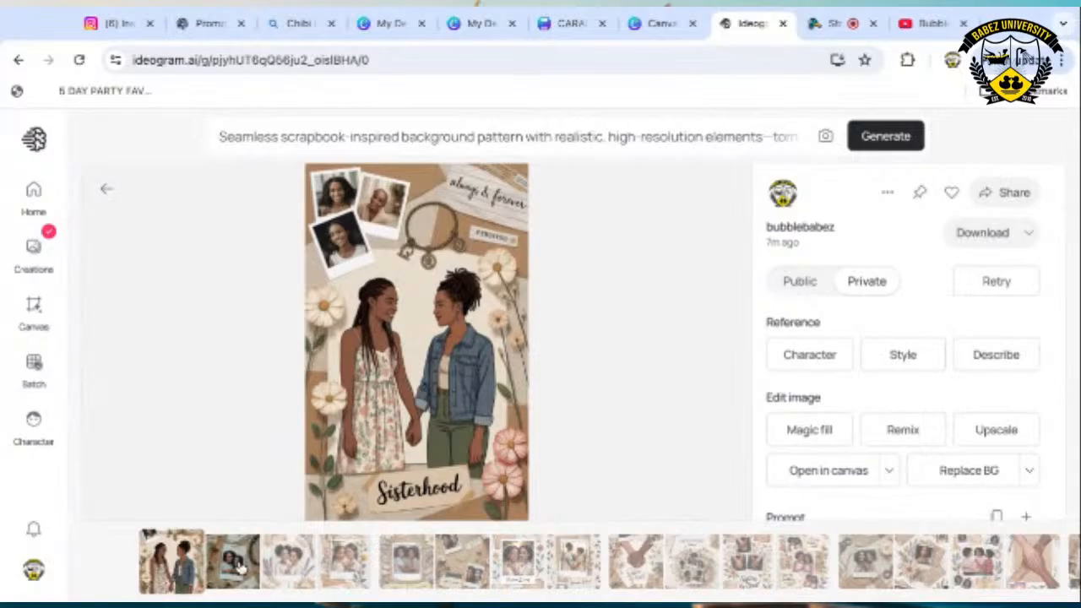
left_click(241, 569)
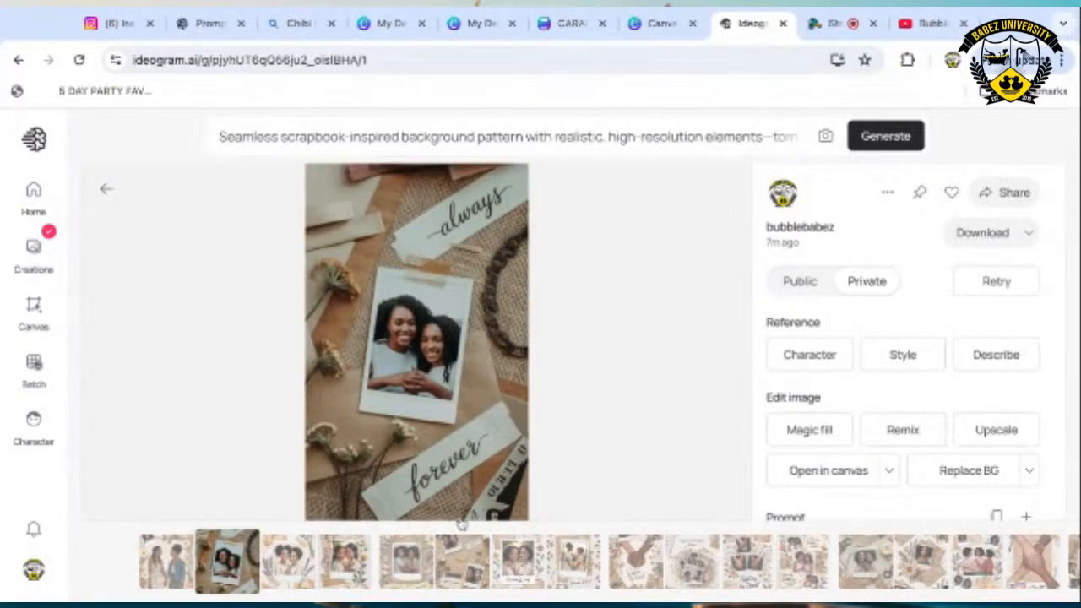
left_click(291, 567)
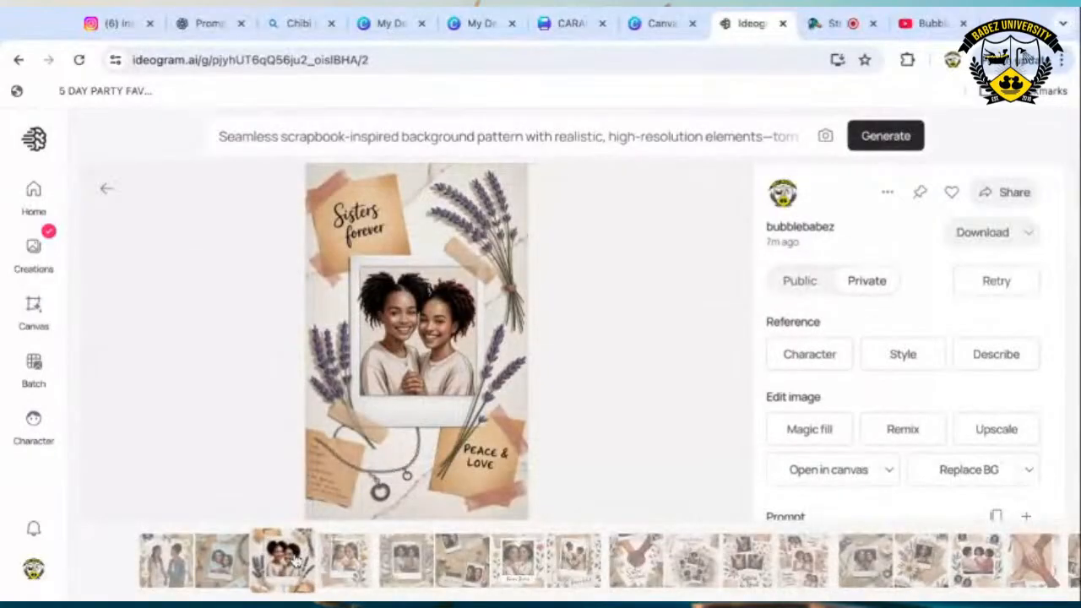
left_click(342, 566)
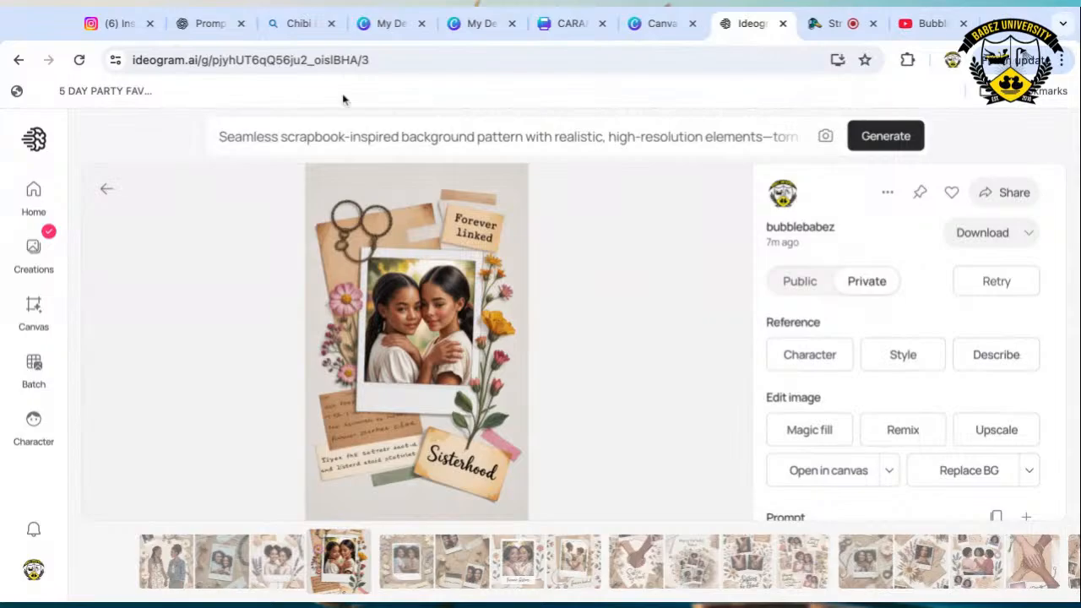
Return to Canva AI and boost the resolution of the realistic scrapbook image with the large peach rose and Sisterhood notes.
left_click(660, 25)
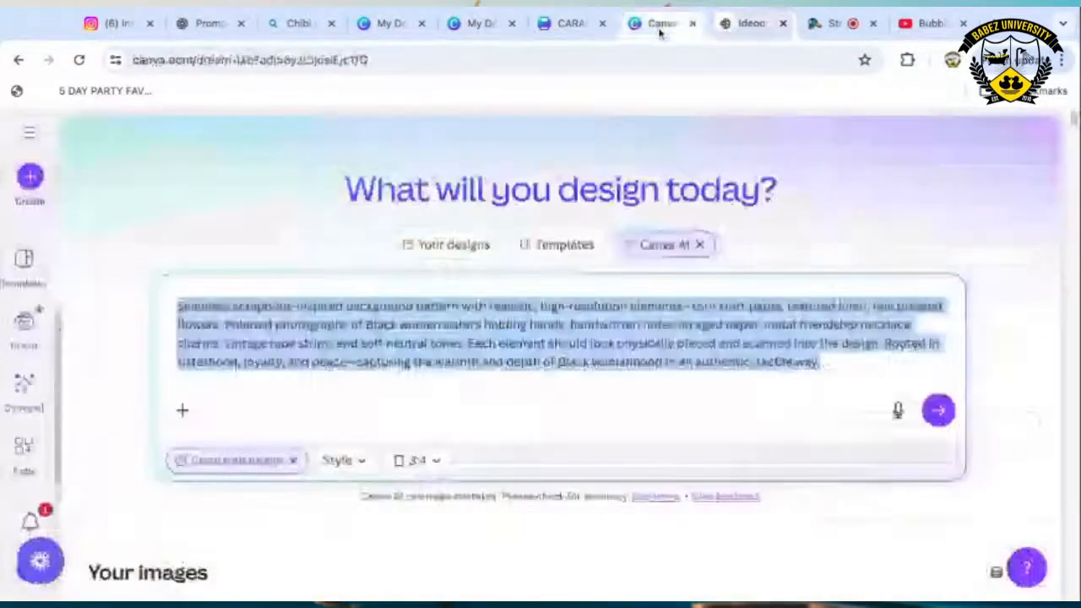
scroll(640, 465, "down", 5)
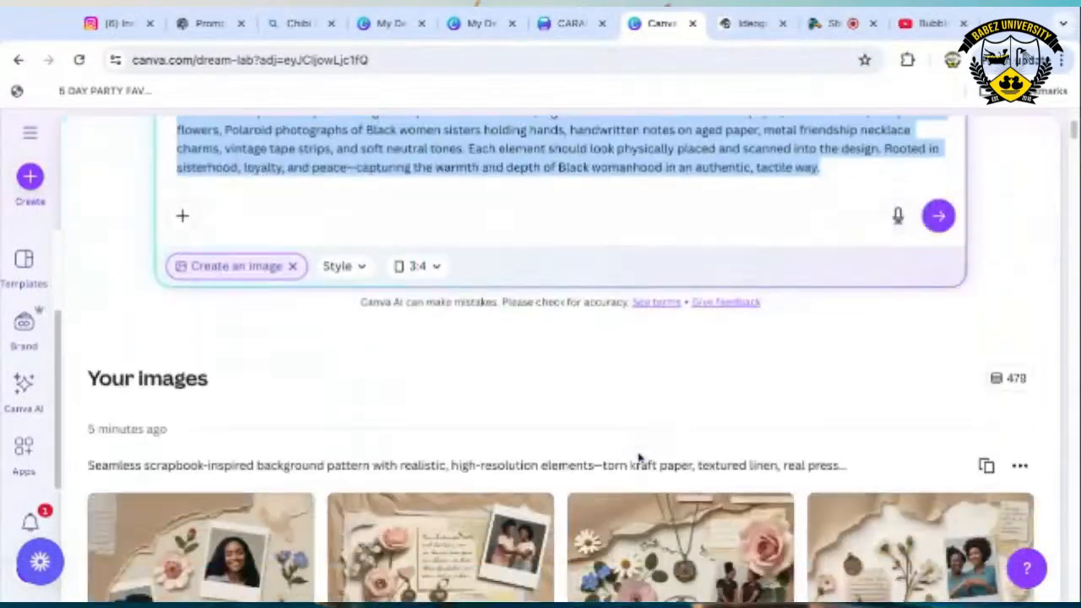
scroll(639, 456, "down", 10)
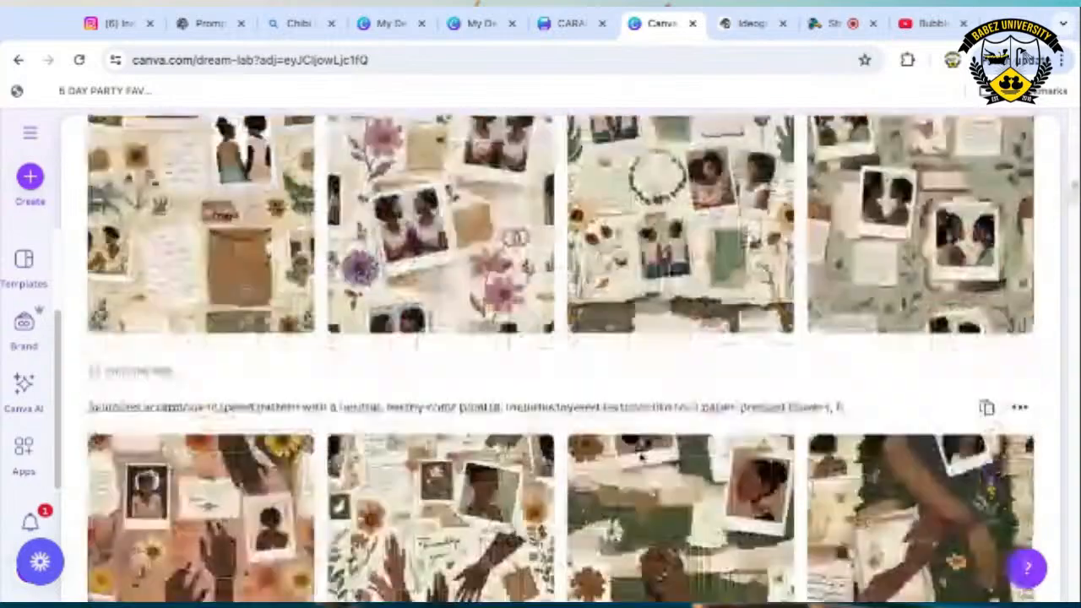
scroll(433, 419, "up", 5)
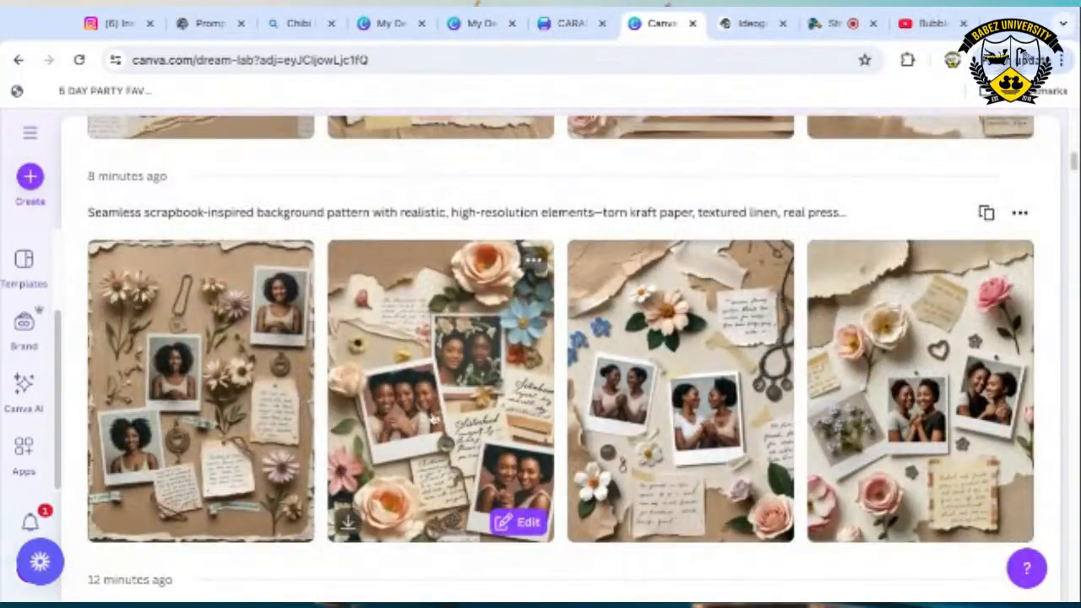
left_click(433, 419)
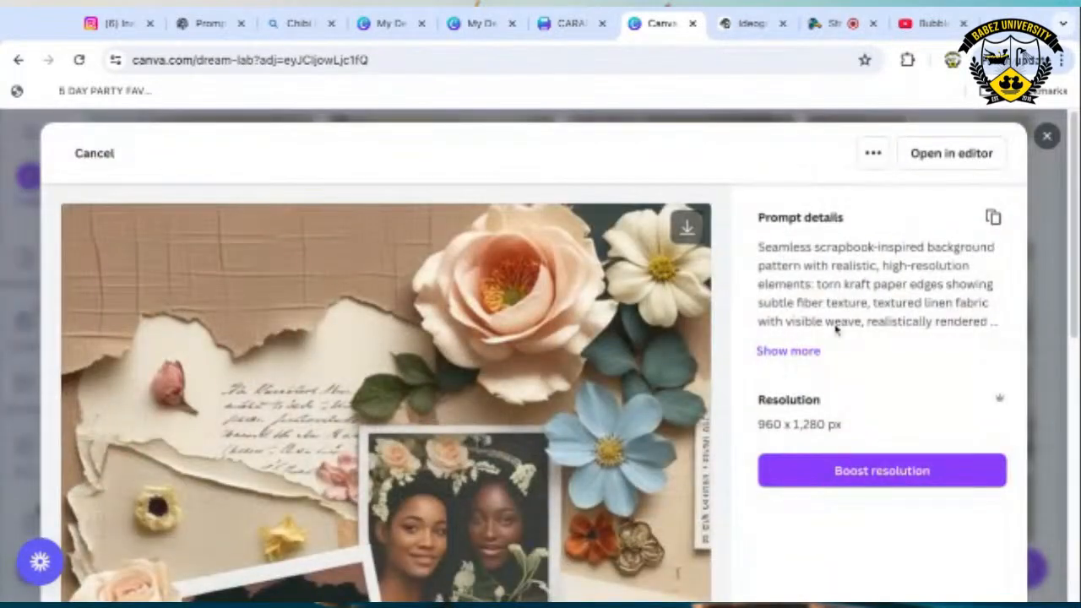
left_click(875, 478)
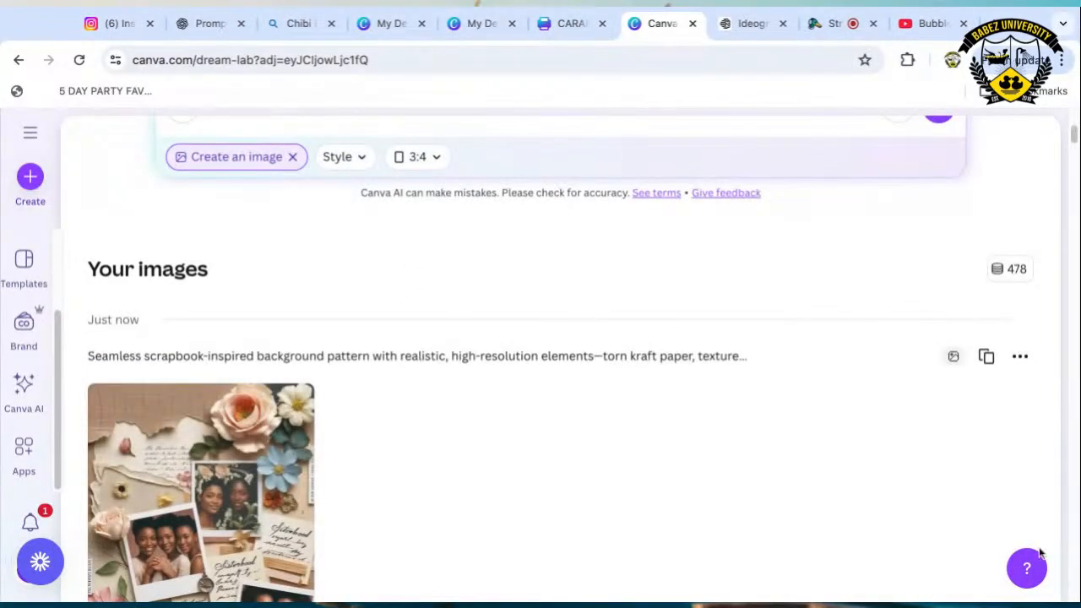
Open the boosted scrapbook image with the peach roses in the design editor and examine its details at 22% zoom.
scroll(469, 461, "down", 2)
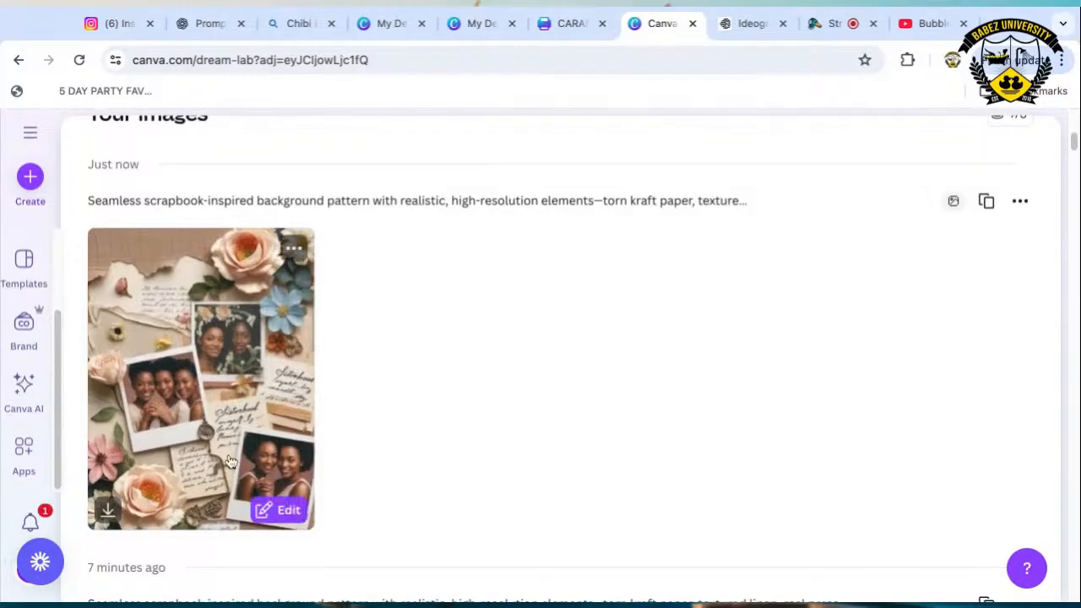
left_click(278, 511)
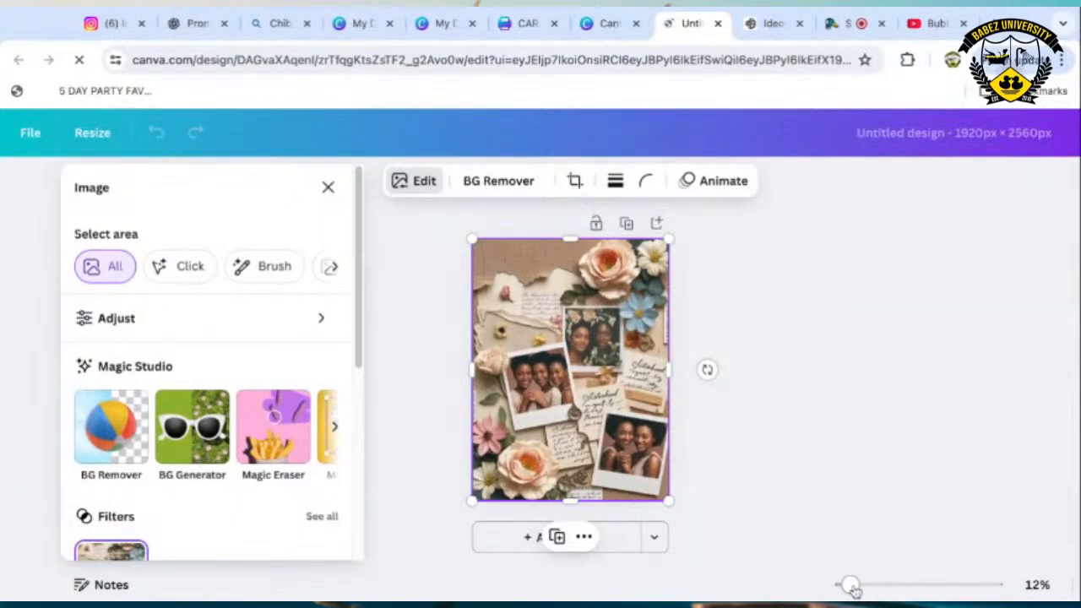
left_click(889, 585)
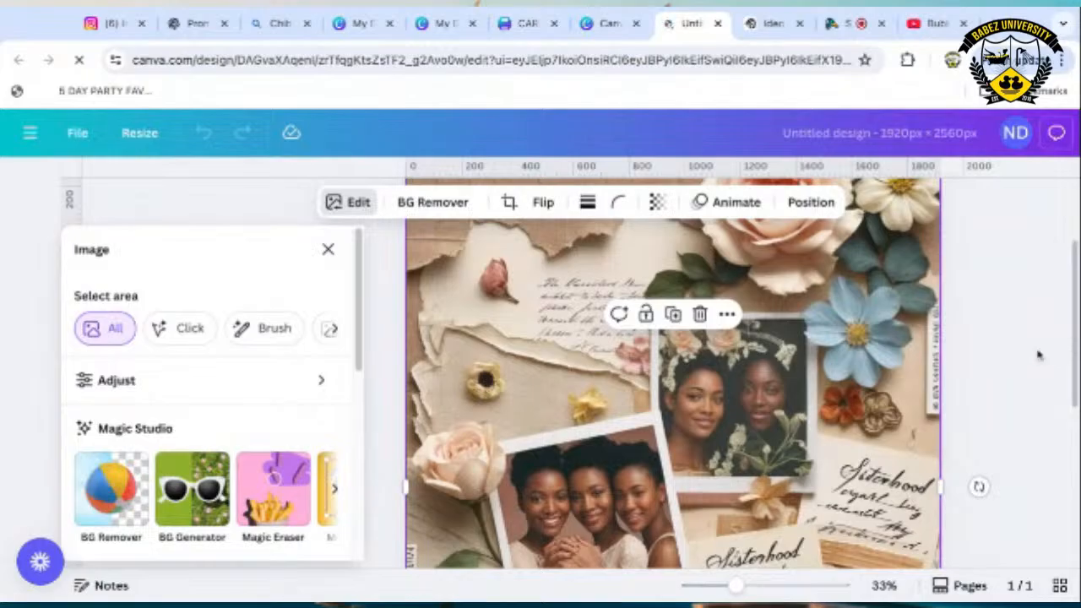
left_click_drag(739, 588, 719, 587)
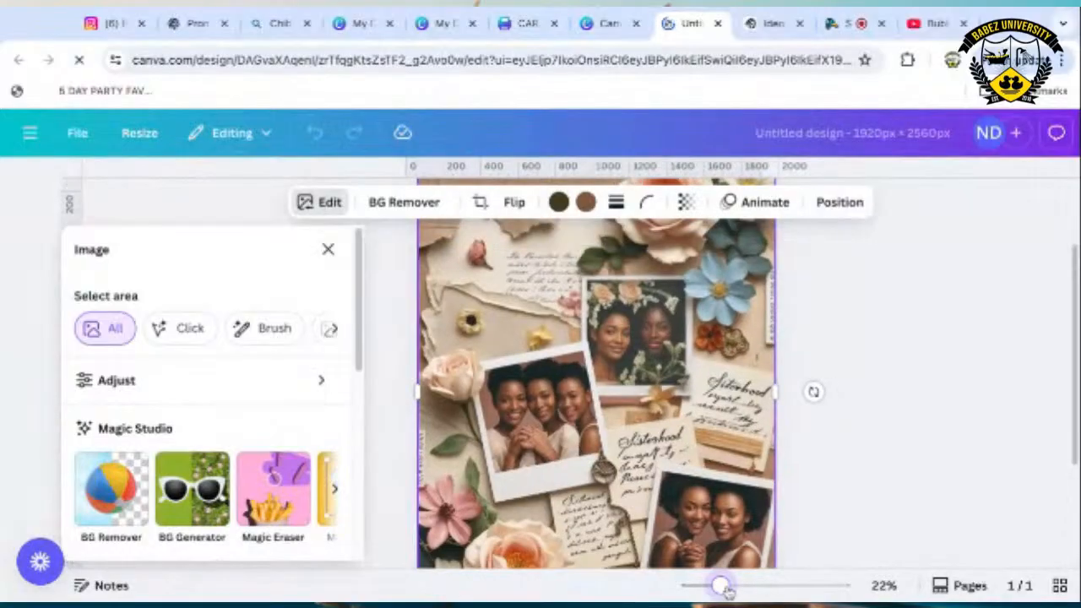
left_click(762, 300)
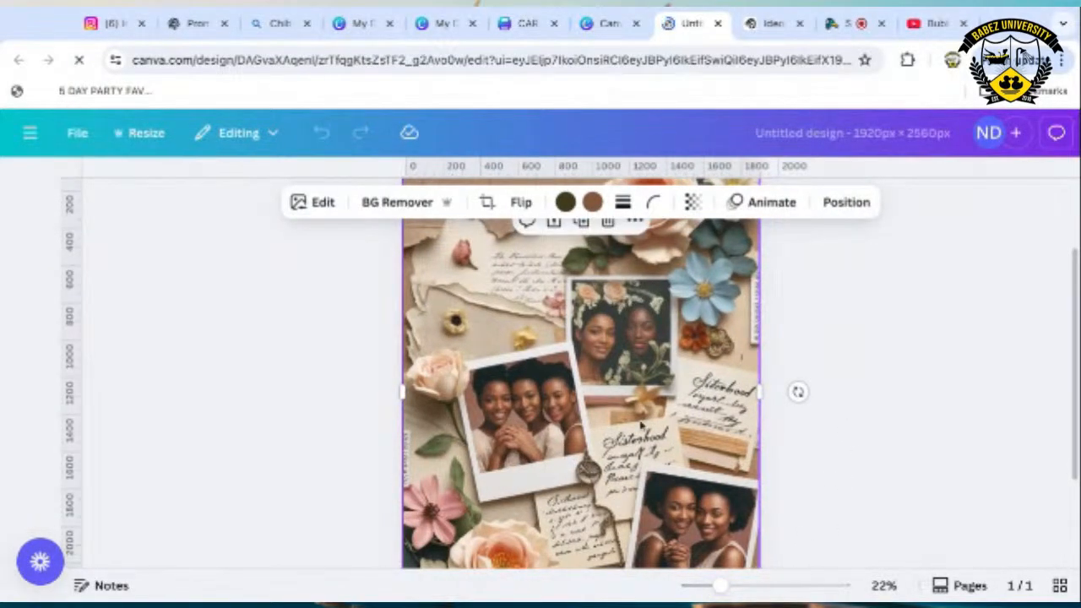
scroll(663, 443, "down", 3)
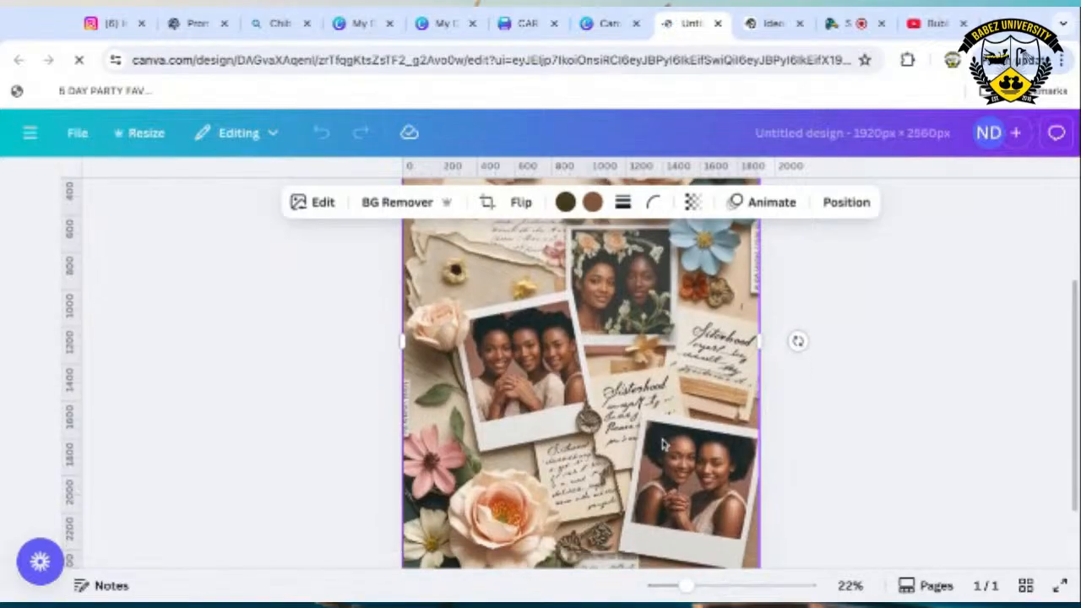
scroll(663, 443, "down", 2)
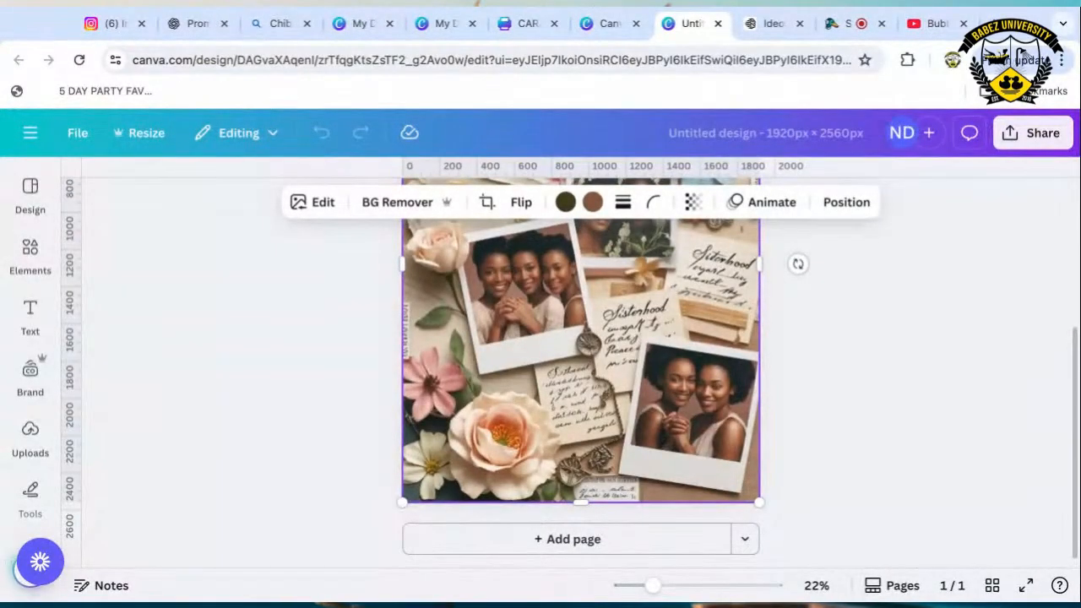
scroll(581, 371, "up", 2)
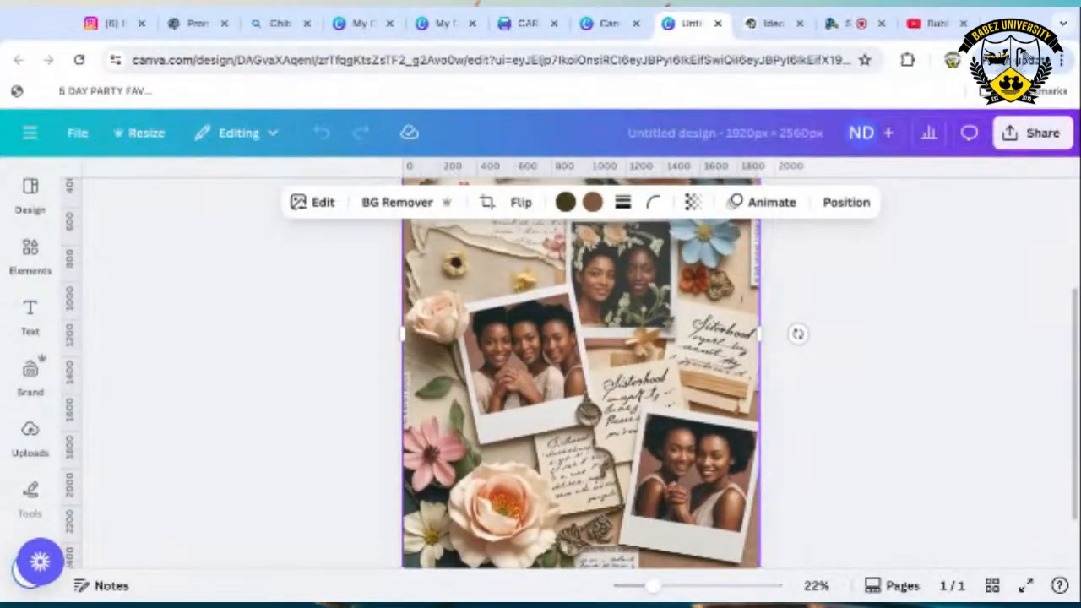
scroll(581, 371, "up", 1)
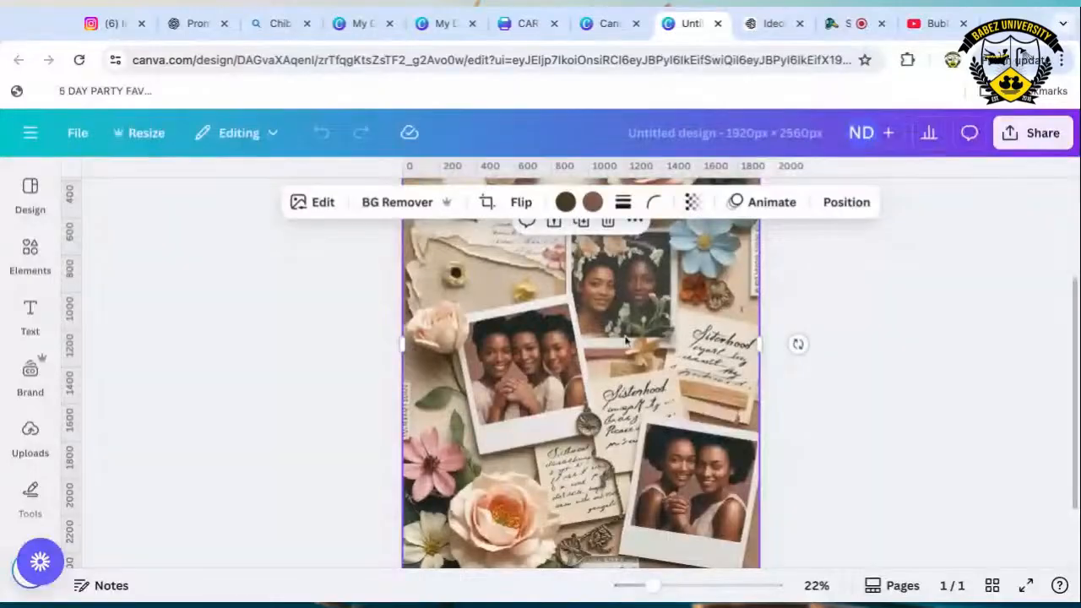
Copy the scrapbook image and switch to the My Designs Comp Notebook design.
right_click(575, 361)
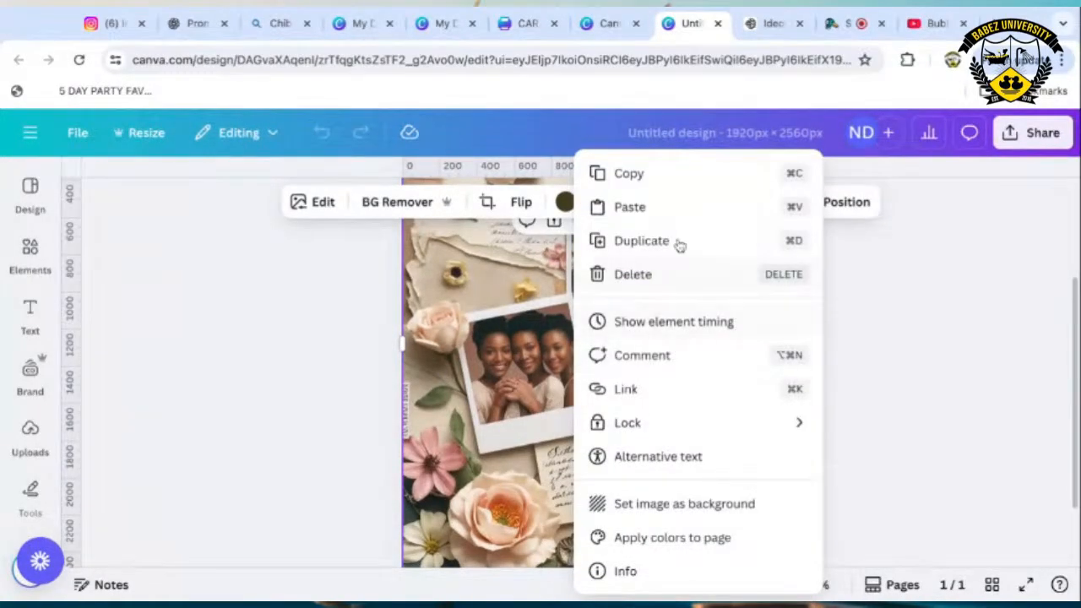
left_click(632, 174)
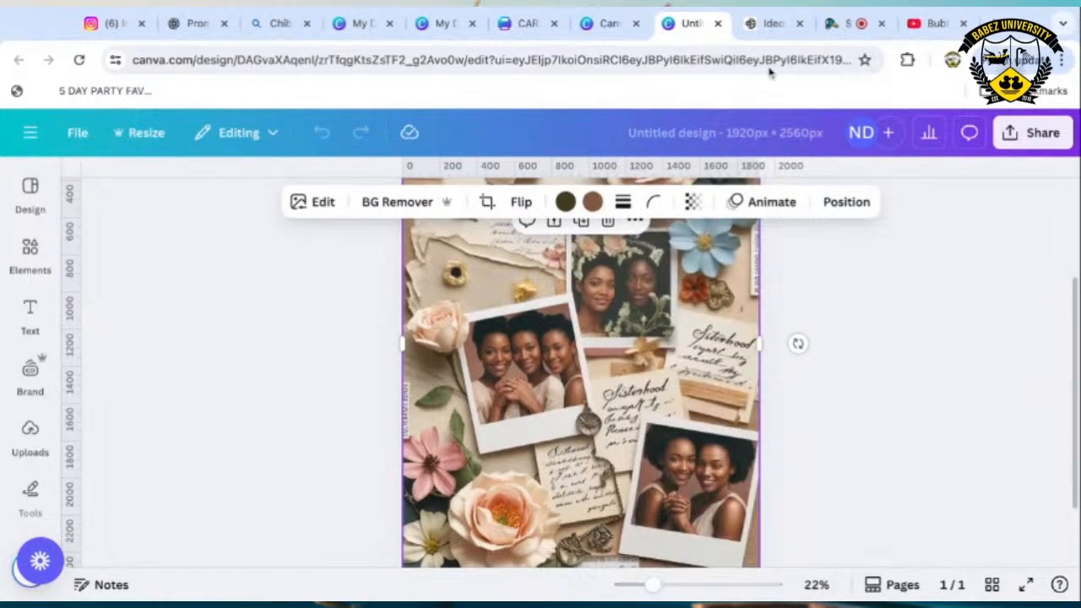
left_click(601, 24)
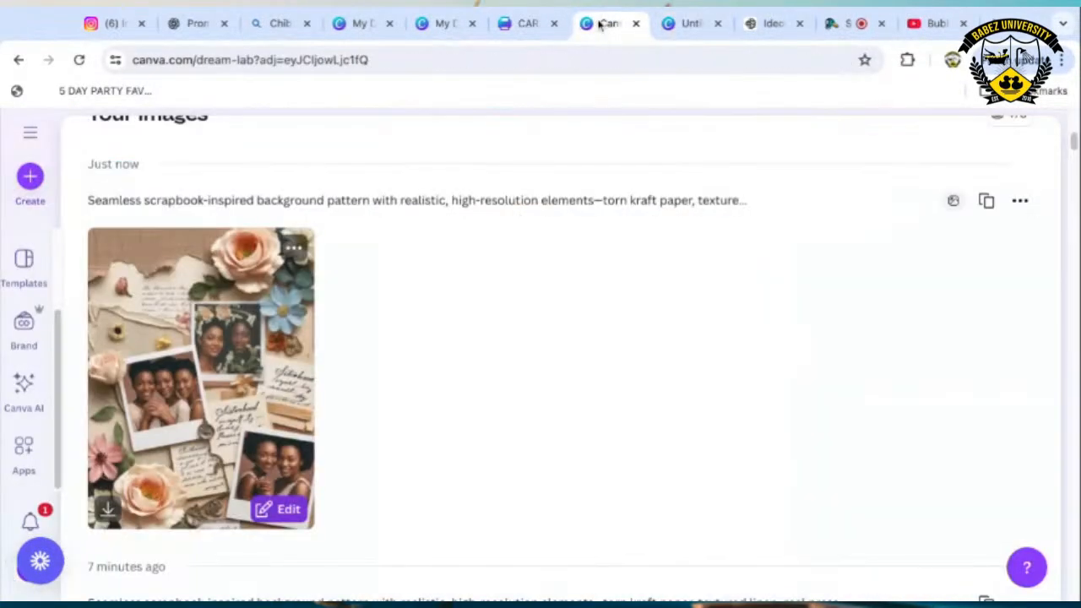
left_click(528, 24)
left_click(443, 27)
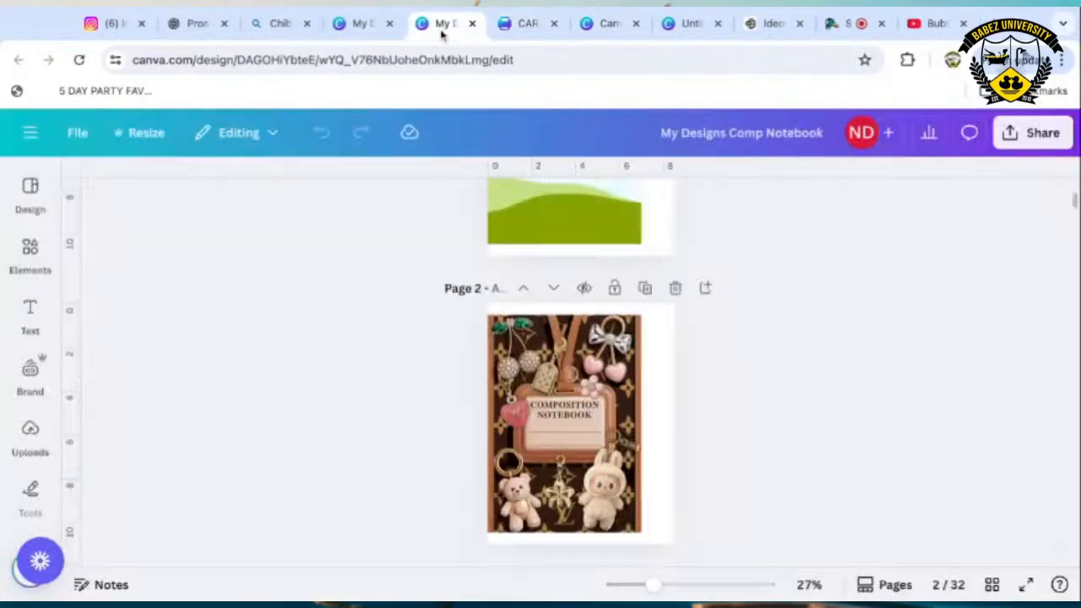
left_click(347, 27)
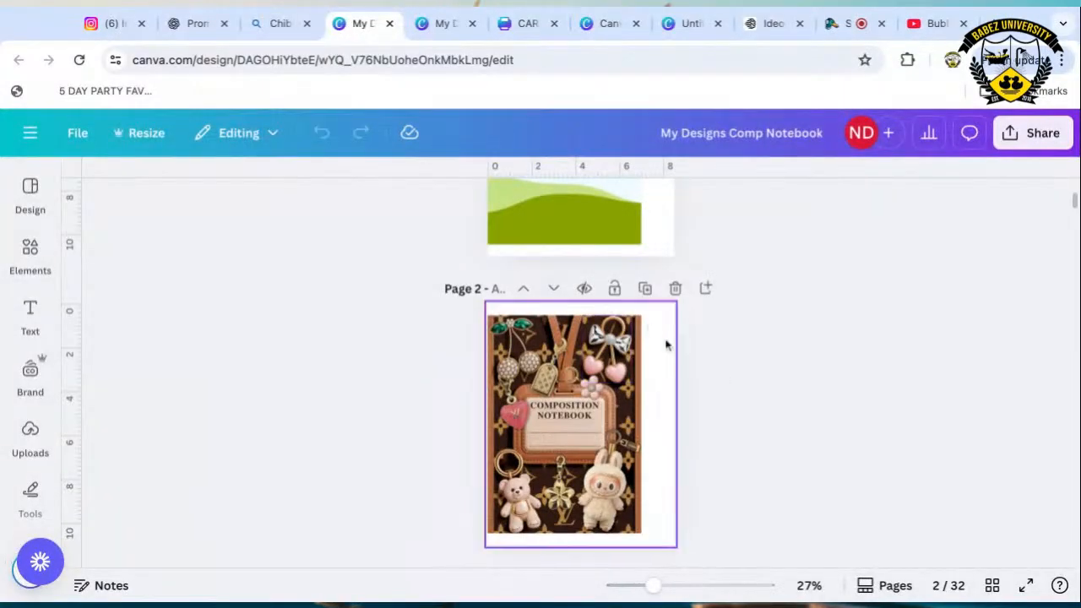
Duplicate page 1, which holds the blank Composition Book cover template.
scroll(666, 345, "down", 5)
scroll(666, 344, "down", 5)
scroll(666, 345, "up", 6)
scroll(666, 344, "up", 5)
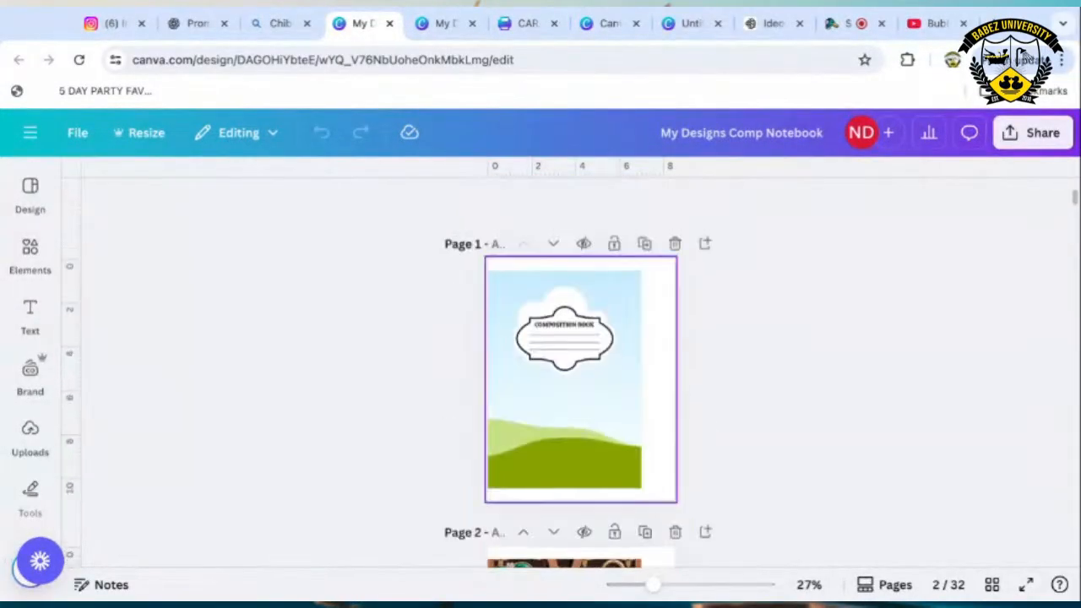
left_click(645, 244)
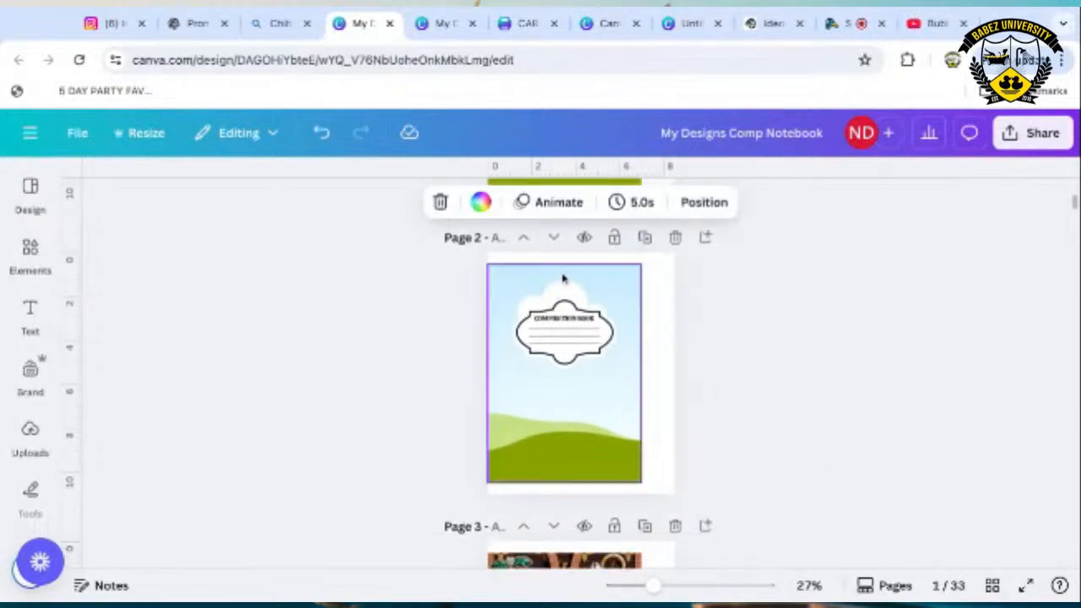
Paste the copied scrapbook image onto page 2 and place it in the cover frame behind the Composition Book label.
right_click(651, 278)
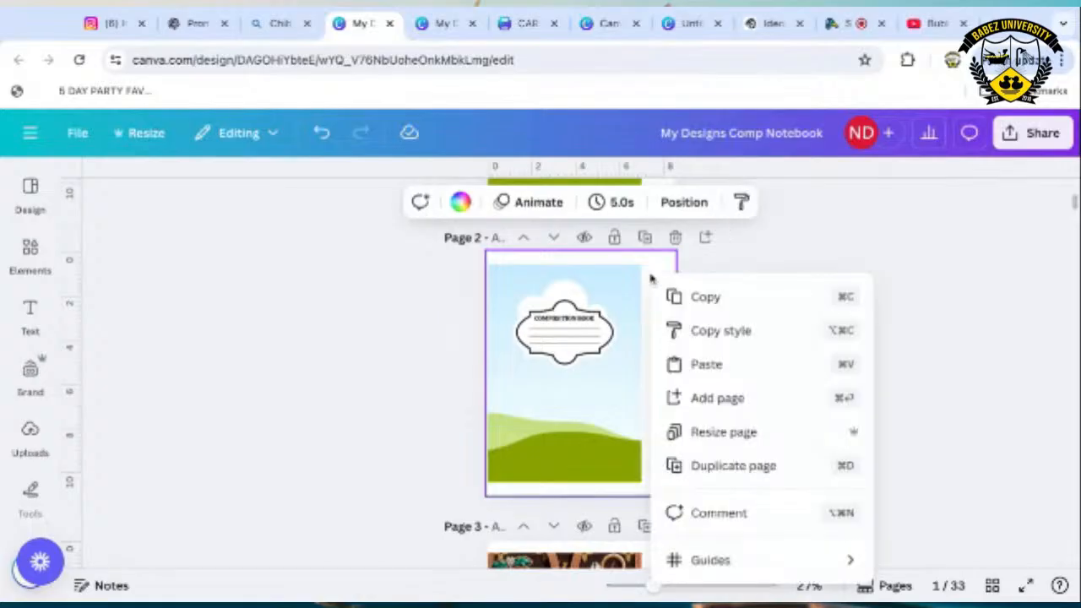
left_click(701, 364)
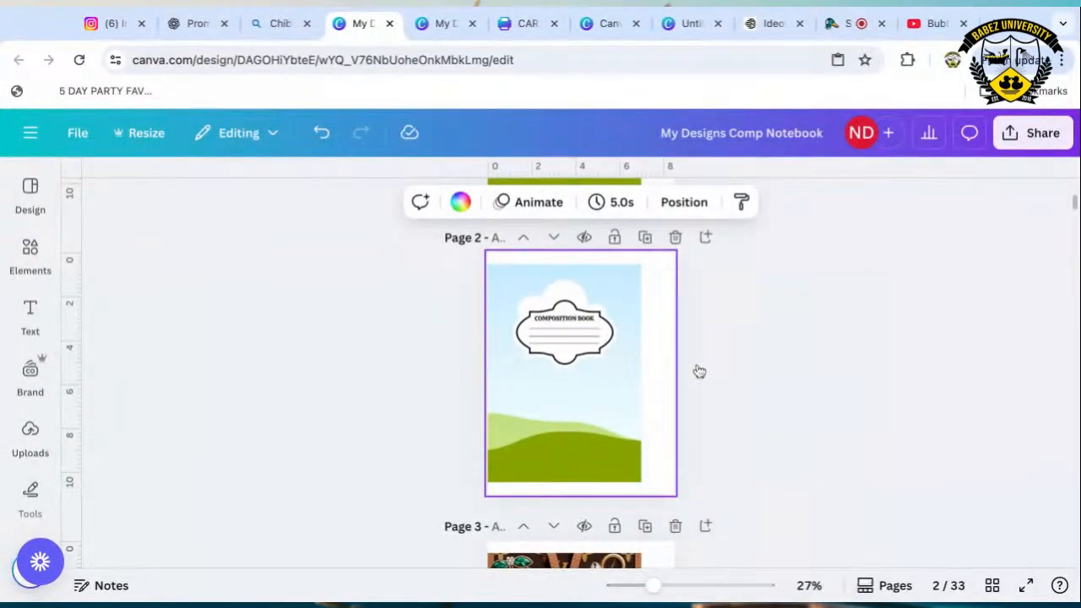
left_click_drag(657, 426, 606, 431)
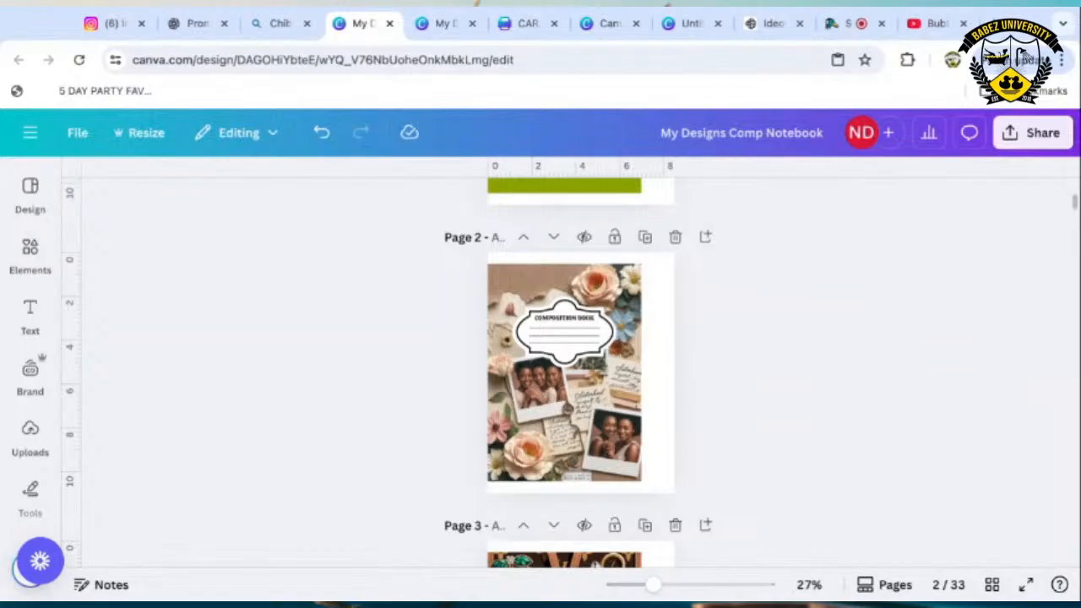
Examine the scrapbook cover on page 2 at 50% zoom.
left_click_drag(656, 583, 675, 584)
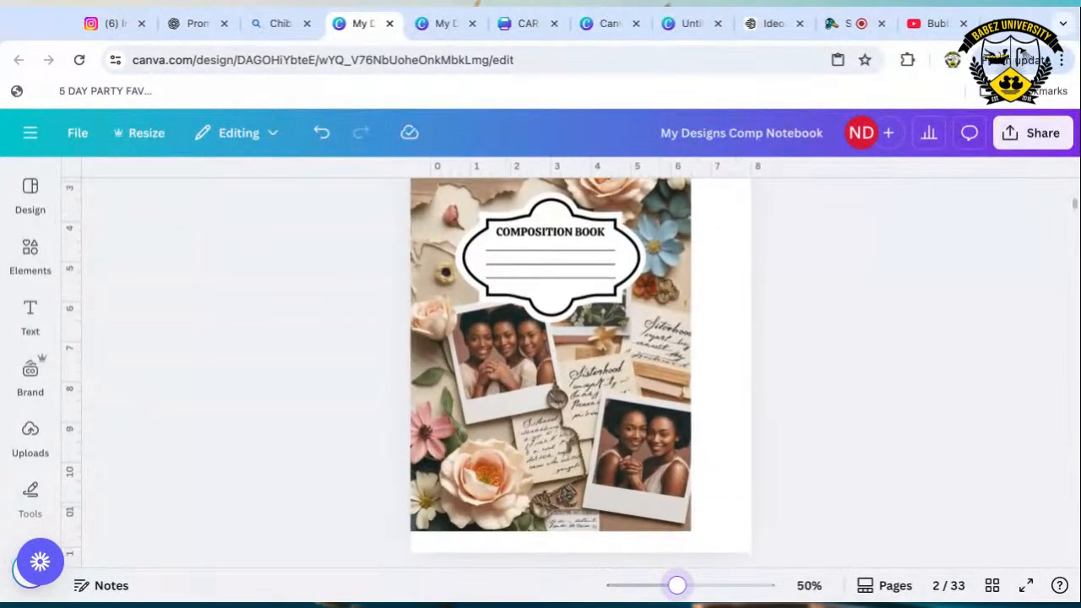
scroll(891, 482, "up", 1)
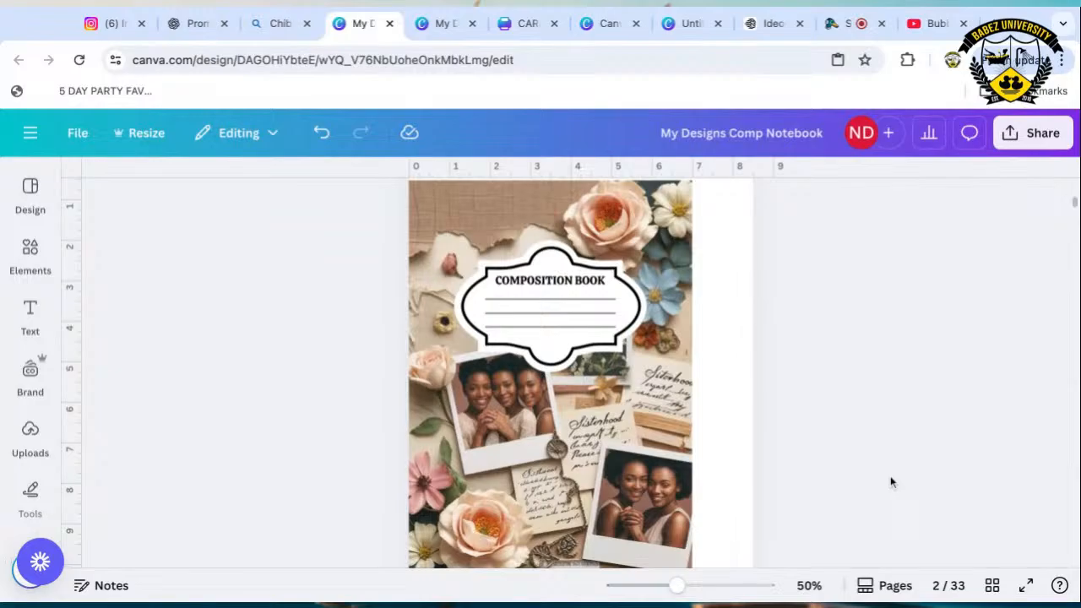
scroll(890, 479, "down", 1)
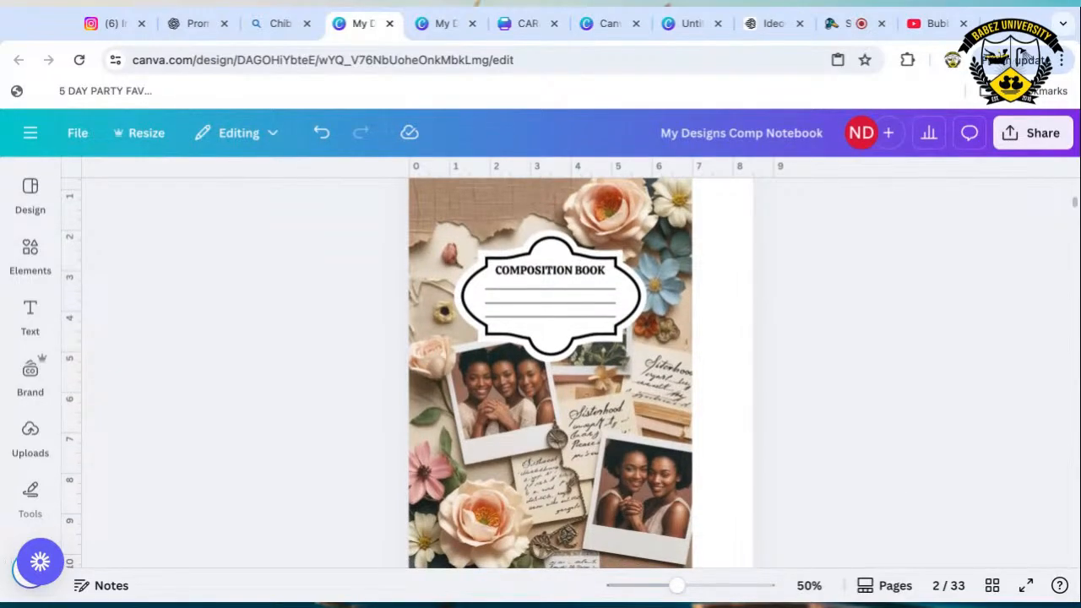
scroll(550, 371, "down", 1)
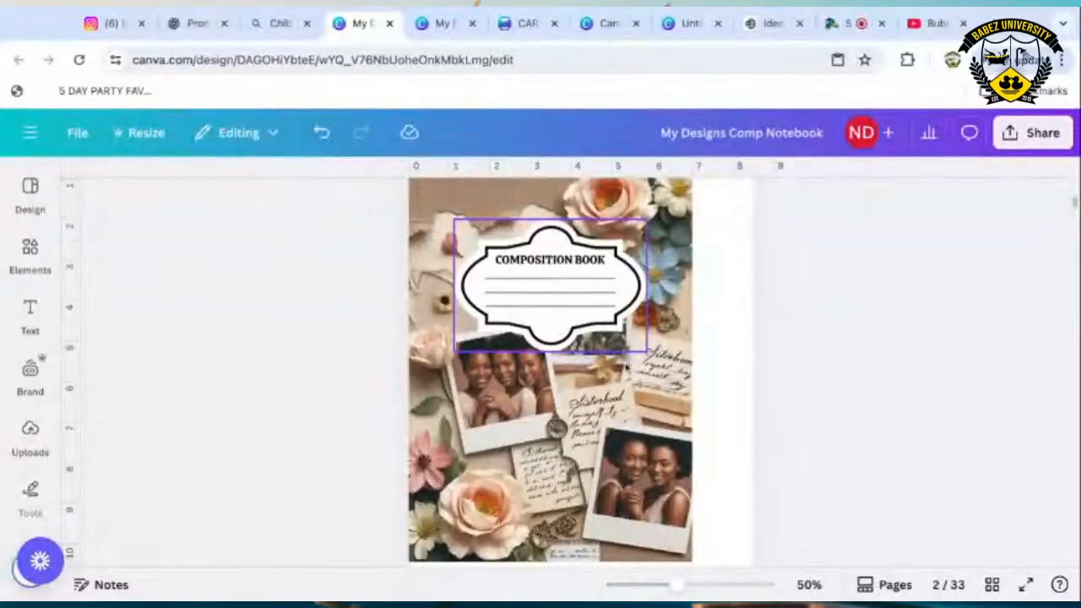
Move the Composition Book label up toward the cover's left edge to uncover the middle photo, and undo the move.
left_click_drag(593, 286, 540, 242)
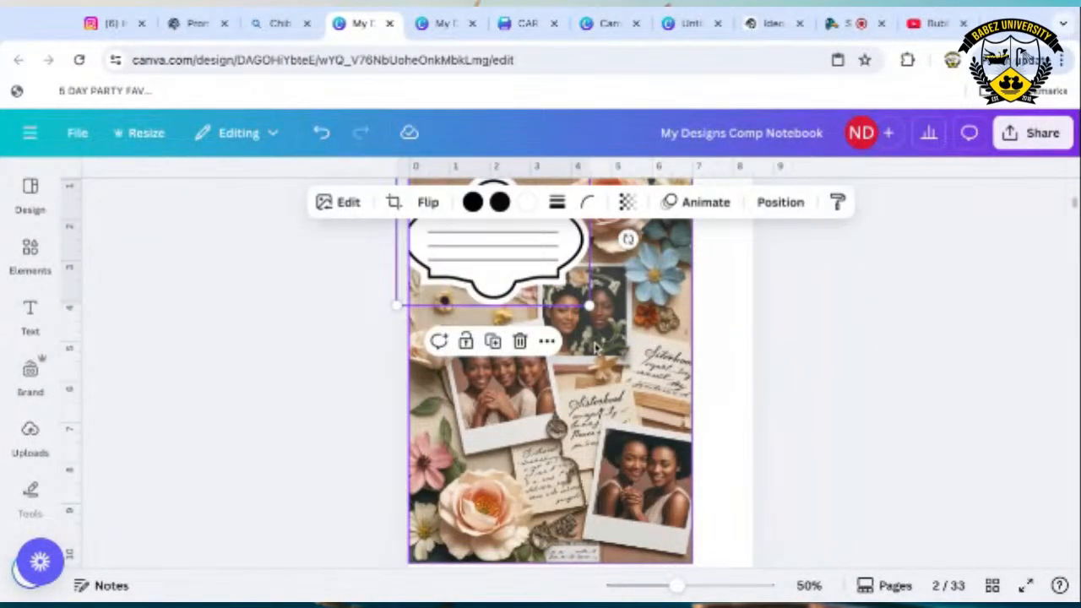
key("ctrl+z")
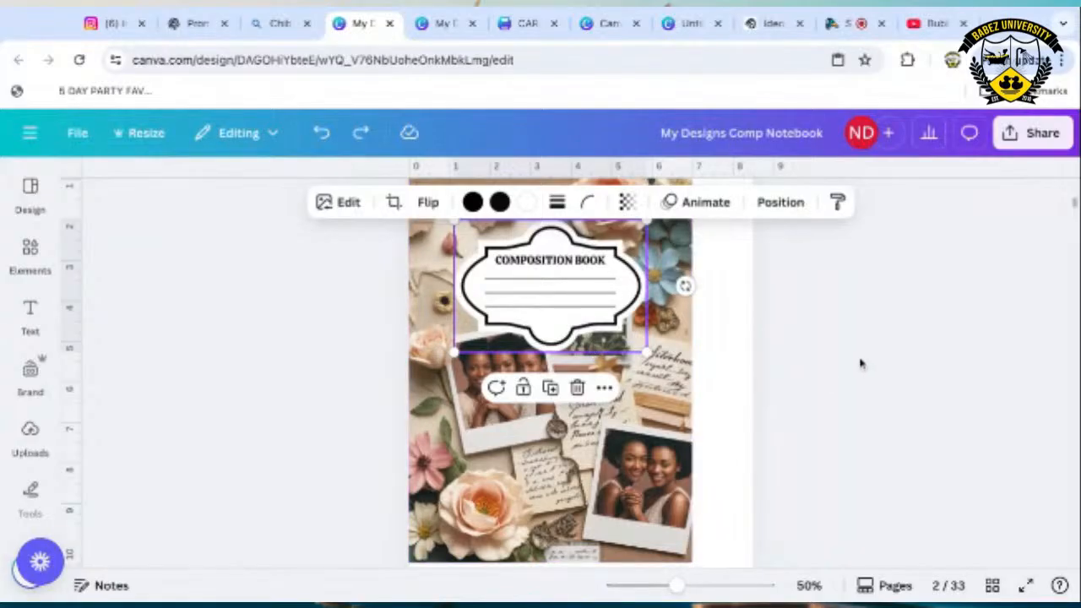
scroll(861, 363, "up", 3)
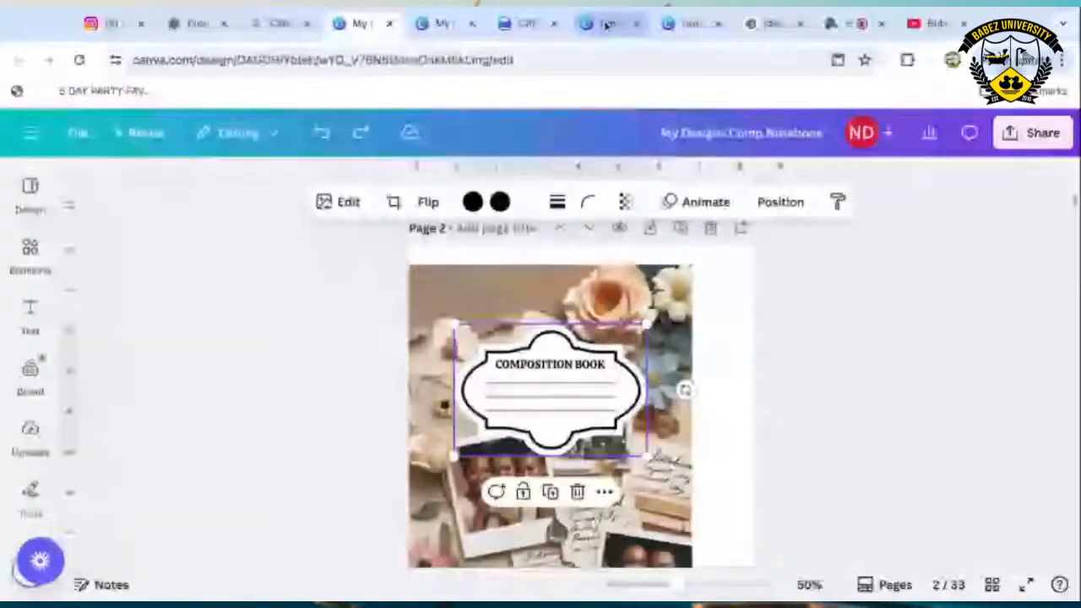
Return to the Canva AI images and view the scrapbook variant with pink roses and a heart locket enlarged.
left_click(606, 24)
scroll(510, 426, "down", 6)
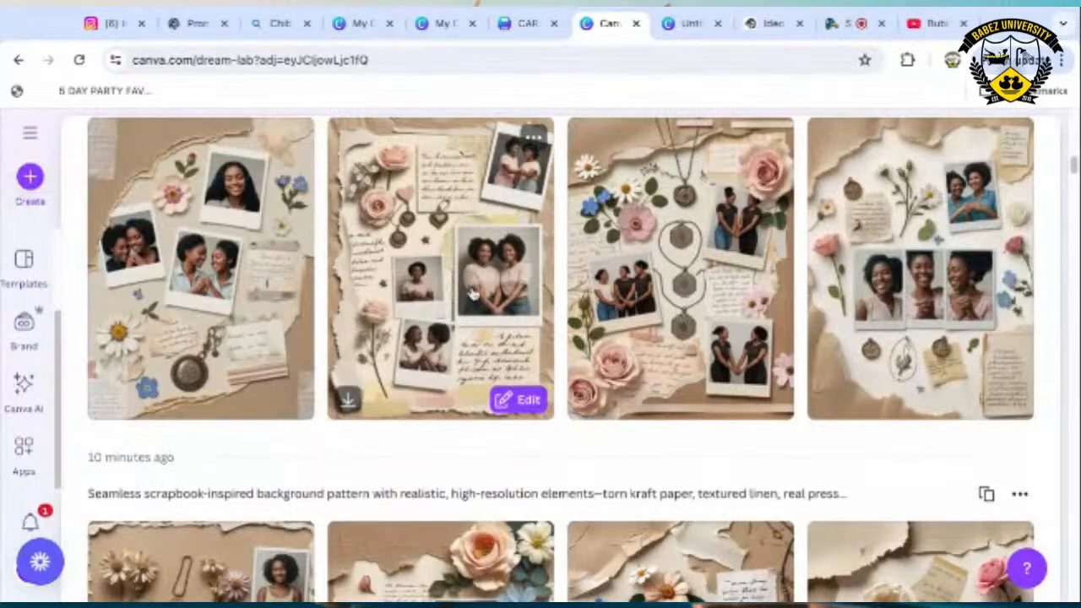
left_click(466, 290)
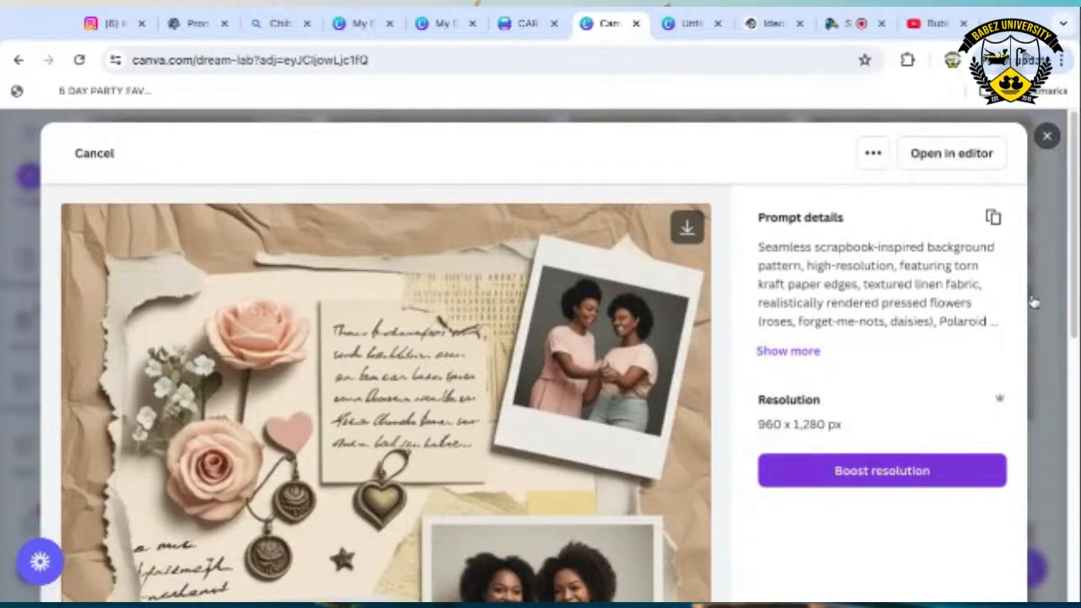
left_click(1047, 137)
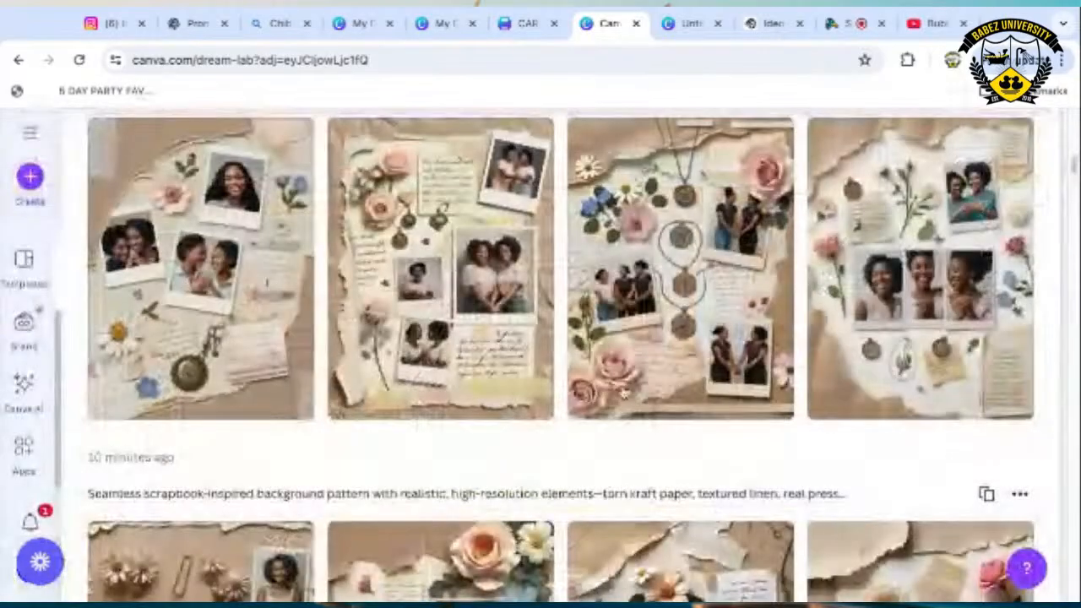
Look over the boosted scrapbook image in the Canva AI results and compare it with the notebook cover on page 2.
scroll(632, 379, "up", 5)
scroll(504, 374, "down", 6)
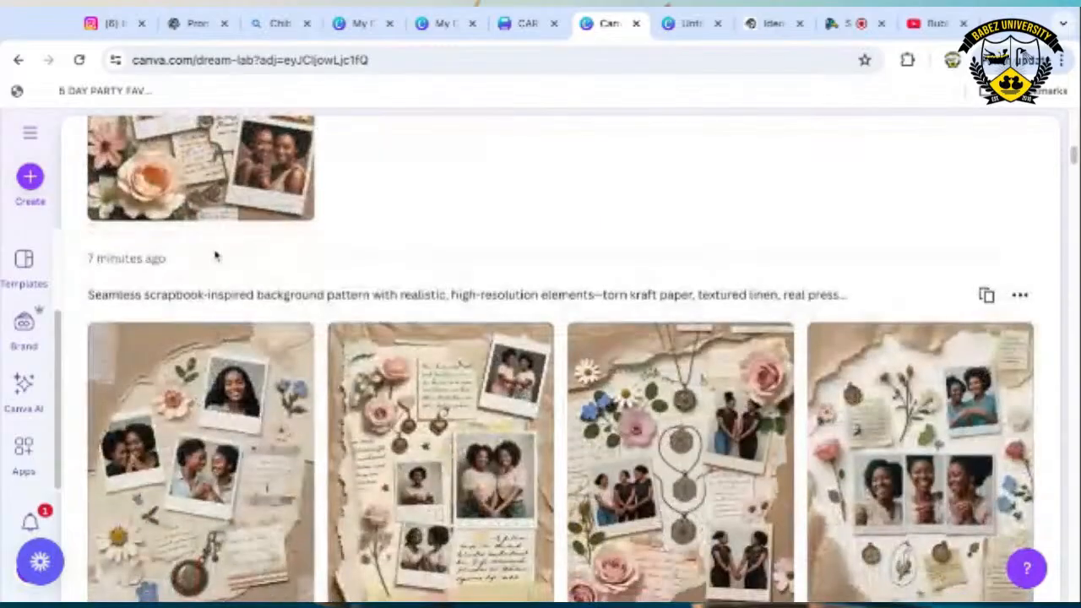
scroll(211, 331, "up", 1)
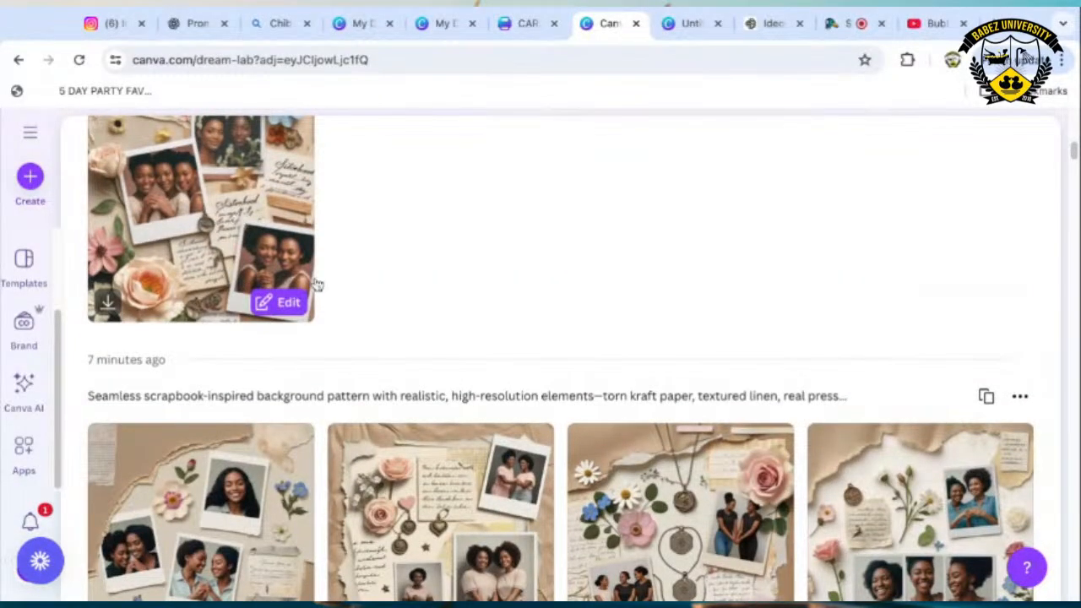
scroll(391, 304, "up", 1)
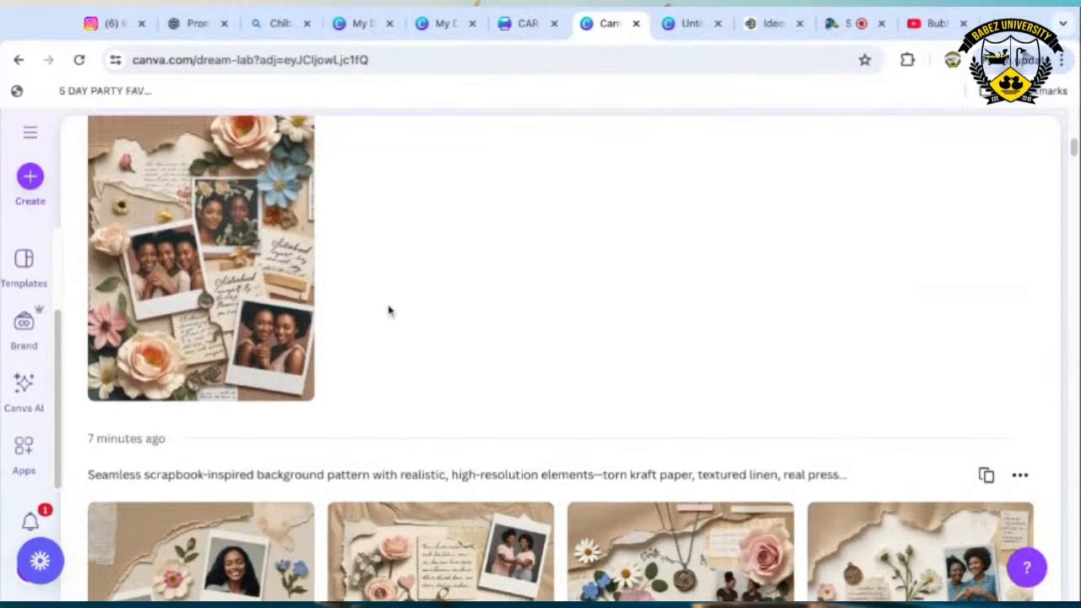
scroll(391, 310, "up", 1)
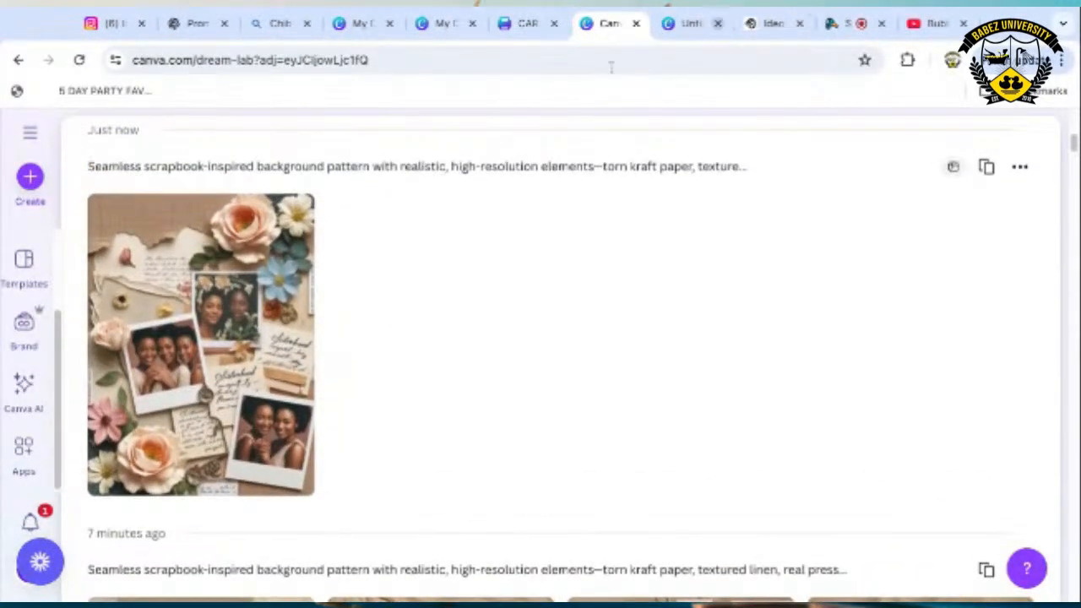
left_click(358, 25)
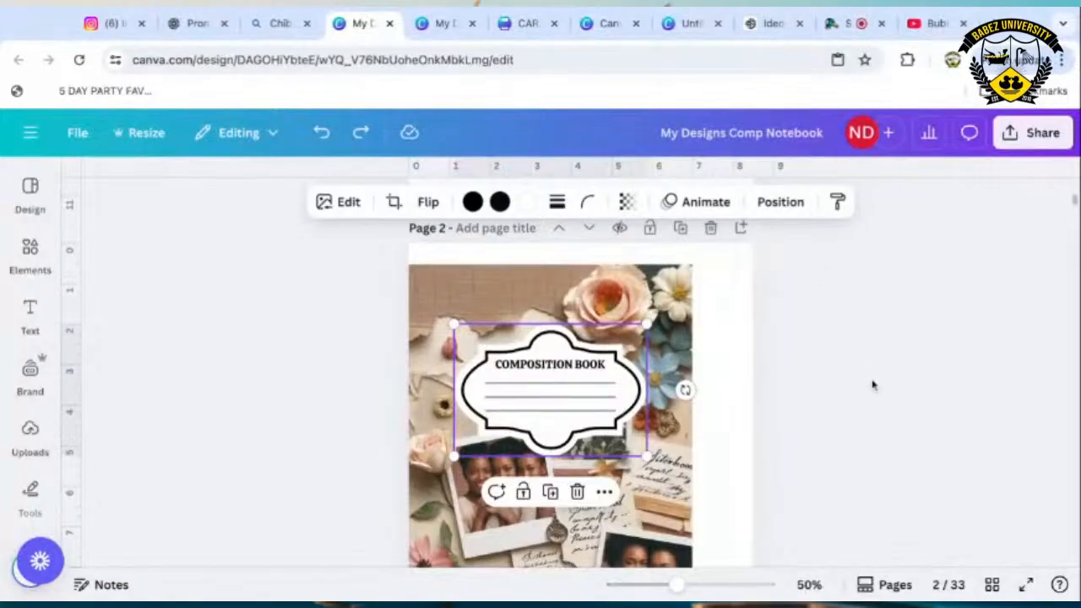
scroll(873, 385, "down", 3)
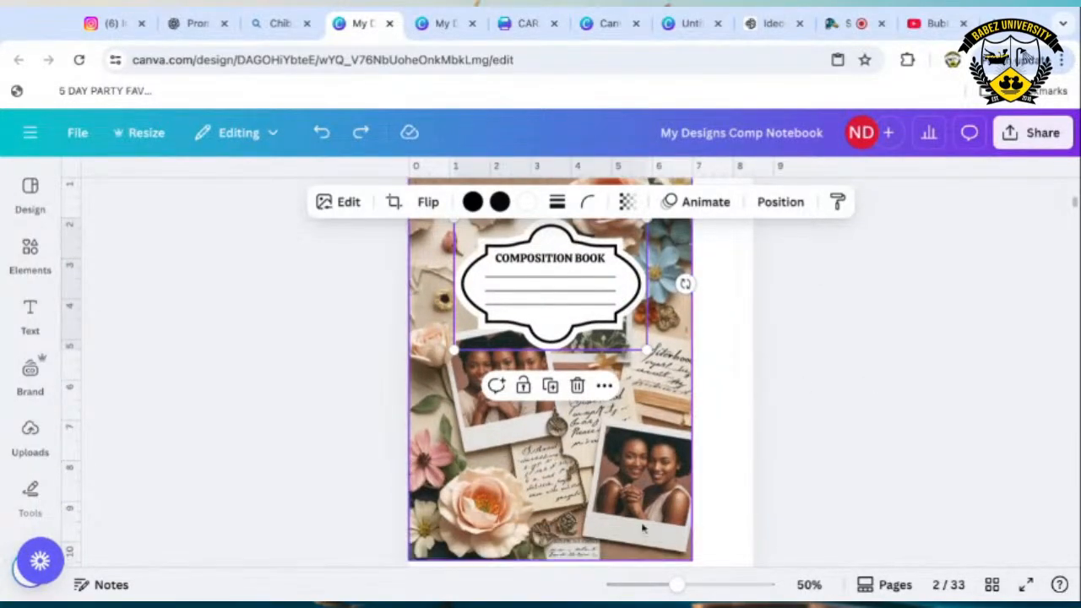
Remove the scrapbook image from the notebook cover on page 2 while keeping the empty cover frame behind the Composition Book label.
right_click(631, 499)
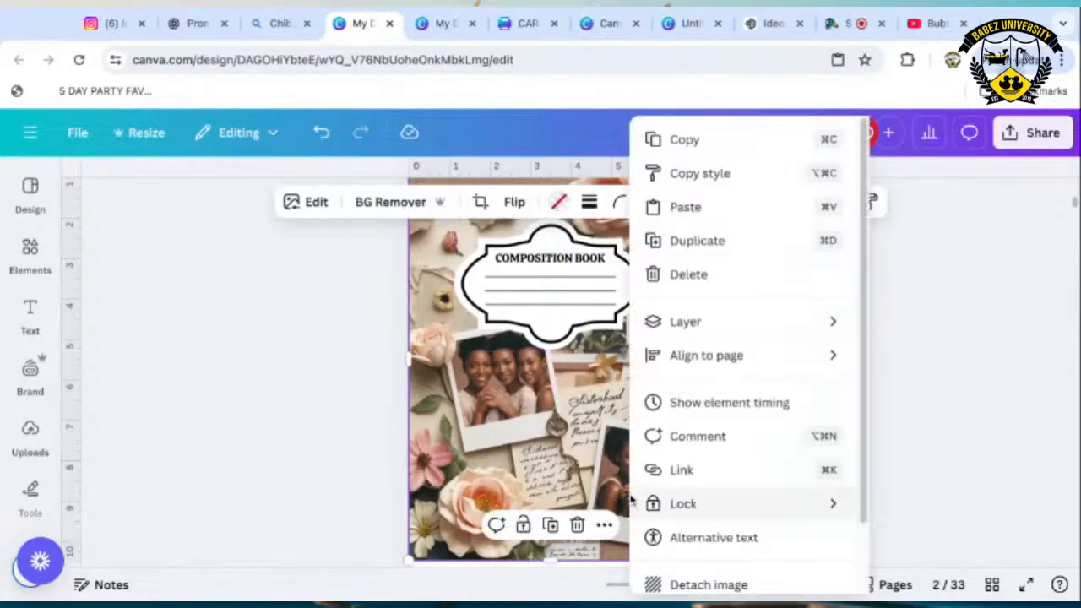
left_click(713, 278)
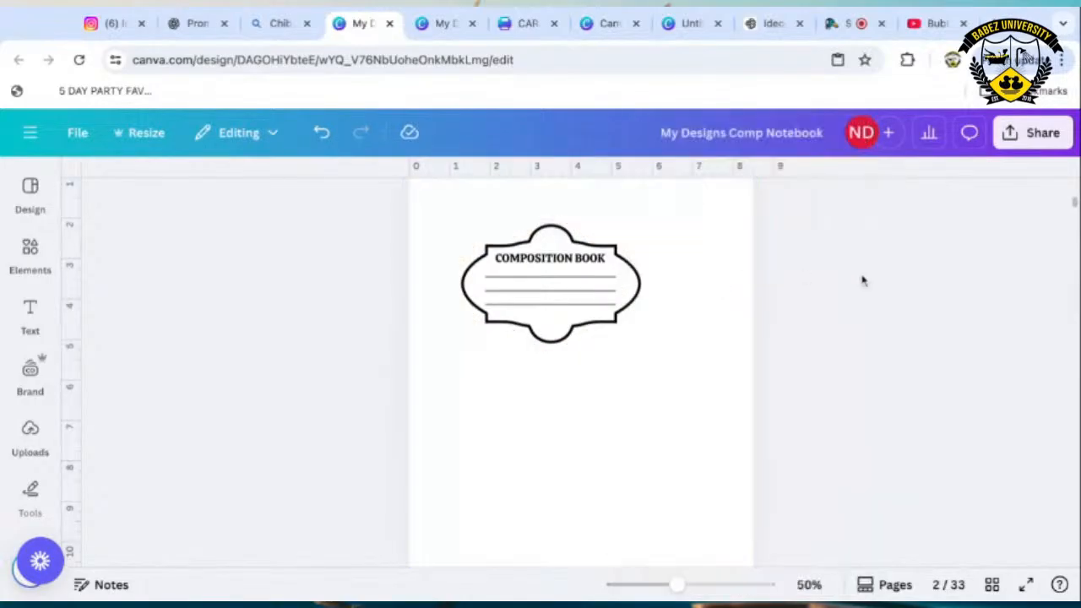
key("ctrl+z")
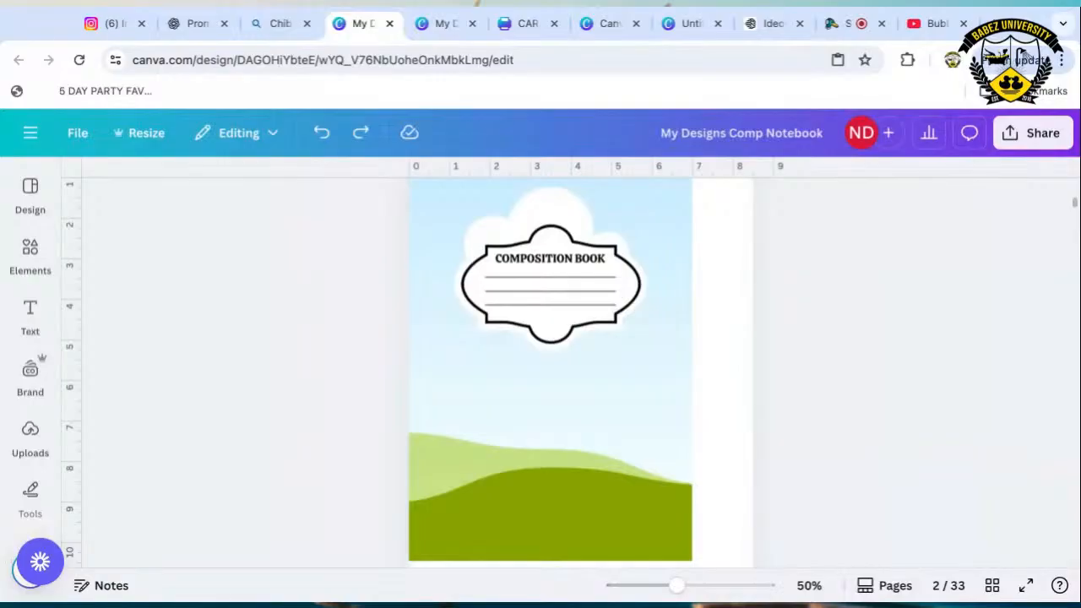
scroll(919, 382, "up", 4)
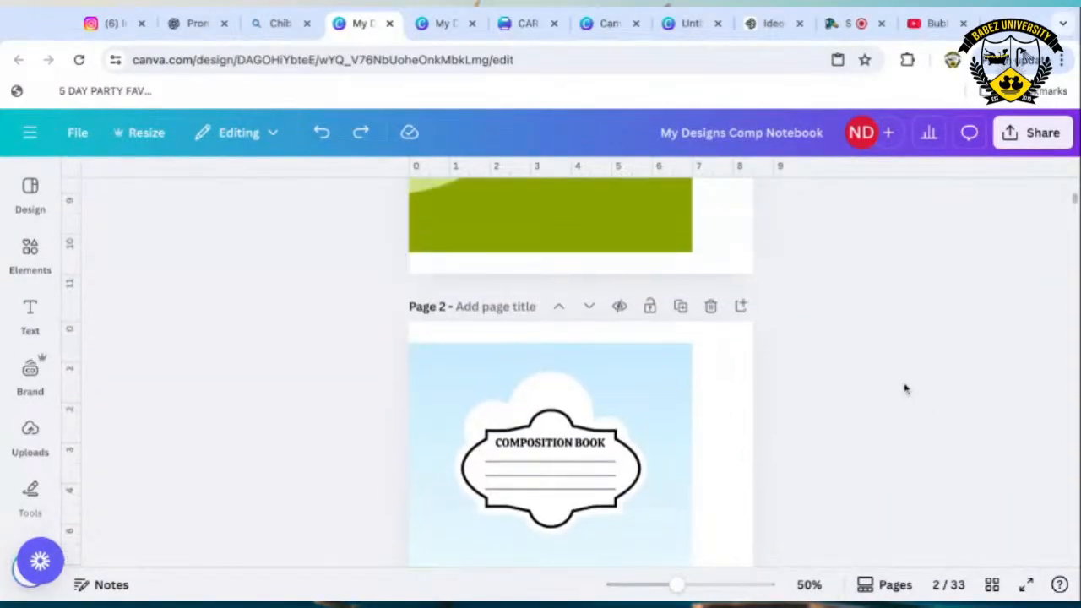
Switch to the untitled 1920 × 2560 px design and open Magic Grab for its scrapbook image.
left_click(692, 24)
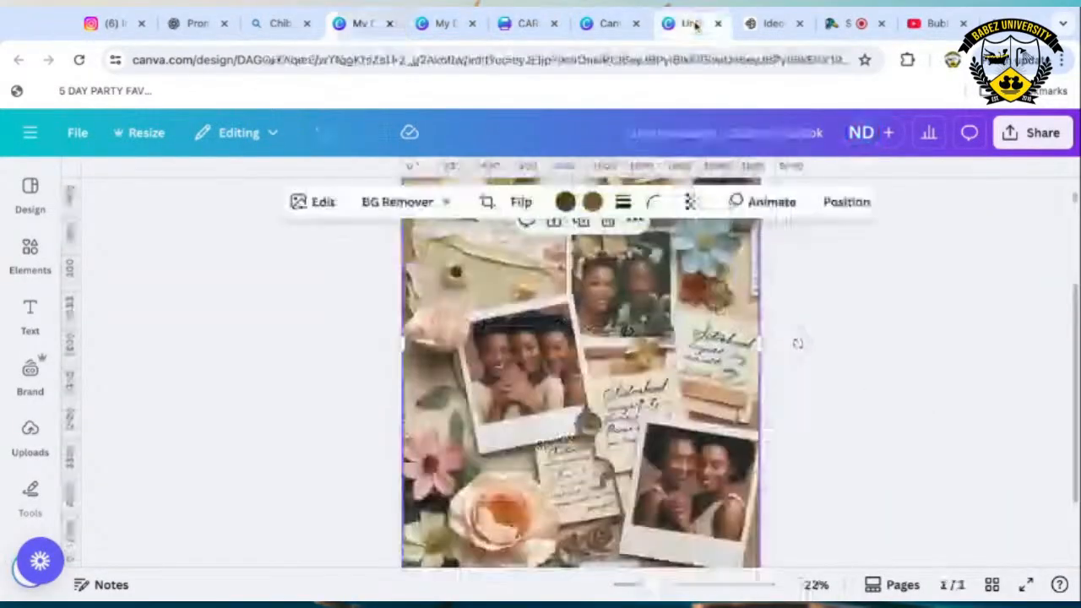
left_click(885, 420)
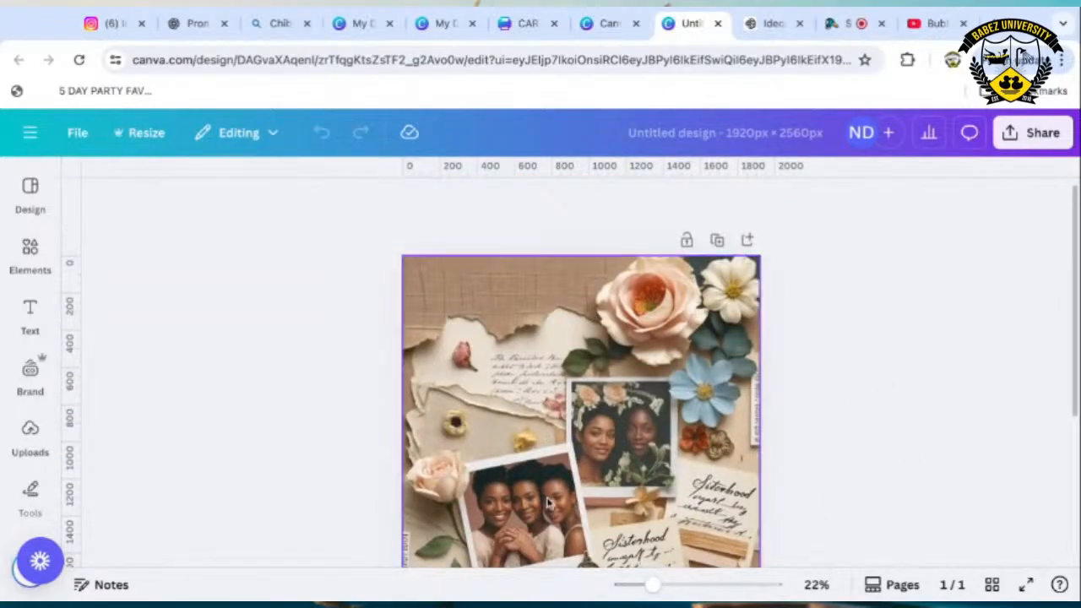
left_click(604, 419)
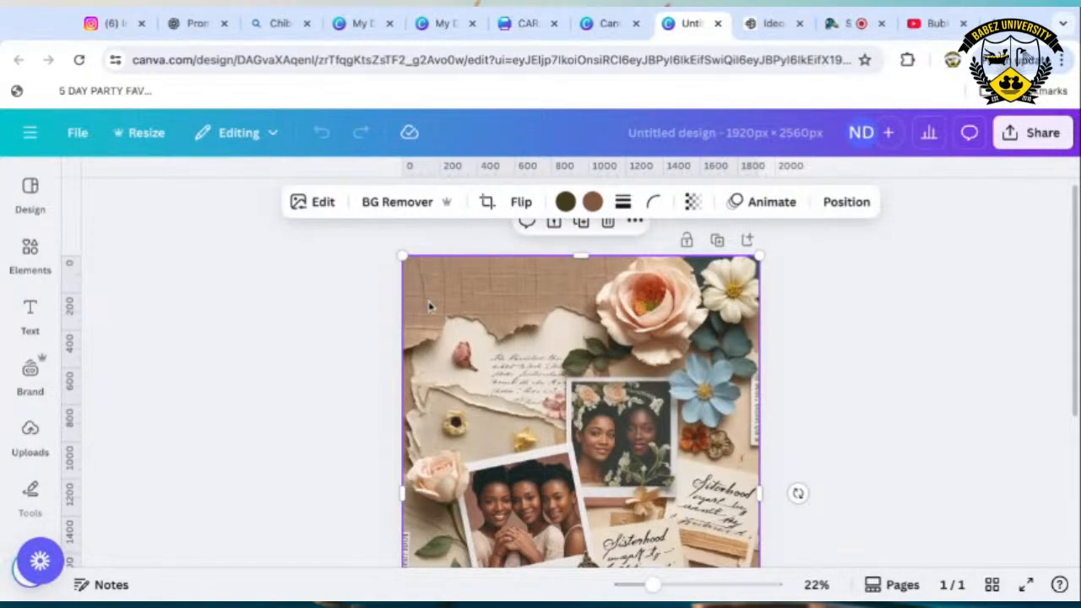
left_click(320, 204)
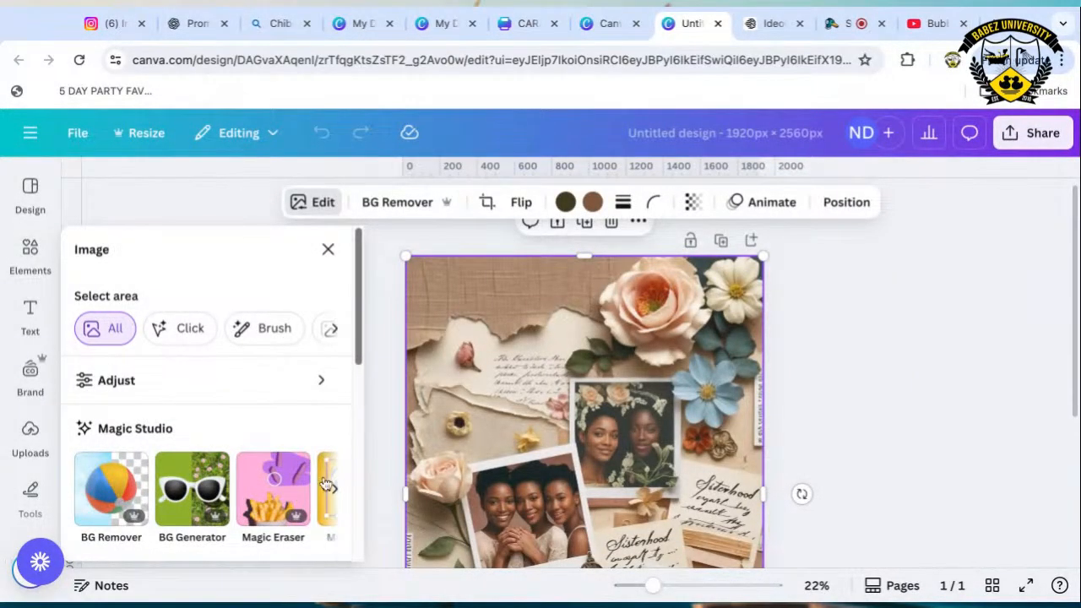
left_click(332, 487)
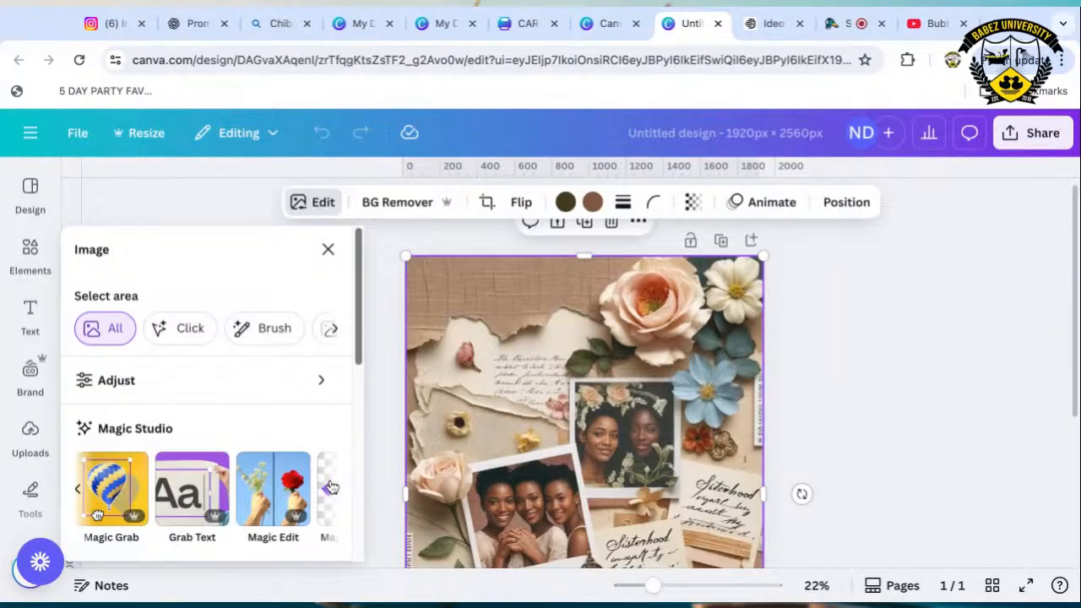
left_click(207, 488)
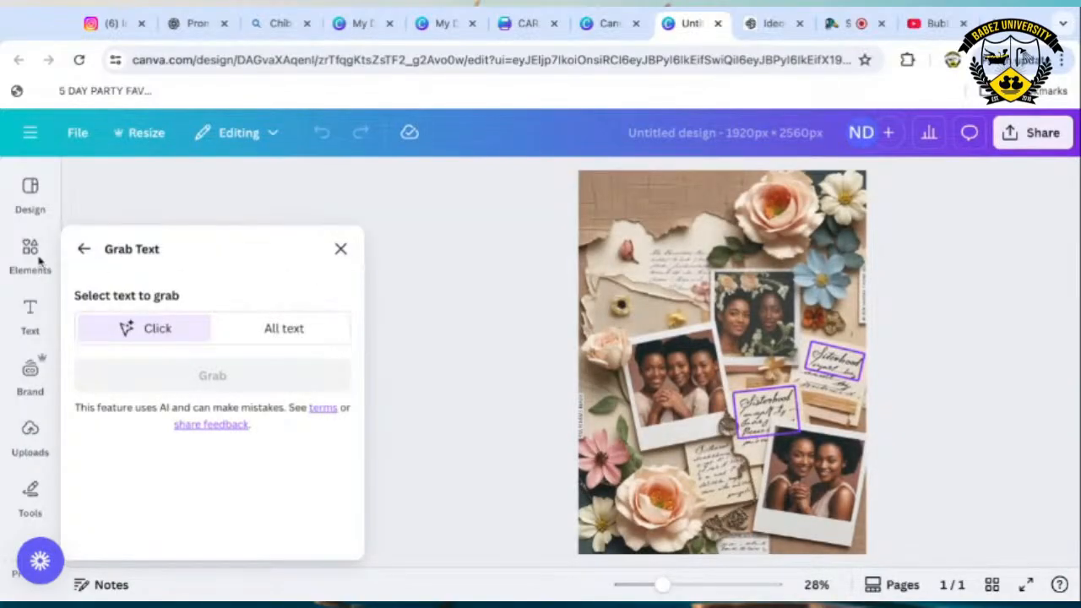
left_click(84, 249)
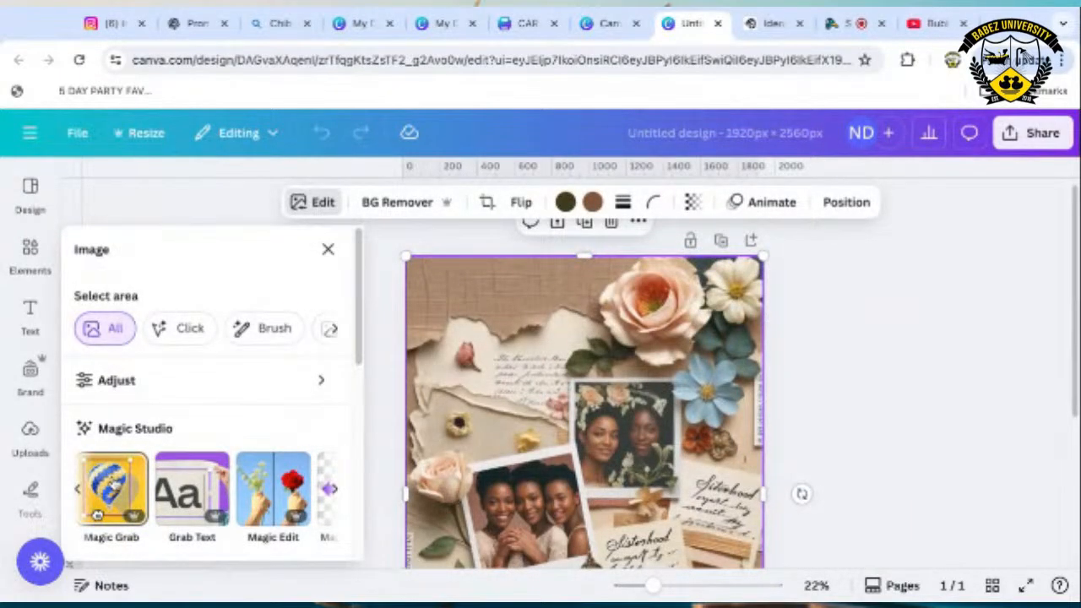
left_click(97, 514)
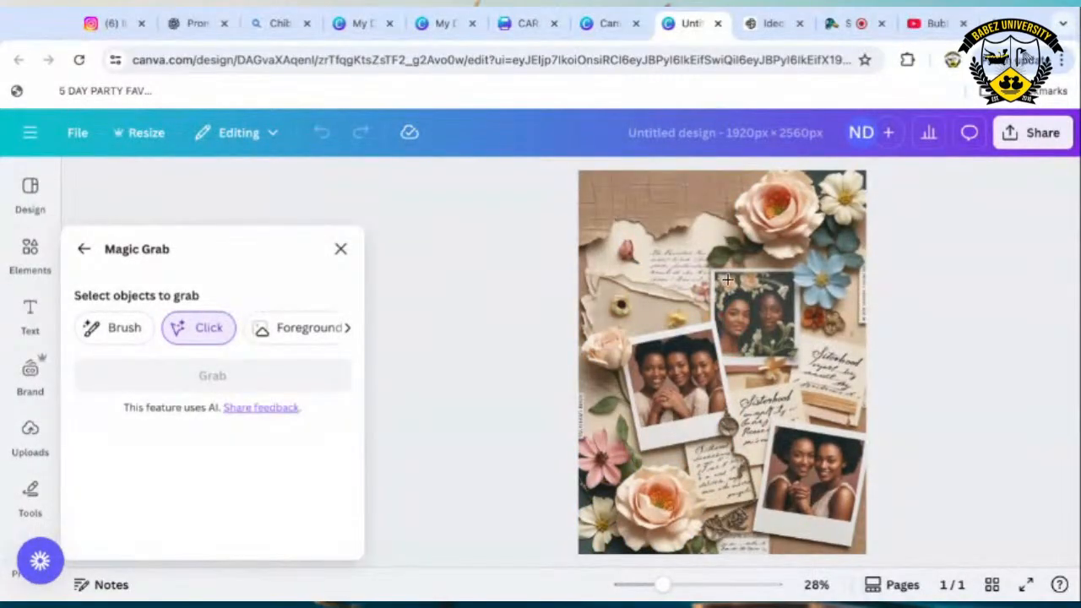
Brush over the photo of two women with floral crowns at brush size 21 with Auto-detect enabled, and grab it.
left_click(127, 331)
left_click_drag(163, 430, 123, 430)
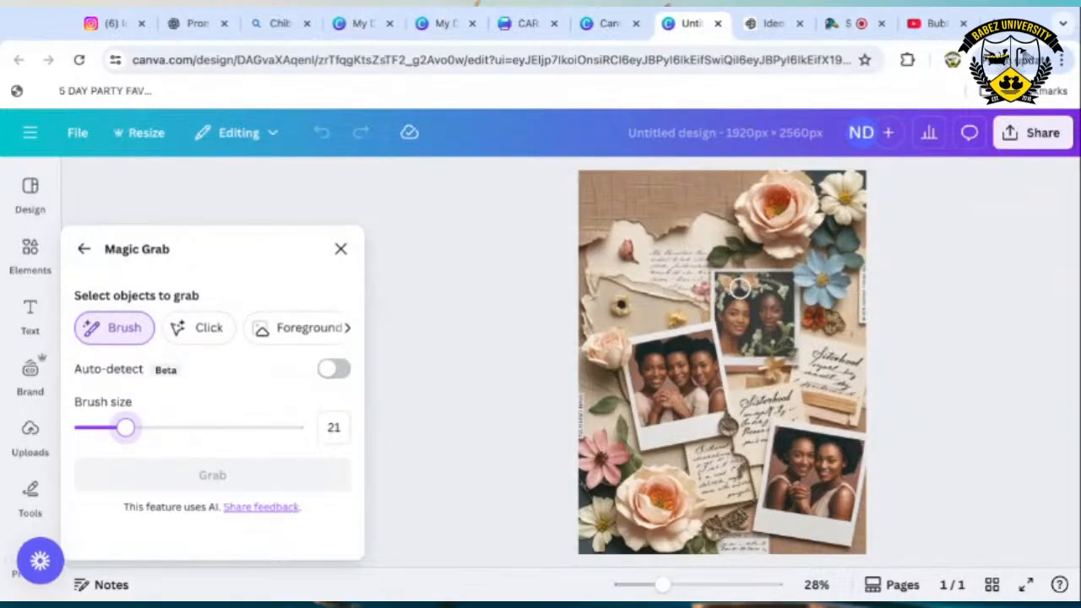
mouse_move(720, 326)
left_mouse_down()
mouse_move(716, 280)
mouse_move(789, 280)
mouse_move(777, 274)
mouse_move(758, 282)
mouse_move(774, 300)
mouse_move(779, 286)
mouse_move(786, 308)
mouse_move(791, 291)
mouse_move(787, 345)
mouse_move(722, 346)
mouse_move(776, 357)
mouse_move(718, 342)
mouse_move(726, 264)
mouse_move(749, 357)
mouse_move(750, 292)
mouse_move(775, 302)
mouse_move(750, 340)
mouse_move(764, 324)
left_mouse_up()
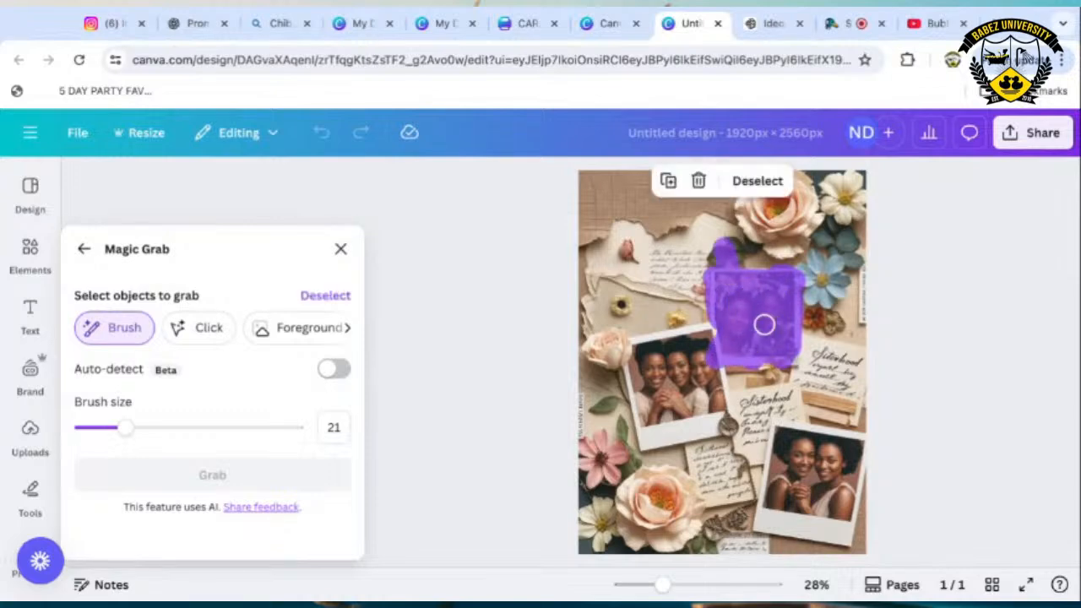
left_click(340, 370)
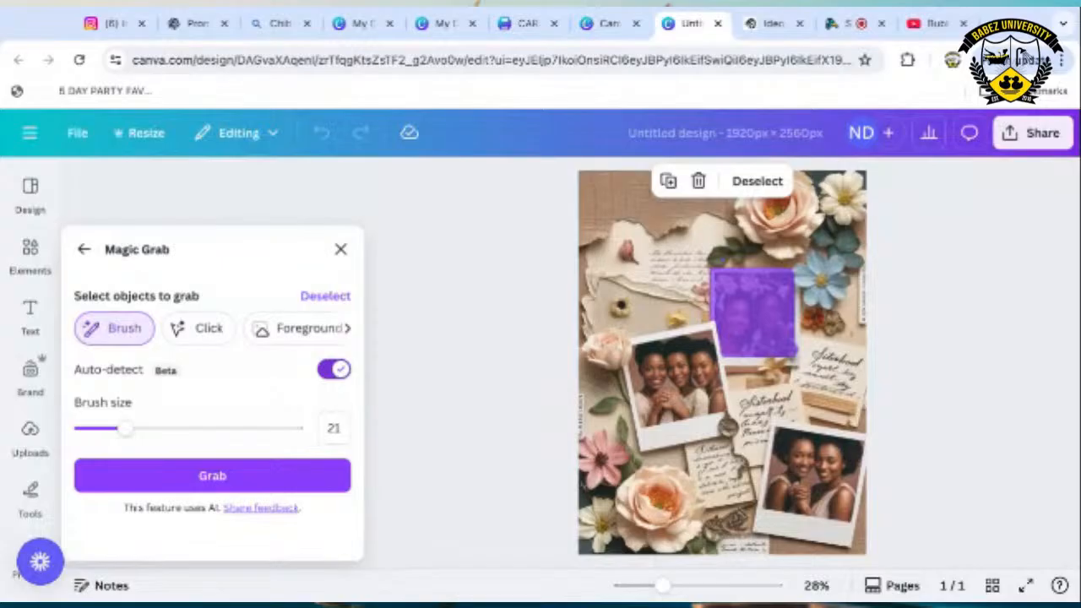
left_click(239, 477)
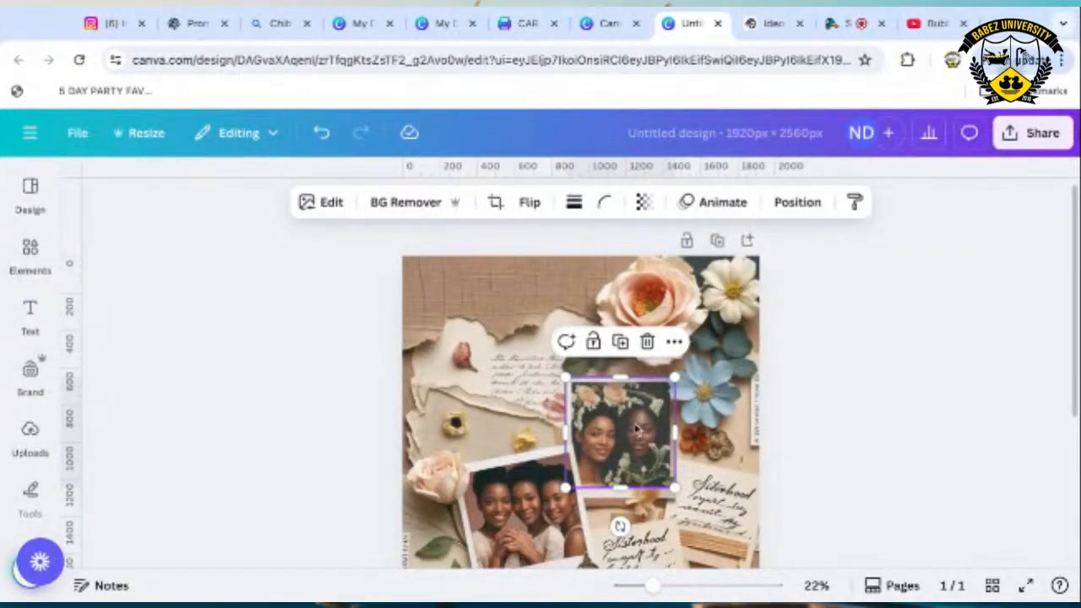
Move the grabbed photo to the scrapbook page's upper-left area and rotate it about 9° clockwise.
left_click_drag(637, 431, 491, 332)
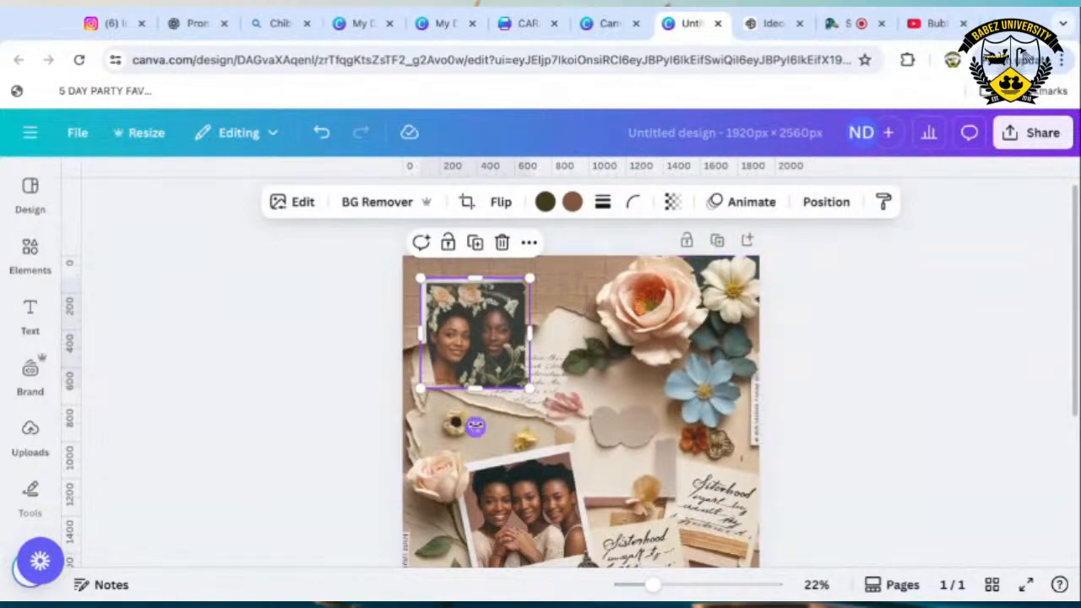
mouse_move(476, 426)
left_mouse_down()
mouse_move(505, 460)
mouse_move(494, 422)
mouse_move(458, 426)
left_mouse_up()
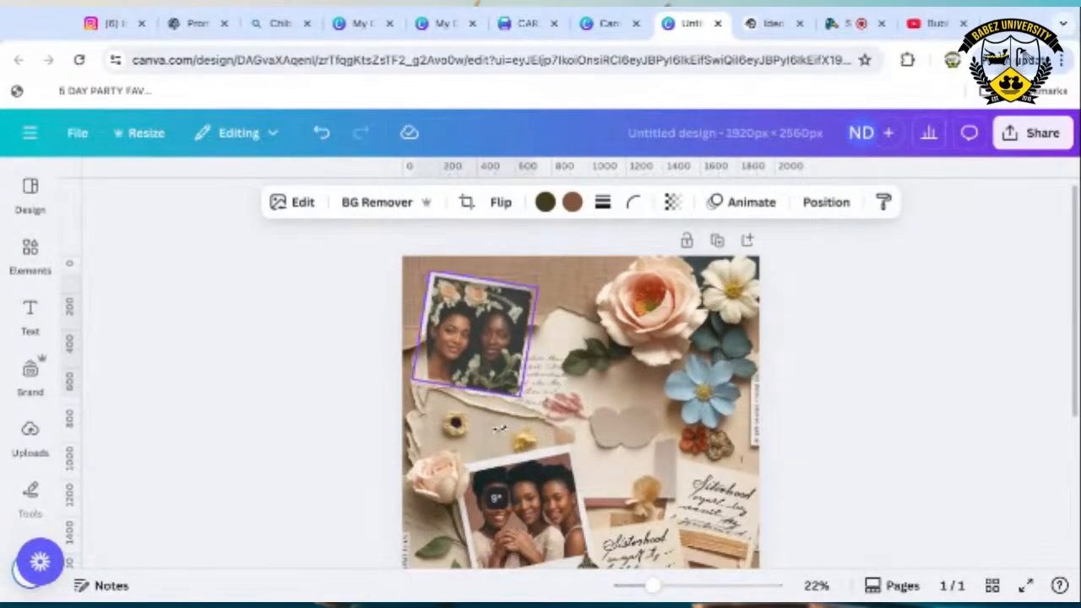
left_click_drag(474, 341, 493, 341)
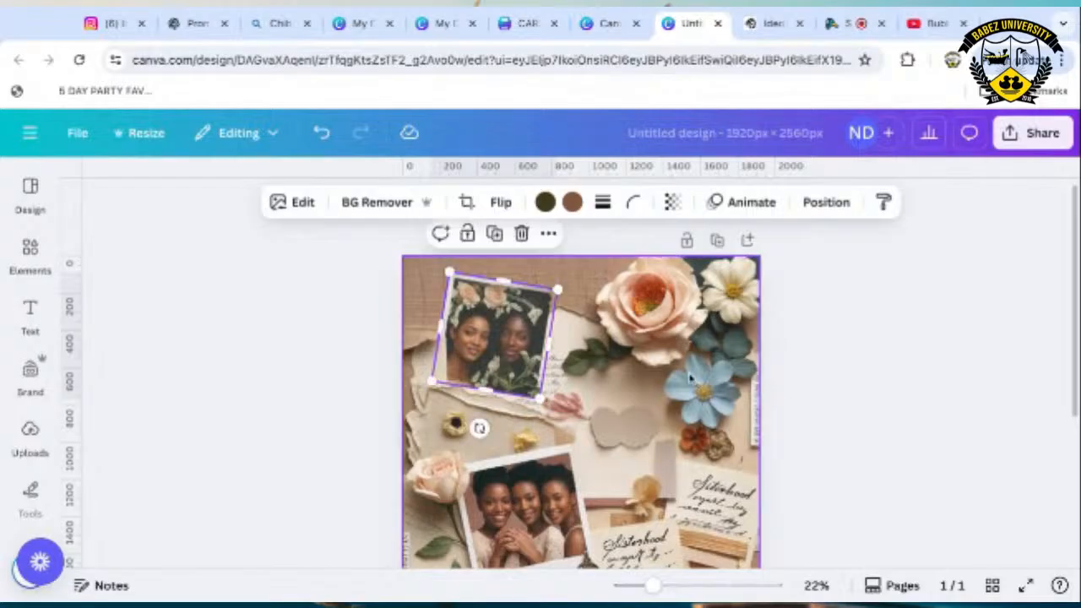
left_click(912, 334)
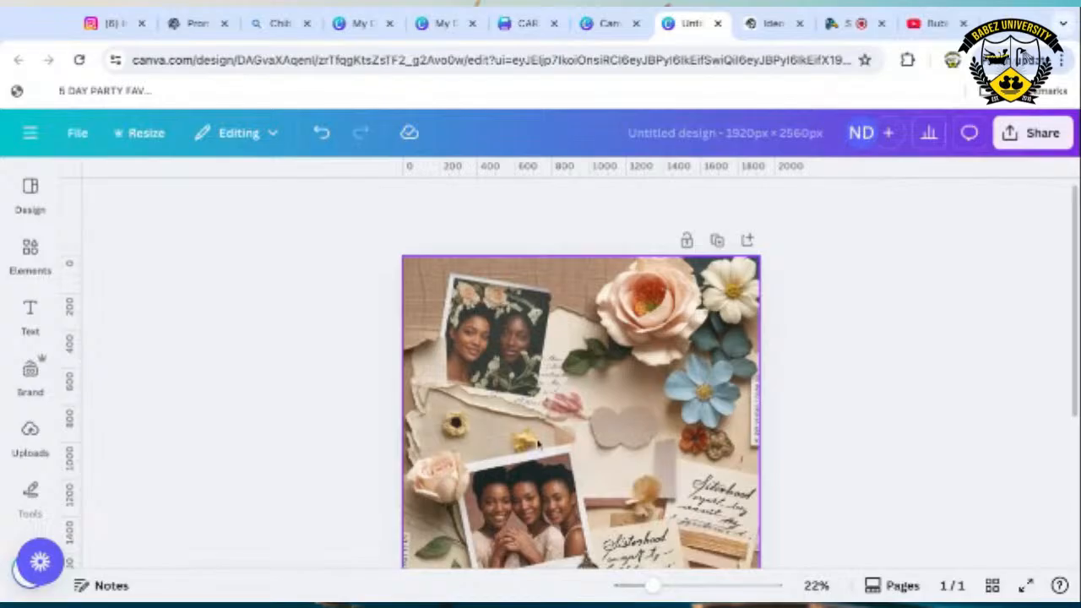
Grab the leftover grey cloud-like shape from the scrapbook background with Magic Grab's click selection.
left_click(418, 289)
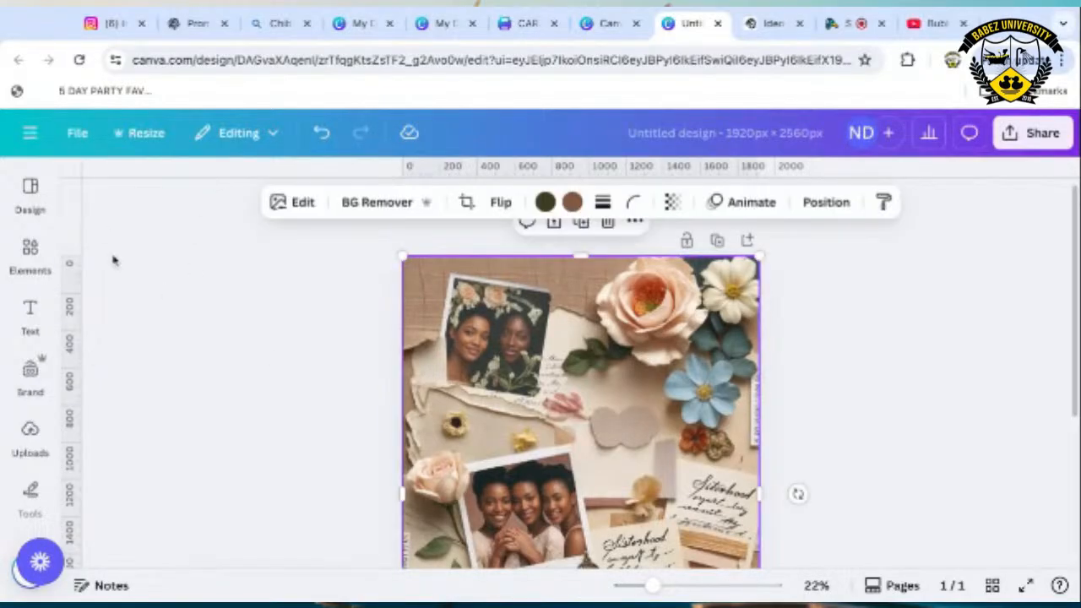
left_click(296, 207)
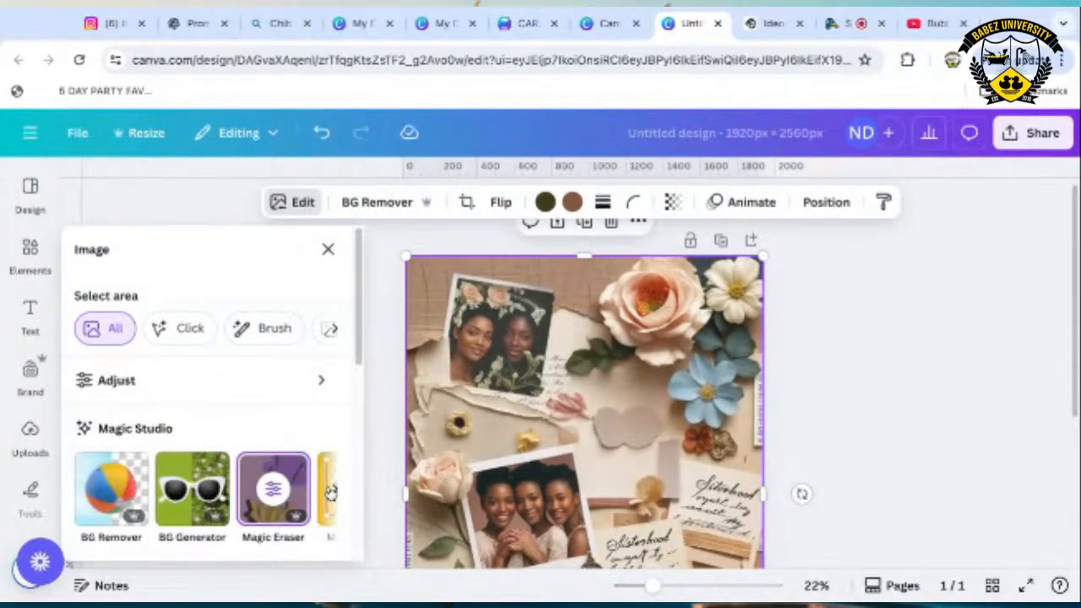
left_click(333, 492)
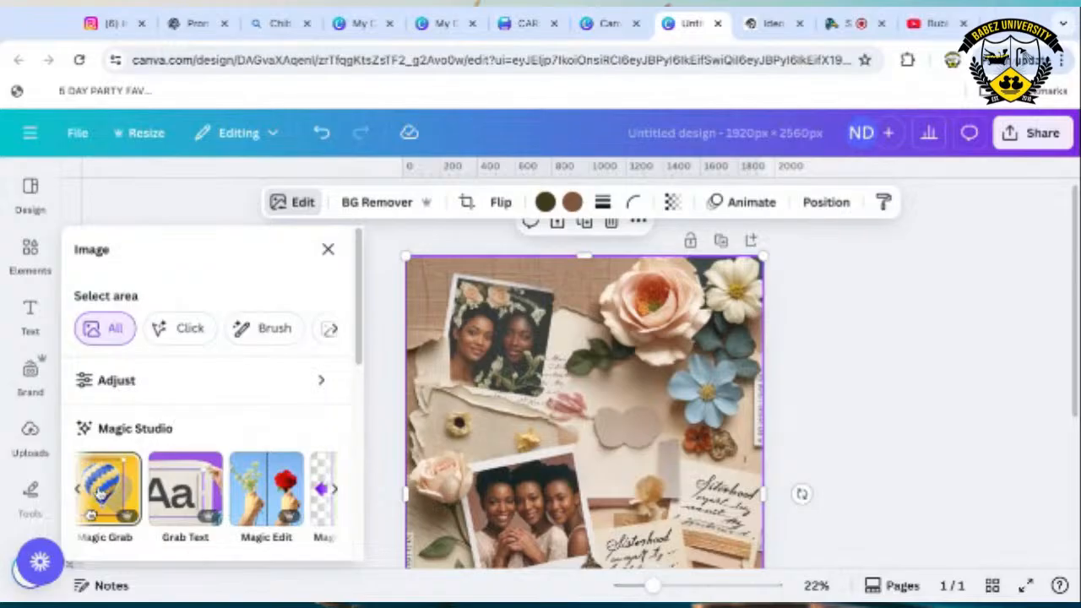
left_click(101, 492)
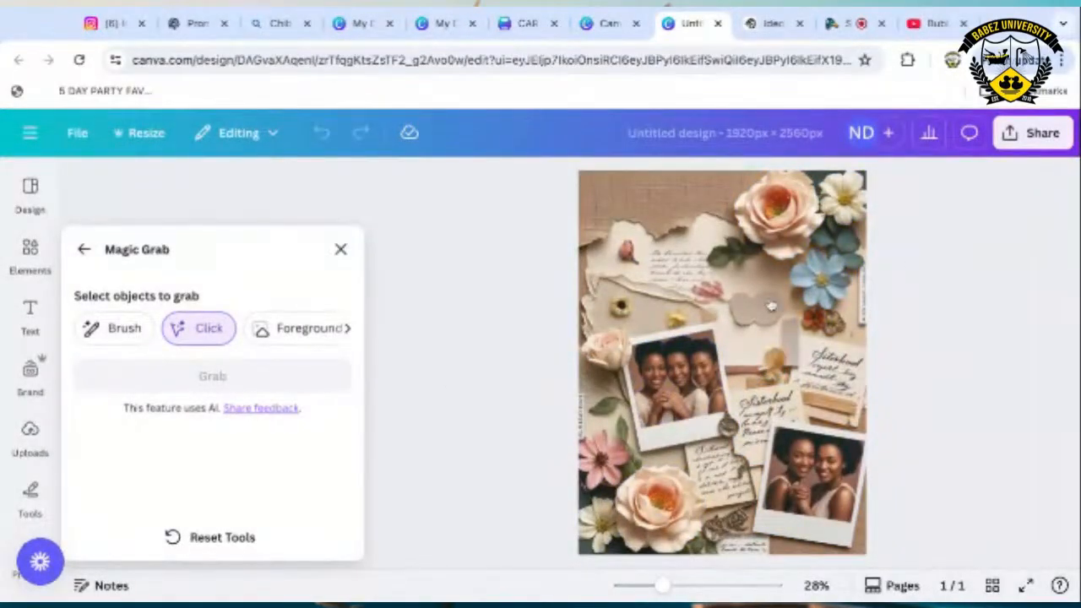
left_click(756, 312)
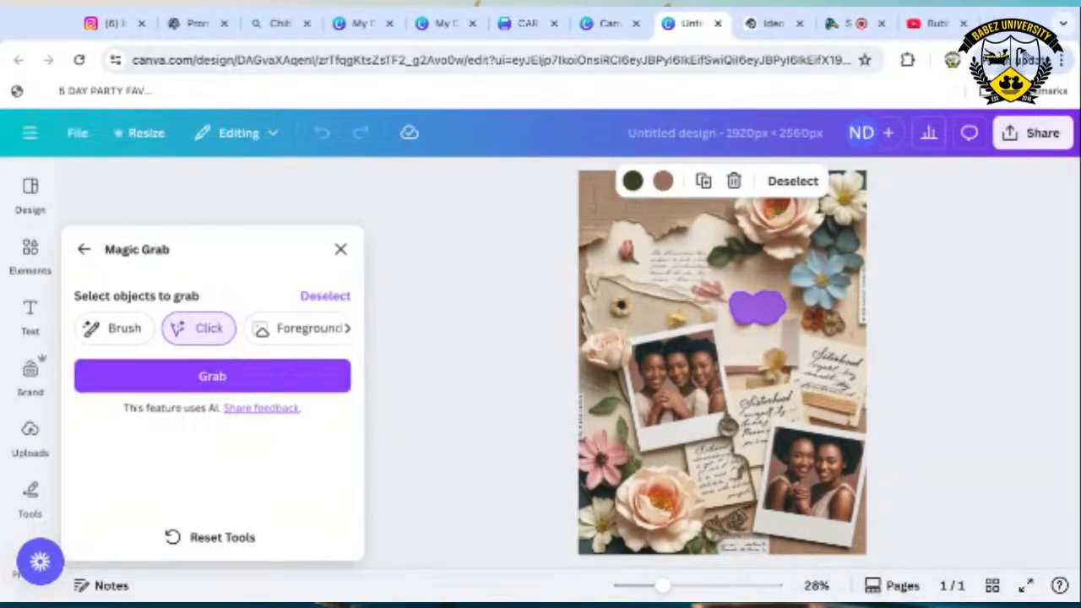
left_click(162, 382)
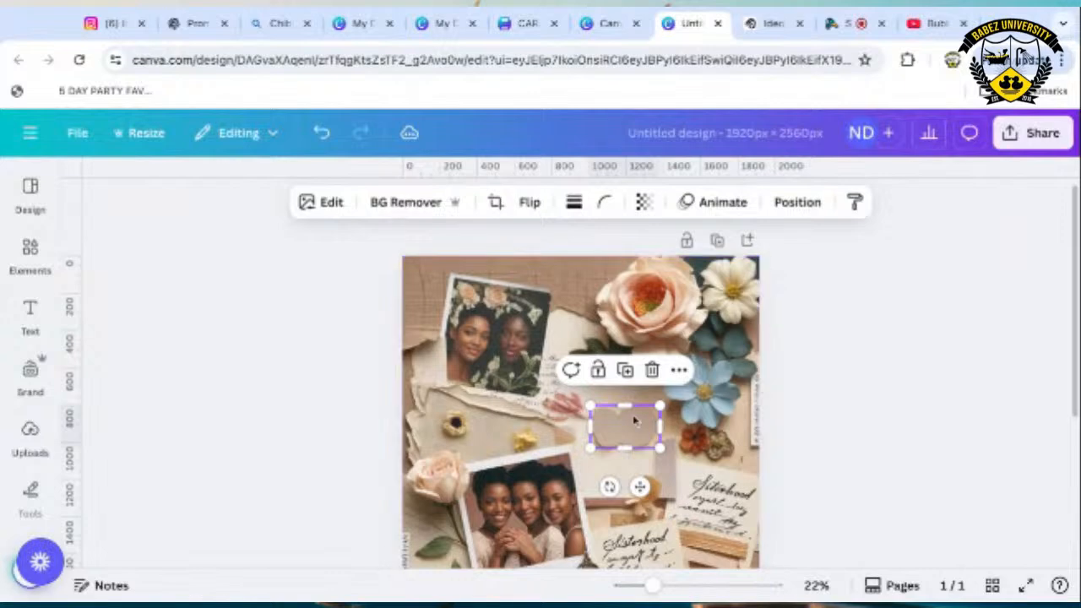
Move the grabbed grey shape to the page's left edge, beside the relocated photo of two women.
left_click_drag(638, 436, 434, 367)
left_click(270, 418)
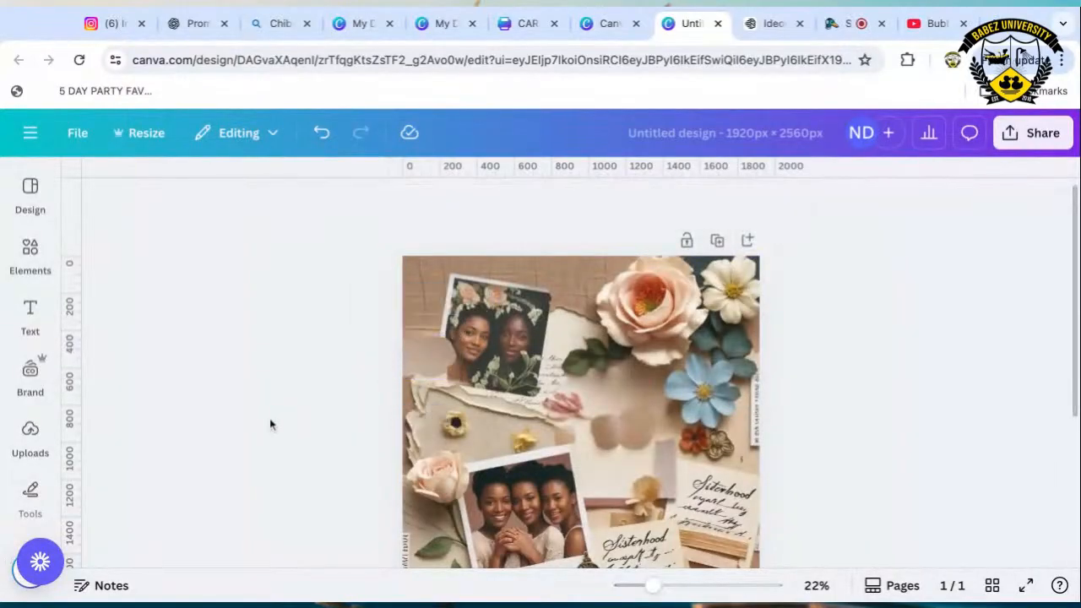
left_click(427, 359)
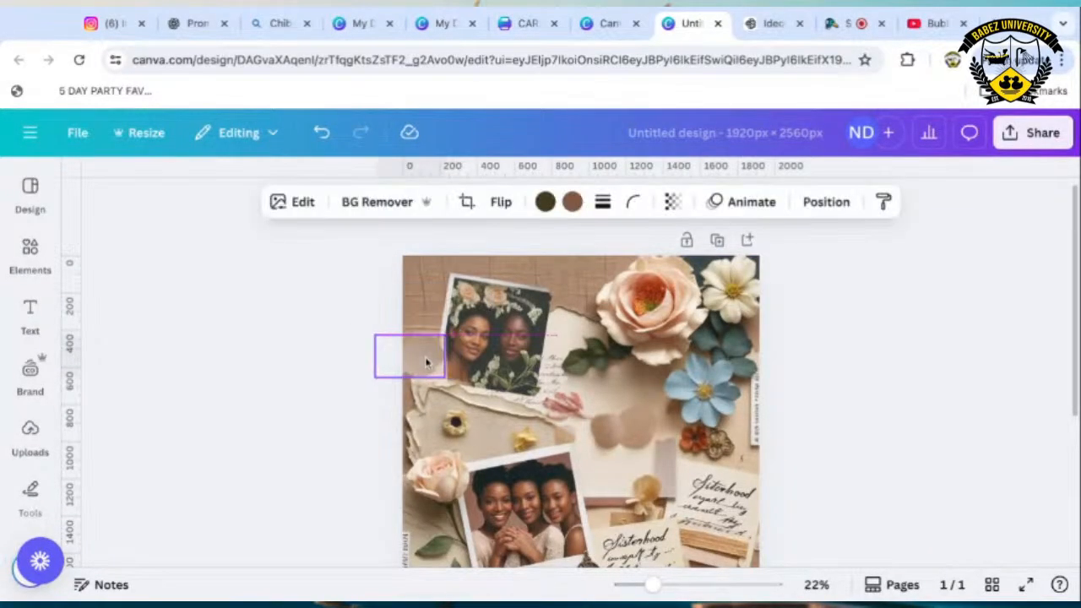
left_click_drag(426, 363, 429, 357)
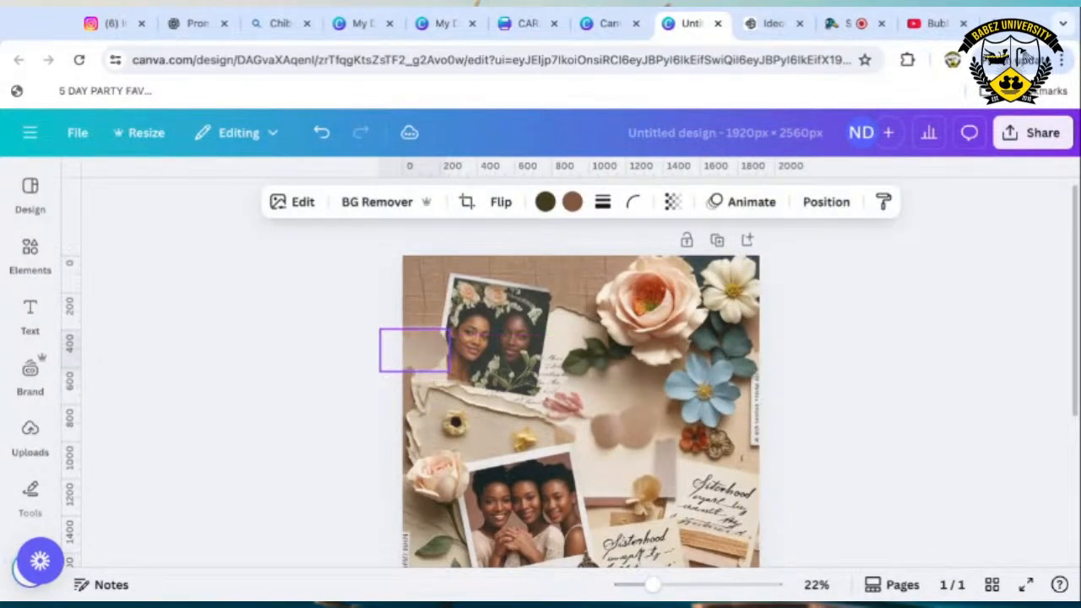
left_click(283, 380)
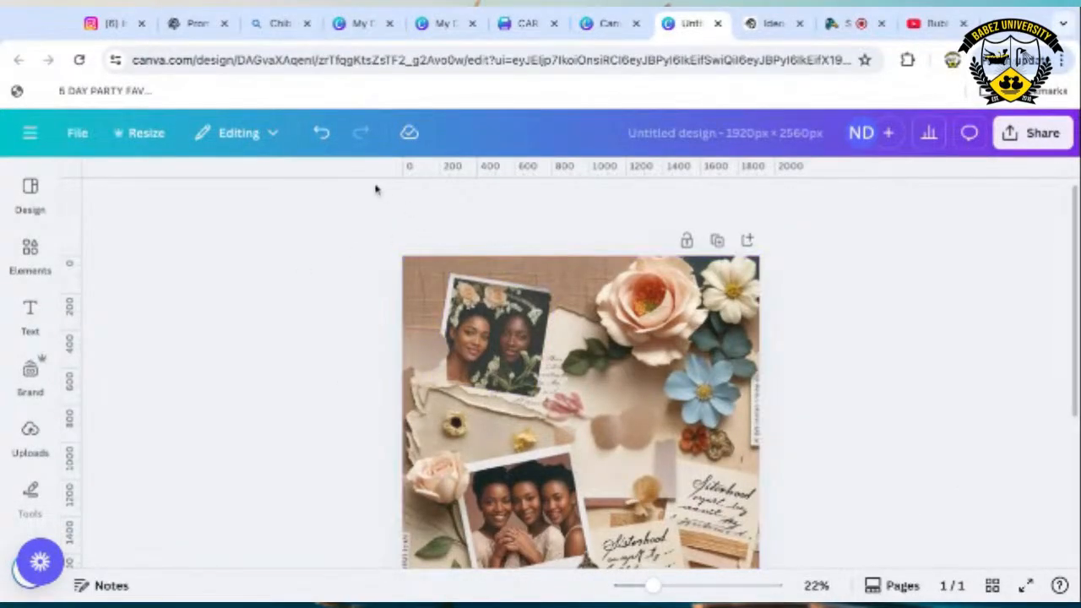
Shift the tilted photo of two women slightly up and left on the scrapbook page.
left_click(492, 303)
left_click_drag(493, 303, 474, 285)
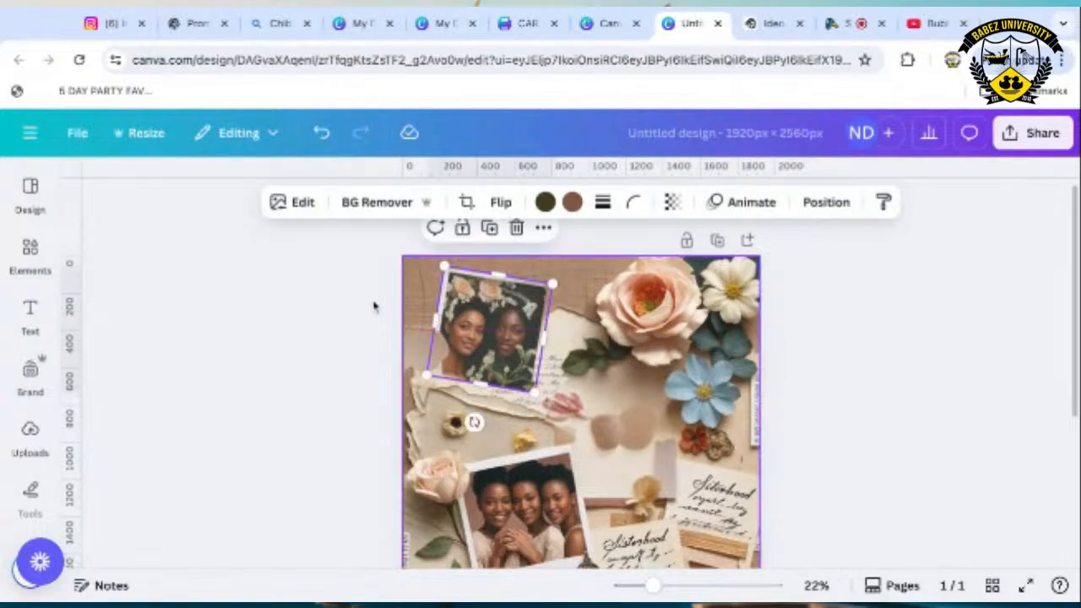
left_click(338, 346)
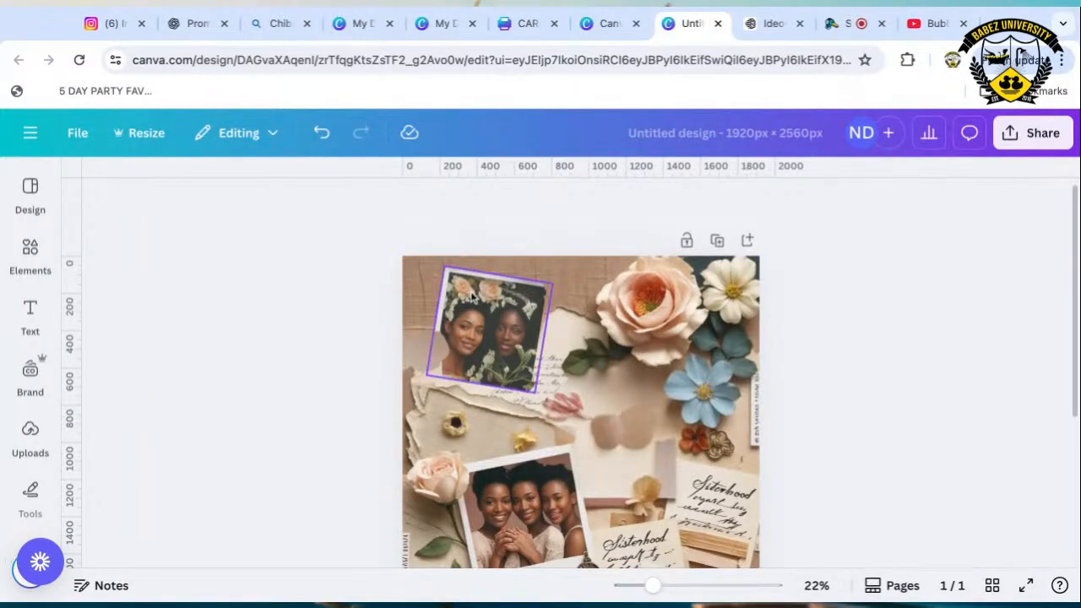
Grab the polaroid of three women with Magic Grab's click selection and move it slightly down and left on the scrapbook page.
scroll(873, 414, "down", 3)
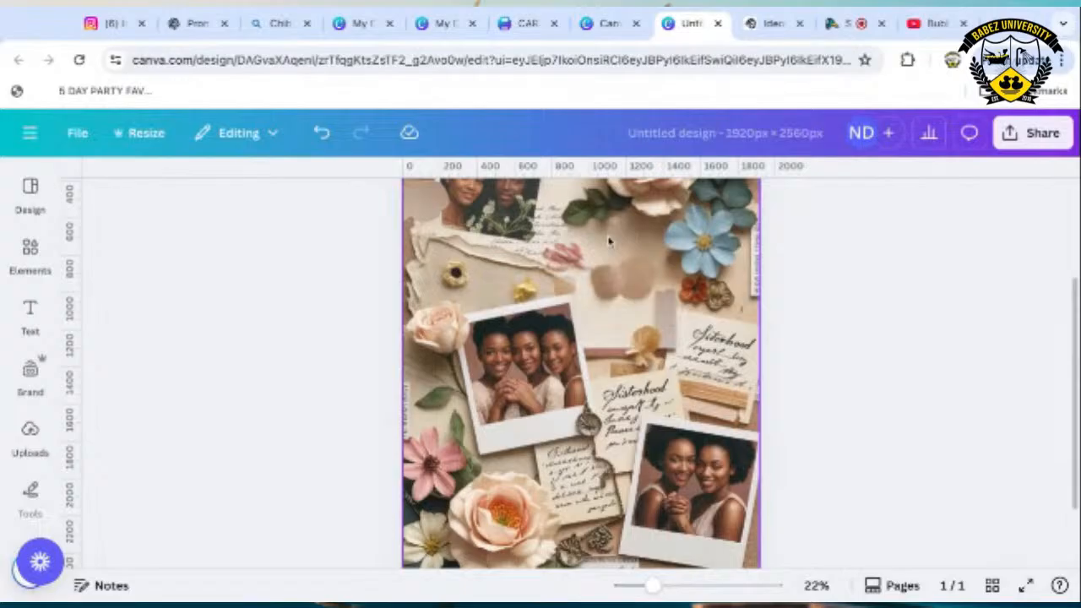
left_click(440, 284)
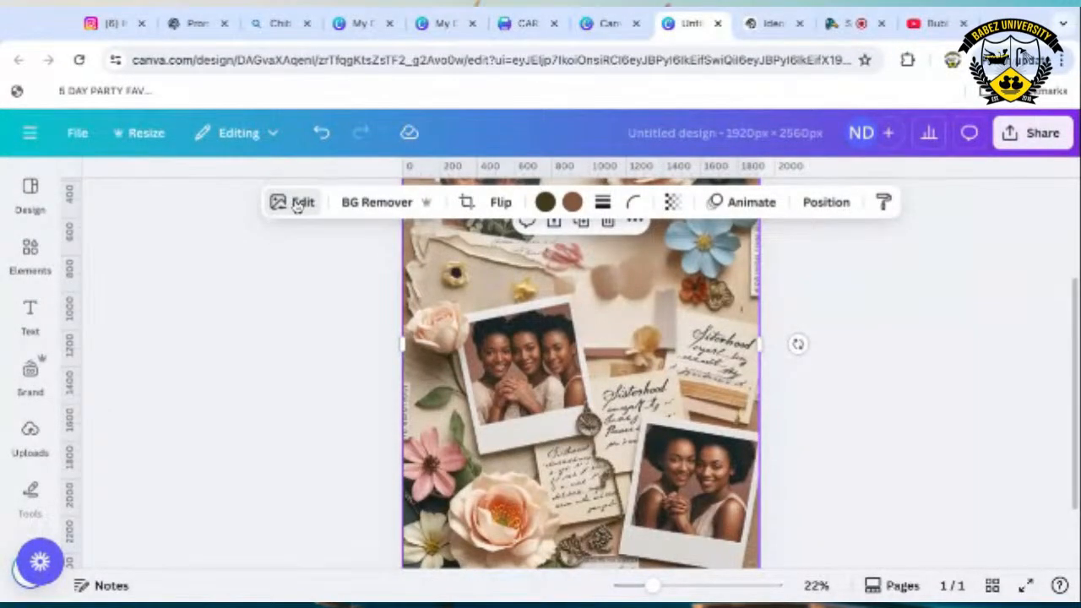
left_click(297, 204)
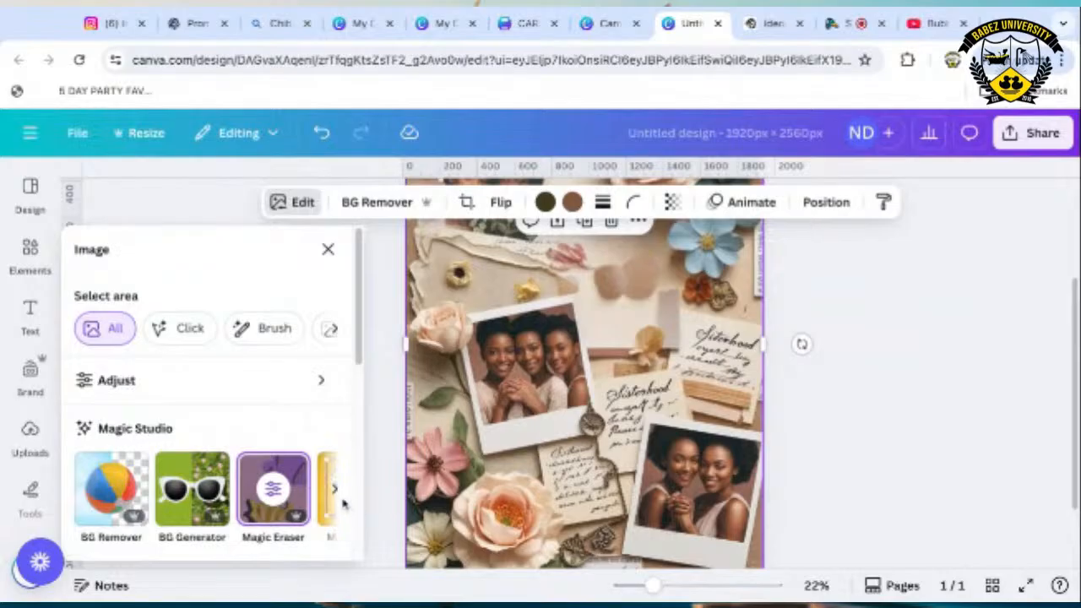
left_click(335, 493)
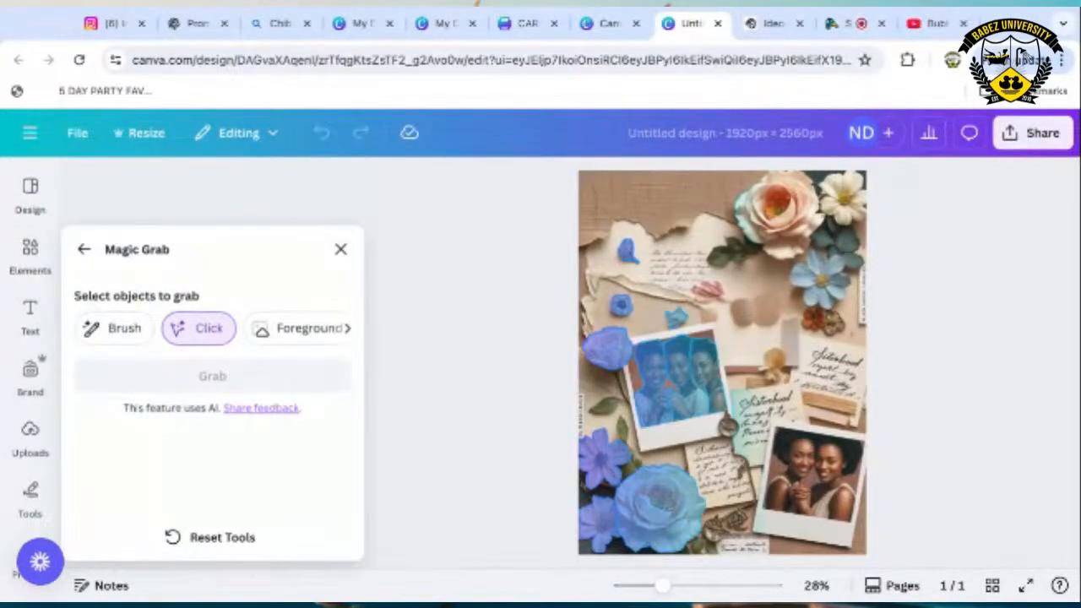
left_click(672, 432)
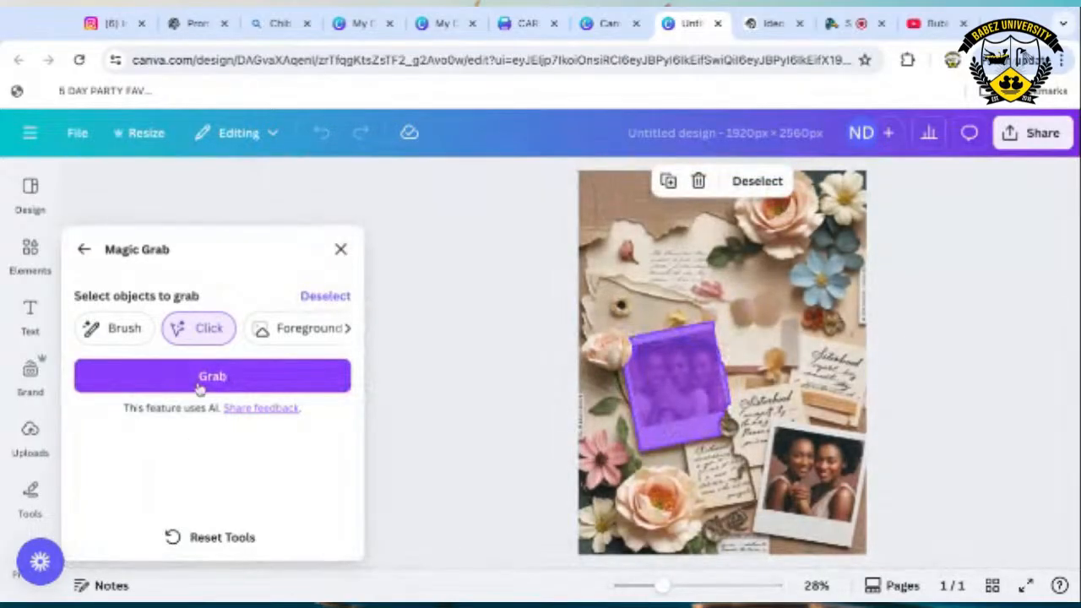
left_click(197, 384)
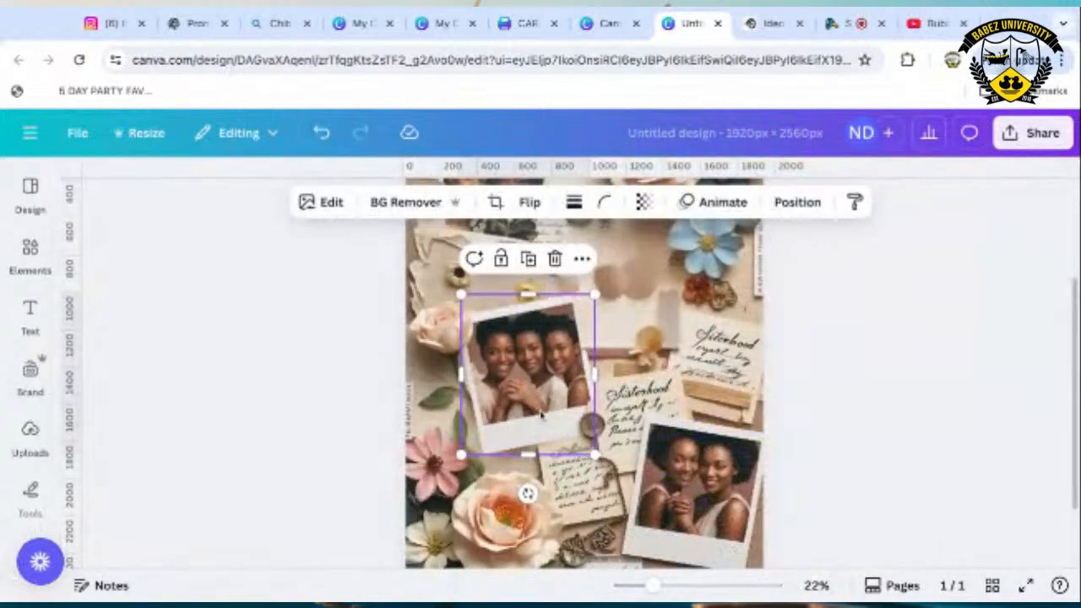
left_click_drag(534, 408, 507, 432)
left_click(245, 453)
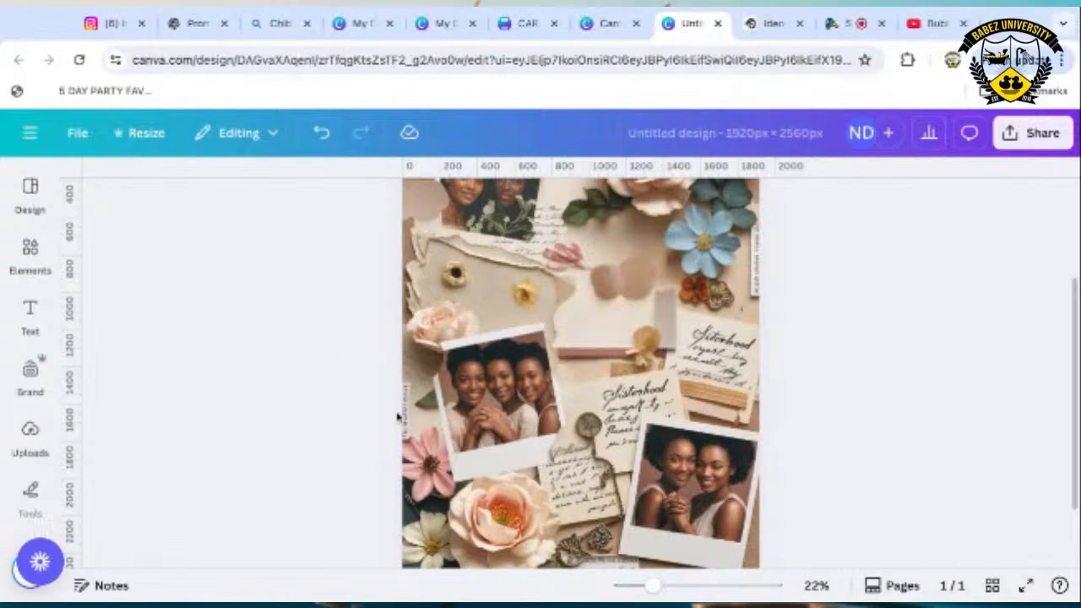
Try to extract the handwritten Sisterhood text from the scrapbook background with Grab Text.
left_click(629, 404)
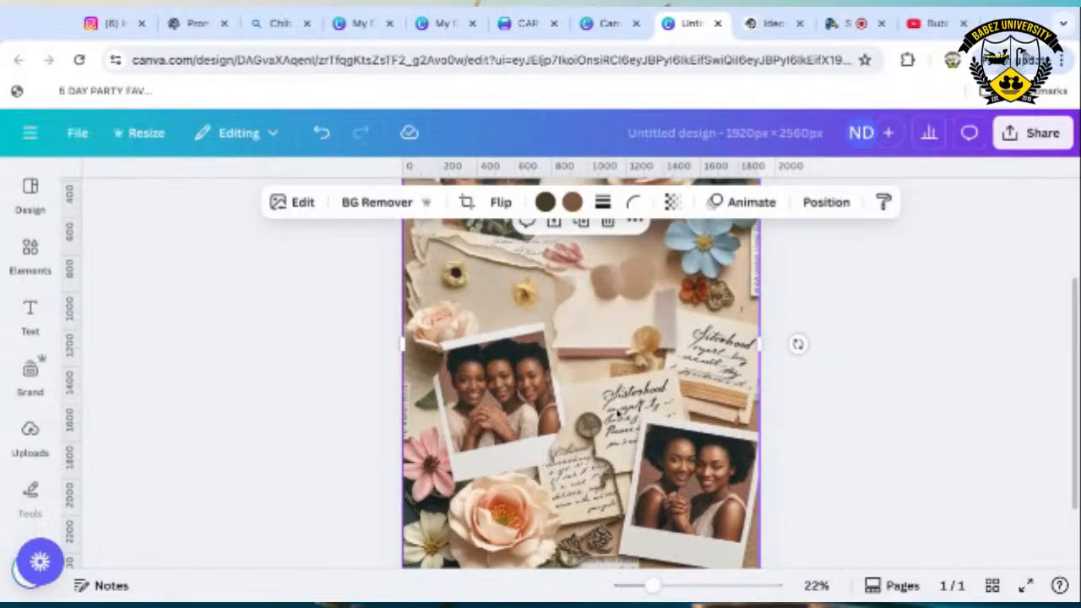
left_click(300, 202)
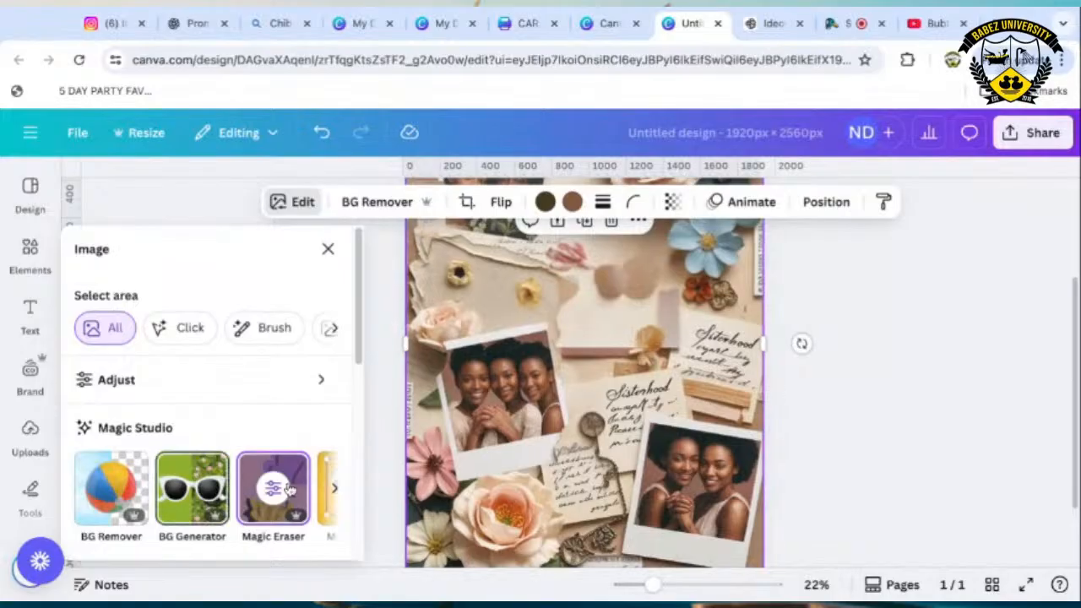
left_click(336, 494)
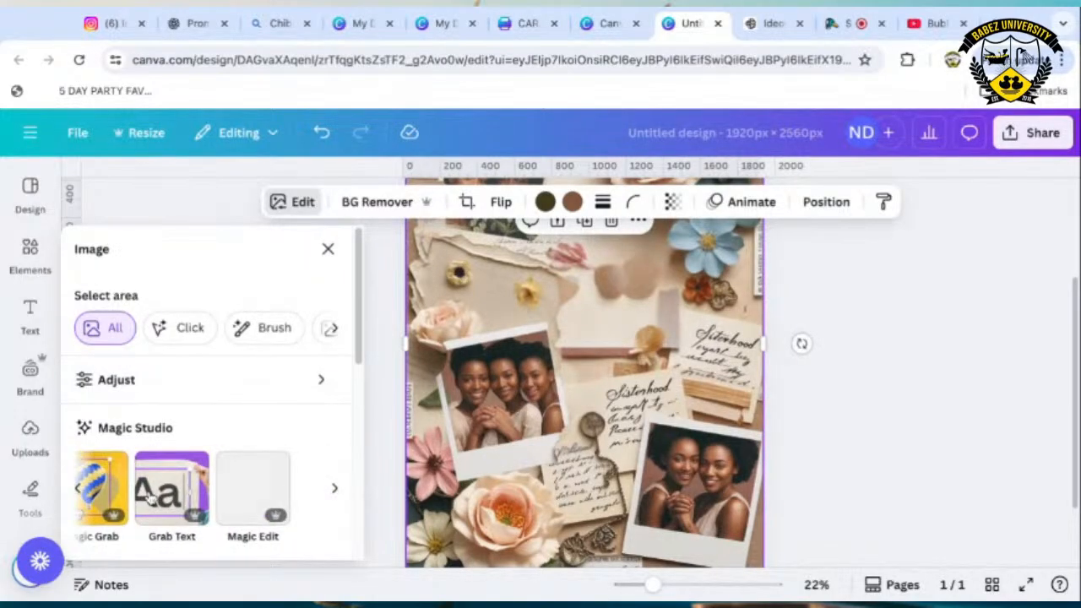
left_click(149, 496)
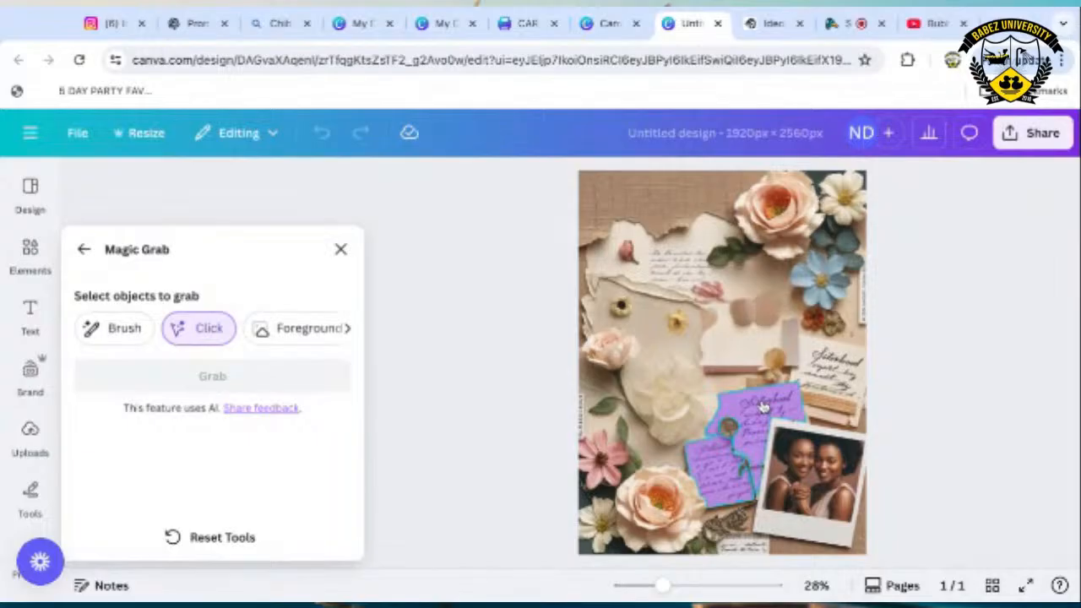
left_click(86, 250)
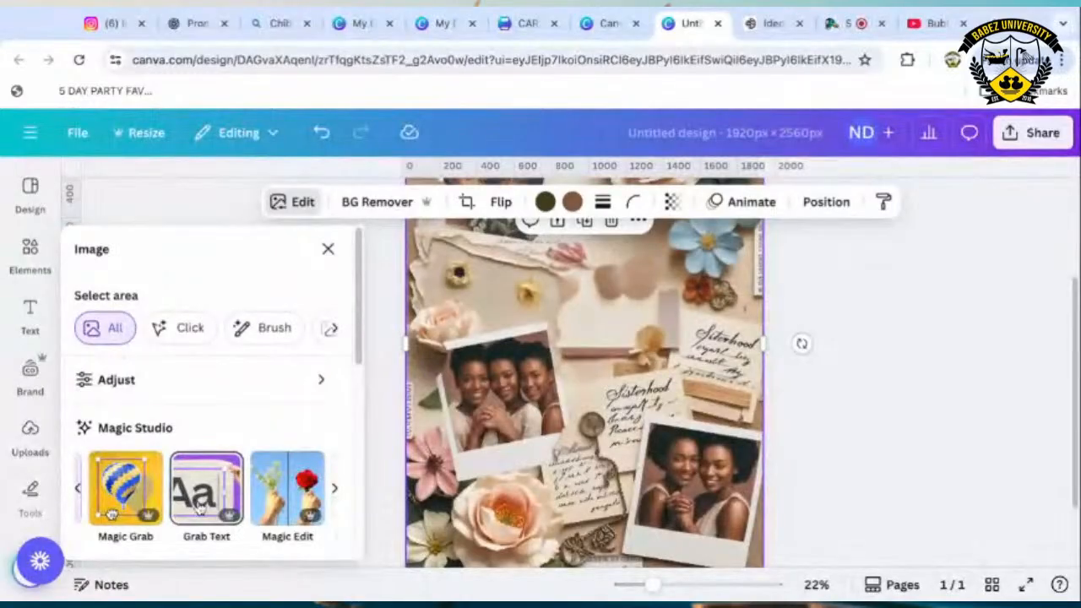
left_click(200, 507)
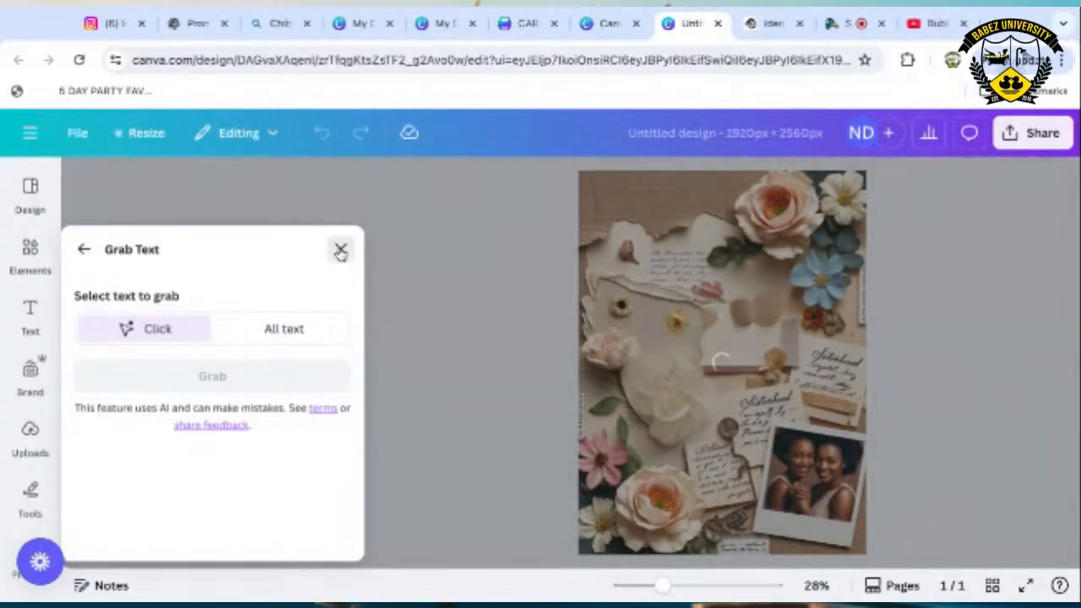
left_click(340, 250)
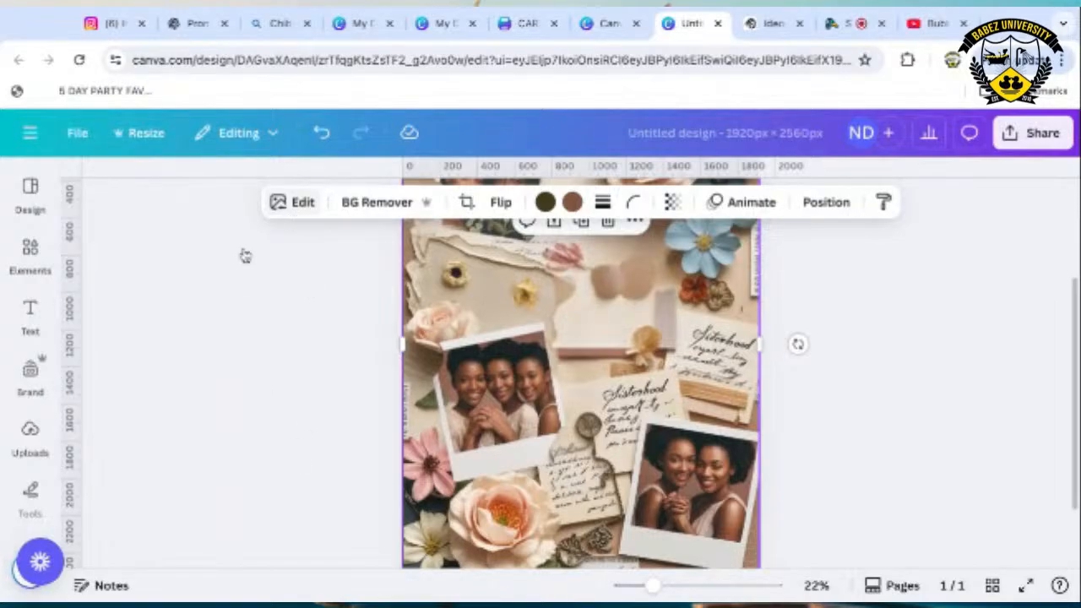
left_click(302, 203)
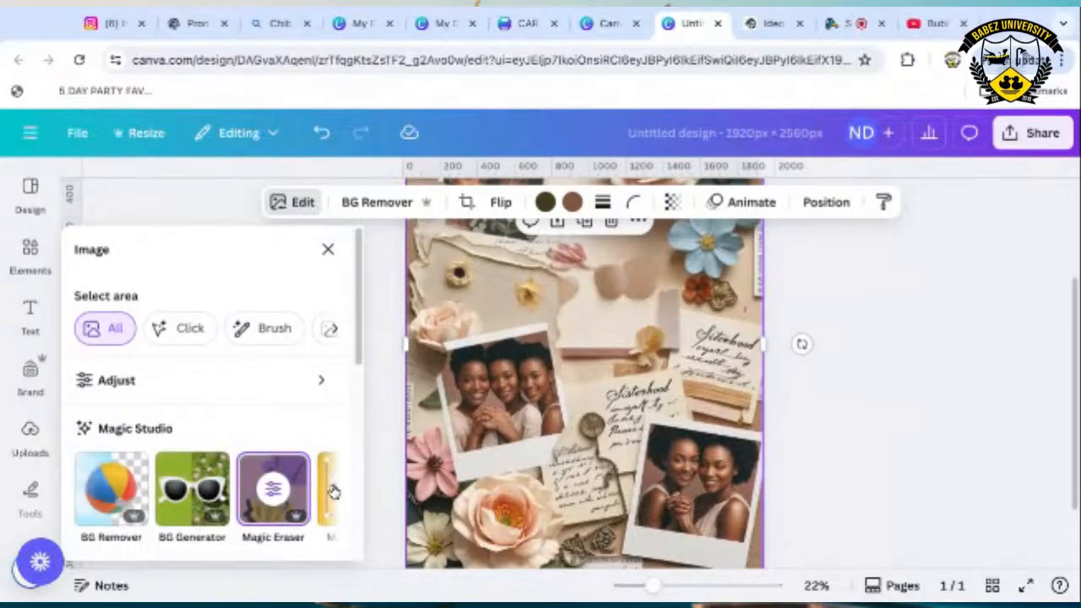
left_click(333, 495)
left_click(330, 495)
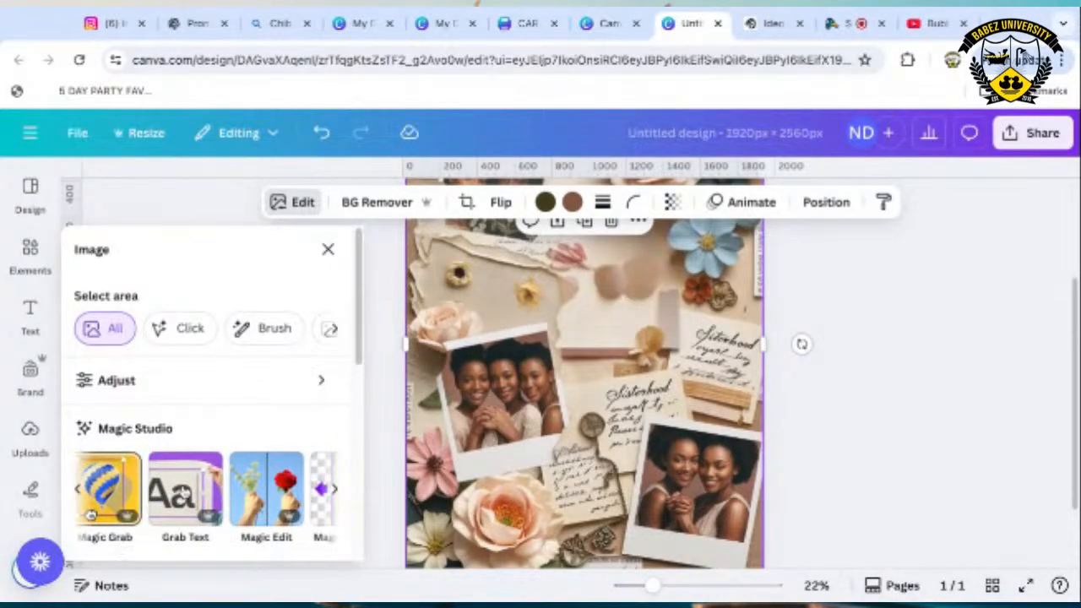
left_click(185, 490)
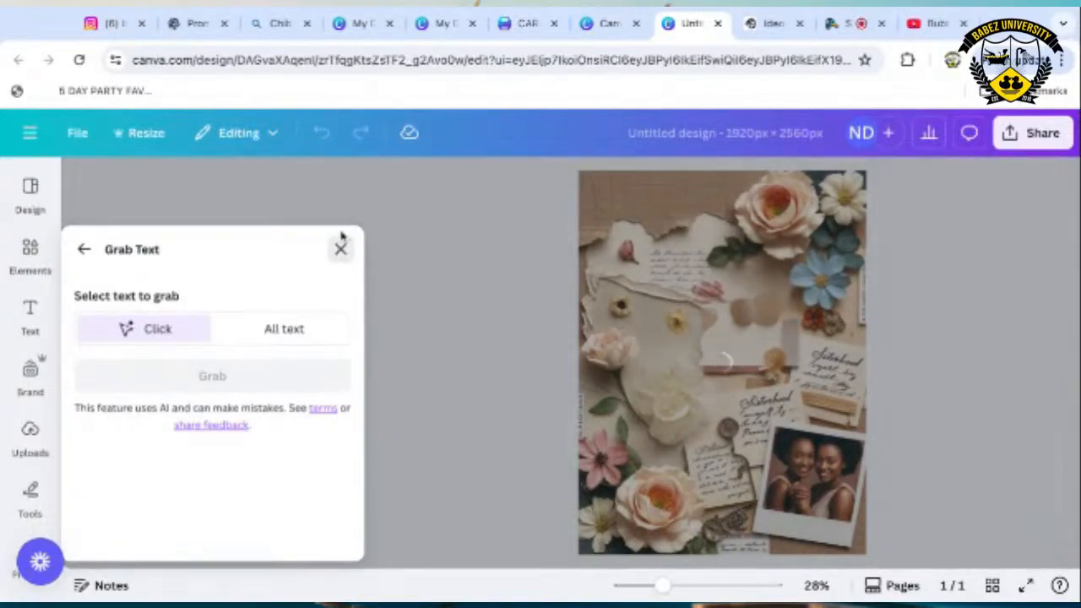
left_click(340, 249)
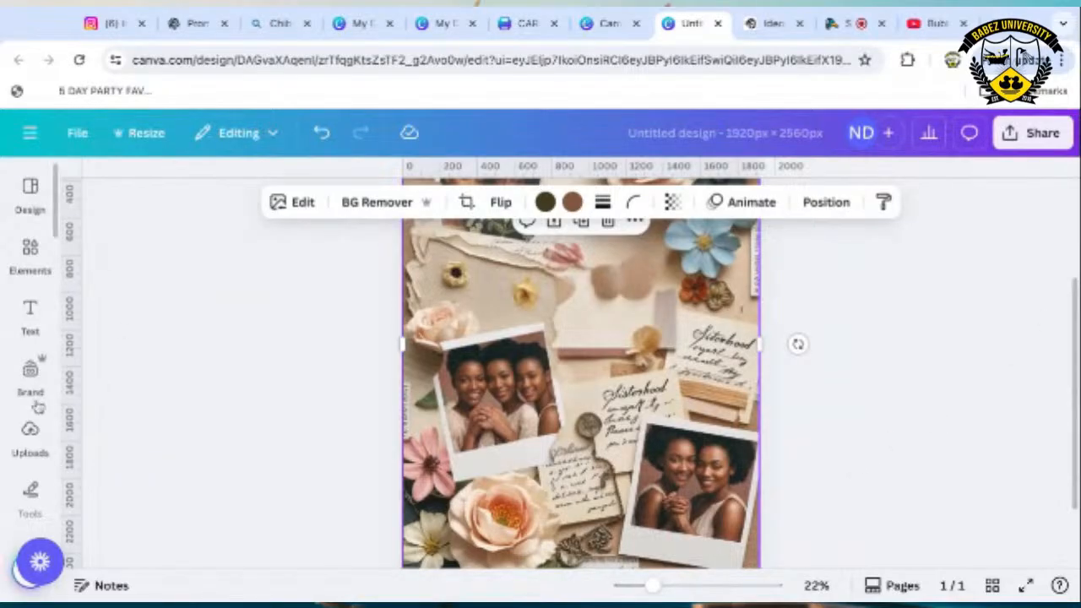
Add the recently used square photo frame, shrink it, and place it over the photo in the page's lower-right polaroid.
left_click(30, 432)
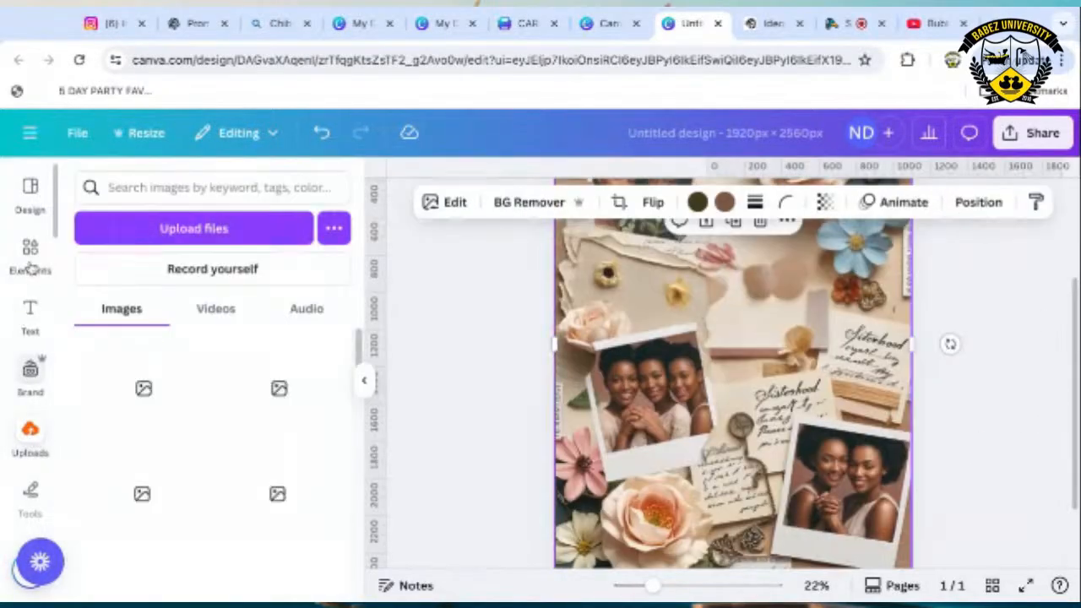
left_click(31, 269)
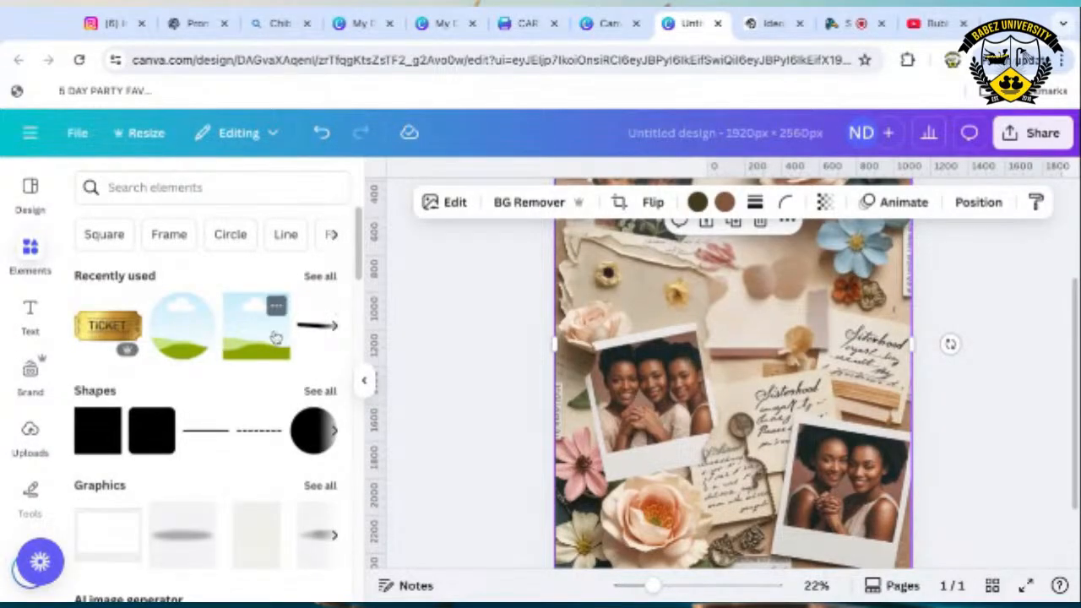
left_click_drag(747, 393, 805, 503)
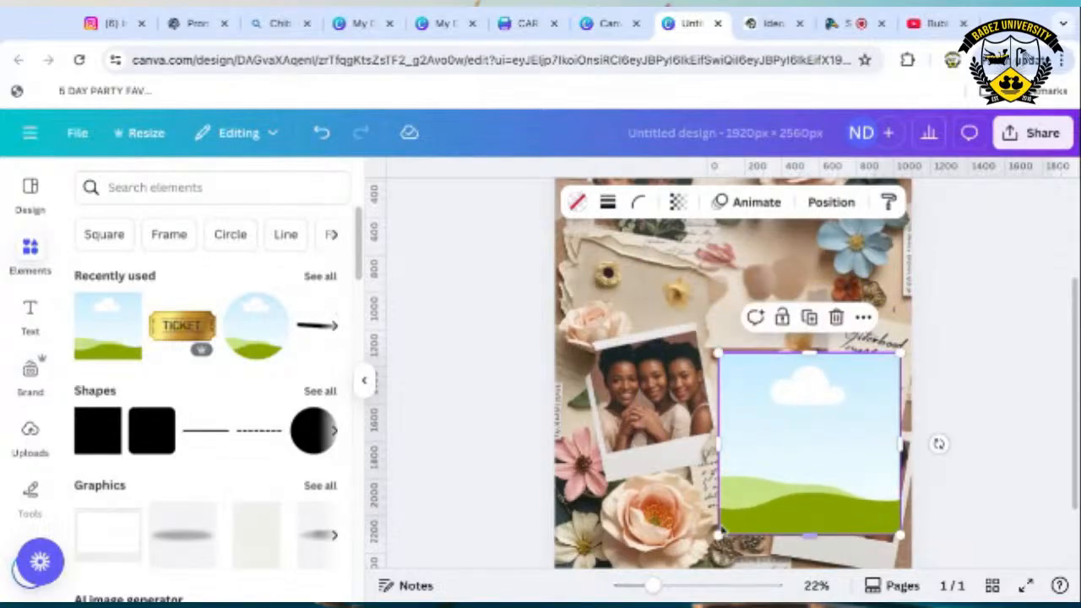
left_click_drag(719, 534, 791, 463)
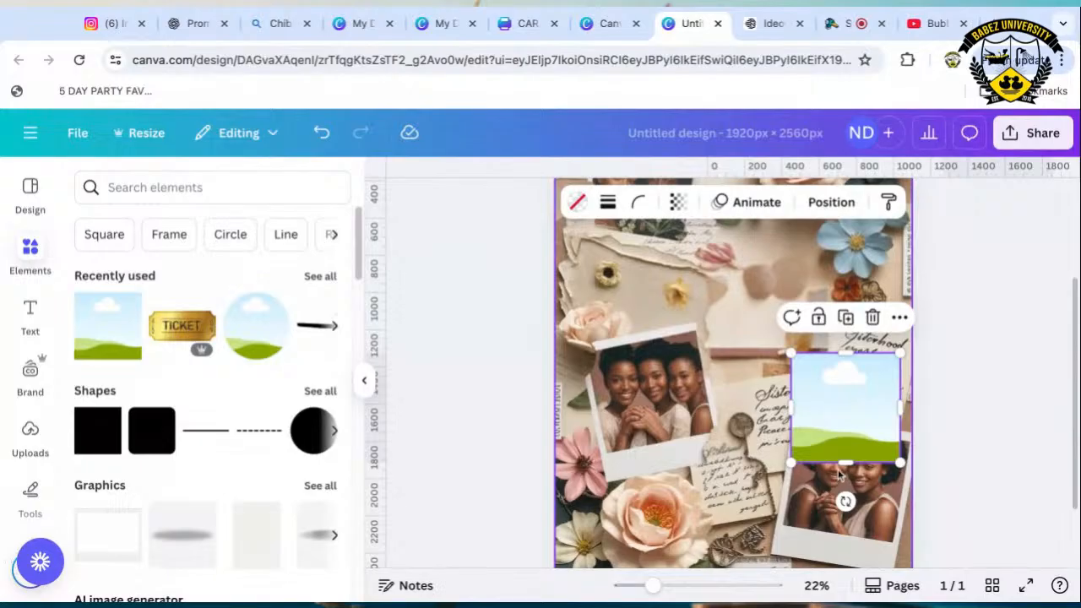
left_click_drag(824, 411, 820, 486)
scroll(963, 417, "down", 2)
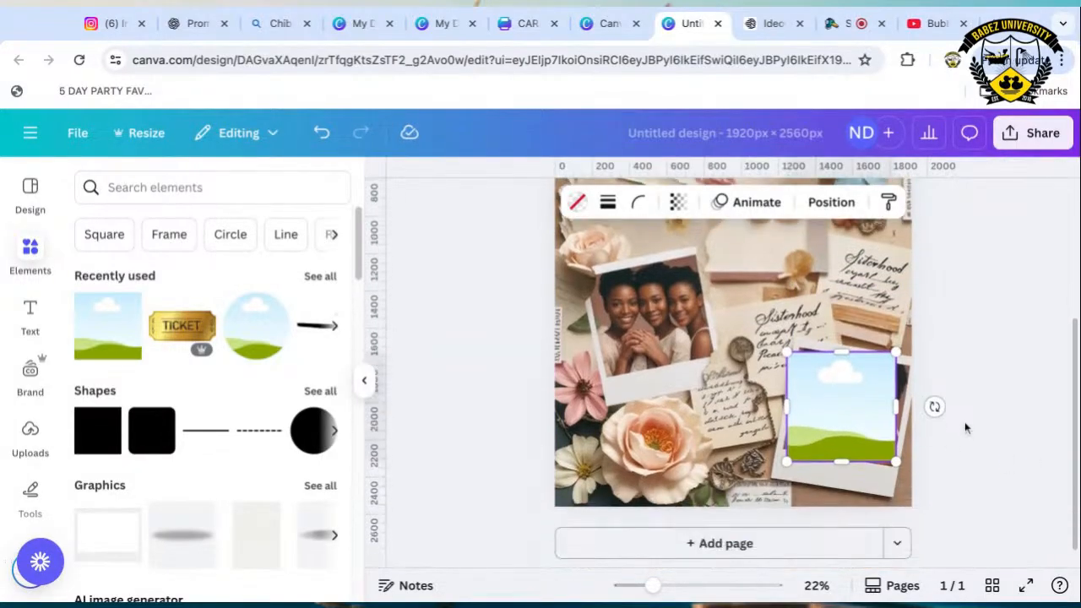
Rotate the square frame clockwise to match the lower-right polaroid's tilt and position it over the picture area.
left_click_drag(932, 406, 914, 445)
left_click(859, 438)
left_click_drag(841, 497, 841, 504)
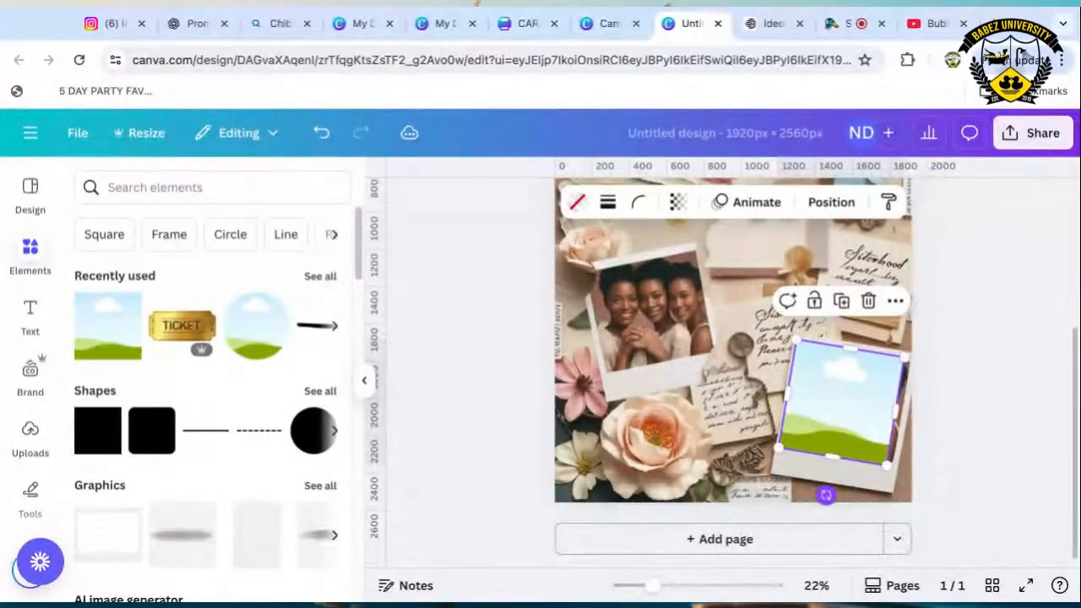
mouse_move(831, 403)
left_mouse_down()
mouse_move(840, 397)
mouse_move(823, 397)
left_mouse_up()
Fine-tune the tilted frame's size, position and rotation so it fully covers the two women's picture inside the polaroid border.
left_click_drag(655, 587, 667, 586)
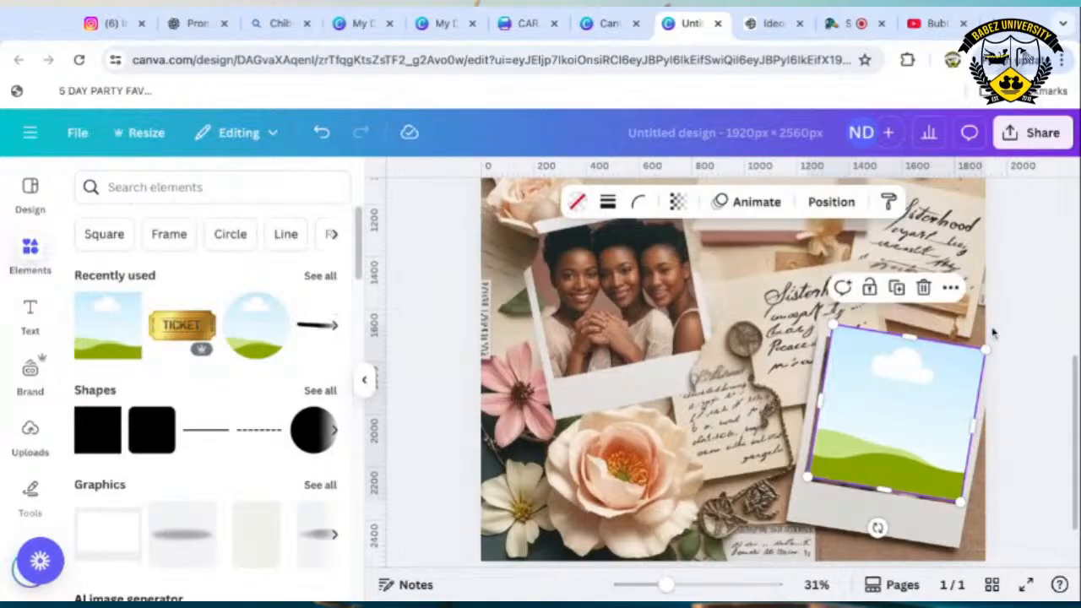
mouse_move(984, 349)
left_mouse_down()
mouse_move(975, 346)
mouse_move(986, 350)
left_mouse_up()
left_click_drag(893, 436, 895, 432)
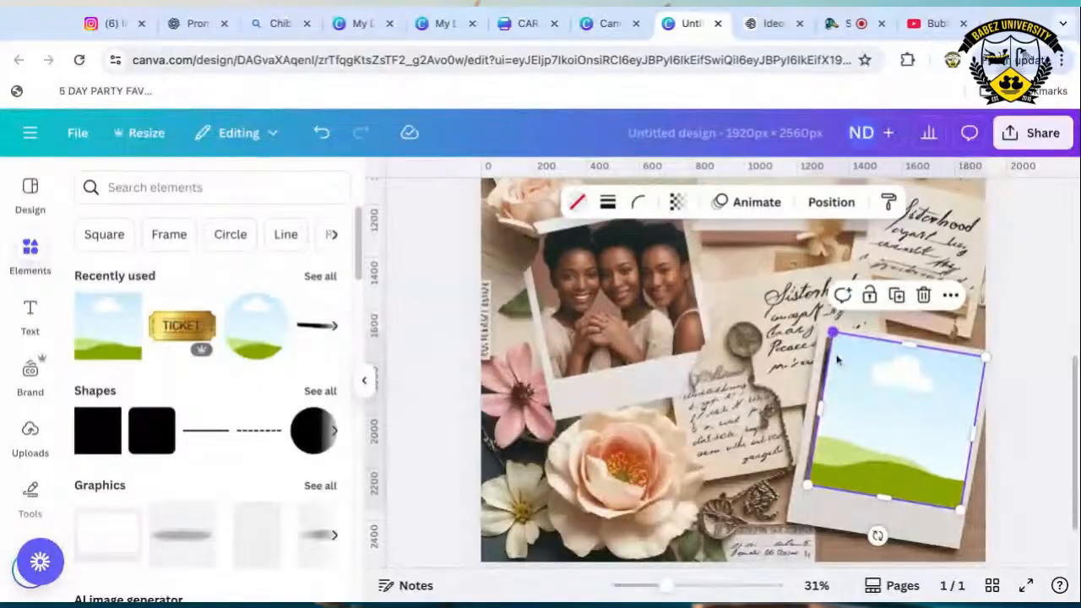
left_click_drag(820, 411, 815, 409)
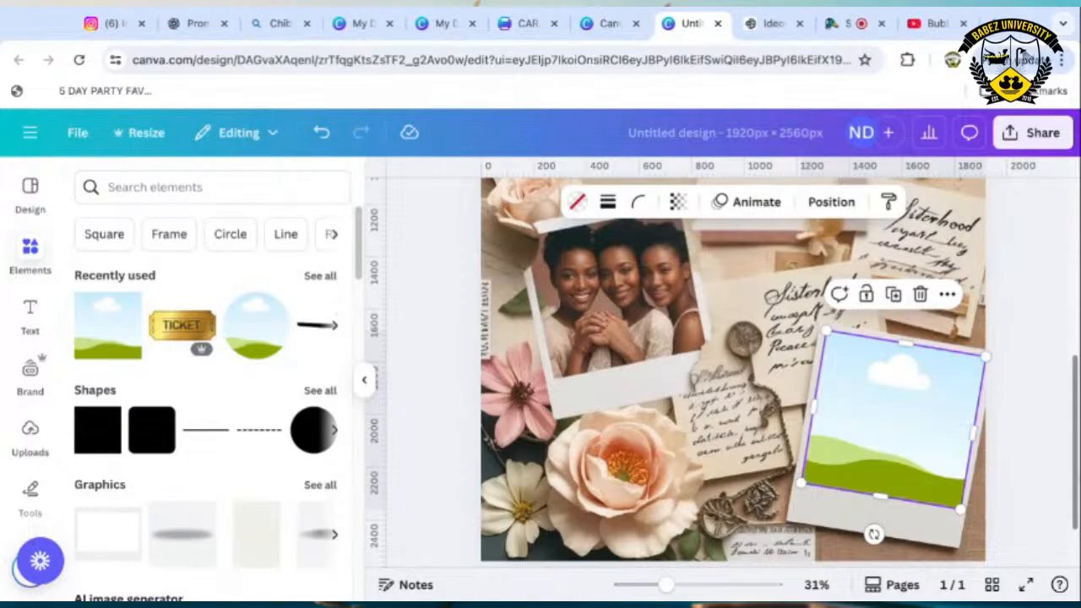
left_click(714, 392)
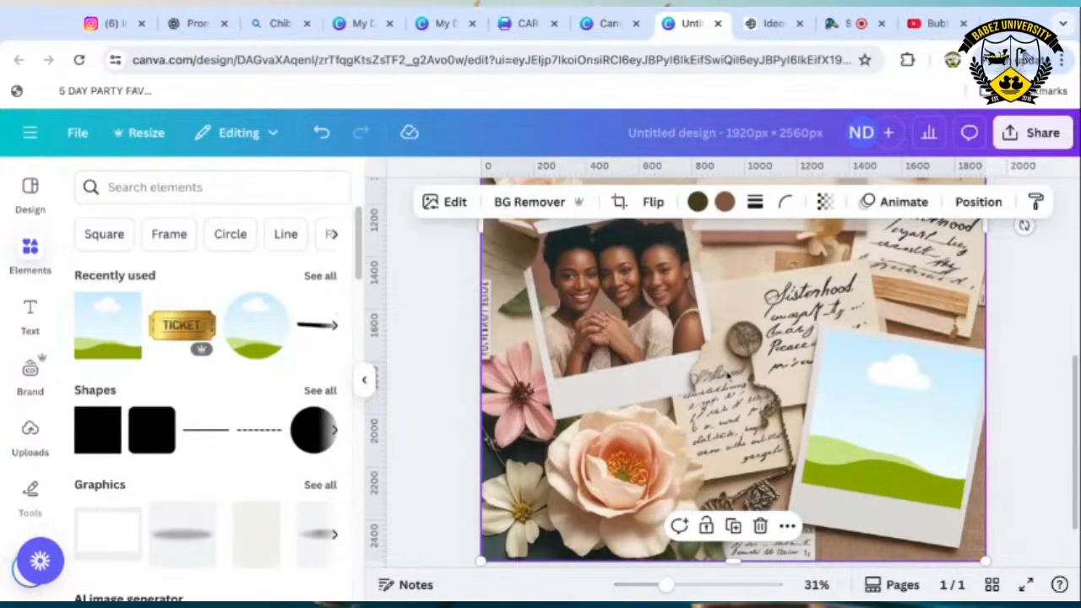
left_click(944, 444)
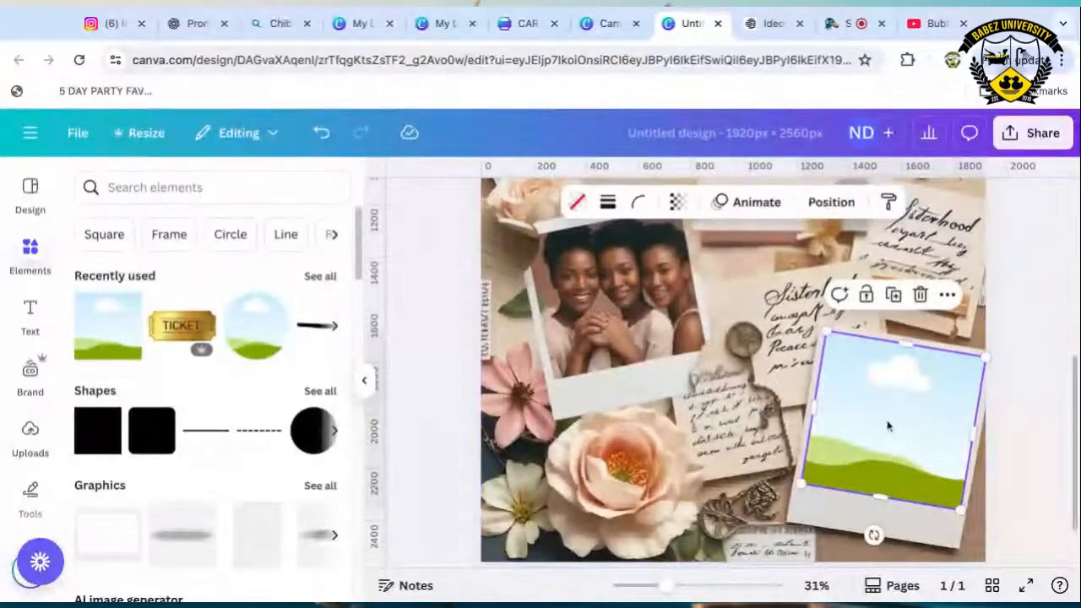
left_click_drag(873, 534, 910, 564)
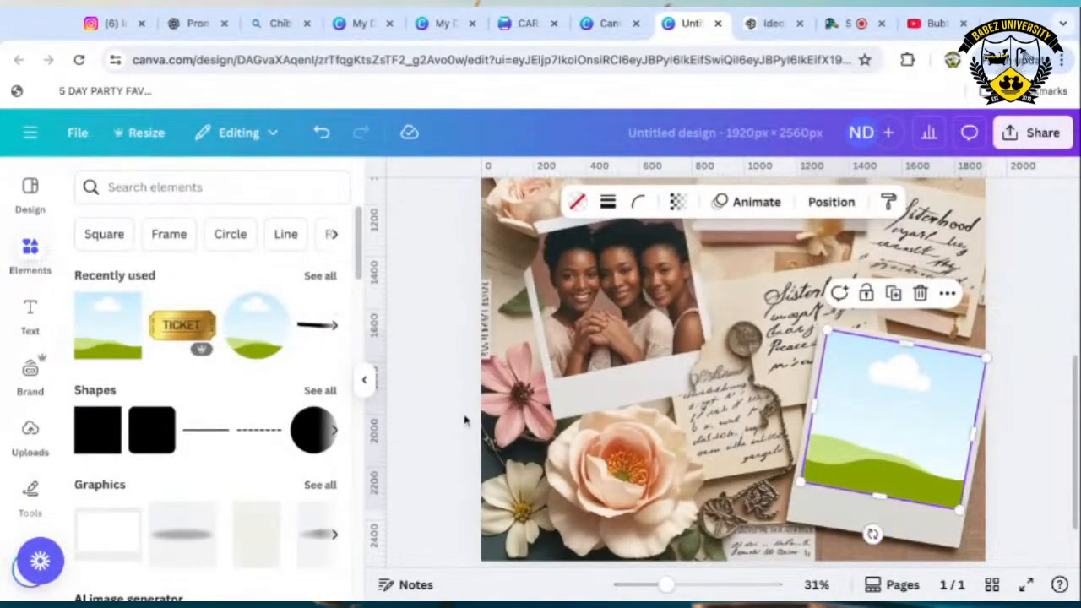
left_click(434, 415)
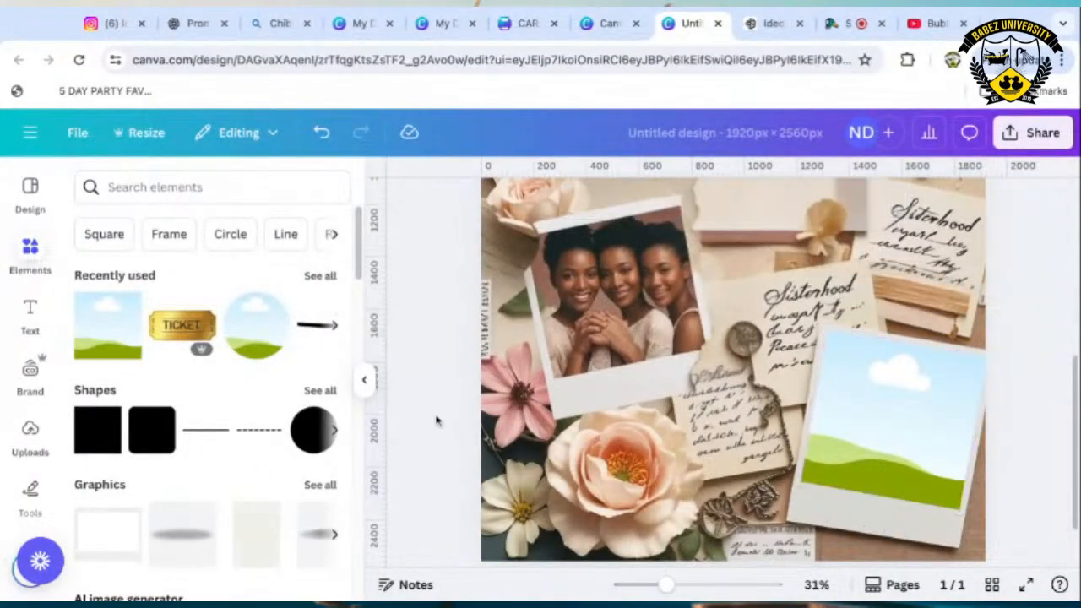
Try filling the polaroid frame with the uploaded selfie image captioned "30 Days, 150 Suscribes", and undo the placement.
left_click(30, 434)
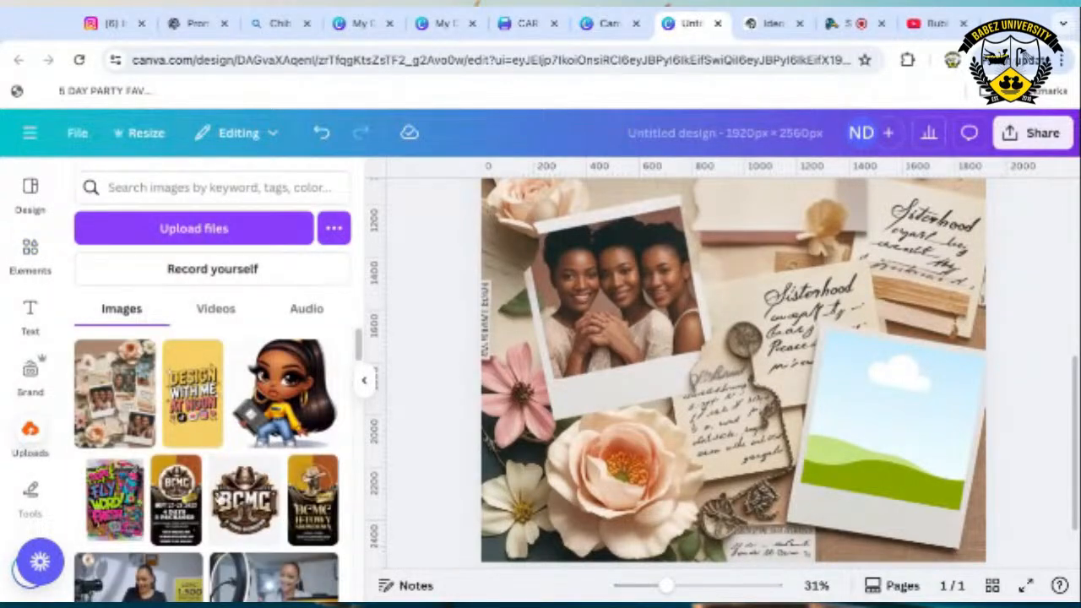
scroll(194, 490, "down", 1)
scroll(192, 490, "down", 3)
scroll(192, 487, "down", 1)
scroll(193, 487, "down", 1)
scroll(185, 439, "down", 3)
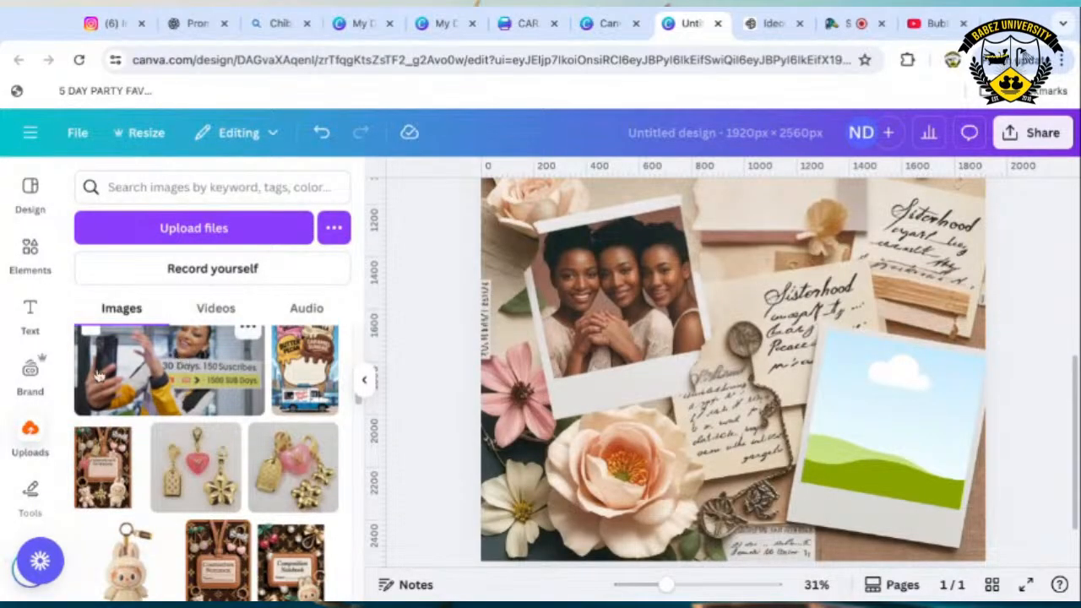
left_click_drag(91, 382, 882, 473)
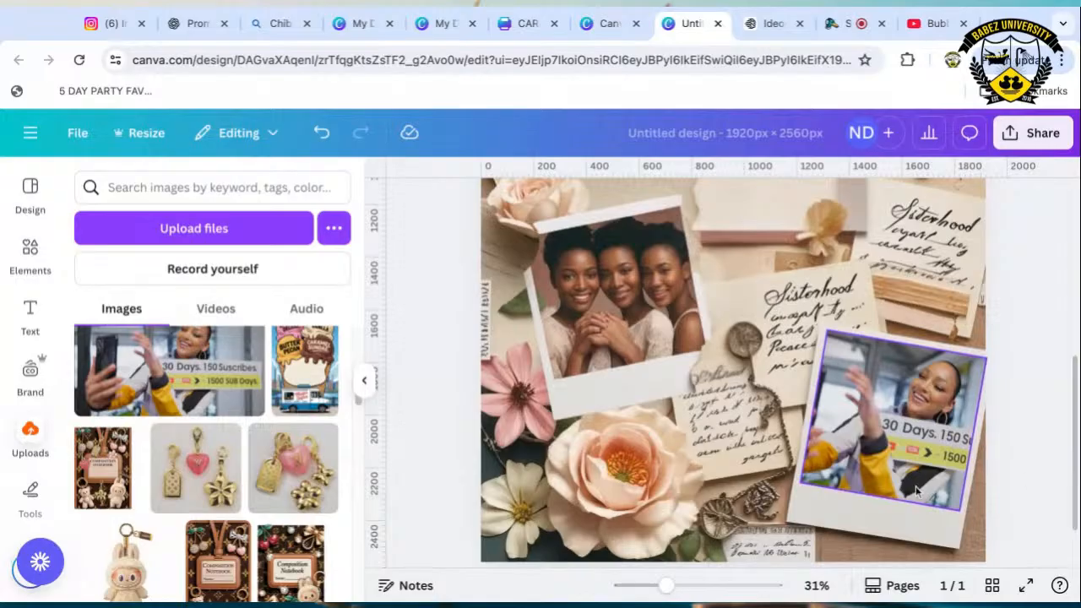
key("ctrl+z")
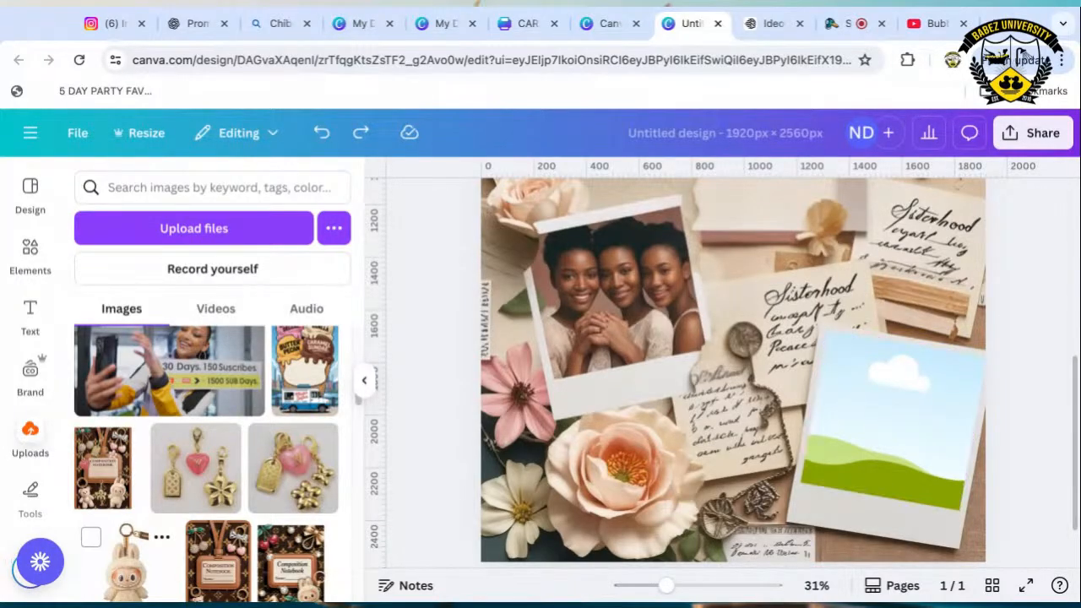
Try filling the lower-right polaroid frame with the uploaded yellow sweatshirt selfie, and clear the frame again.
scroll(267, 541, "down", 3)
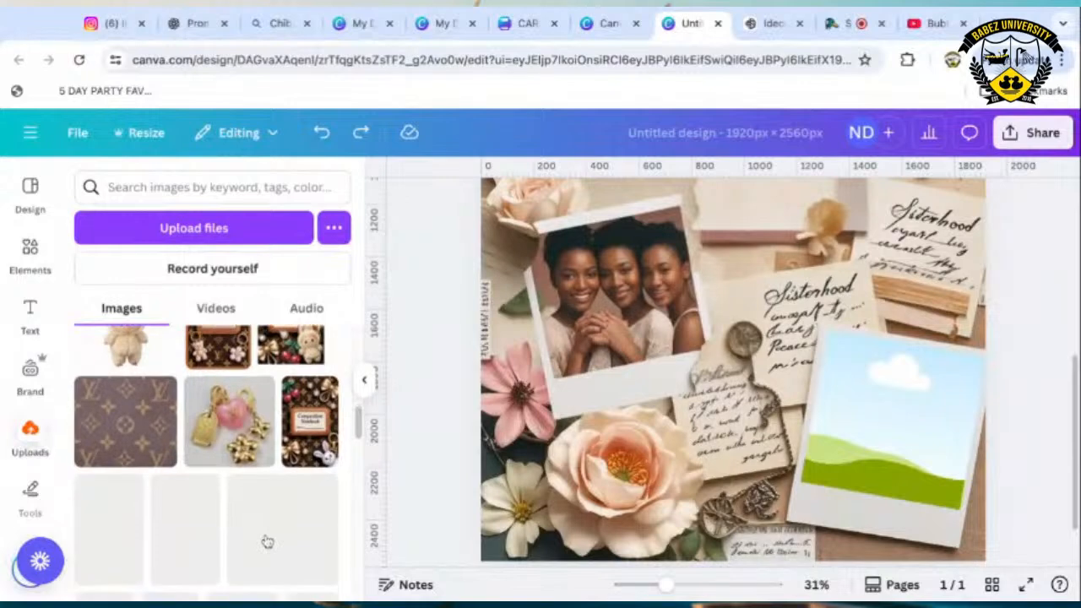
scroll(267, 541, "down", 1)
scroll(266, 506, "down", 3)
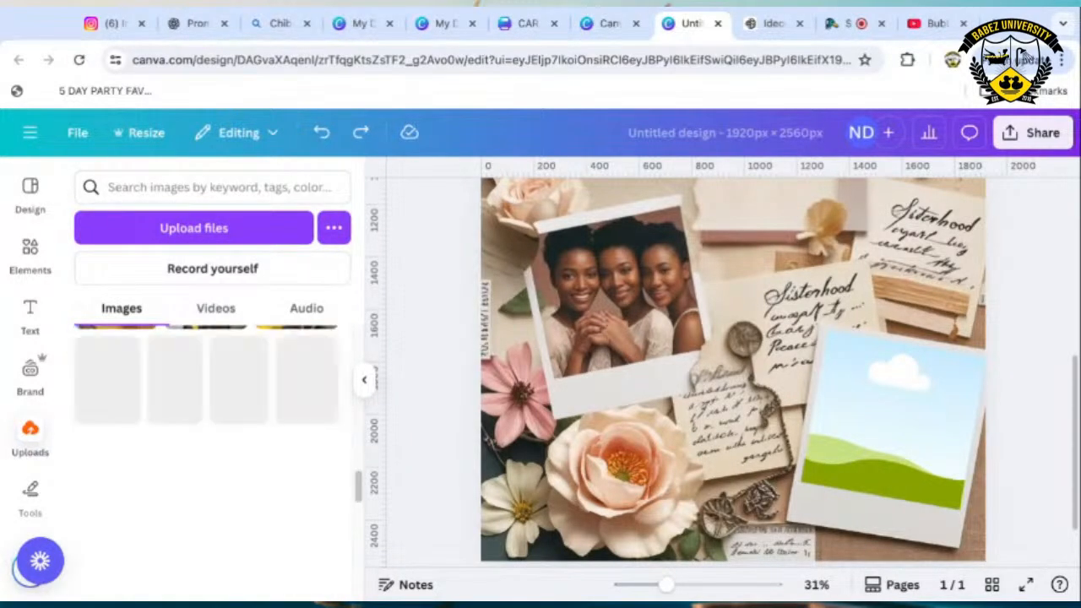
left_click_drag(135, 450, 891, 431)
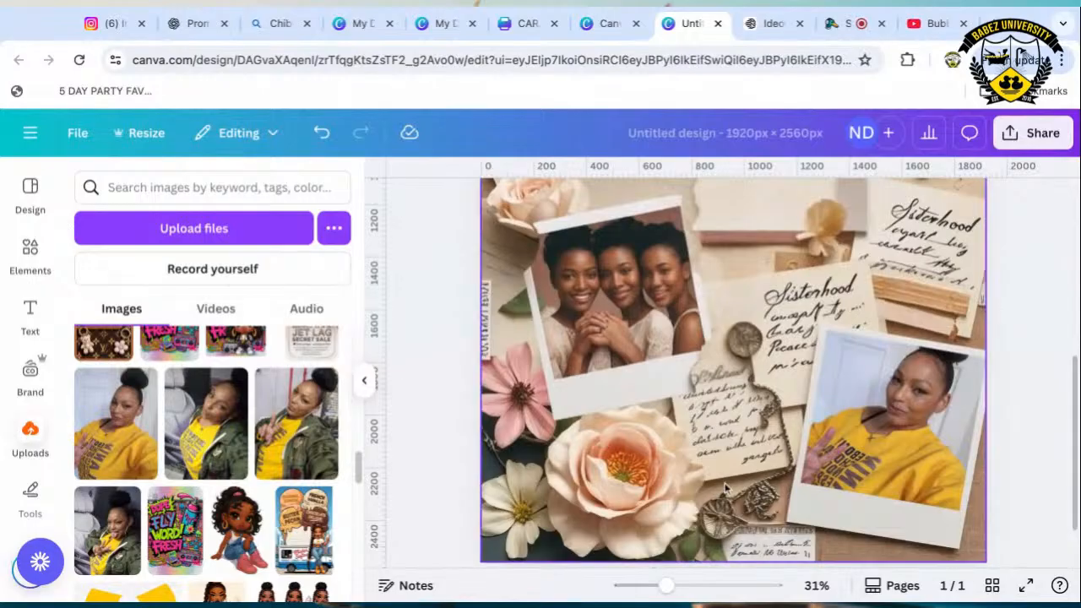
left_click(891, 445)
key("Delete")
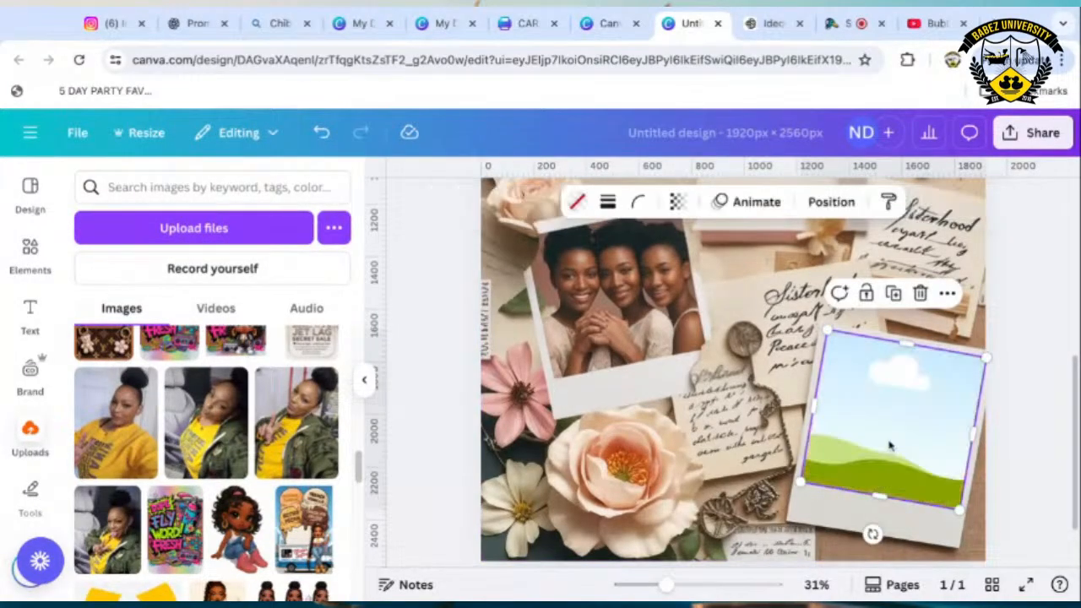
right_click(851, 423)
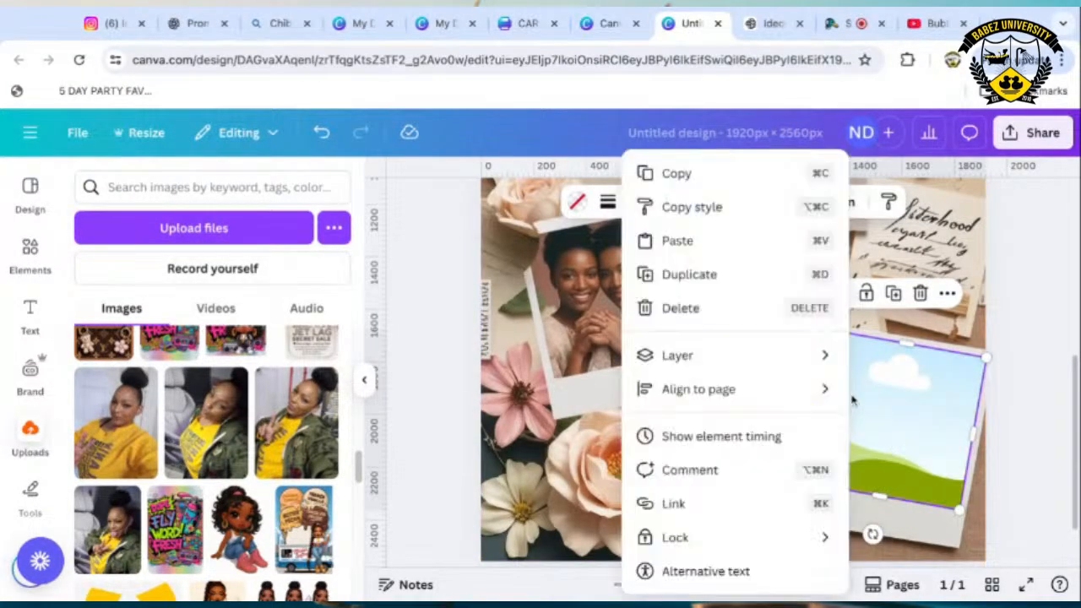
left_click(900, 453)
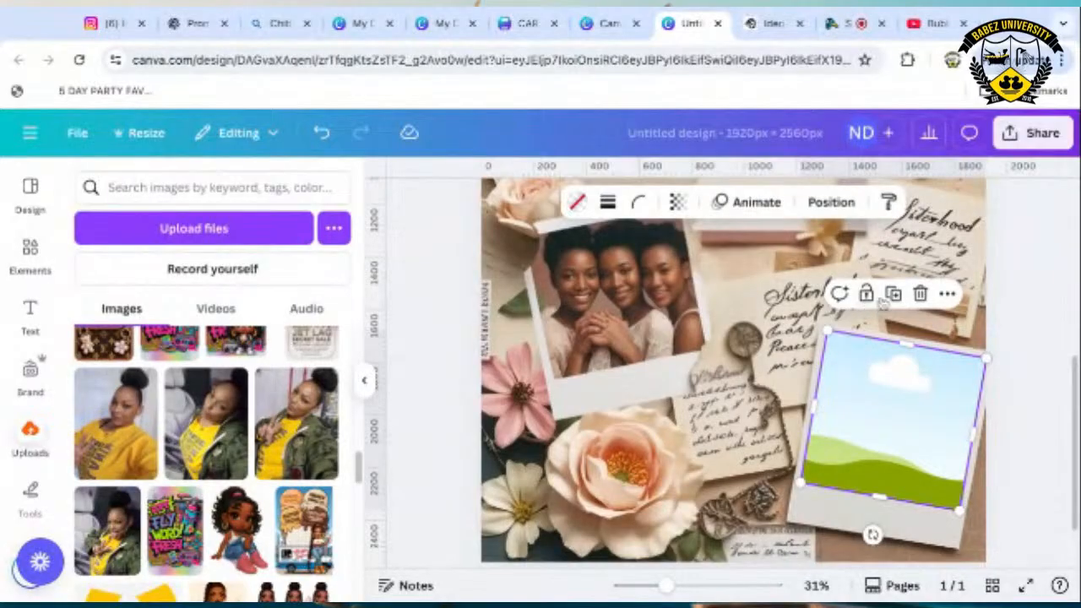
Duplicate the square frame, place the copy over the three women's polaroid photo, and rotate it counterclockwise to match the tilt.
left_click(363, 380)
scroll(756, 454, "up", 2)
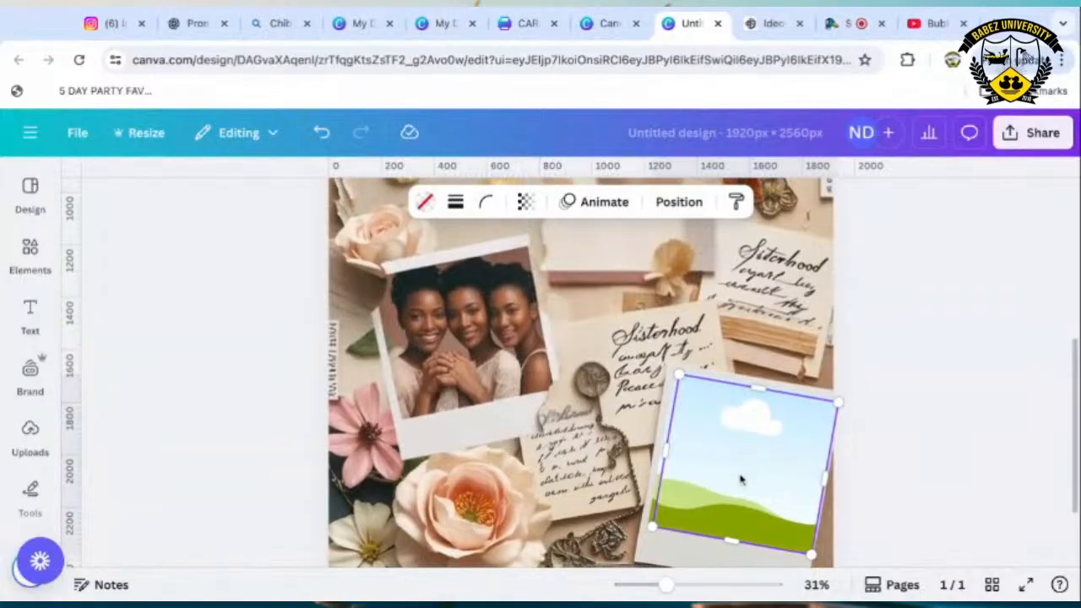
key("ctrl+d")
left_click_drag(736, 486, 437, 380)
mouse_move(585, 331)
left_mouse_down()
mouse_move(595, 346)
mouse_move(589, 333)
left_mouse_up()
left_click_drag(406, 405, 415, 391)
left_click_drag(464, 352, 466, 354)
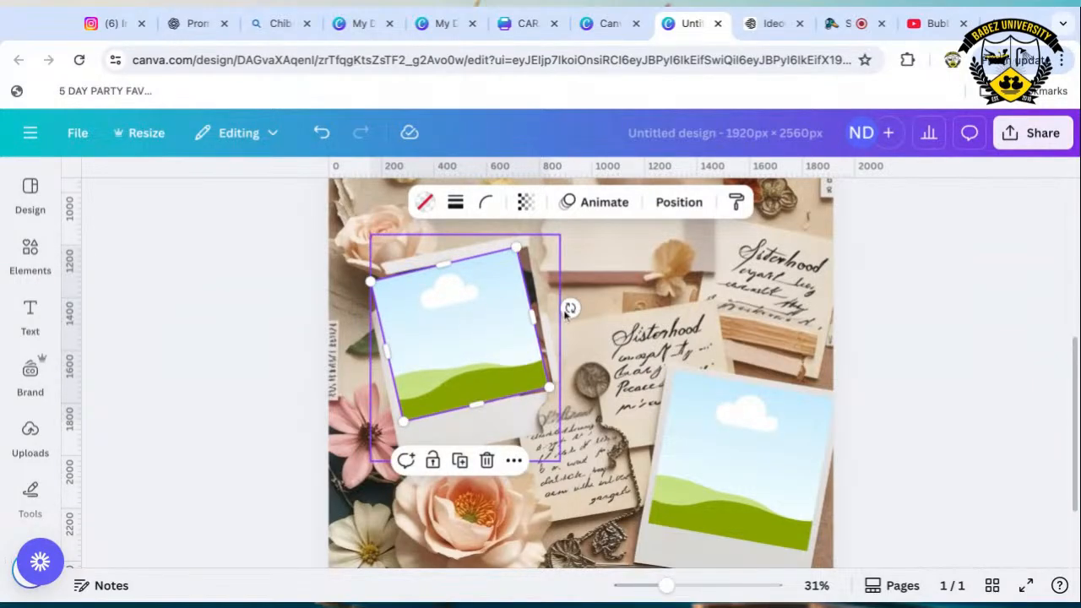
Fine-tune the copied frame's rotation and widen it to reach the right edge of the three women's picture.
left_click_drag(571, 308, 538, 319)
left_click(903, 369)
left_click(484, 338)
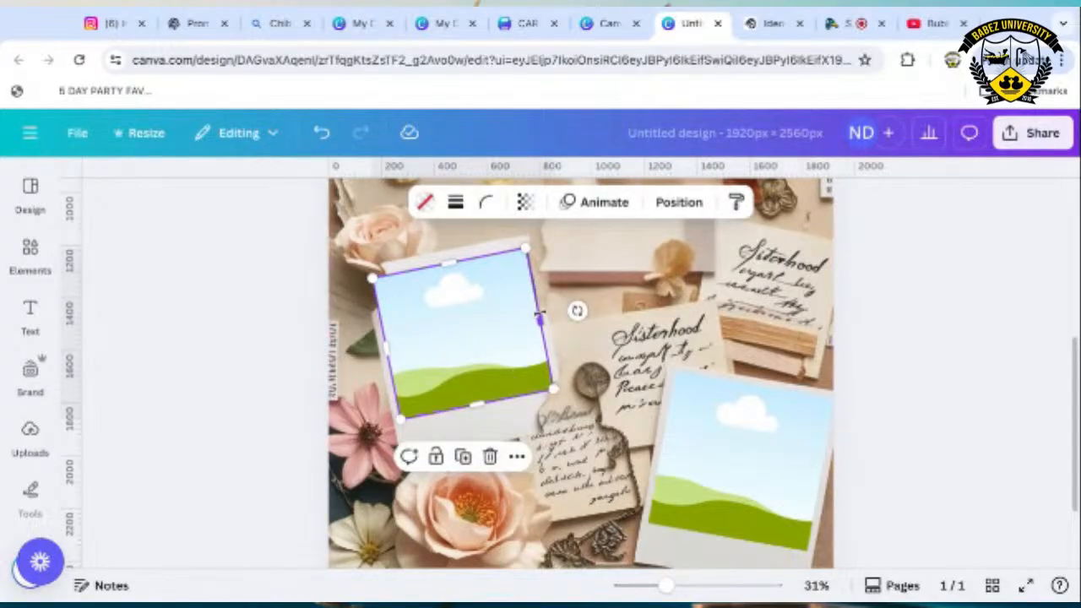
left_click_drag(538, 314, 543, 317)
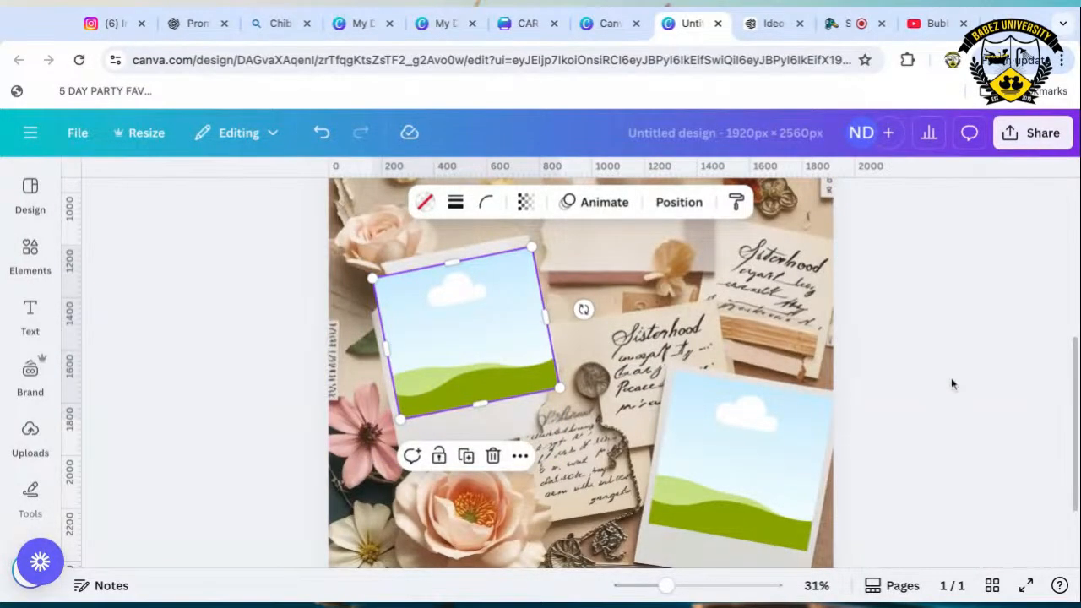
Try sending the copied frame backward behind the three women's photo, and undo the layer change.
right_click(533, 380)
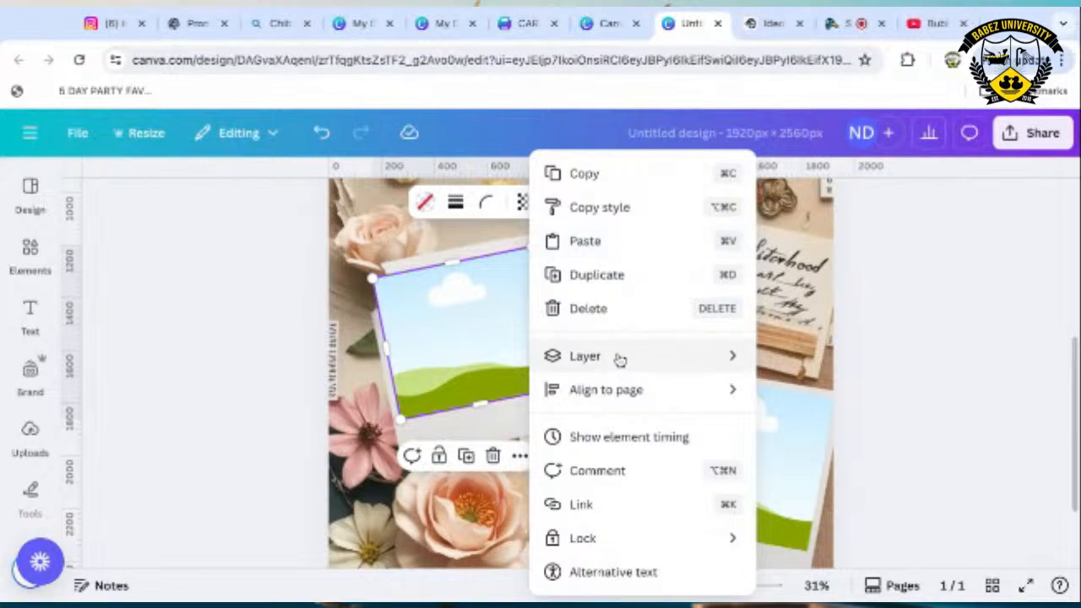
mouse_move(621, 360)
left_click(836, 432)
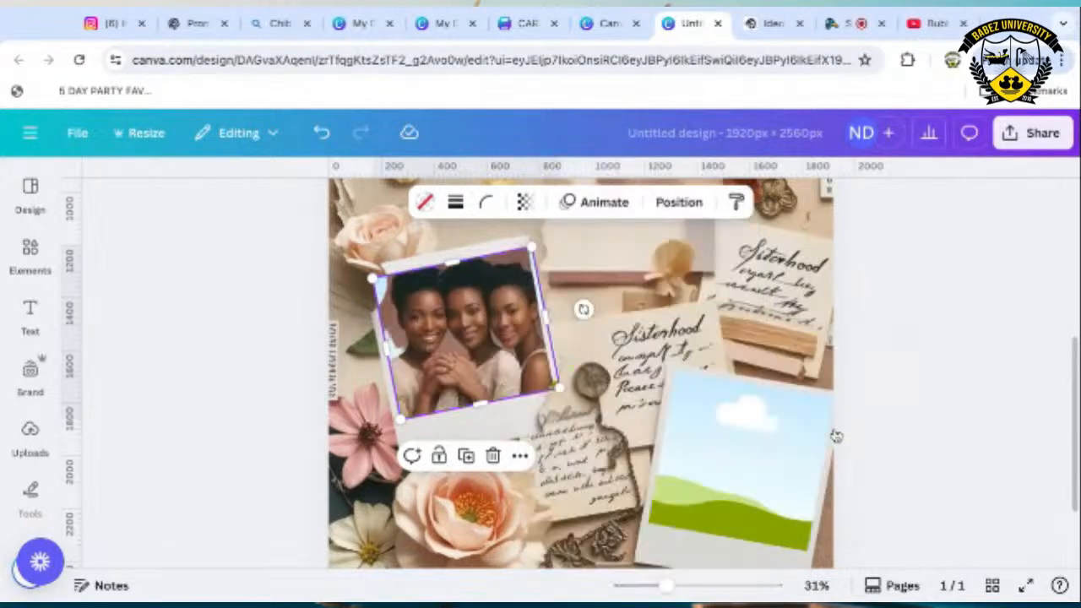
key("super+z")
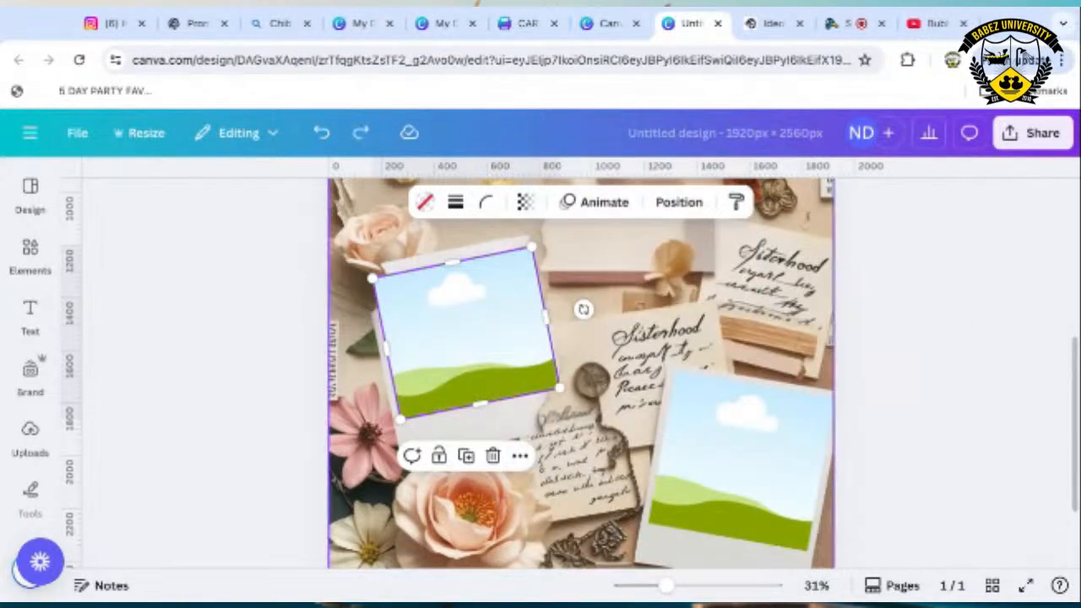
left_click(1028, 306)
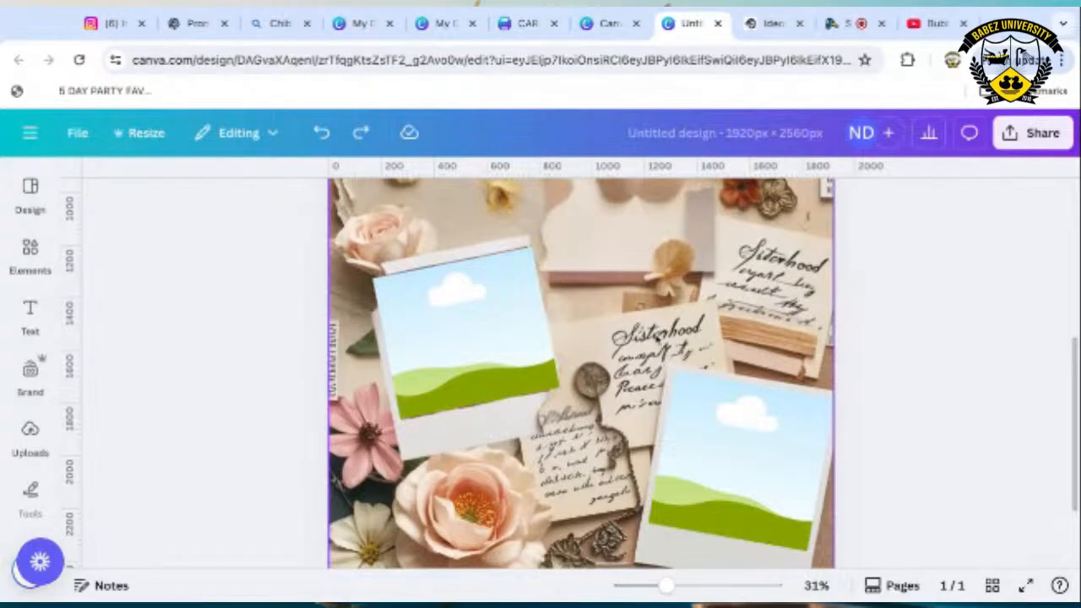
Extend the copied frame's upper and lower edges so it covers the three women's picture inside the polaroid border.
left_click(478, 325)
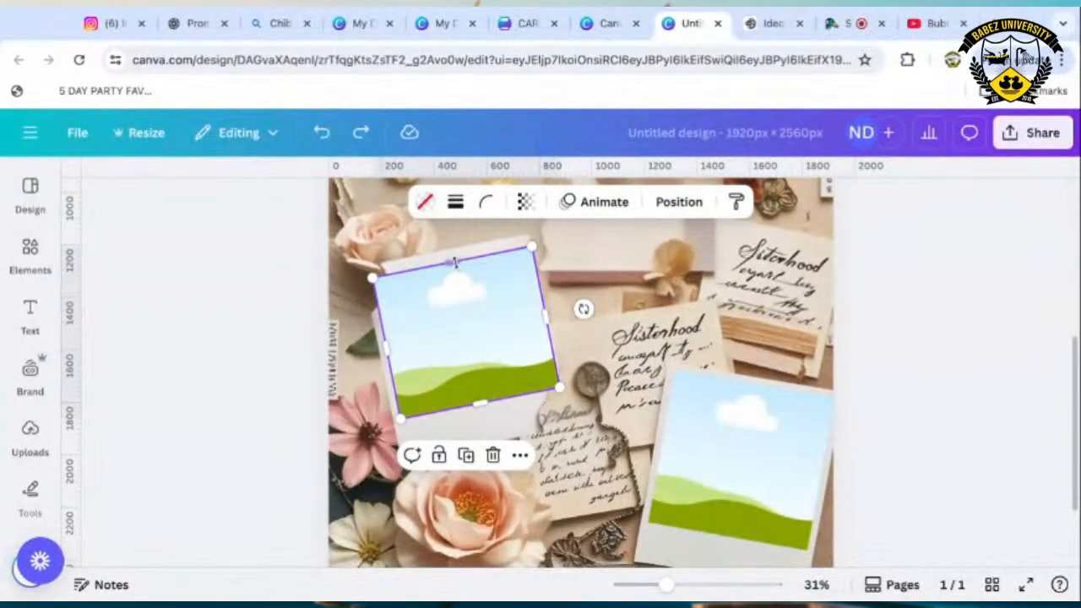
left_click_drag(454, 263, 452, 258)
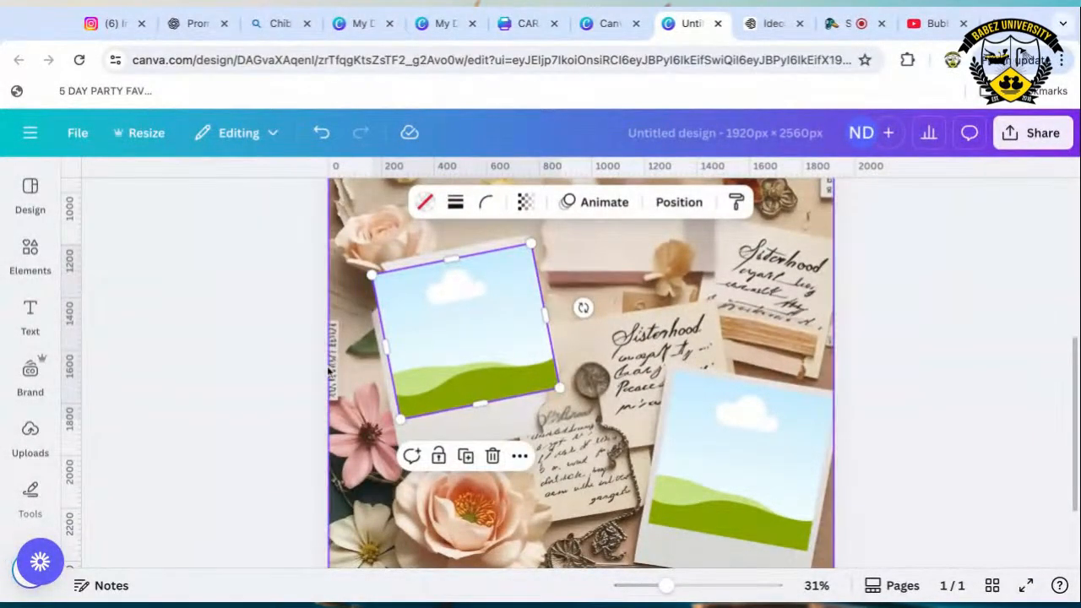
left_click(327, 370)
left_click(471, 375)
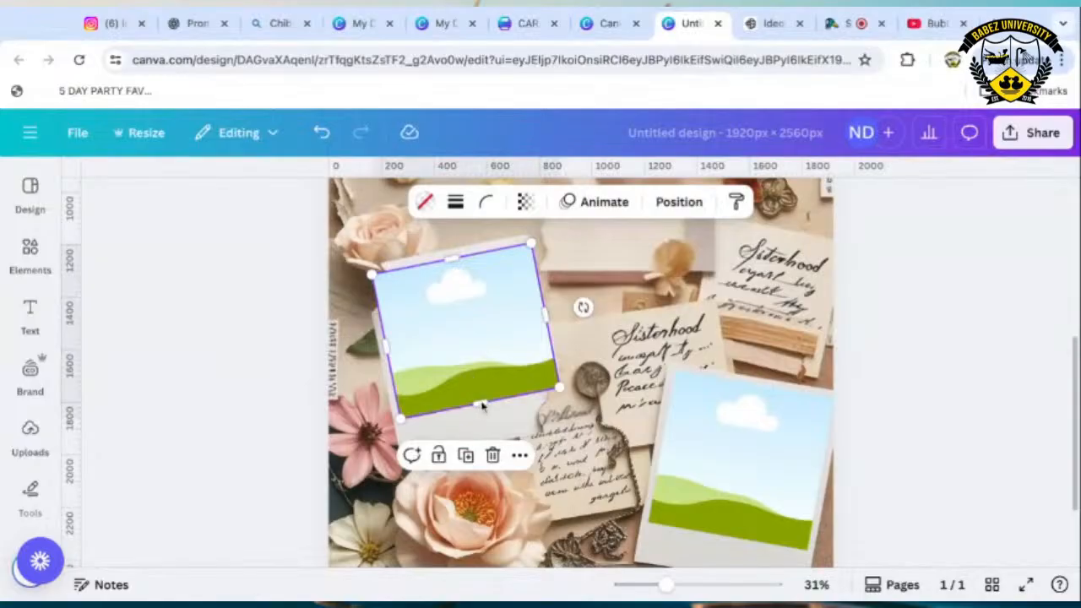
left_click_drag(479, 406, 479, 408)
left_click(903, 342)
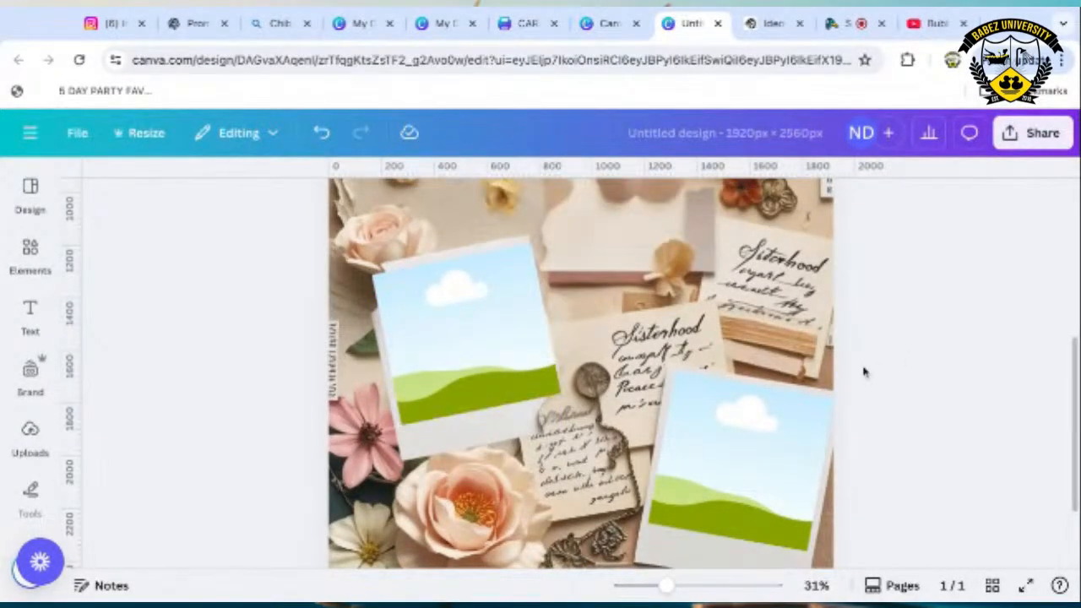
scroll(850, 355, "up", 5)
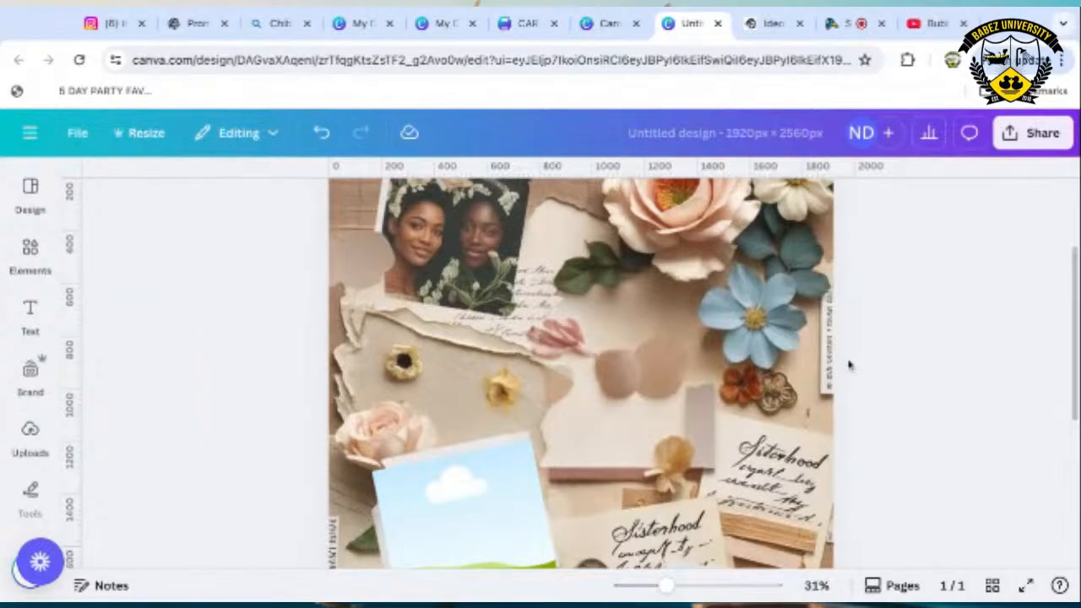
scroll(849, 364, "up", 2)
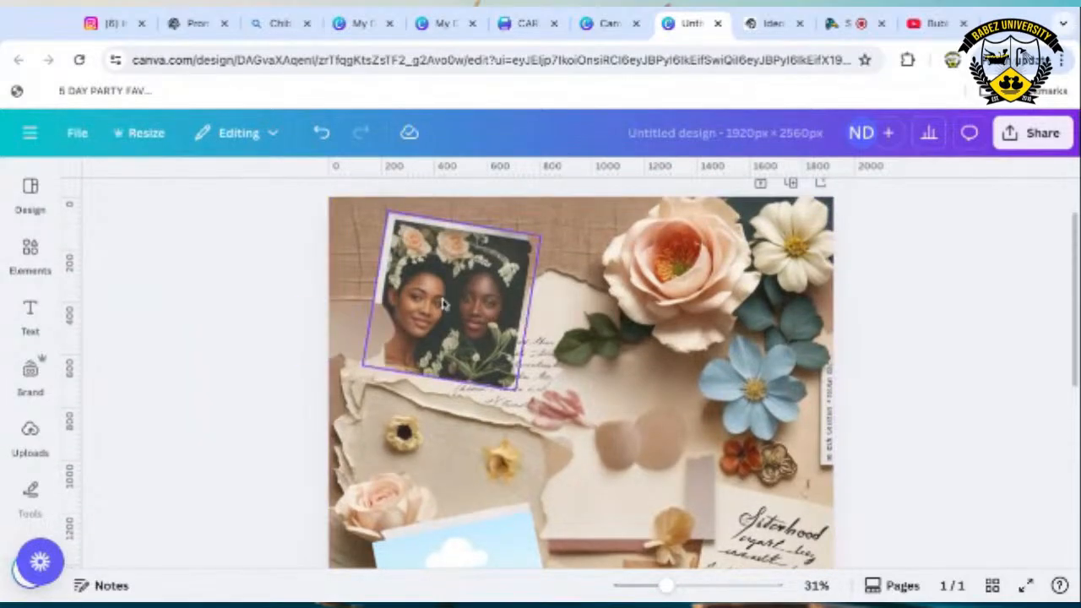
scroll(515, 549, "down", 1)
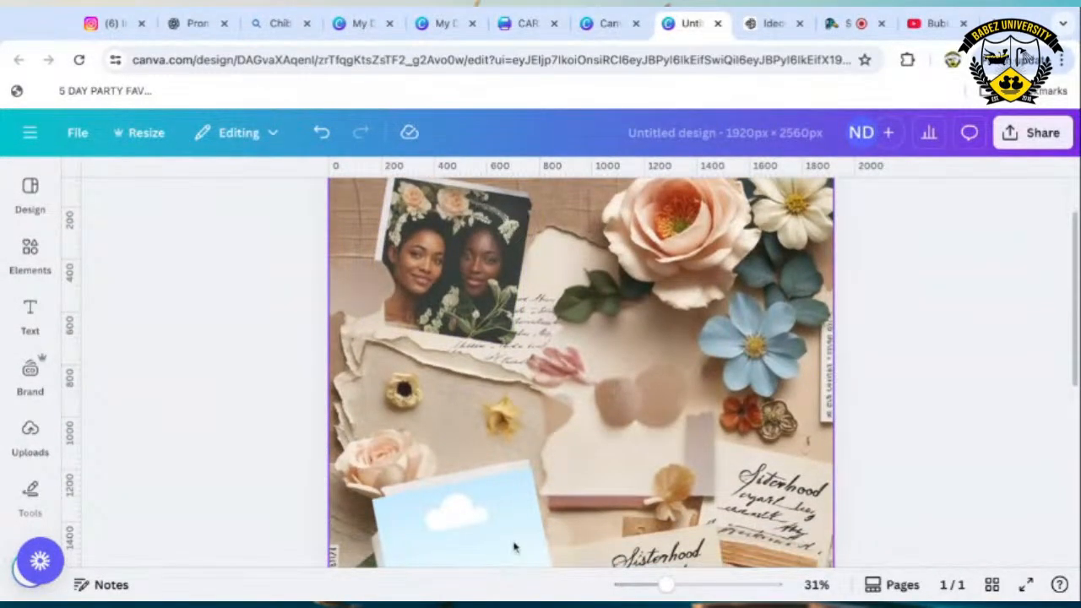
left_click(515, 549)
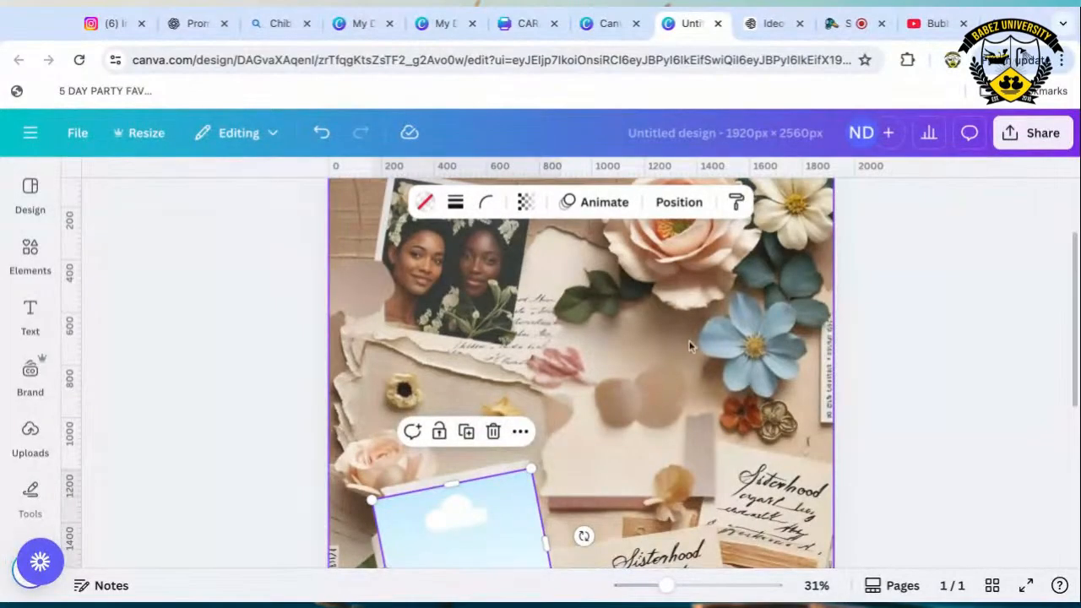
scroll(687, 343, "down", 4)
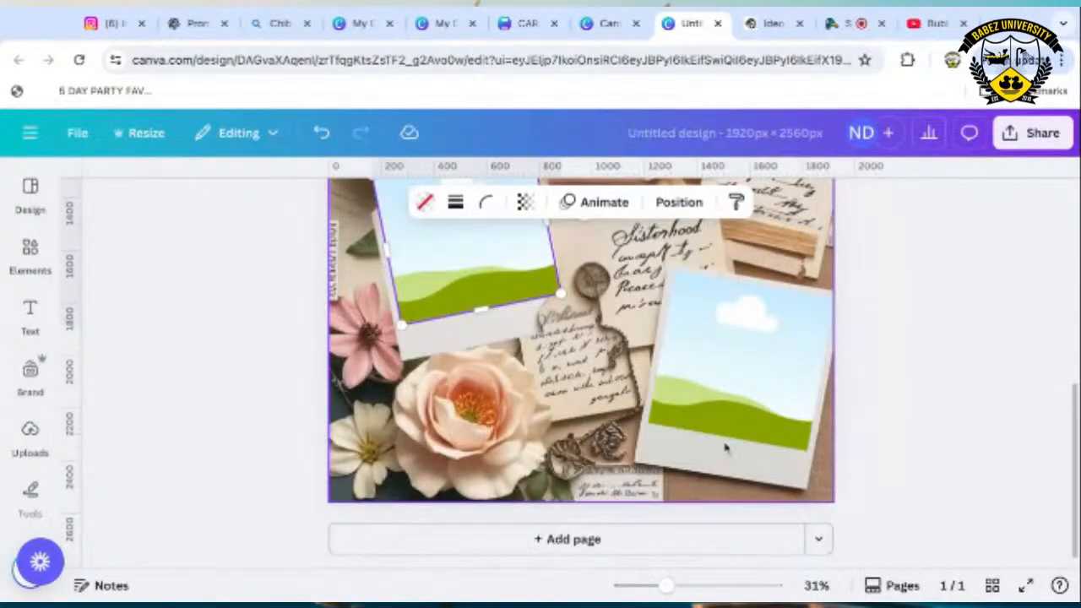
scroll(725, 449, "up", 2)
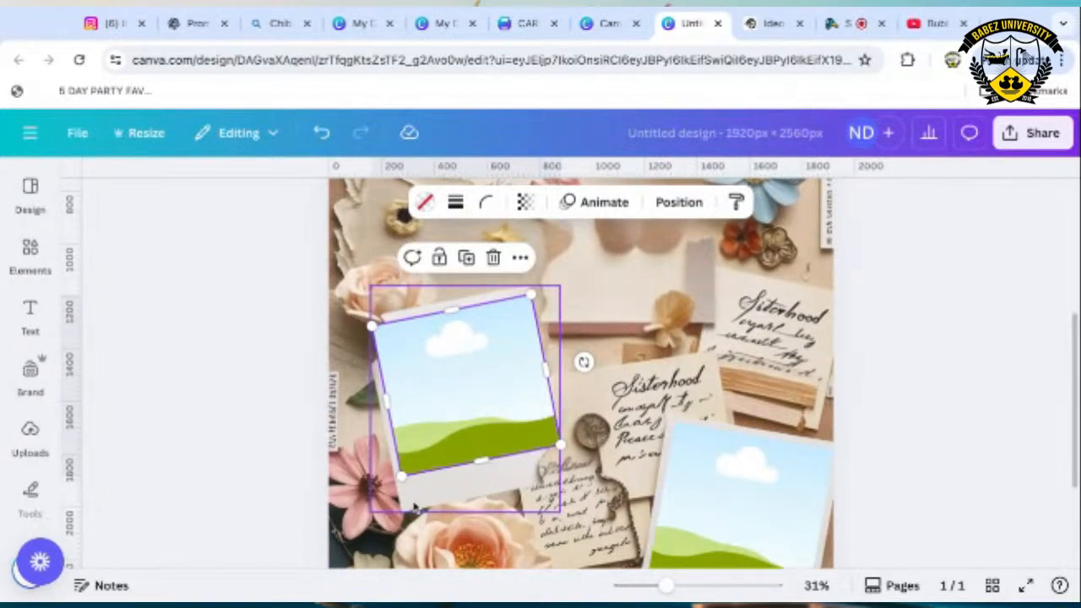
left_click(910, 374)
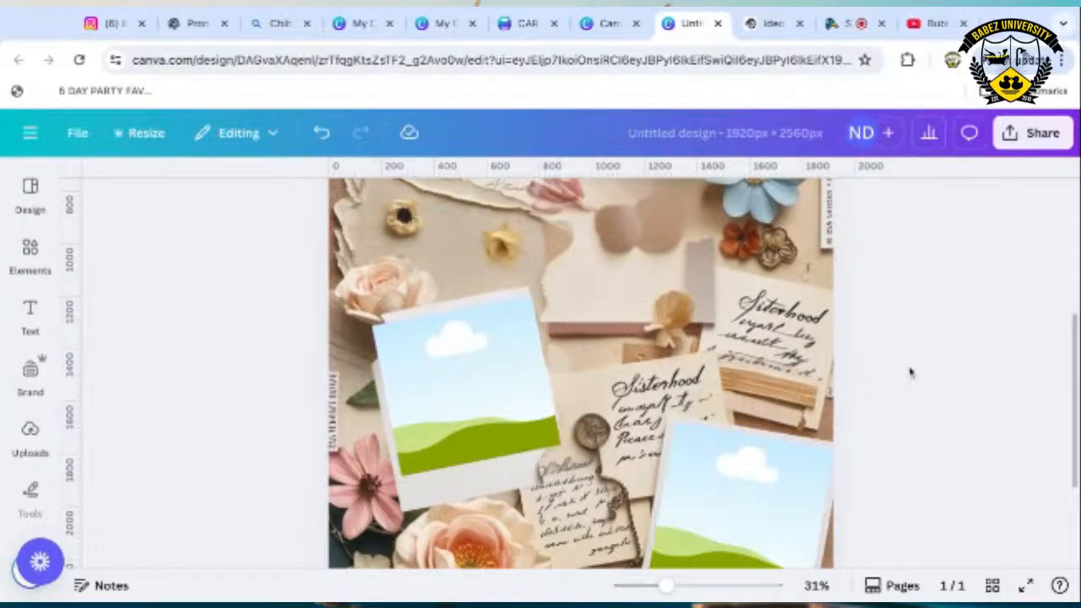
Pull the leftover beige image fragment away from beside the two women's photo at the page's upper left and delete it.
scroll(909, 378, "up", 2)
scroll(414, 378, "up", 3)
left_click(414, 378)
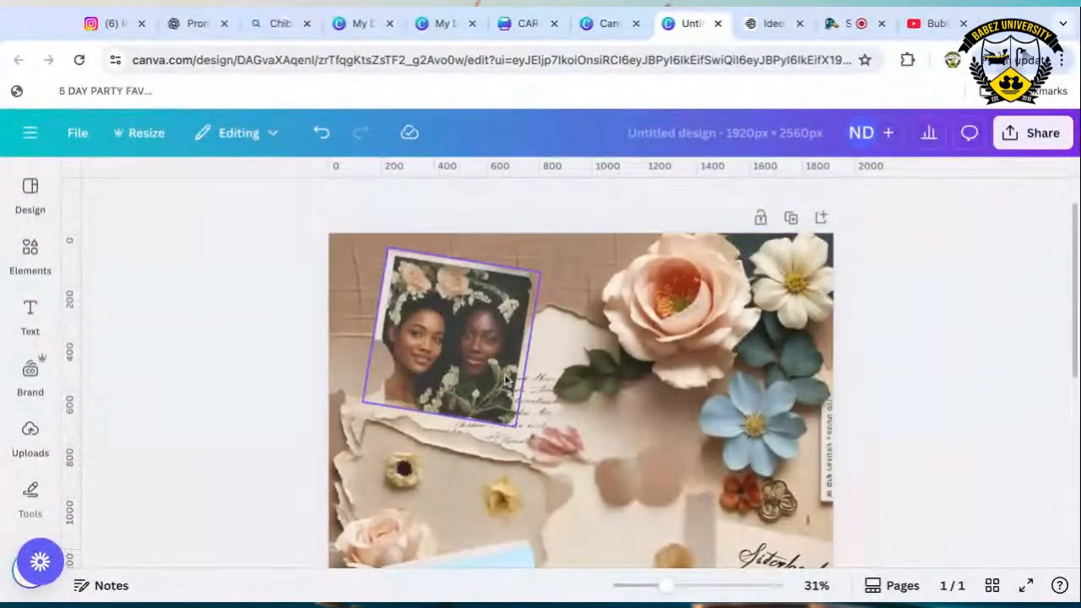
left_click_drag(342, 387, 326, 284)
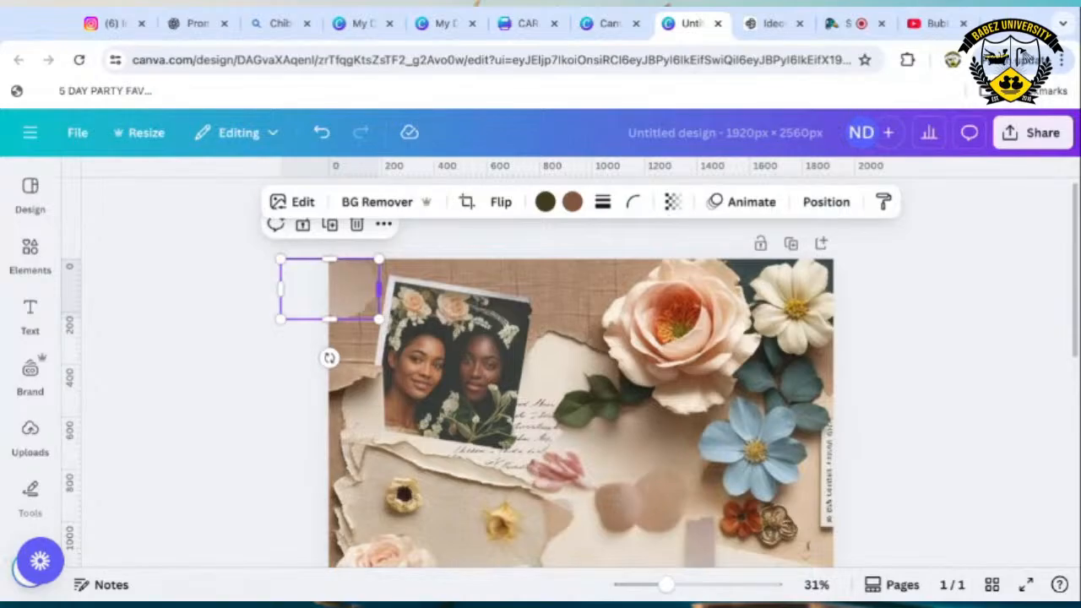
key("Delete")
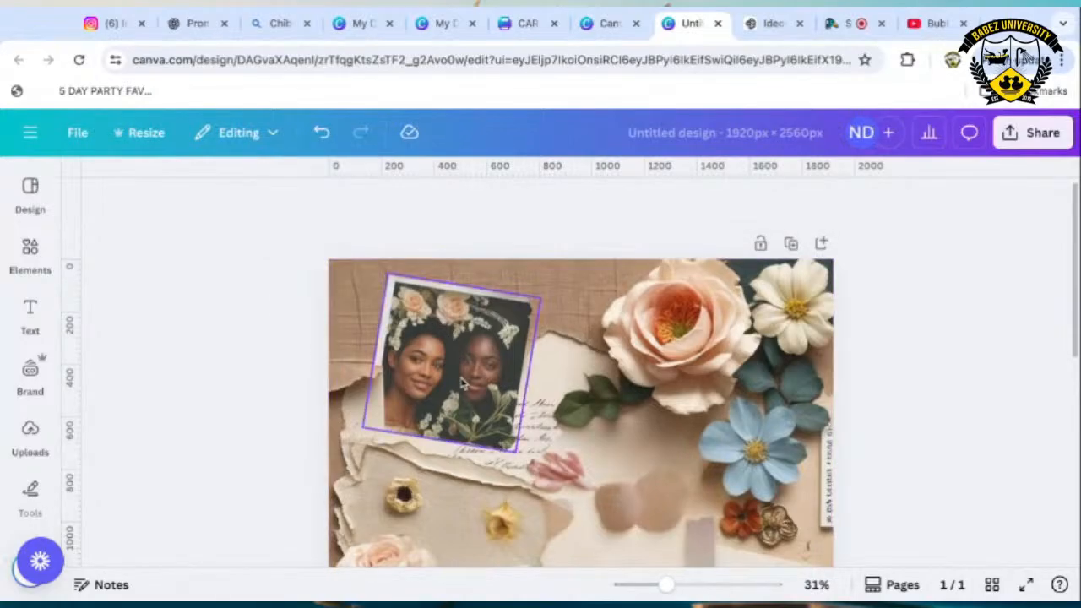
Search the design elements for "poloroid".
left_click(29, 254)
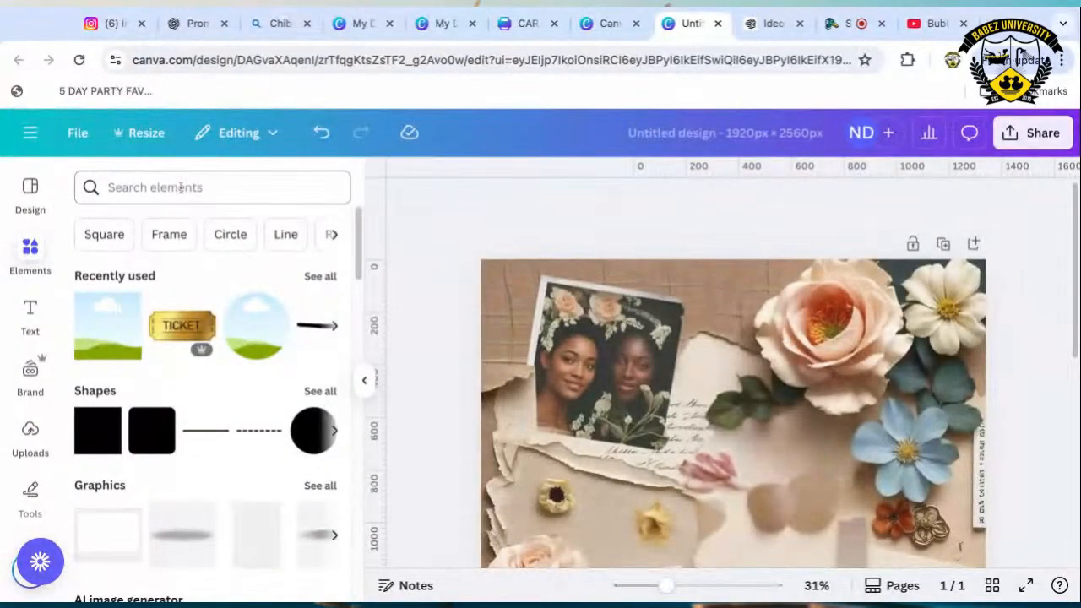
left_click(156, 234)
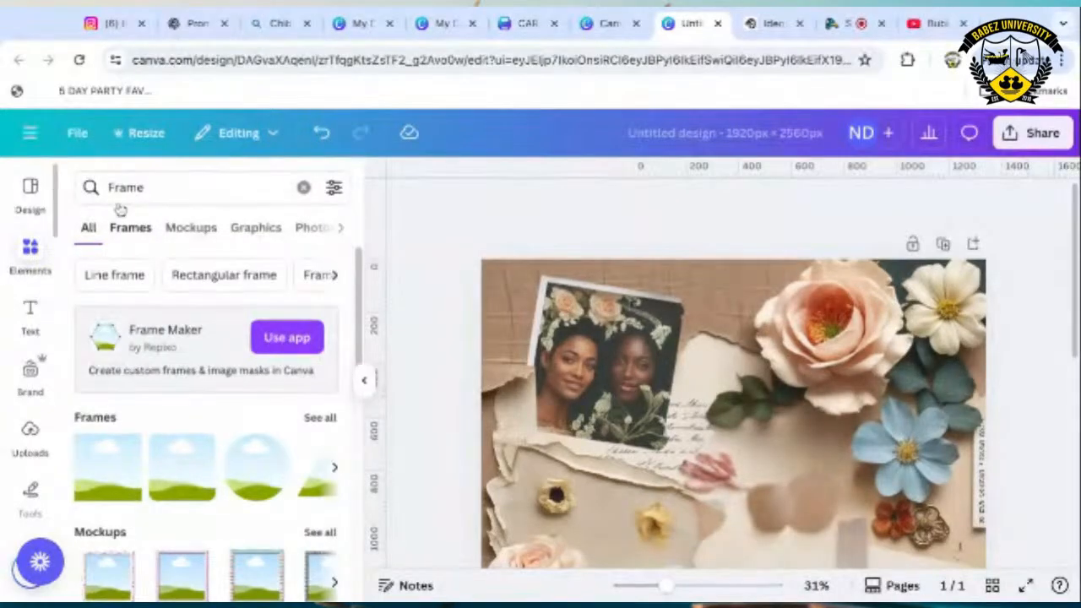
left_click(166, 185)
key("Return")
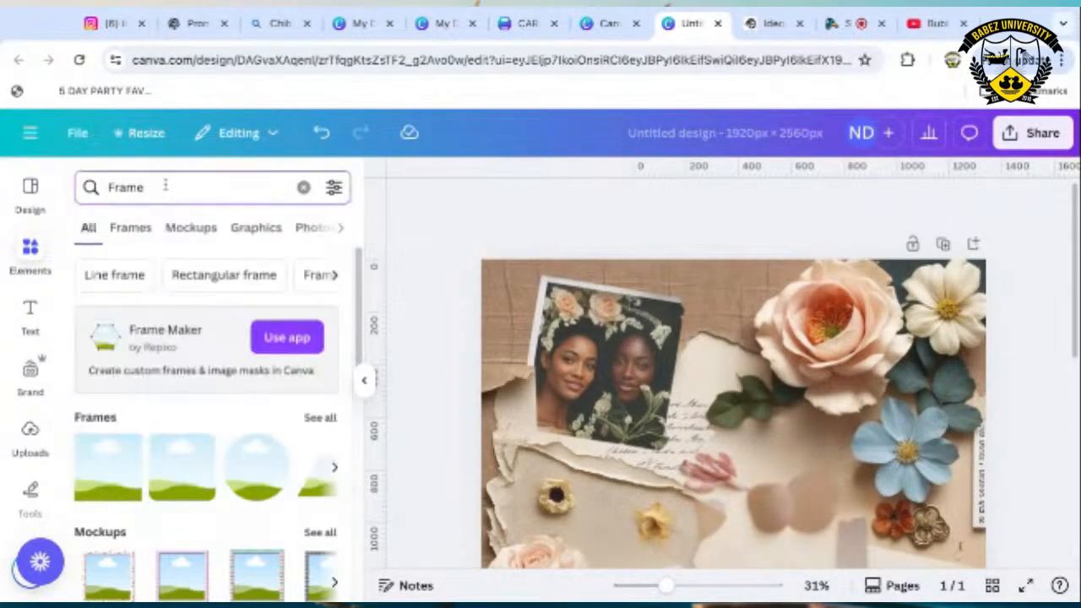
key("ctrl+a")
type("pol")
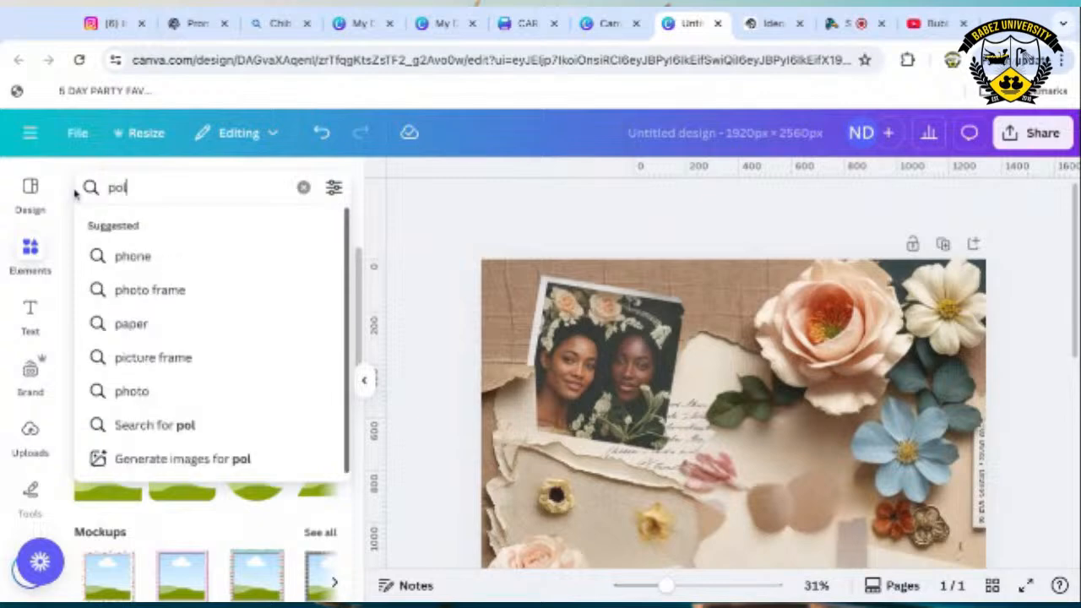
type("oroid")
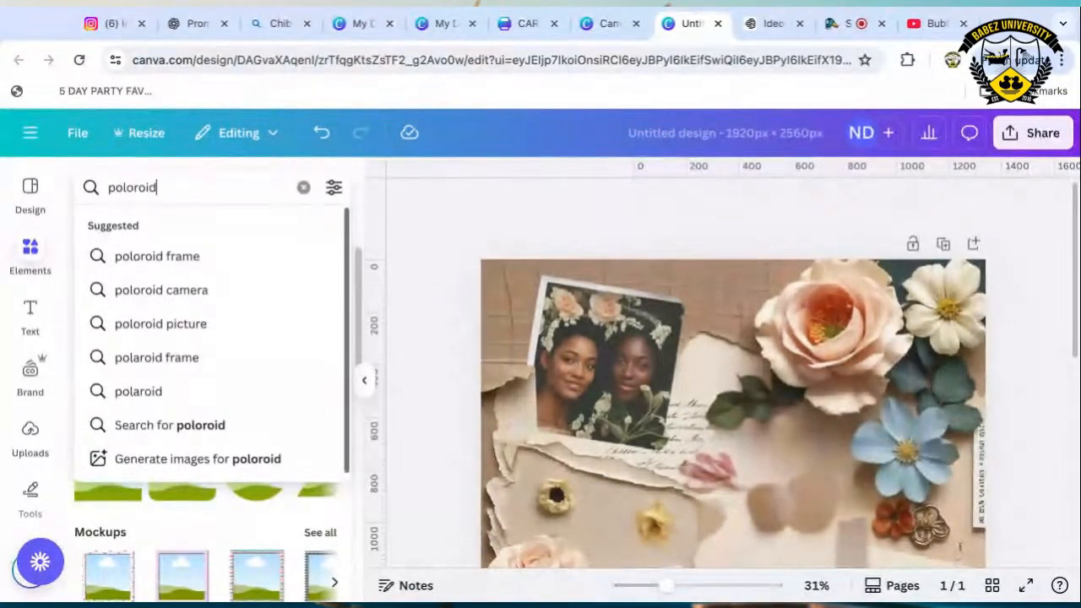
key("Return")
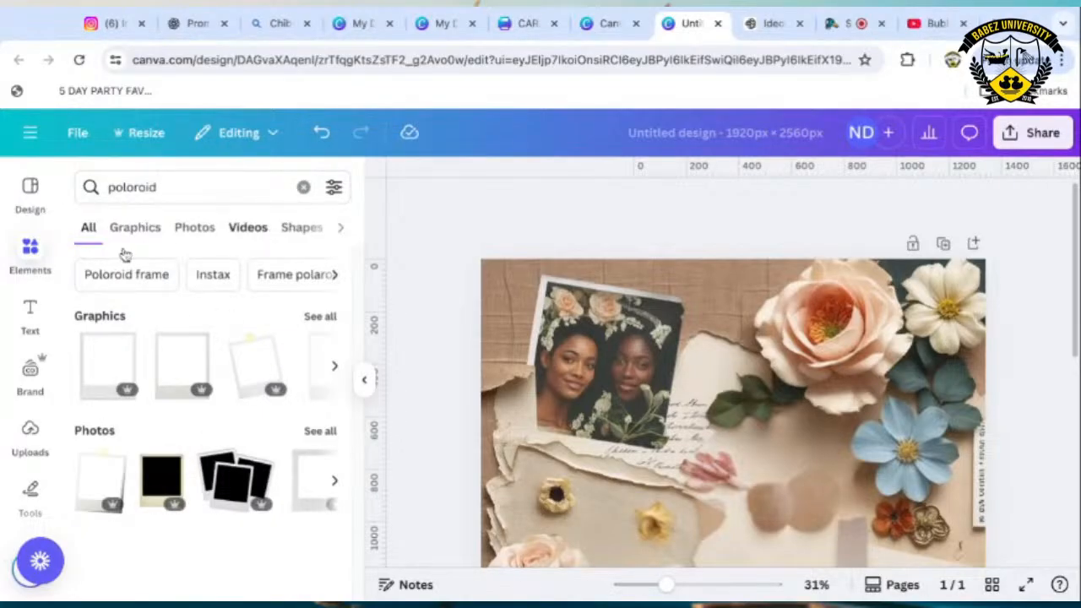
Check the Frames category for the current search, and search for the suggested "poloroid frame" instead.
left_click(335, 232)
left_click(334, 232)
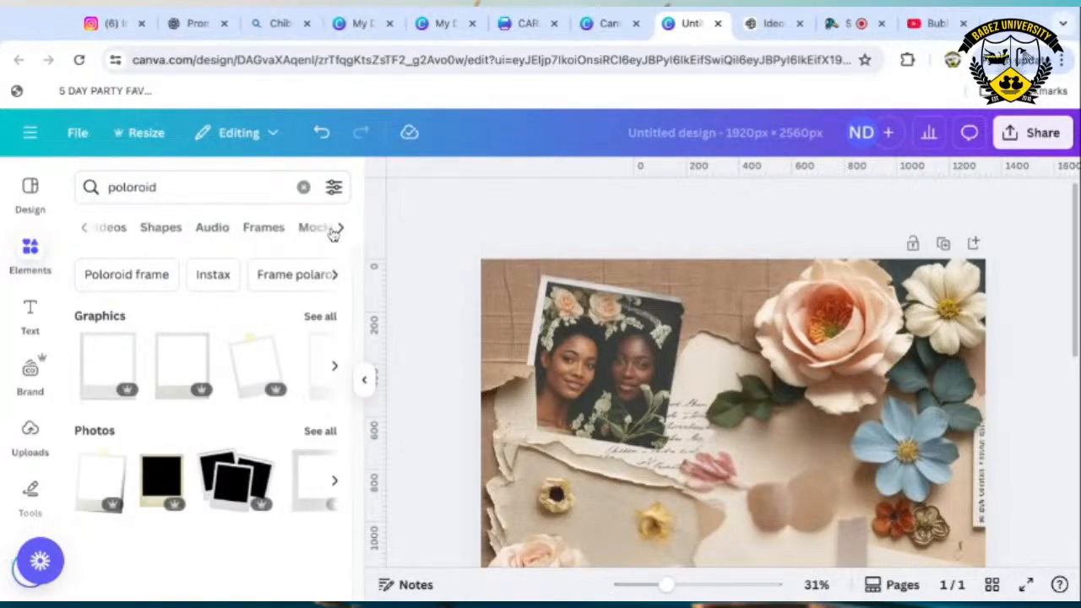
left_click(248, 232)
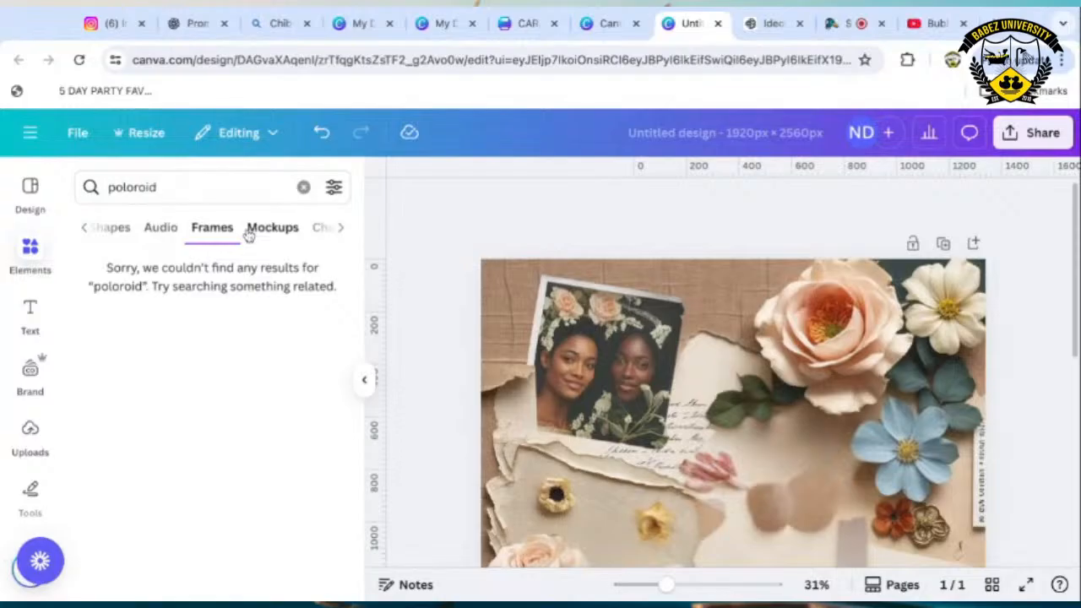
left_click(86, 230)
left_click(86, 229)
left_click(205, 187)
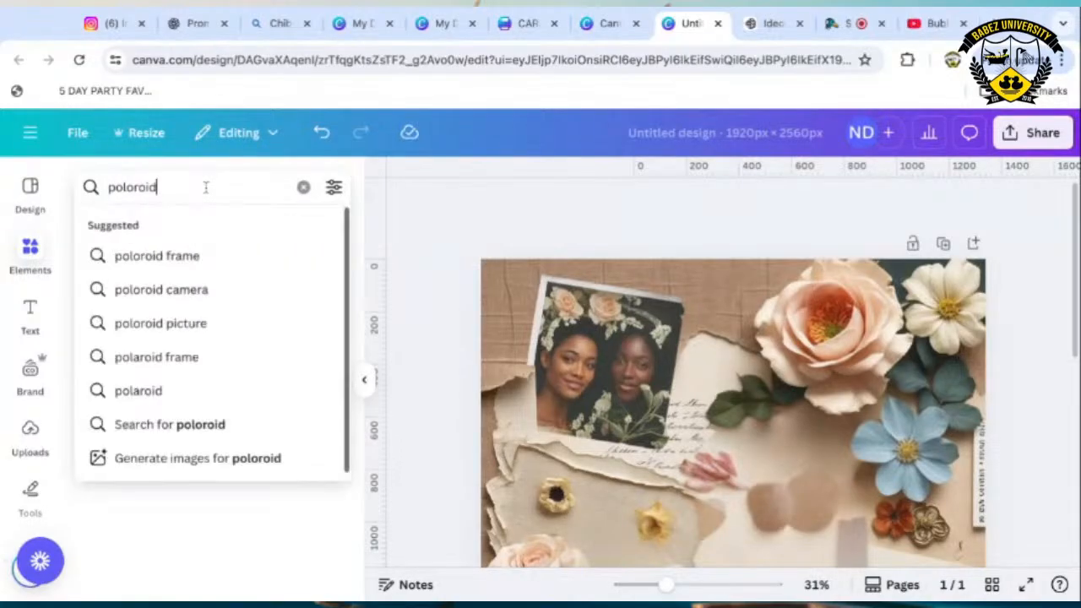
left_click(199, 257)
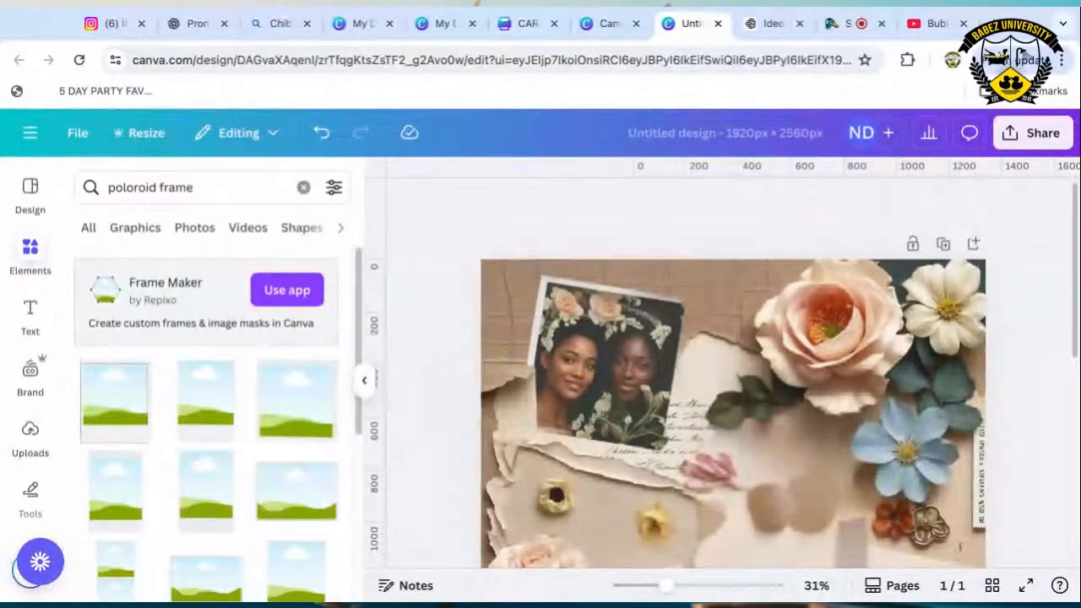
Add the first polaroid frame from the results, shrink it, and place it over the two women's photo.
left_click(99, 411)
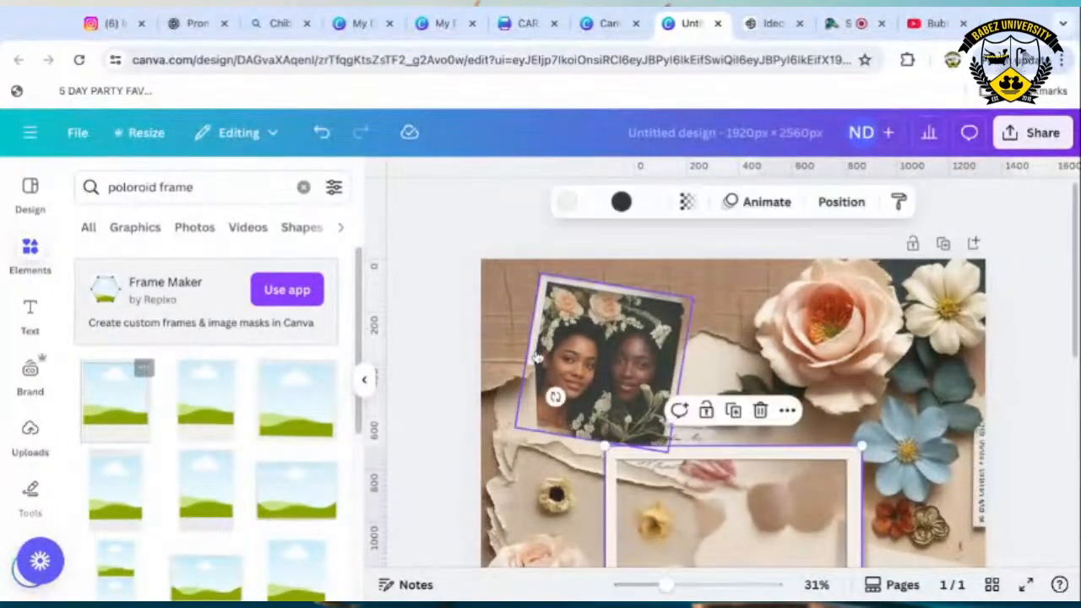
mouse_move(749, 509)
left_mouse_down()
mouse_move(688, 477)
mouse_move(607, 299)
mouse_move(620, 308)
left_mouse_up()
left_click_drag(477, 542, 606, 393)
mouse_move(705, 378)
left_mouse_down()
mouse_move(607, 443)
mouse_move(632, 421)
left_mouse_up()
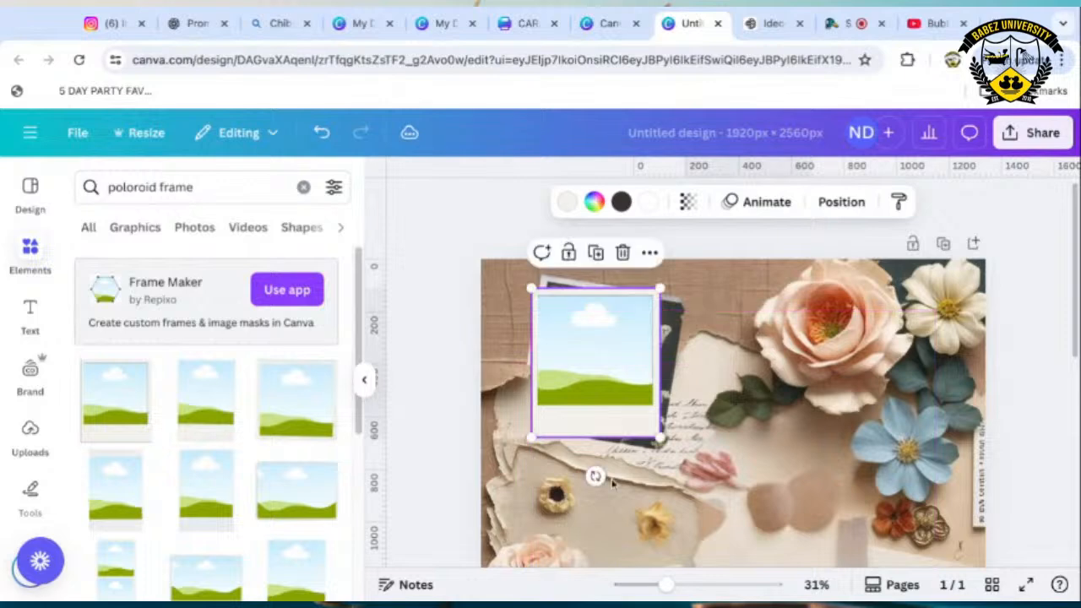
Tilt the new polaroid frame to match the two women's photo, then reposition and enlarge it to cover the photo completely.
mouse_move(595, 475)
left_mouse_down()
mouse_move(577, 475)
mouse_move(596, 475)
left_mouse_up()
left_click_drag(552, 405, 548, 399)
left_click_drag(641, 440, 658, 473)
left_click(837, 454)
left_click(1021, 394)
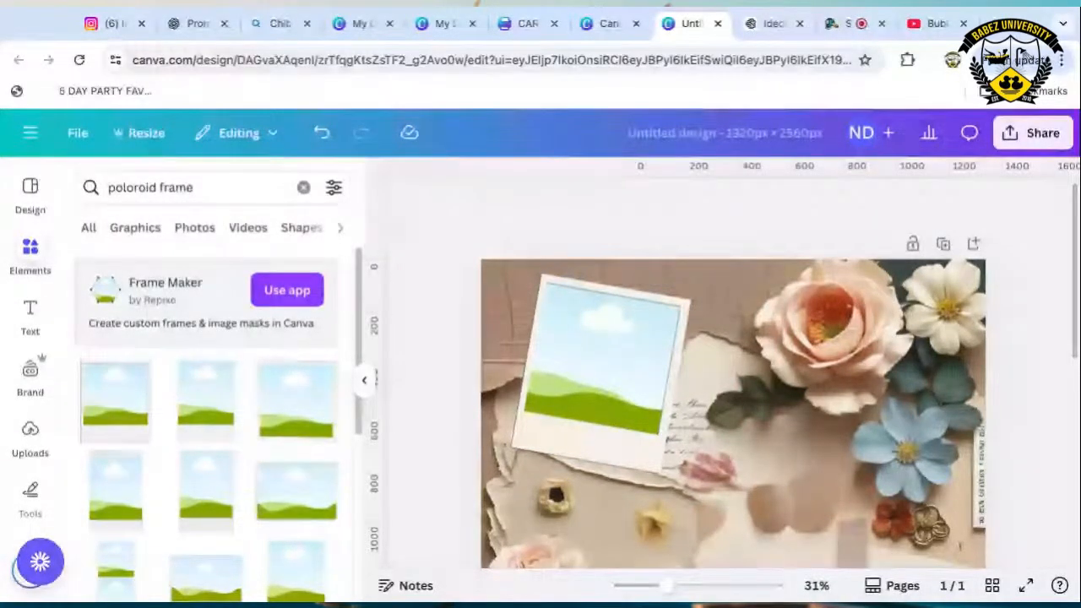
Add the third polaroid frame in the results' first row to the page, and switch to the StreamYard tab.
scroll(1033, 455, "down", 2)
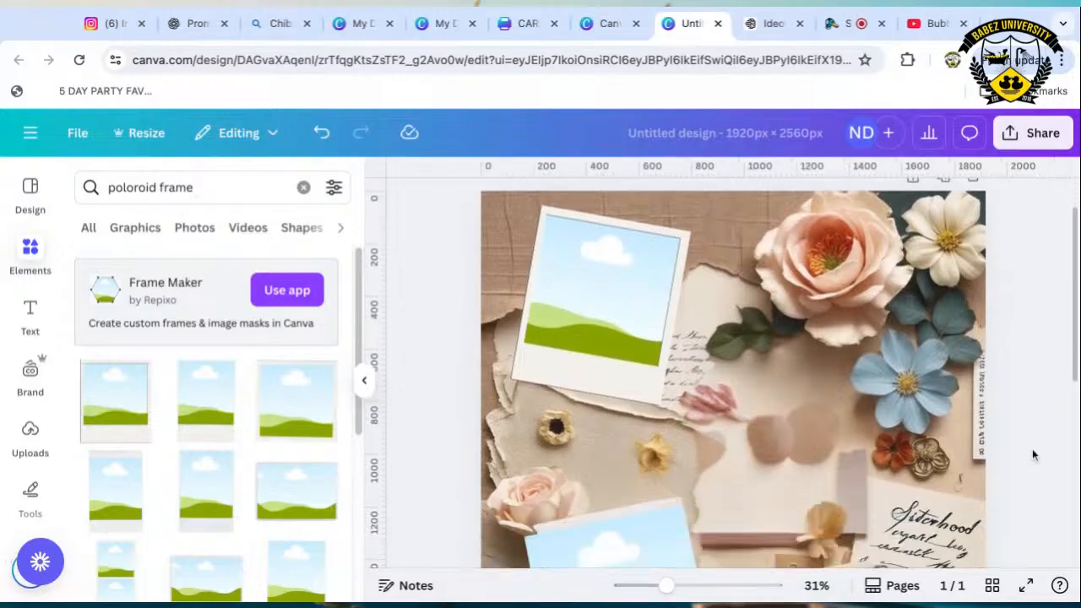
scroll(1032, 455, "down", 5)
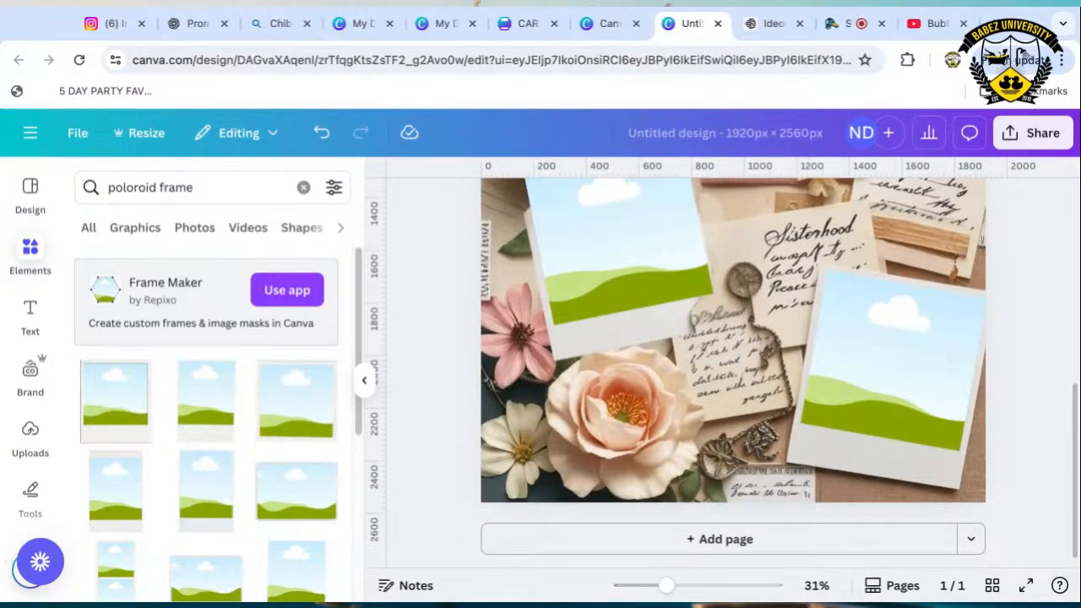
scroll(1033, 455, "up", 5)
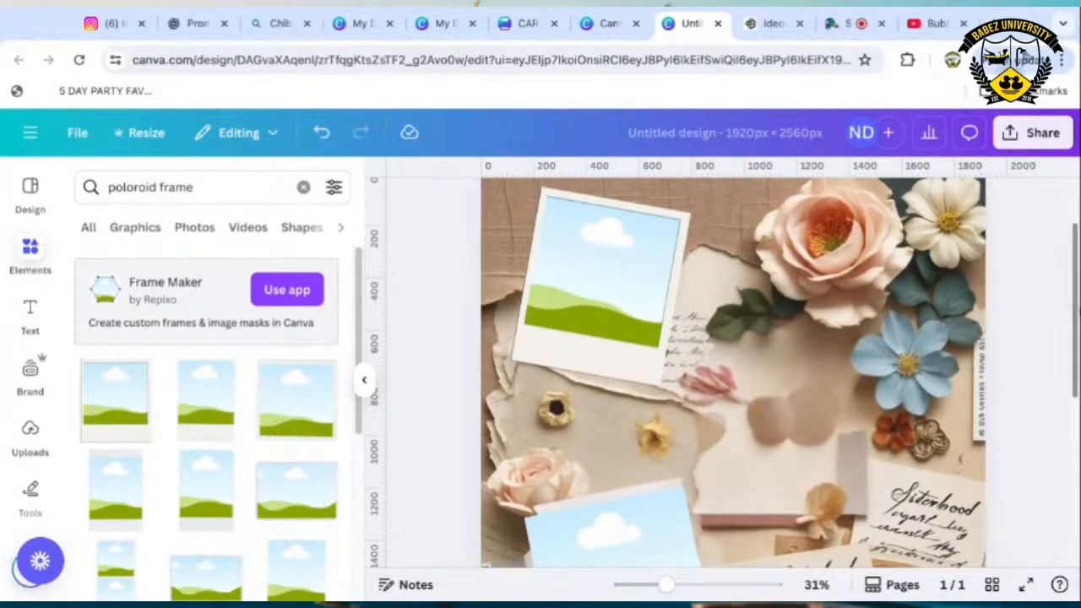
scroll(1078, 312, "down", 1)
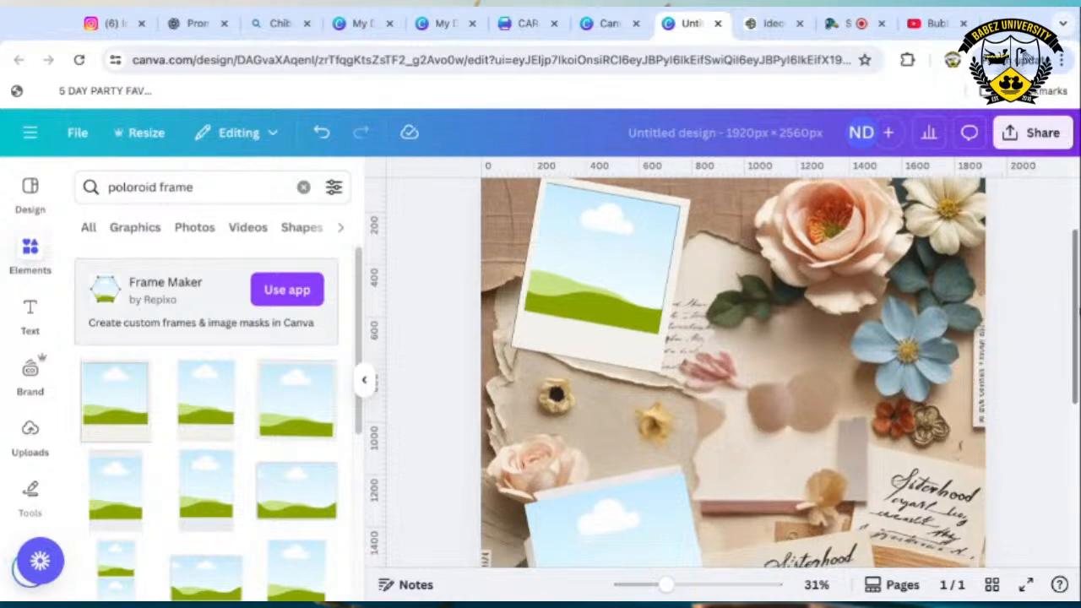
scroll(1078, 313, "down", 1)
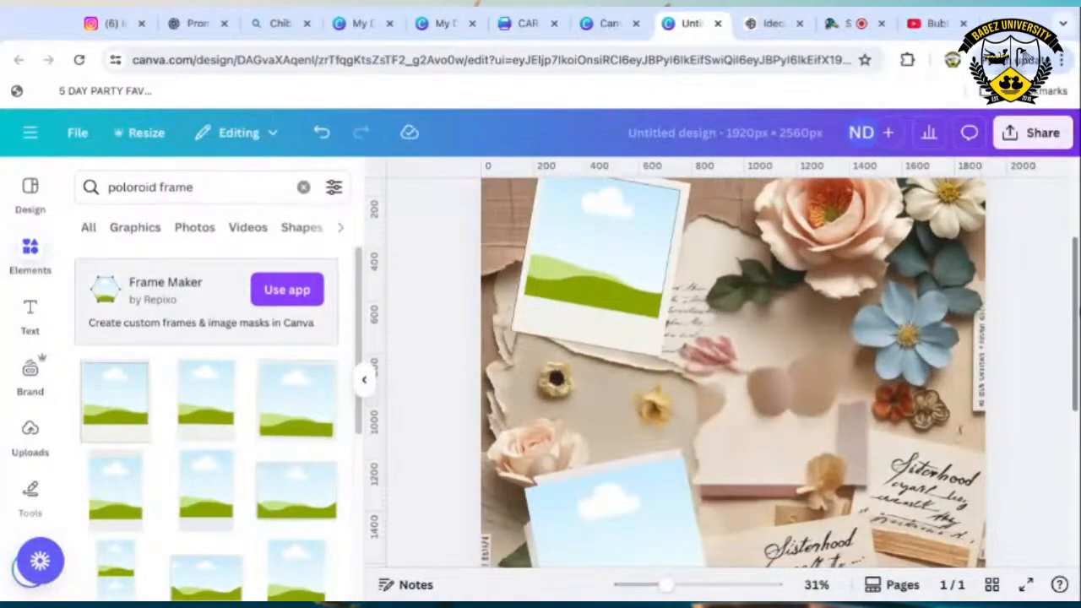
left_click(274, 417)
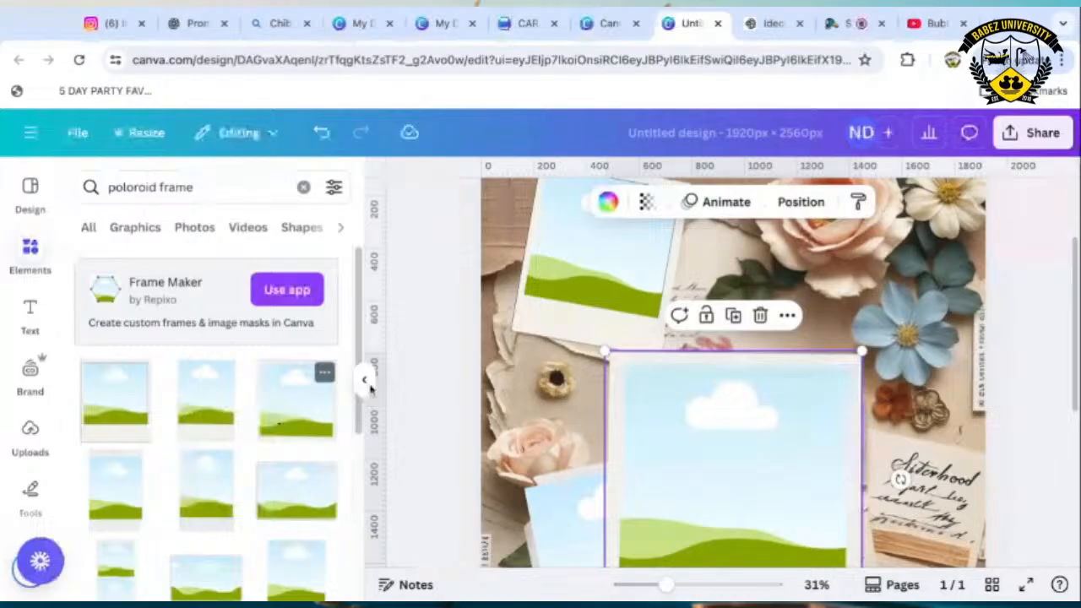
left_click(846, 23)
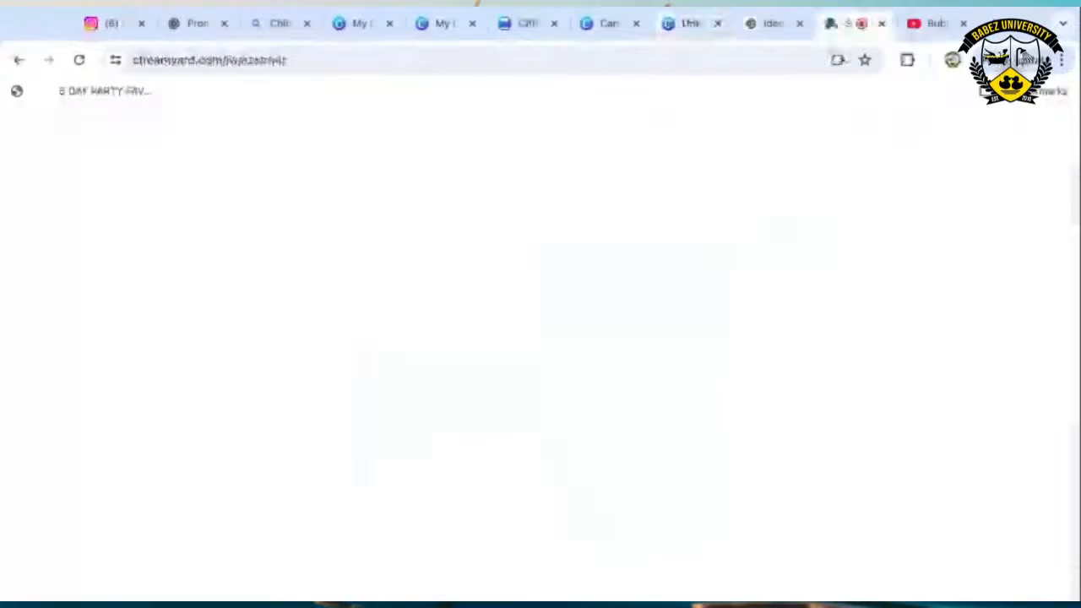